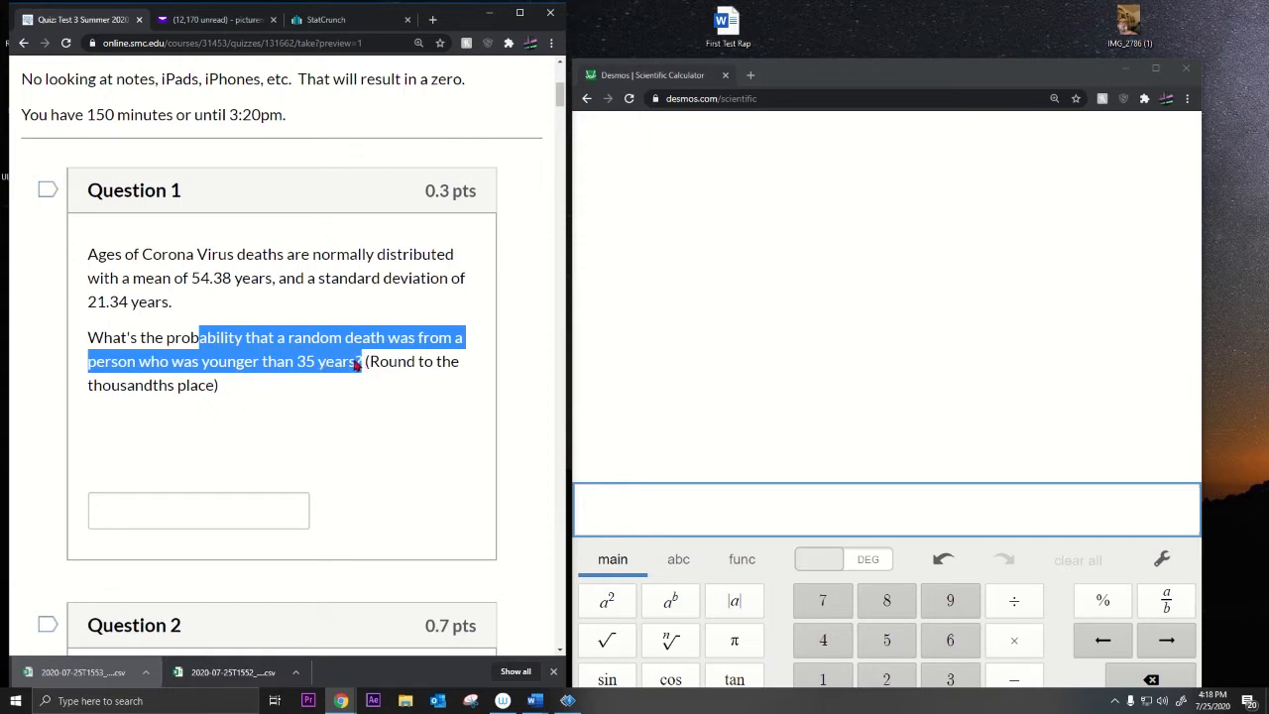
Step: Read Question 1 on the random-death ages, then switch to the empty StatCrunch sheet
left_click(307, 365)
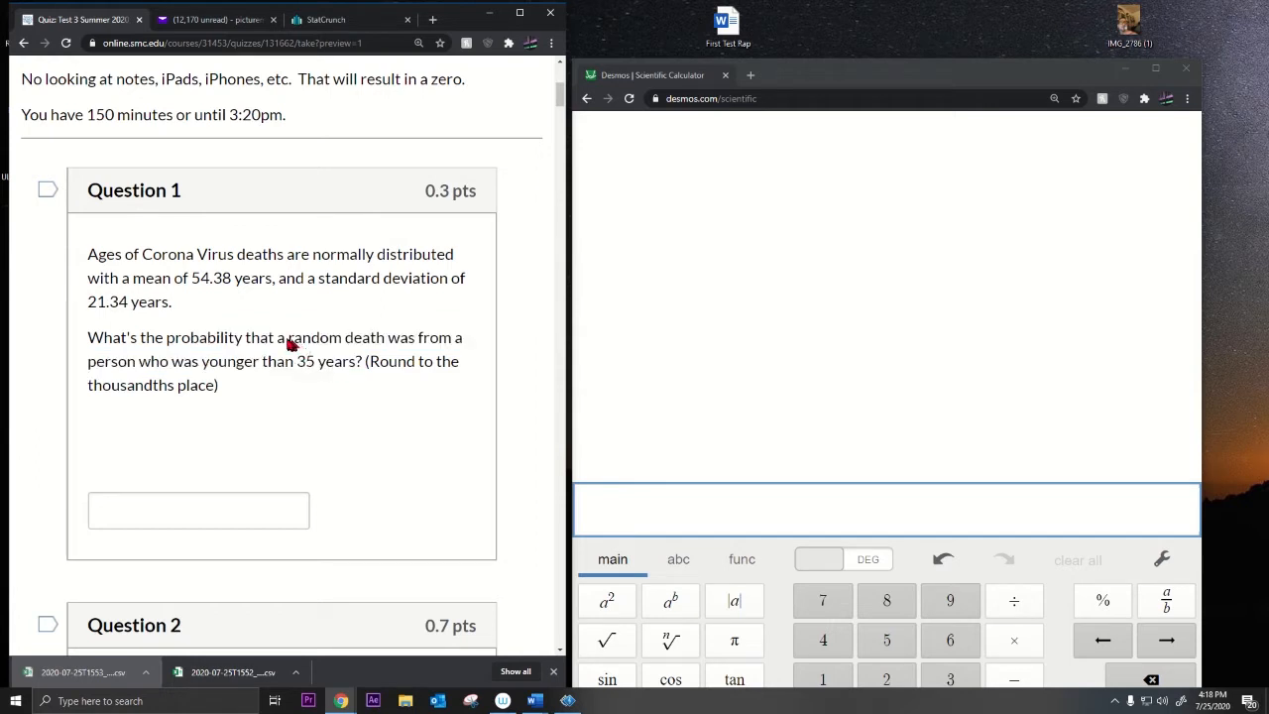
left_click_drag(292, 342, 380, 349)
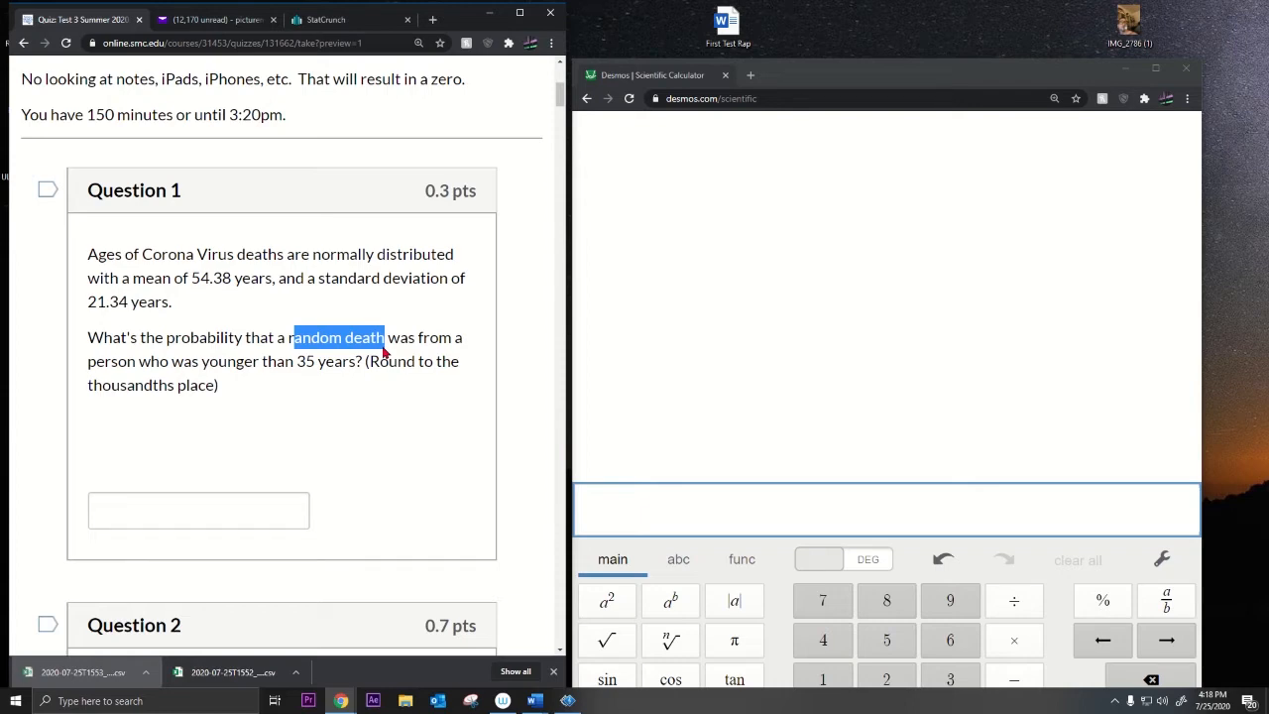
left_click(344, 22)
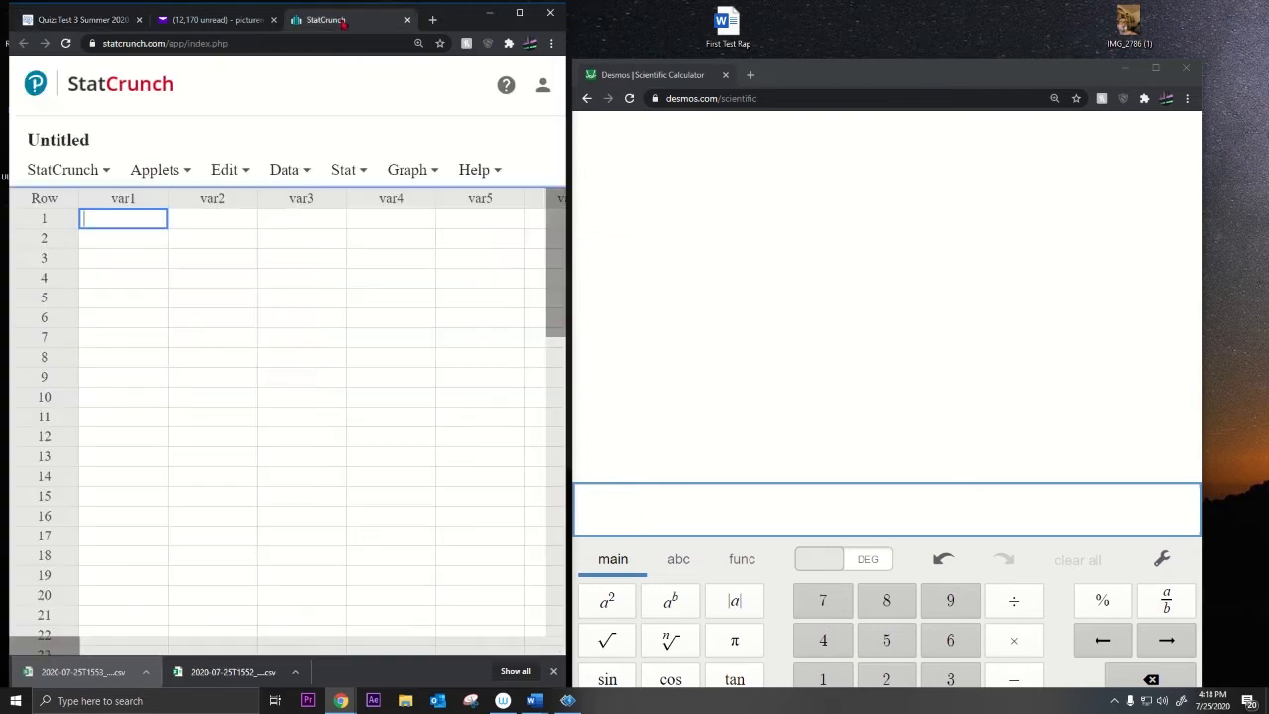
Step: Put StatCrunch in its own window beside the quiz and open Stat > Calculators > Normal
left_click_drag(344, 22, 793, 75)
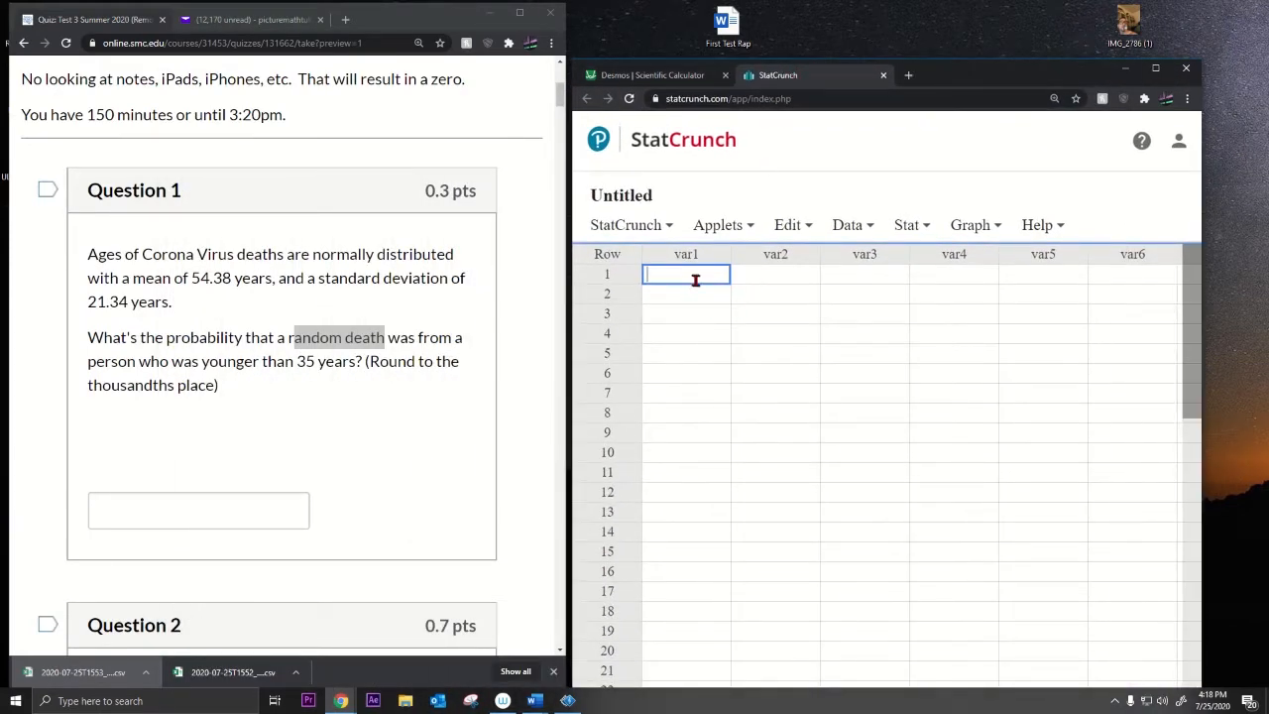
left_click(862, 225)
left_click(908, 226)
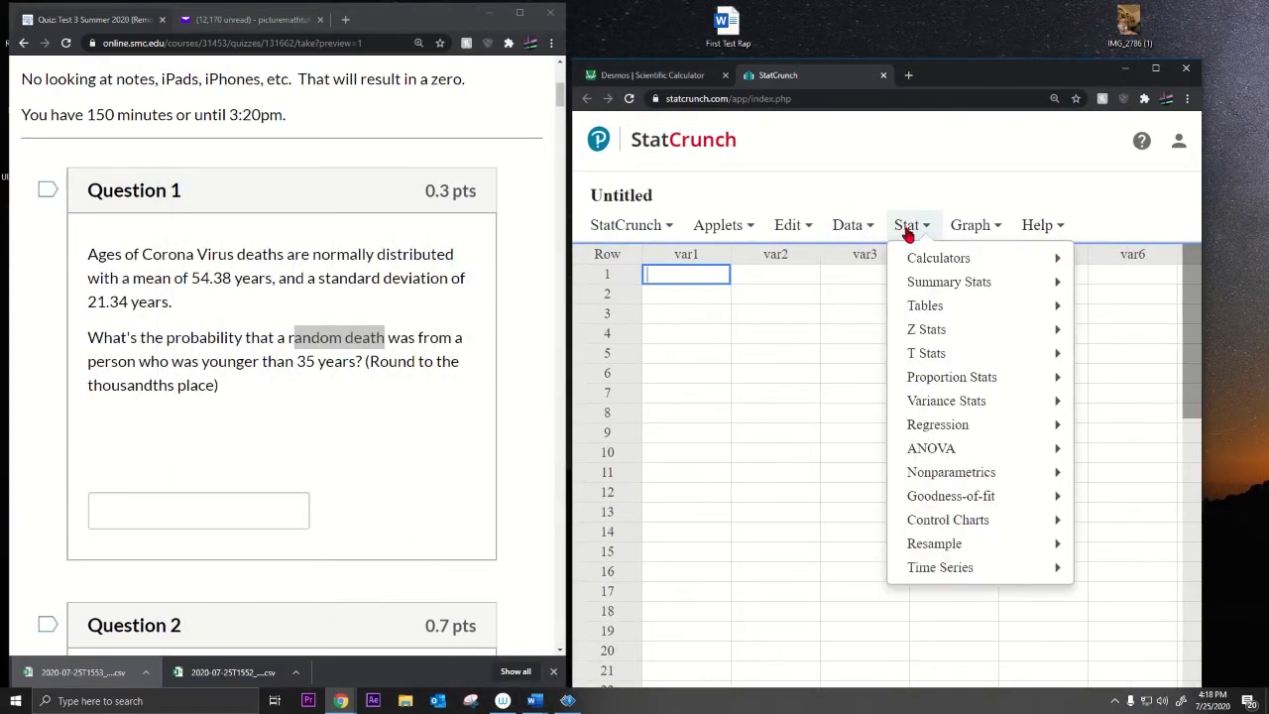
mouse_move(918, 260)
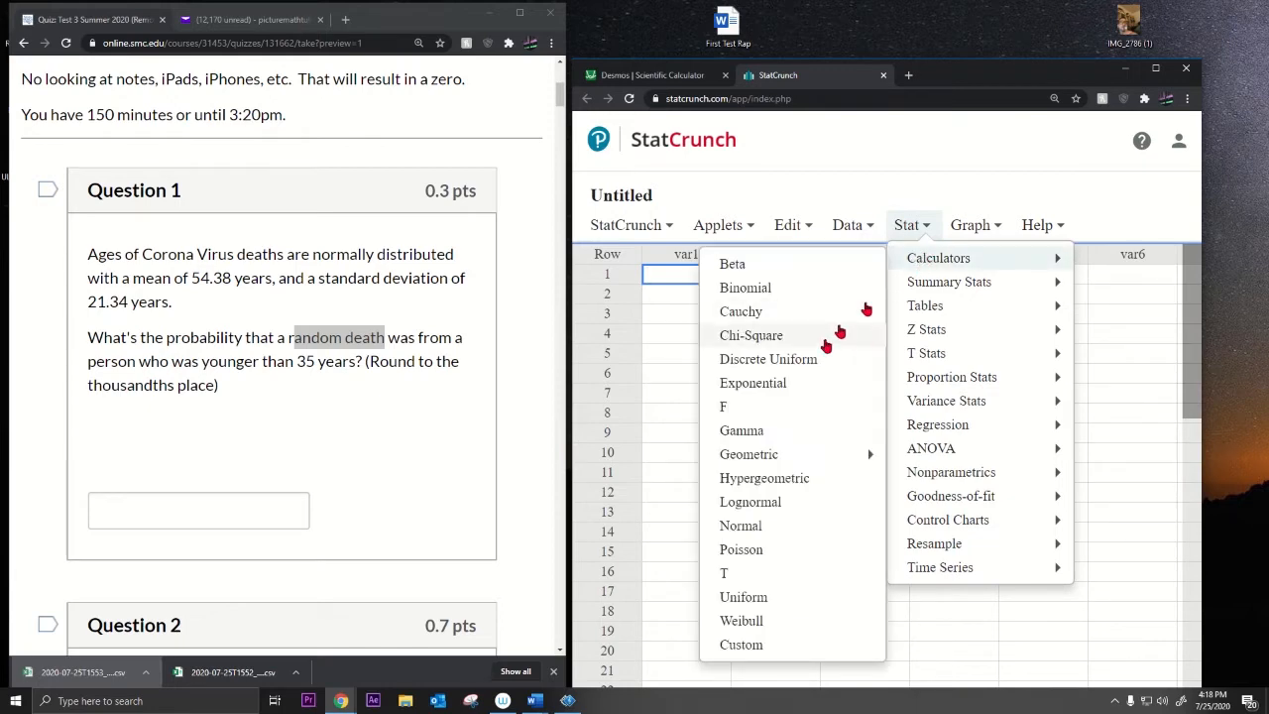
left_click(740, 526)
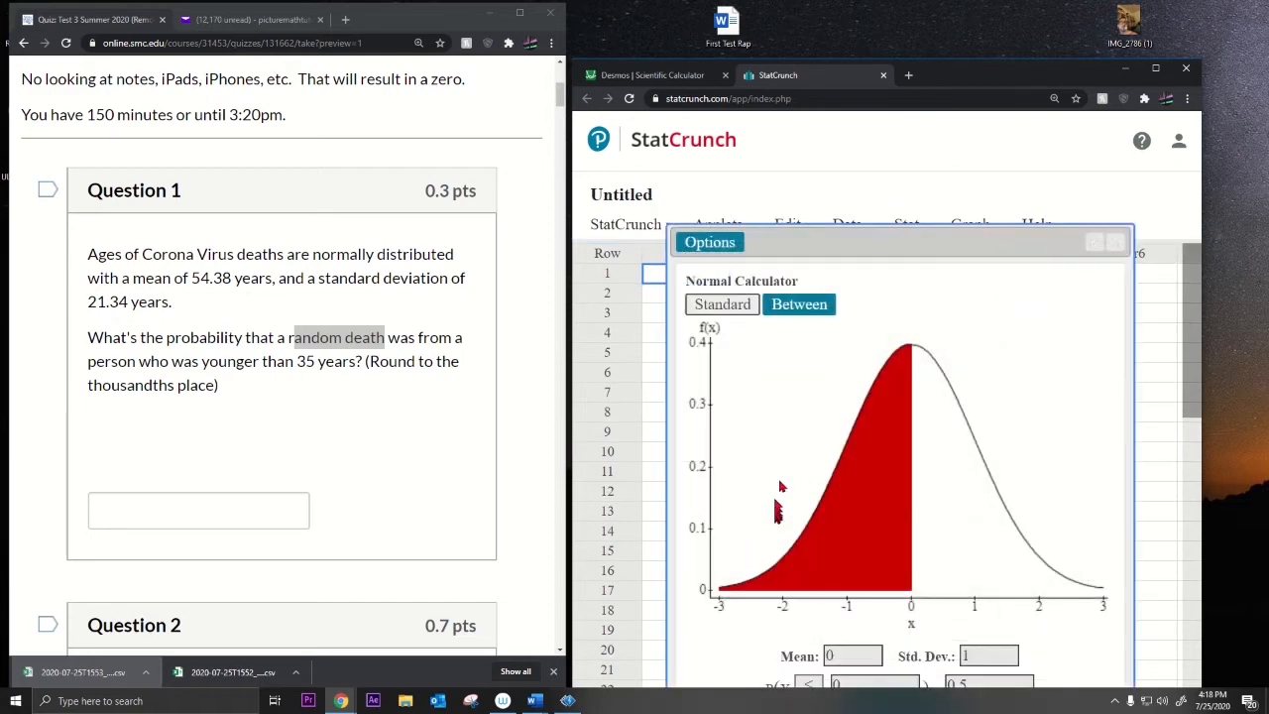
Step: Copy mean 54.38 and standard deviation 21.34 from Question 1 into the Normal Calculator
left_click_drag(803, 243, 806, 144)
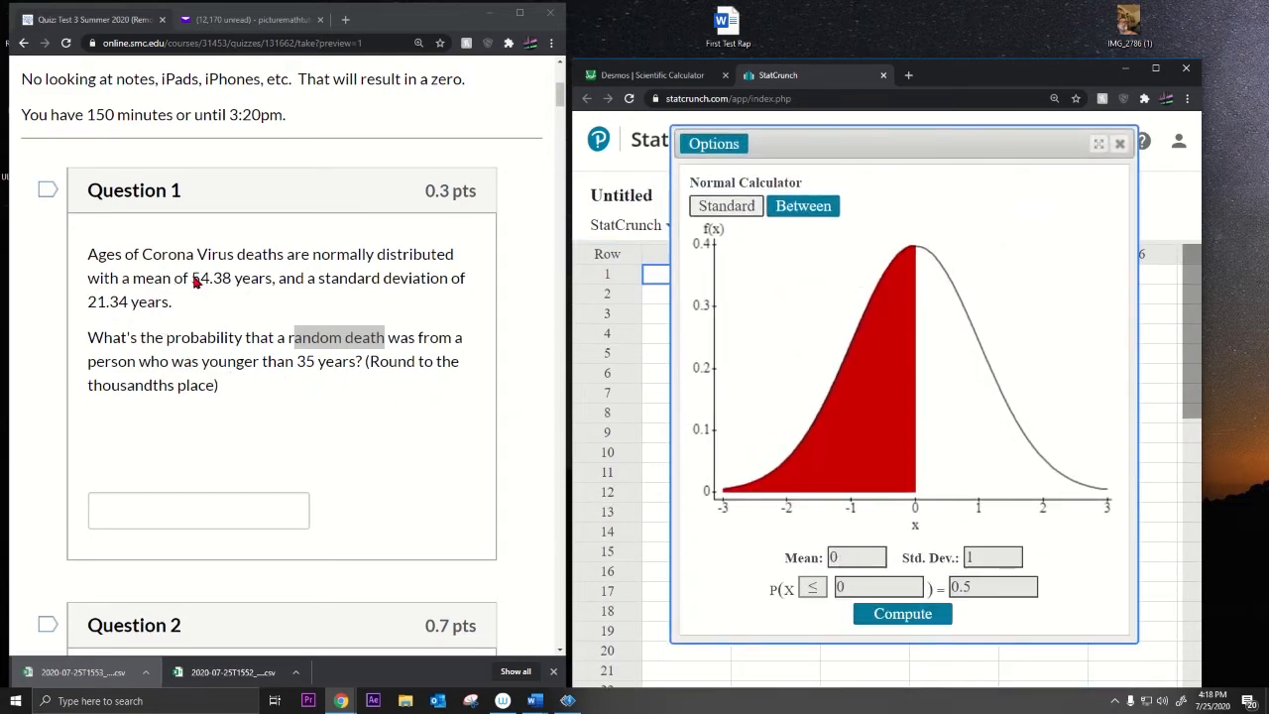
left_click_drag(193, 281, 236, 286)
key("ctrl+c")
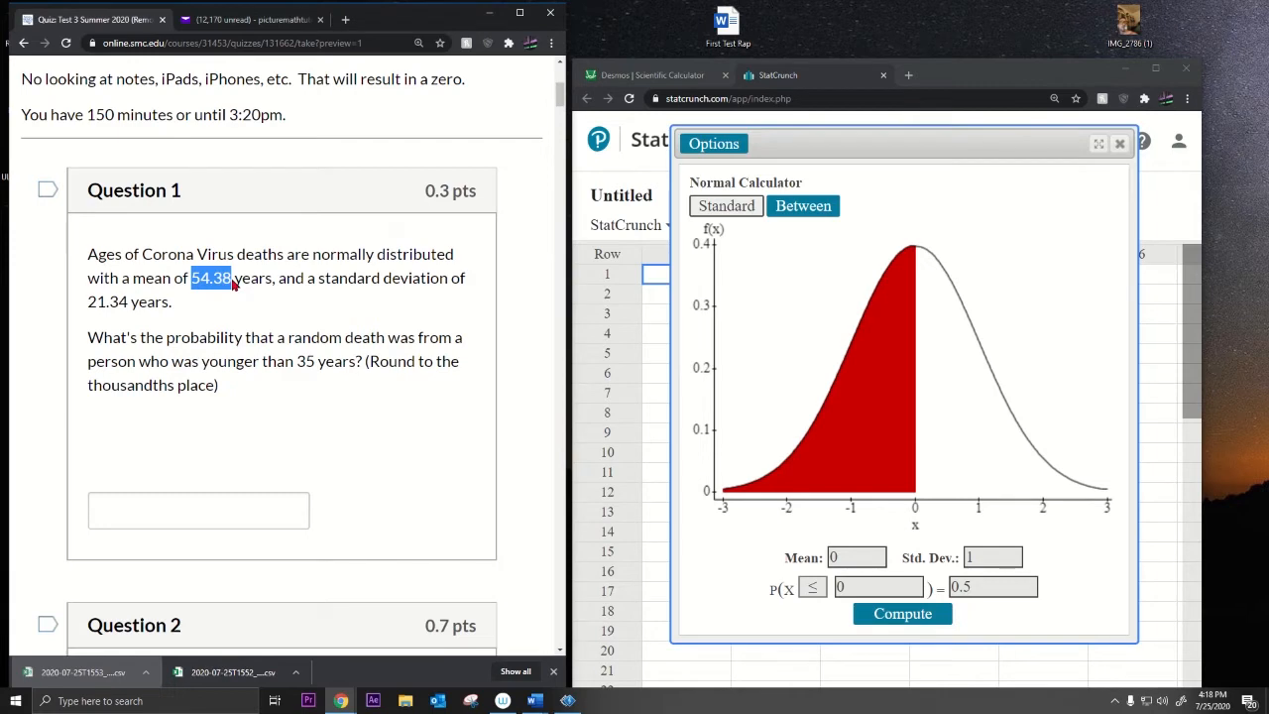
double_click(801, 567)
key("ctrl+v")
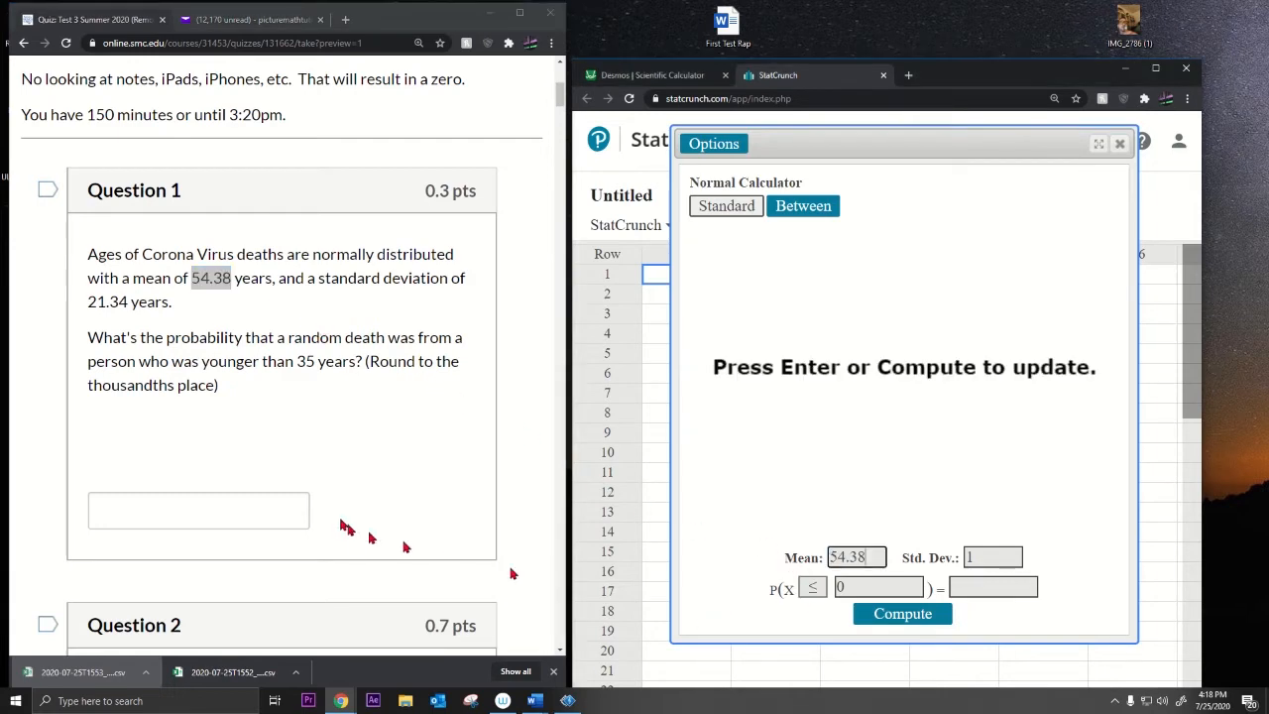
left_click(129, 307)
left_click_drag(128, 306, 92, 306)
key("ctrl+c")
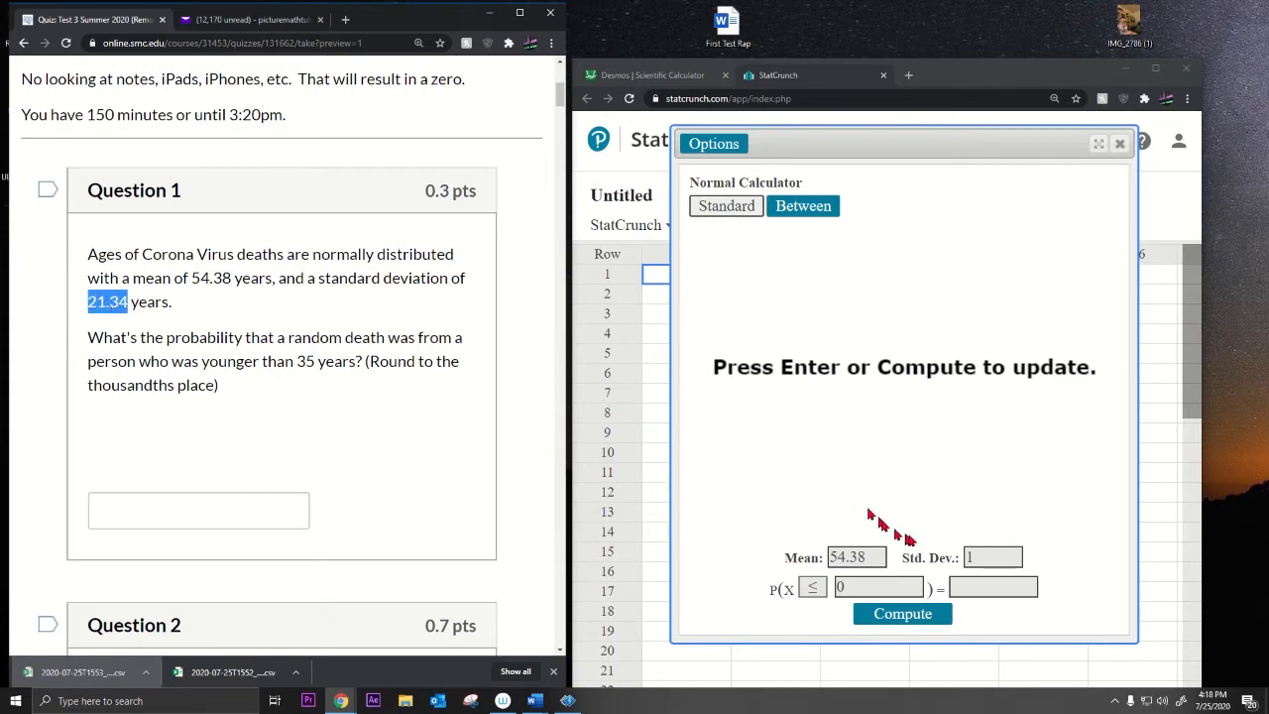
double_click(971, 557)
key("ctrl+v")
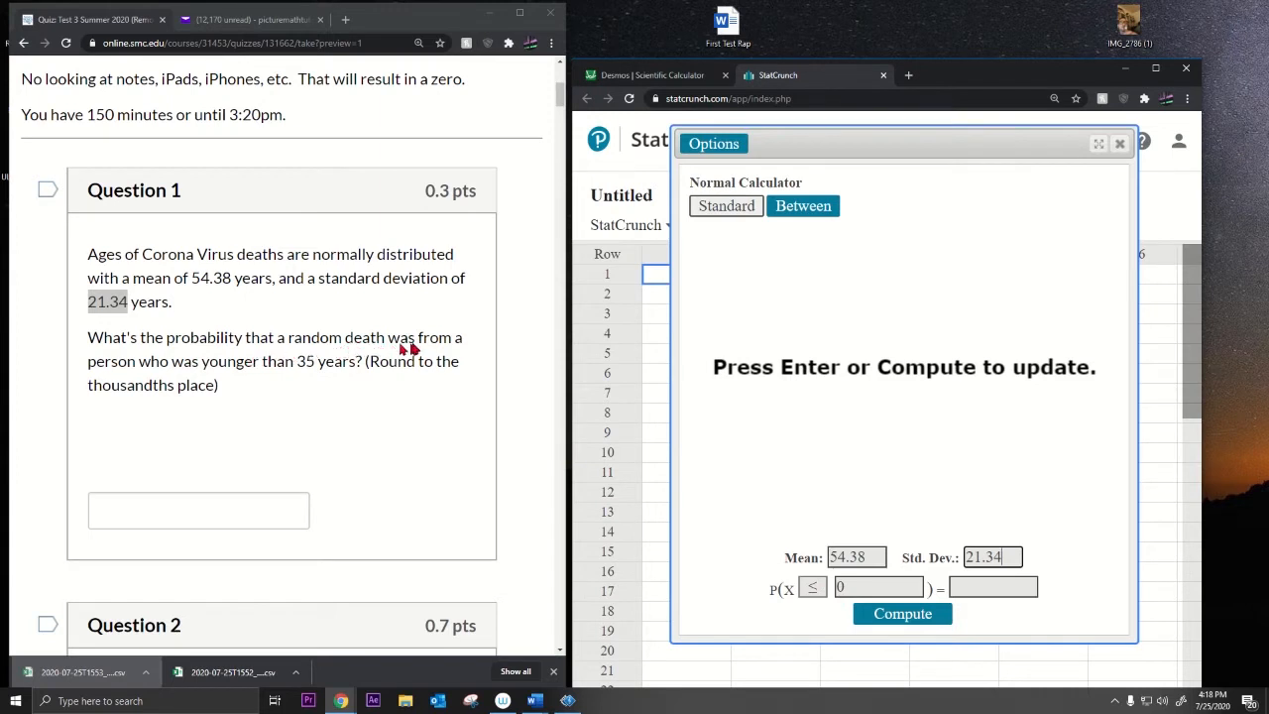
Step: Compute P(X ≤ 35) for deaths younger than 35, giving 0.18189851
left_click(203, 367)
left_click_drag(204, 367, 310, 365)
left_click(340, 377)
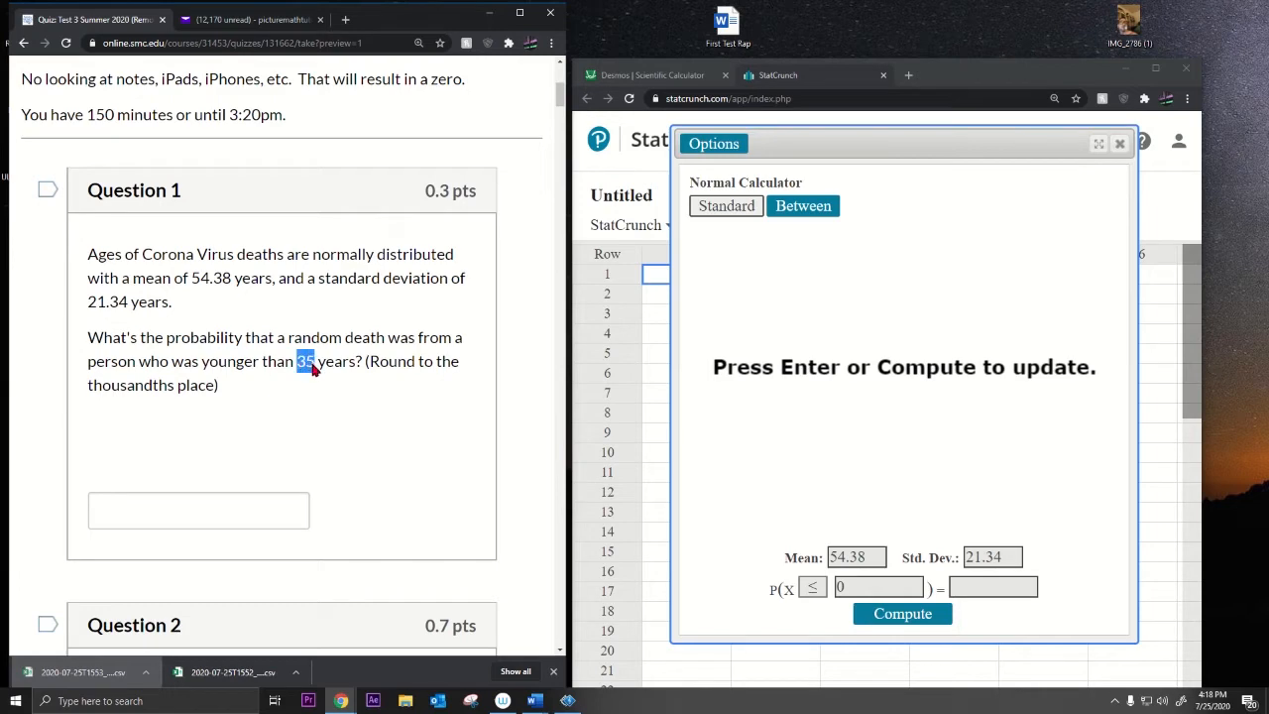
left_click(860, 587)
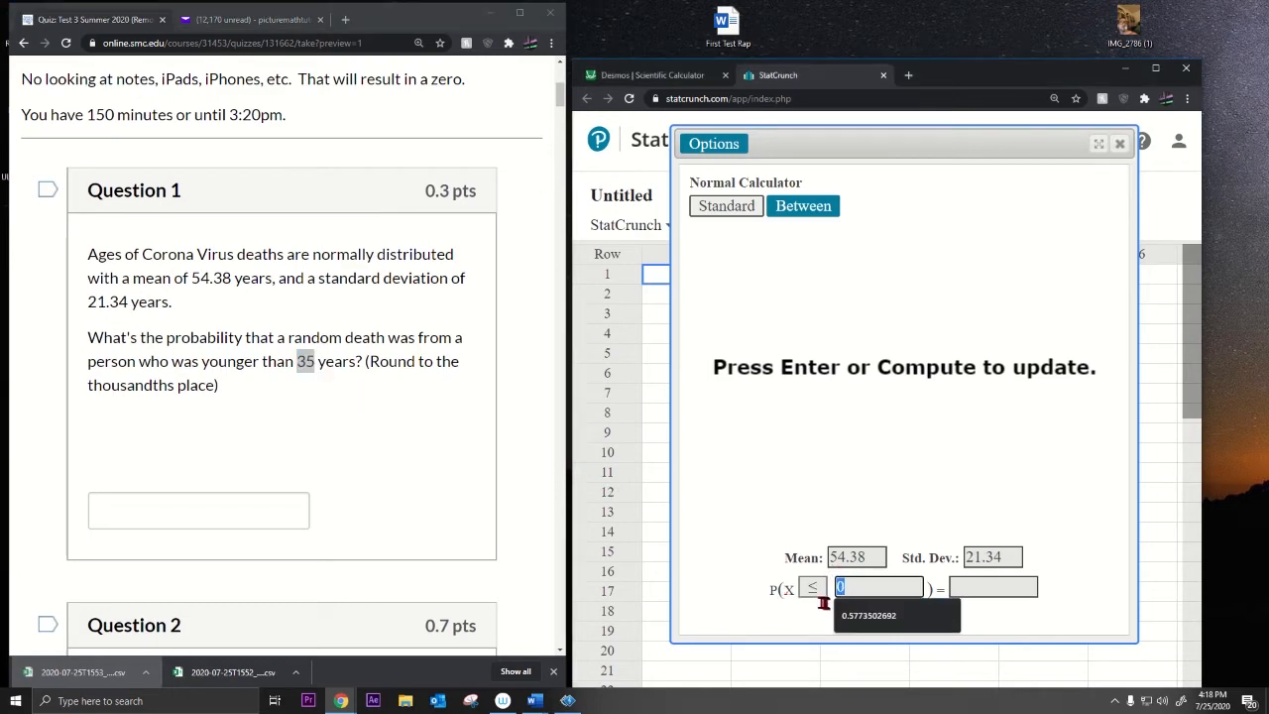
type("35")
left_click(942, 615)
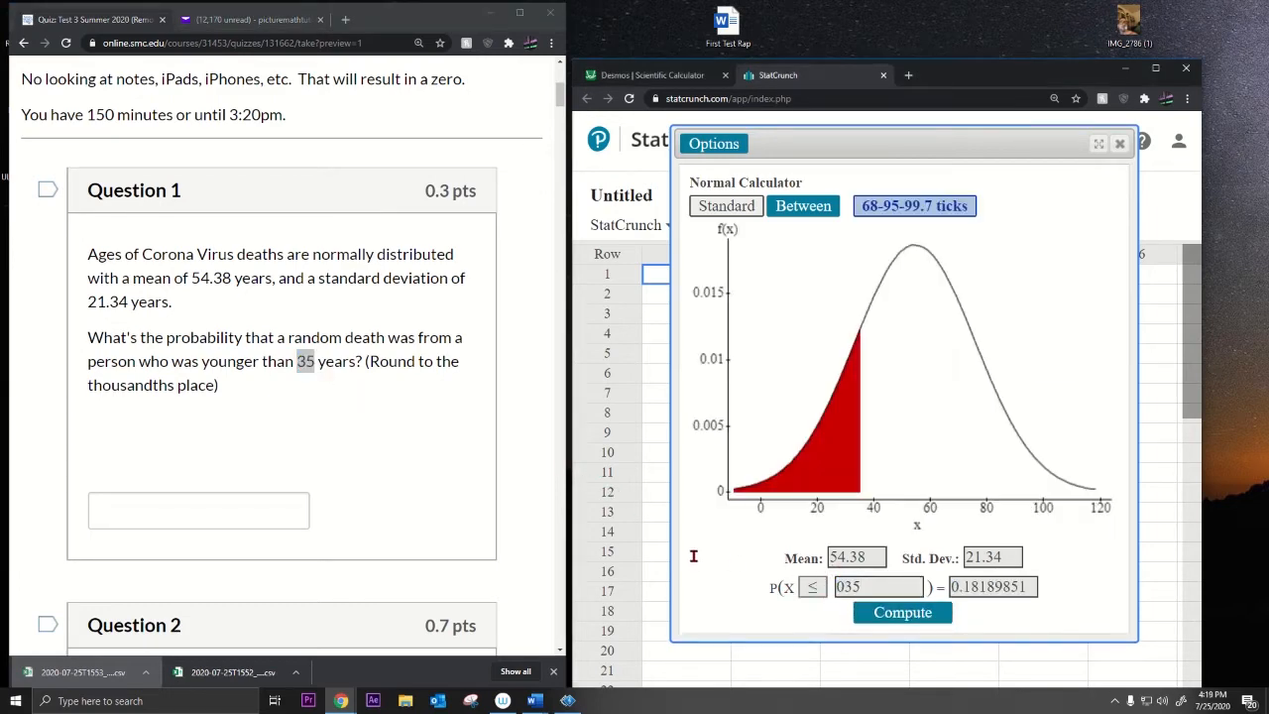
Step: Enter the rounded answer 0.182 in Question 1's answer box
left_click_drag(368, 363, 431, 370)
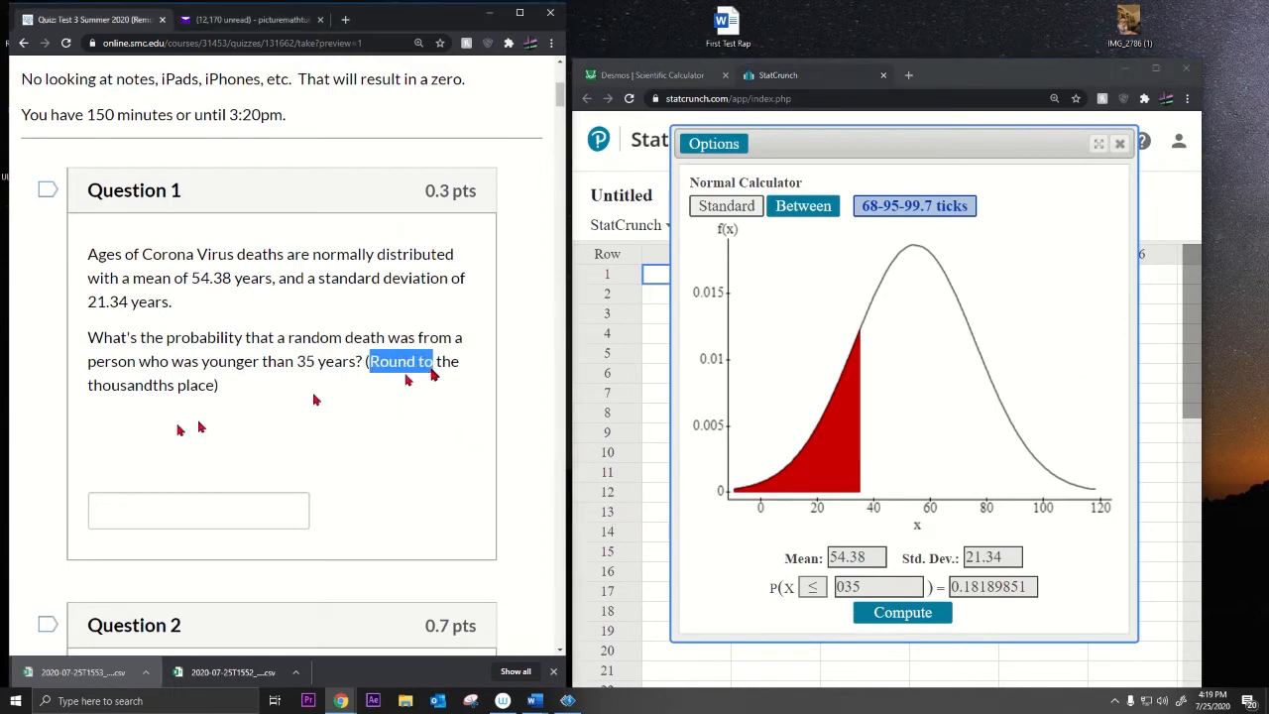
left_click(172, 511)
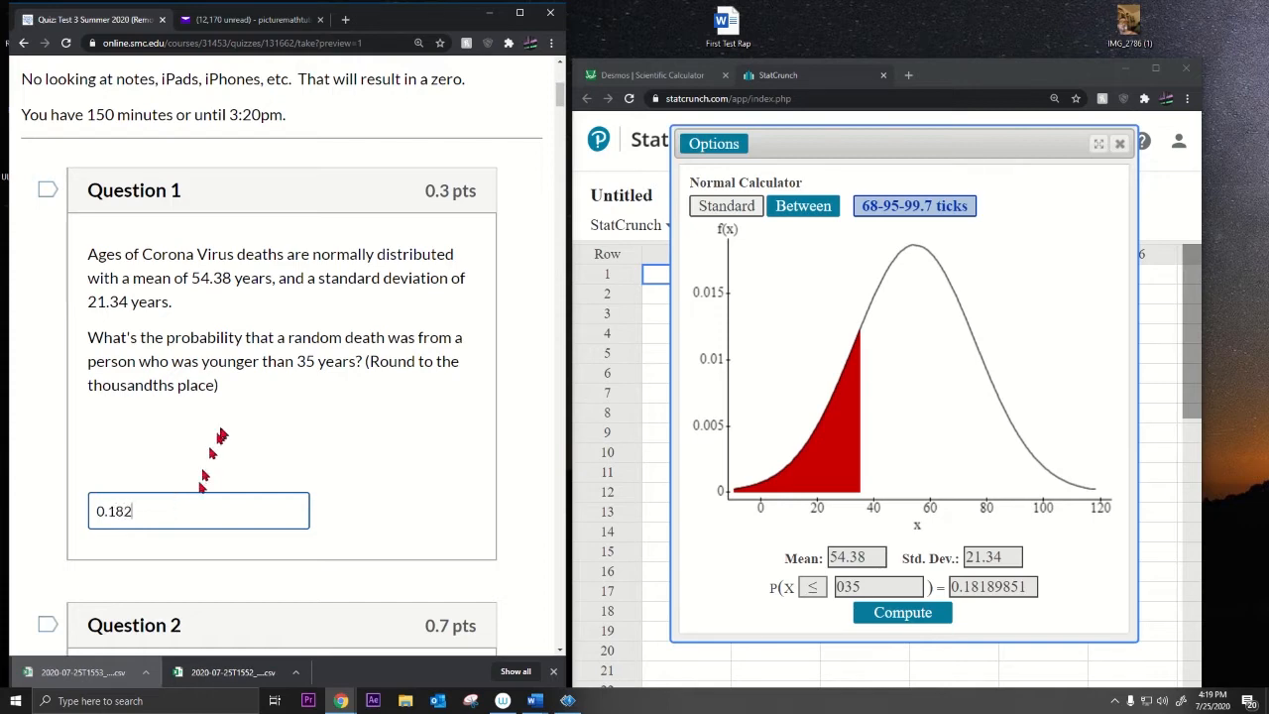
scroll(221, 431, "down", 4)
Step: Find Question 2, about a sample of 40 deaths, and pick out its mean 54.38 and SD 21.34
scroll(221, 427, "down", 1)
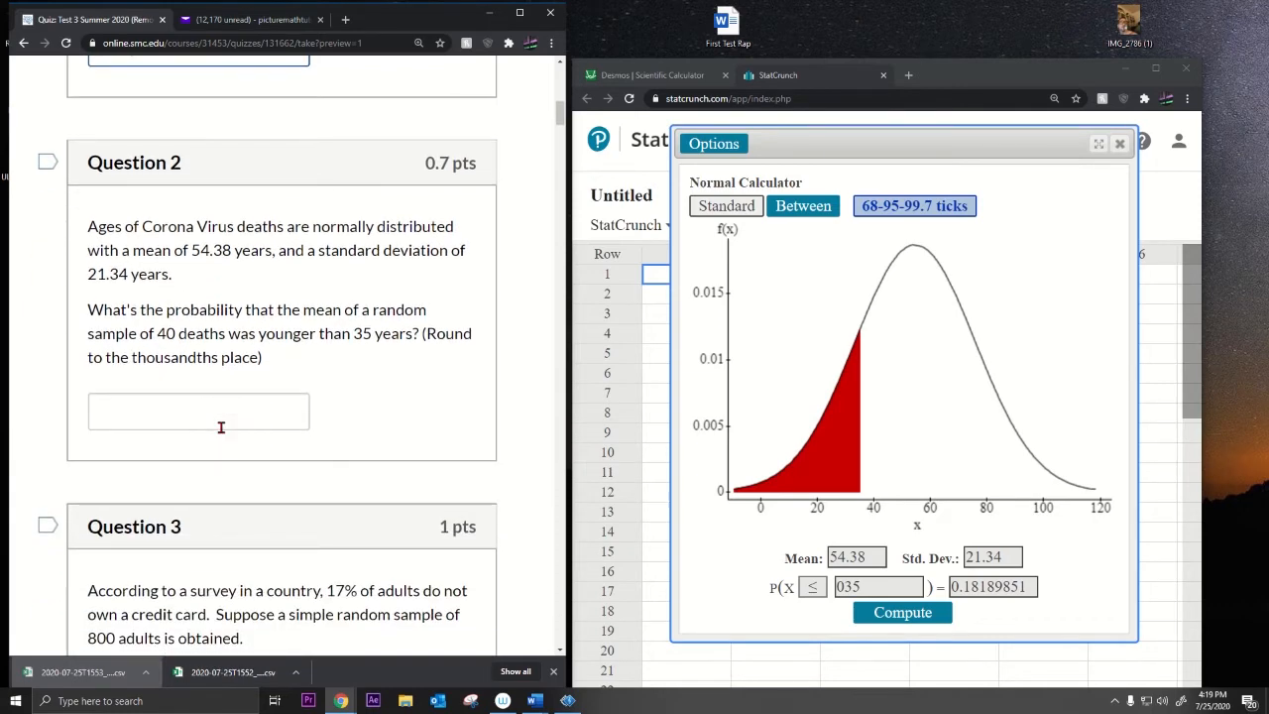
left_click_drag(304, 313, 220, 341)
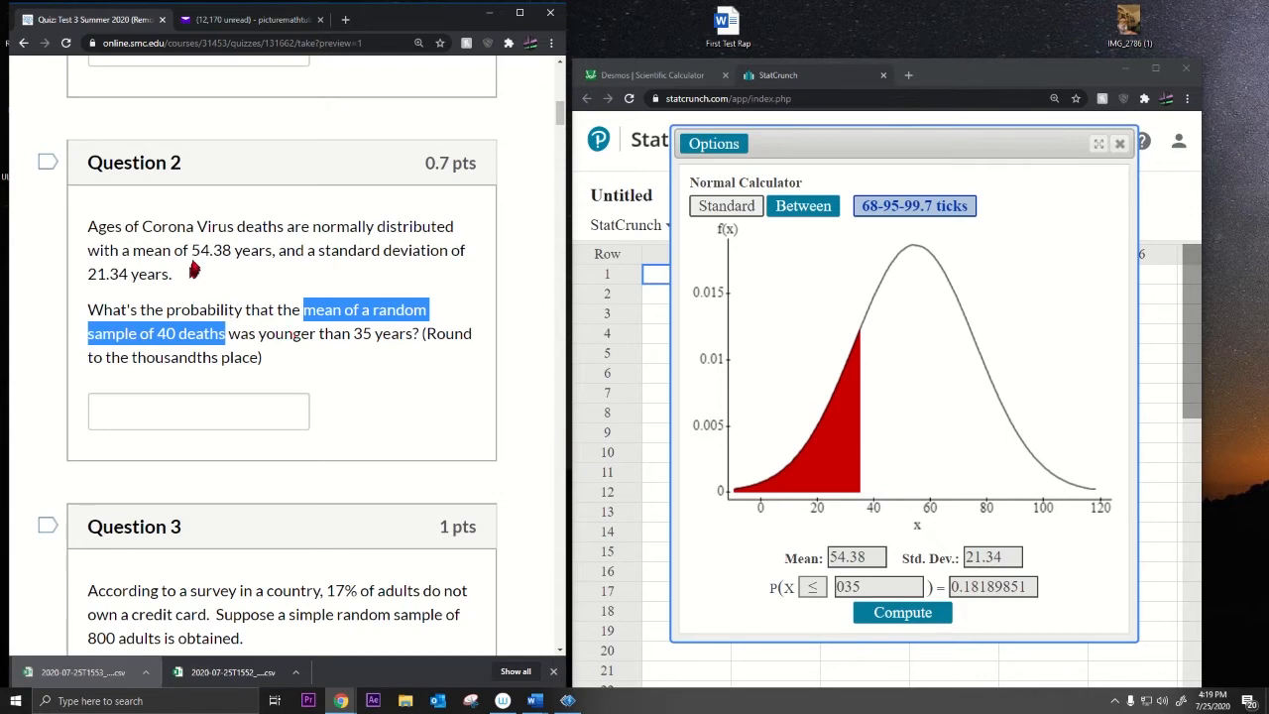
left_click_drag(192, 249, 227, 256)
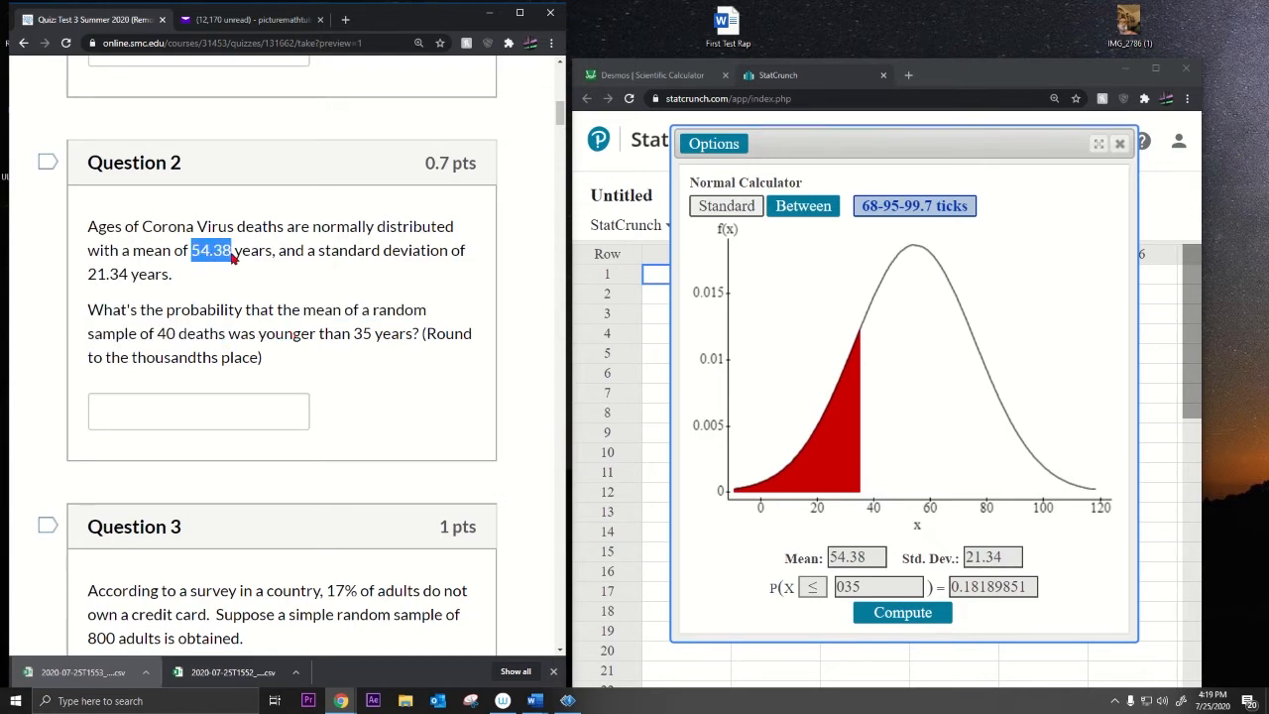
left_click_drag(88, 274, 128, 283)
key("ctrl+c")
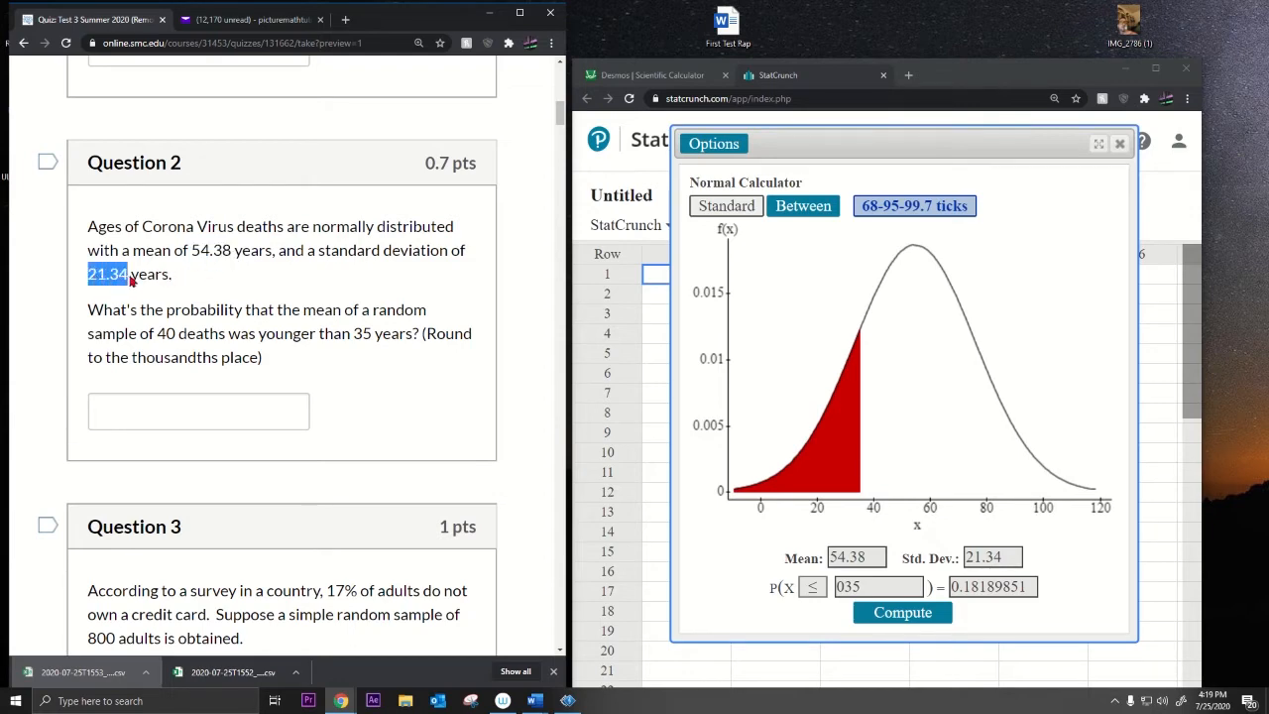
Step: Change the standard deviation to 21.34/sqrt(40) and recompute P(X ≤ 35) as 4.6324e-9
left_click(1007, 558)
key("ctrl+v")
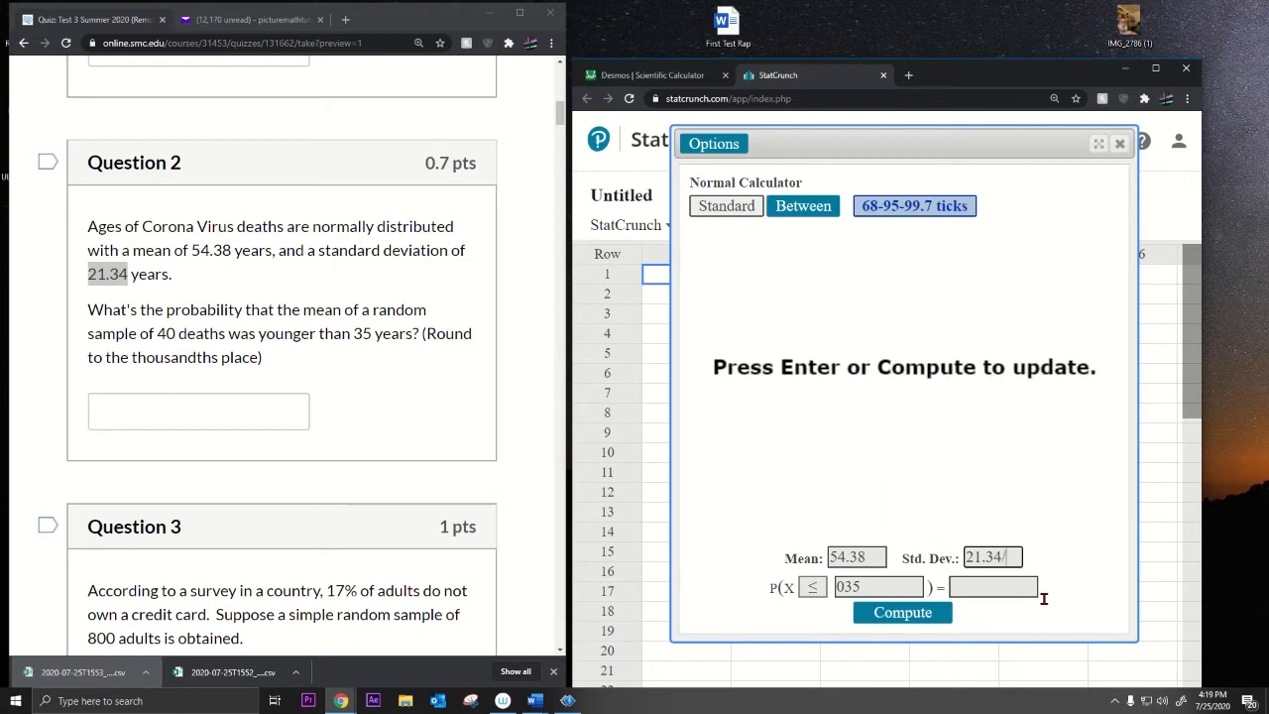
type("/sqrt(40)")
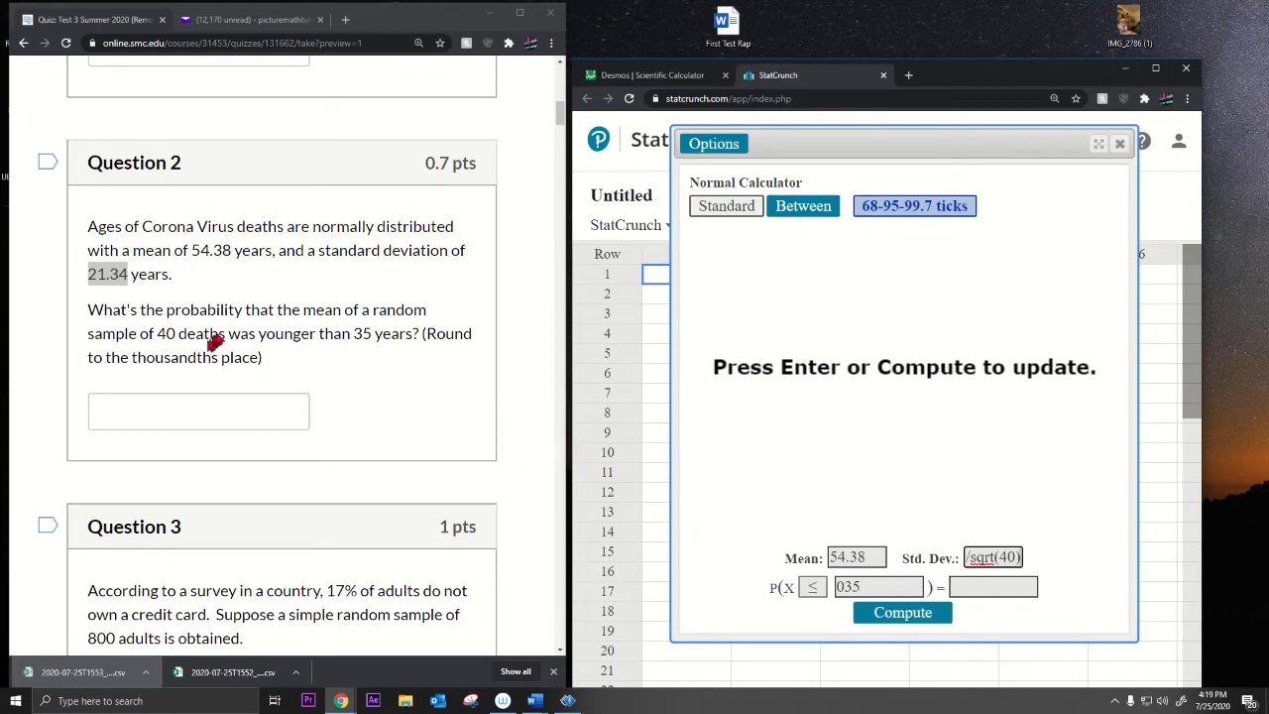
left_click_drag(249, 335, 414, 341)
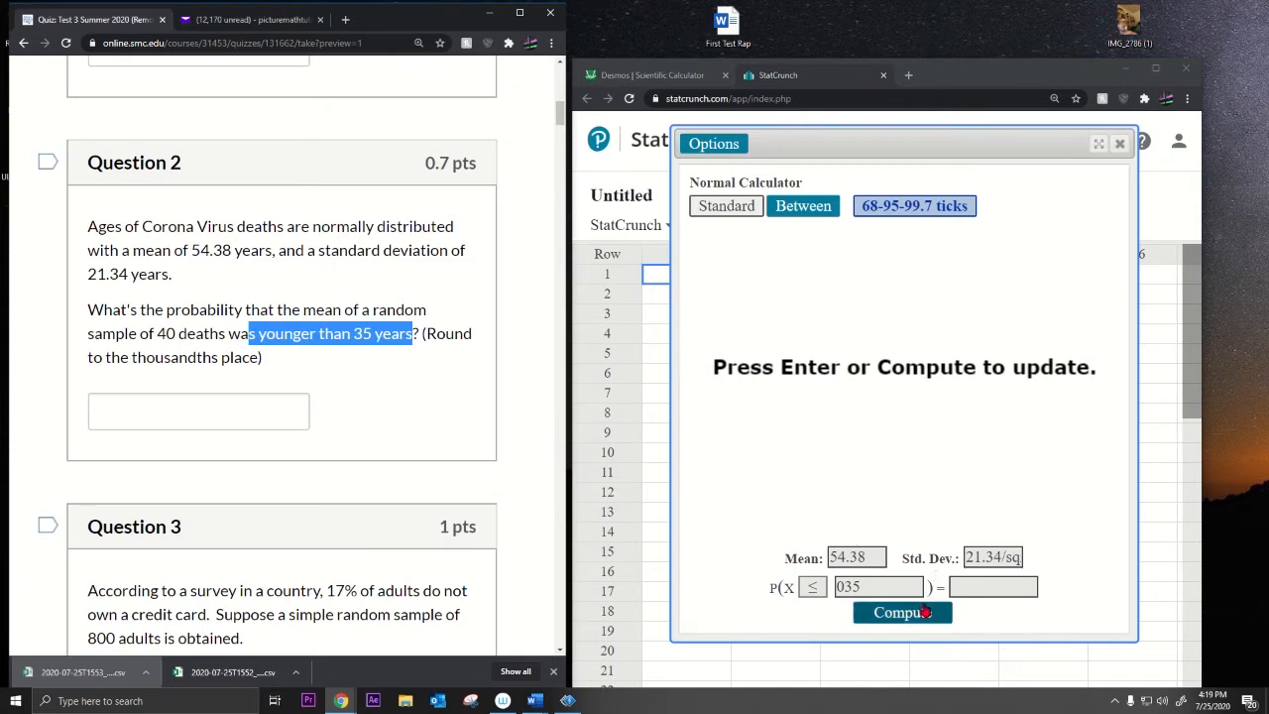
left_click(920, 612)
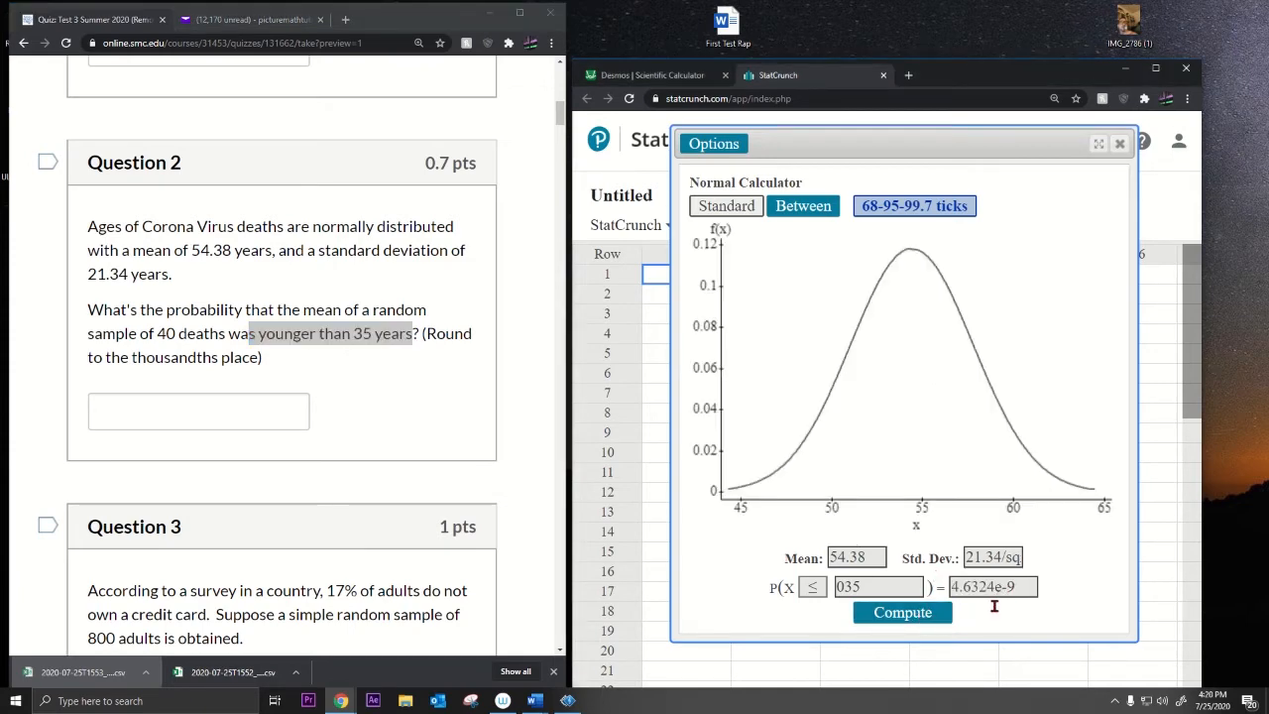
Step: Check the 4.6324e-9 result and enter 0.000 as Question 2's rounded answer
left_click_drag(952, 587, 1016, 586)
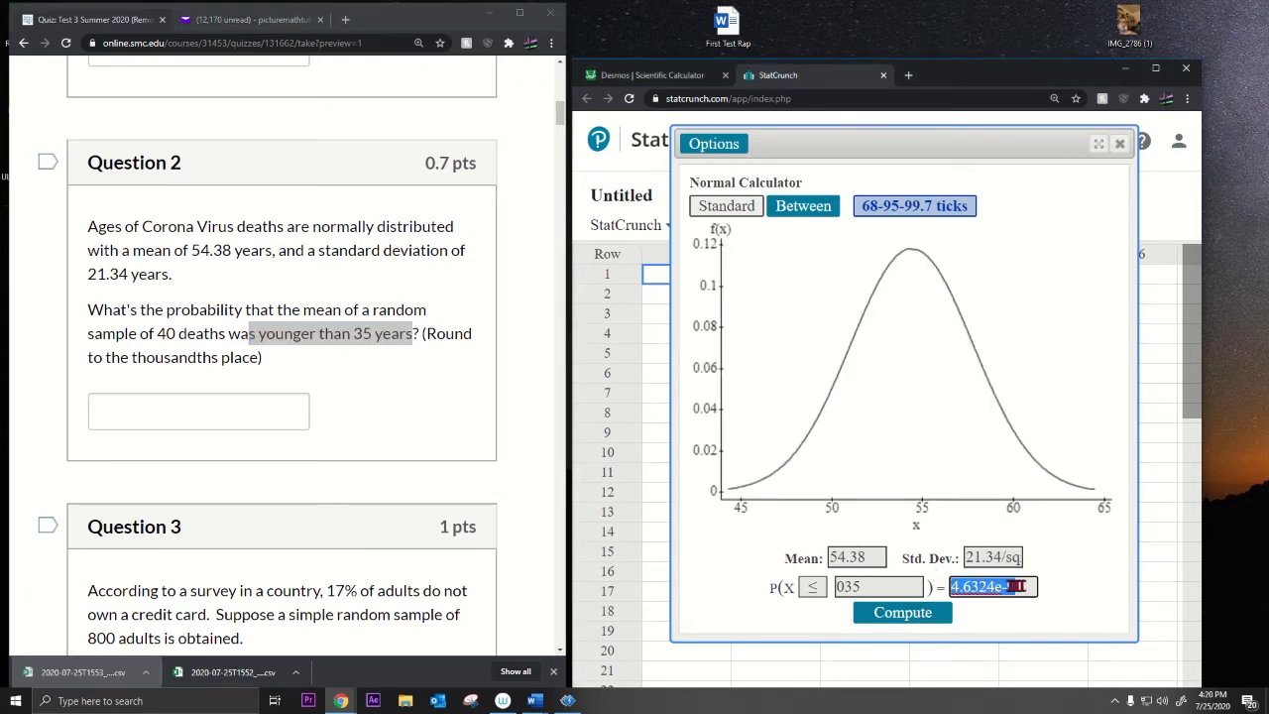
left_click(1064, 561)
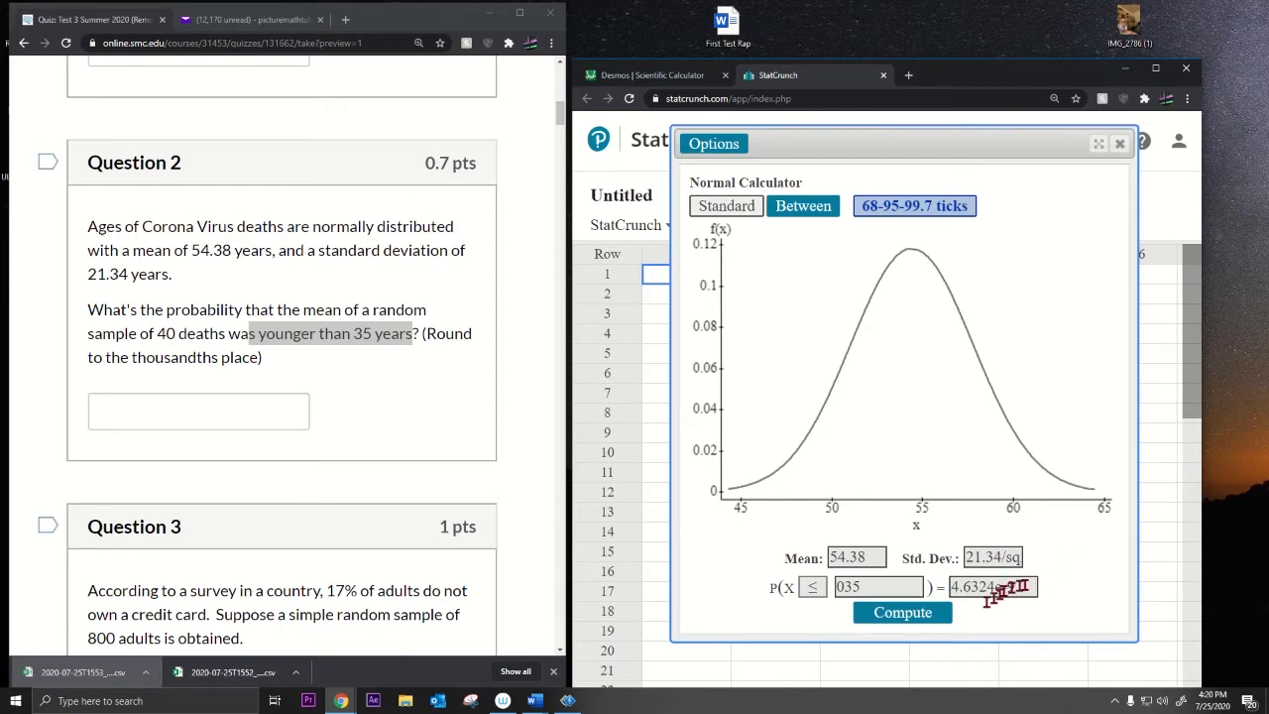
left_click_drag(996, 587, 1031, 587)
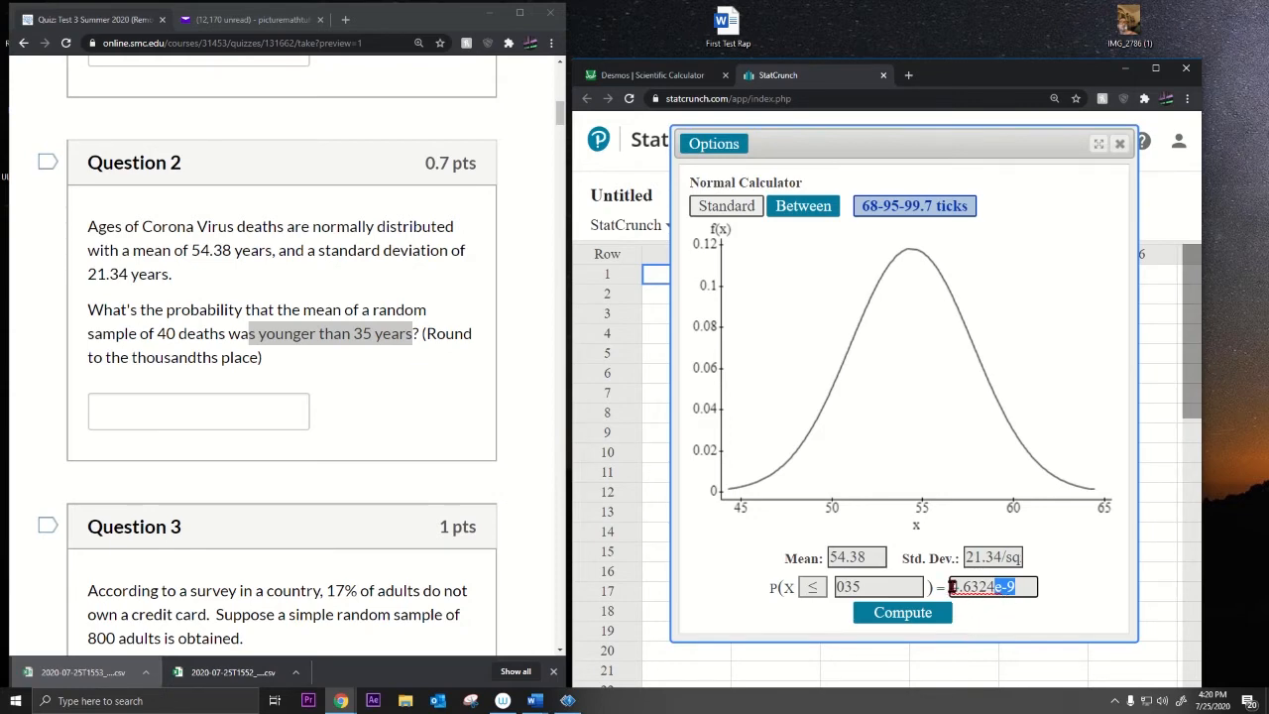
left_click(952, 587)
left_click_drag(950, 586, 959, 587)
left_click_drag(129, 361, 188, 363)
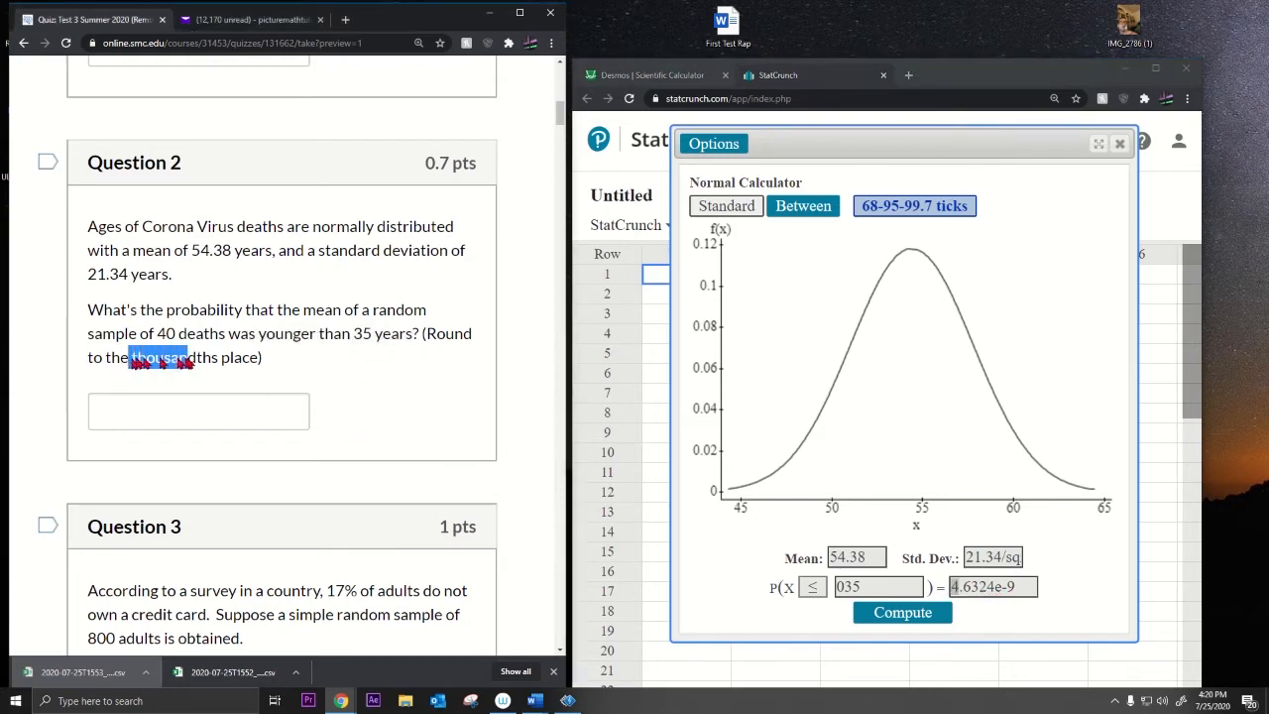
left_click(153, 407)
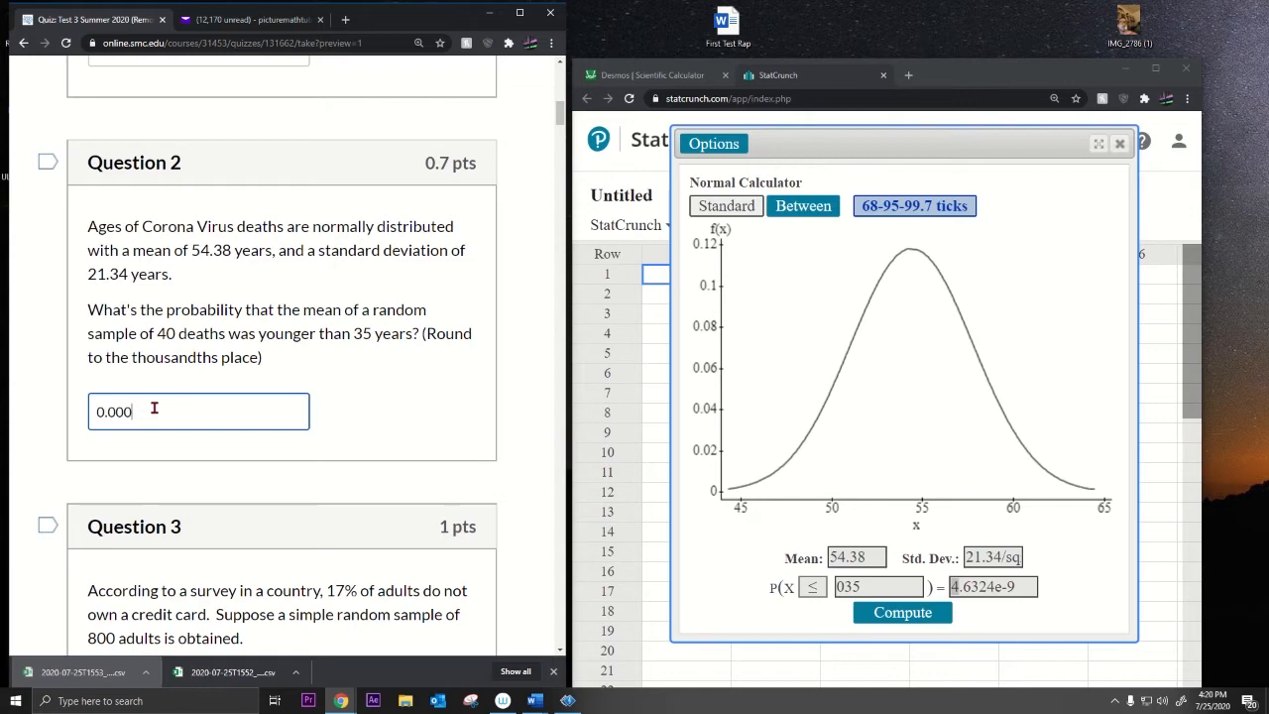
scroll(153, 407, "down", 4)
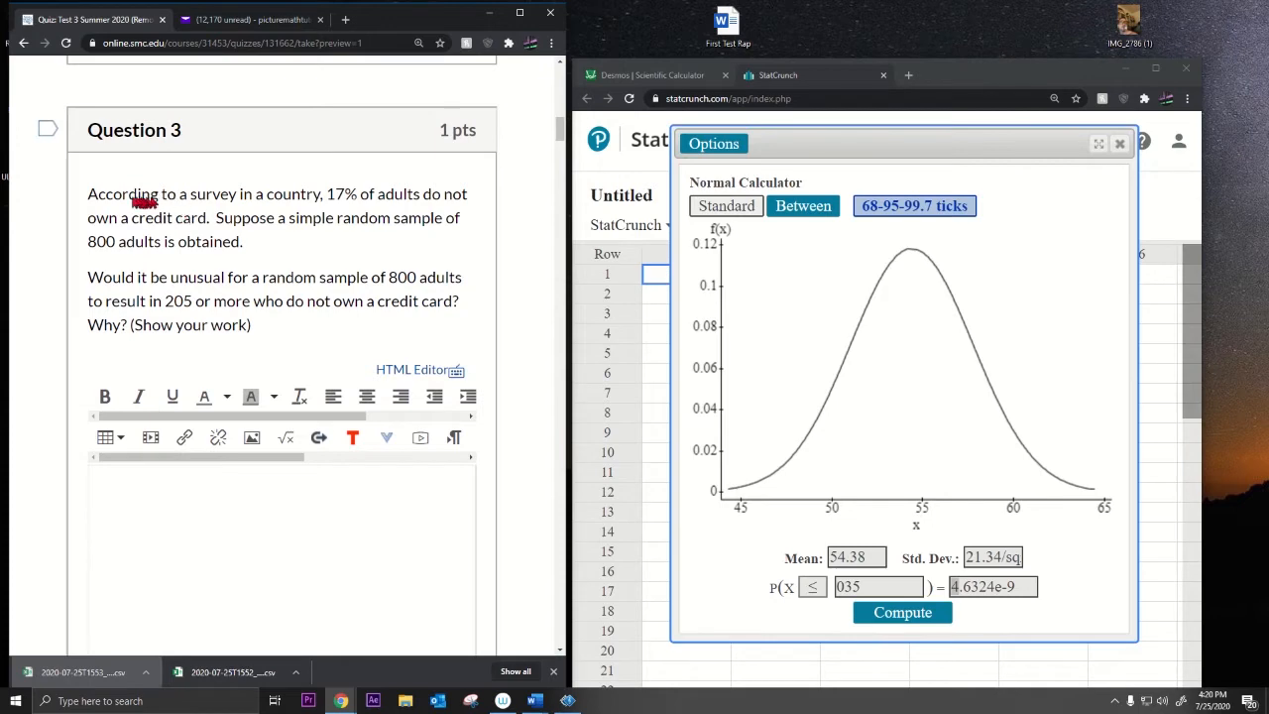
Step: Read Question 3: is it unusual for 205 or more of 800 adults to lack a credit card (17%)?
left_click_drag(143, 196, 256, 243)
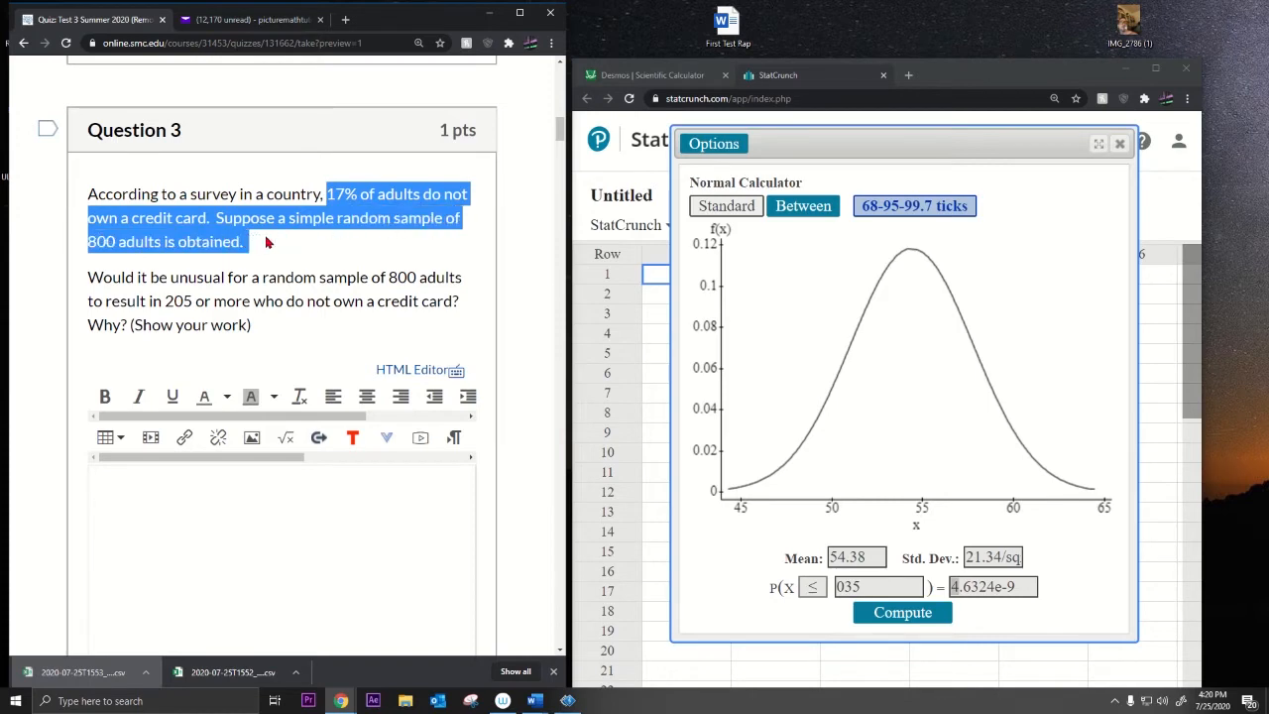
left_click_drag(171, 280, 371, 334)
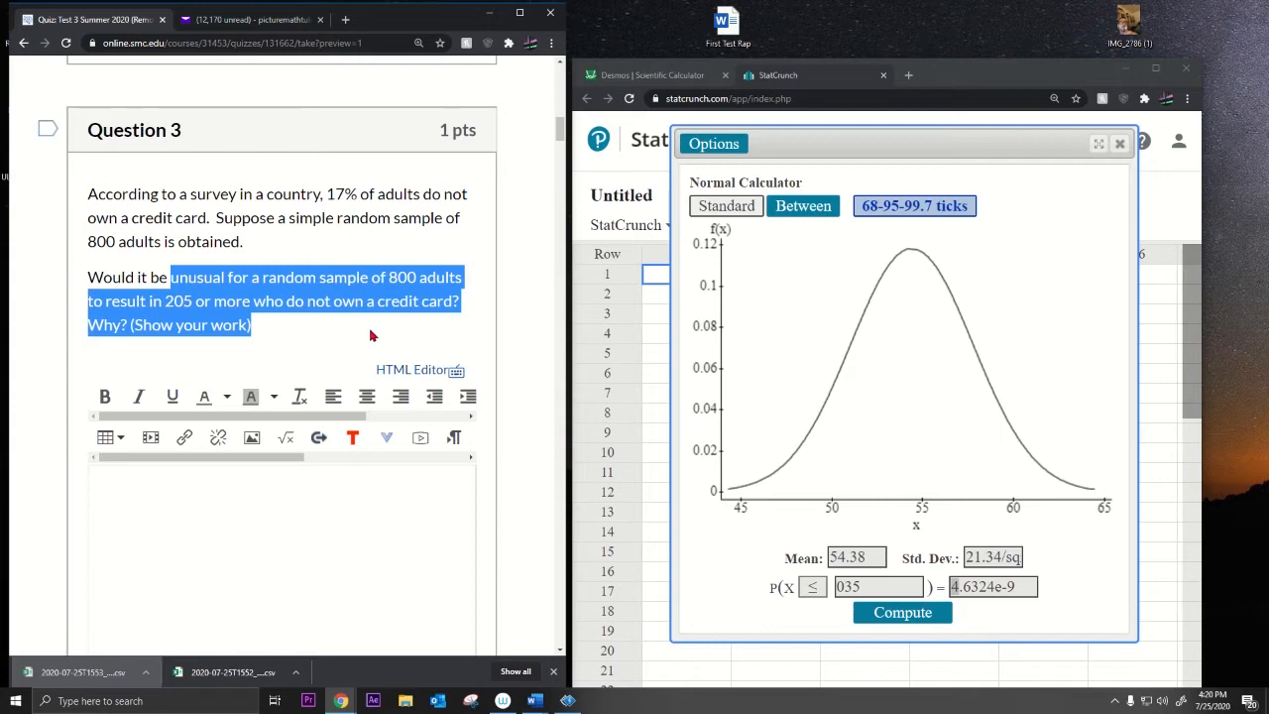
left_click_drag(88, 278, 287, 329)
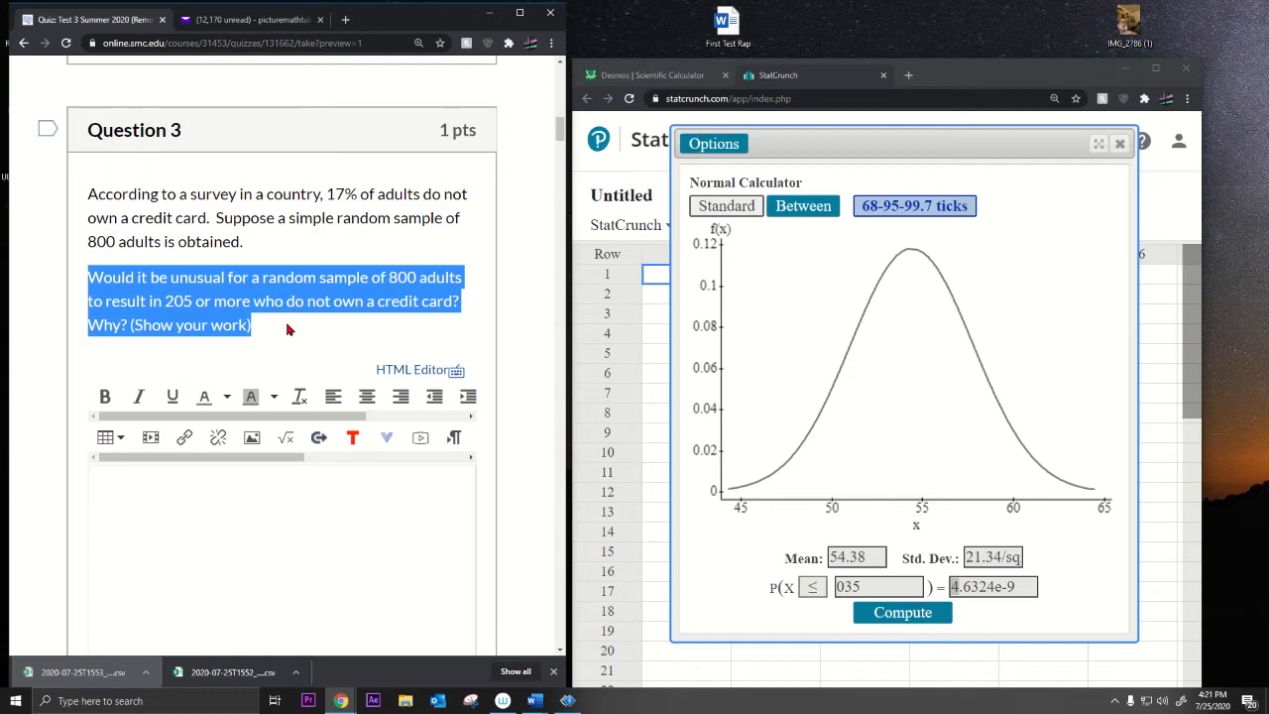
left_click_drag(878, 561, 685, 545)
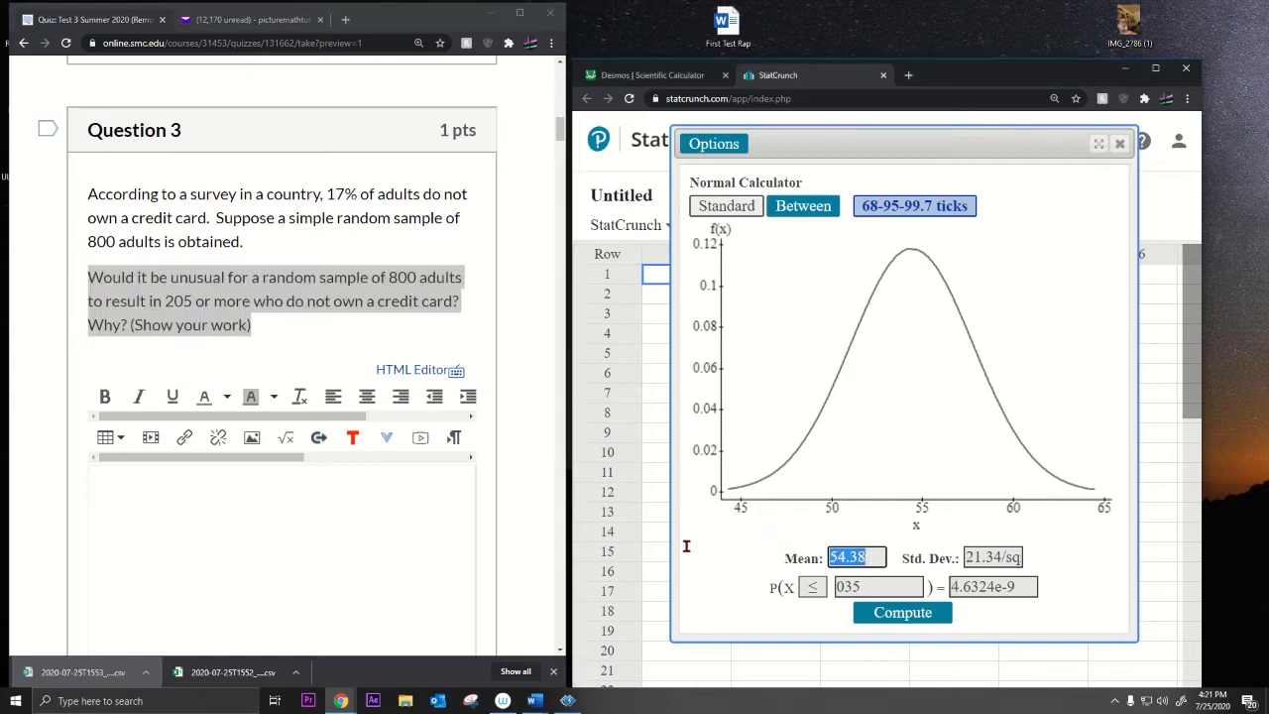
Step: Set the StatCrunch mean to .17 and go to Desmos to work out the standard deviation
type(".17")
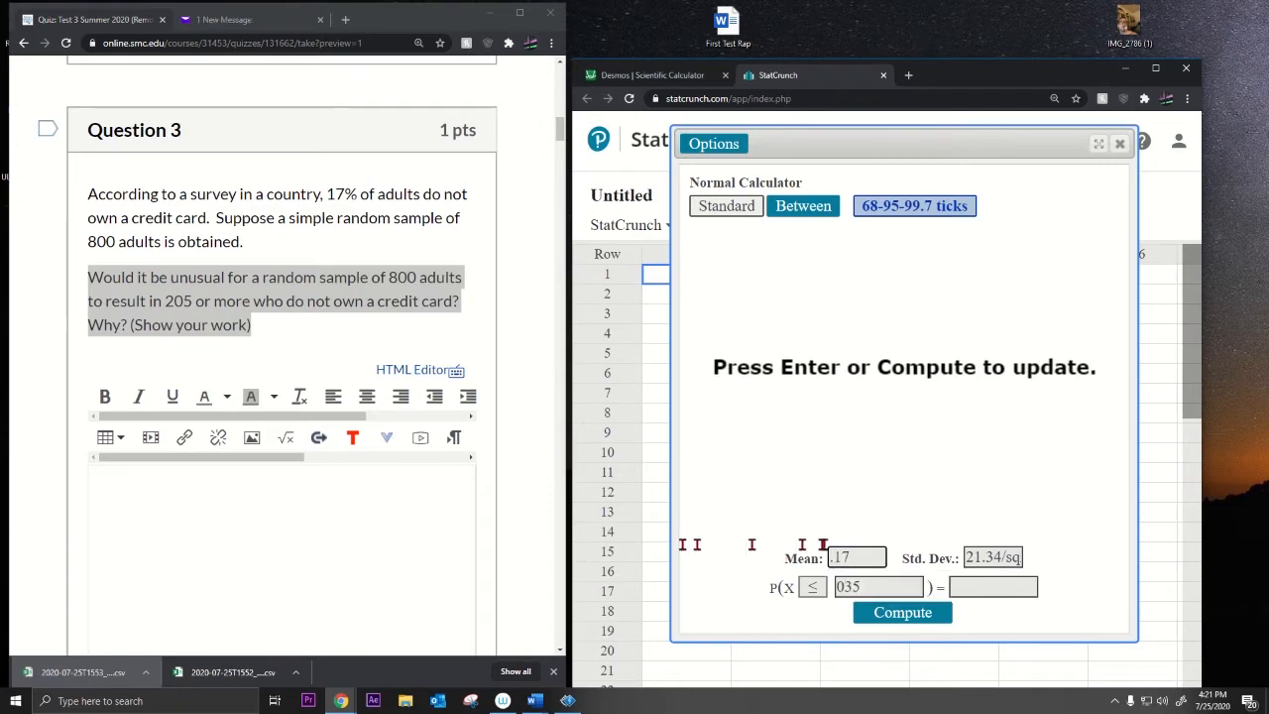
left_click_drag(969, 557, 1011, 557)
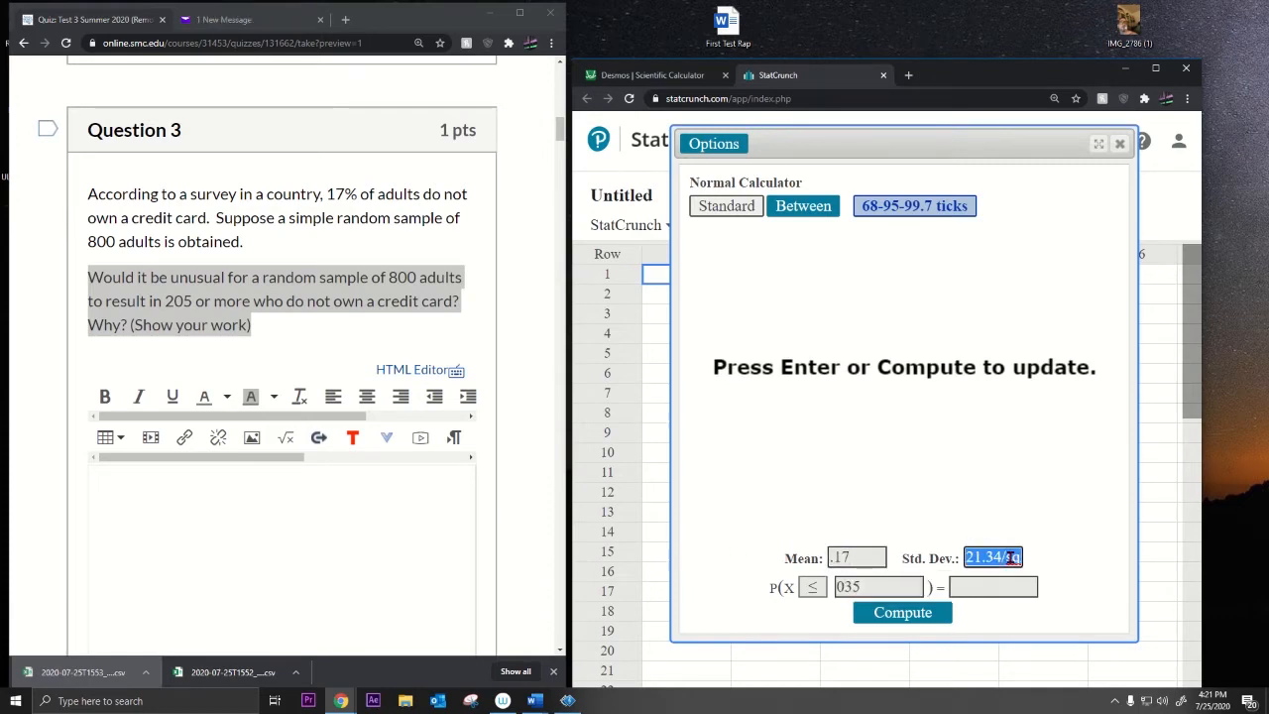
left_click(672, 83)
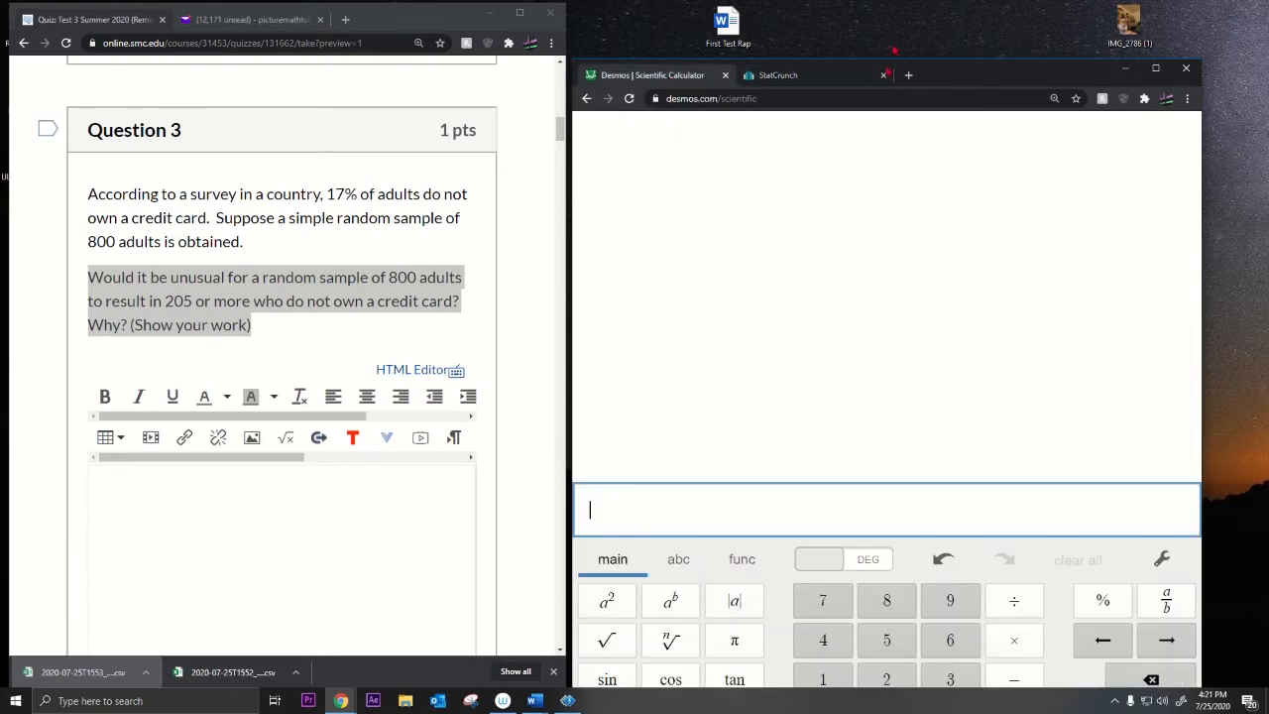
Step: Evaluate √(.17(1−.17)/800) = 0.01328062499 in Desmos and copy the standard error
left_click_drag(937, 82, 938, 32)
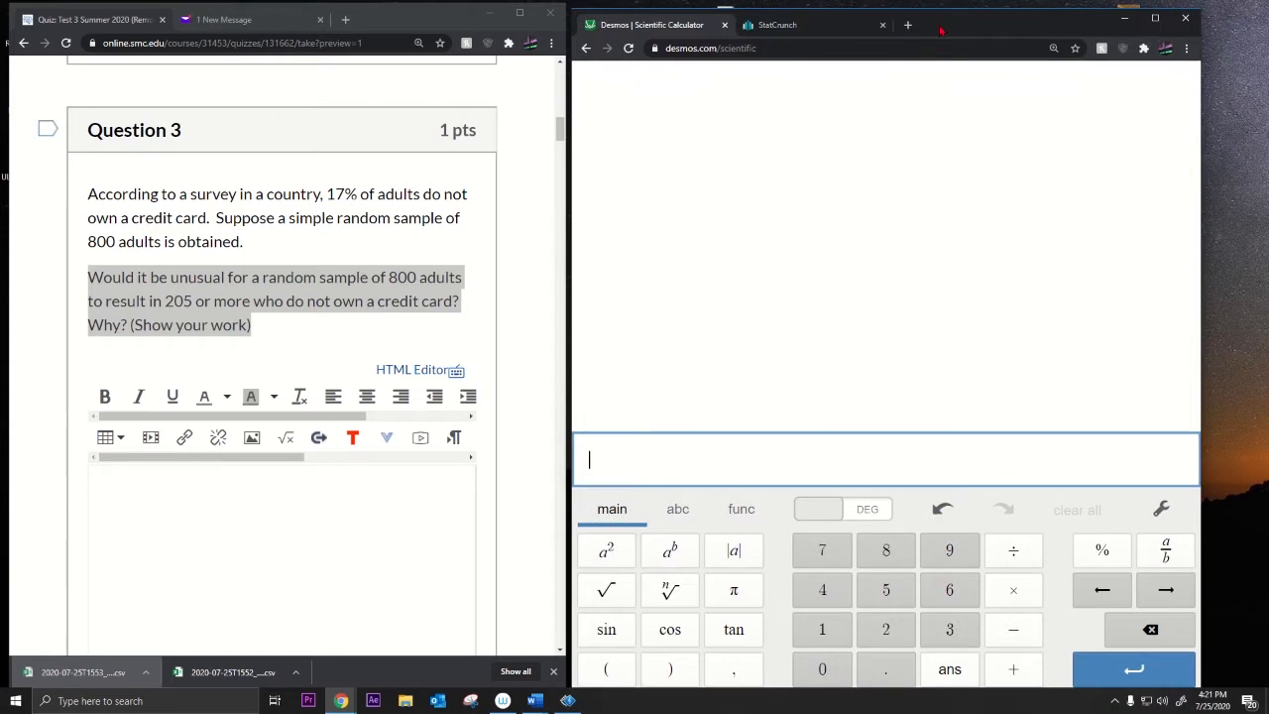
type("_")
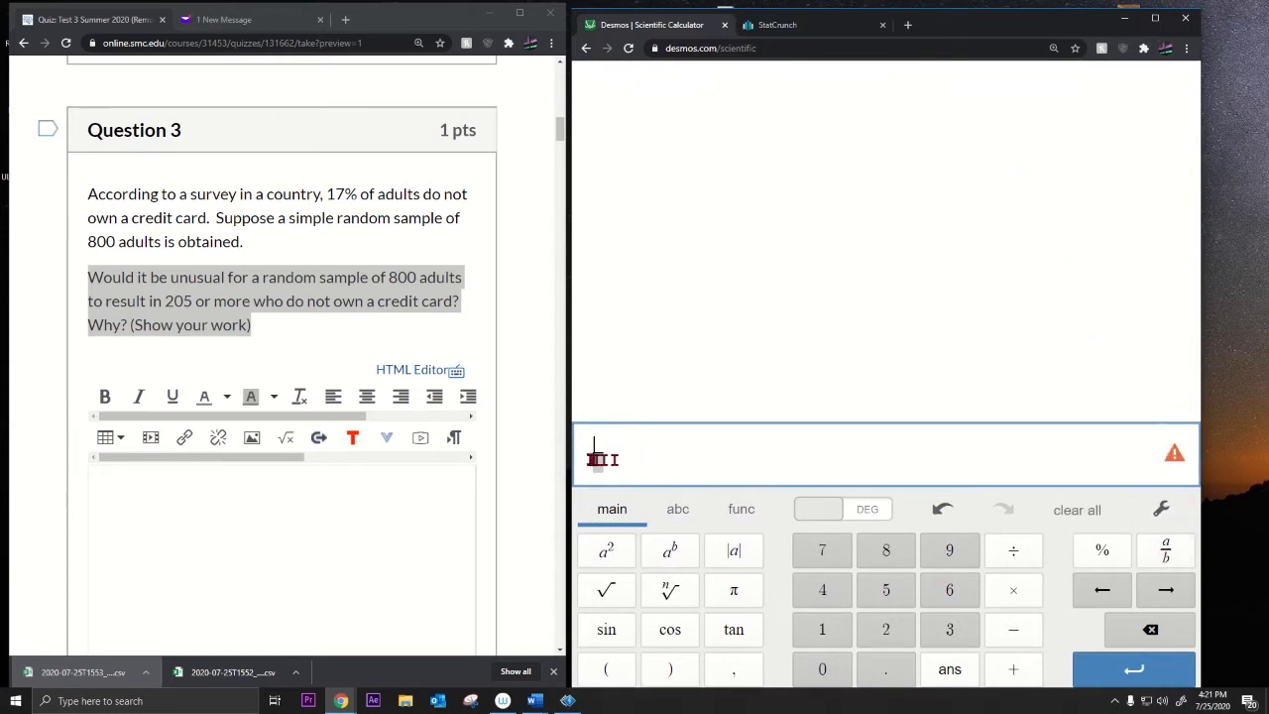
key("BackSpace")
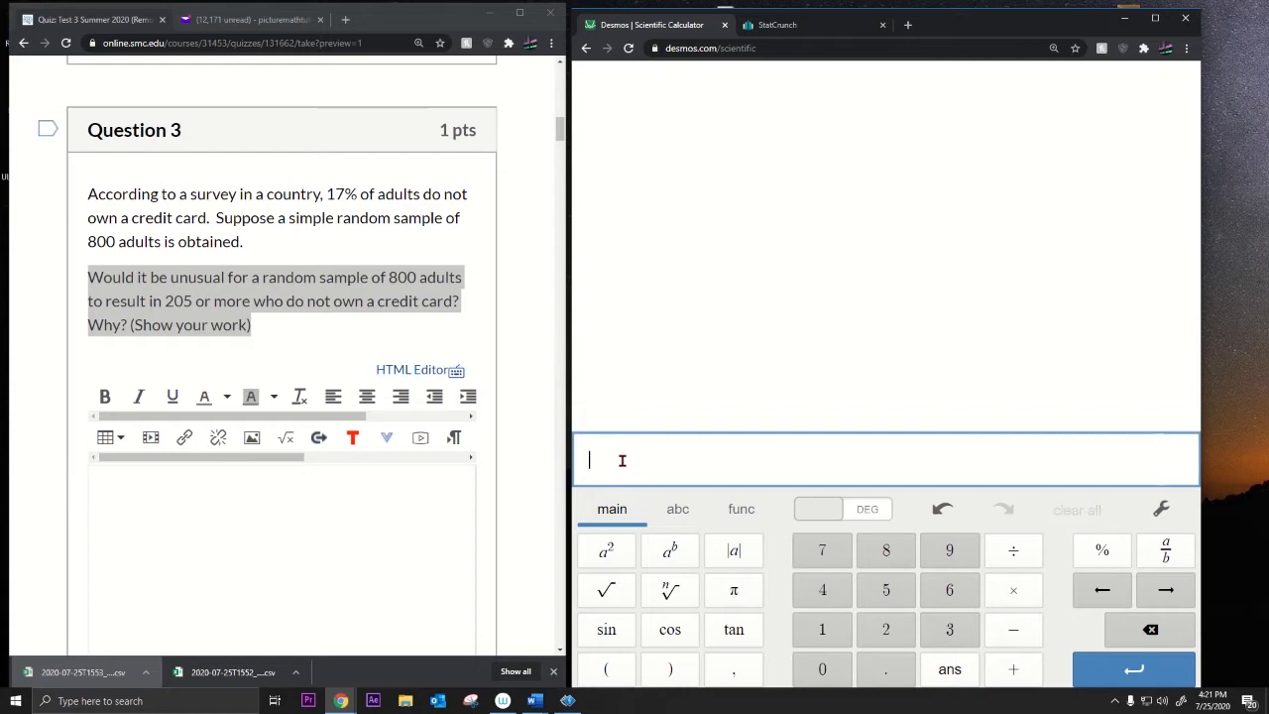
left_click(618, 592)
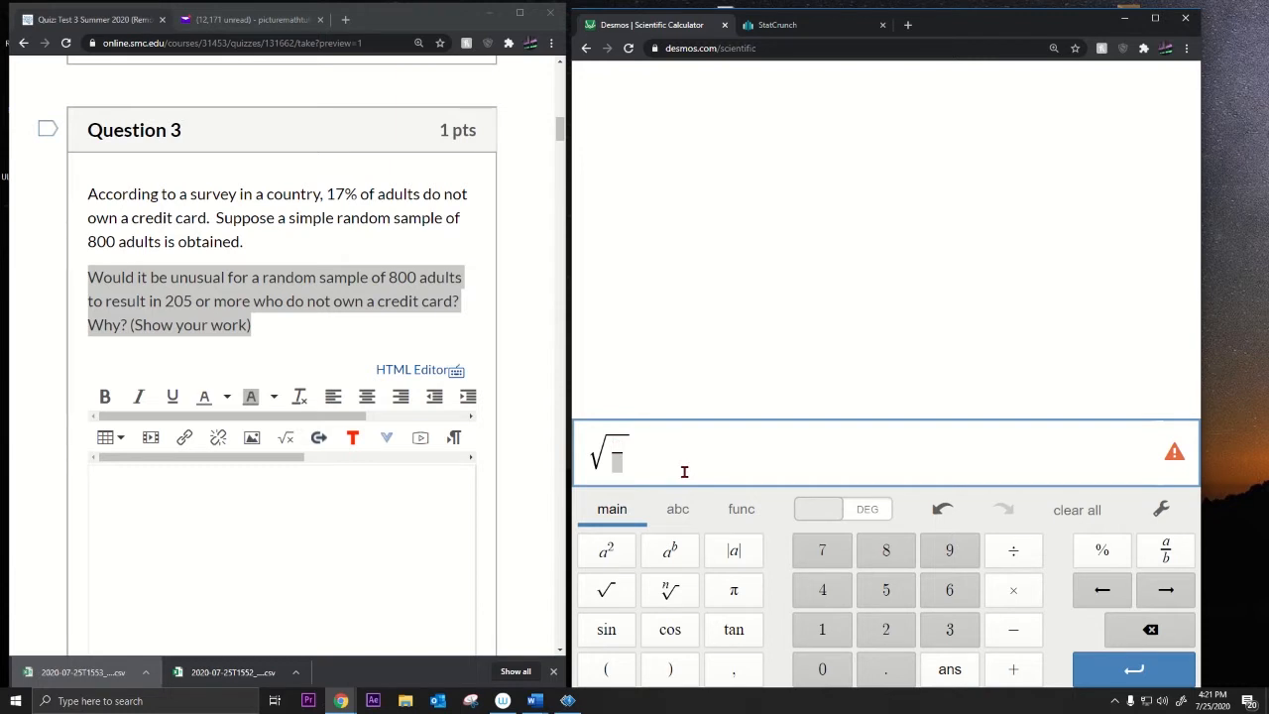
type(".17")
type("(1-.1")
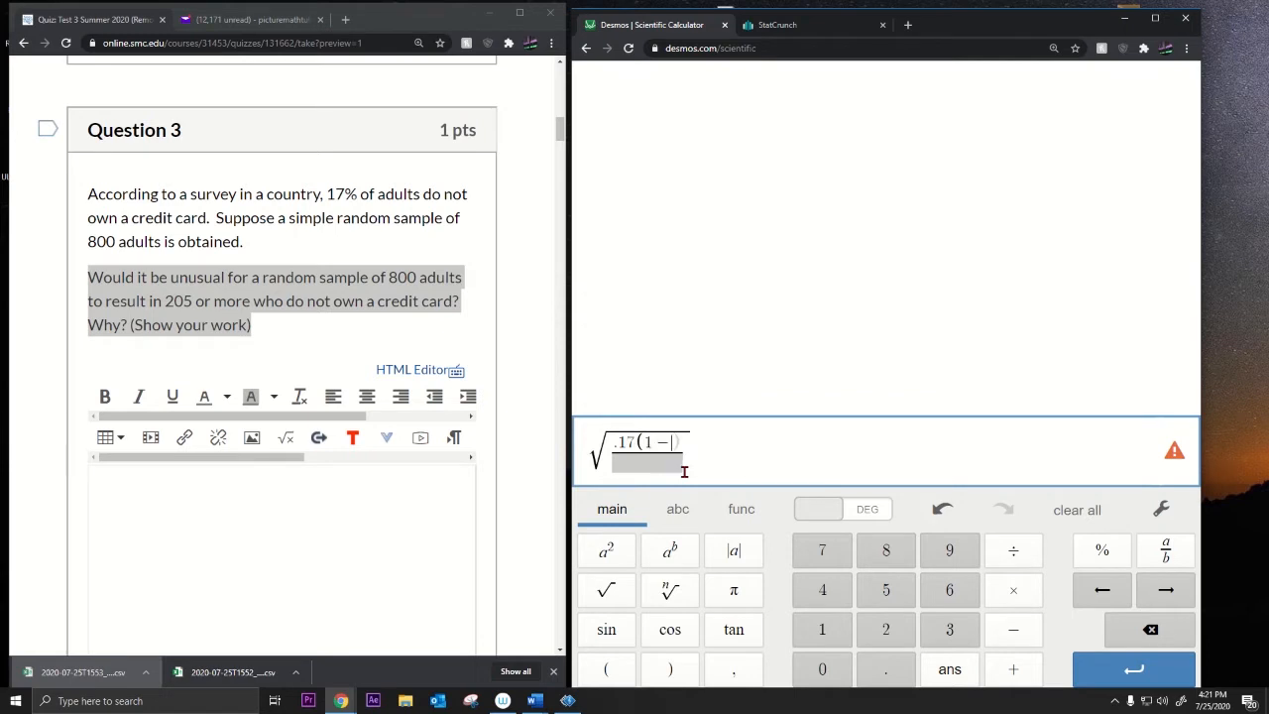
type("7)")
left_click(683, 472)
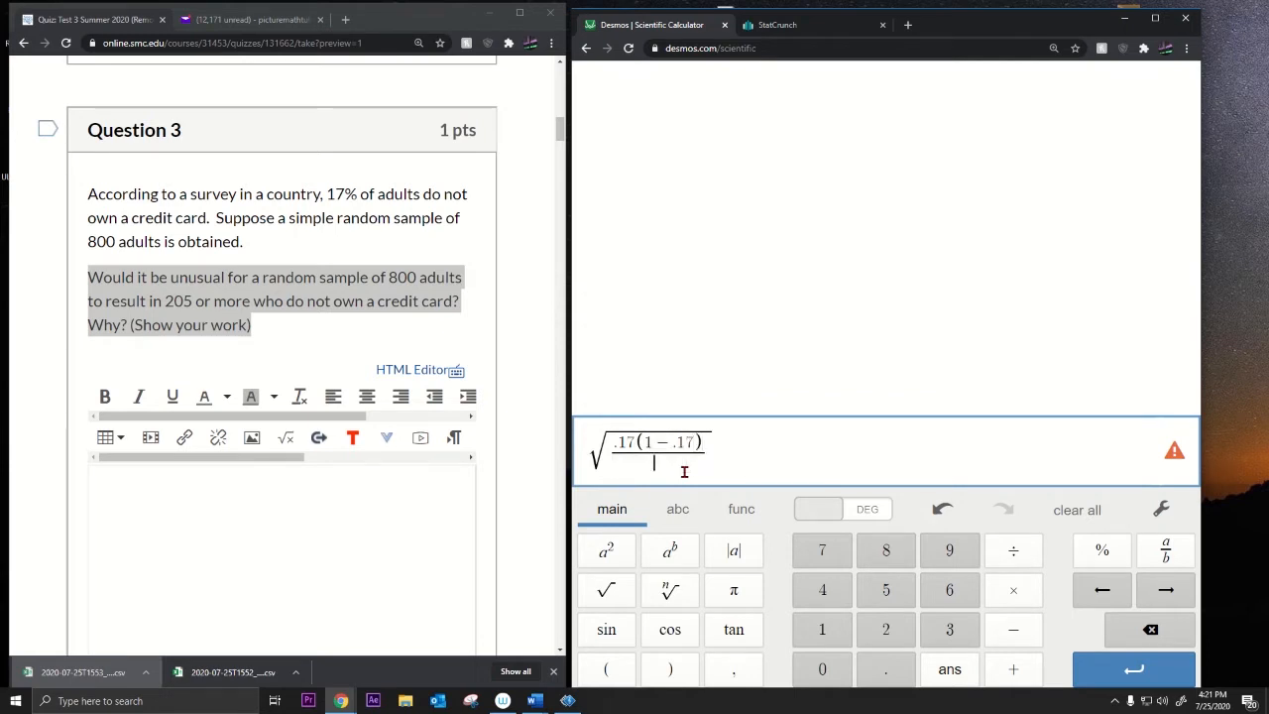
type("800")
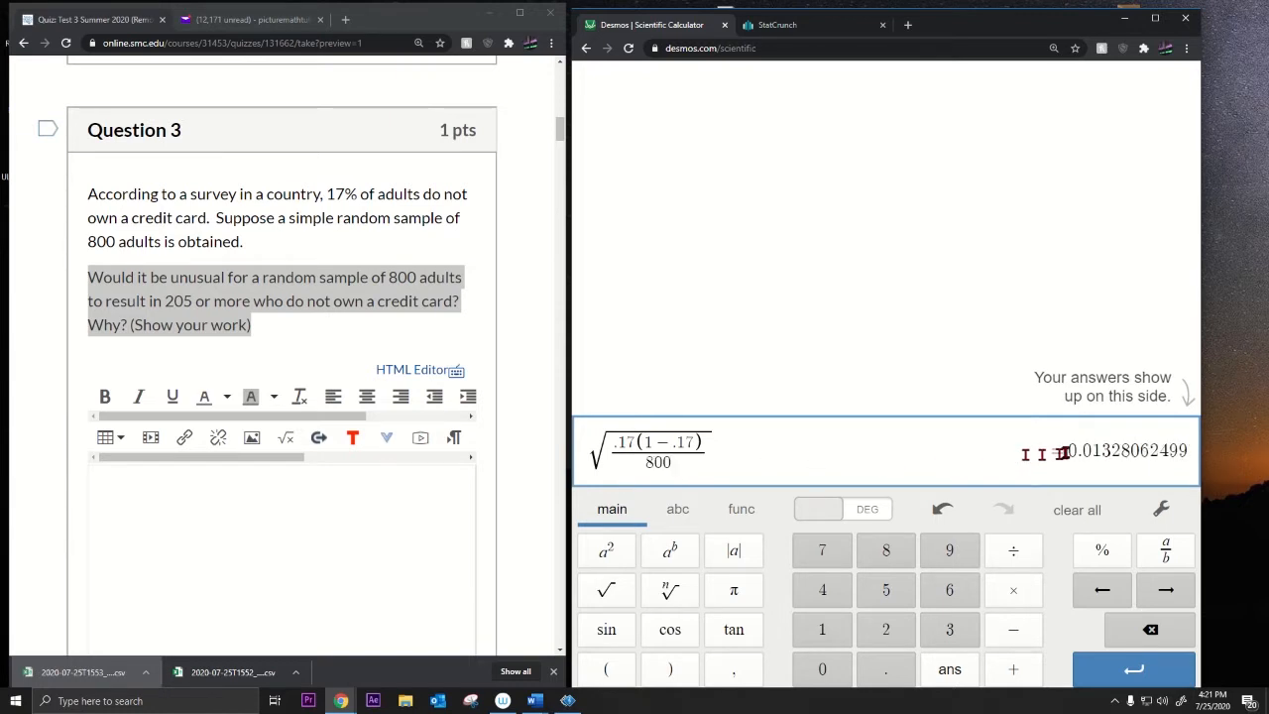
left_click_drag(1066, 451, 1186, 451)
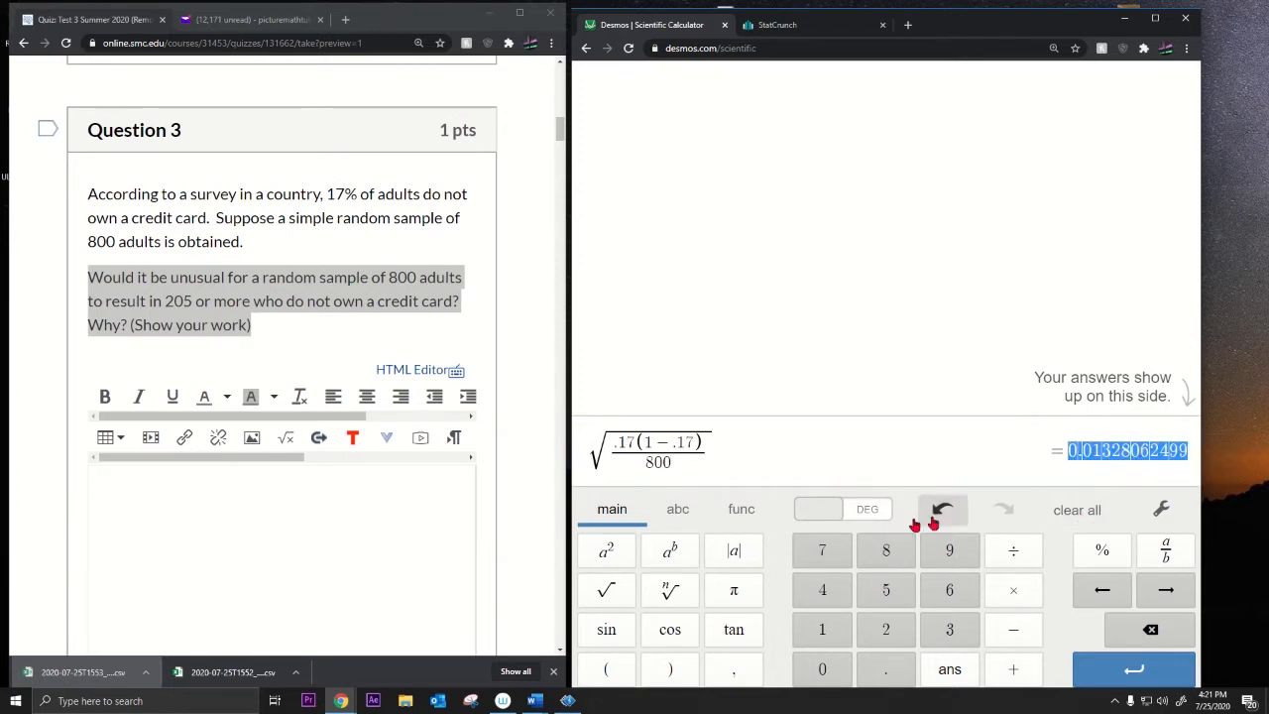
Step: With standard deviation 0.01328062499, compute P(X ≥ 205/800) = 4.1676e-11 in StatCrunch
left_click(793, 25)
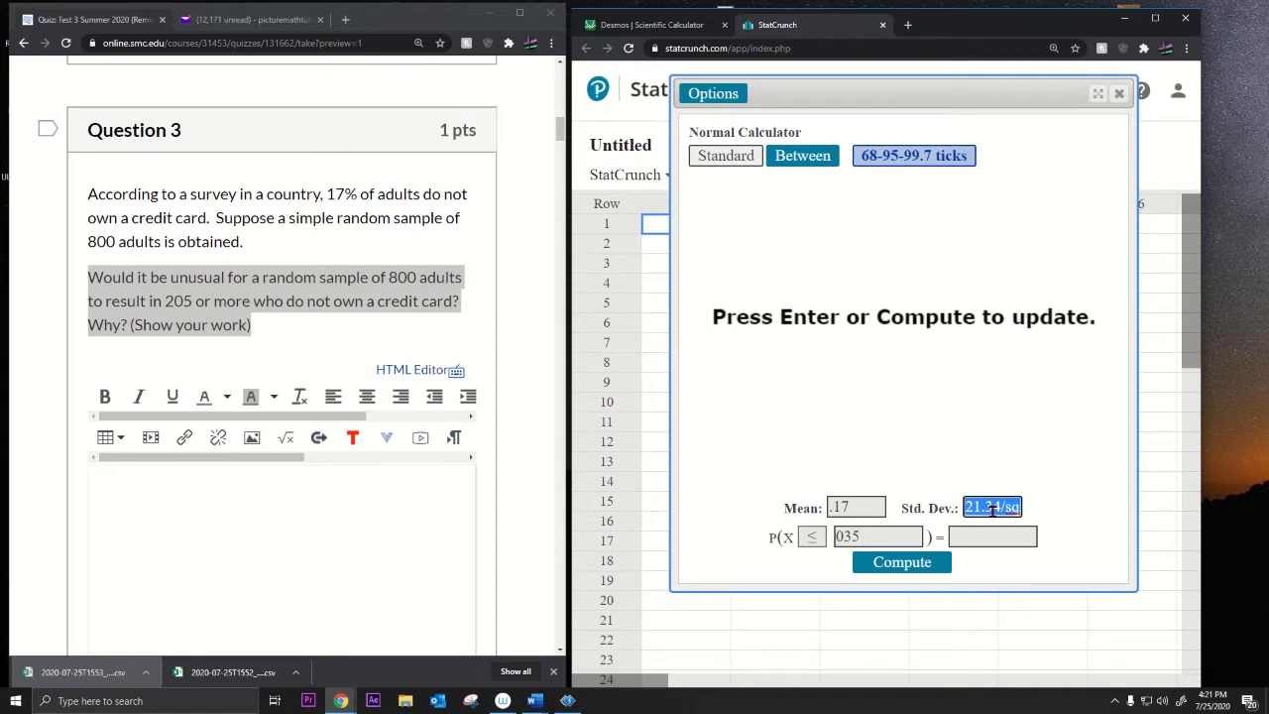
key("ctrl+v")
key("Home")
left_click(811, 536)
left_click(813, 579)
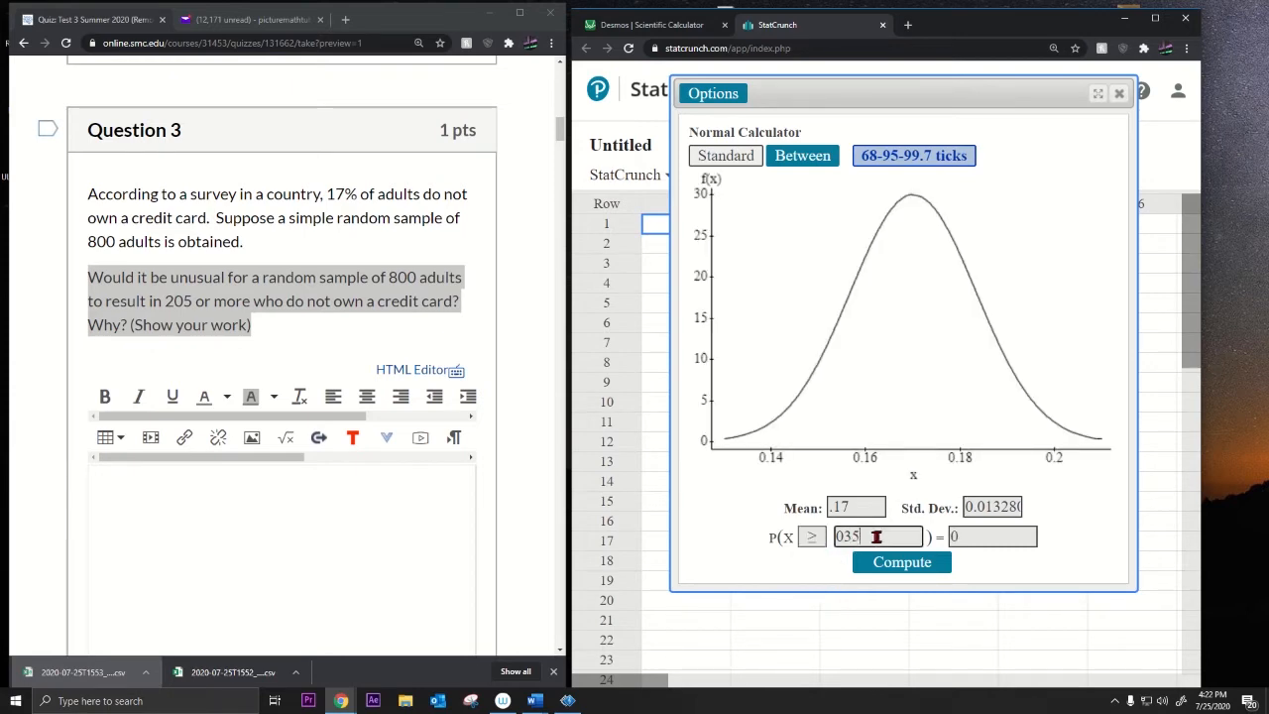
left_click_drag(875, 536, 790, 538)
type("205")
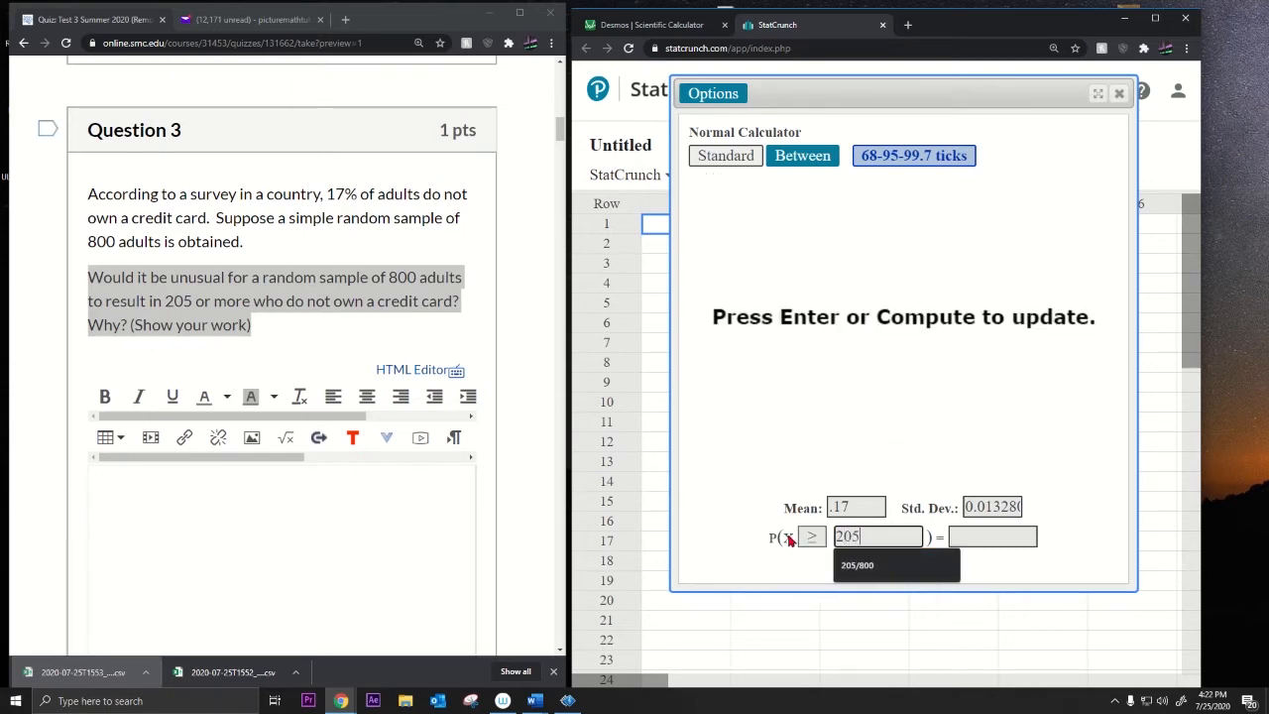
type("/800")
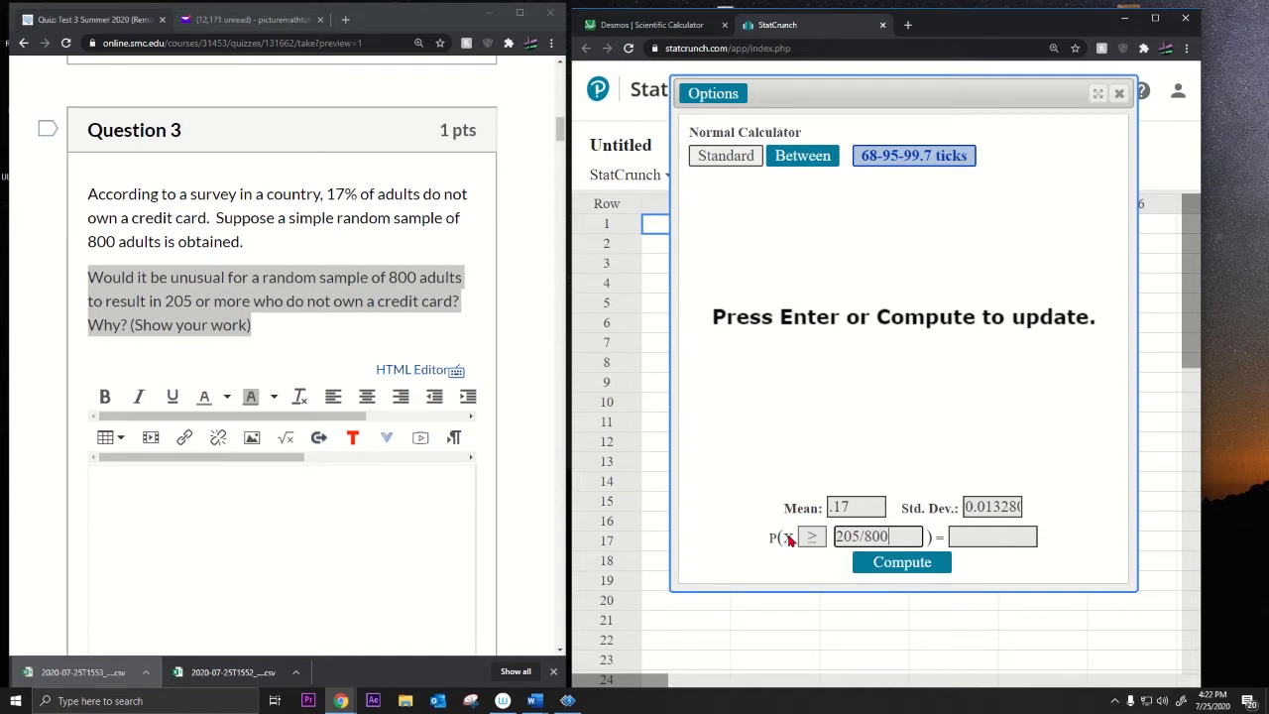
left_click(942, 569)
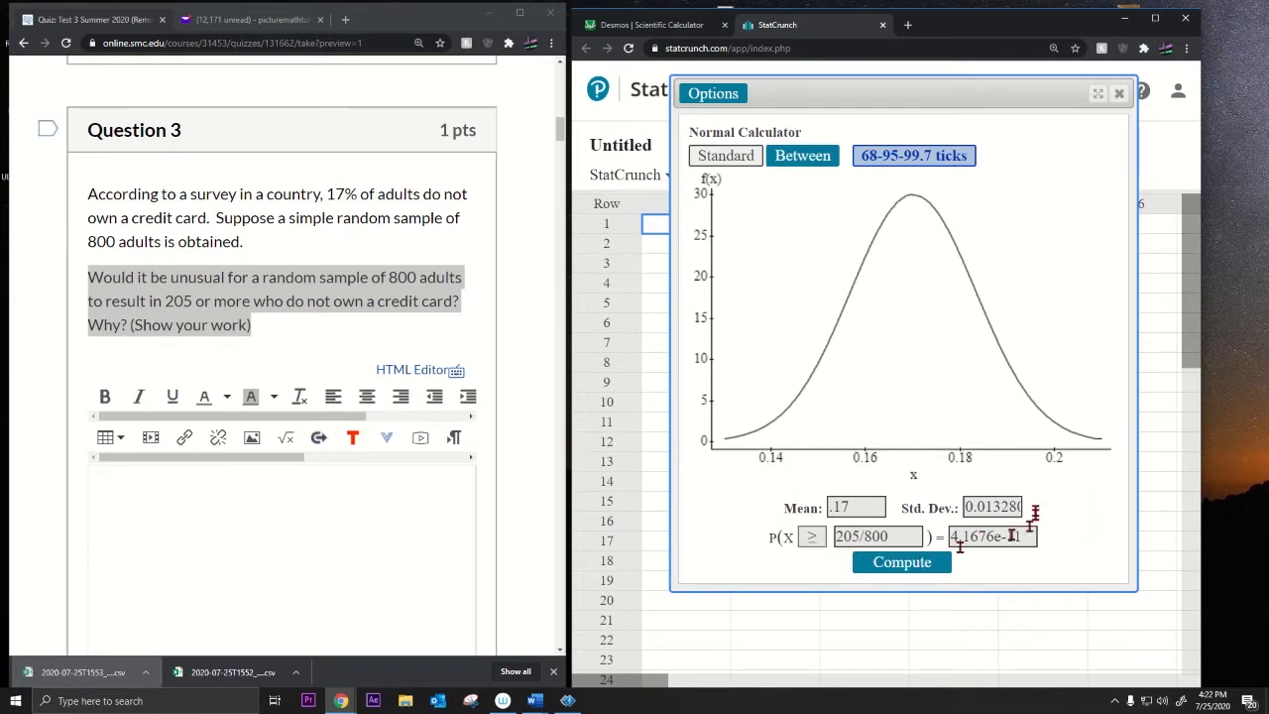
Step: Copy the 4.1676e-11 probability for Question 3's answer
scroll(190, 509, "down", 1)
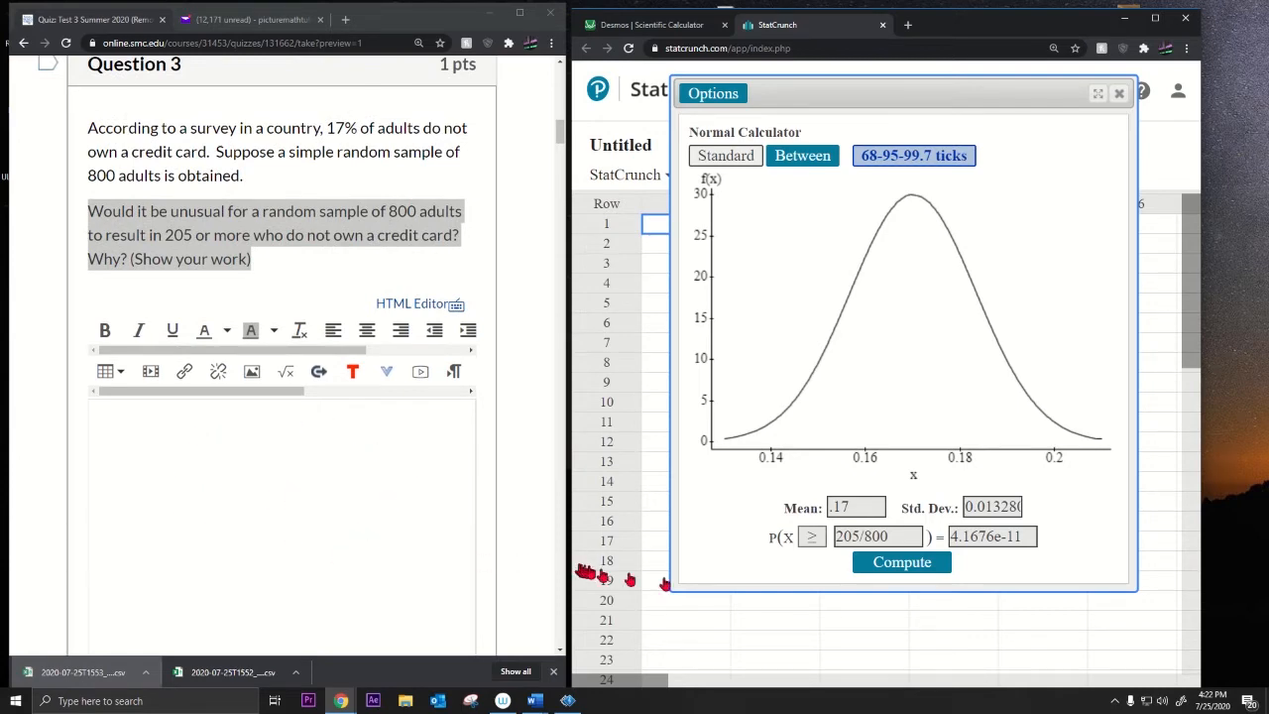
left_click_drag(1027, 535, 942, 538)
key("ctrl+c")
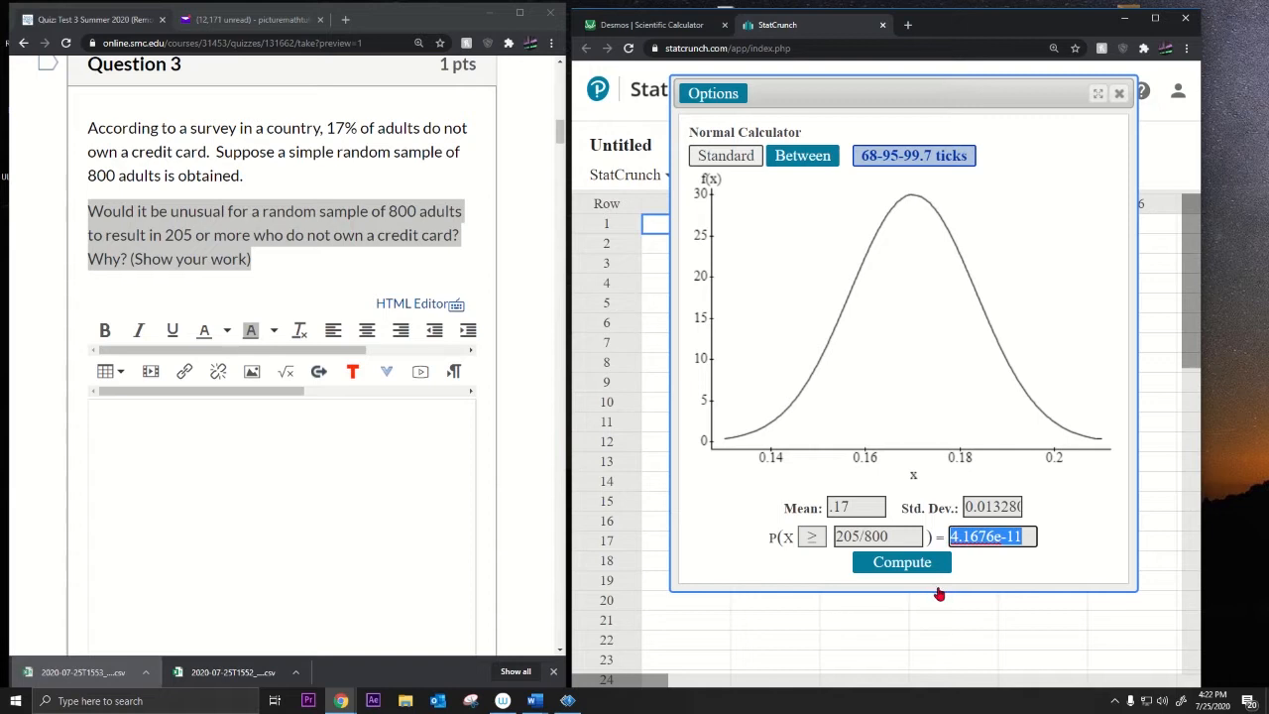
left_click(261, 519)
Step: Paste 4.1676e-11 into Question 3's answer, then go to Question 4 on dog weights
key("ctrl+v")
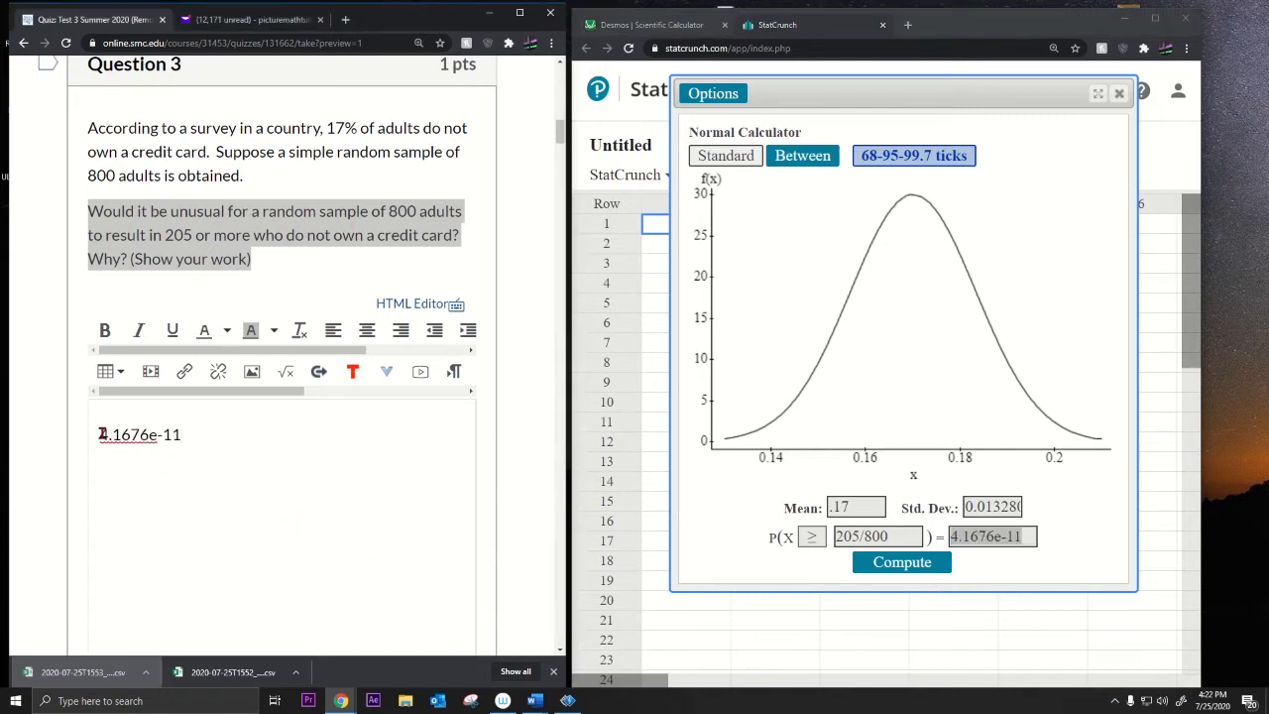
left_click(101, 434)
left_click_drag(238, 128, 330, 252)
left_click_drag(206, 434, 74, 439)
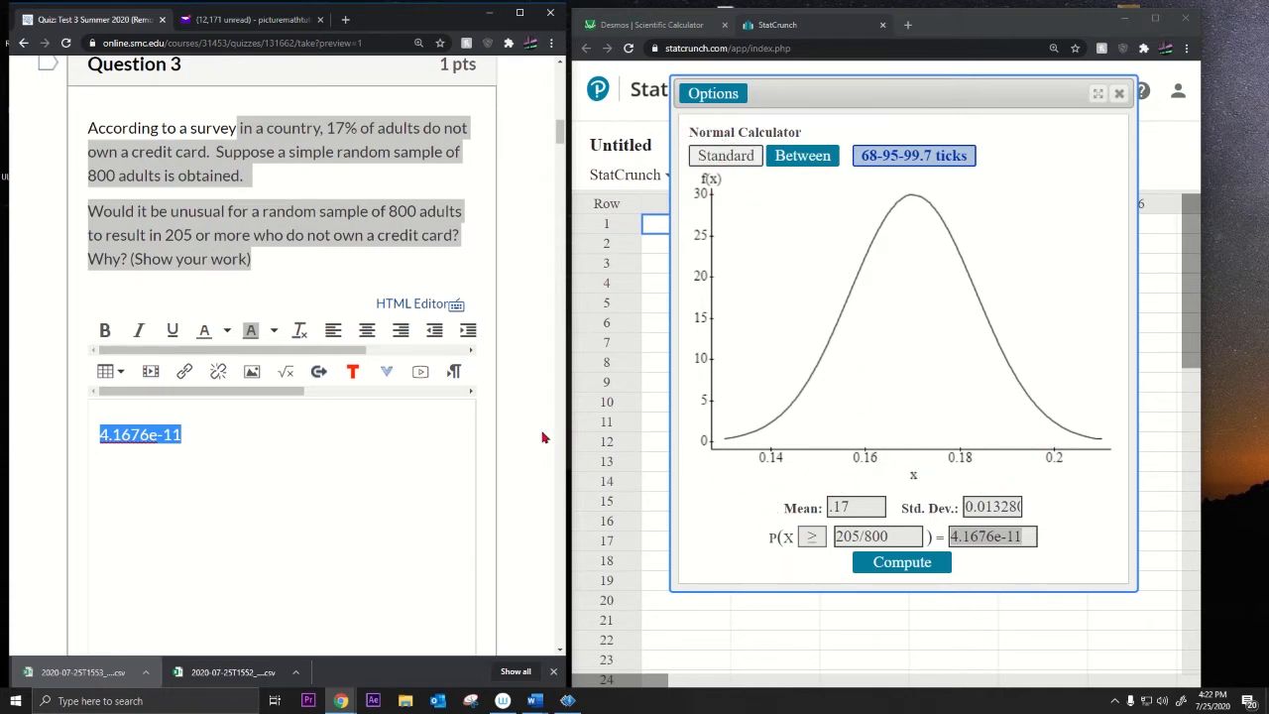
scroll(260, 406, "down", 5)
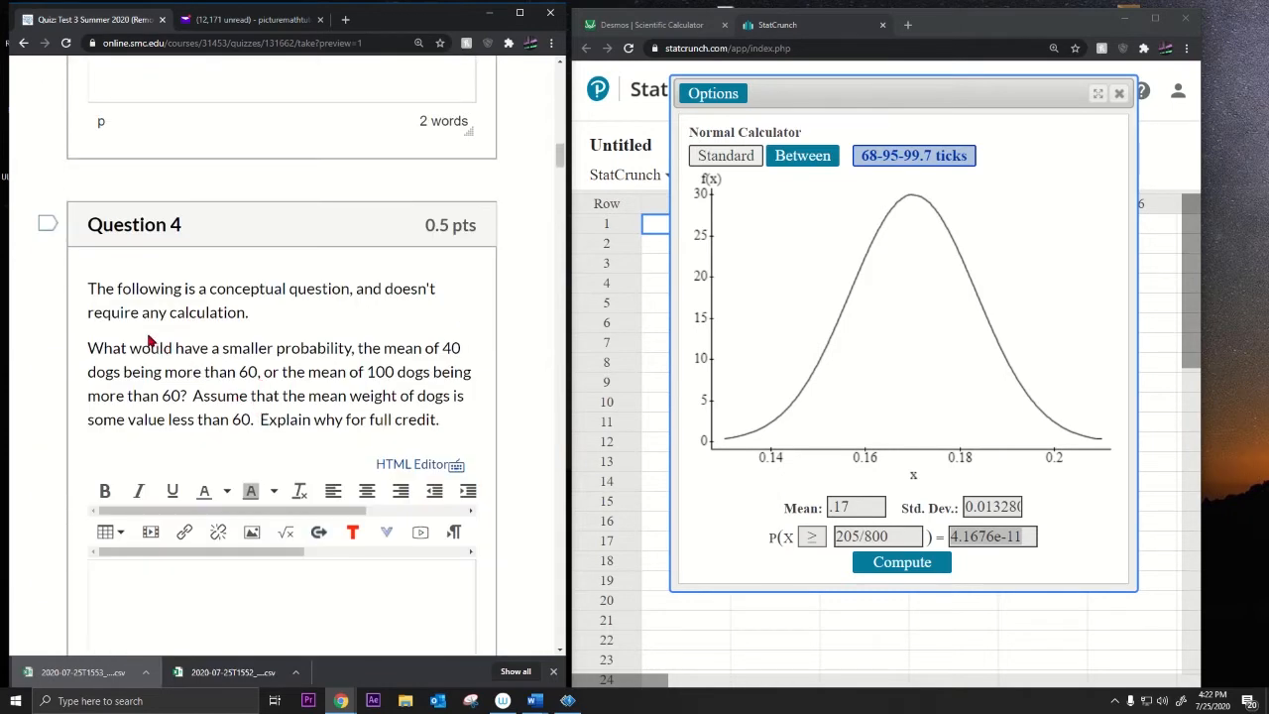
left_click_drag(125, 290, 309, 313)
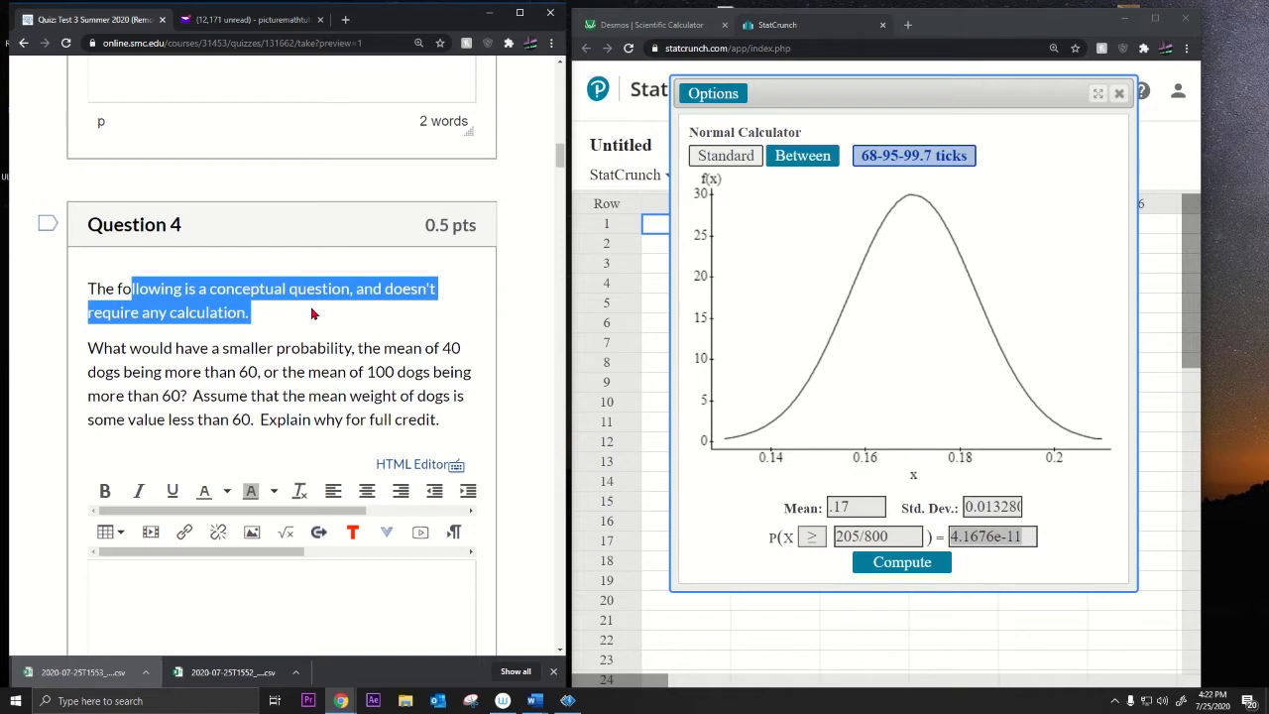
left_click_drag(159, 349, 342, 357)
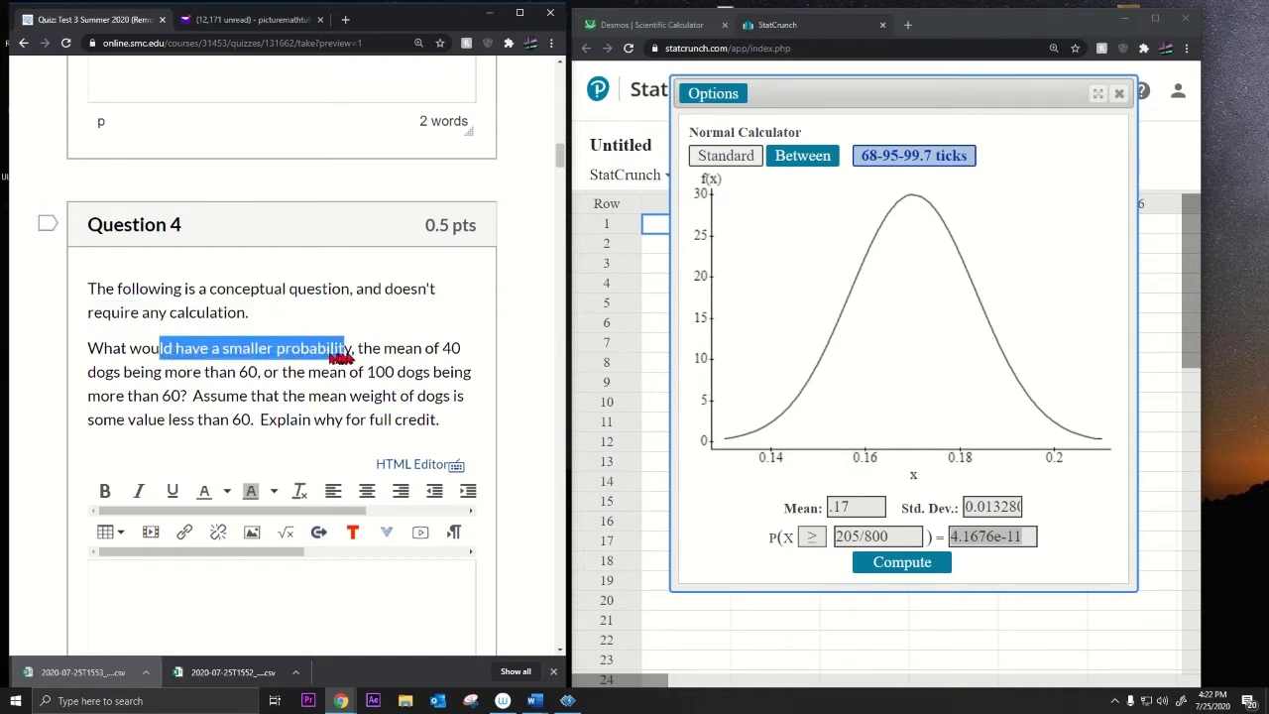
left_click_drag(97, 375, 462, 376)
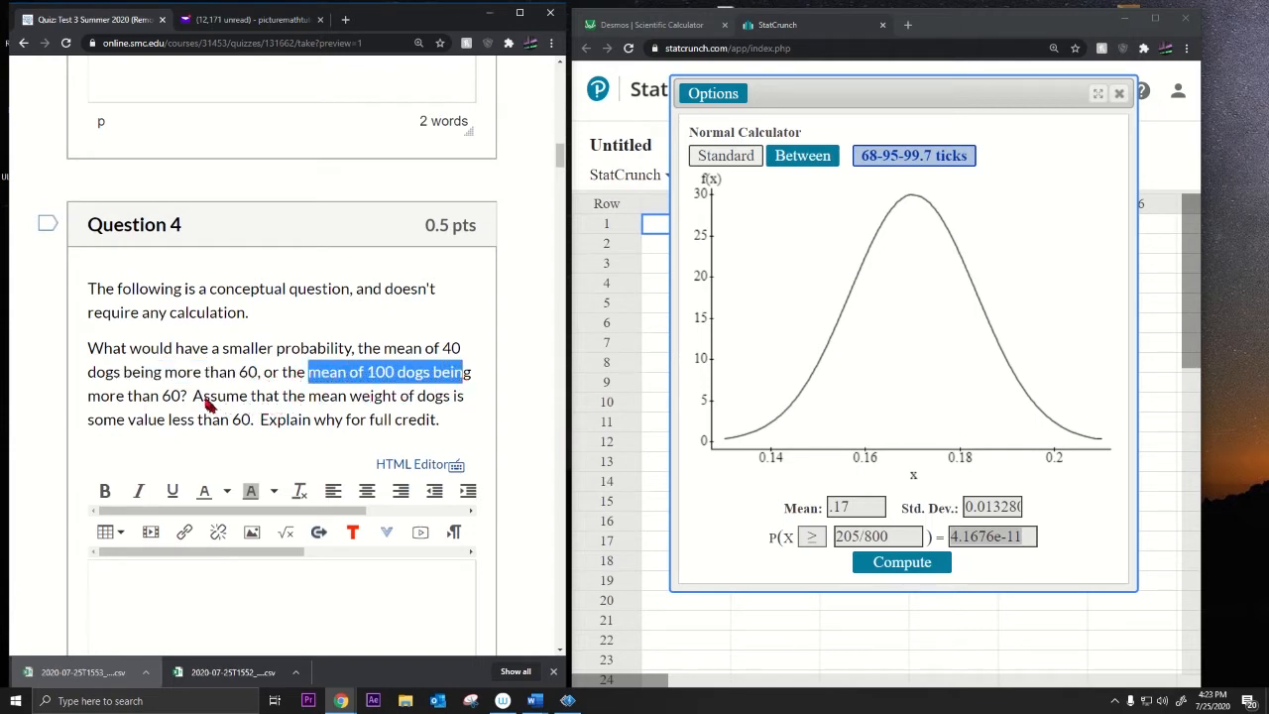
left_click_drag(206, 398, 404, 403)
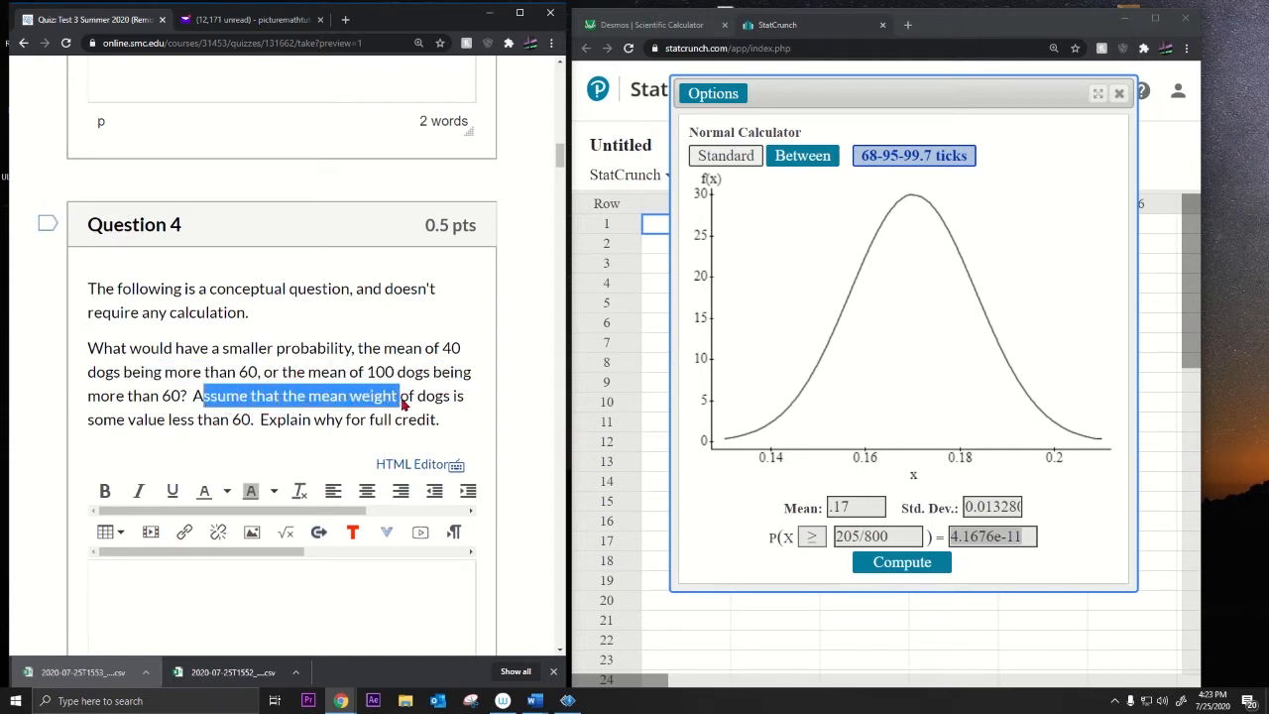
left_click_drag(297, 422, 437, 420)
scroll(313, 465, "down", 1)
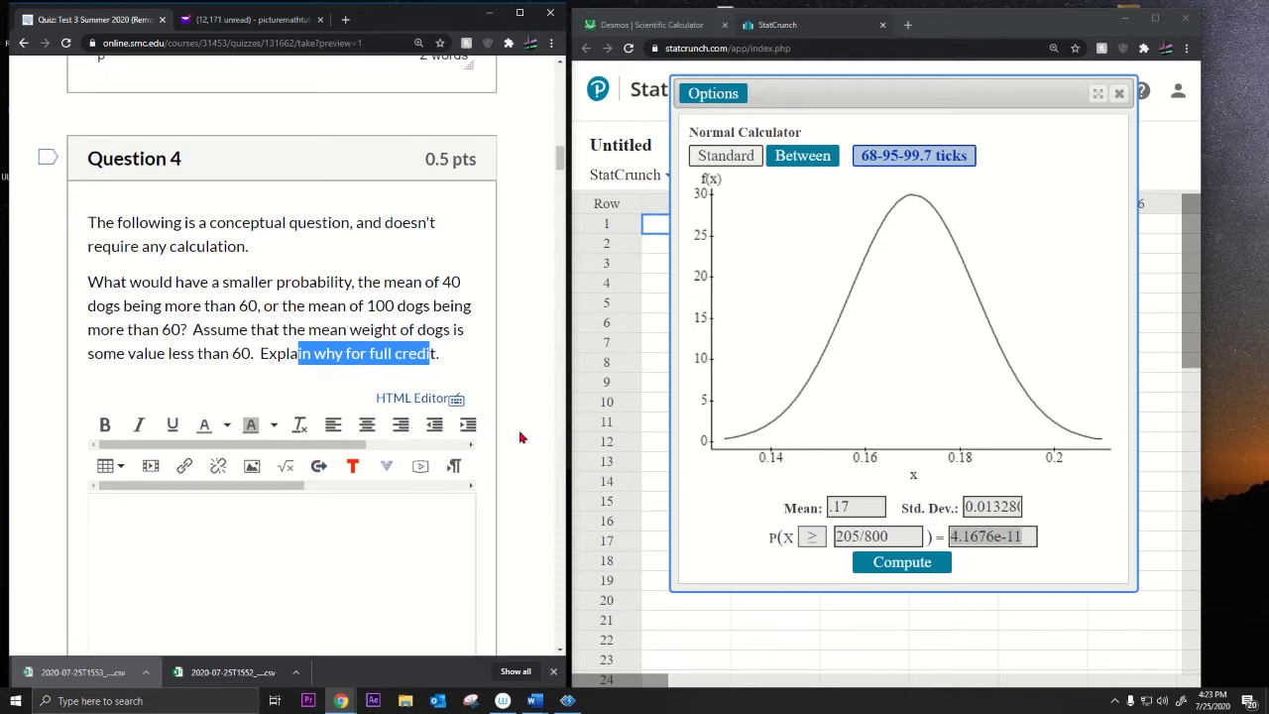
scroll(519, 437, "down", 1)
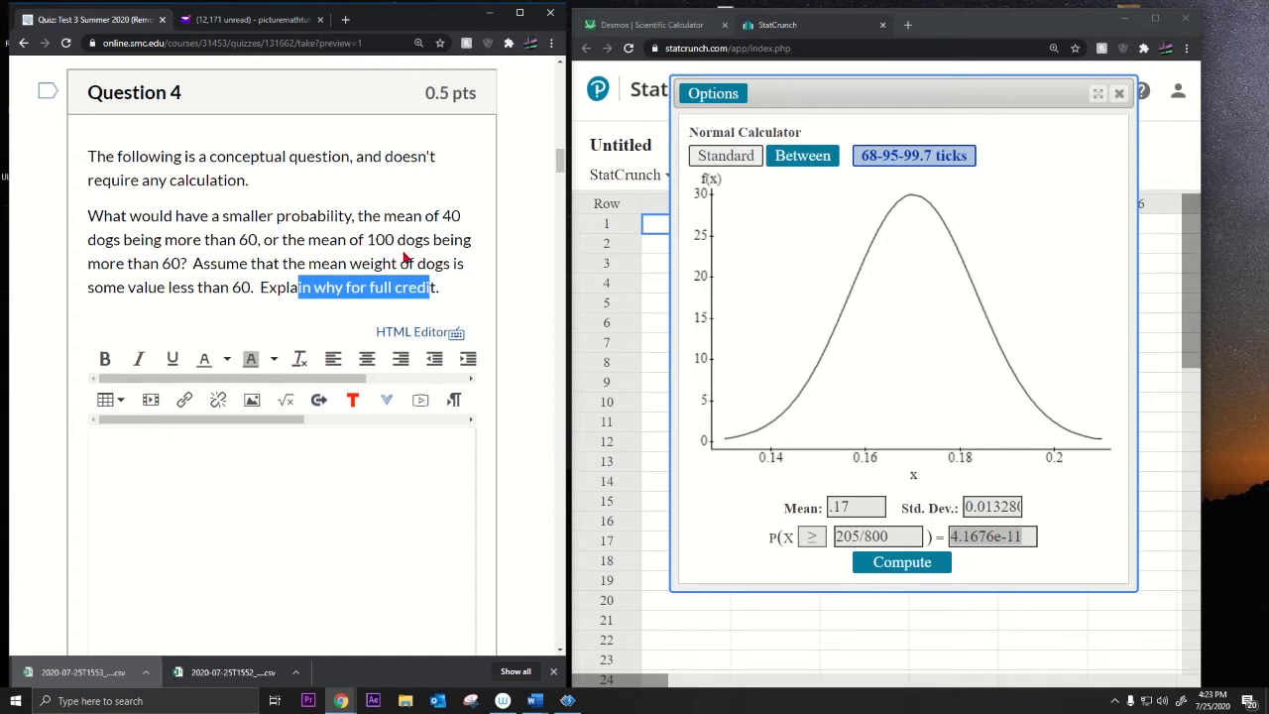
left_click_drag(368, 240, 434, 244)
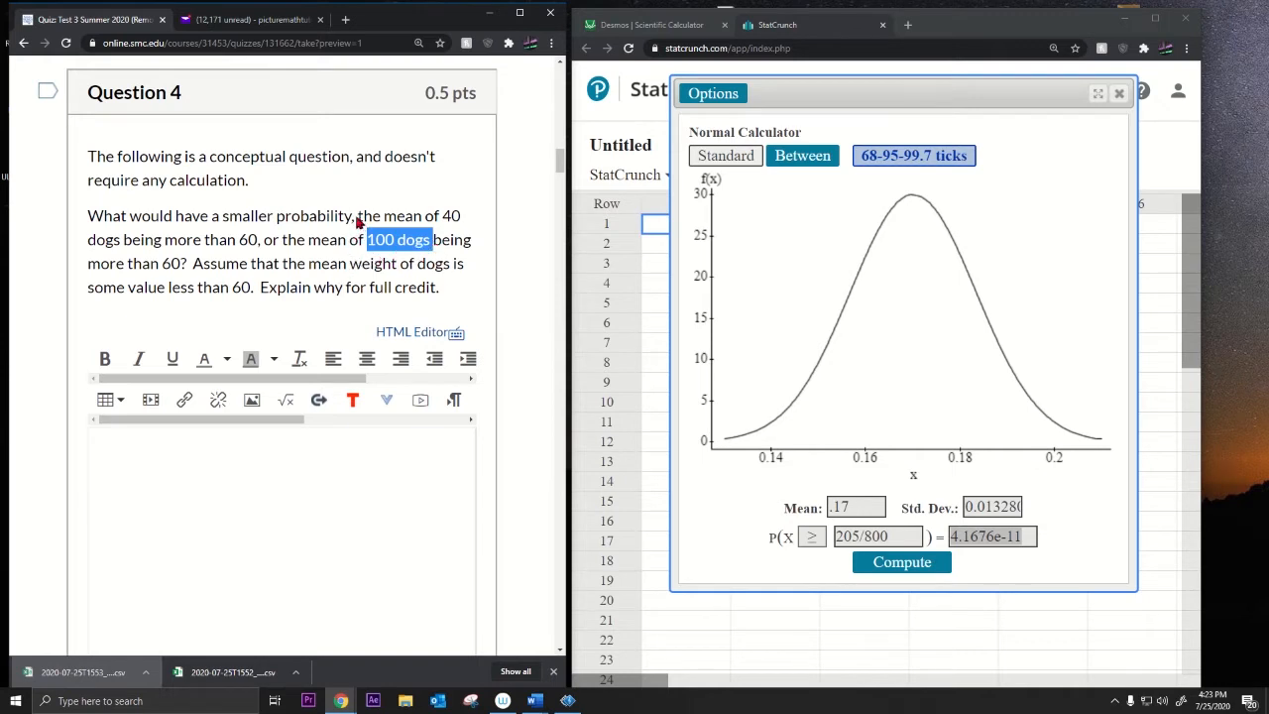
left_click_drag(358, 220, 462, 219)
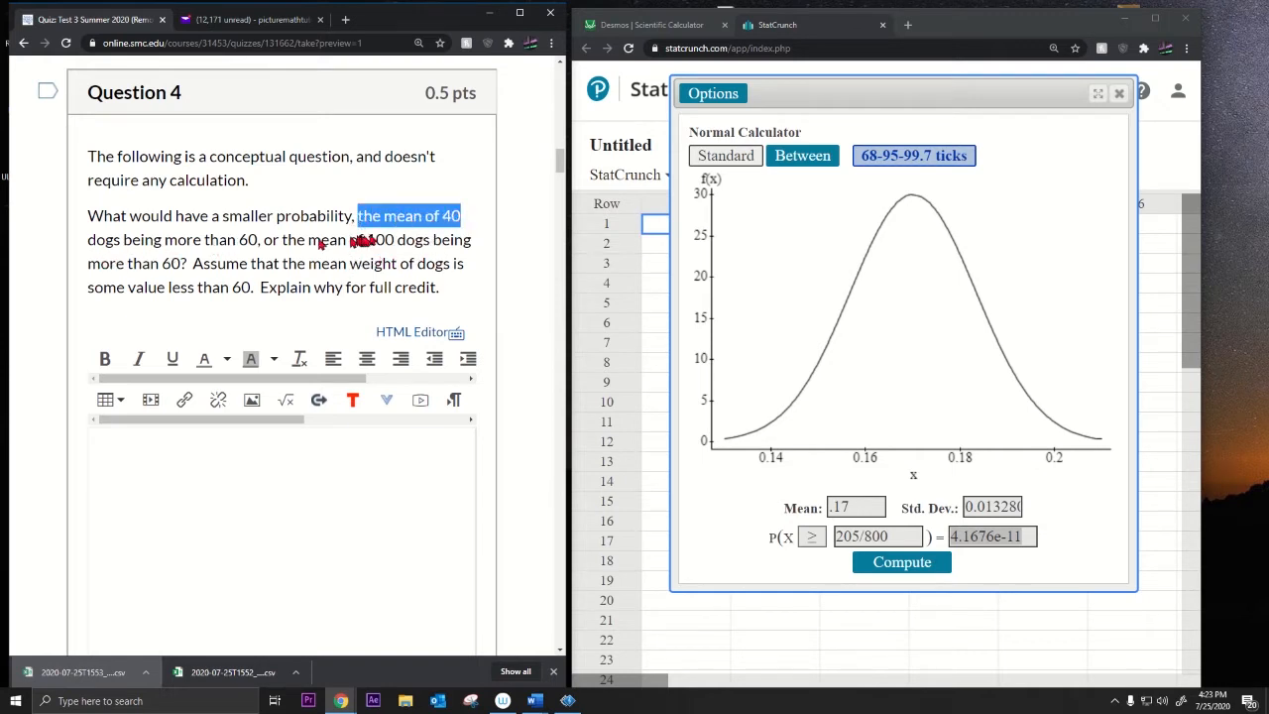
left_click(446, 222)
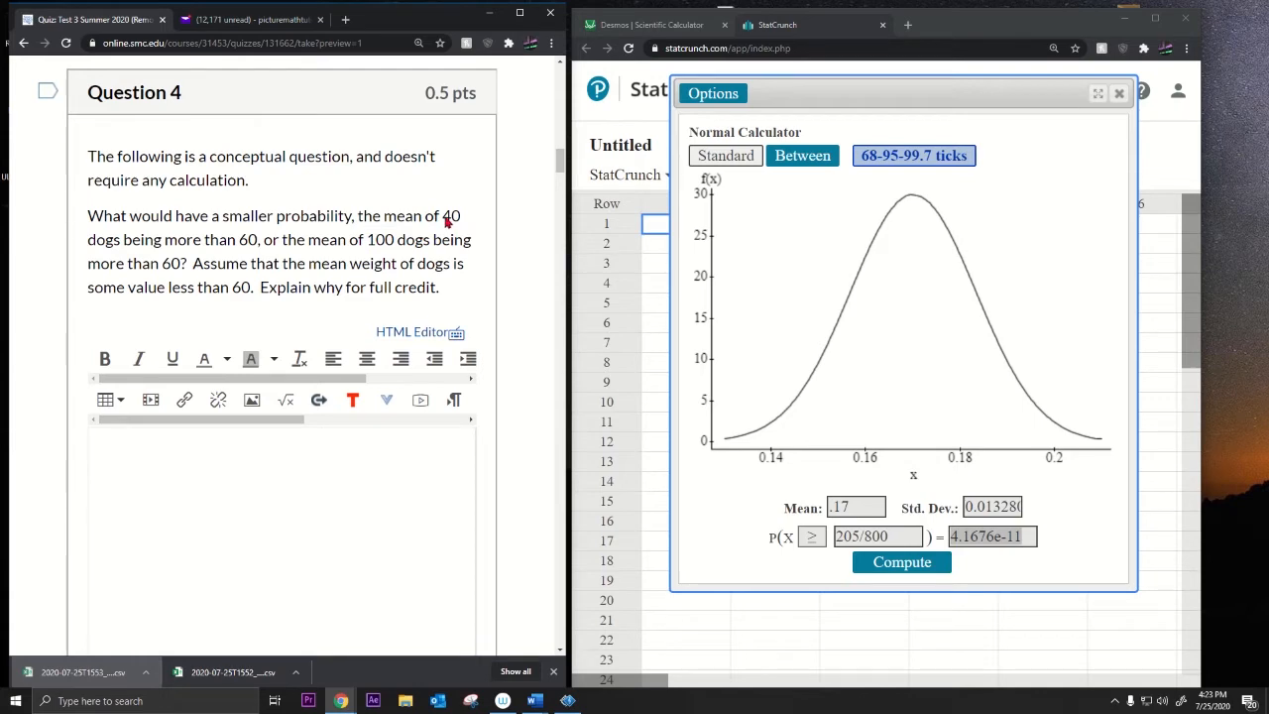
left_click_drag(443, 221, 121, 251)
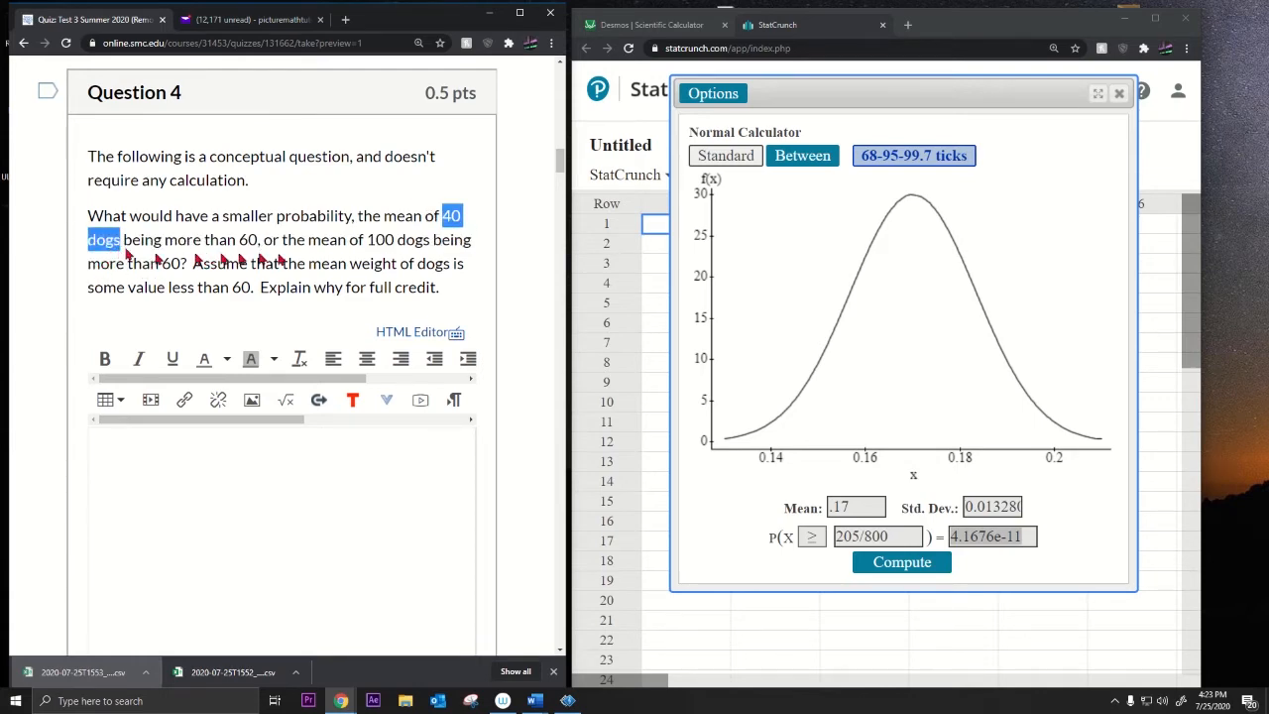
left_click(373, 248)
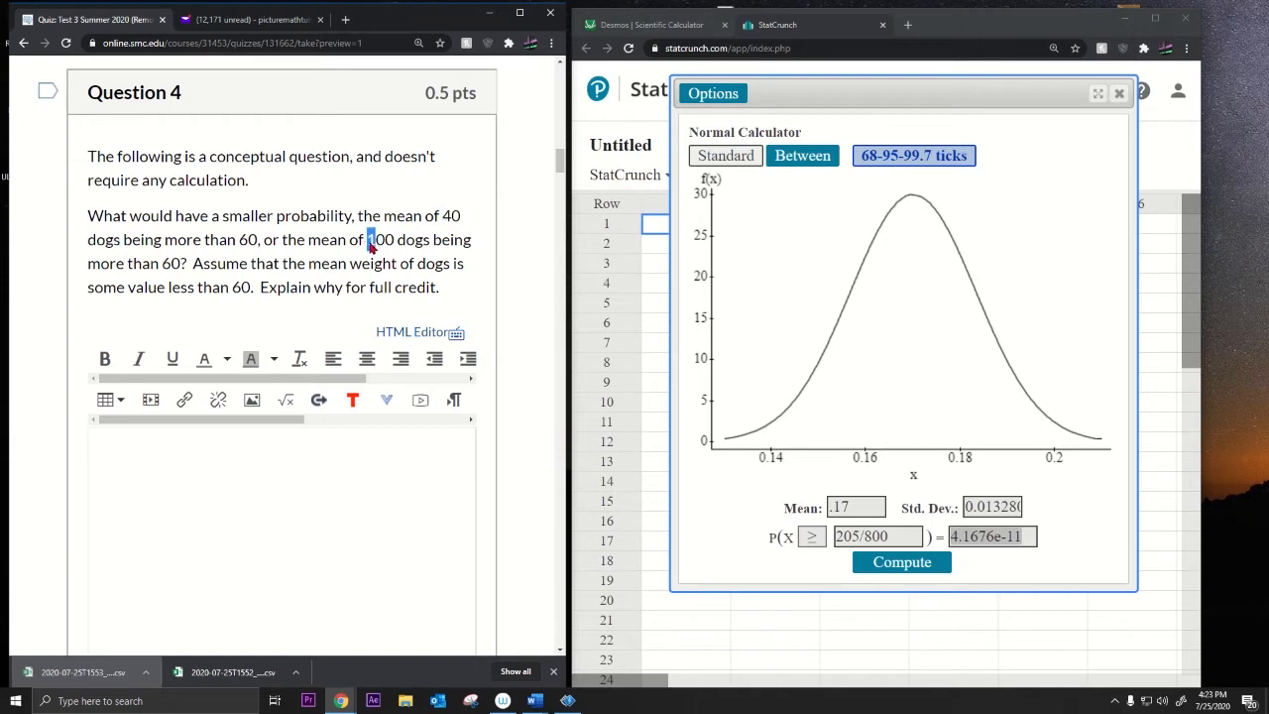
left_click_drag(372, 248, 431, 248)
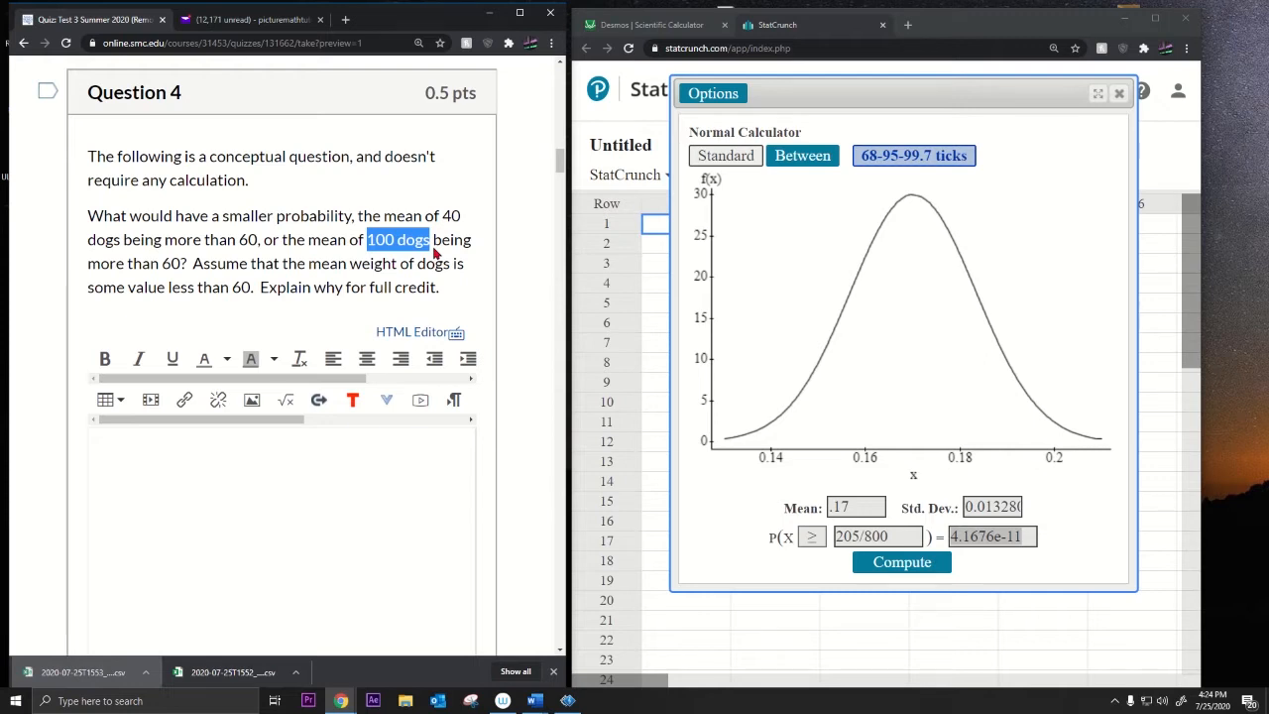
left_click_drag(323, 265, 253, 288)
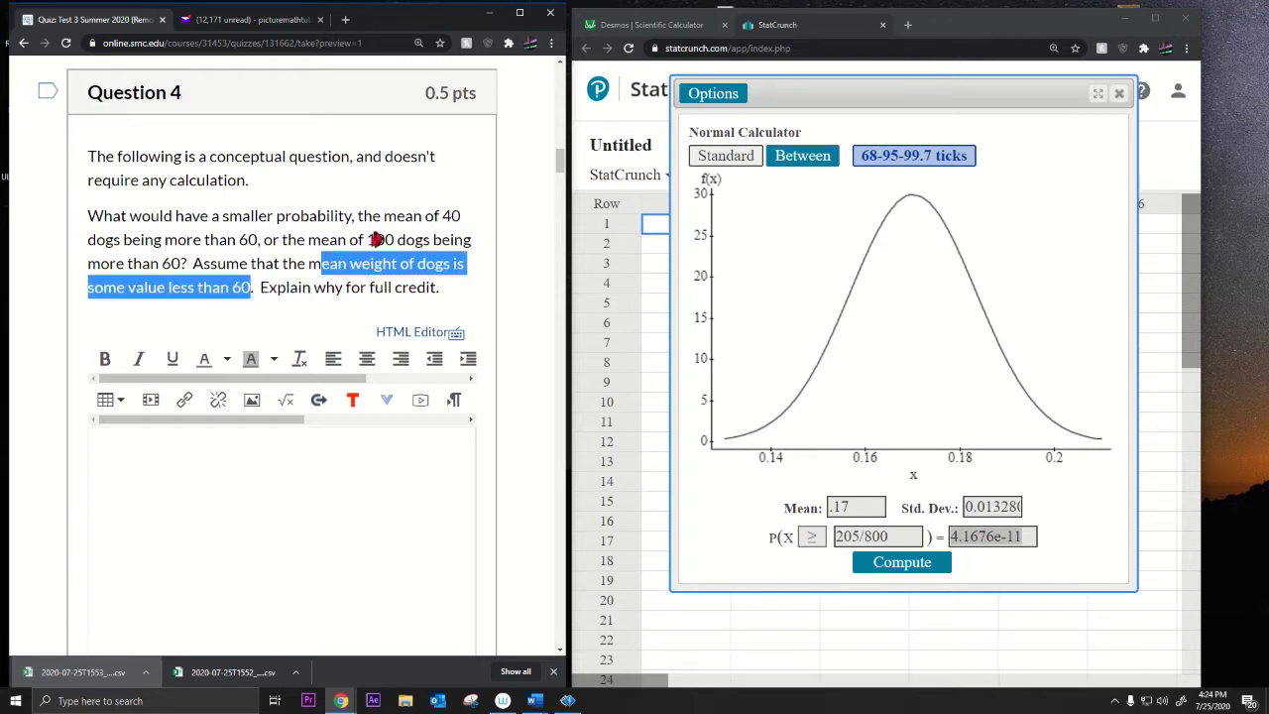
left_click_drag(367, 240, 397, 245)
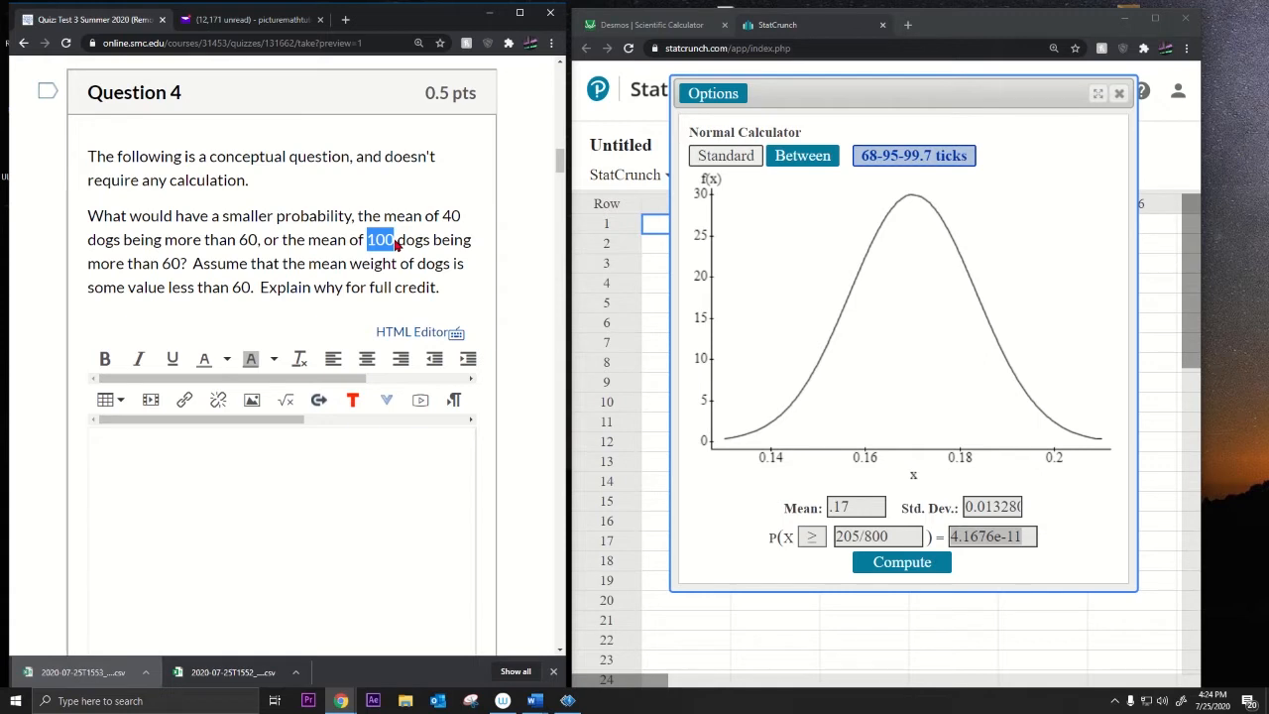
left_click(154, 472)
Step: Type that a mean of 100 dogs above 60 is less likely, since sample means are closer to the population mean
type("T")
key("BackSpace")
type("The ")
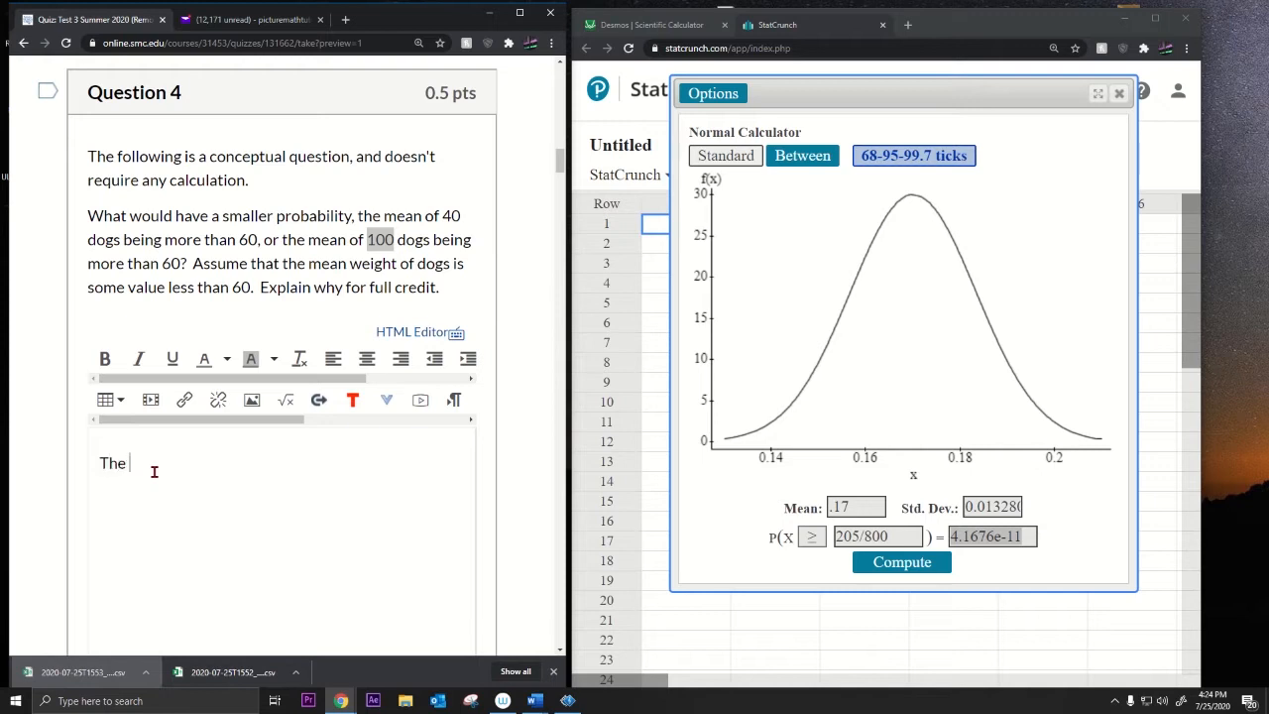
type("mean of 100 dogs being")
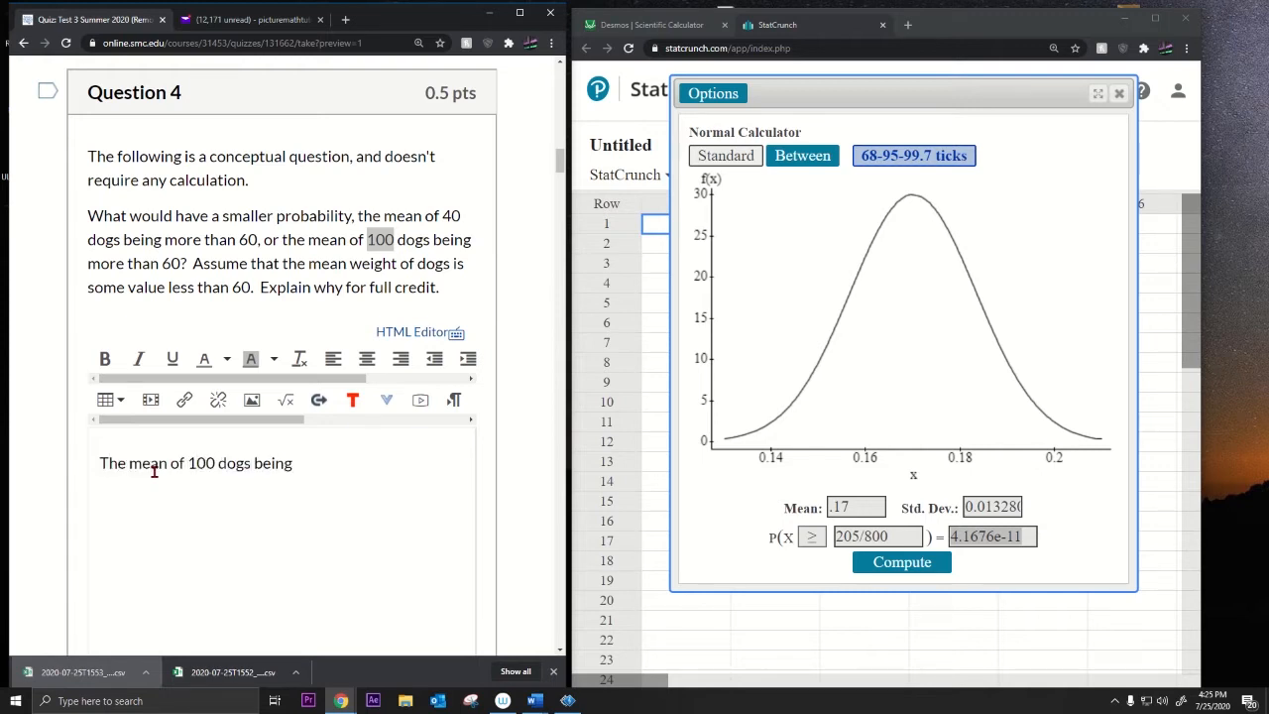
type(" more than 60 is less")
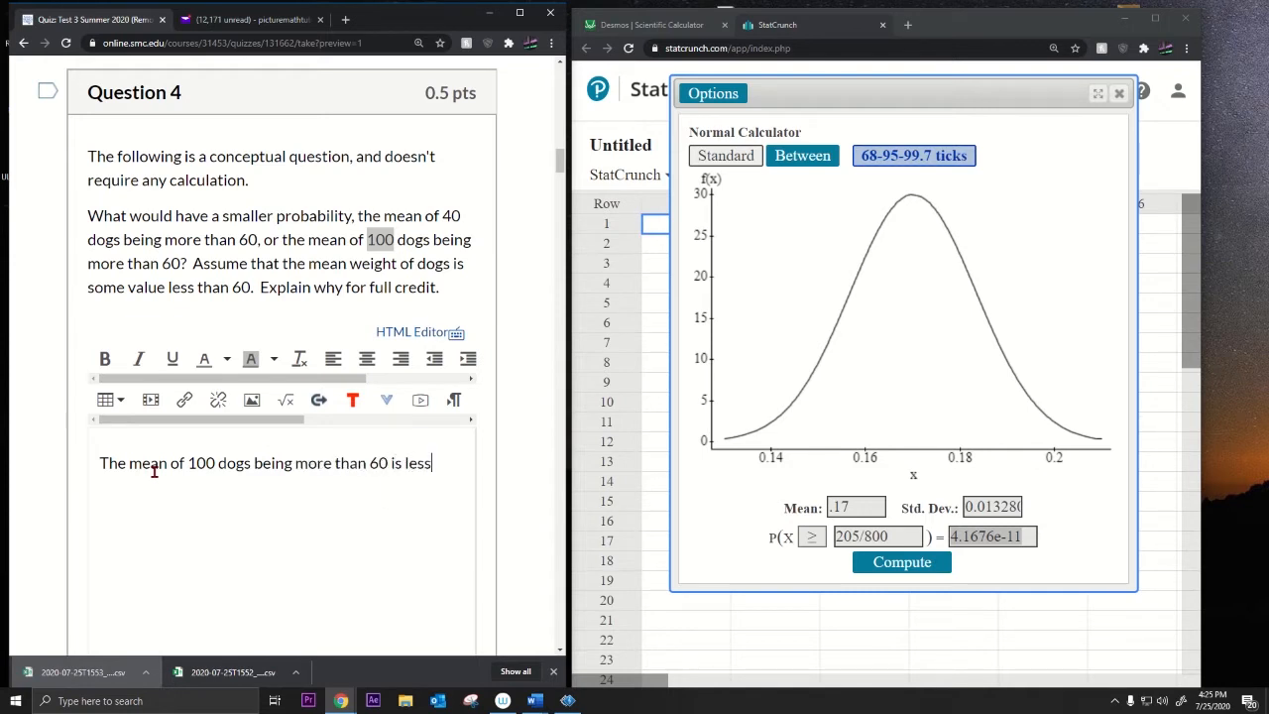
type(" likely since the smapl")
key("BackSpace")
key("BackSpace")
key("BackSpace")
type("smap")
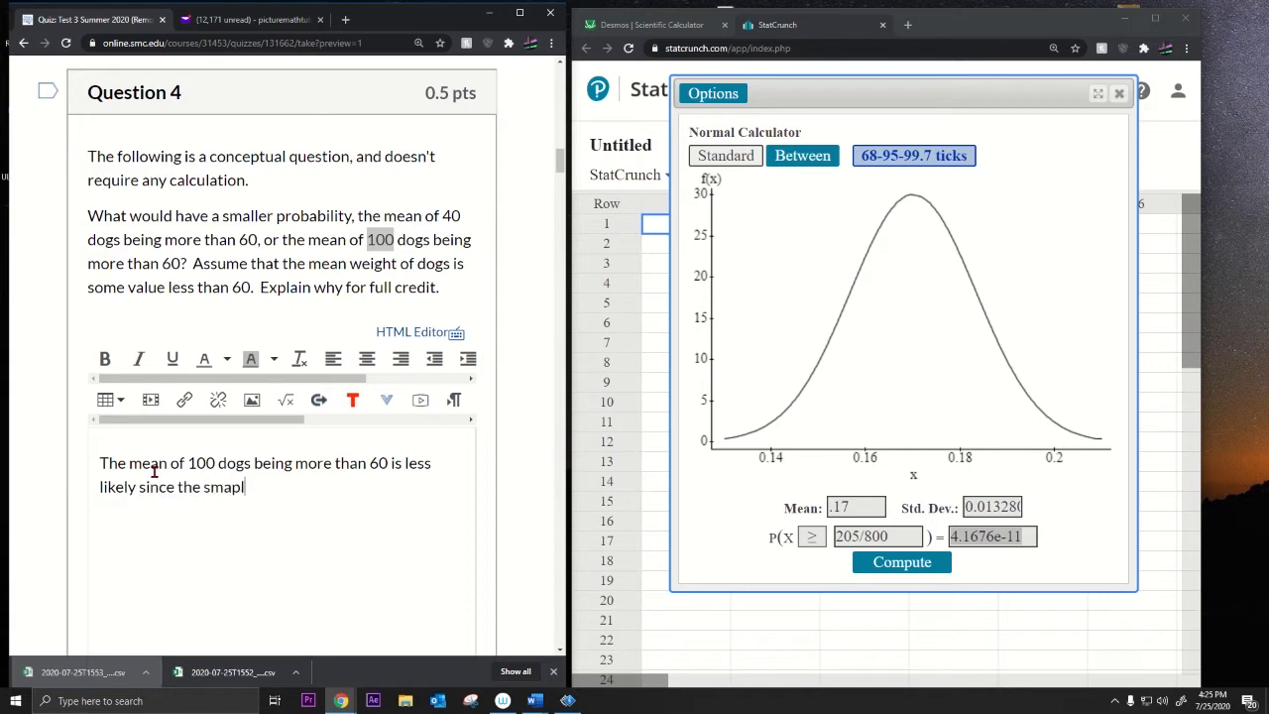
type("l")
key("BackSpace")
key("BackSpace")
key("BackSpace")
key("BackSpace")
type("ample means will be clo")
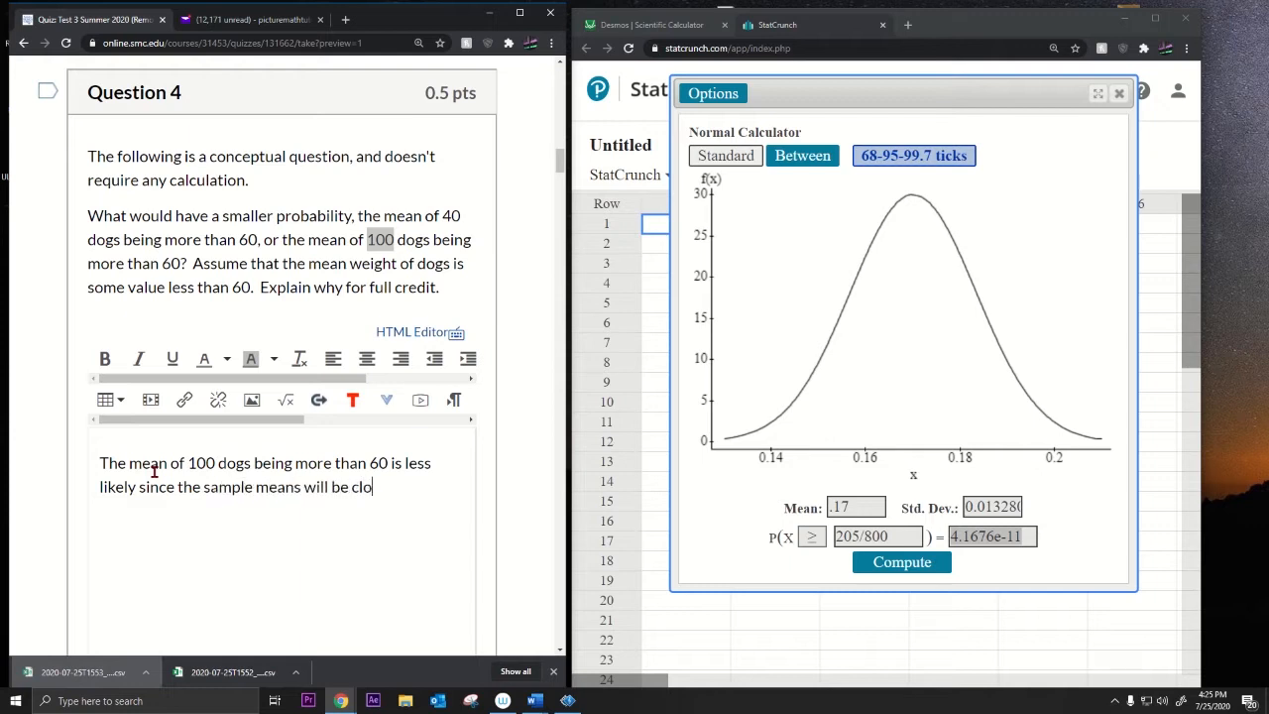
type("ser to the population mean ")
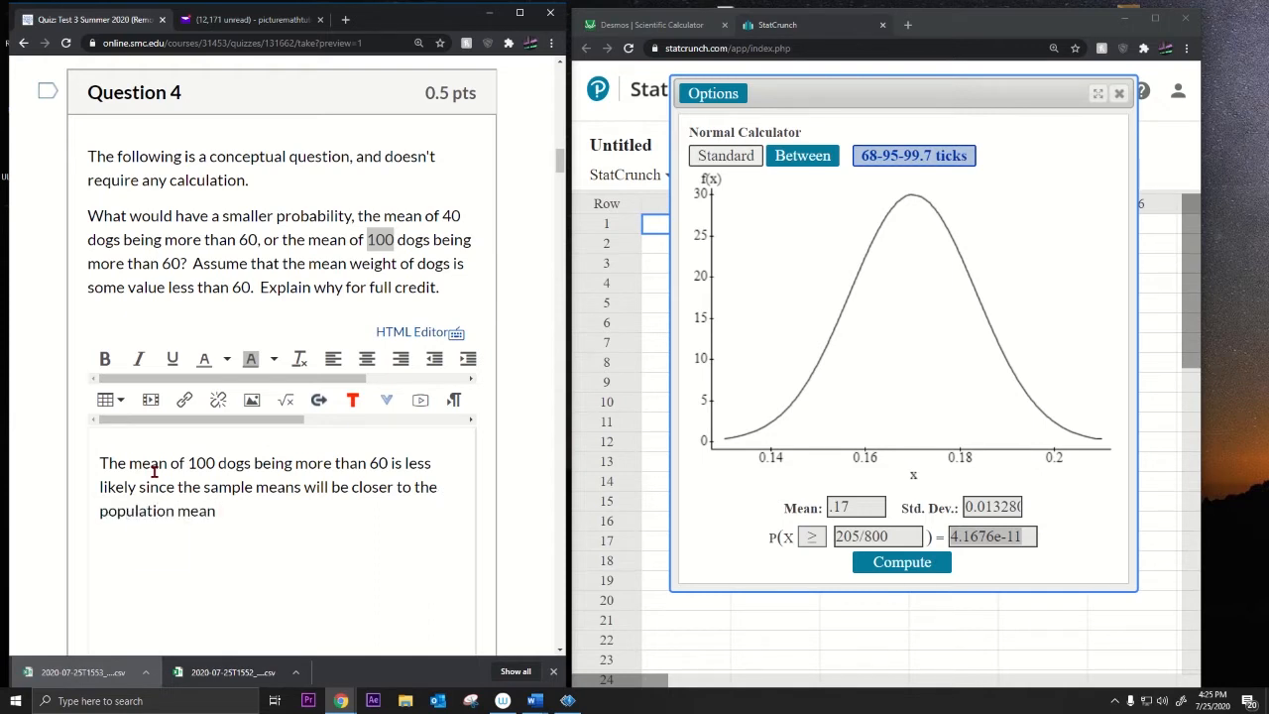
type("since the sampling distribution ")
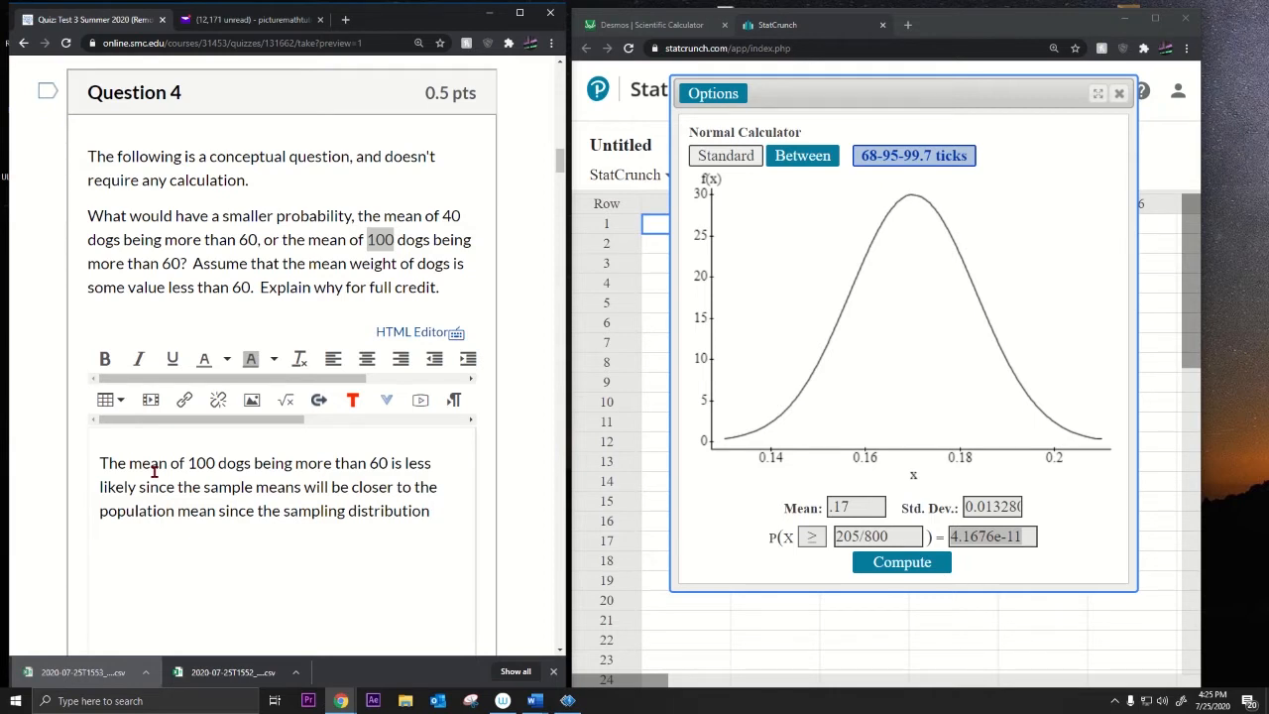
type("of means of sample ")
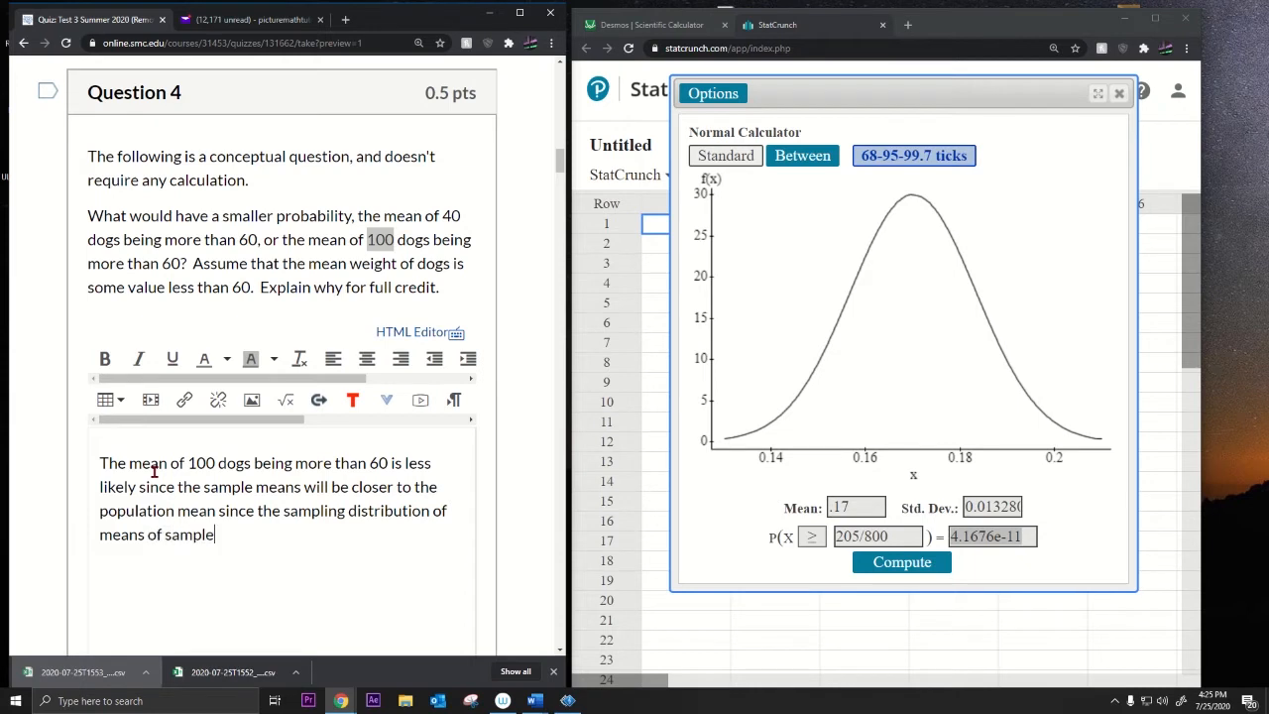
type("size 100")
Step: Replace the unfinished clause with 'more accurate. This will make it less likely that a mean will be larger than 60.'
key("BackSpace")
key("BackSpace")
key("BackSpace")
key("BackSpace")
key("BackSpace")
key("BackSpace")
key("BackSpace")
key("BackSpace")
key("BackSpace")
key("BackSpace")
key("BackSpace")
key("BackSpace")
key("BackSpace")
key("BackSpace")
key("BackSpace")
key("BackSpace")
key("BackSpace")
key("BackSpace")
key("BackSpace")
key("BackSpace")
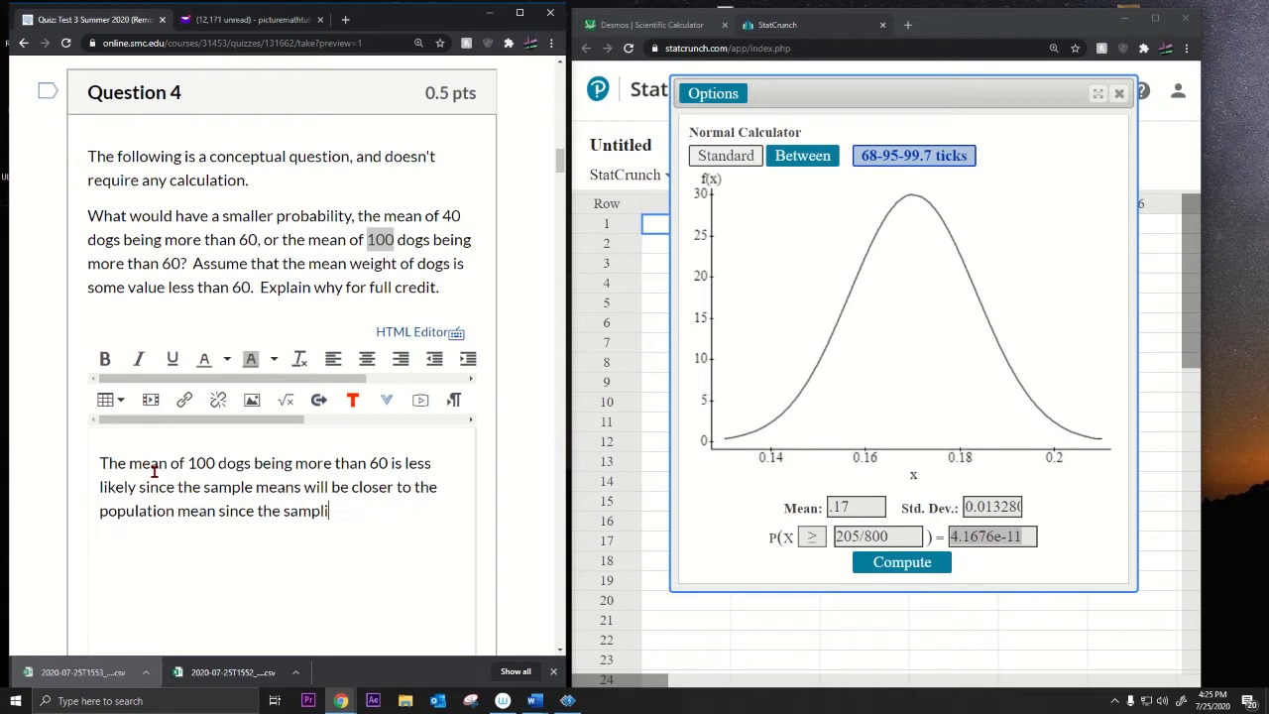
key("BackSpace")
key("BackSpace")
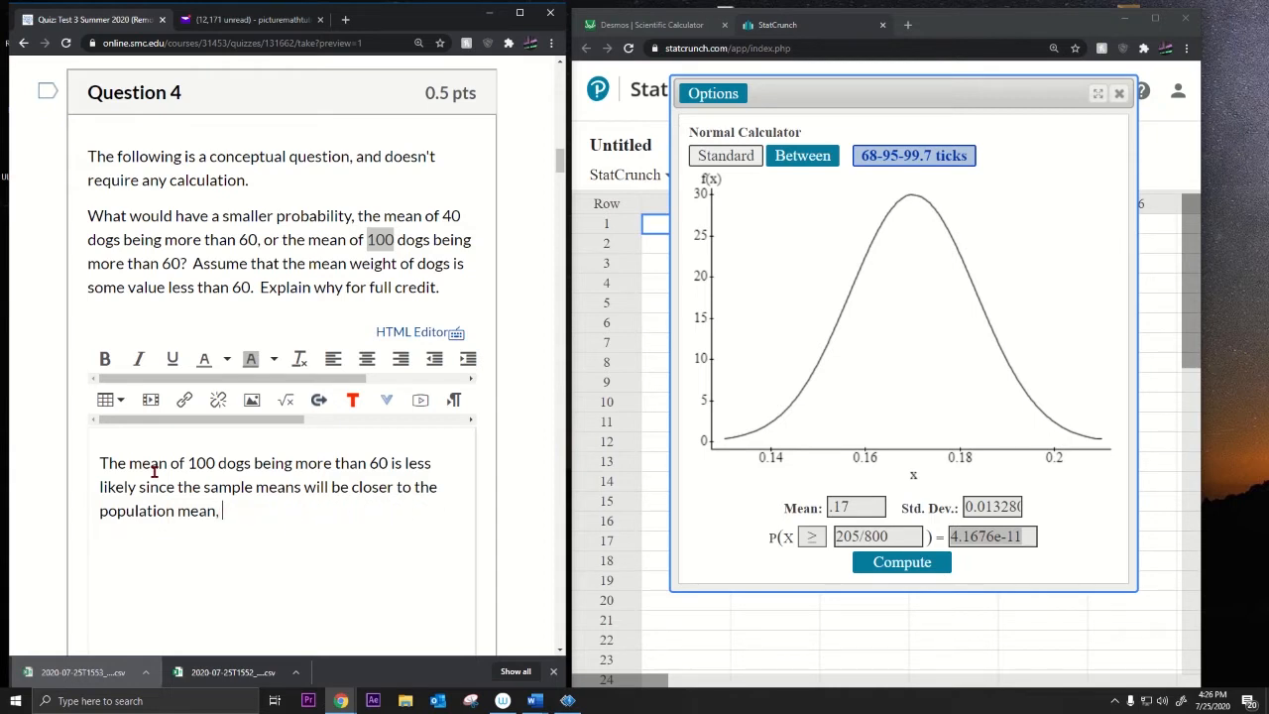
type("; more accurate.  This will m")
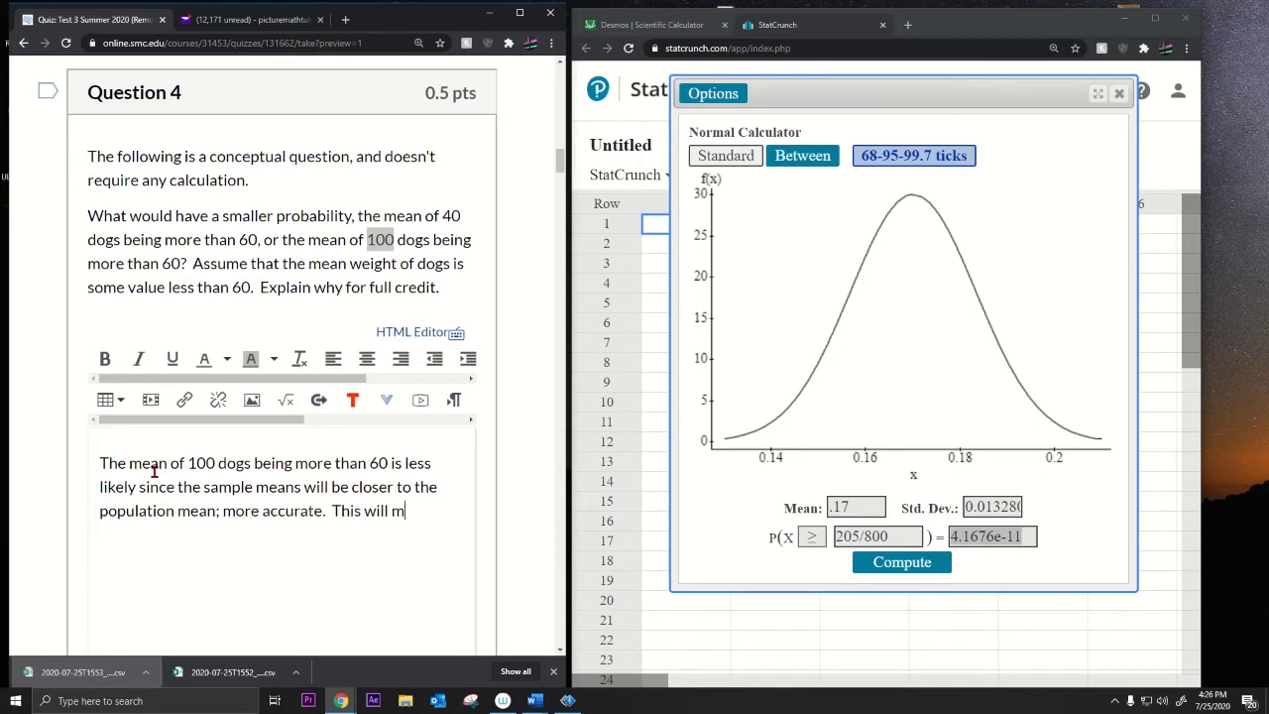
type("ake it less likely that")
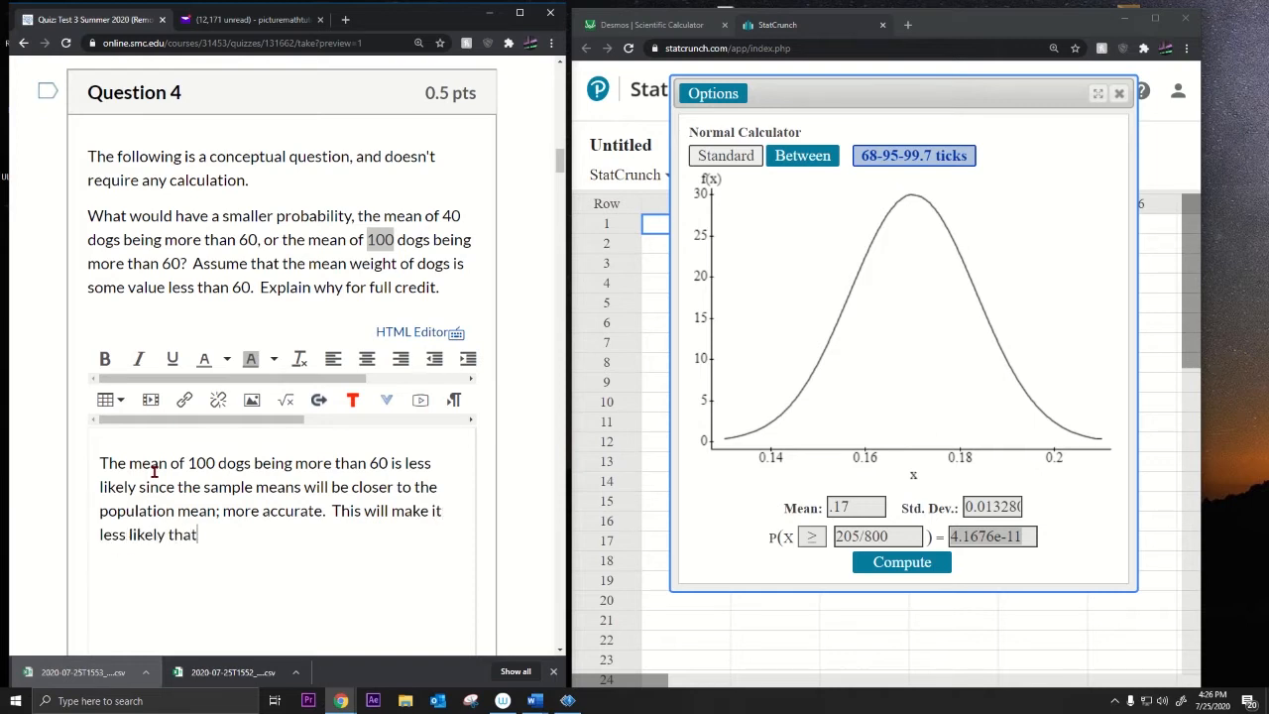
type(" a mean will be gi")
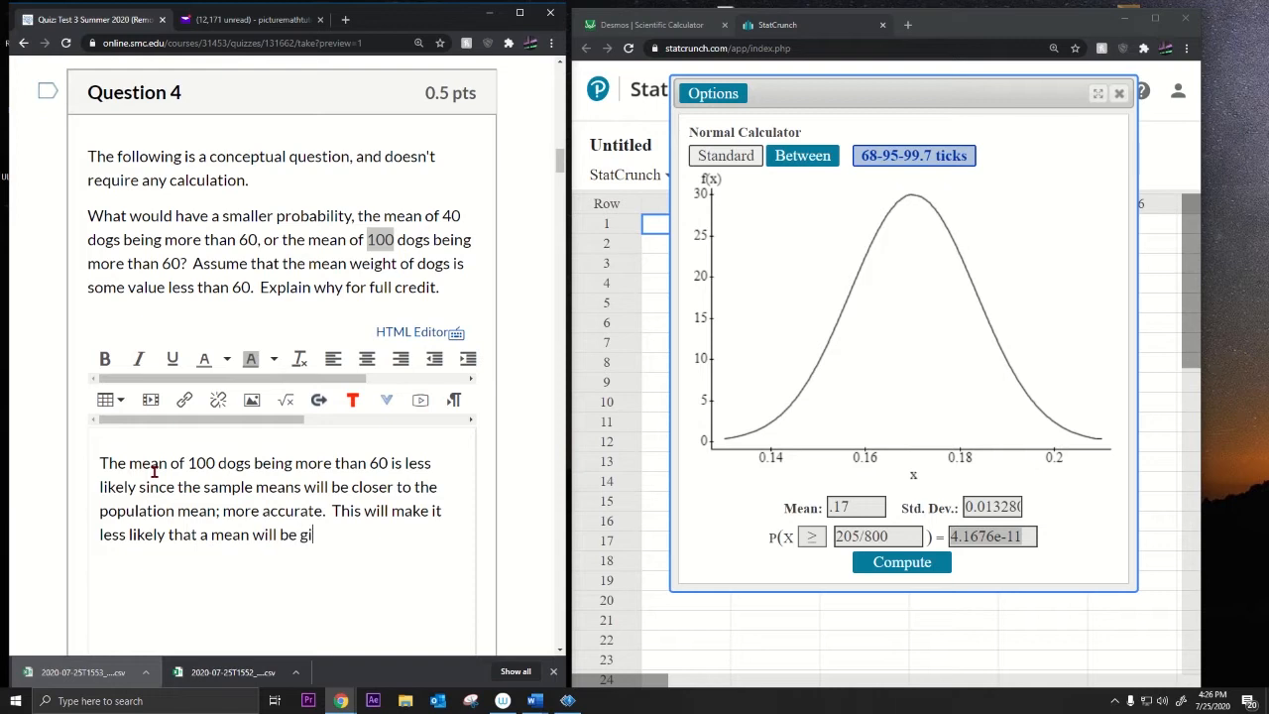
key("BackSpace")
key("BackSpace")
type("larger than 60.")
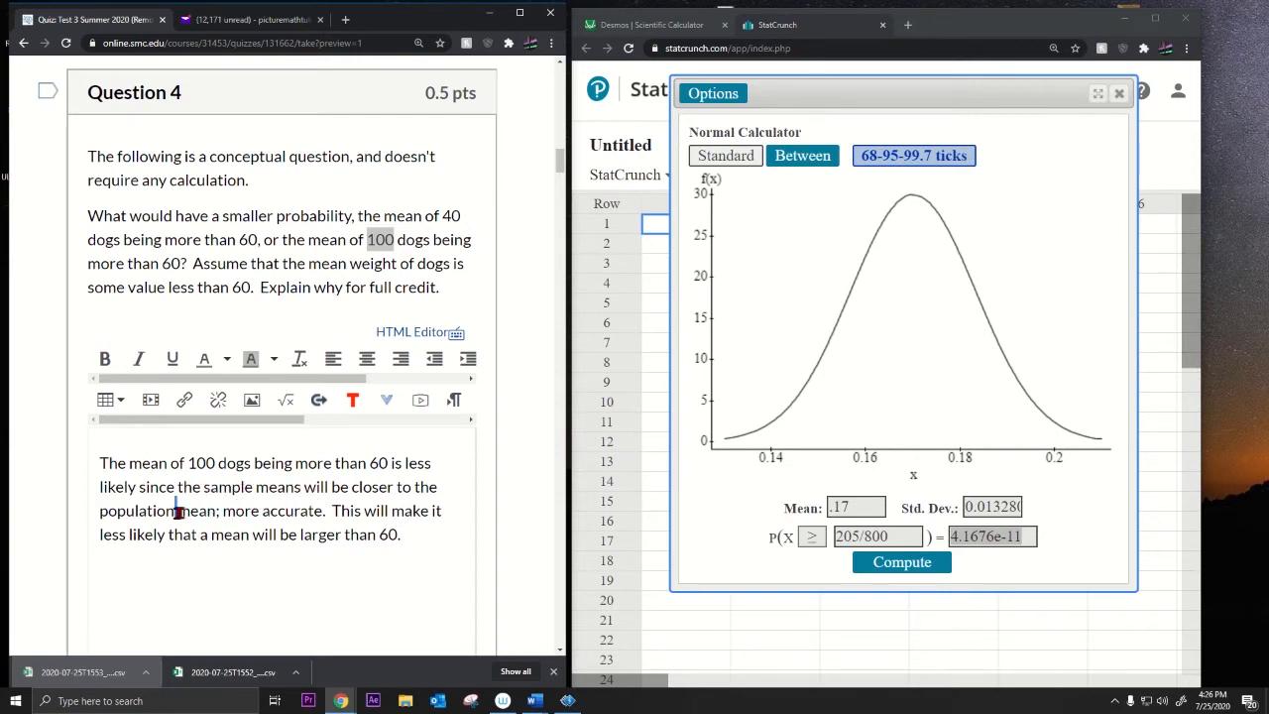
Step: Change the semicolon after 'population mean' so the phrase reads '(more accurate)', then review the paragraph
left_click_drag(176, 510, 205, 512)
left_click(229, 511)
key("BackSpace")
key("BackSpace")
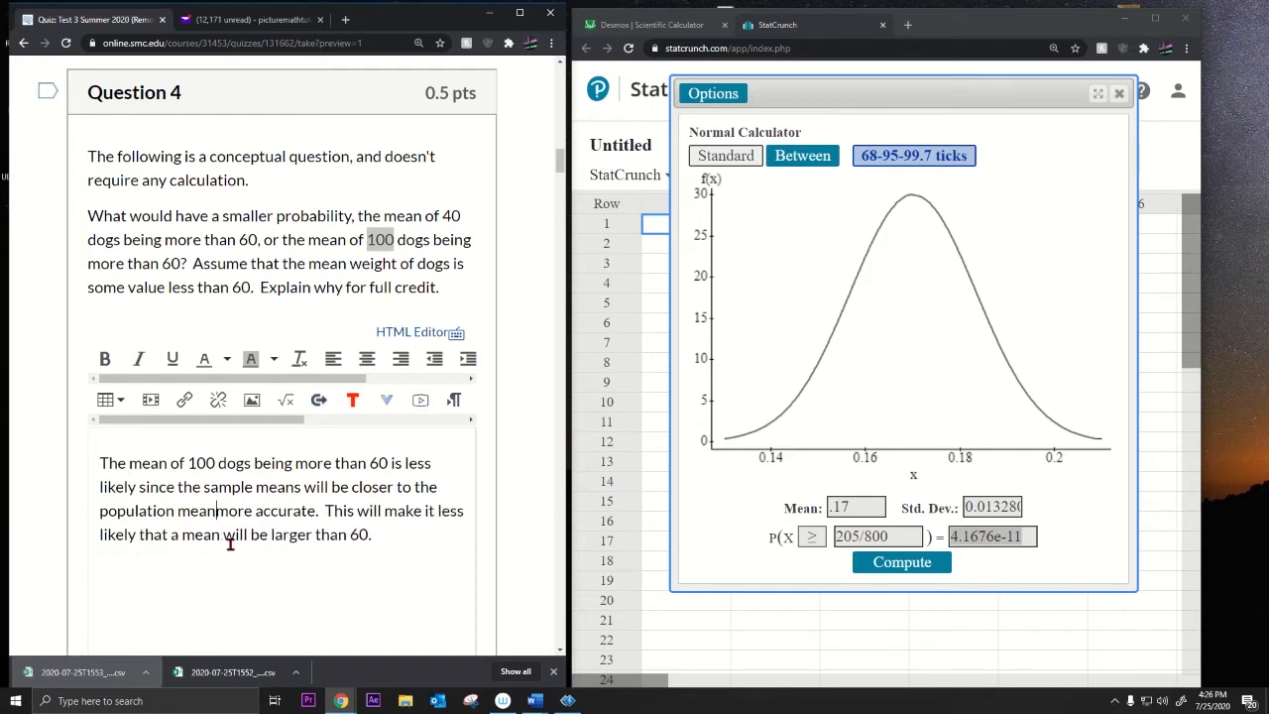
type("(")
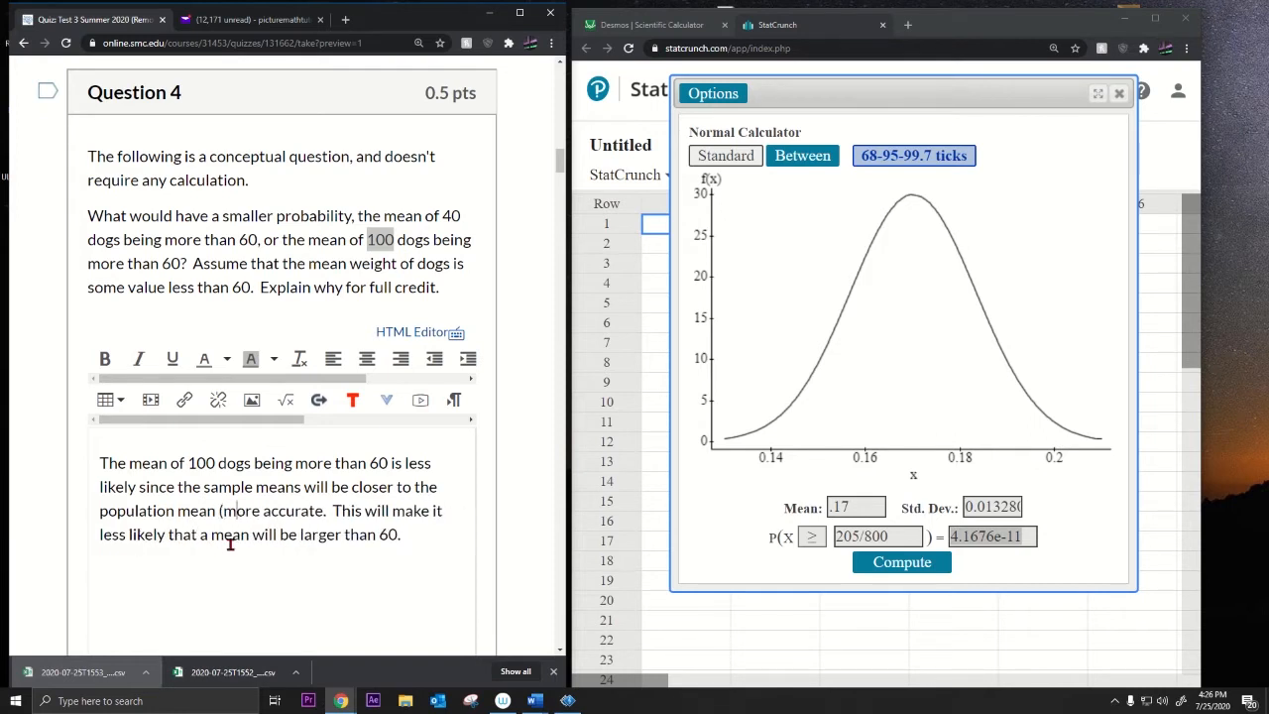
type(")")
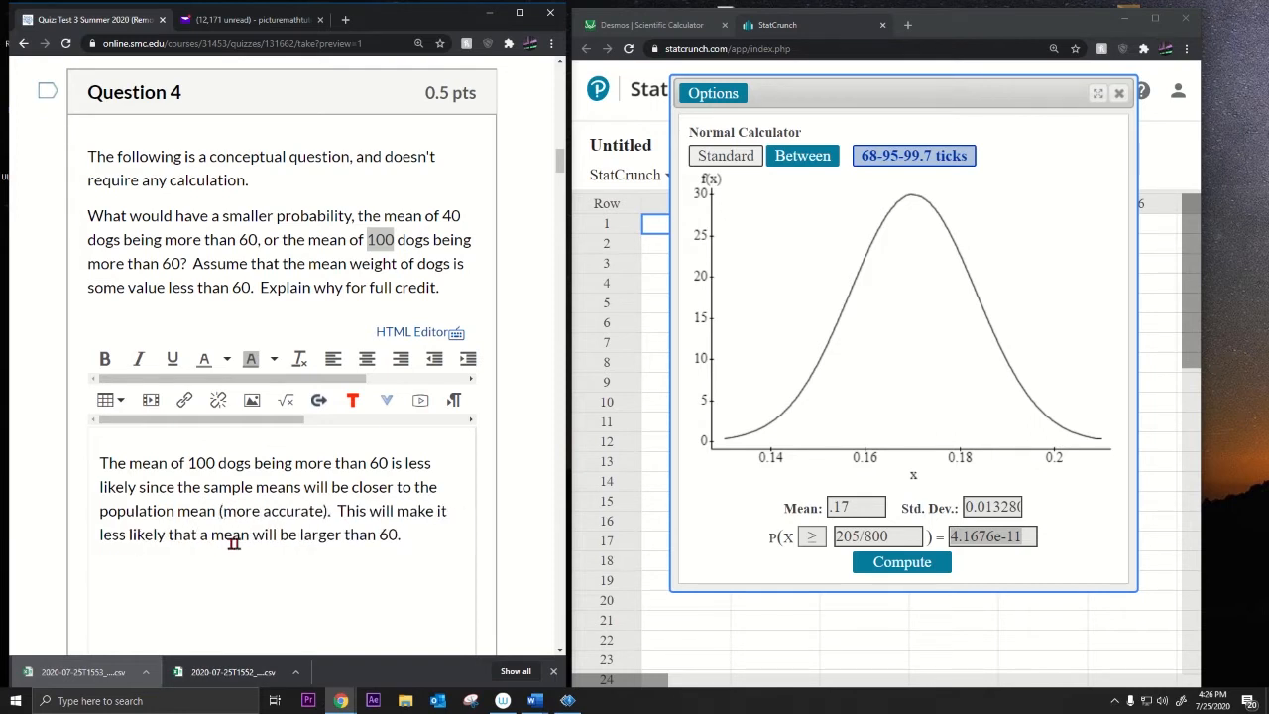
left_click_drag(199, 534, 414, 534)
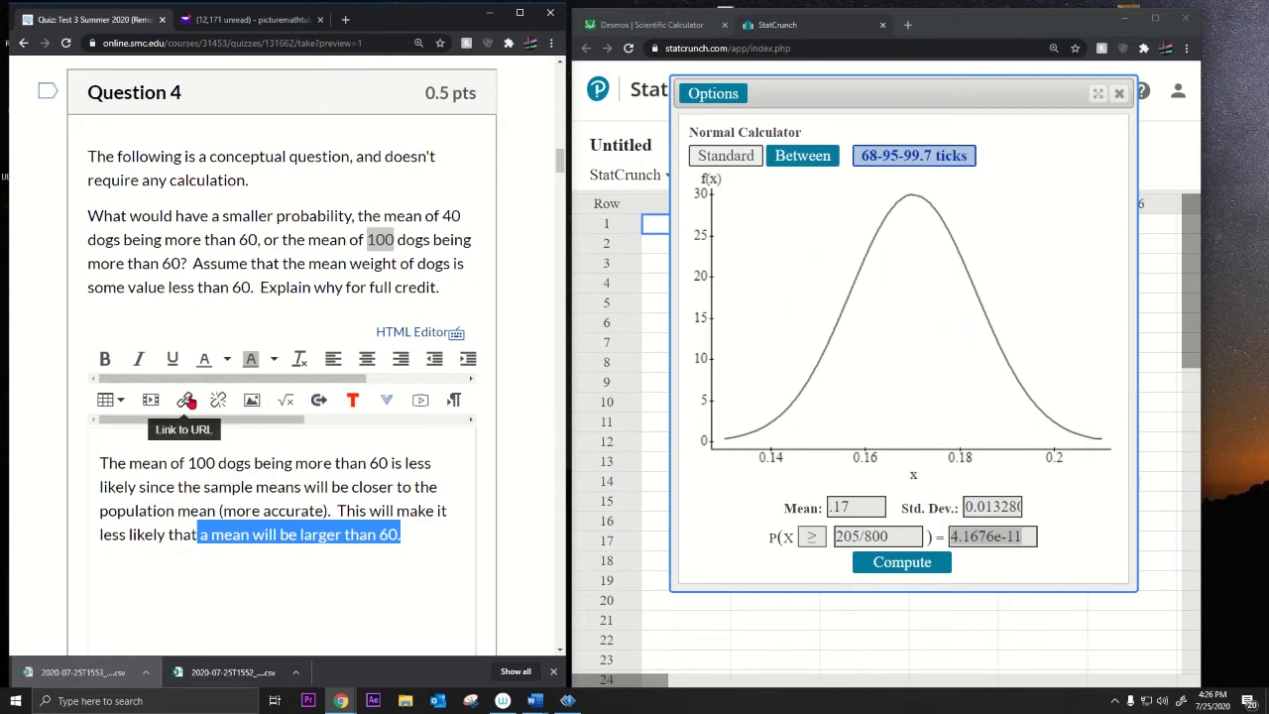
left_click_drag(100, 462, 400, 536)
scroll(256, 299, "down", 8)
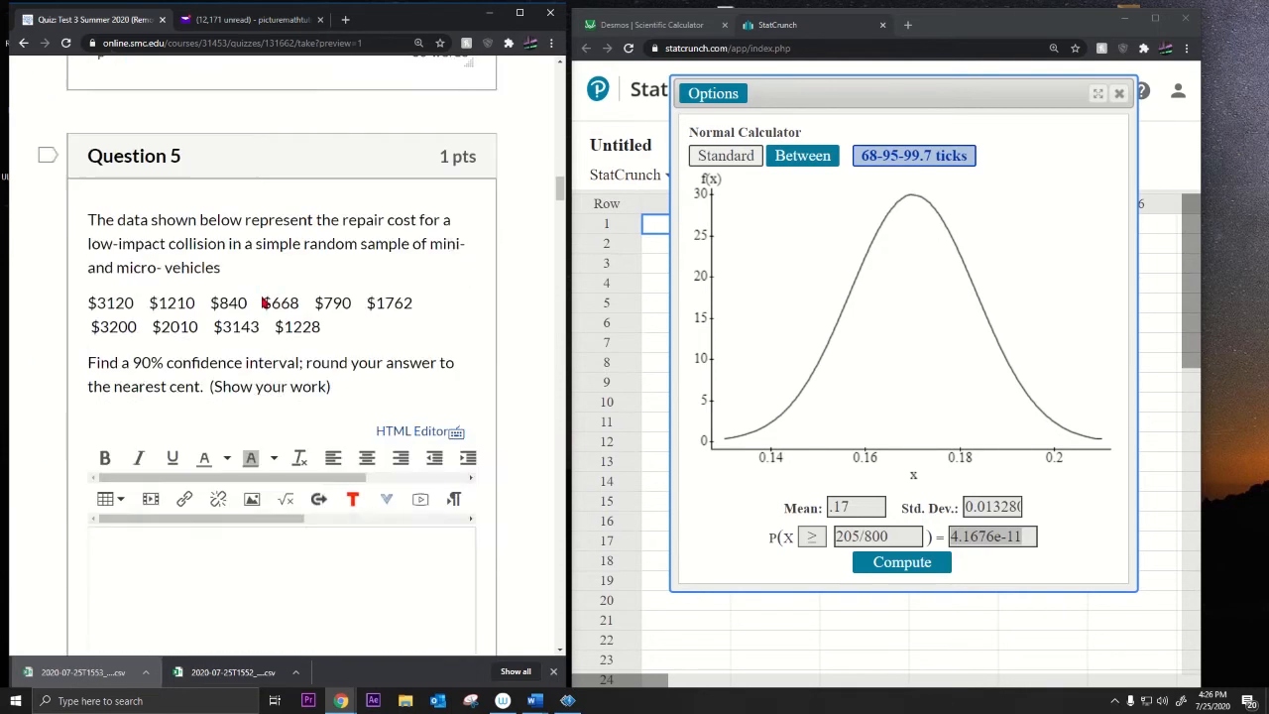
left_click_drag(110, 261, 203, 298)
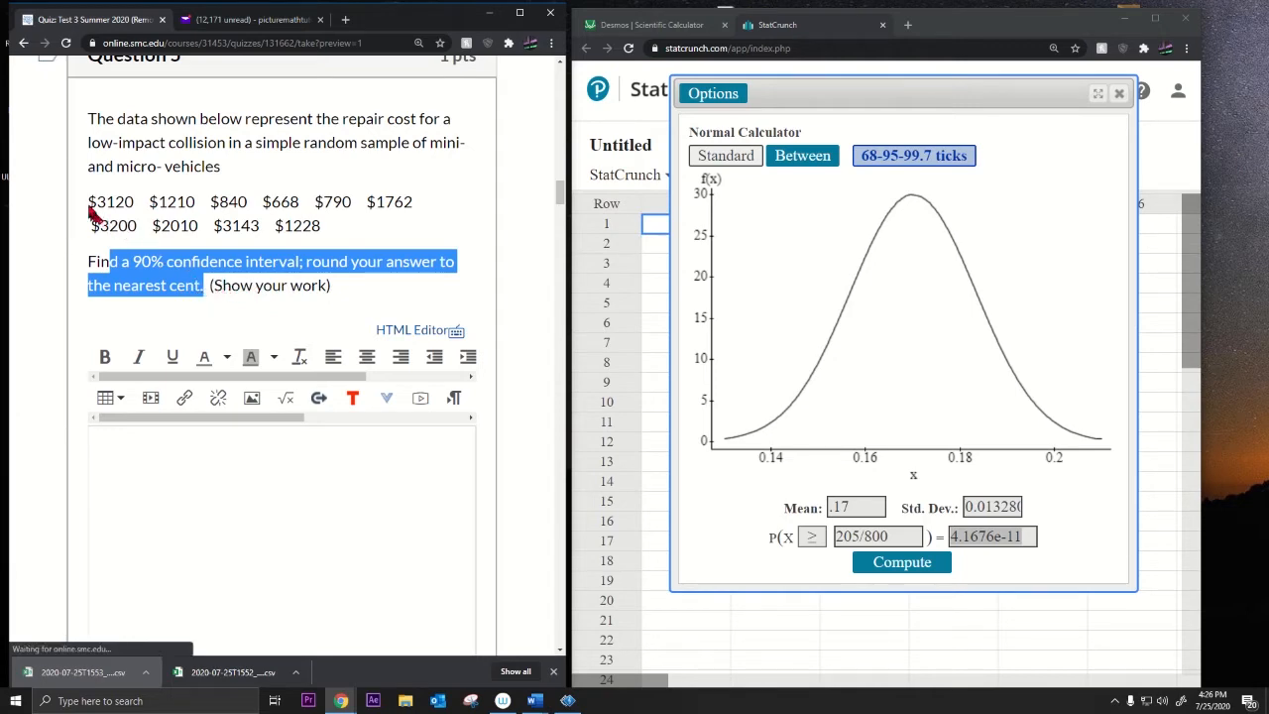
left_click_drag(89, 203, 337, 235)
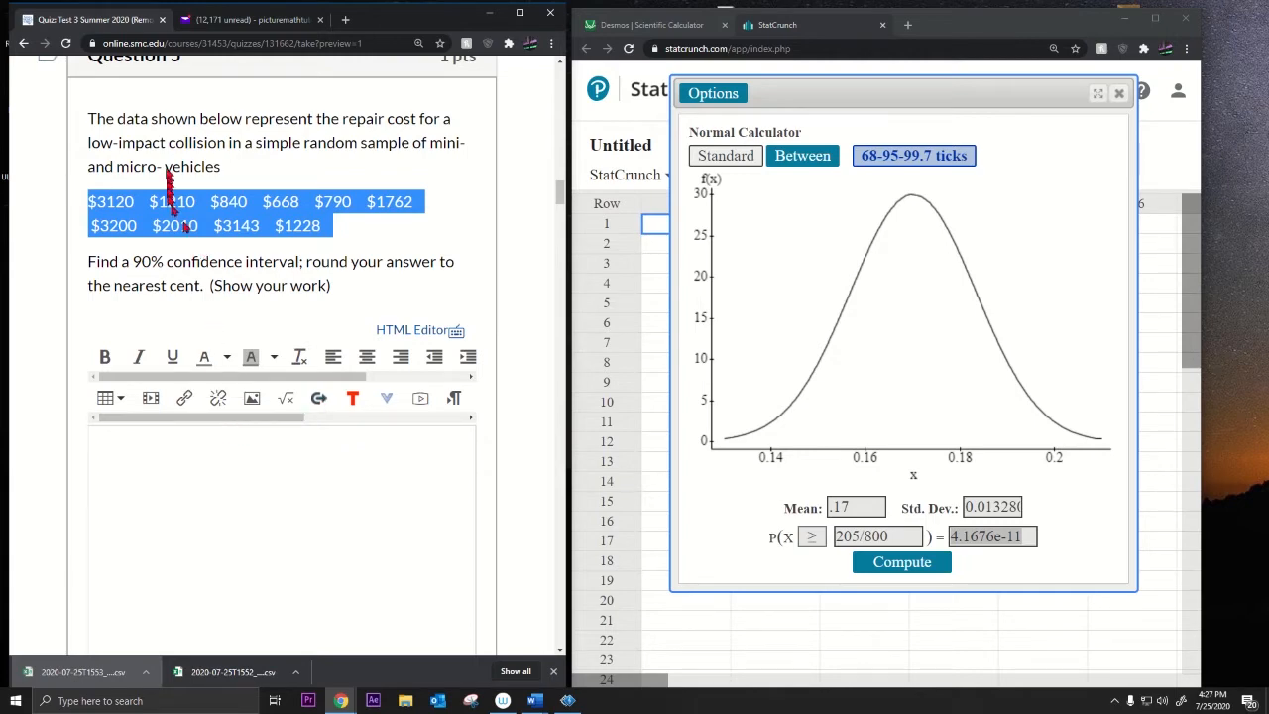
left_click_drag(213, 288, 328, 289)
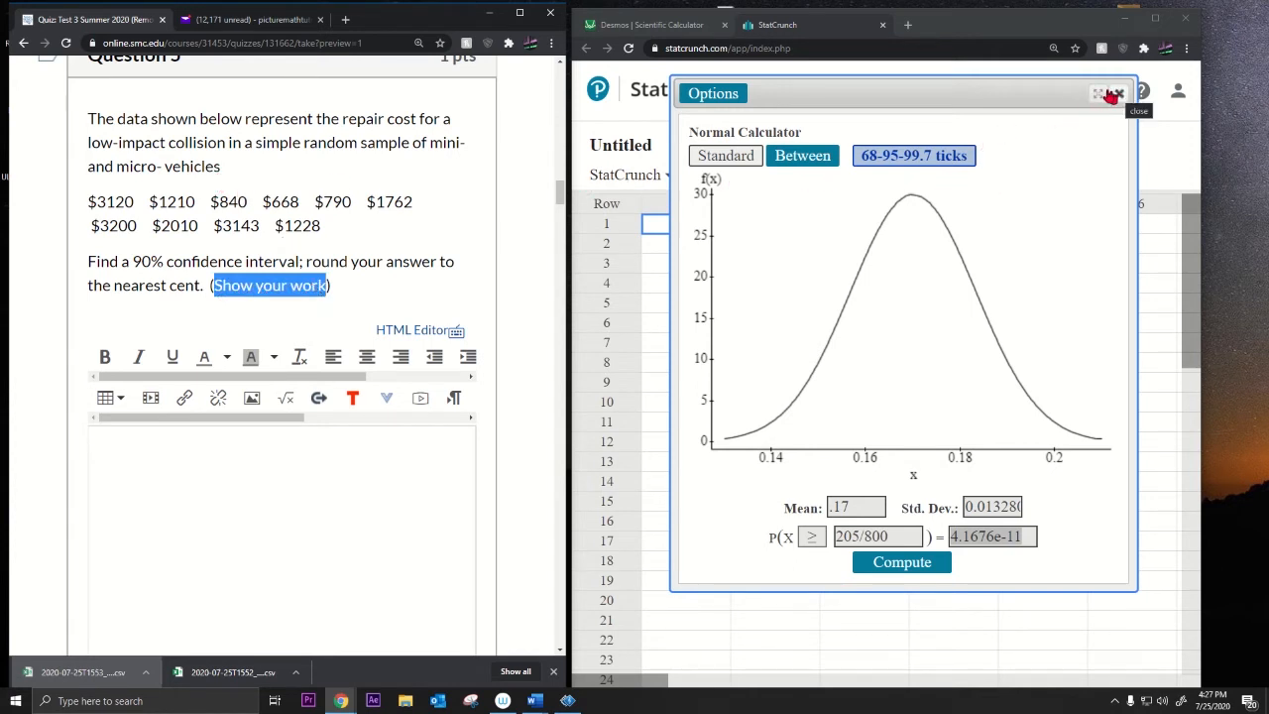
Step: Find the standard normal bounds ±1.6449 enclosing a central area of .9 (mean 0, std. dev. 1)
left_click(804, 163)
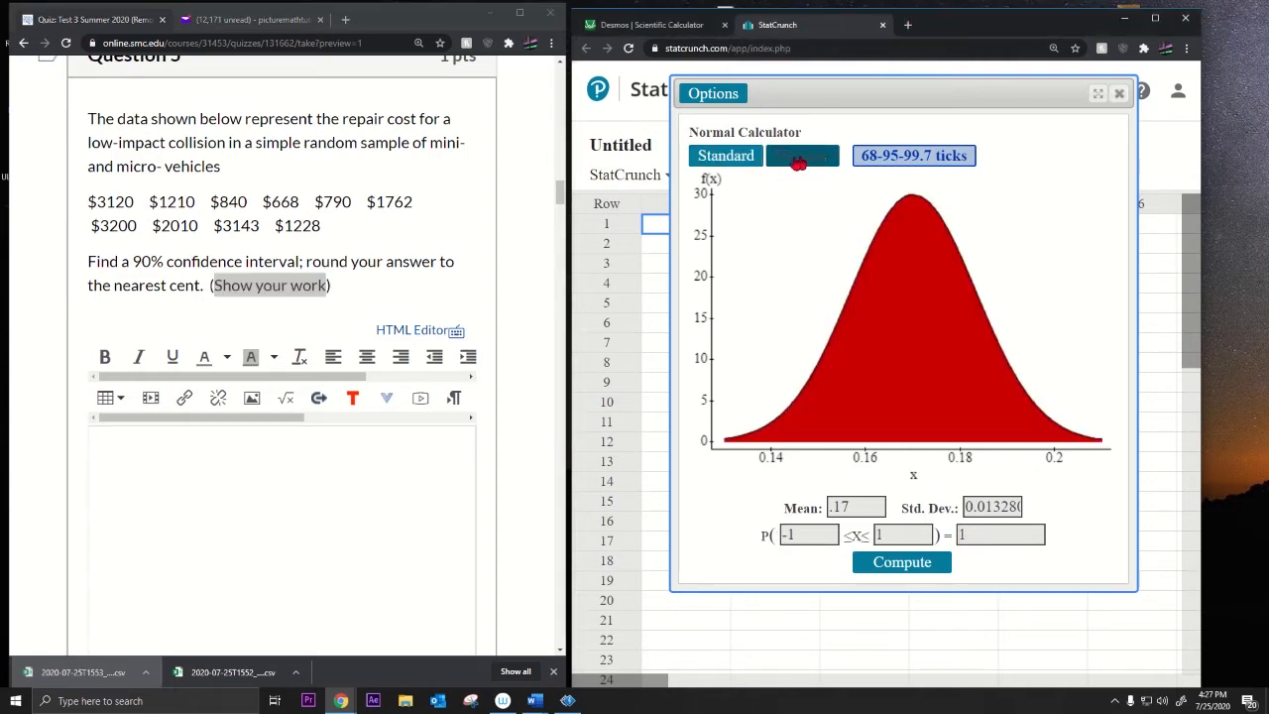
left_click_drag(87, 204, 346, 227)
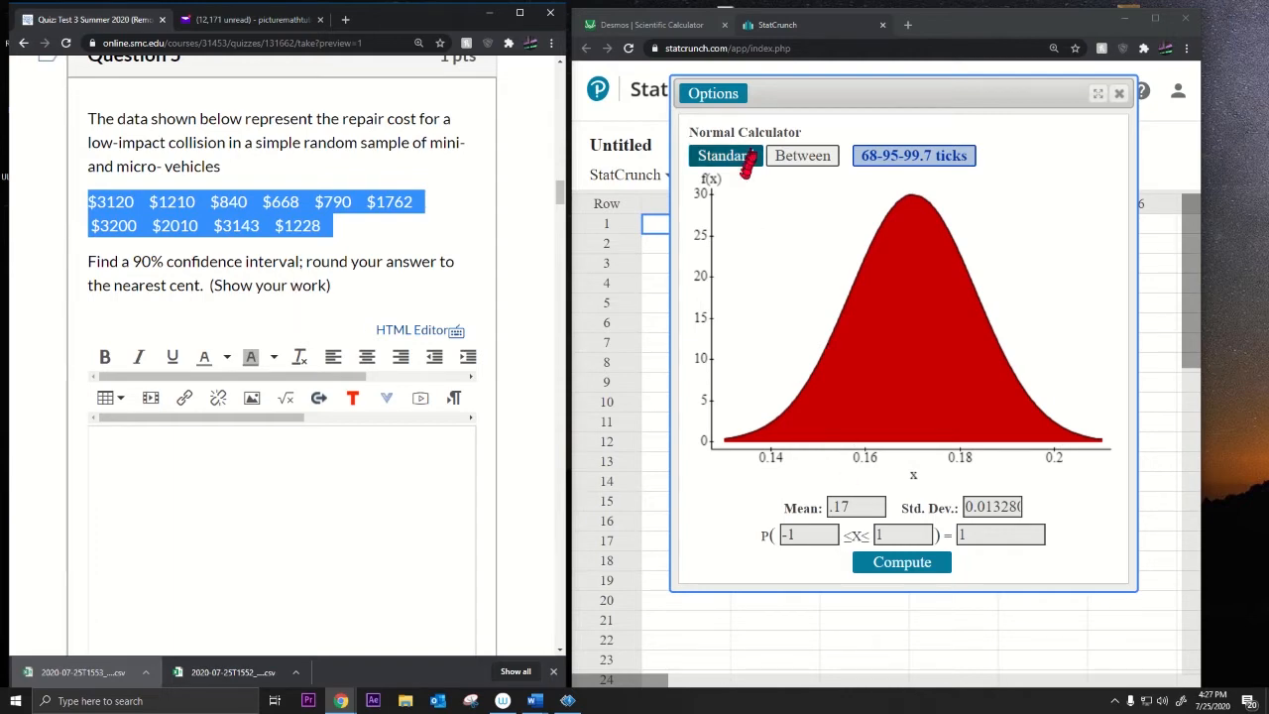
left_click_drag(872, 507, 742, 499)
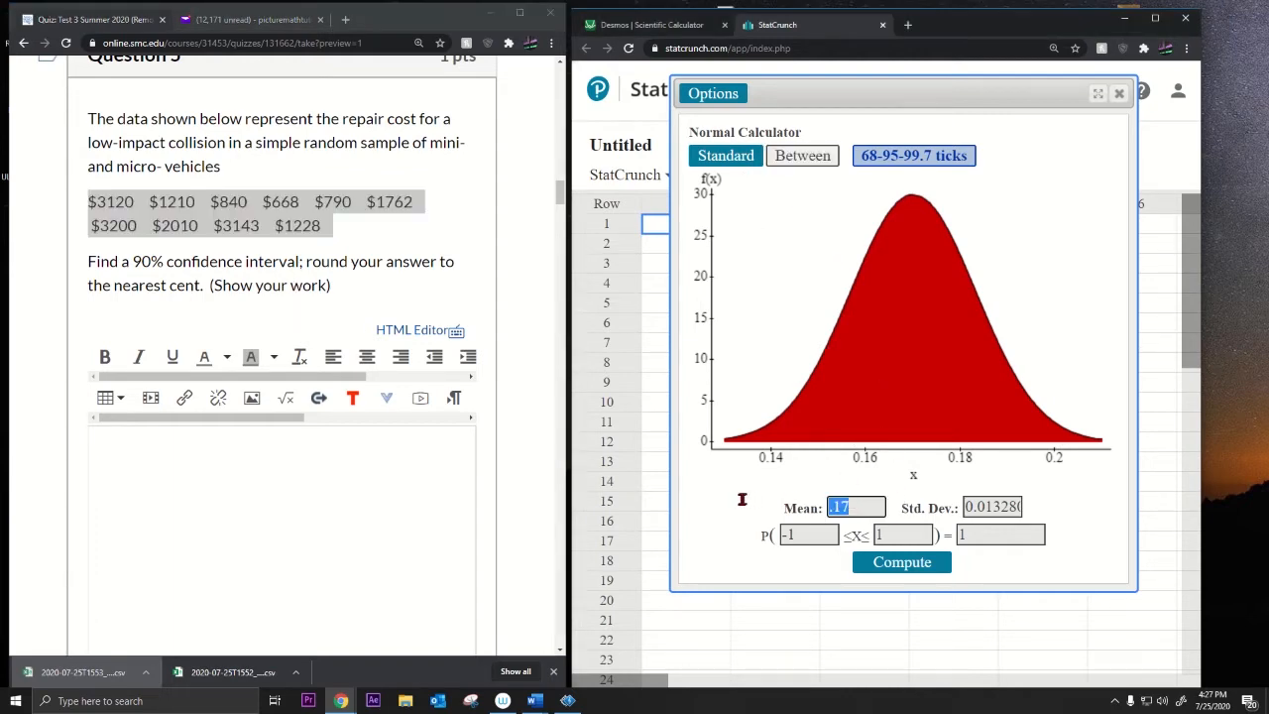
type("0")
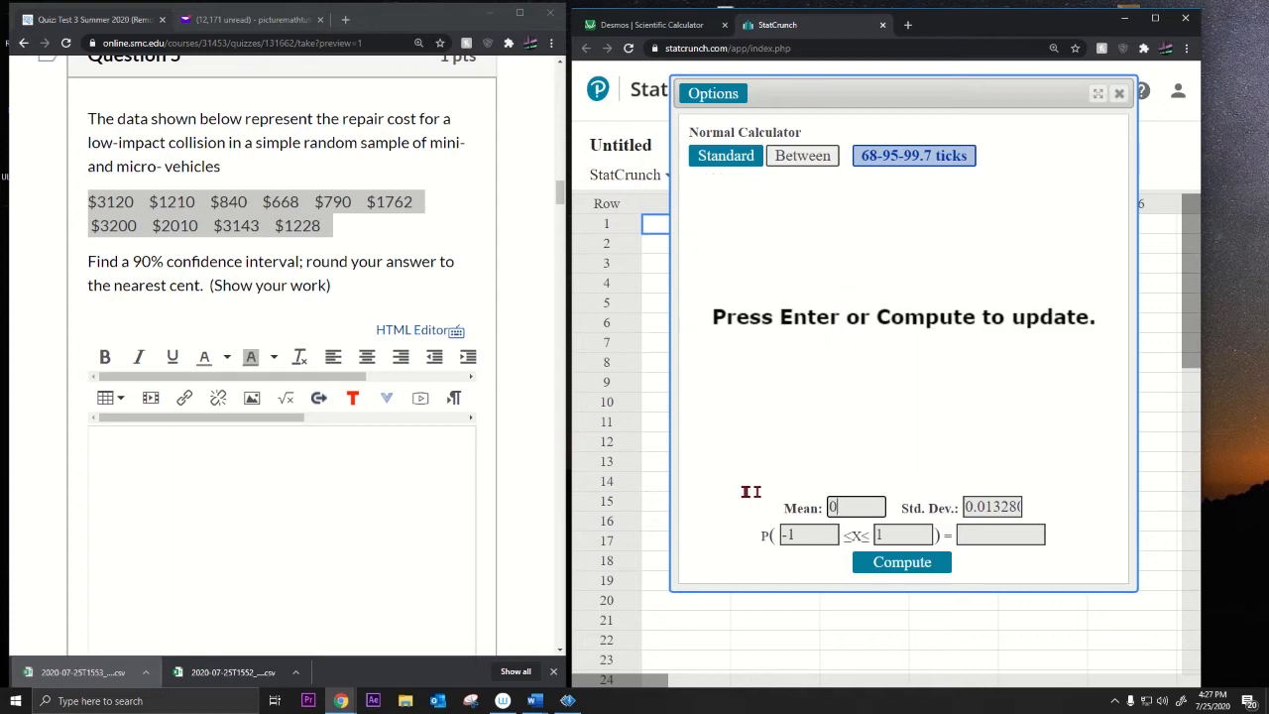
double_click(979, 507)
type("1")
left_click(976, 534)
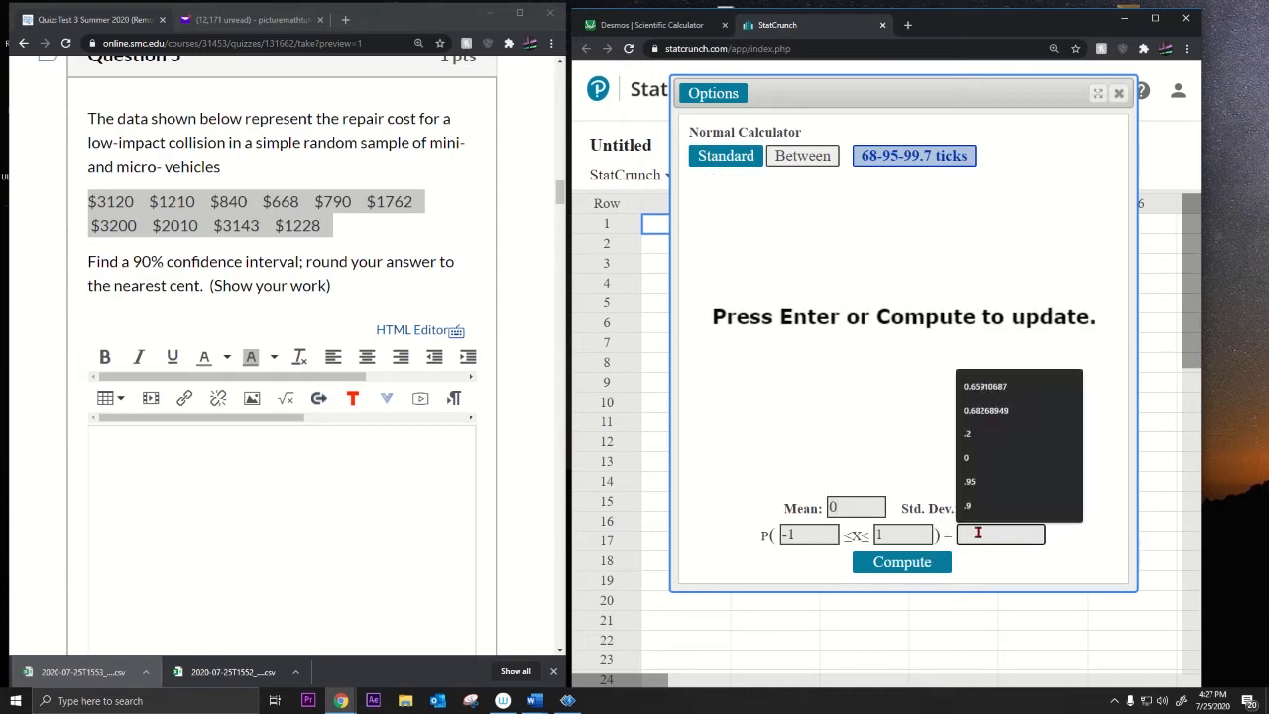
type(".9")
key("Return")
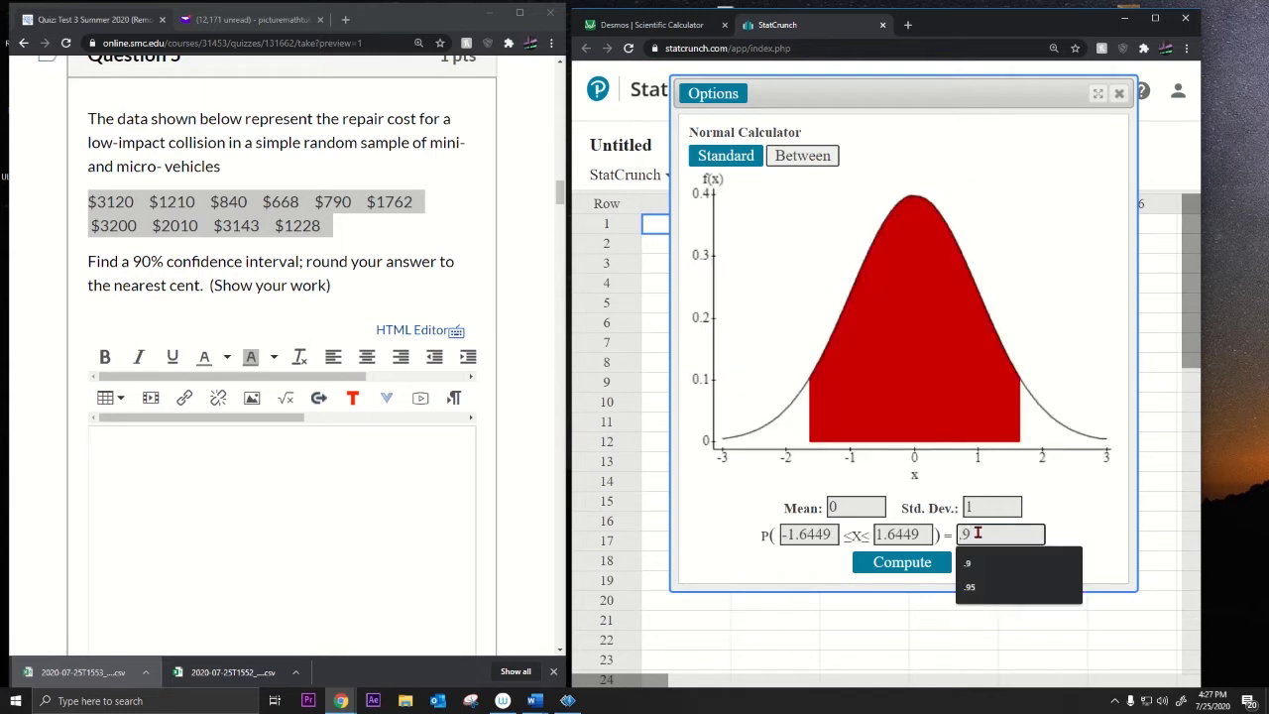
left_click_drag(930, 535, 871, 535)
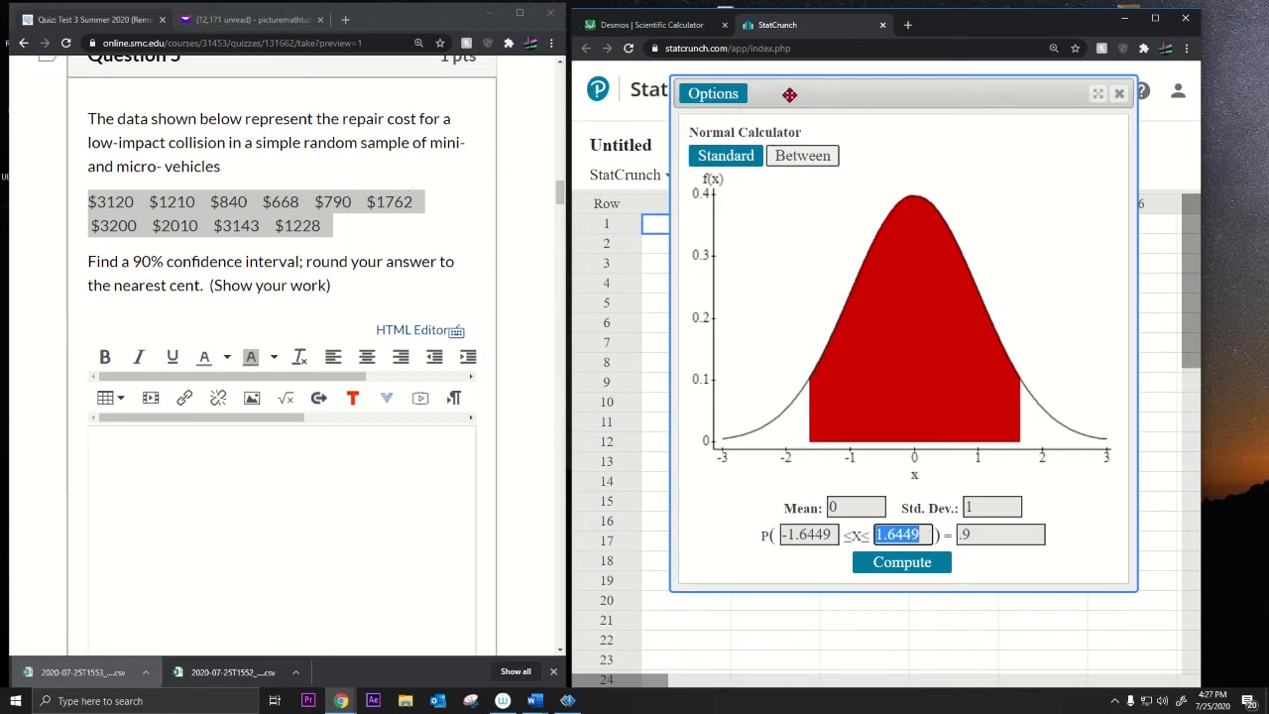
Step: Move and narrow the normal calculator beside the StatCrunch data sheet
left_click_drag(790, 94, 856, 196)
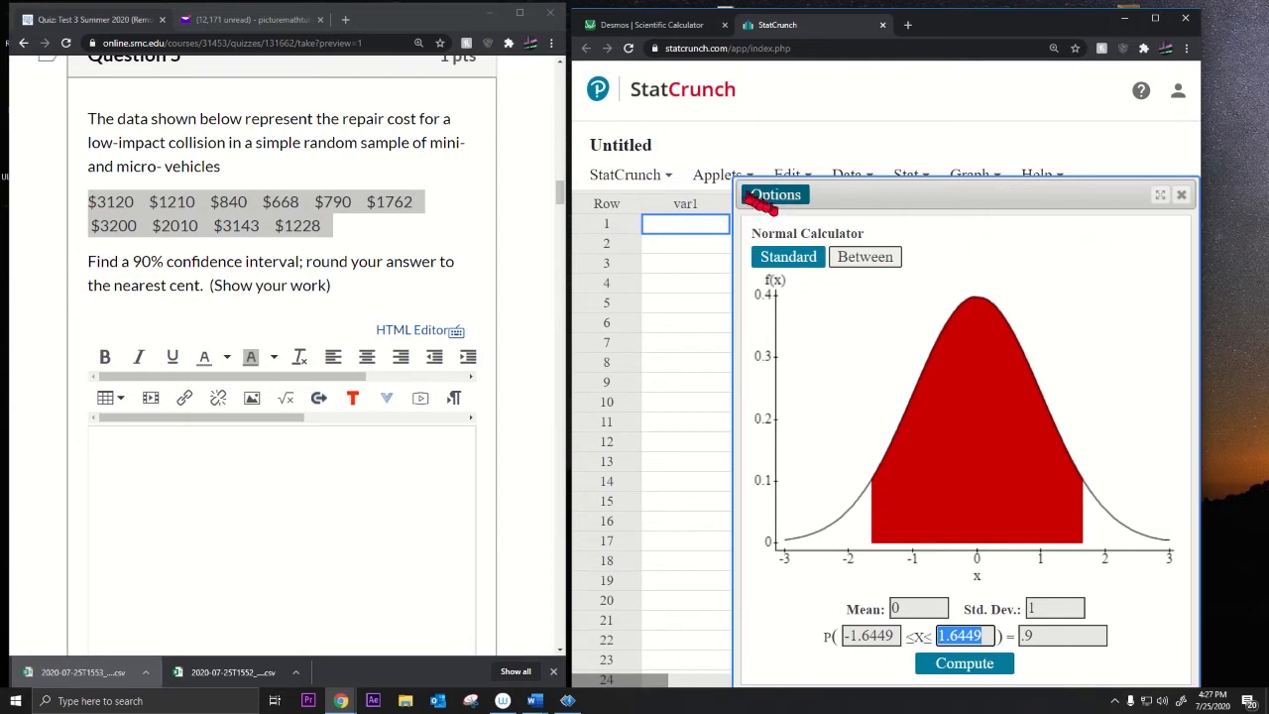
left_click_drag(734, 312, 875, 310)
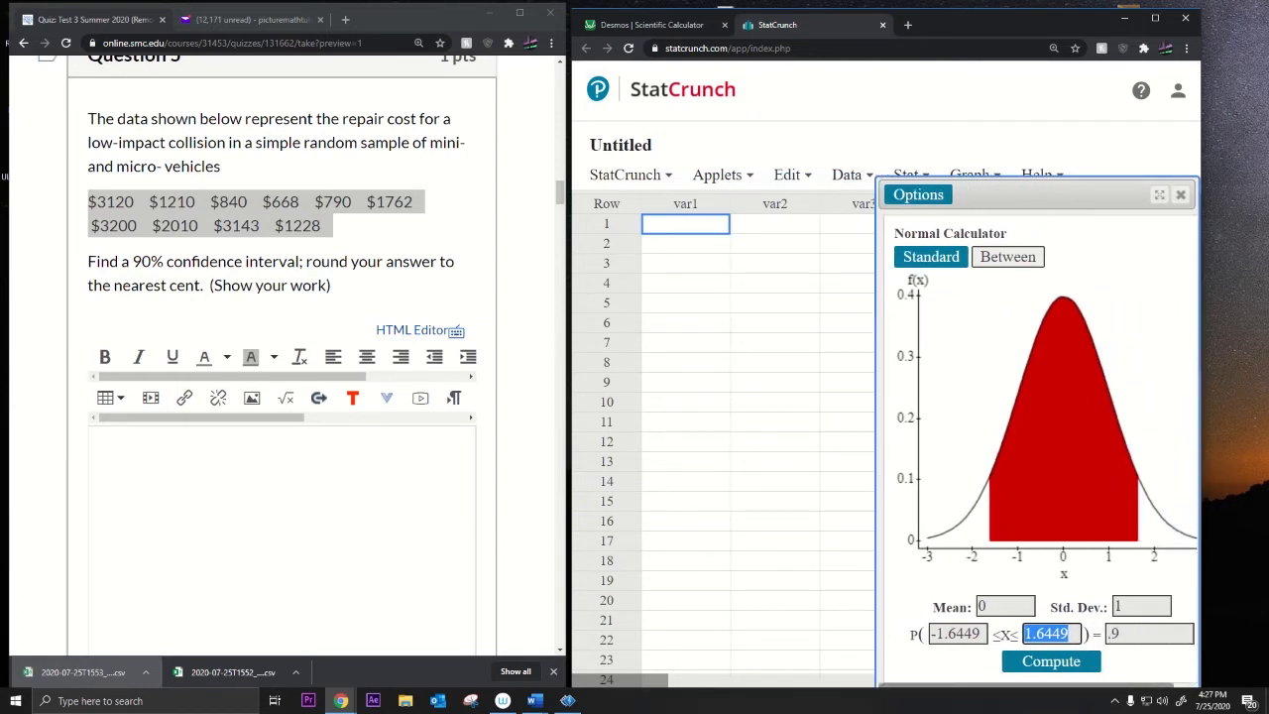
key("alt+Tab")
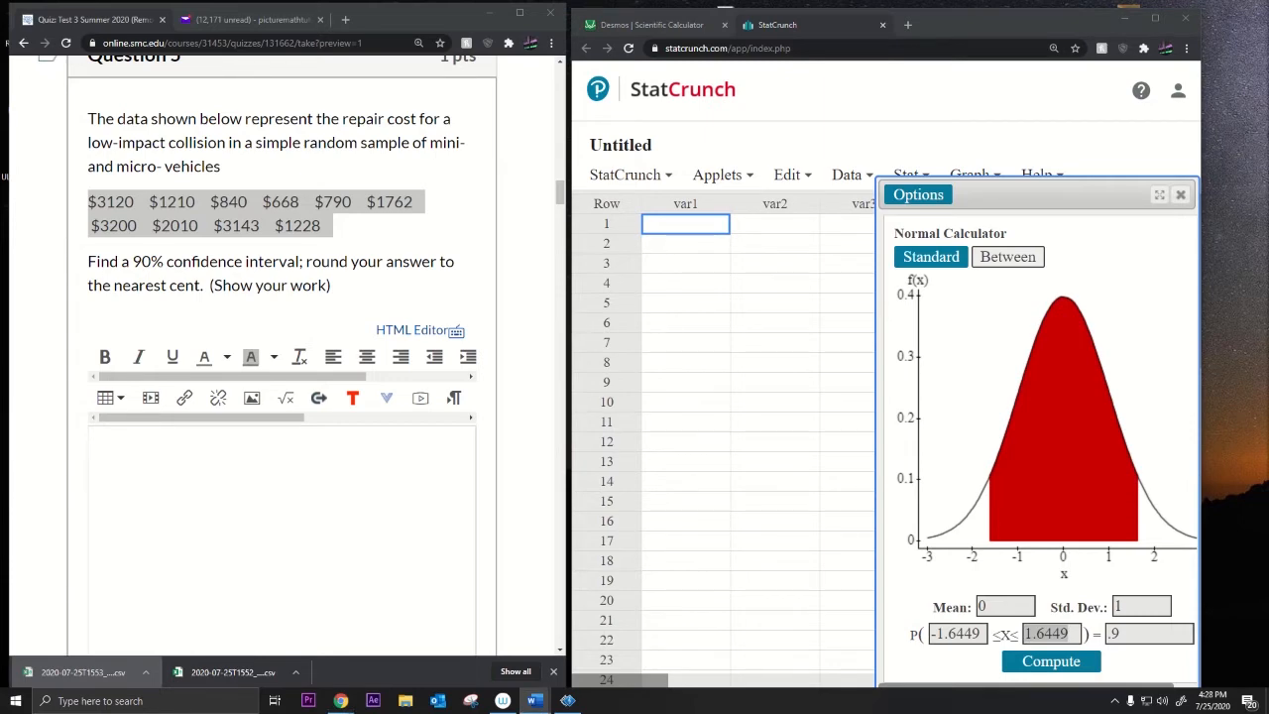
key("alt+Tab")
key("alt+Tab")
scroll(388, 263, "up", 1)
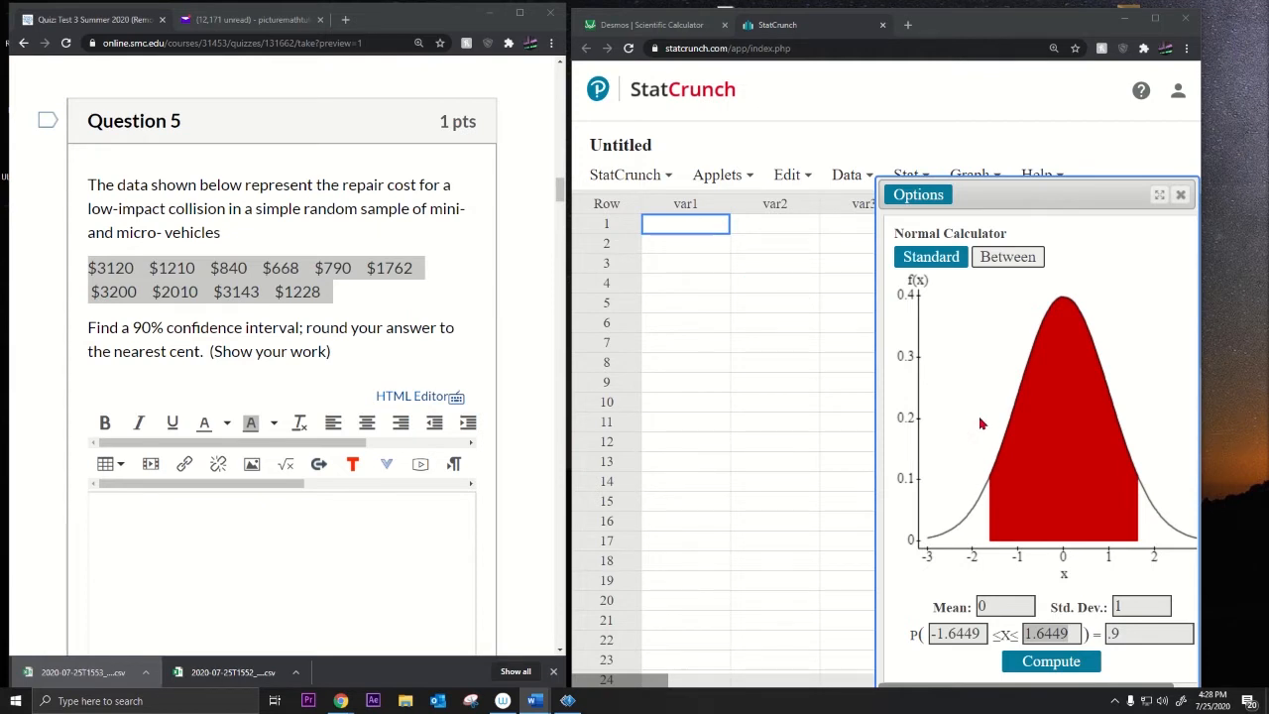
Step: Enter the repair costs 3120, 1210, 840, 668, 790, 1762, 3200, 2010, 3143, 1228 into var1
left_click(657, 224)
type("31")
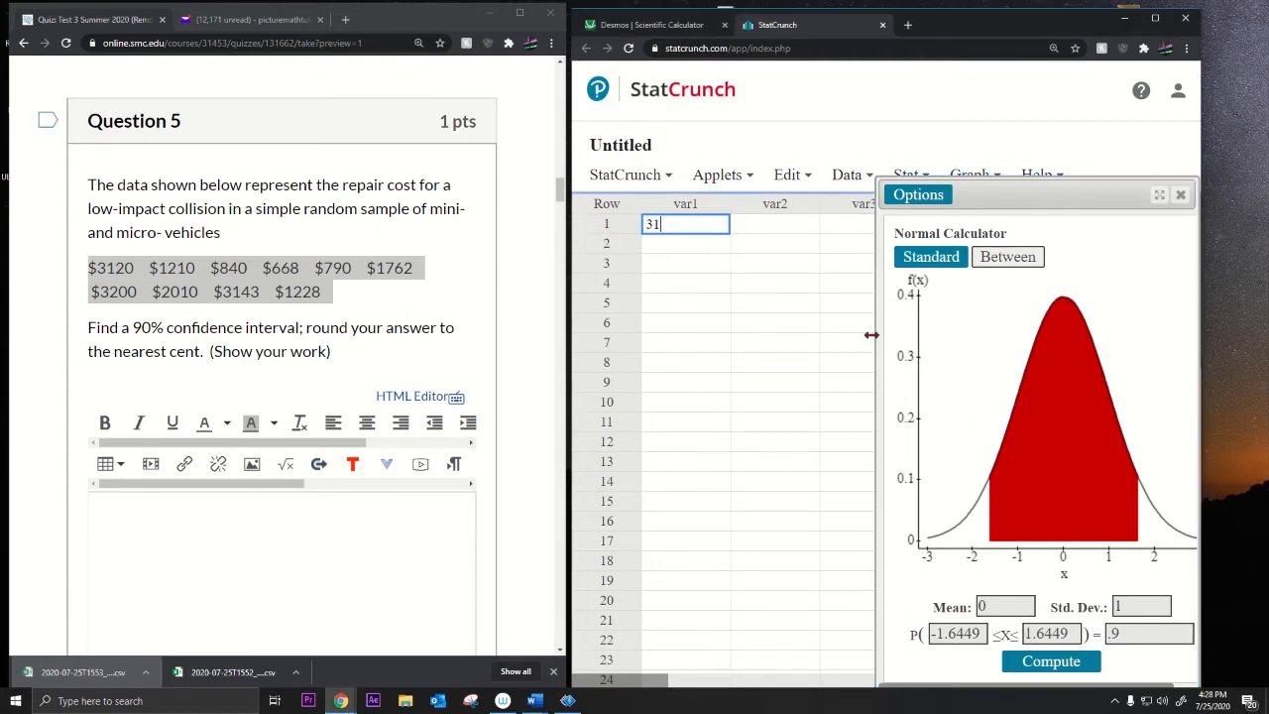
type("20")
key("Return")
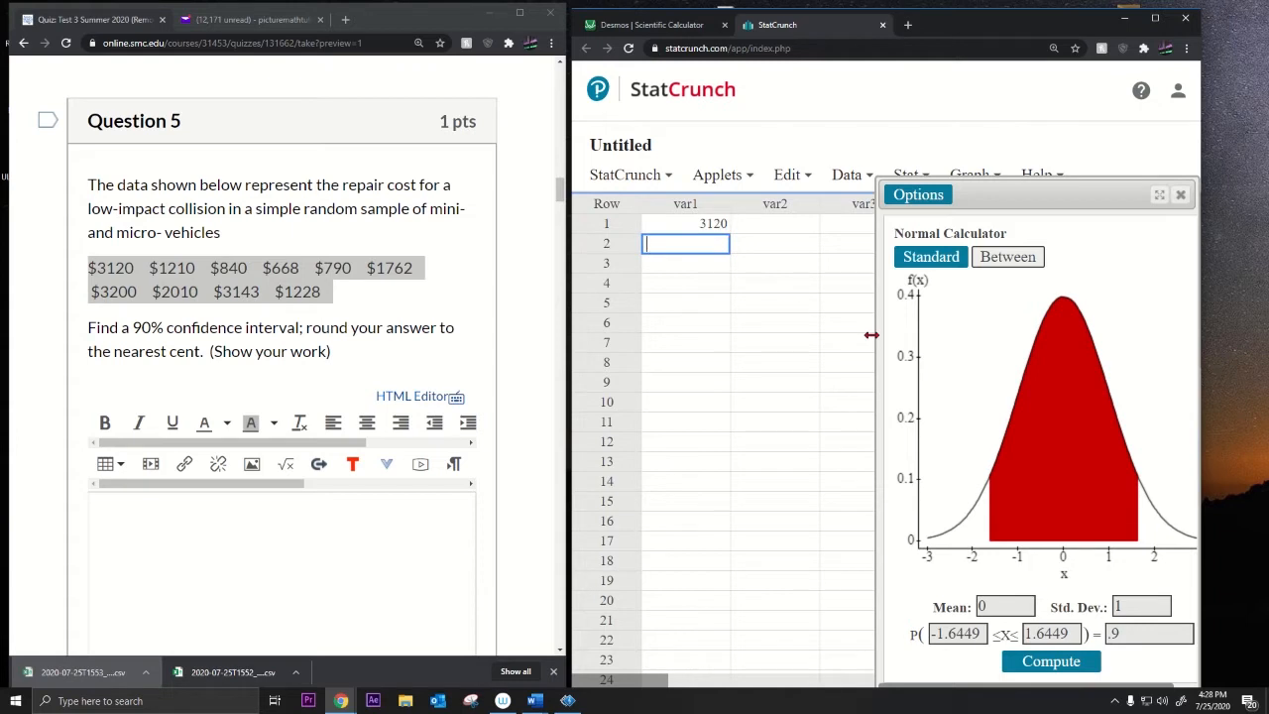
type("1210")
key("Return")
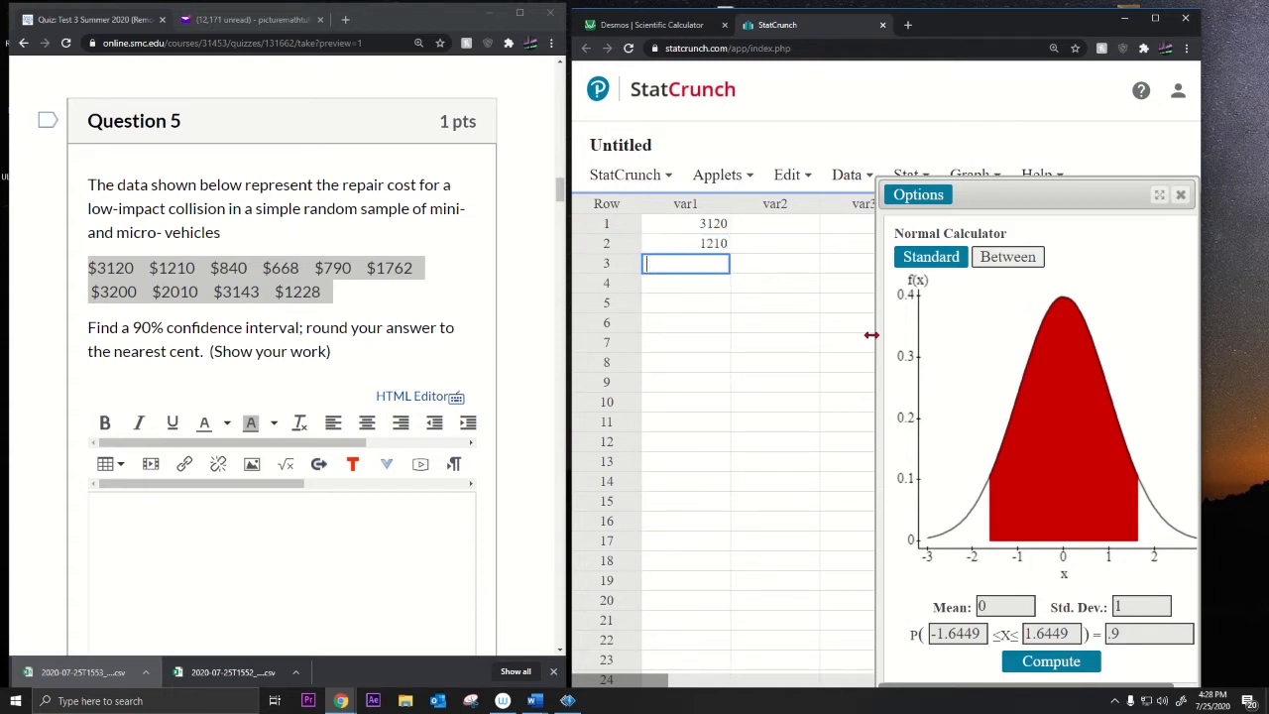
type("840")
key("Return")
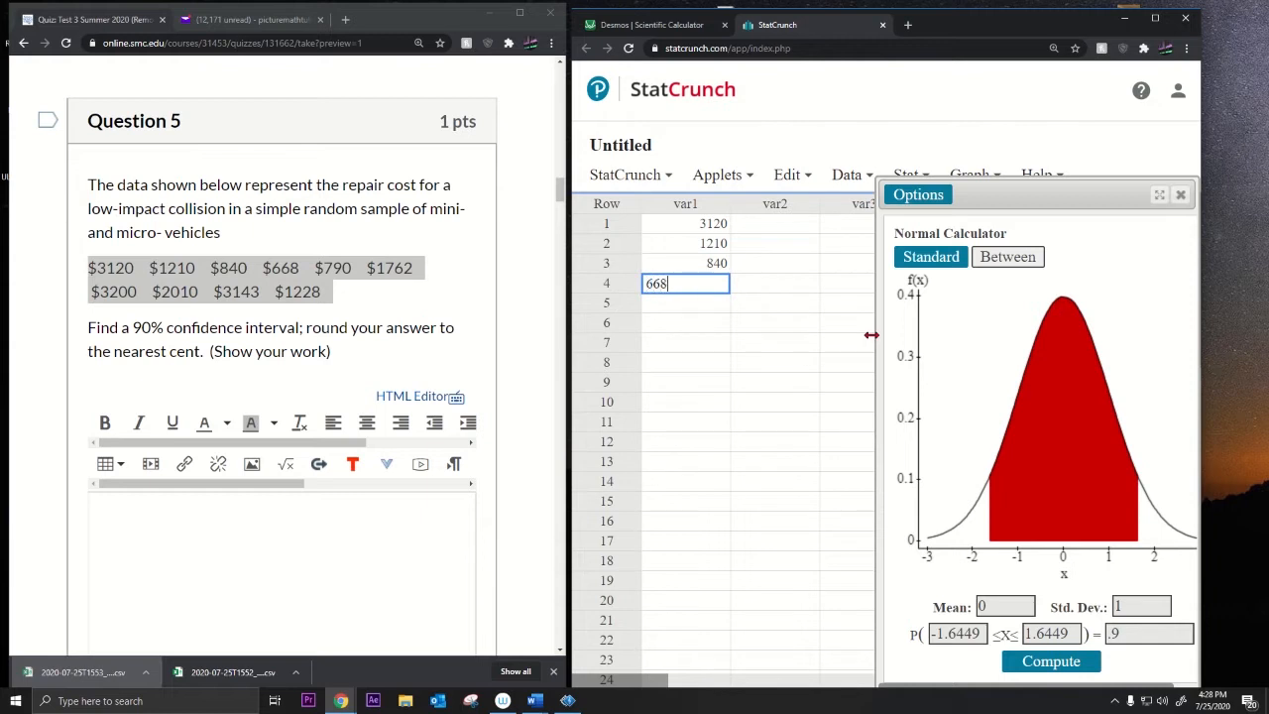
key("Return")
type("7")
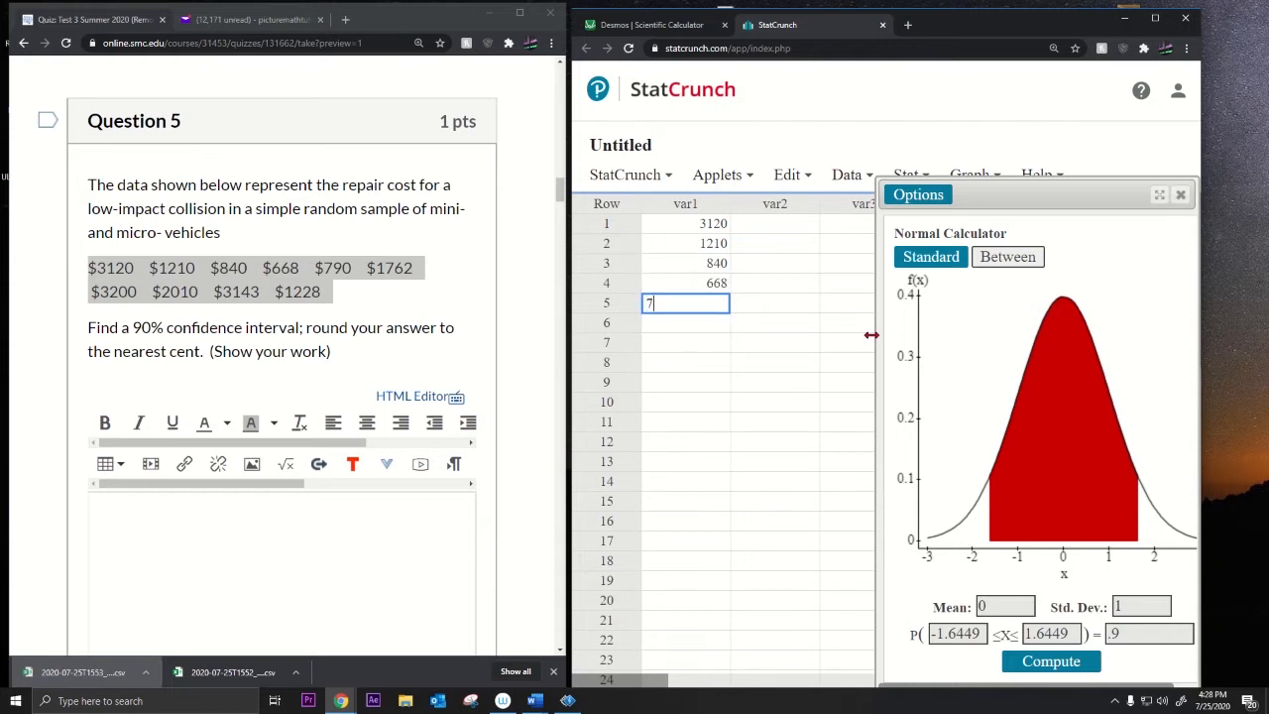
type("90")
key("Return")
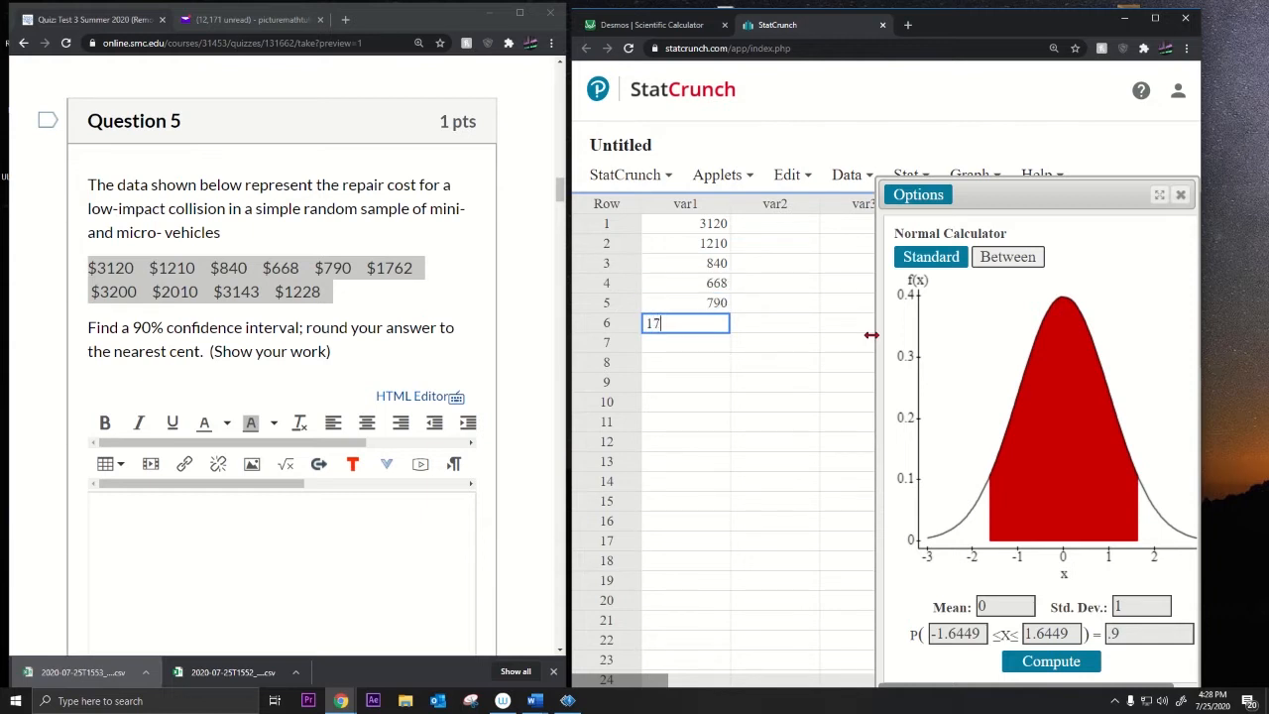
key("Return")
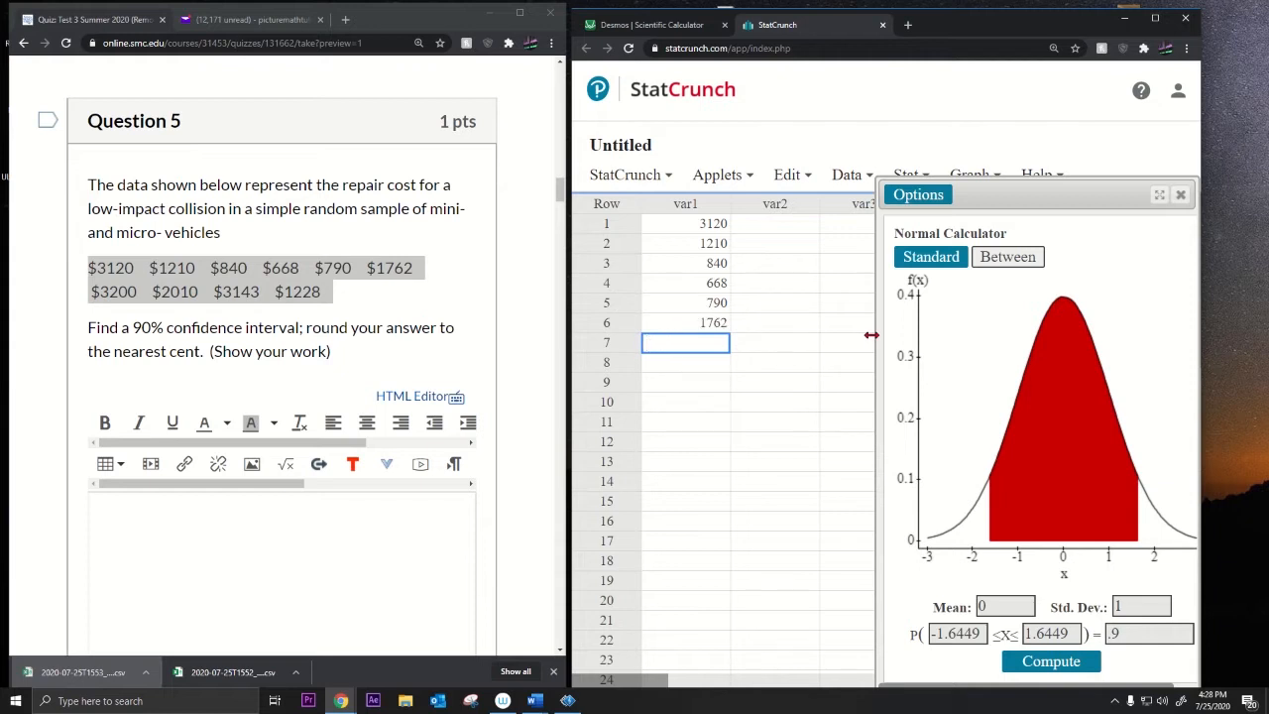
key("Return")
type("20")
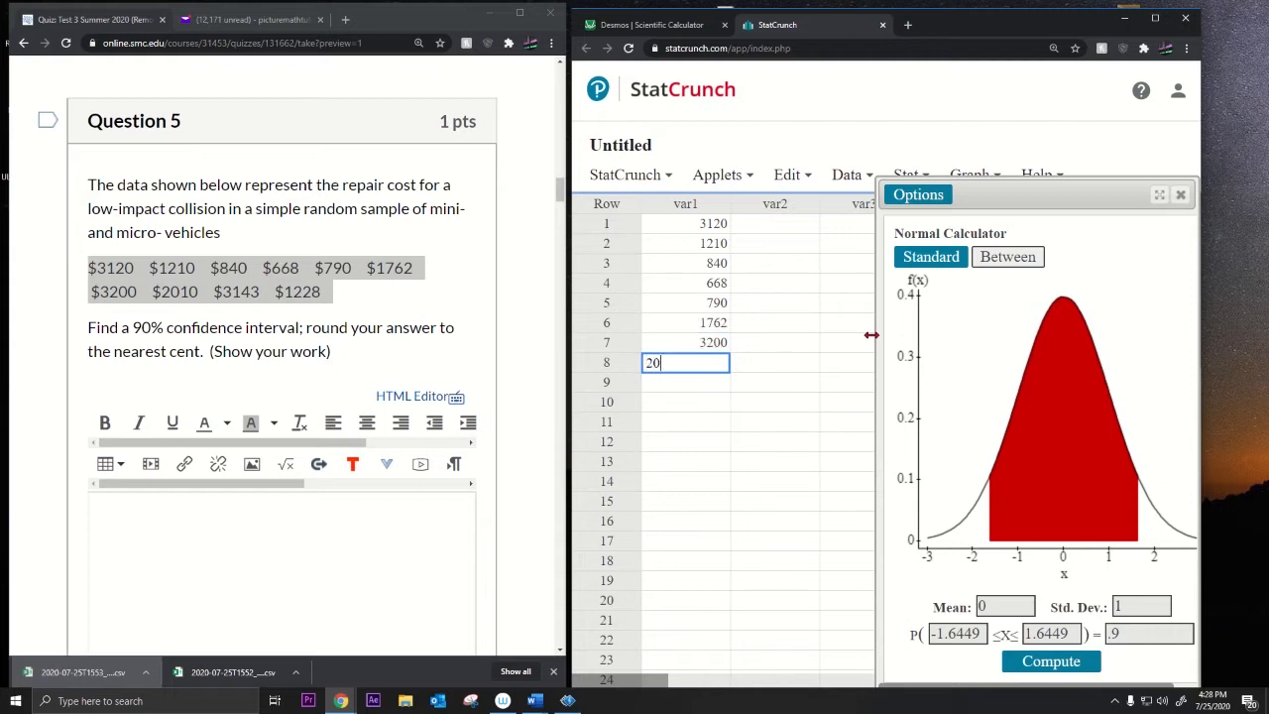
type("10")
key("Return")
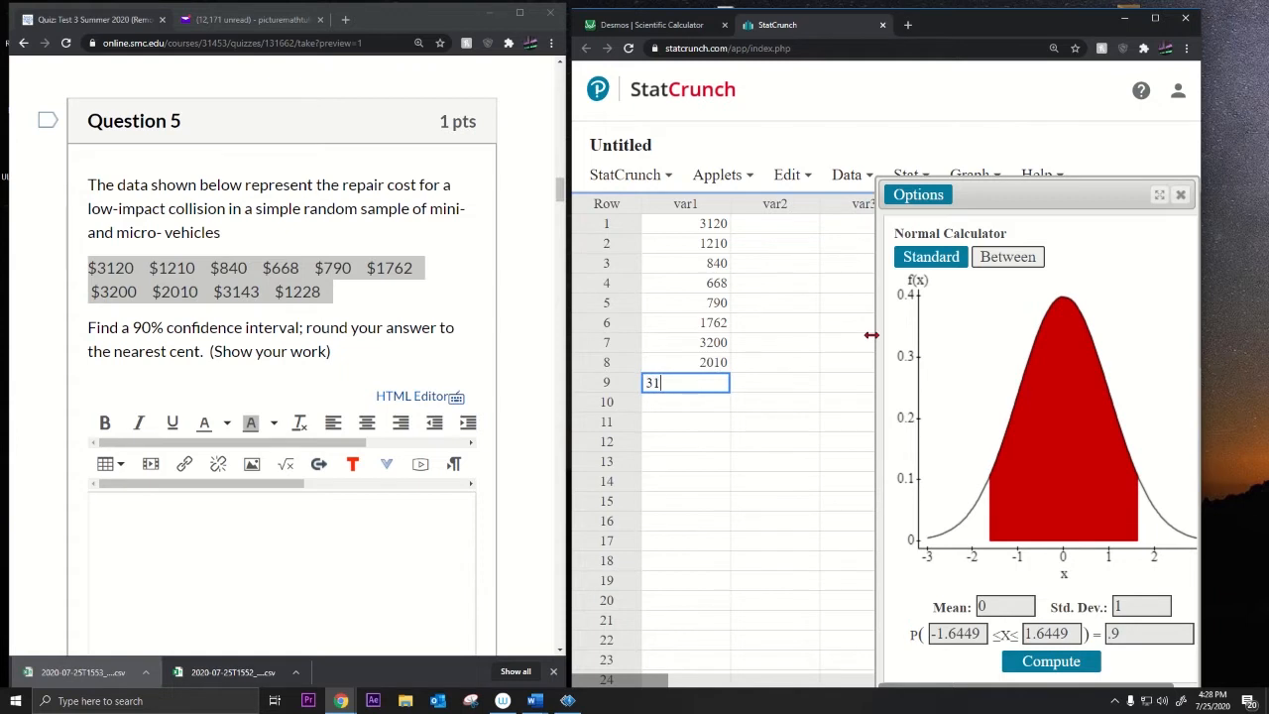
key("Return")
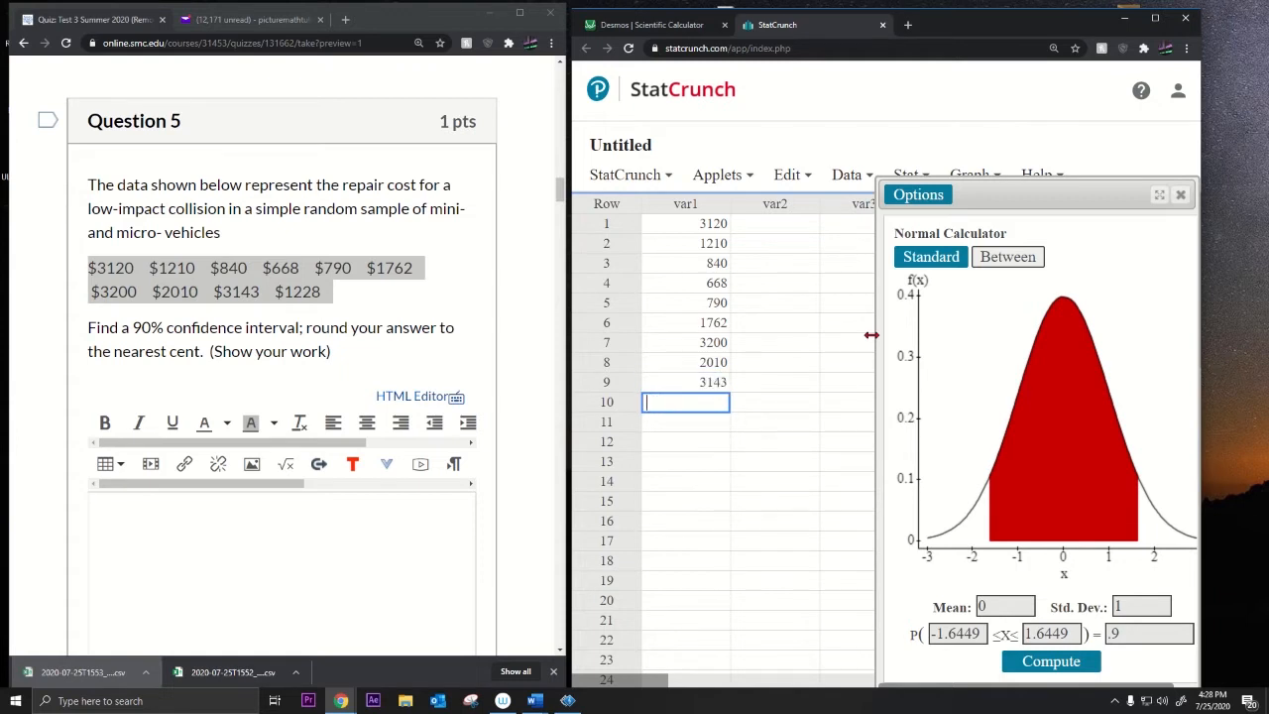
key("Return")
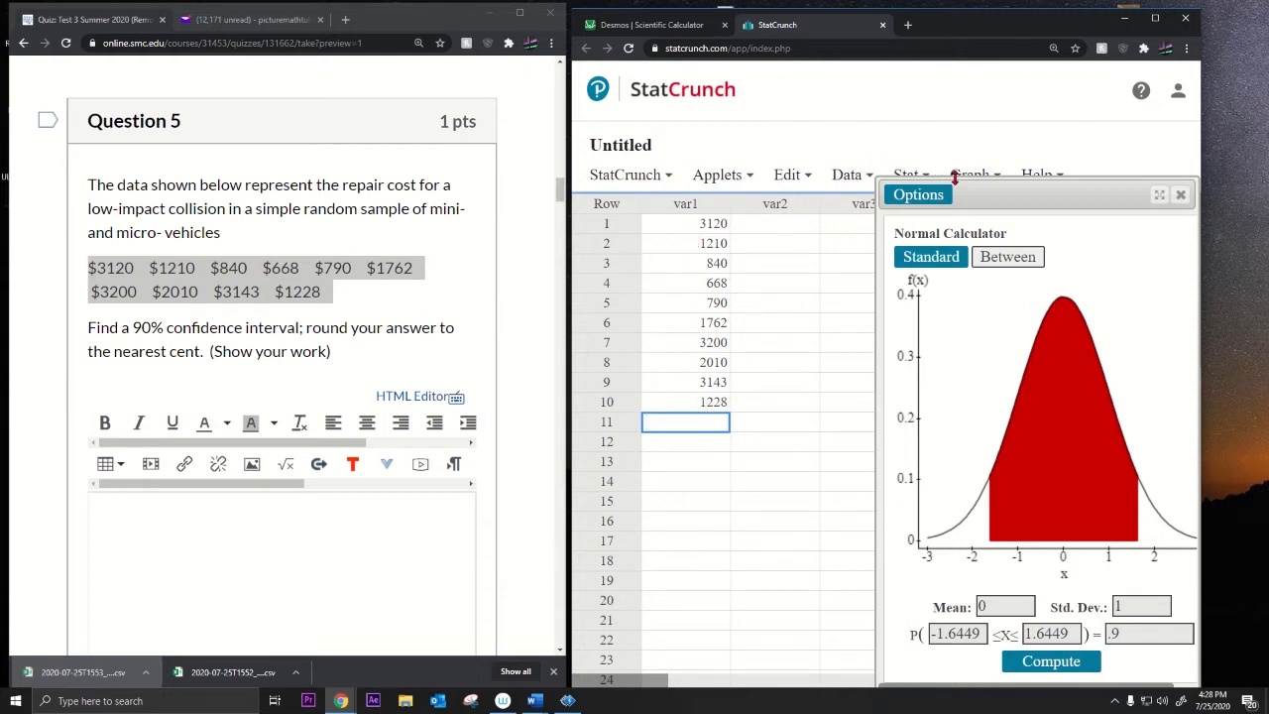
Step: Compute var1's mean (1797.1) and standard deviation (1024.6906) with column Summary Stats
left_click_drag(954, 176, 950, 219)
left_click(920, 175)
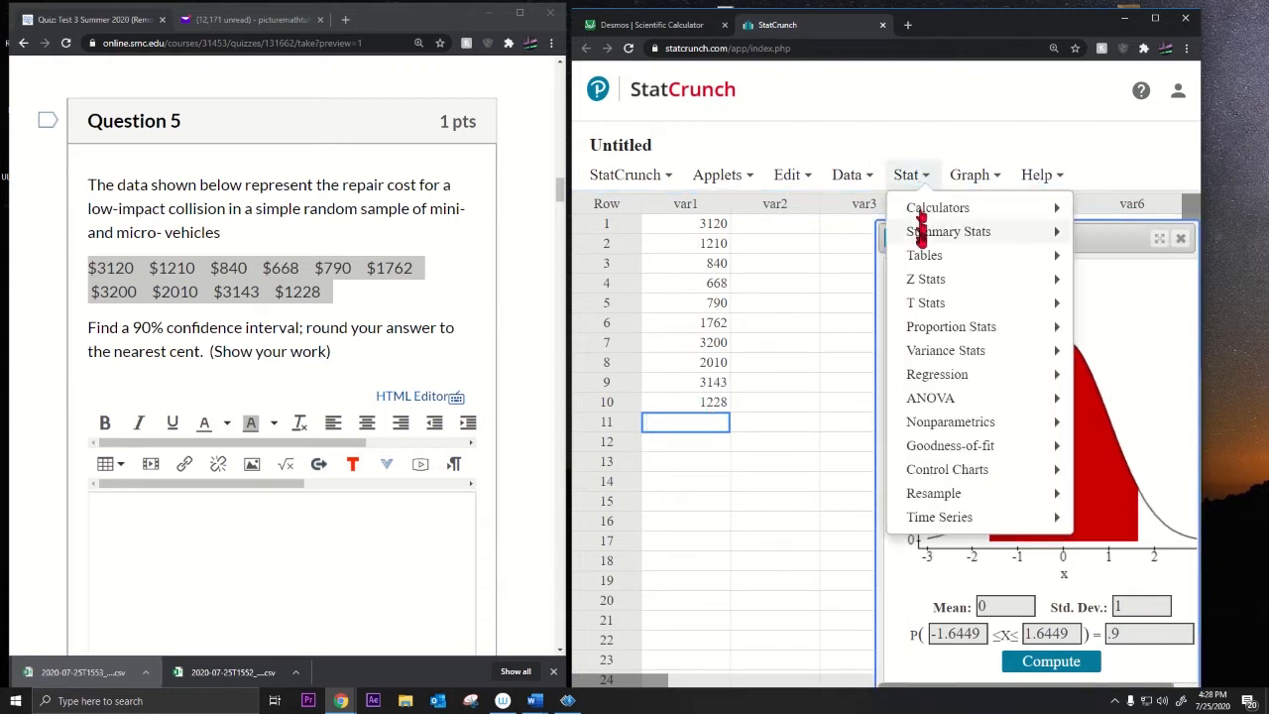
mouse_move(918, 236)
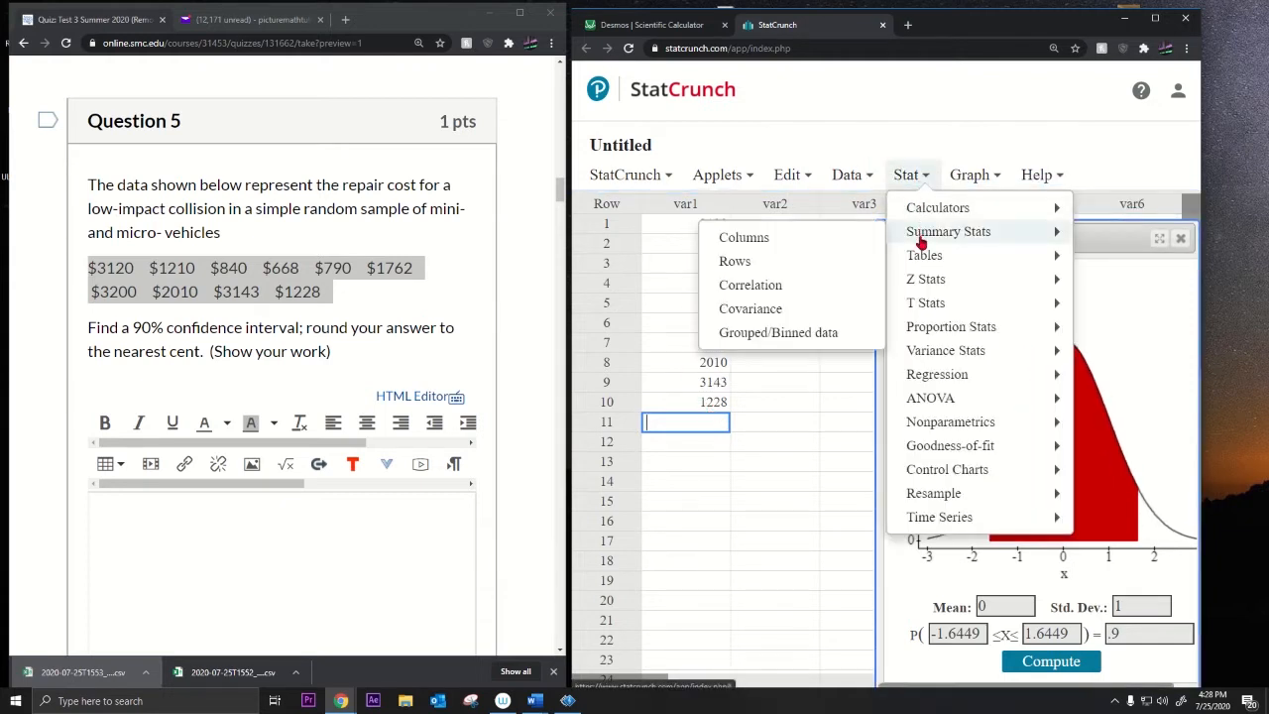
left_click(780, 241)
left_click(677, 132)
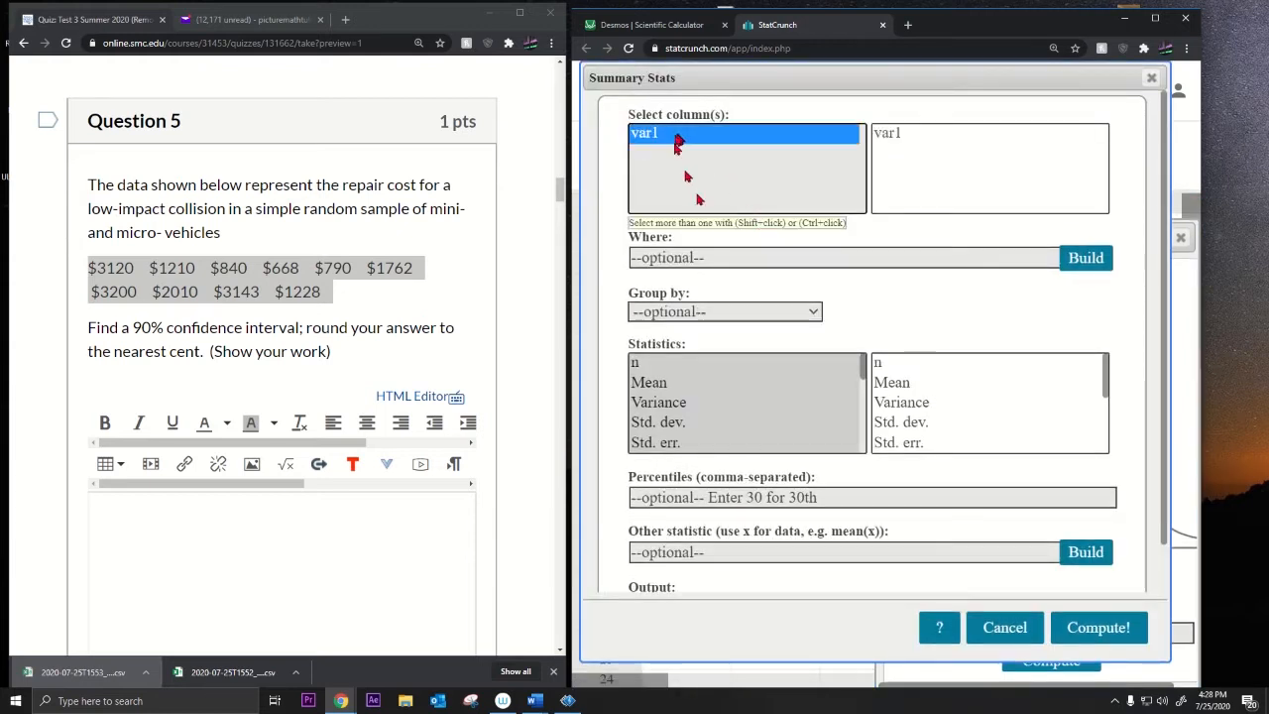
left_click(666, 387)
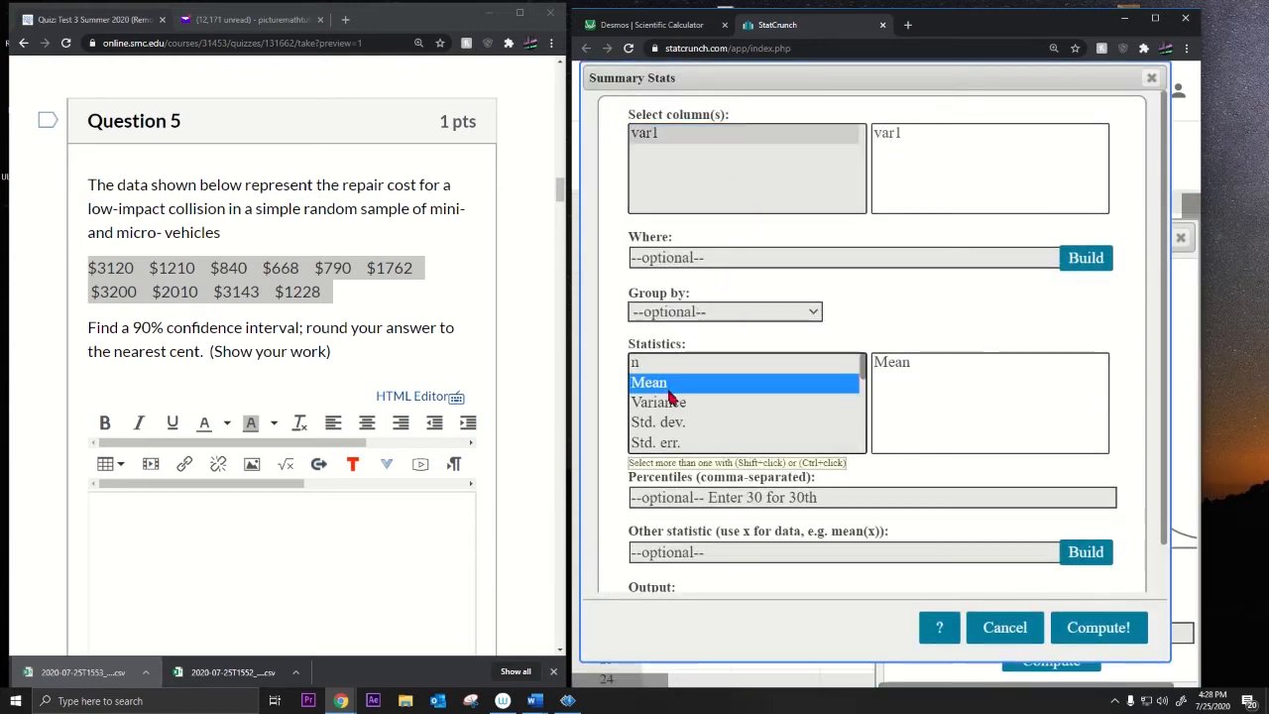
left_click(677, 424, "ctrl")
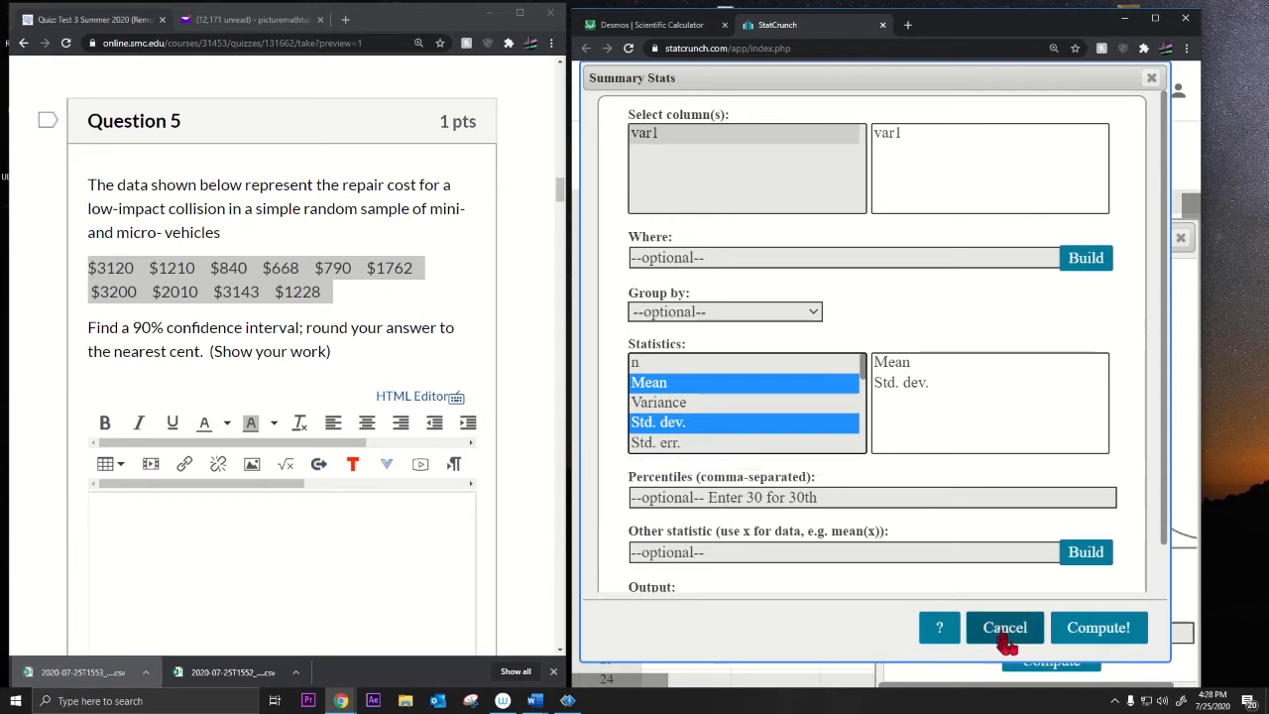
left_click(1091, 625)
left_click_drag(1005, 219, 1021, 430)
Step: Commit the proportion standard-error expression and start a new Desmos line named lower
left_click_drag(649, 25, 332, 92)
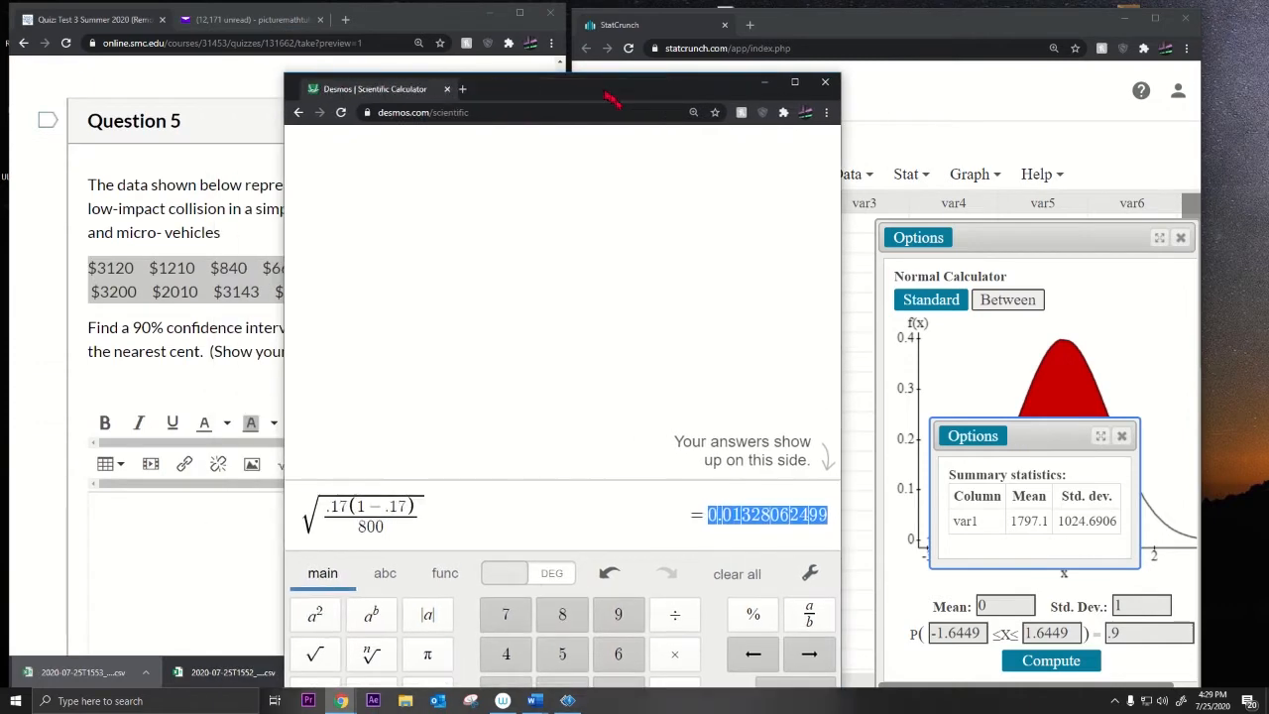
left_click(517, 512)
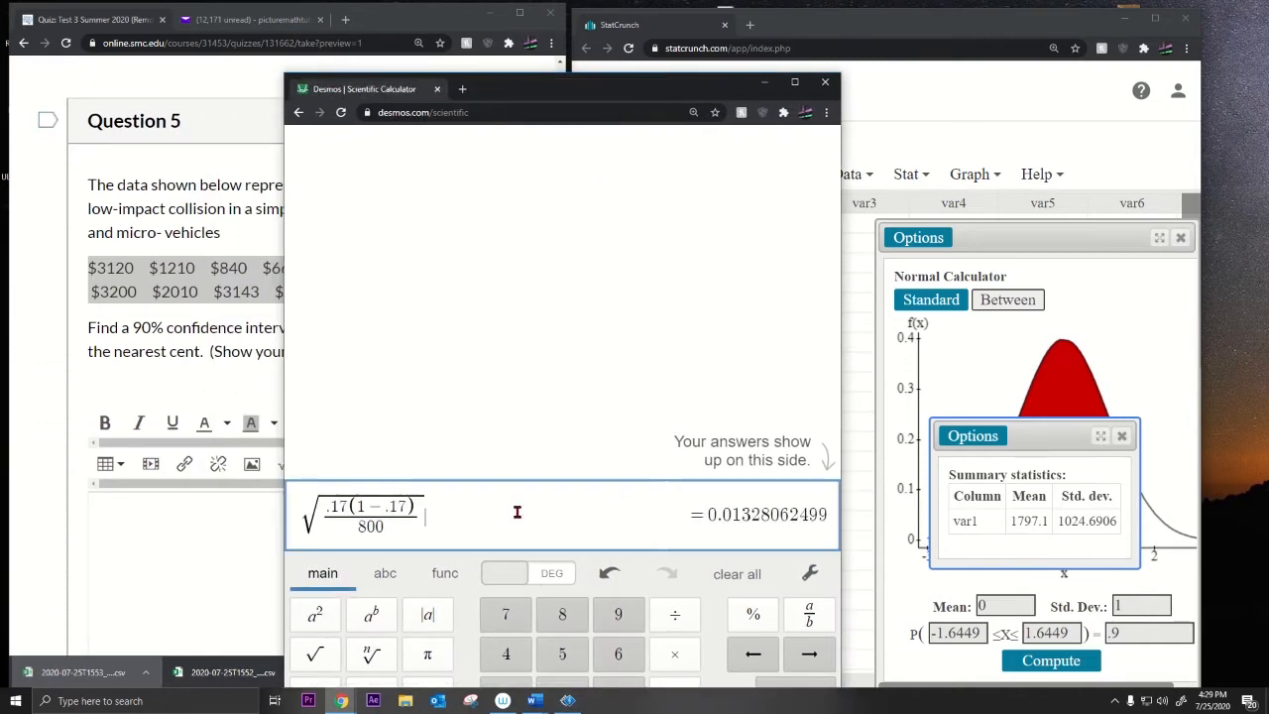
key("Return")
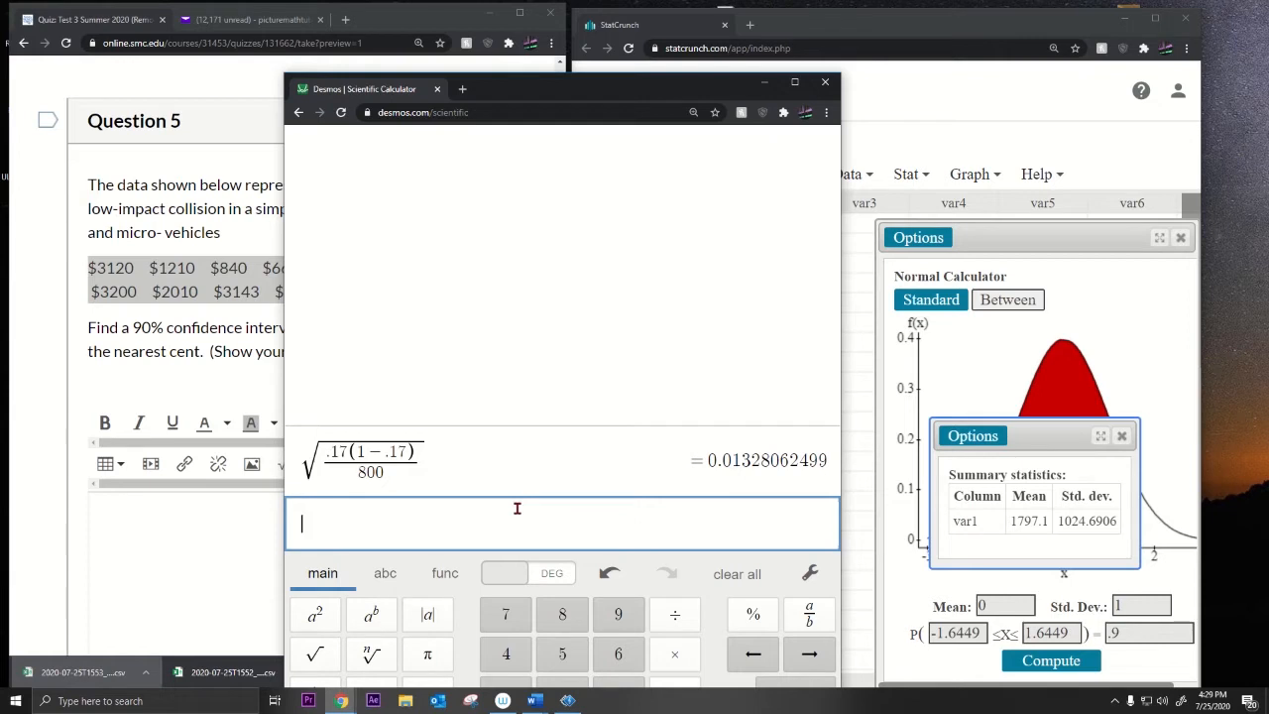
left_click_drag(280, 317, 391, 329)
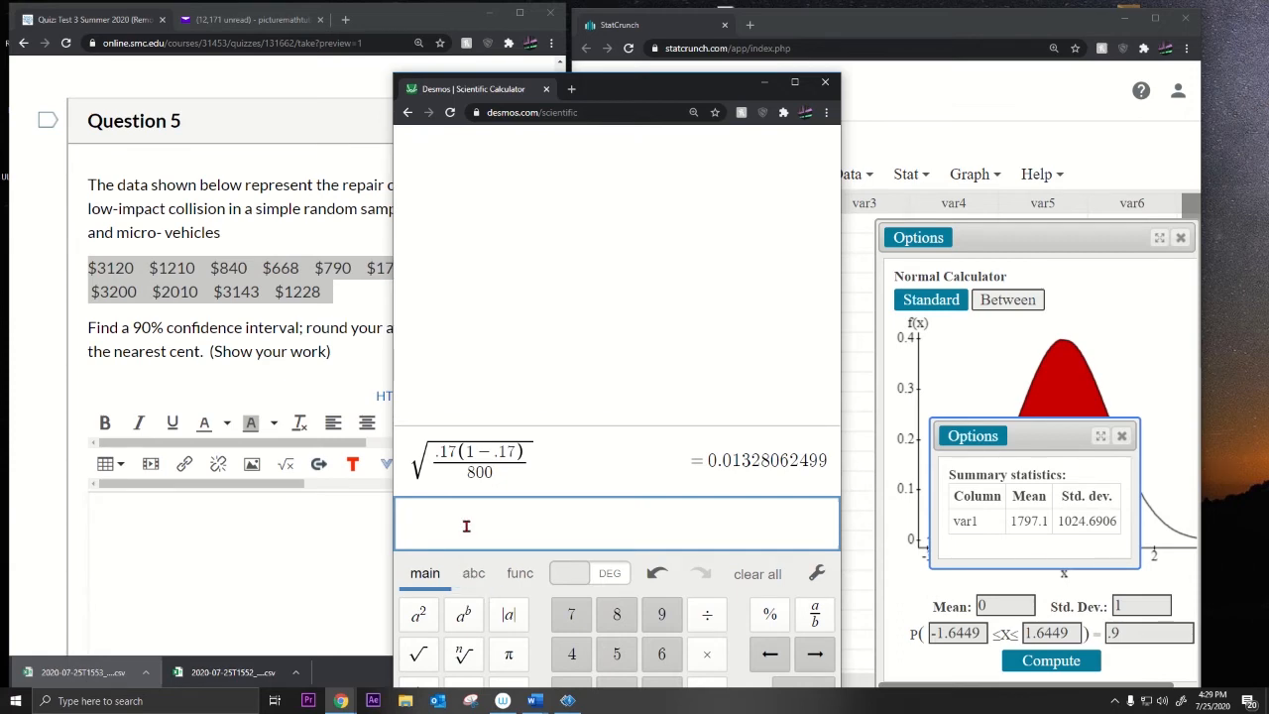
type("lower = 1797.1 −")
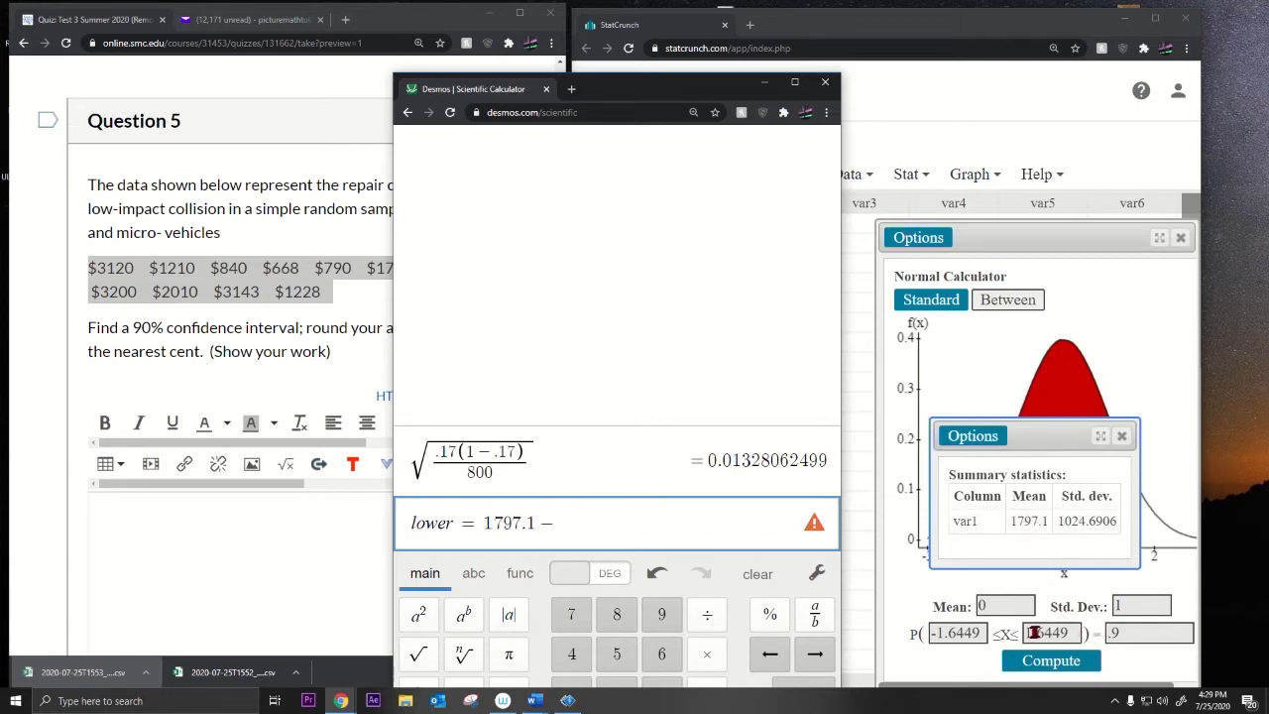
Step: Continue lower = 1797.1 − 1.6449 · with an empty fraction, copying 1.6449 from StatCrunch
left_click_drag(1026, 632, 1073, 632)
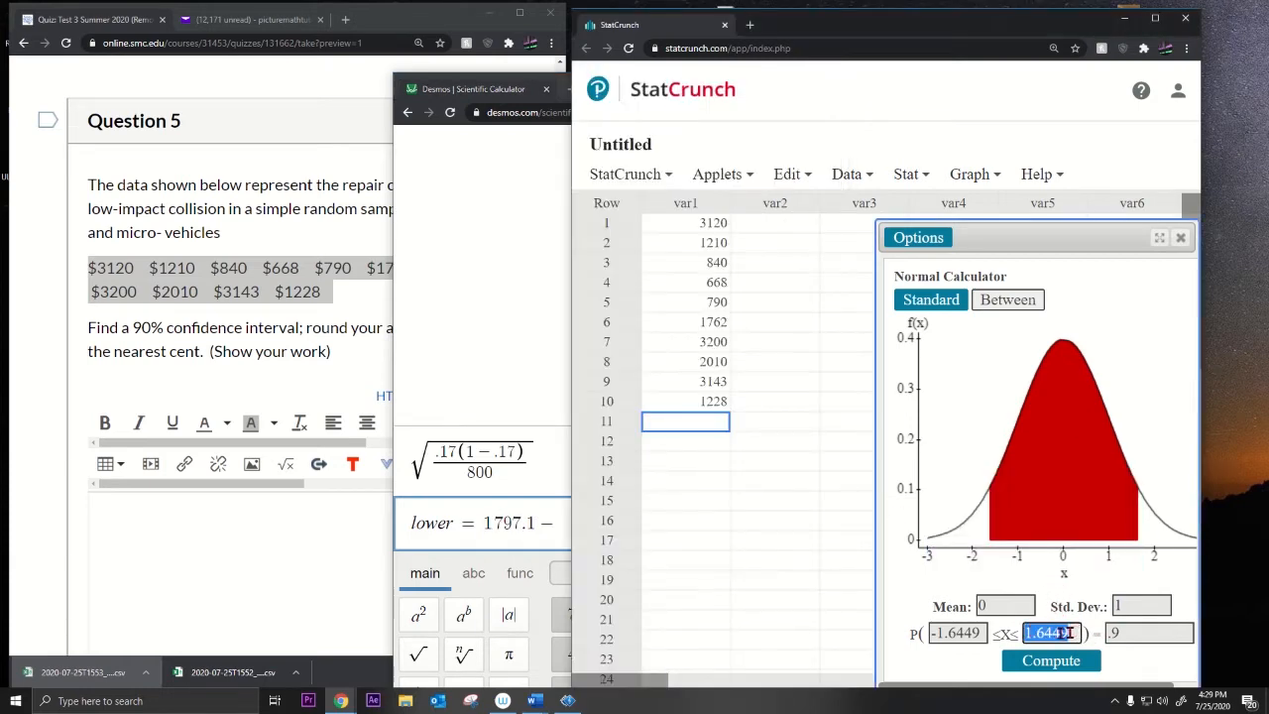
key("ctrl+c")
left_click(567, 523)
key("ctrl+v")
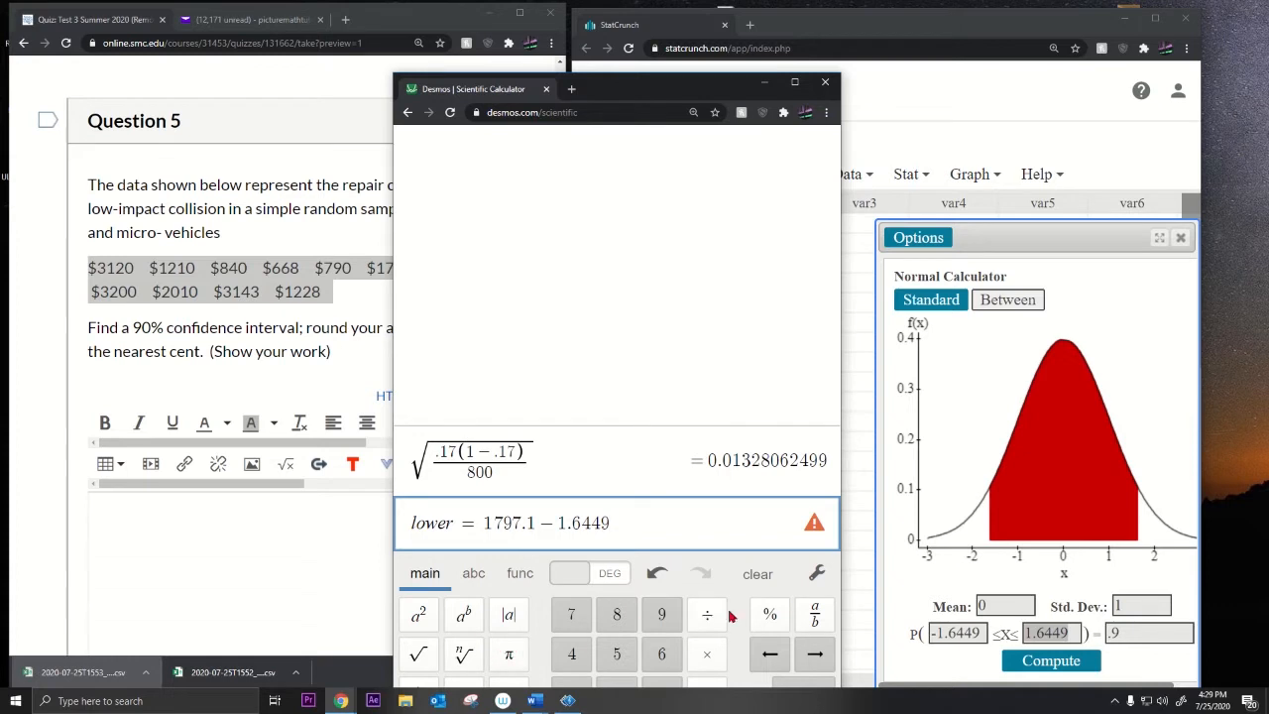
left_click(706, 653)
left_click(814, 616)
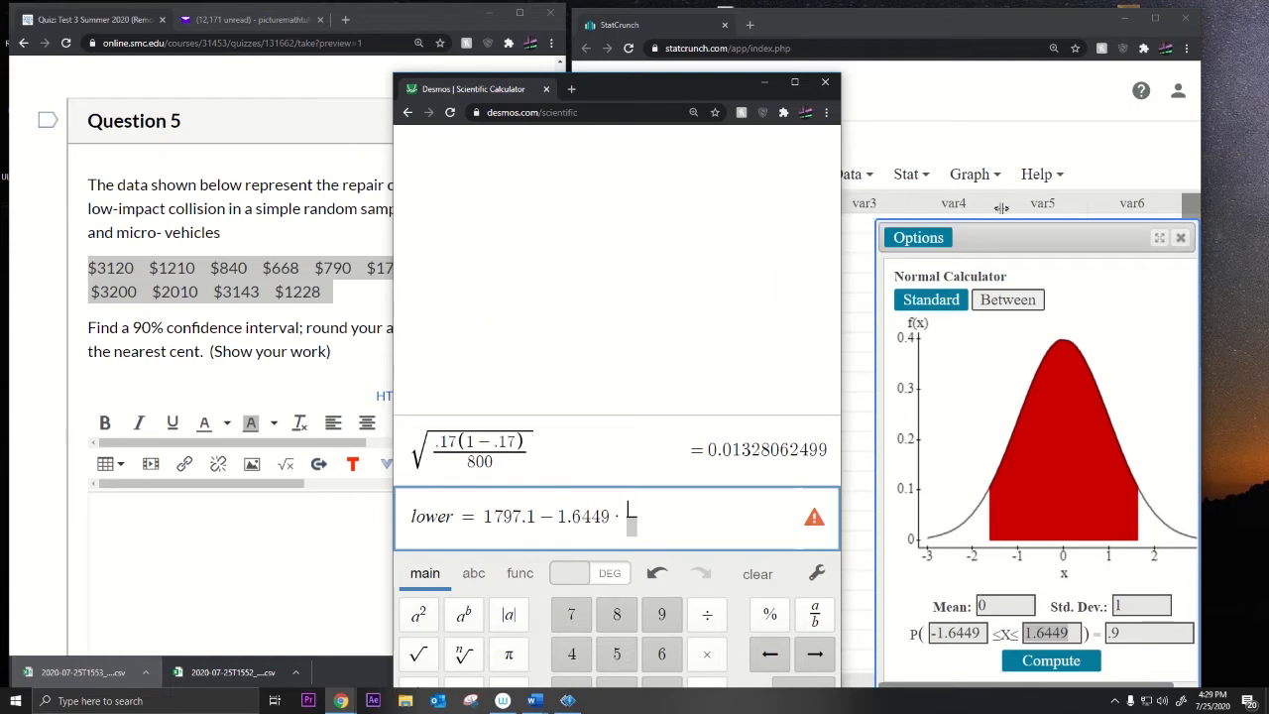
Step: Fill the fraction with 1024.6906 over √10 and commit the lower-bound expression
left_click_drag(1038, 227, 1039, 168)
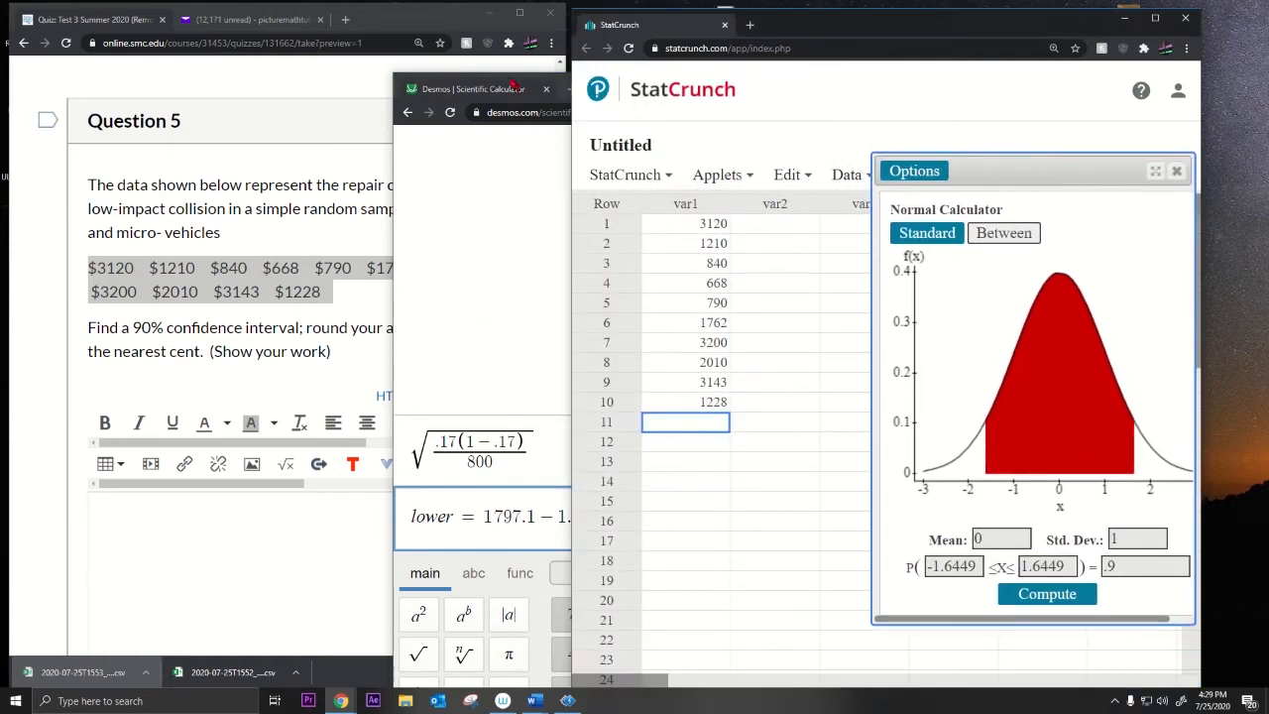
left_click_drag(494, 89, 218, 76)
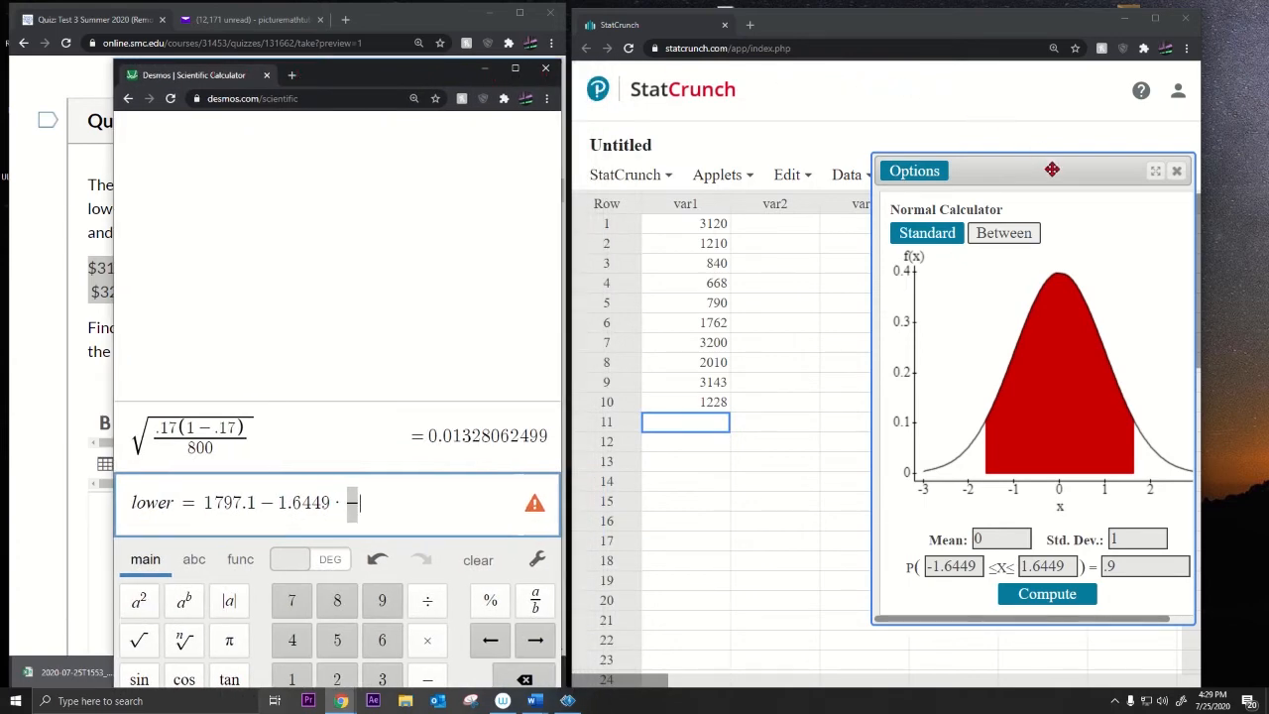
left_click_drag(1048, 162, 807, 229)
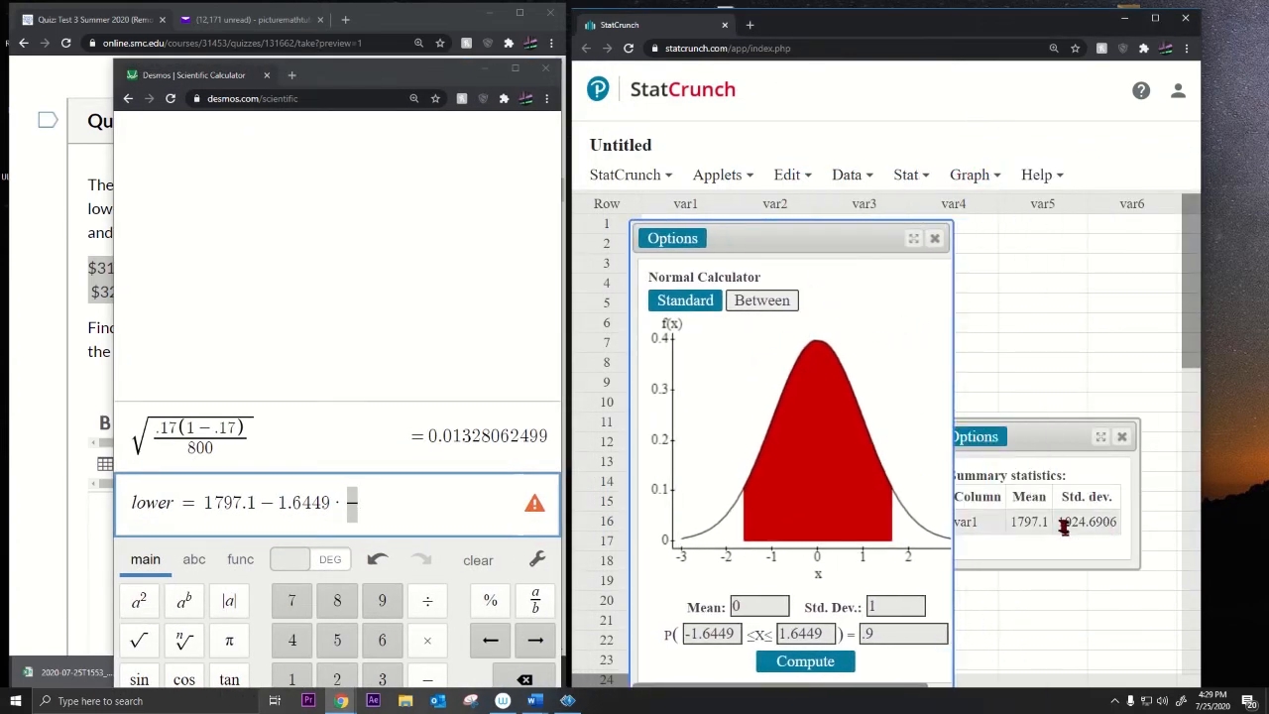
left_click_drag(1057, 521, 1124, 521)
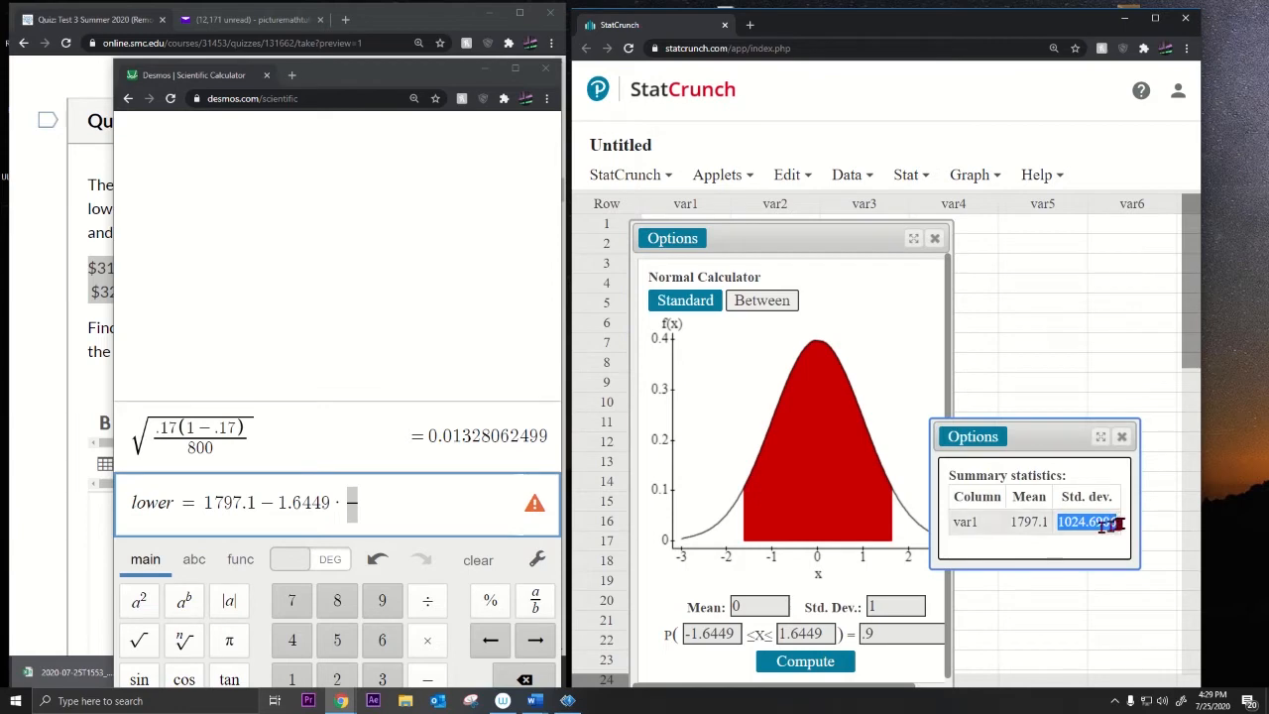
left_click(346, 495)
key("ctrl+v")
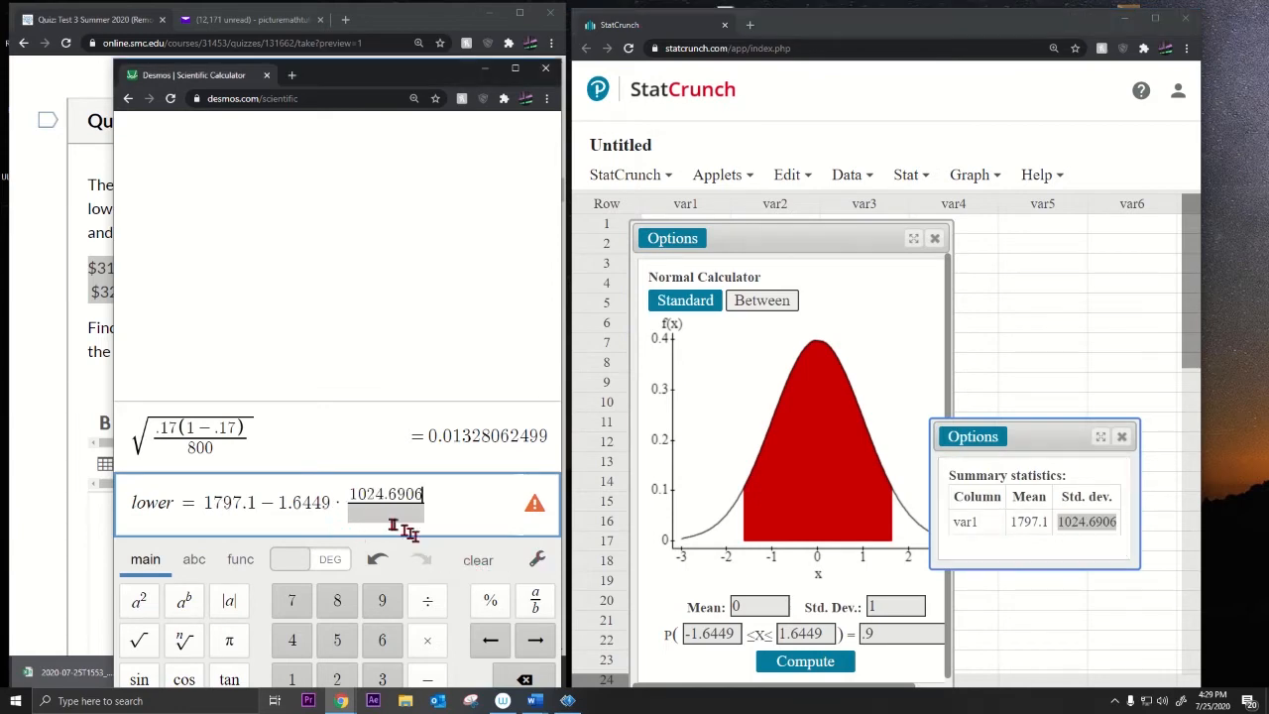
left_click(139, 639)
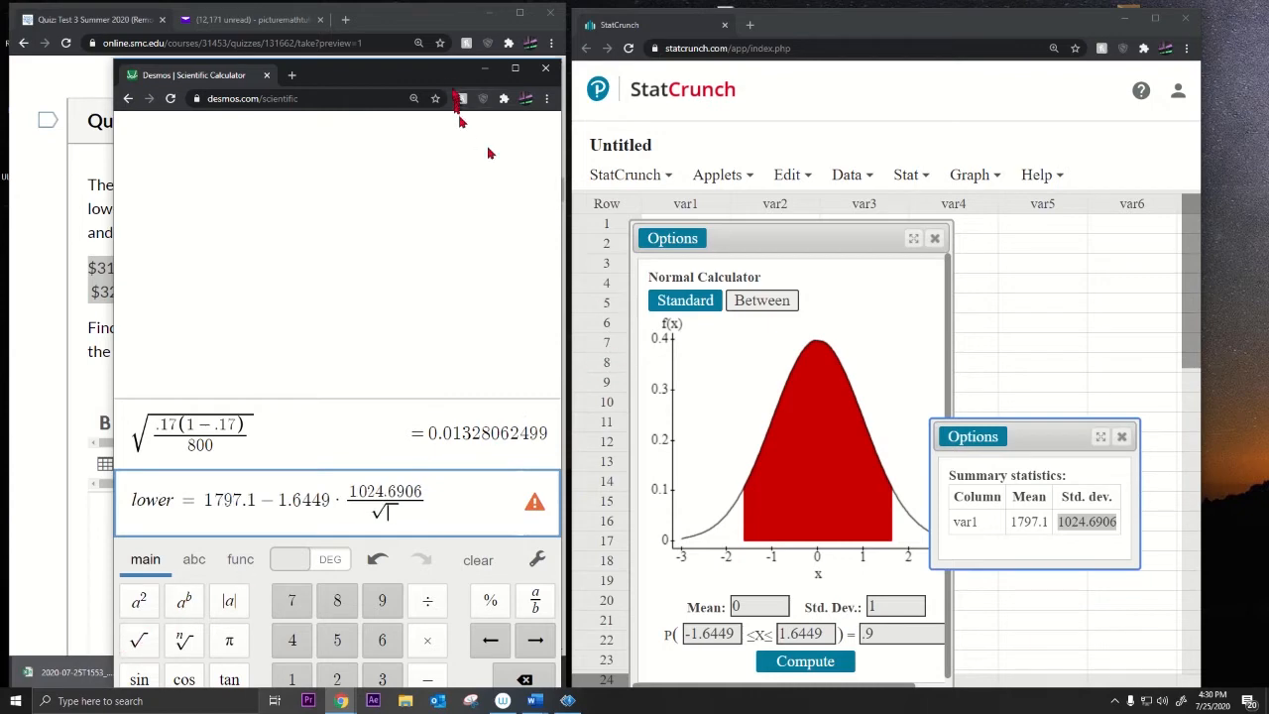
type("1")
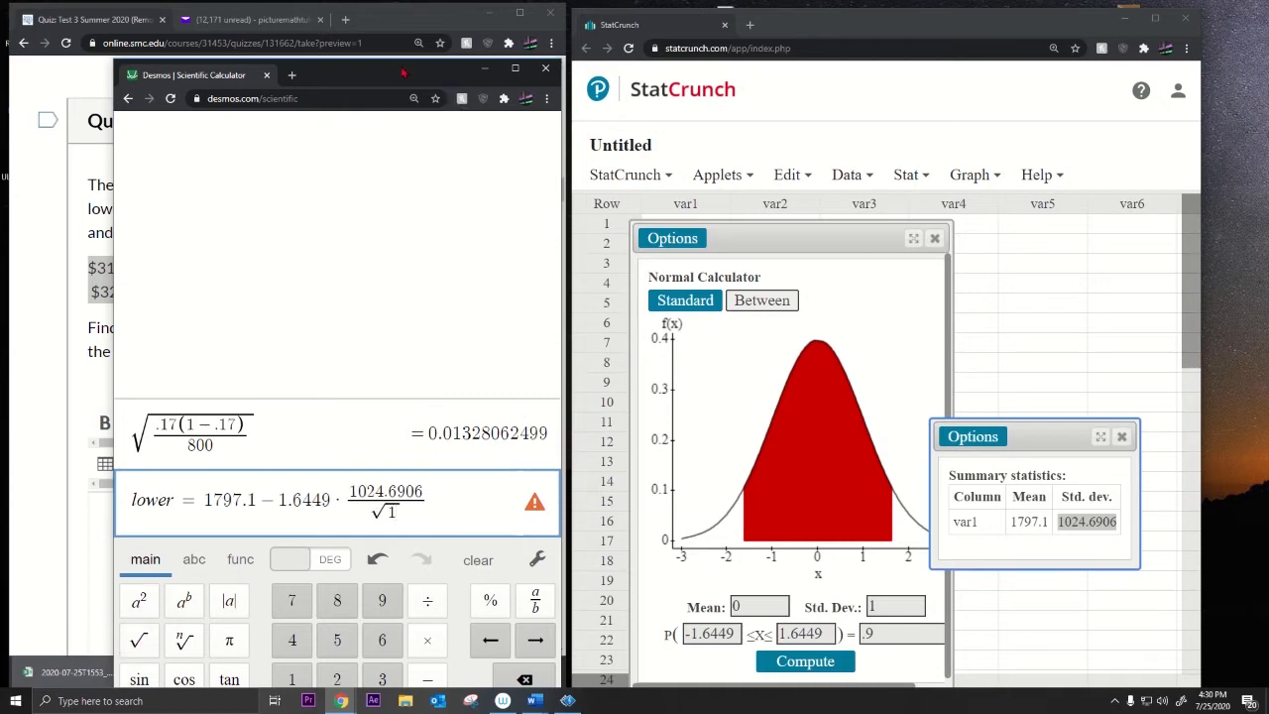
type("0")
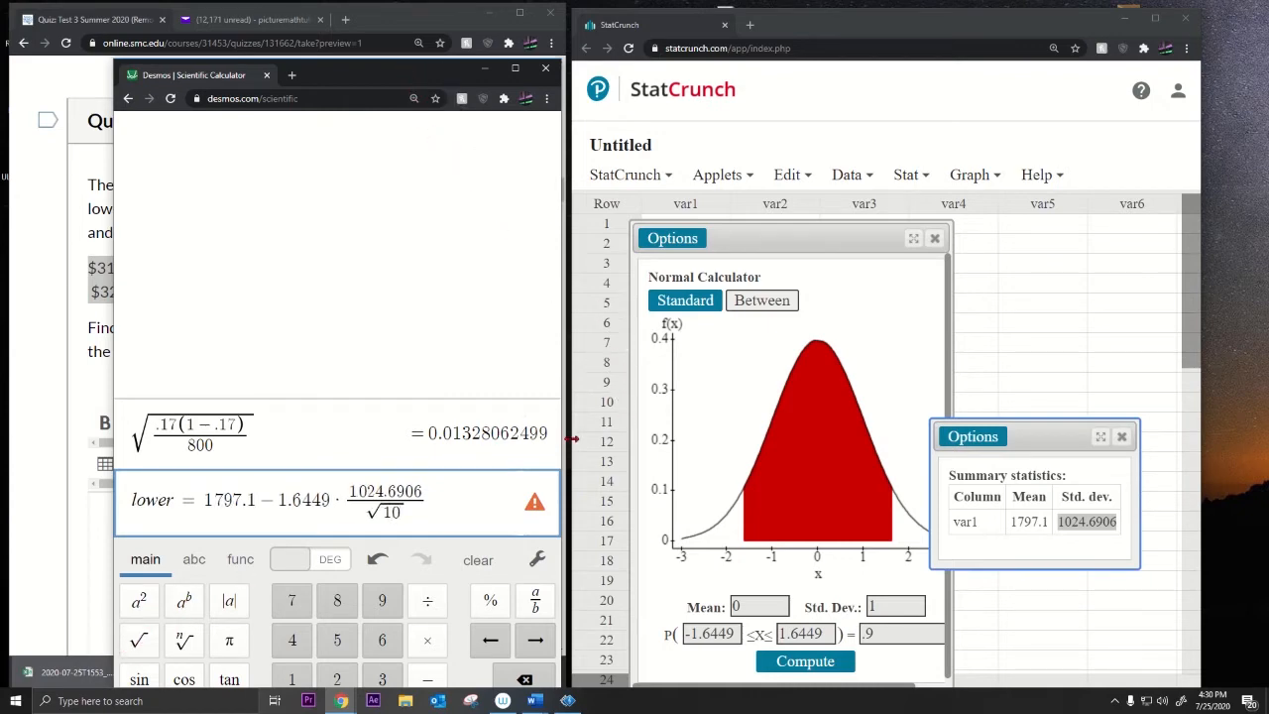
key("Return")
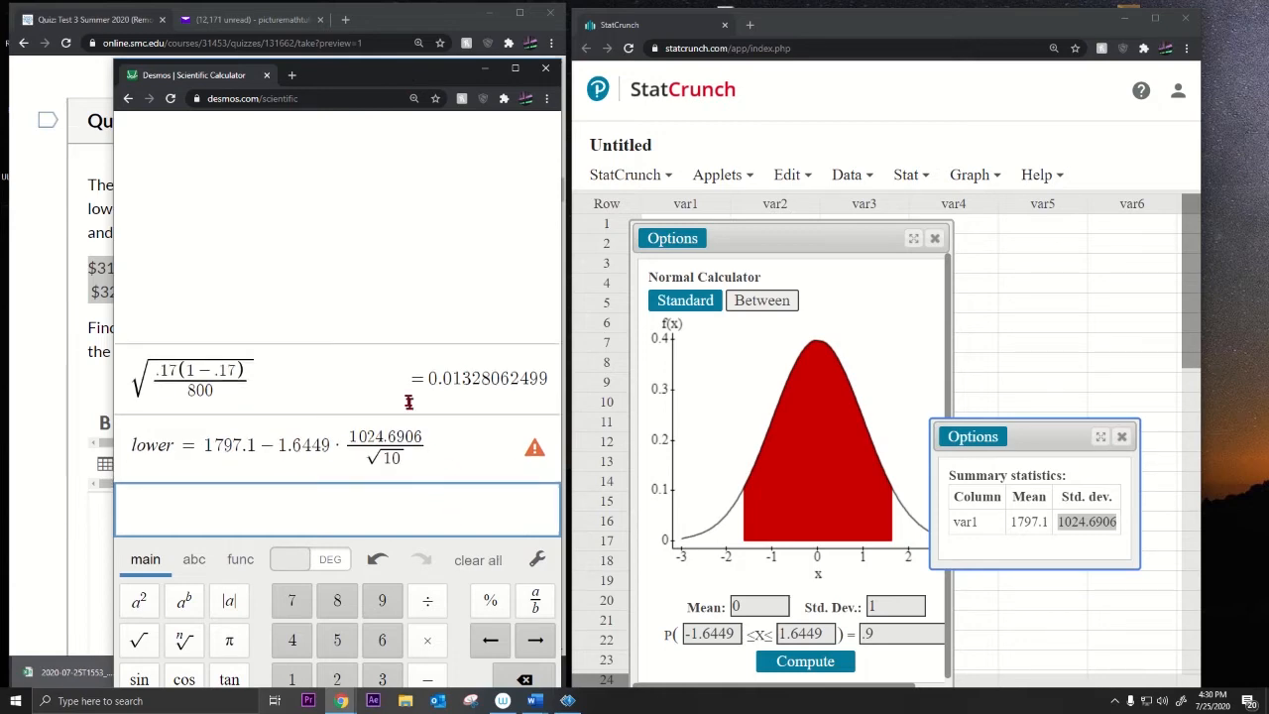
Step: Paste the lower-bound formula on a new line to evaluate it as 1264.09381
left_click_drag(430, 451, 211, 446)
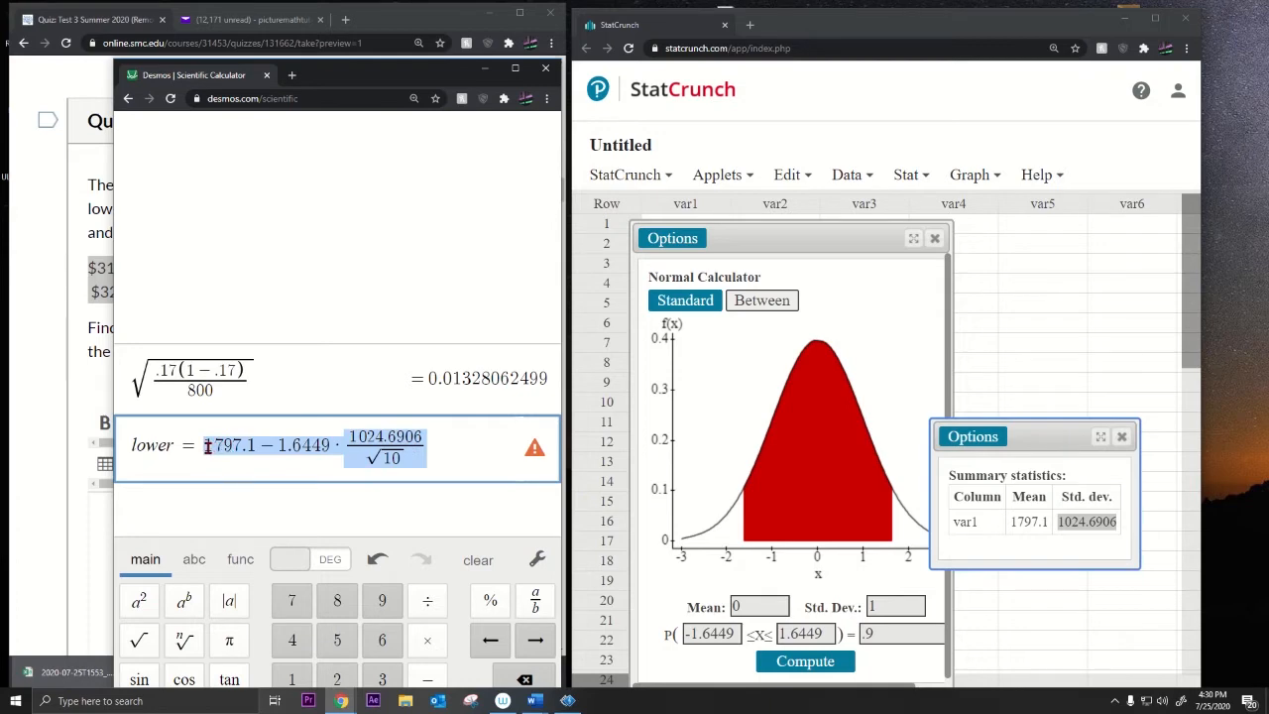
left_click(202, 510)
key("ctrl+v")
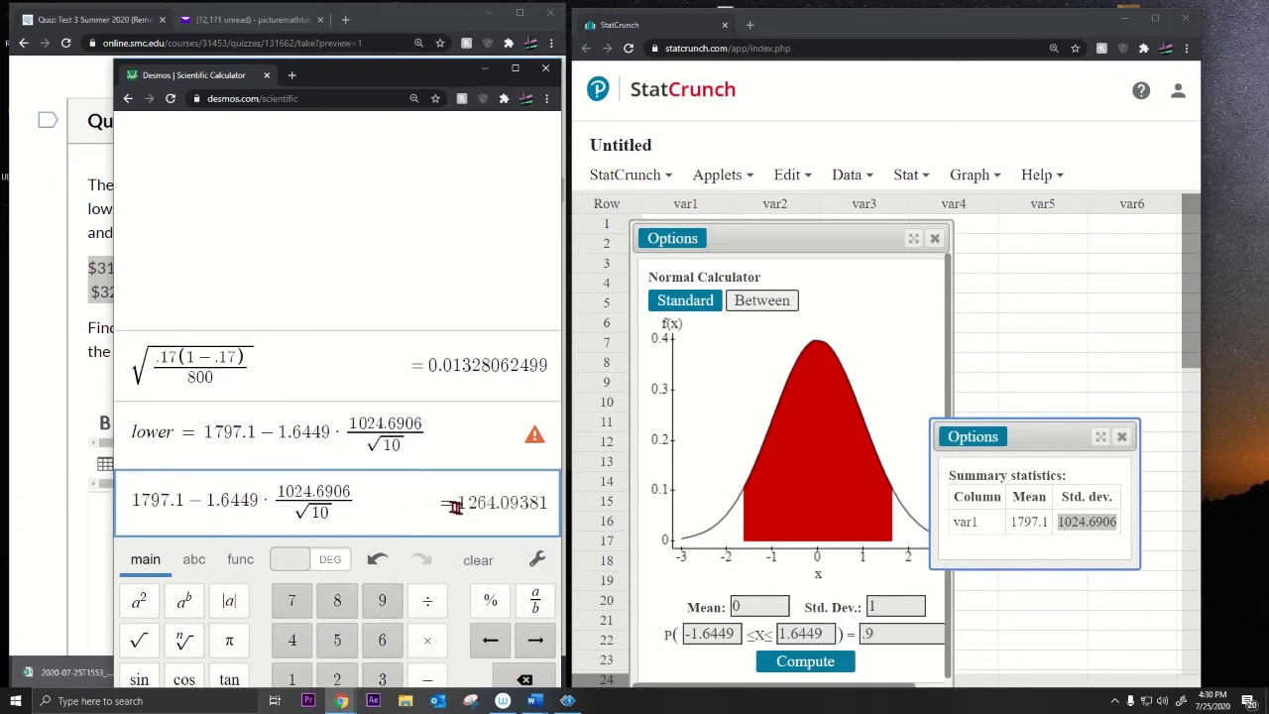
left_click_drag(458, 503, 518, 502)
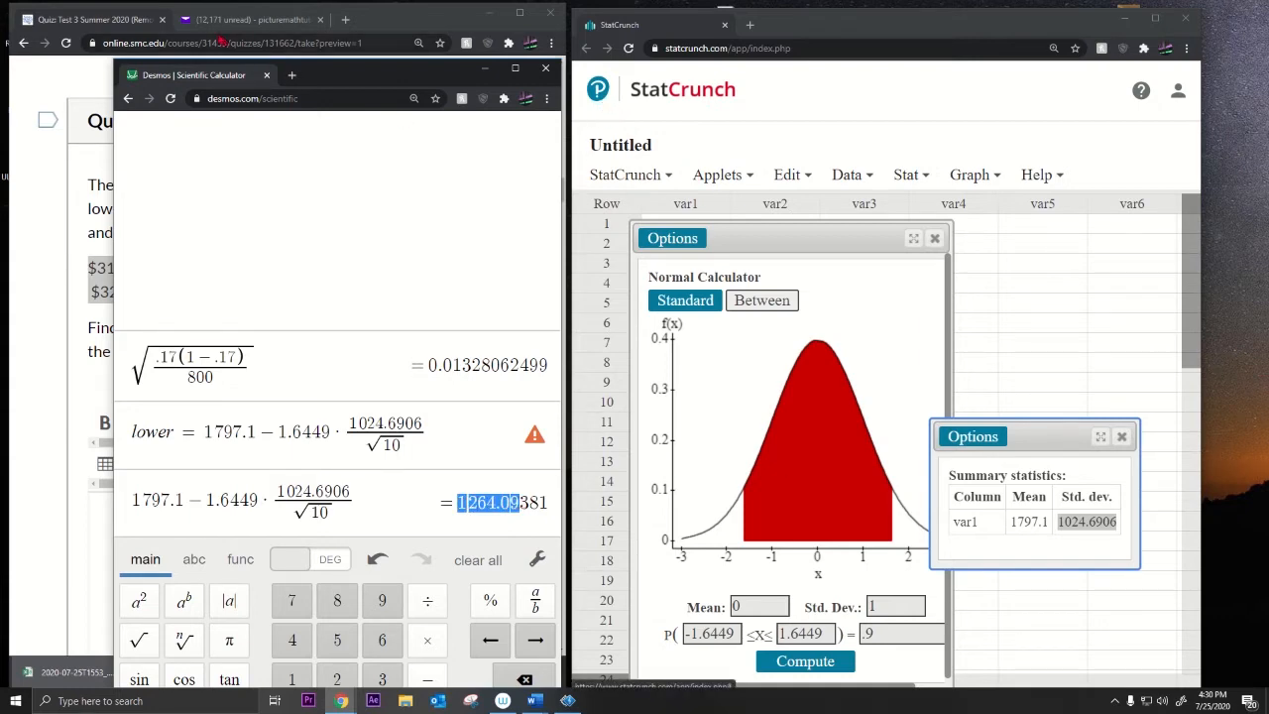
Step: Rearrange the windows to review the quiz question's sample data, then close the normal calculator
left_click_drag(352, 84, 474, 69)
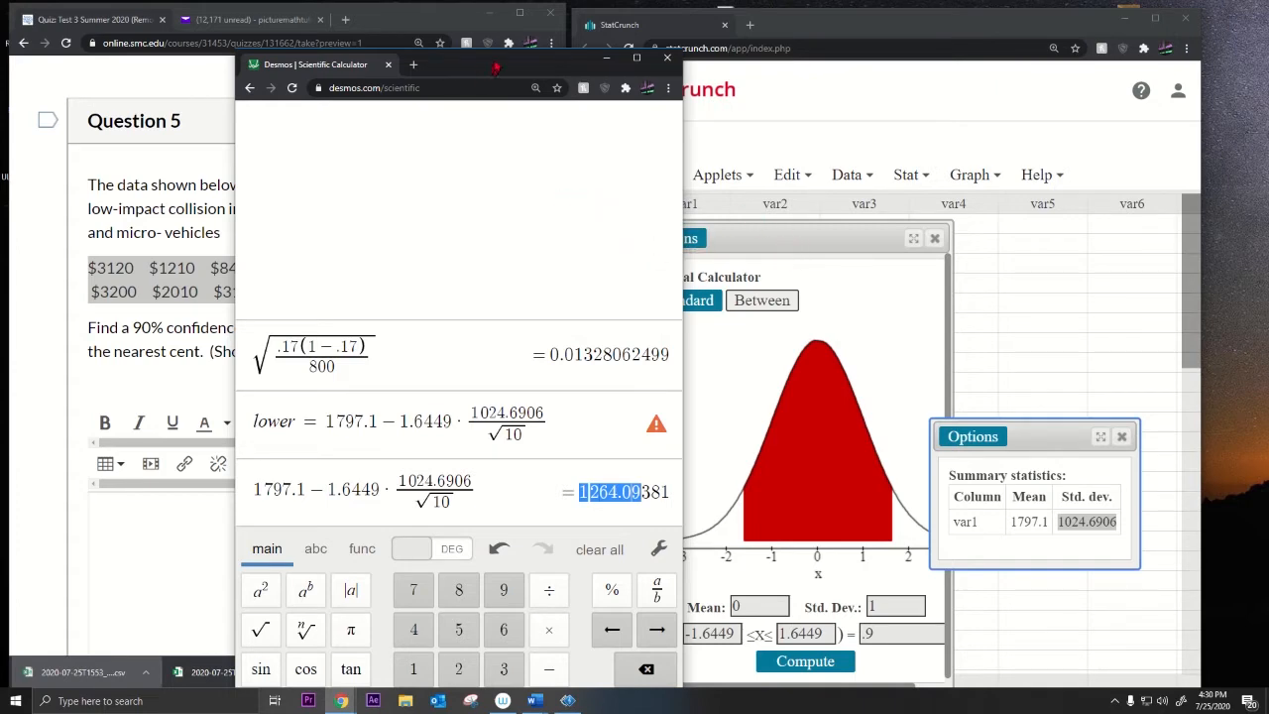
left_click_drag(496, 67, 424, 41)
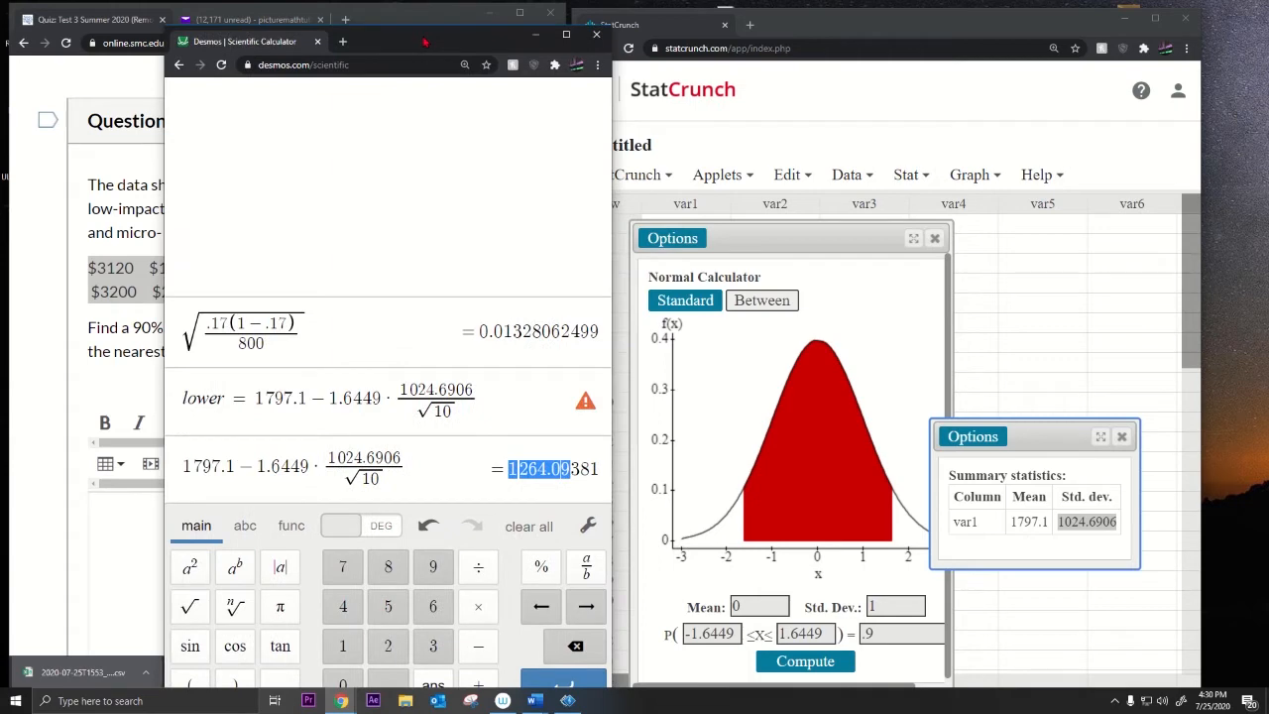
left_click_drag(734, 240, 720, 138)
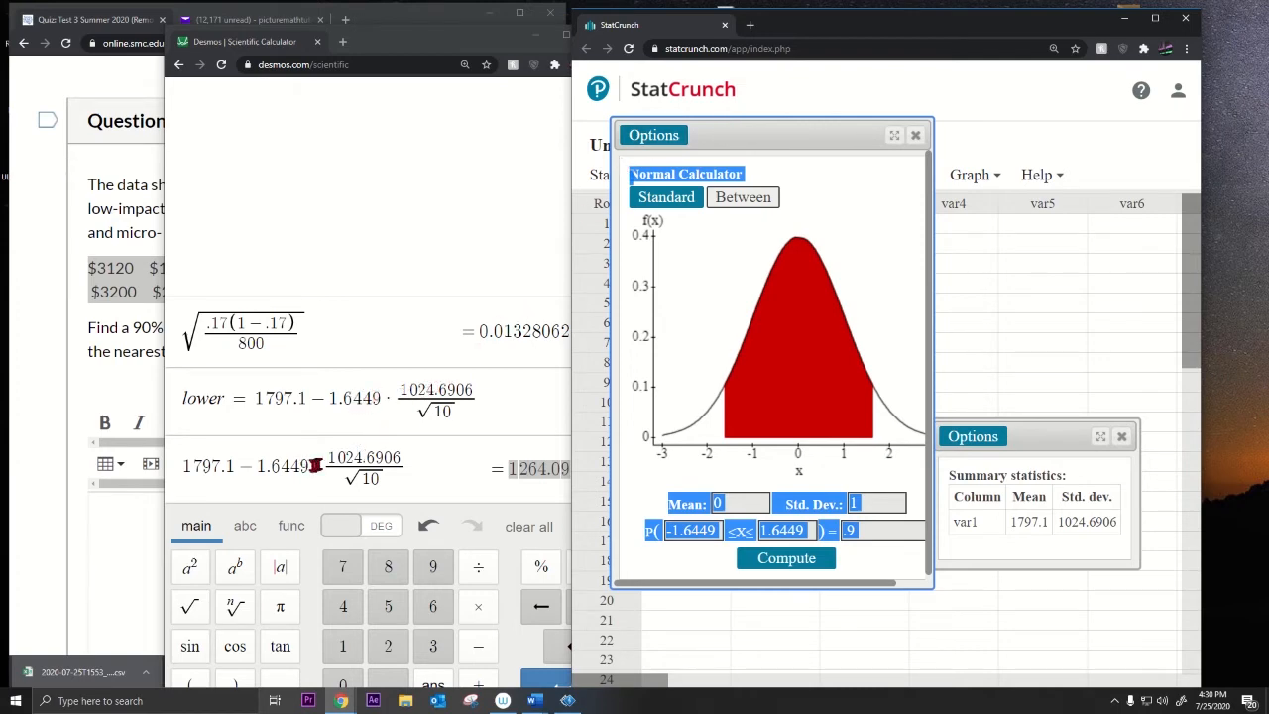
left_click_drag(309, 466, 261, 467)
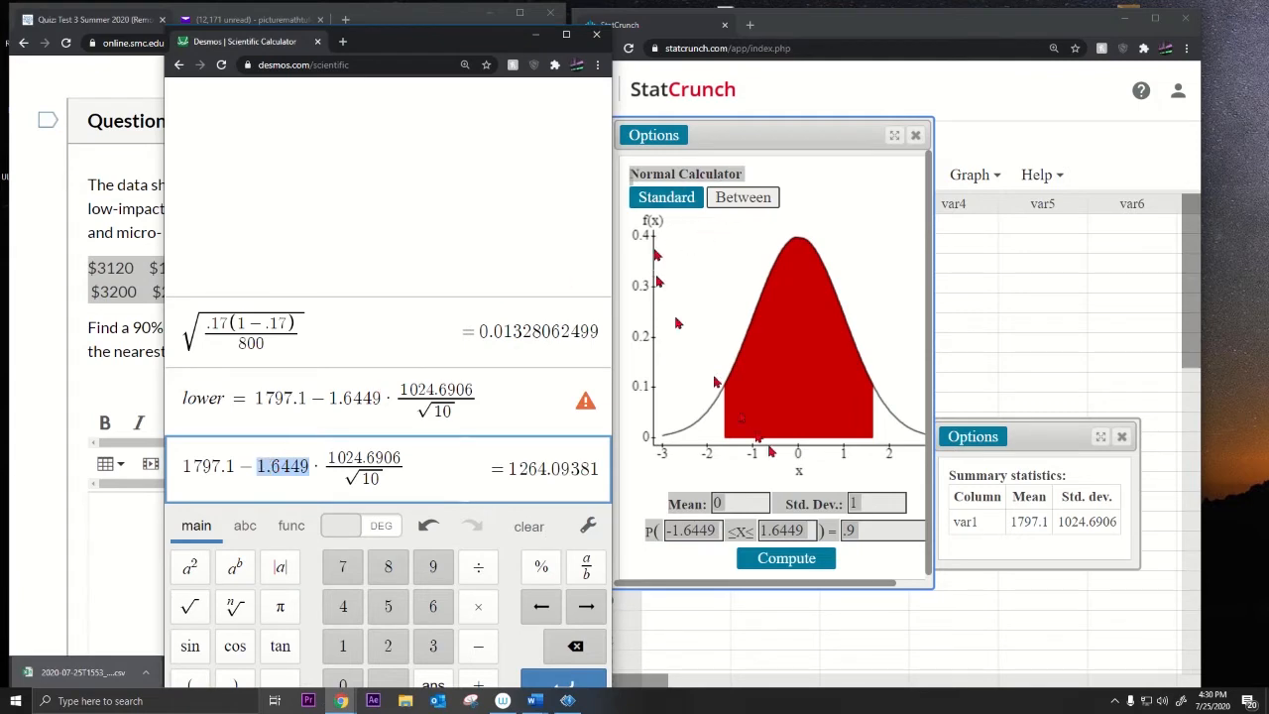
left_click(807, 520)
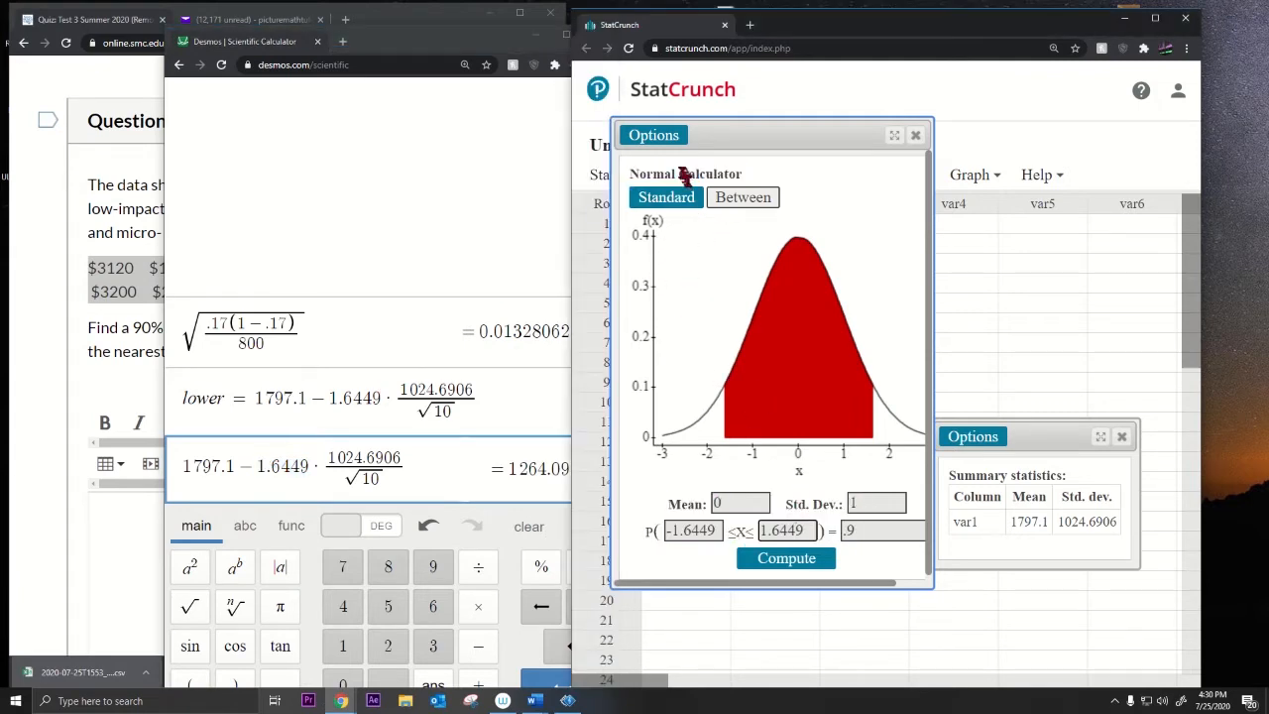
left_click_drag(681, 173, 750, 175)
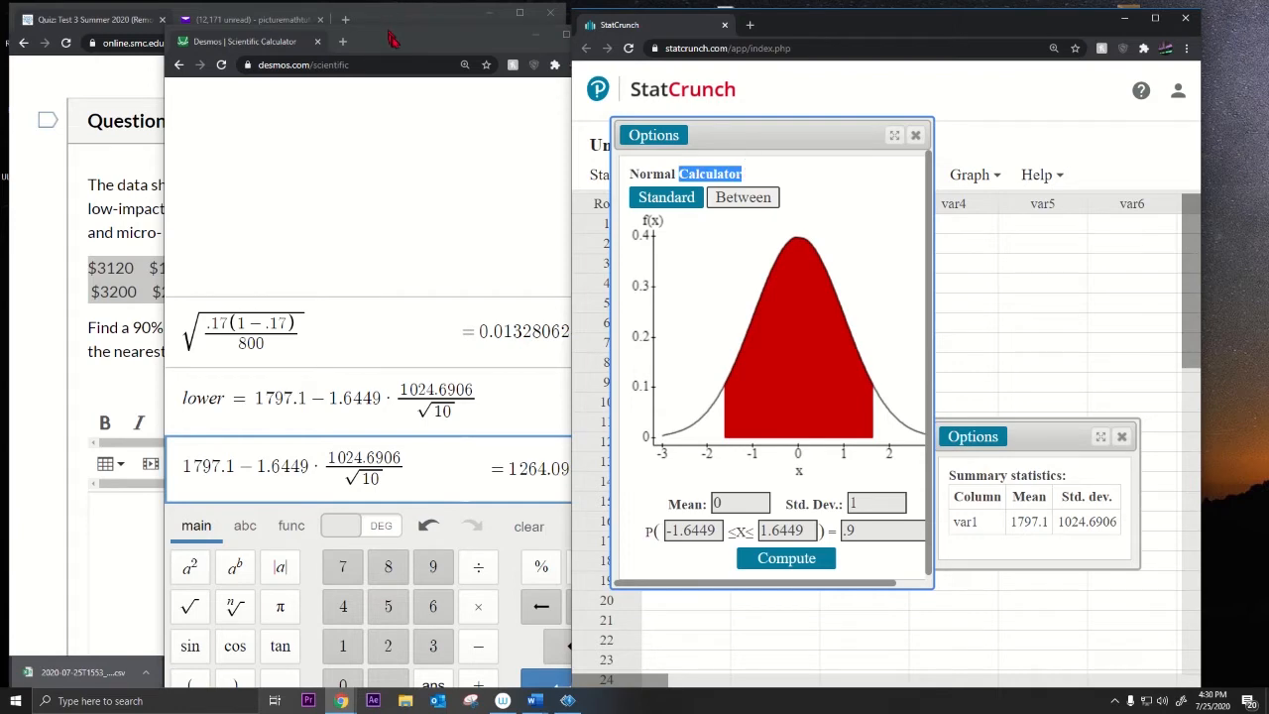
left_click_drag(392, 39, 706, 49)
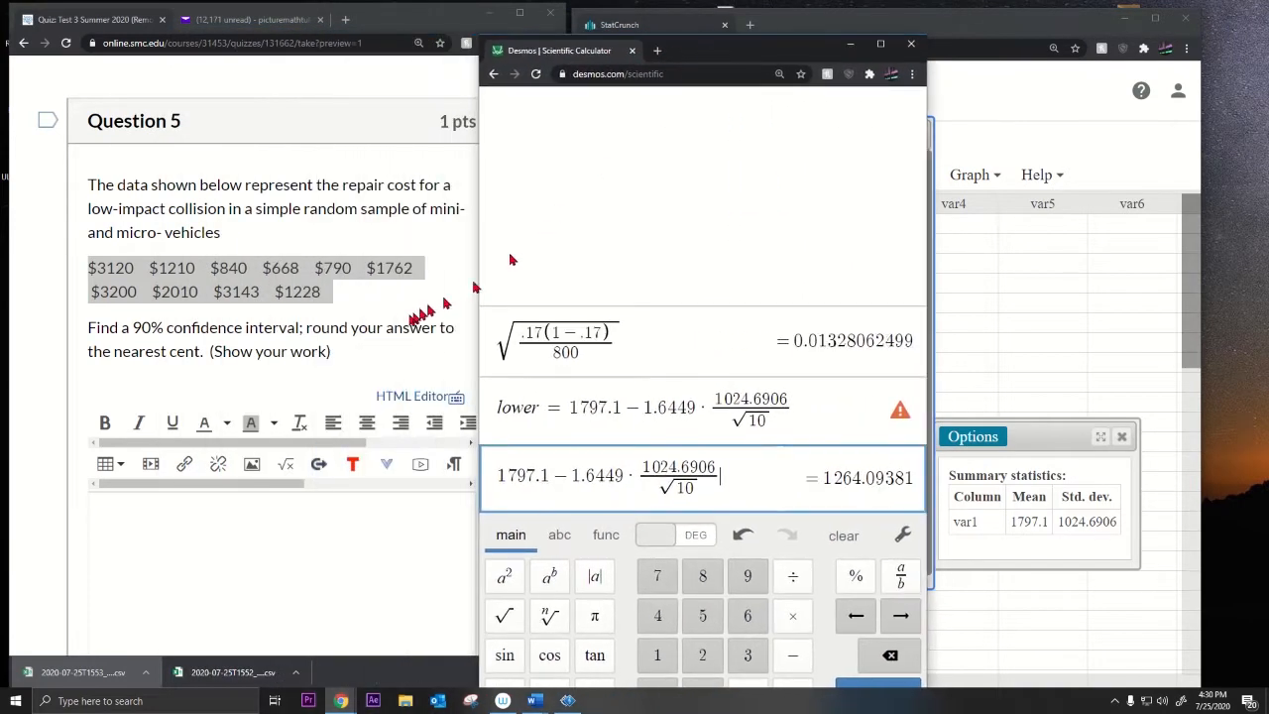
left_click(330, 297)
left_click_drag(334, 290, 86, 275)
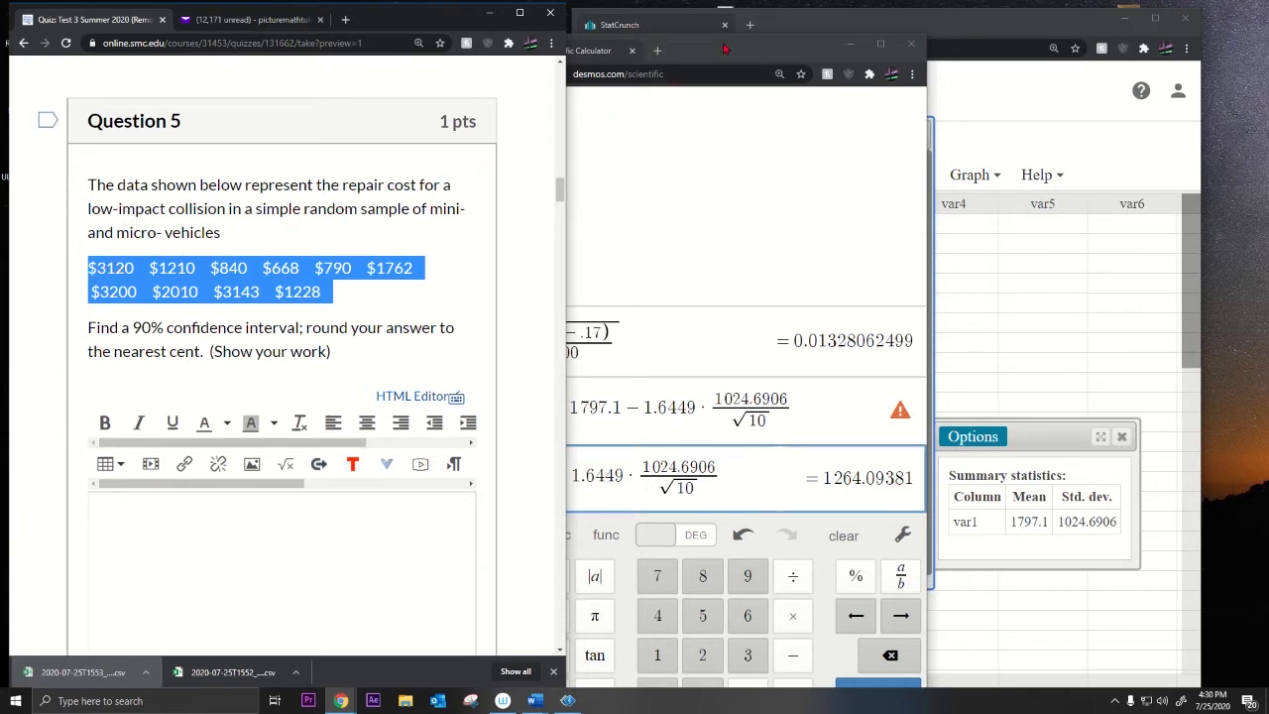
left_click_drag(723, 48, 383, 42)
left_click(902, 137)
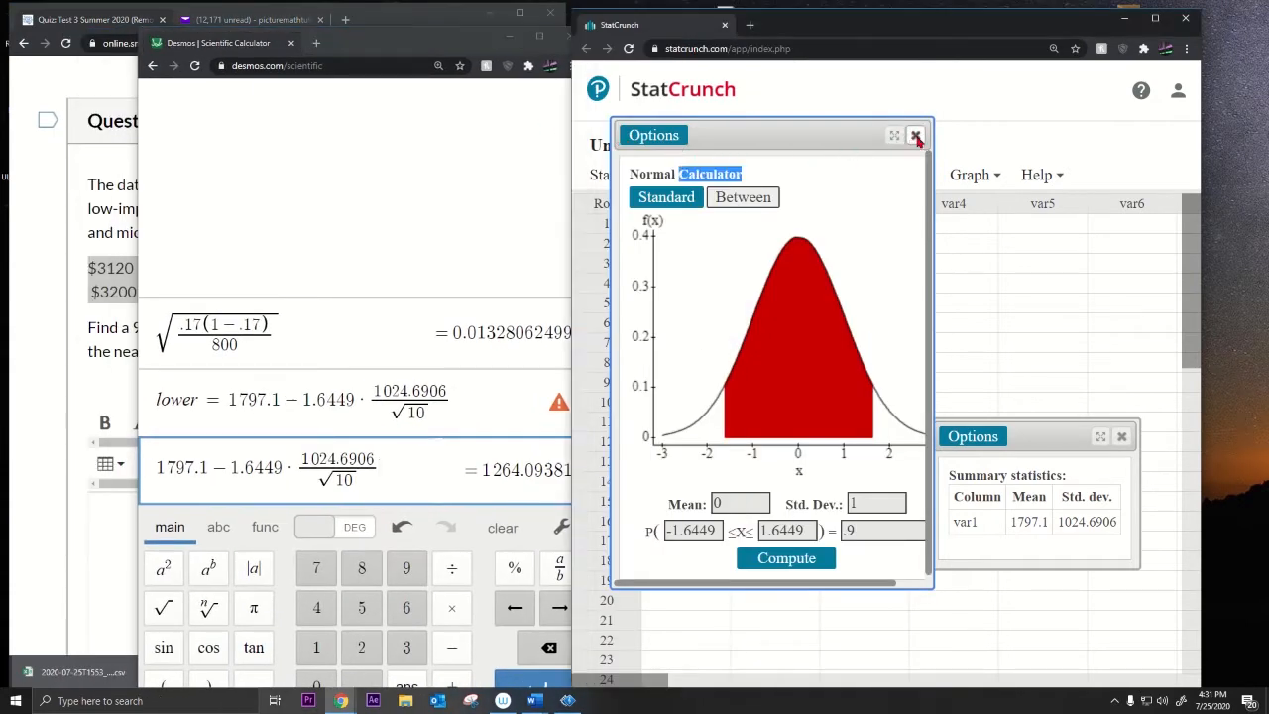
Step: Find the t critical value 1.8331 for a central 0.9 area with 9 degrees of freedom
left_click(909, 175)
mouse_move(927, 211)
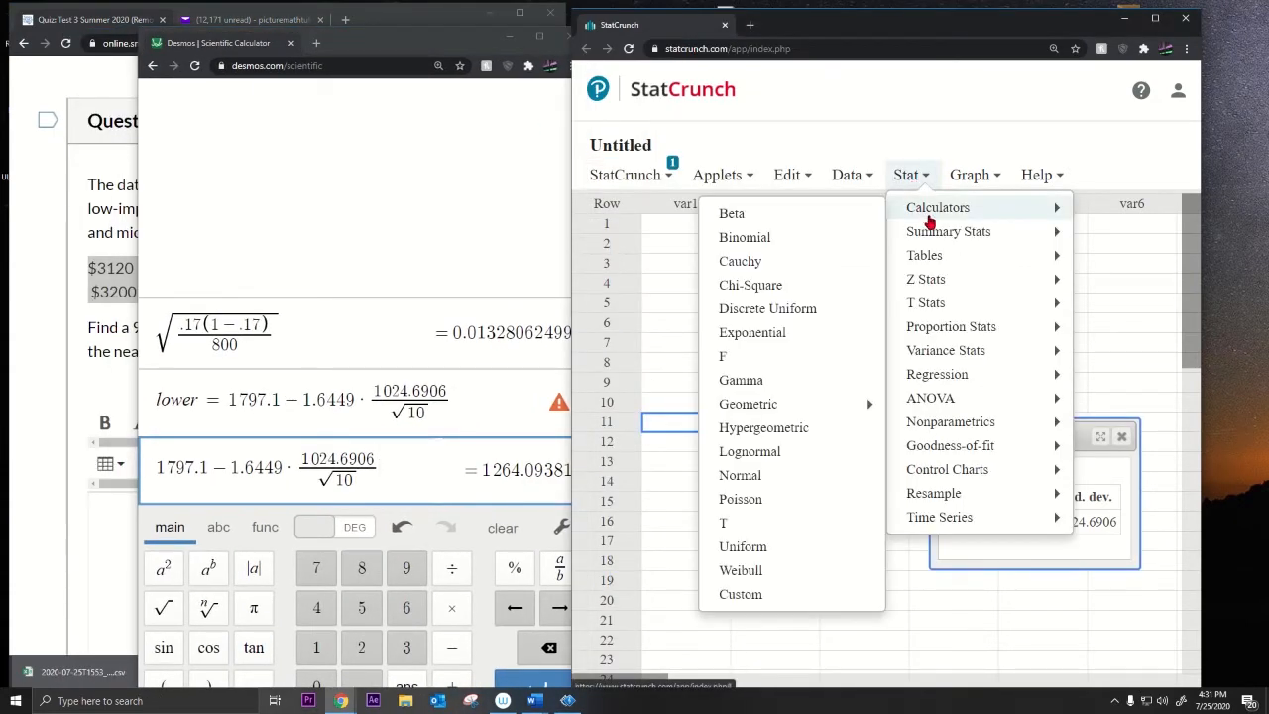
left_click(749, 512)
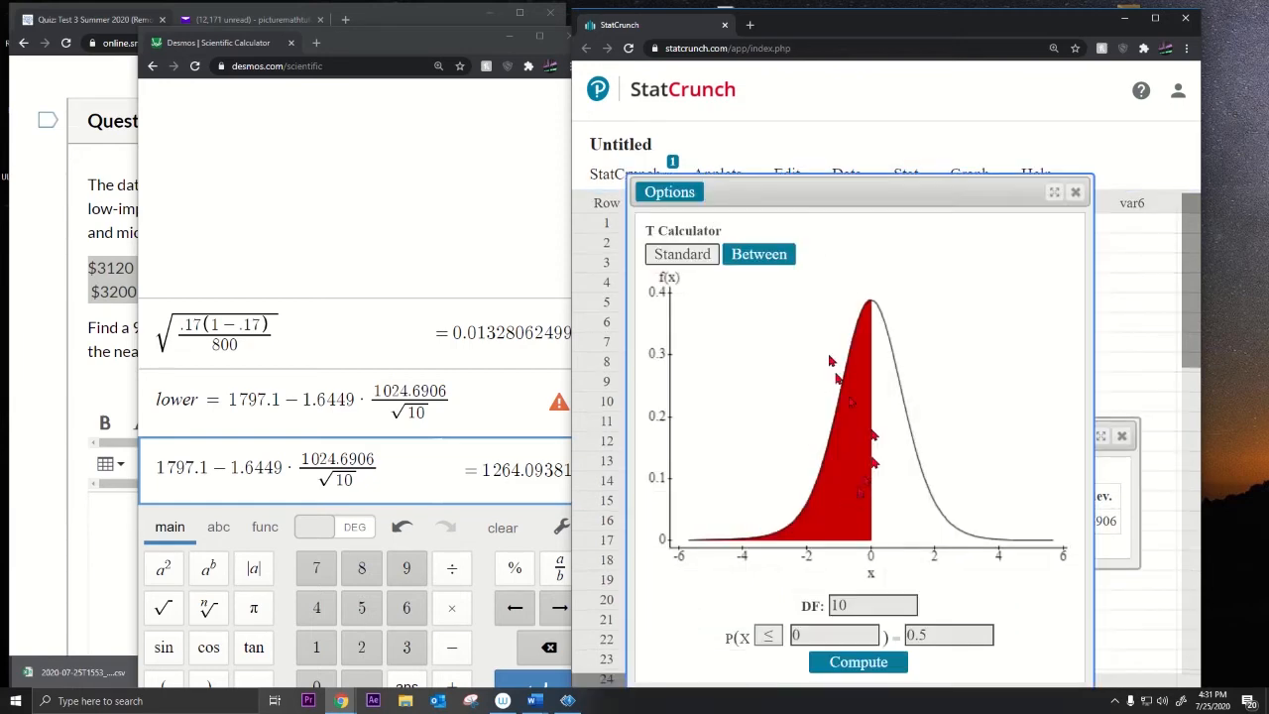
left_click(764, 256)
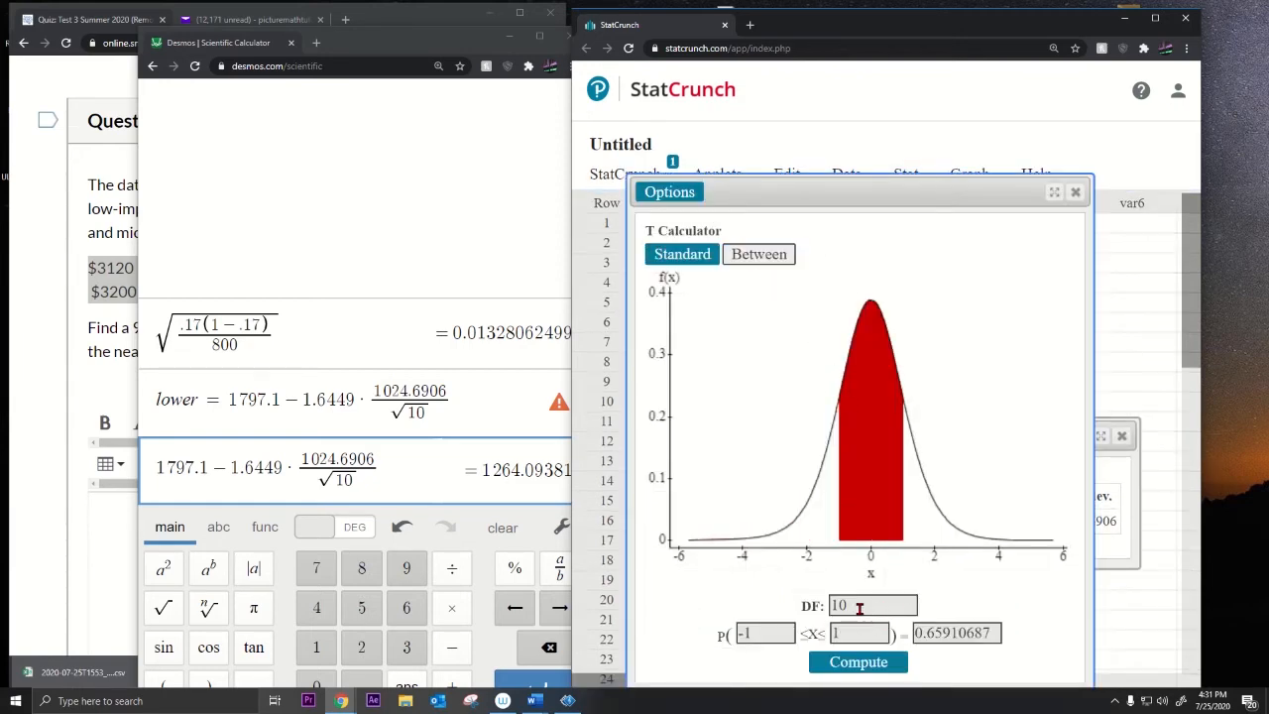
left_click_drag(855, 606, 797, 596)
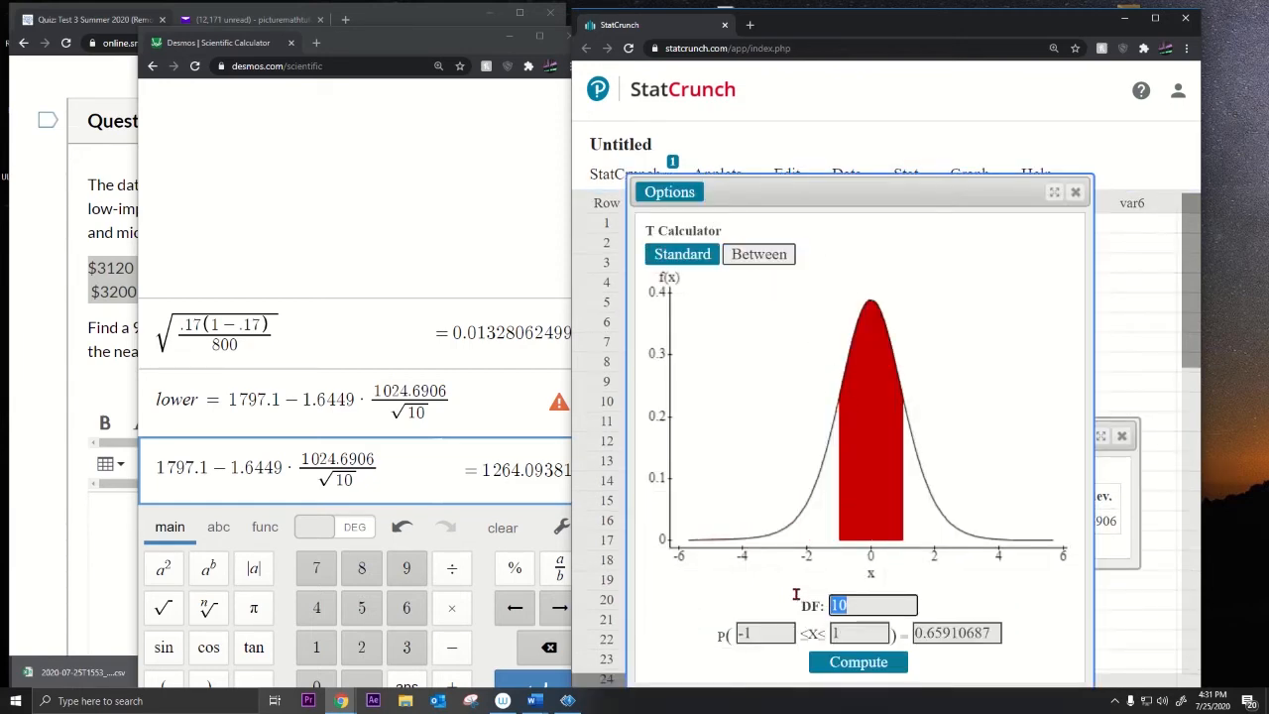
type("9")
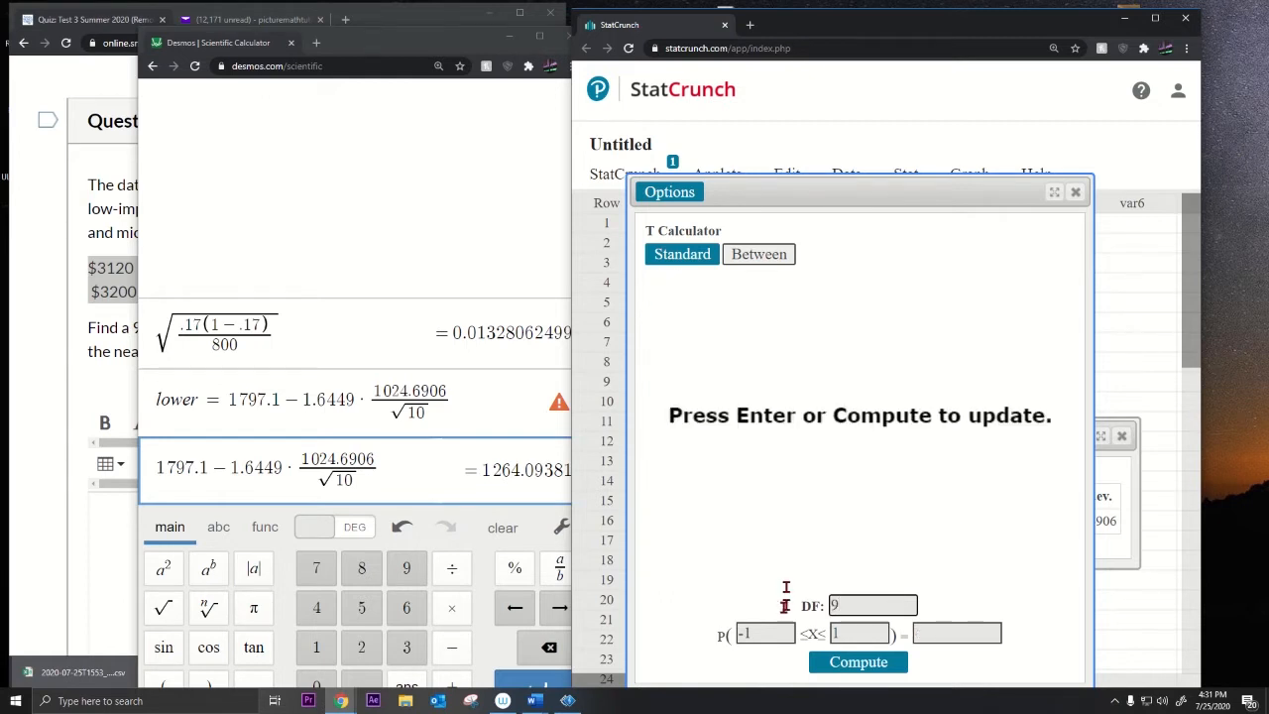
left_click(980, 635)
type(".9")
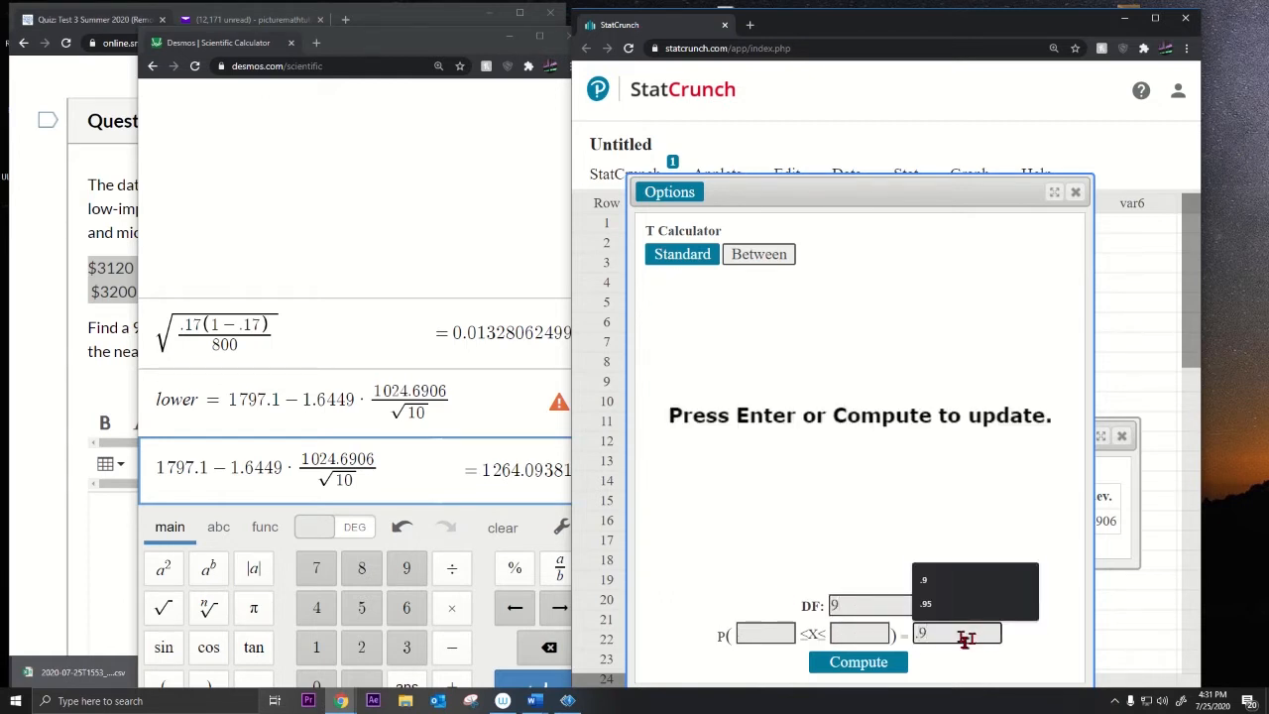
left_click(949, 583)
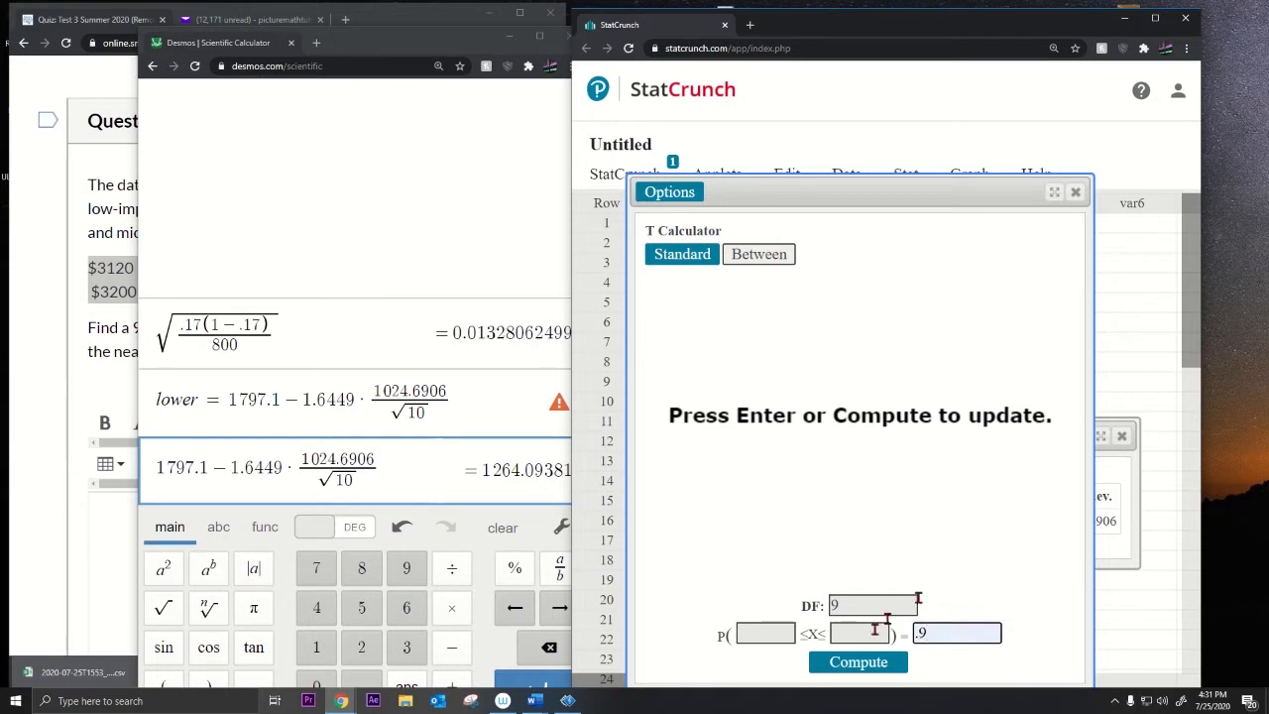
left_click(856, 664)
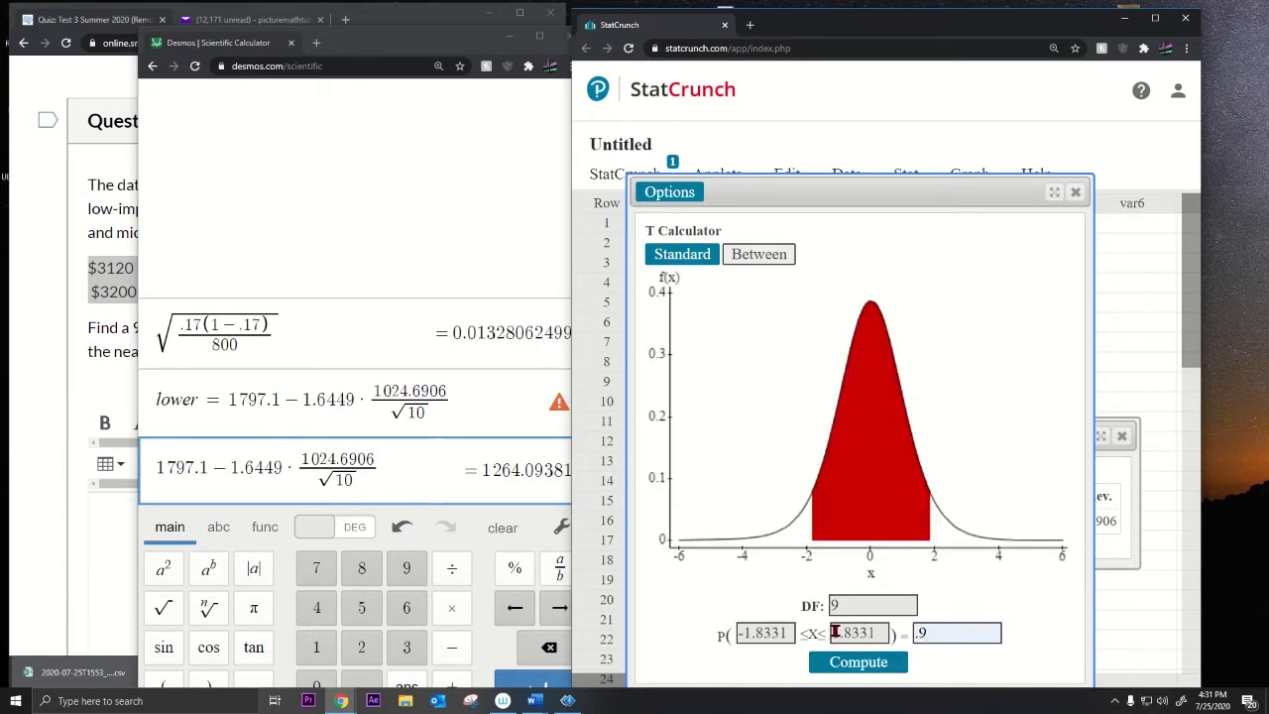
left_click_drag(830, 632, 898, 635)
key("ctrl+c")
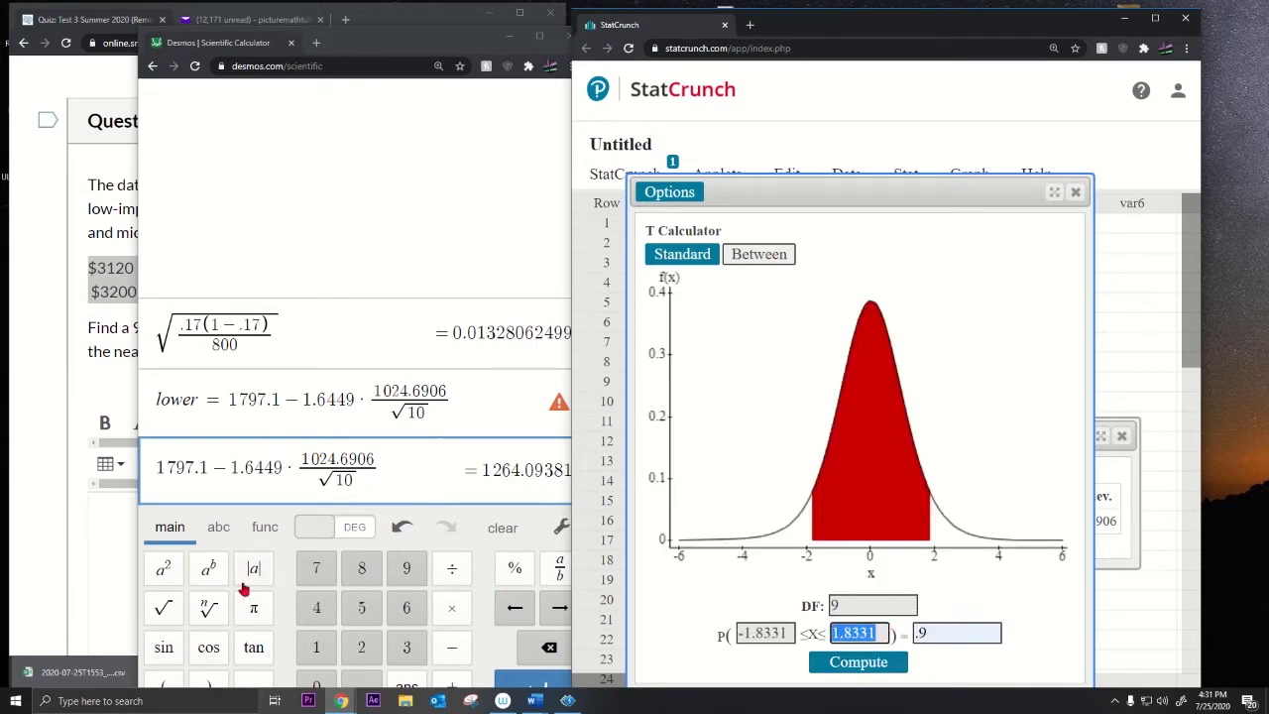
left_click_drag(284, 469, 238, 469)
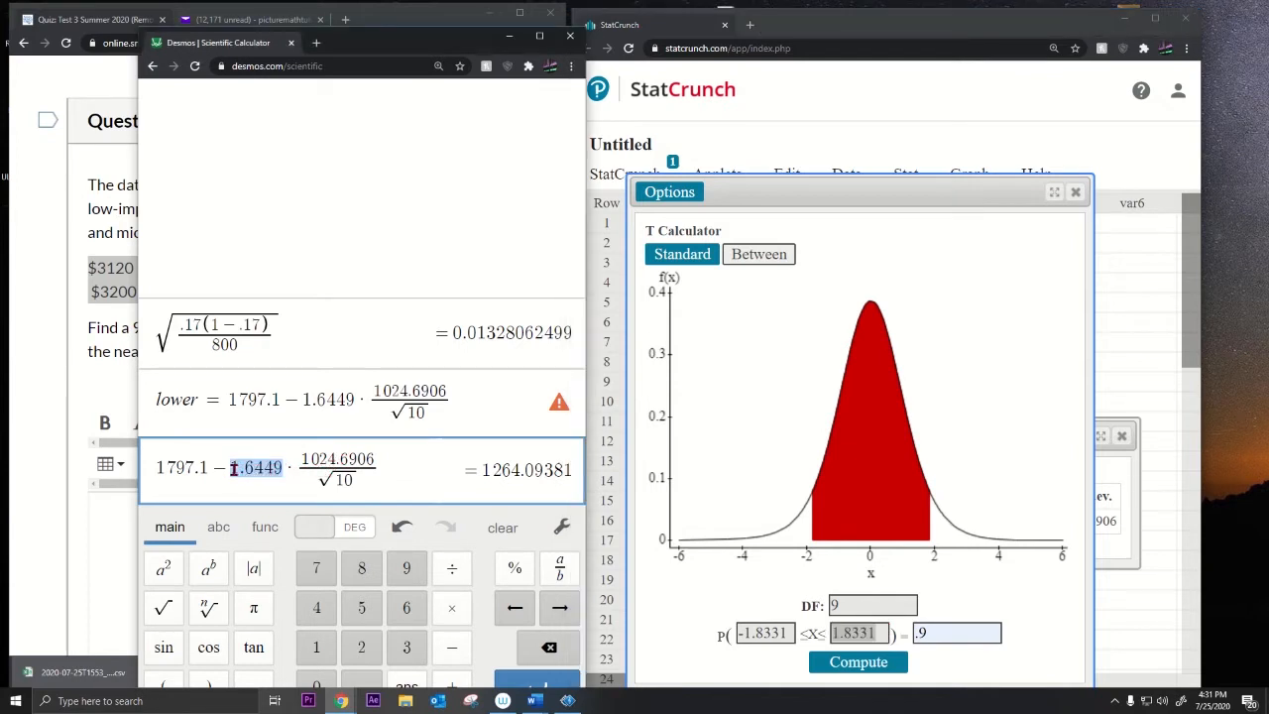
Step: Swap 1.6449 for 1.8331 so the lower bound becomes 1203.110306, and shift Desmos right
key("ctrl+v")
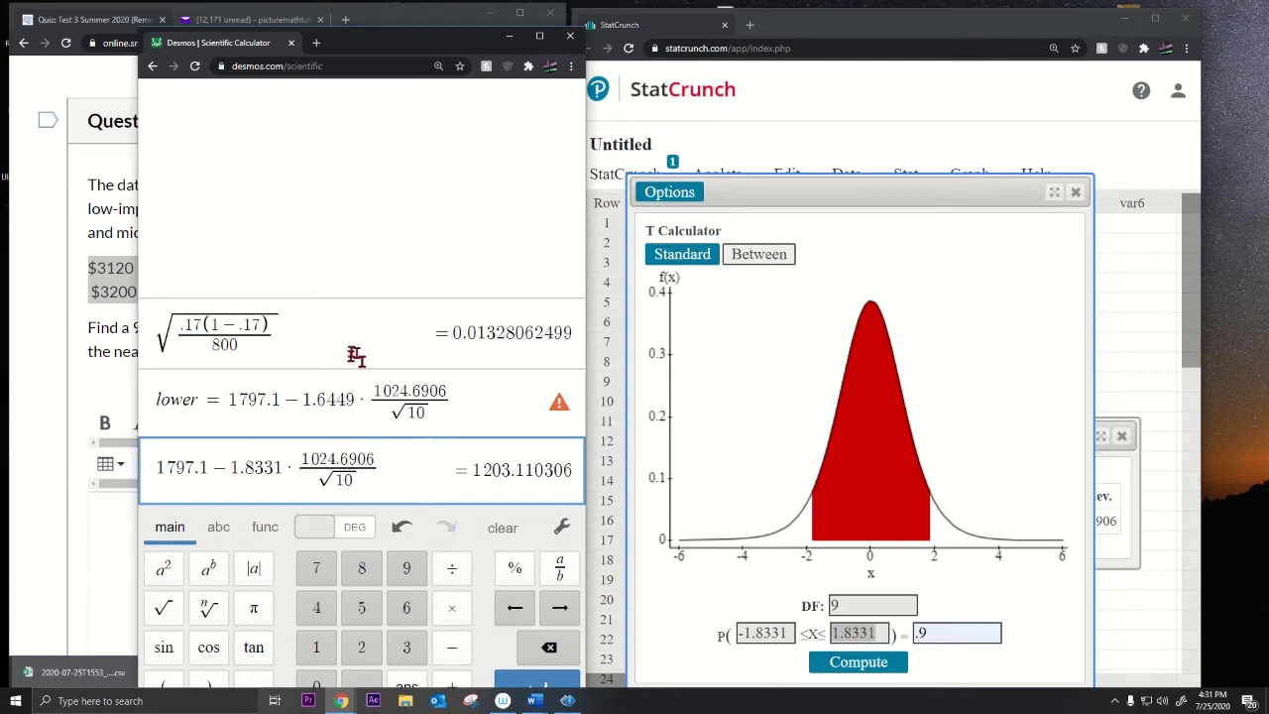
left_click_drag(356, 44, 590, 20)
left_click_drag(590, 18, 674, 22)
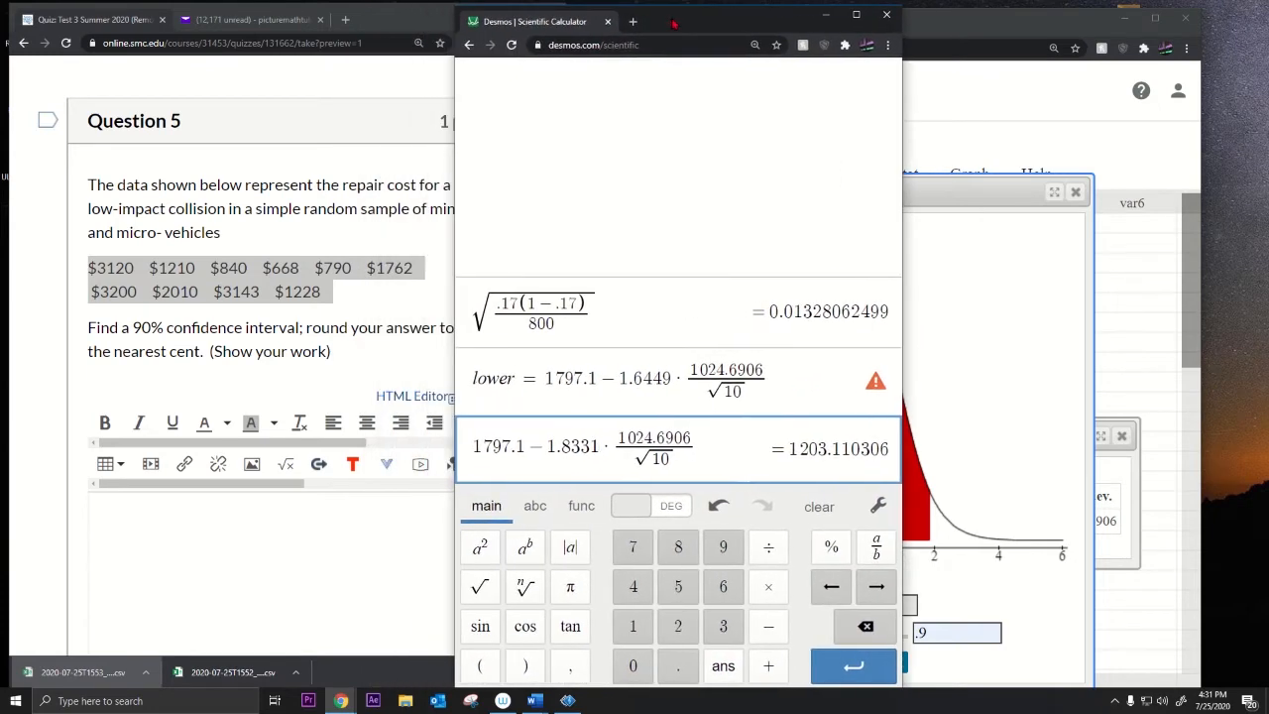
left_click(330, 301)
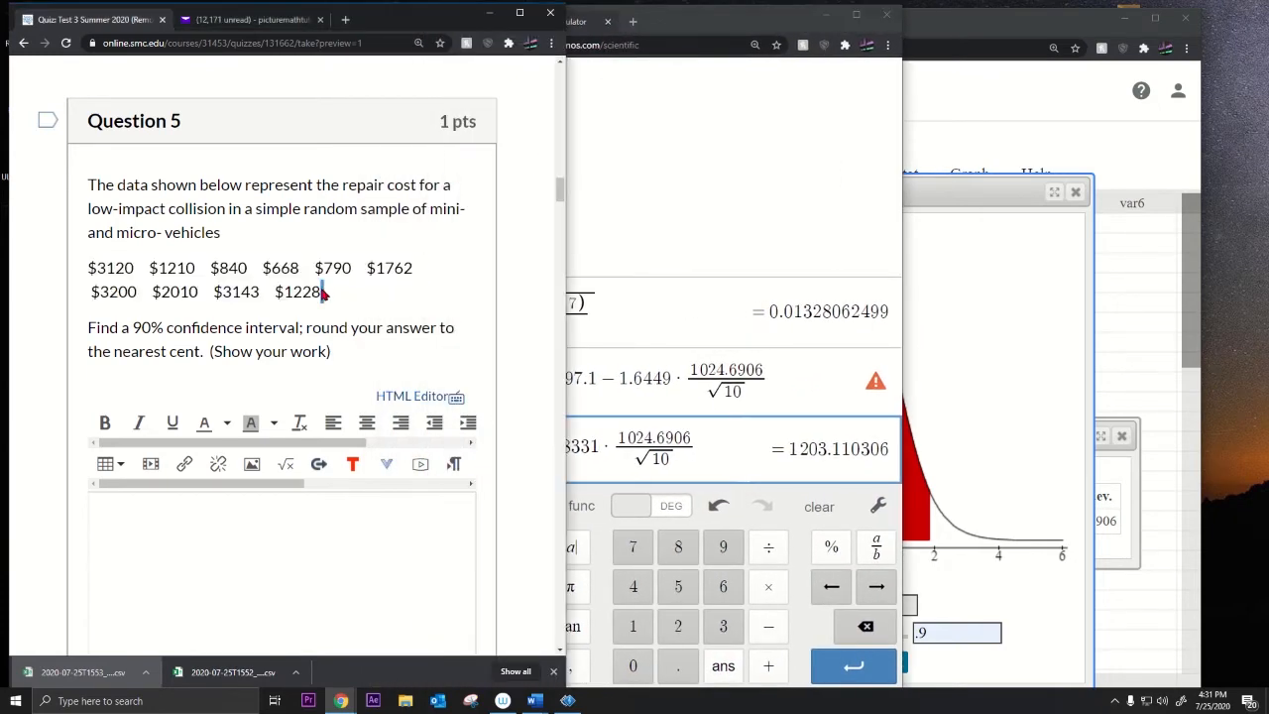
left_click_drag(322, 293, 95, 284)
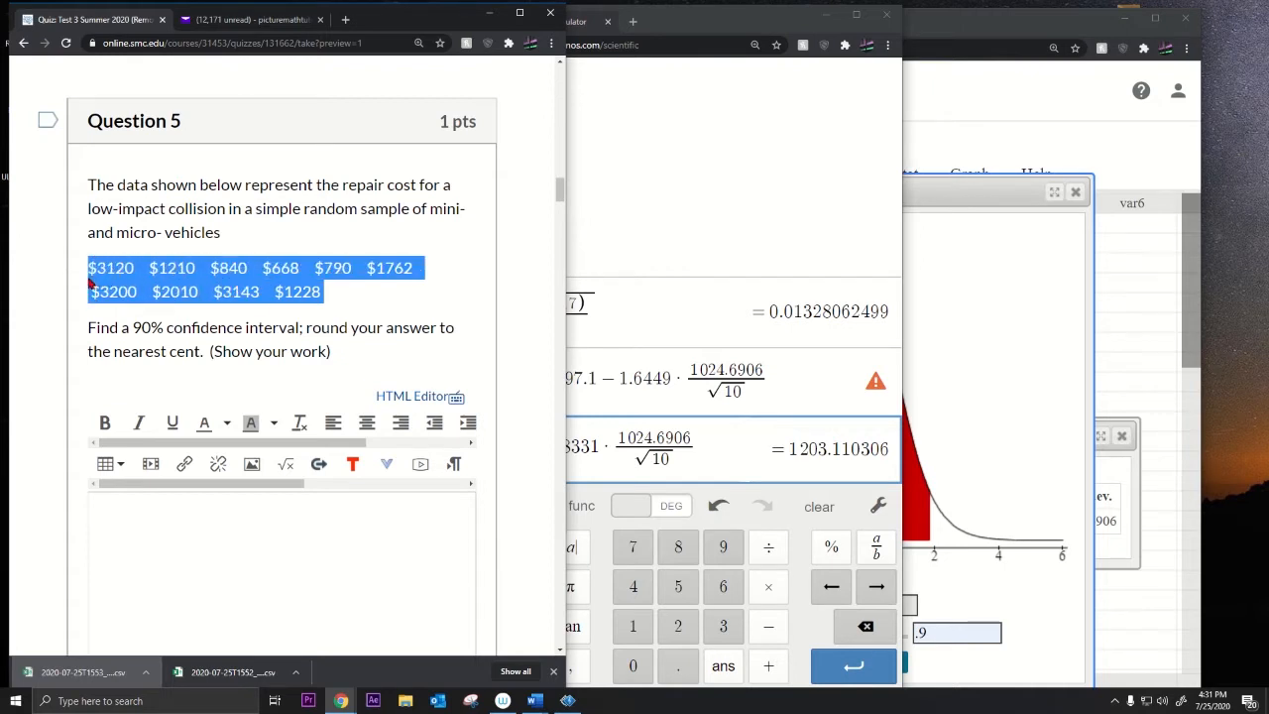
left_click_drag(88, 185, 346, 367)
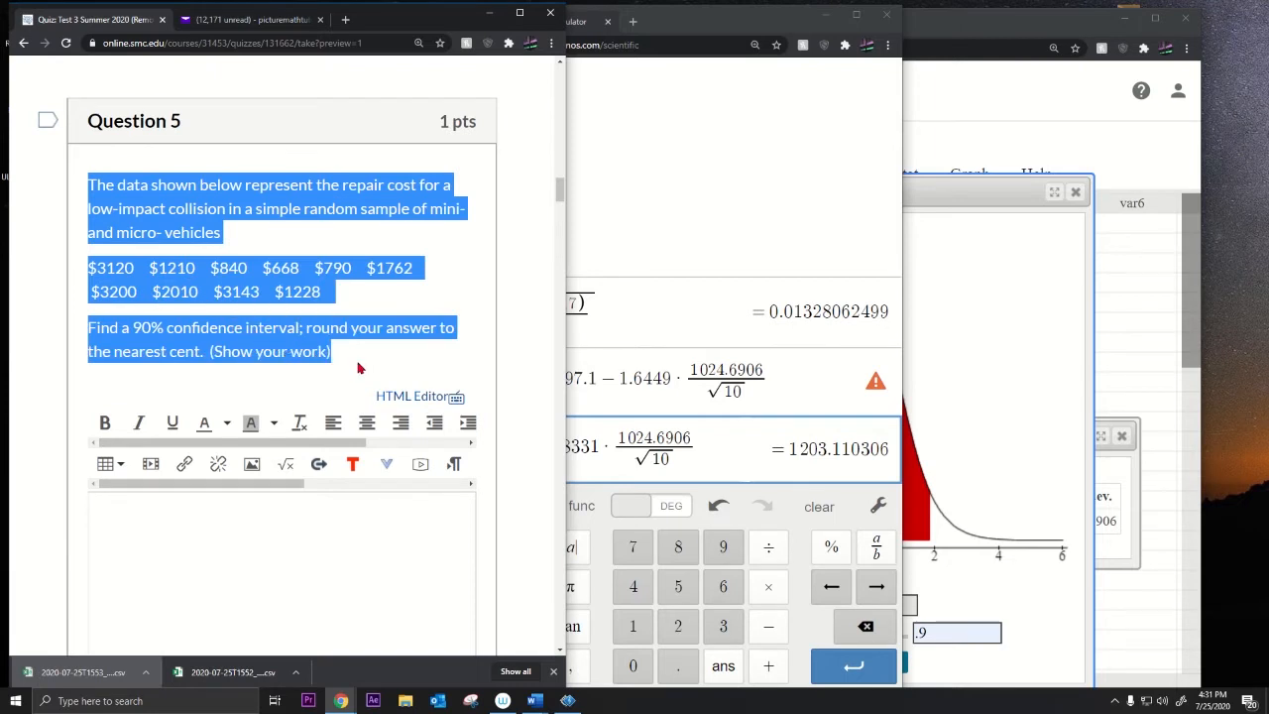
left_click_drag(333, 300, 91, 279)
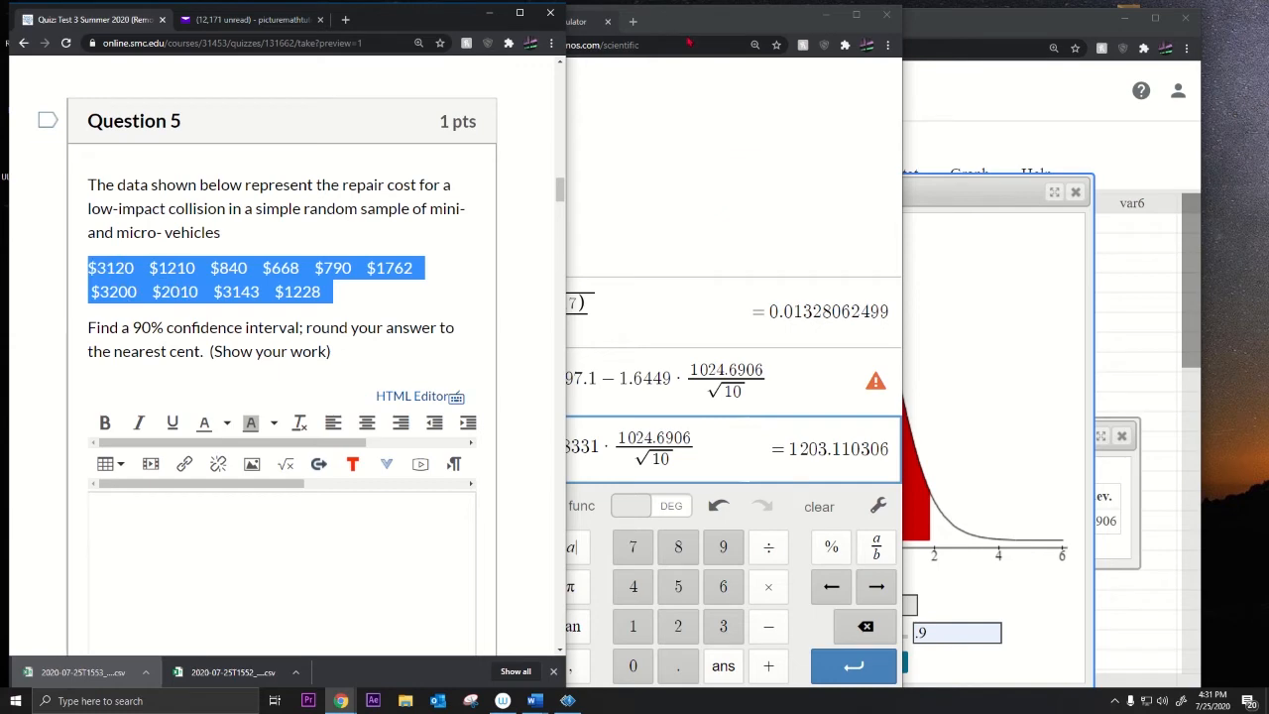
left_click(1006, 174)
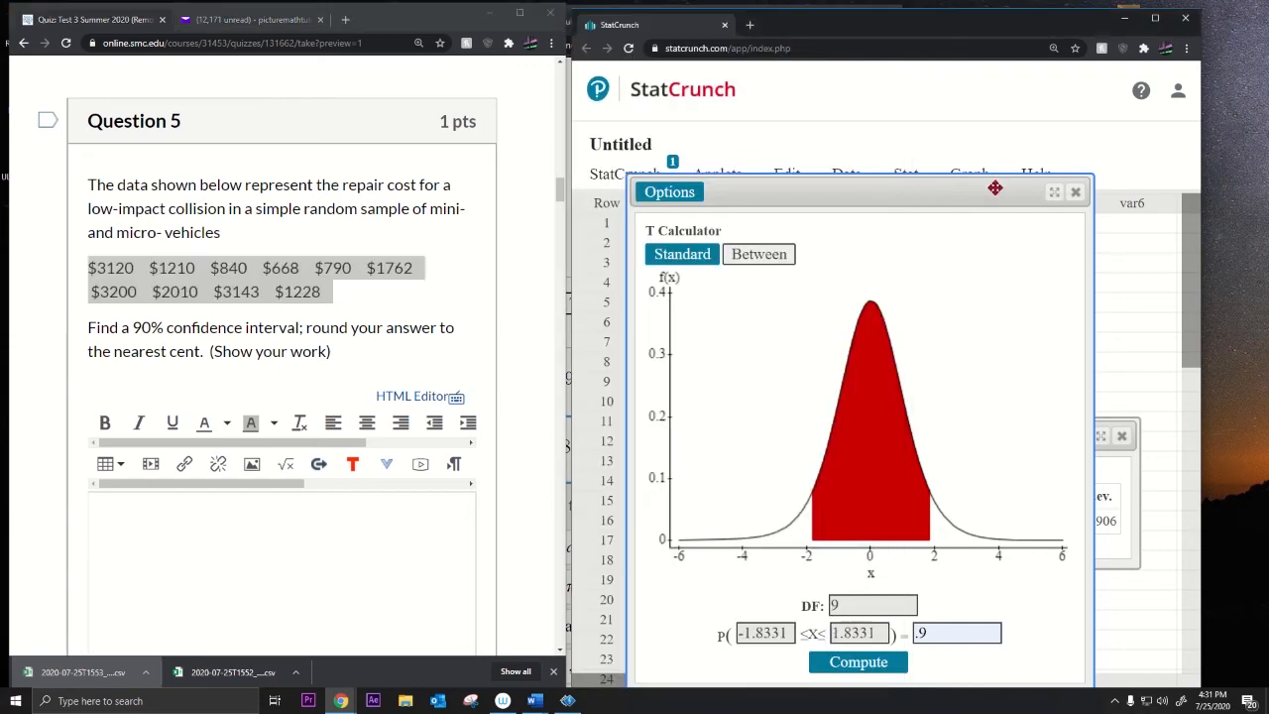
triple_click(647, 230)
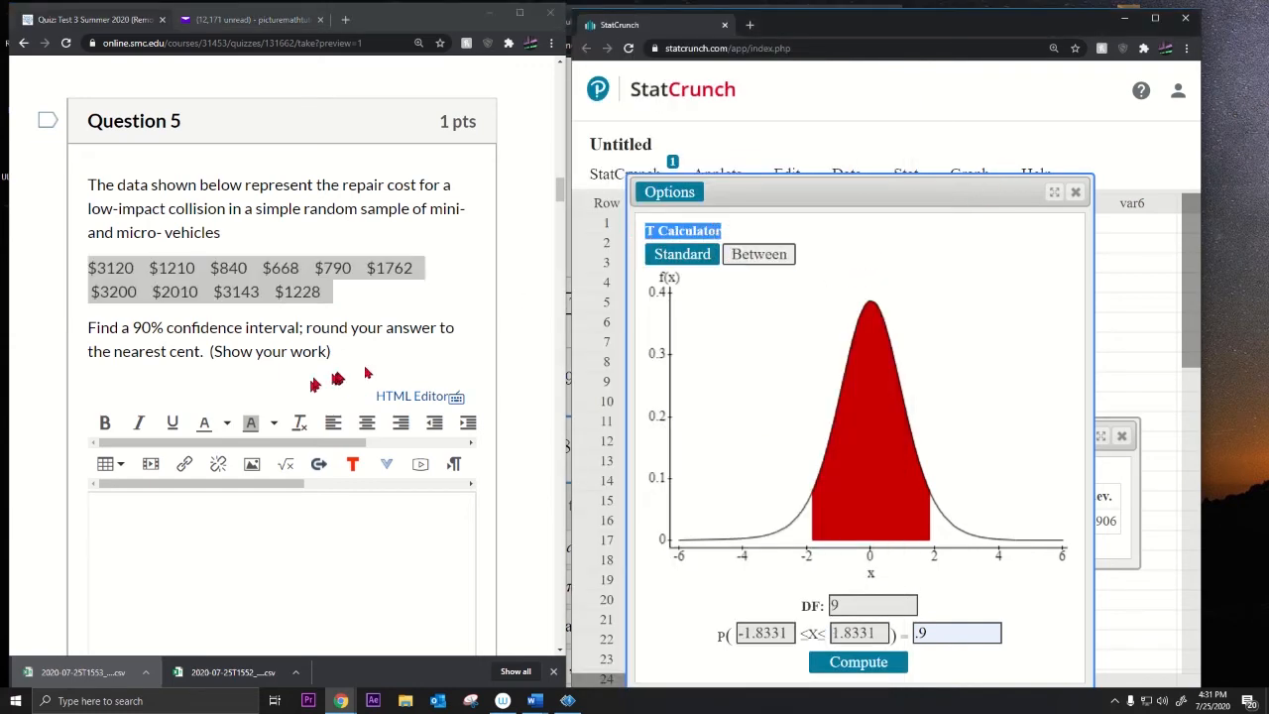
left_click_drag(847, 194, 796, 167)
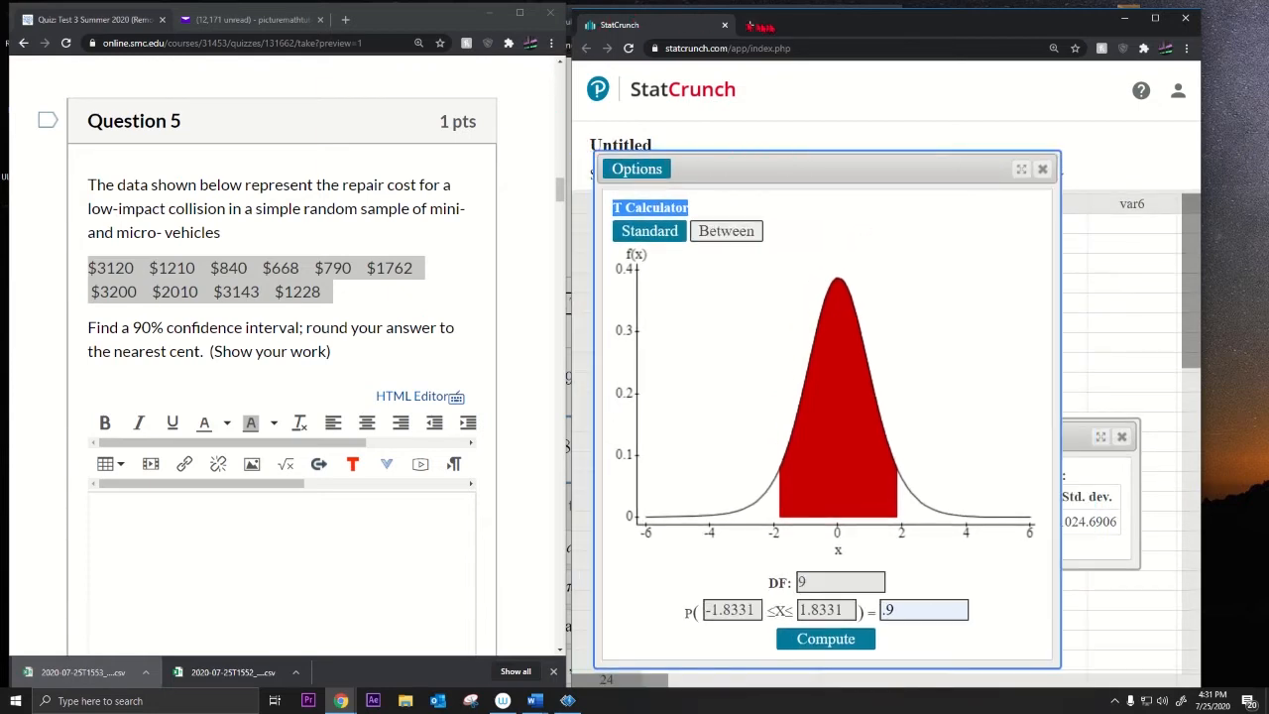
left_click_drag(766, 27, 819, 27)
left_click(585, 131)
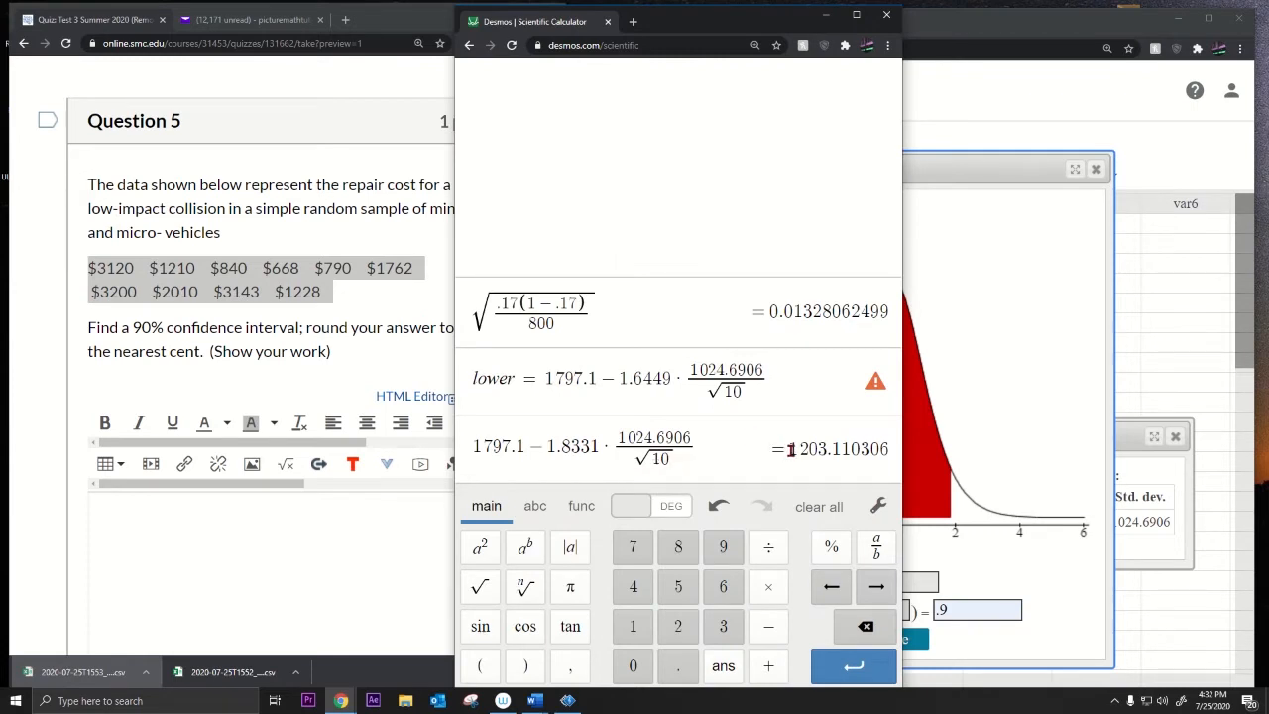
Step: Duplicate the lower-bound expression with a plus sign, giving the upper bound 2391.089694
left_click_drag(790, 449, 887, 449)
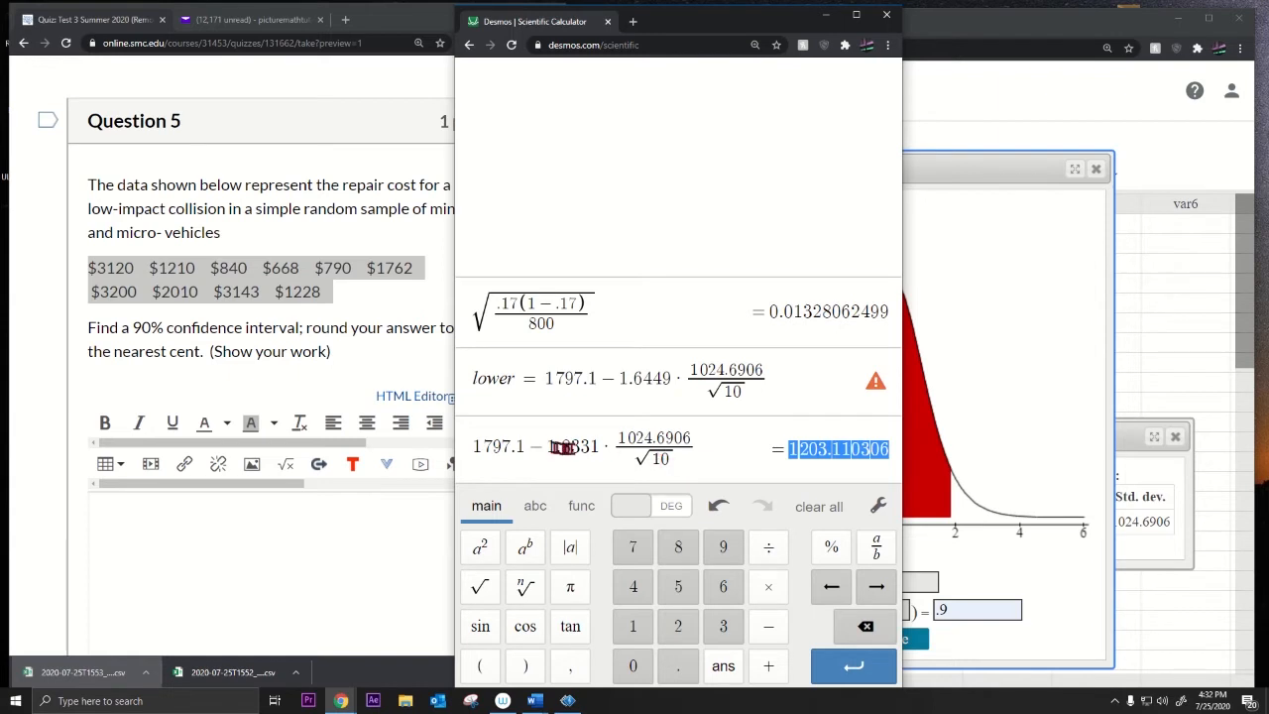
left_click(703, 451)
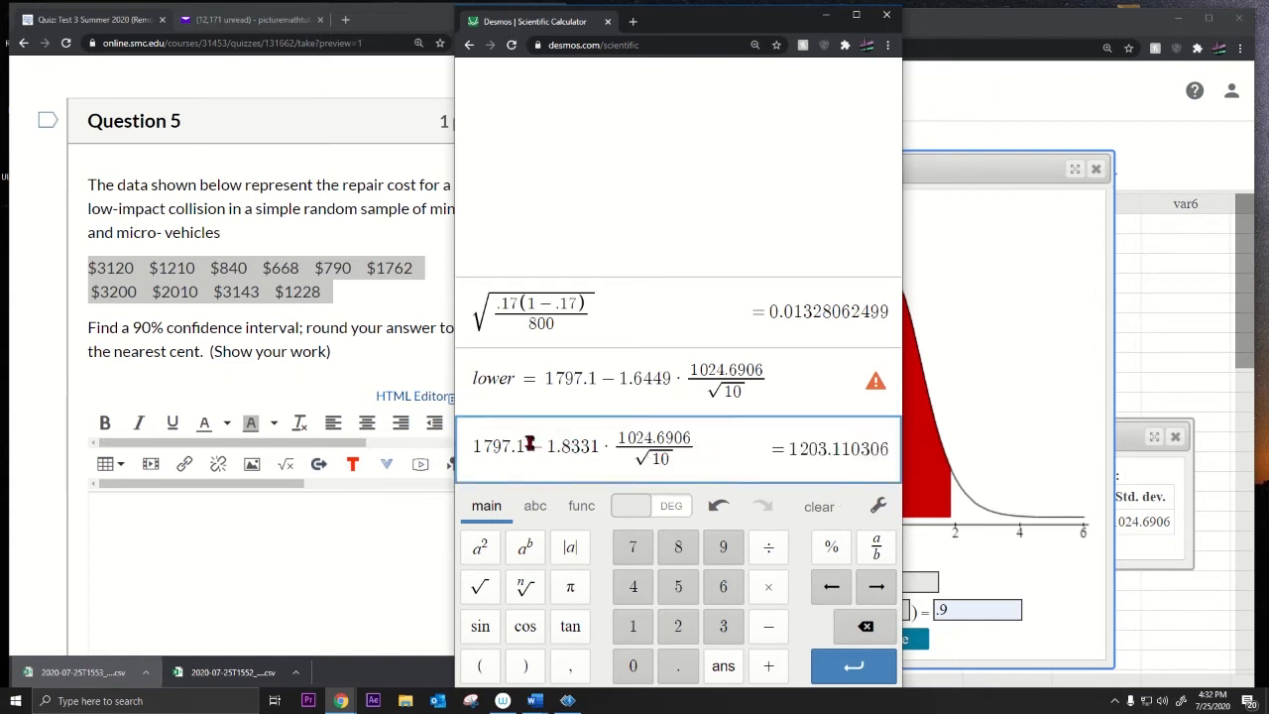
key("Return")
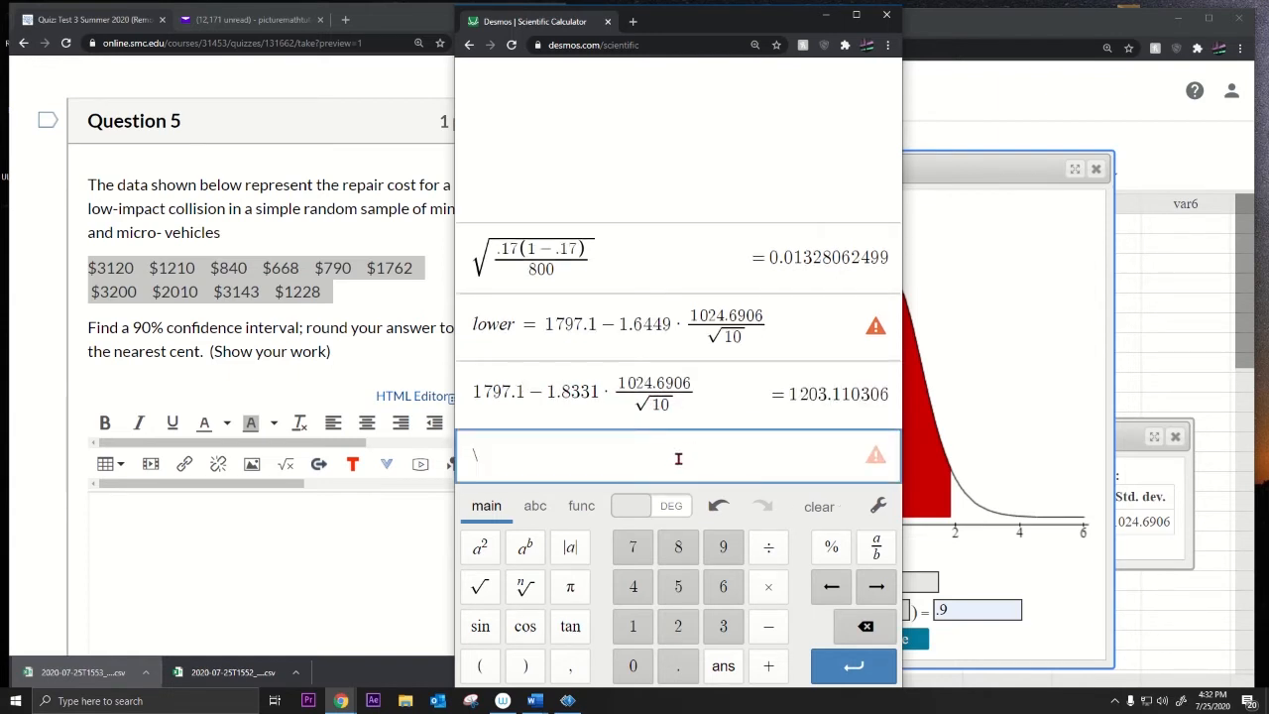
key("BackSpace")
left_click_drag(716, 395, 436, 409)
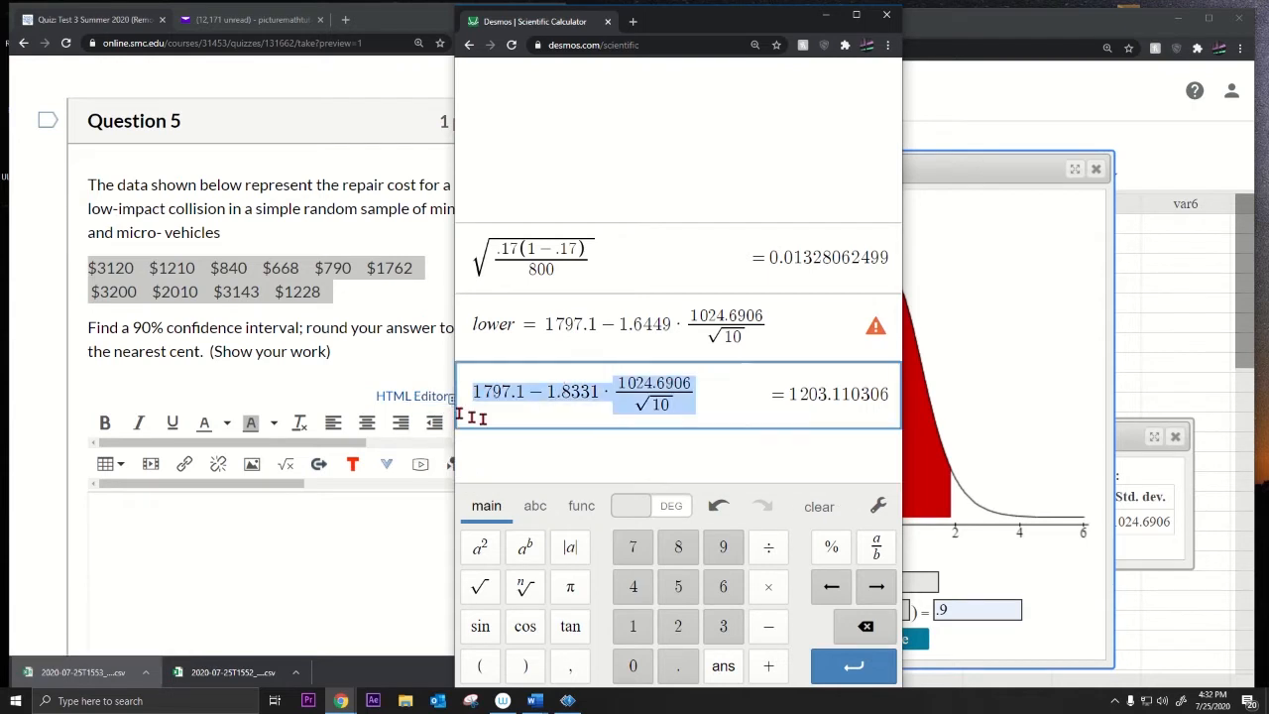
key("ctrl+c")
key("Return")
key("ctrl+v")
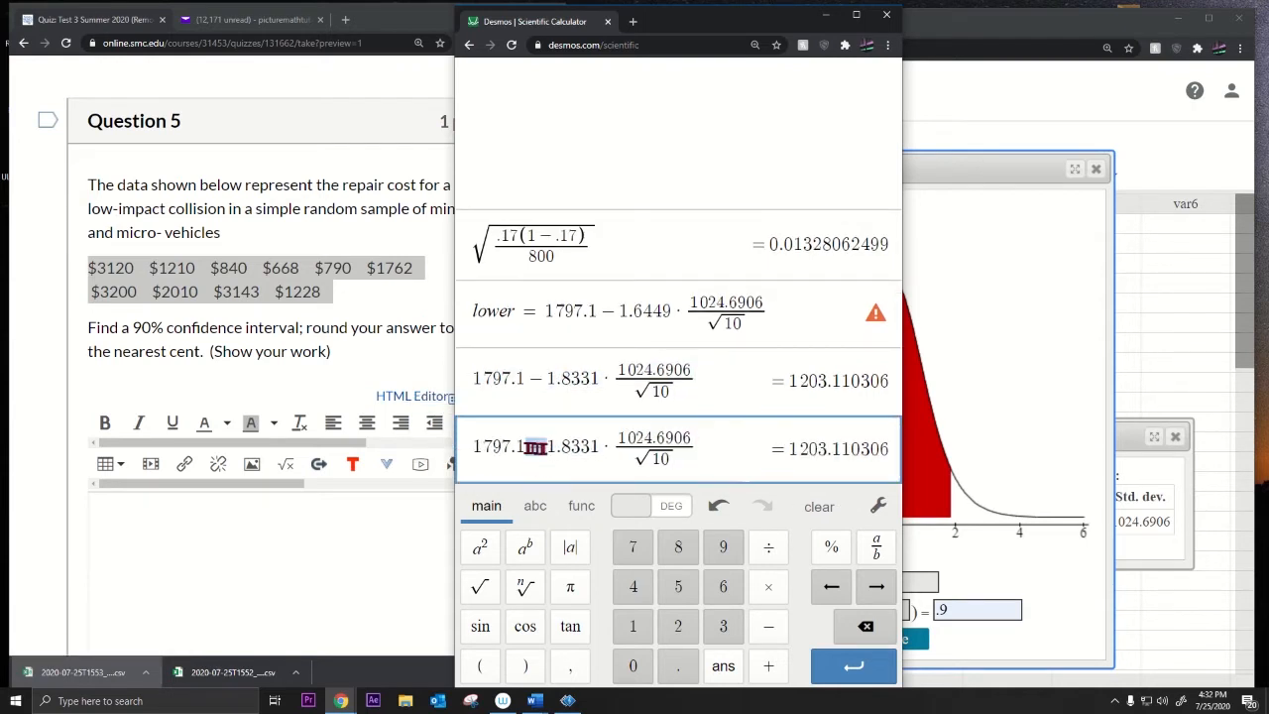
type("+")
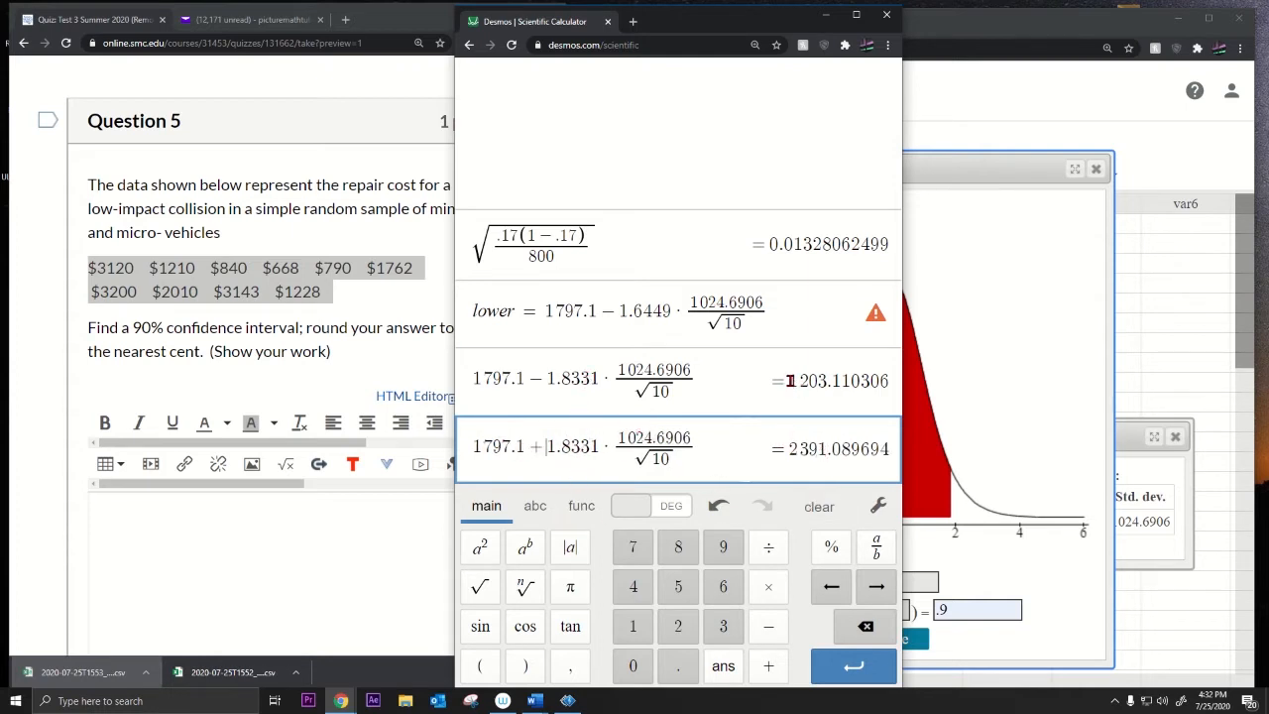
left_click_drag(790, 381, 870, 380)
left_click_drag(790, 449, 841, 448)
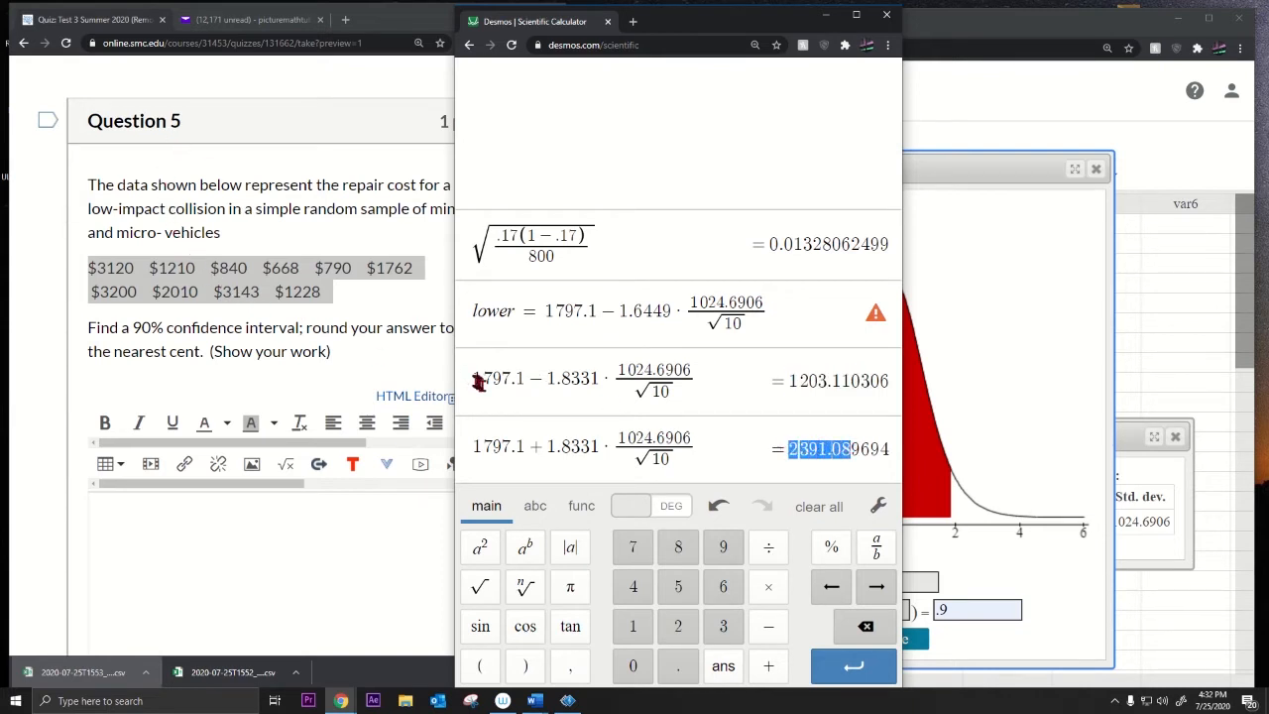
left_click_drag(472, 378, 877, 380)
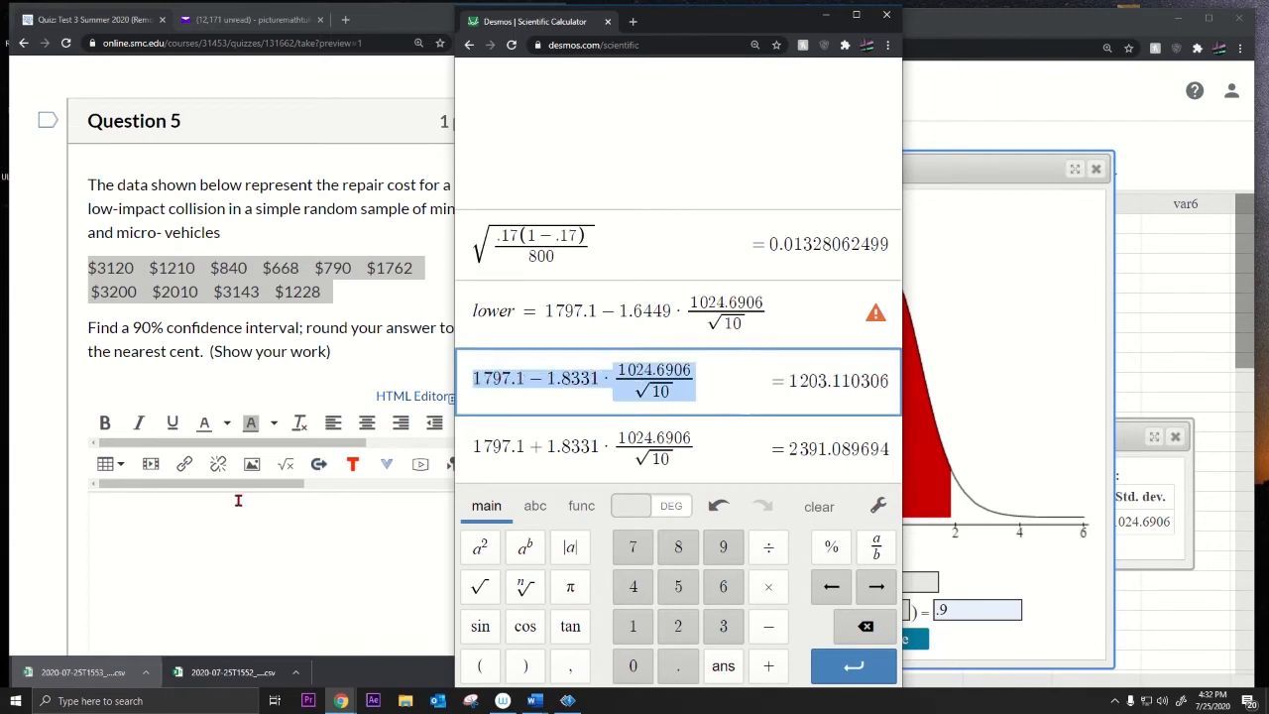
left_click(185, 531)
key("ctrl+v")
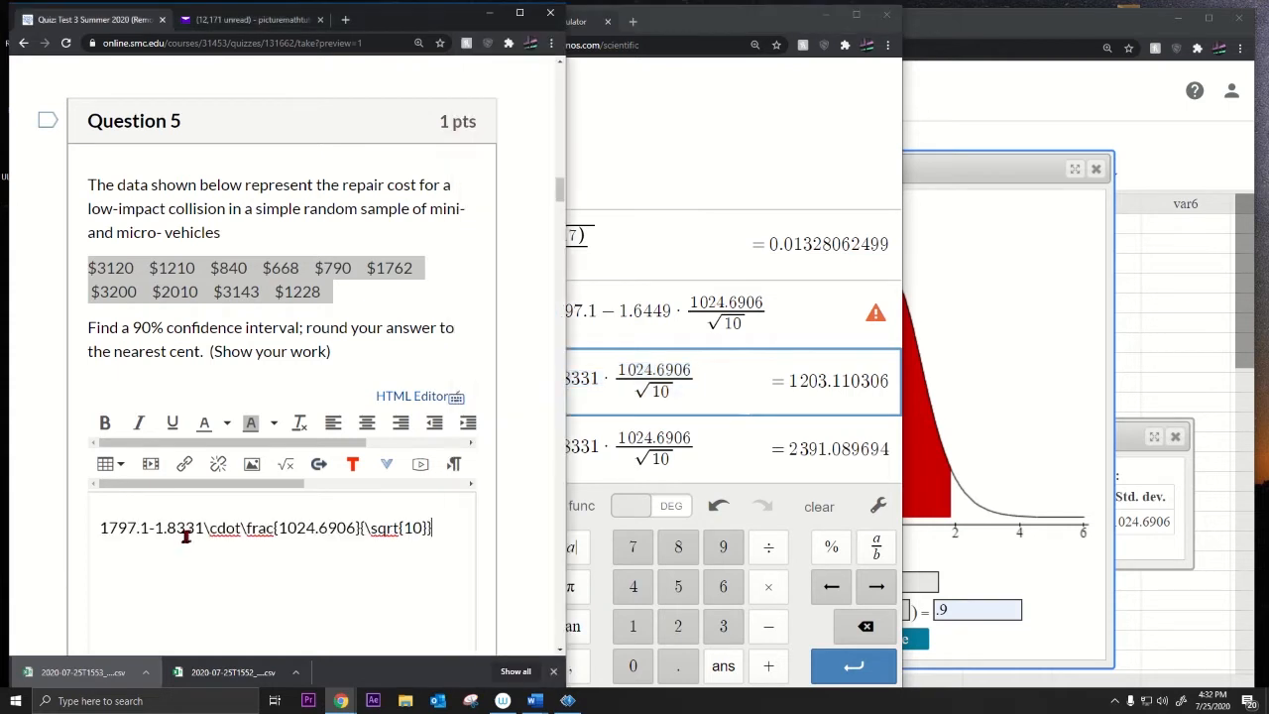
left_click_drag(439, 528, 54, 531)
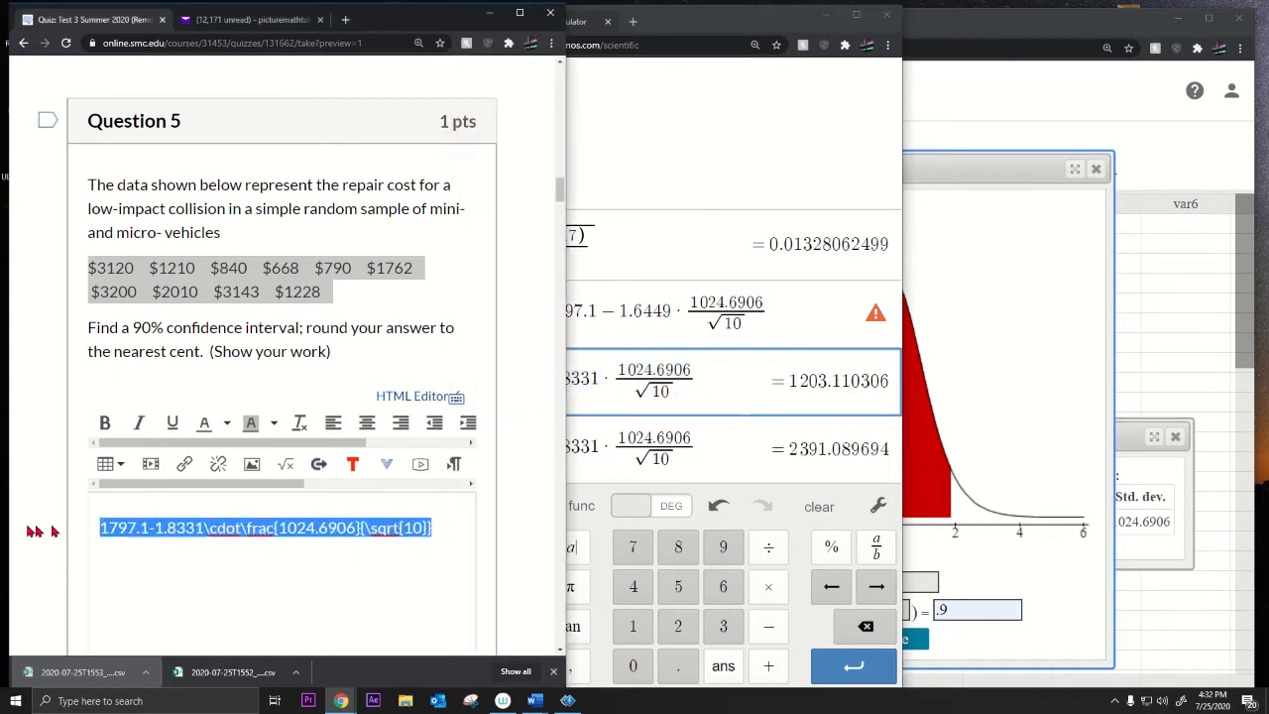
key("BackSpace")
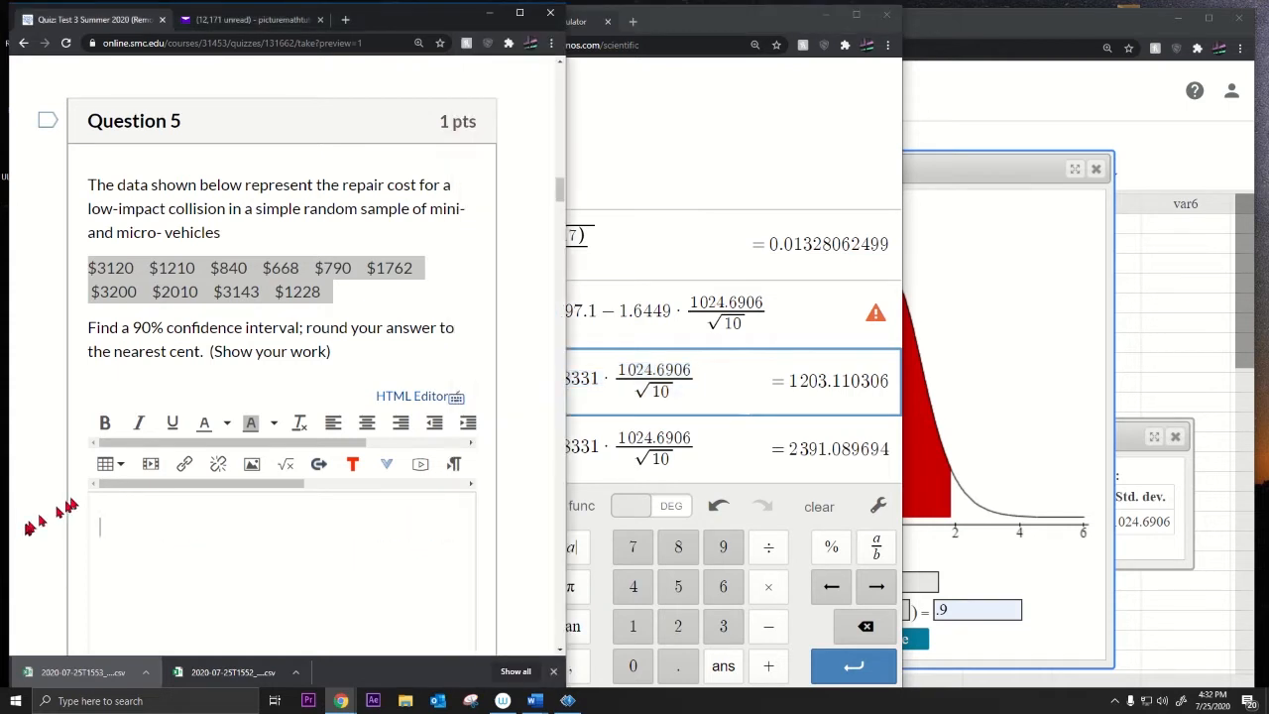
left_click(281, 465)
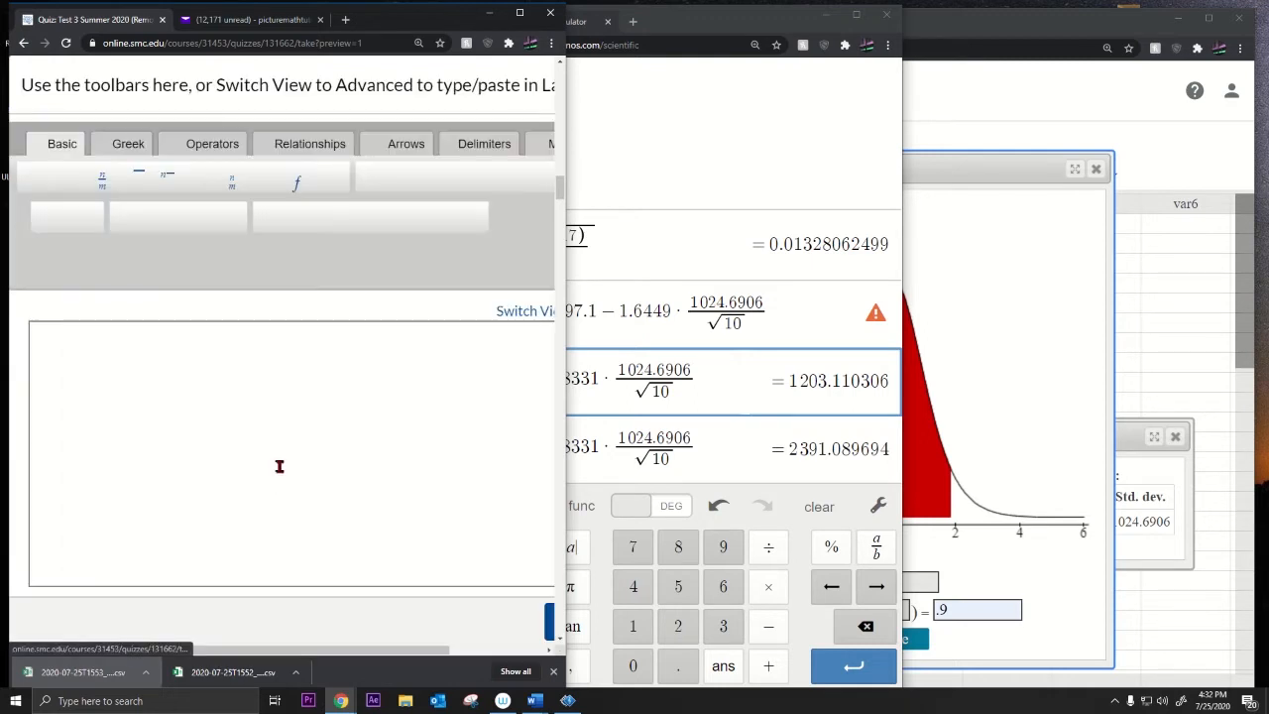
left_click(153, 369)
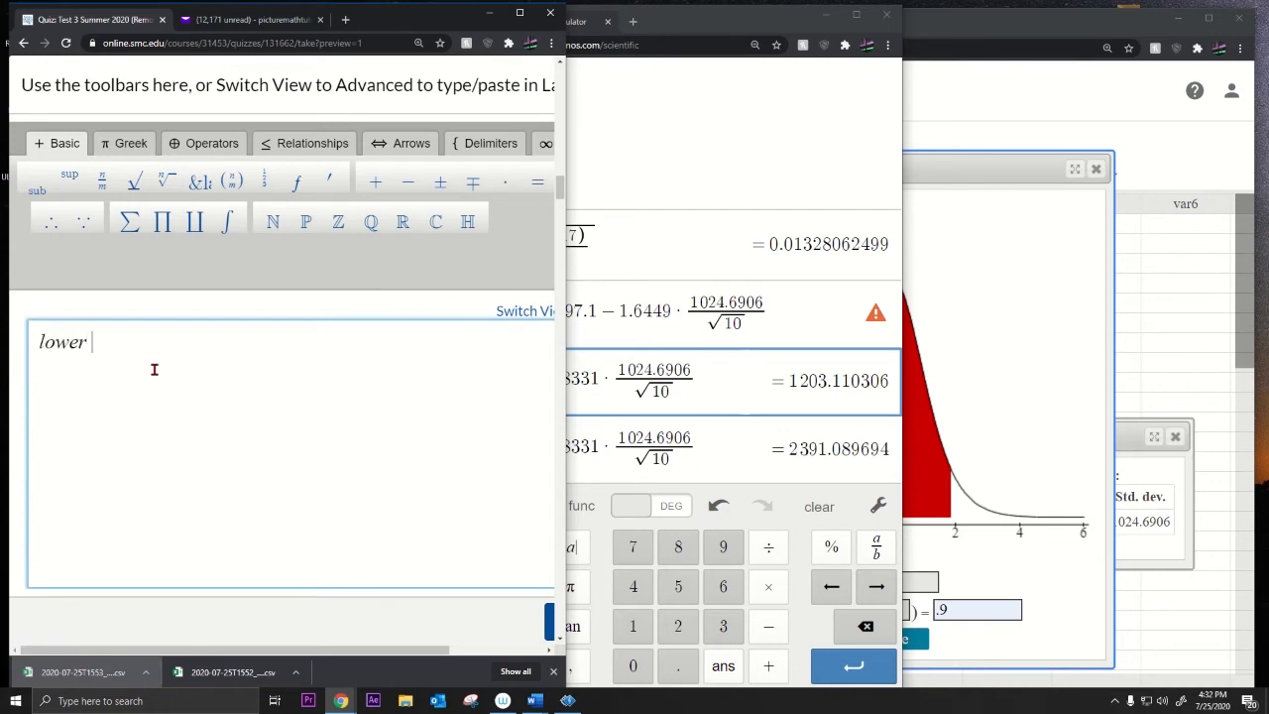
key("ctrl+v")
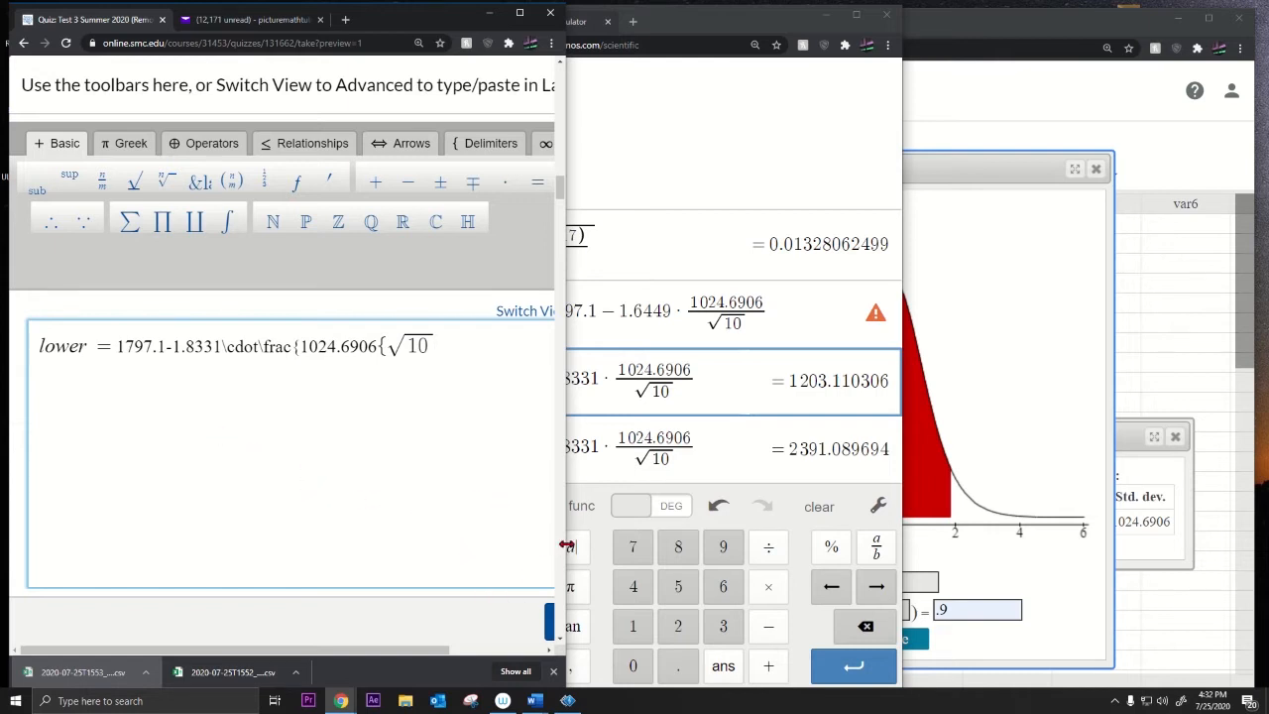
left_click_drag(566, 544, 783, 547)
left_click(625, 631)
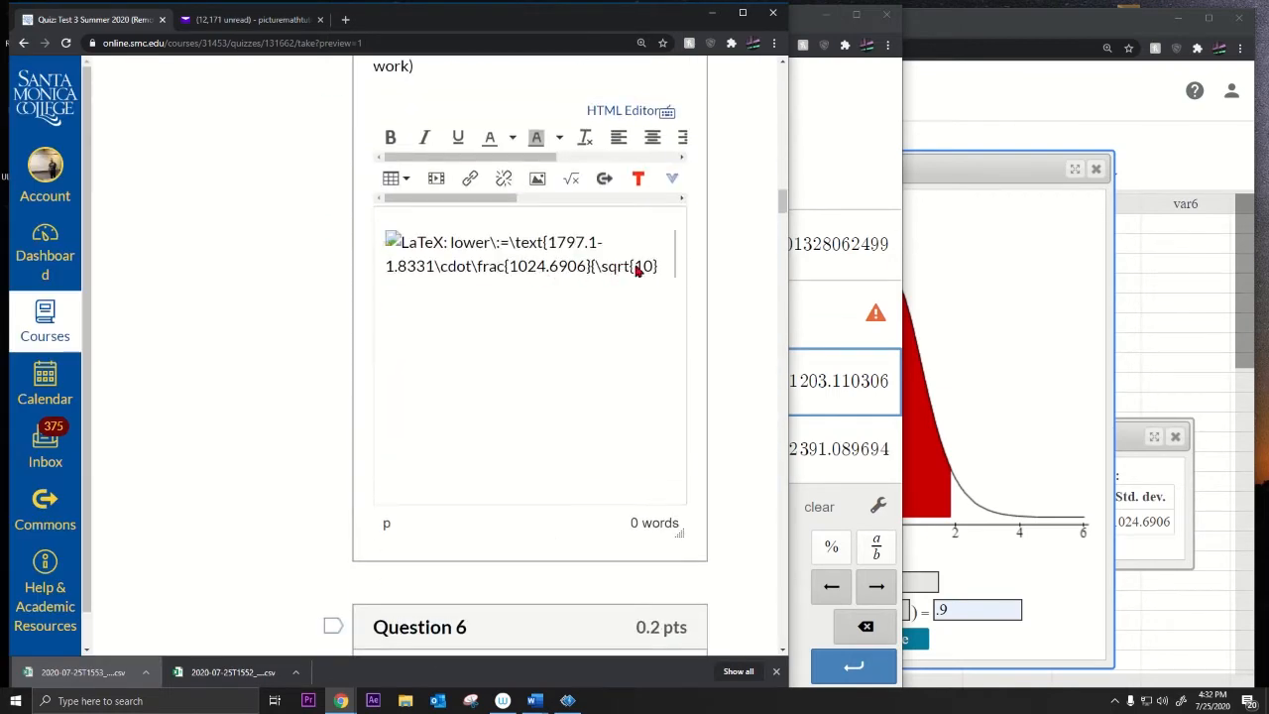
left_click(635, 270)
key("Delete")
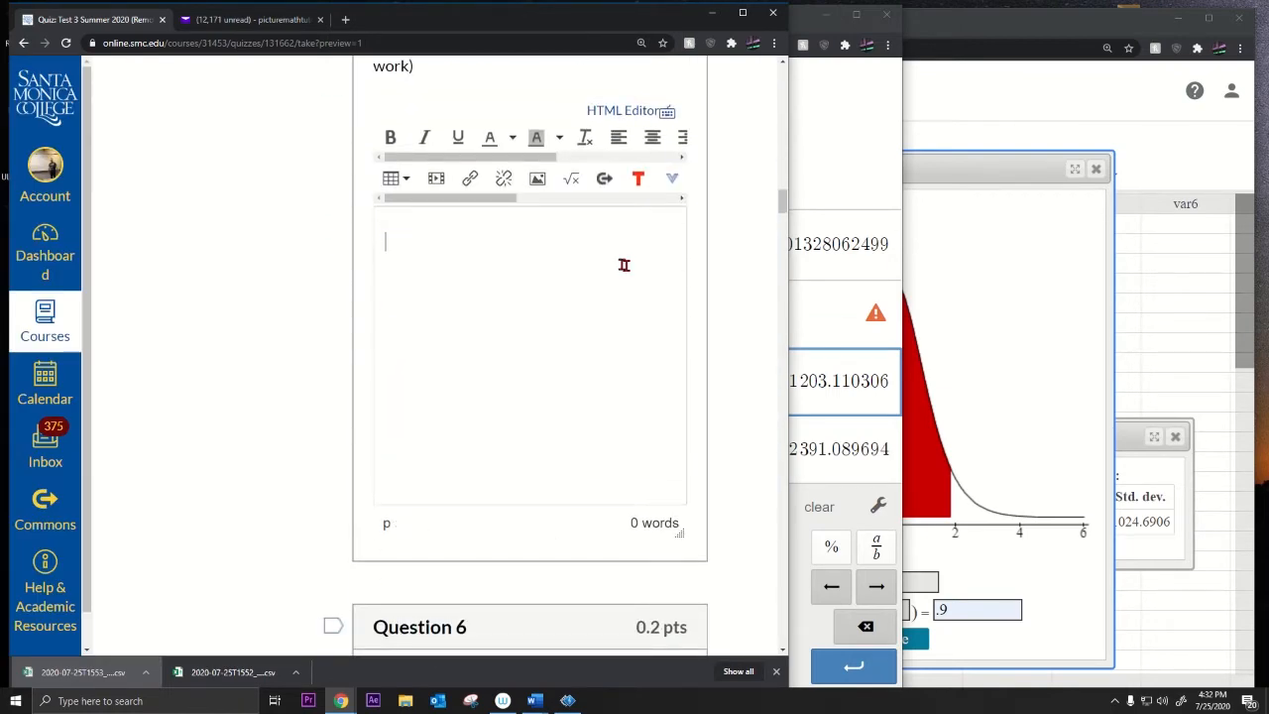
left_click(571, 180)
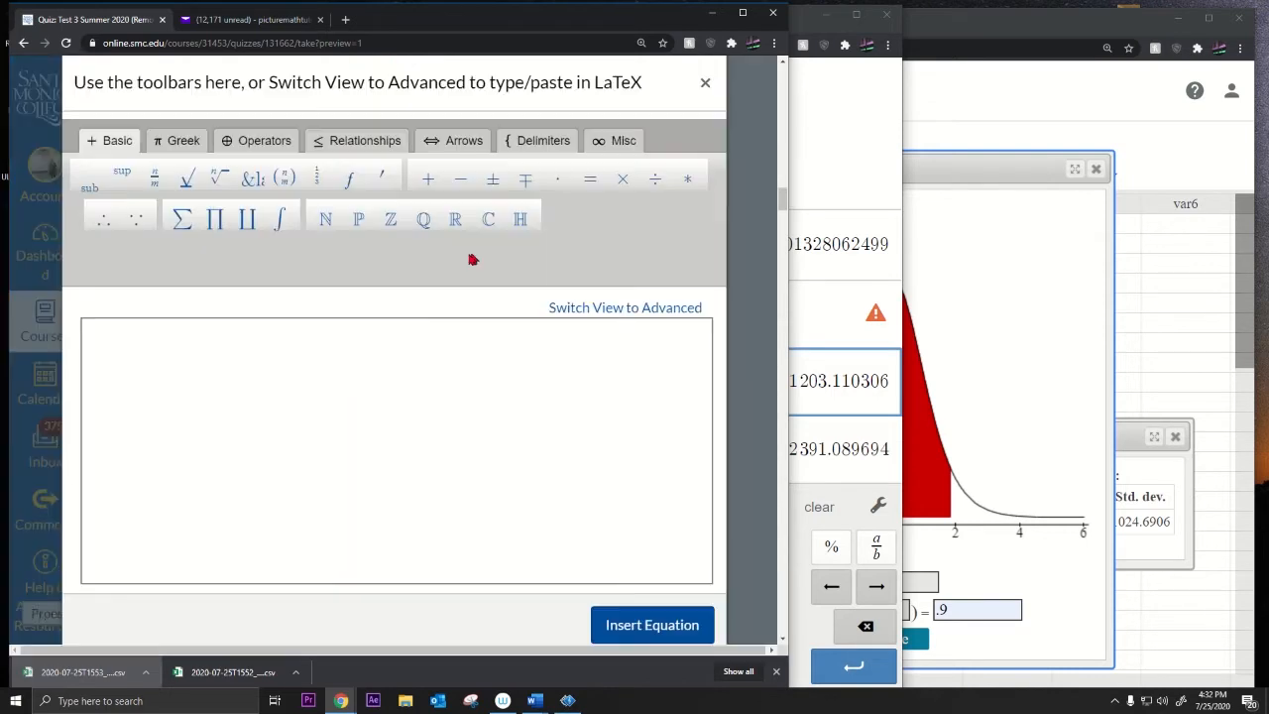
left_click(360, 393)
key("ctrl+v")
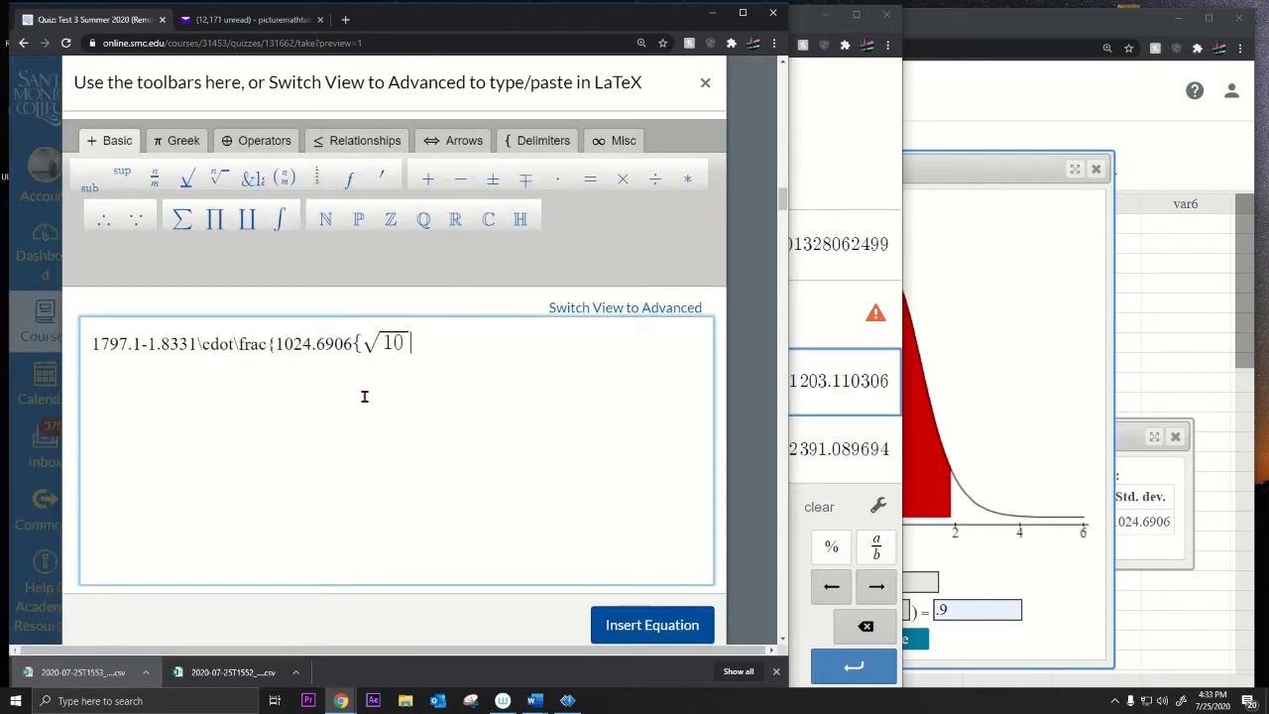
left_click(644, 624)
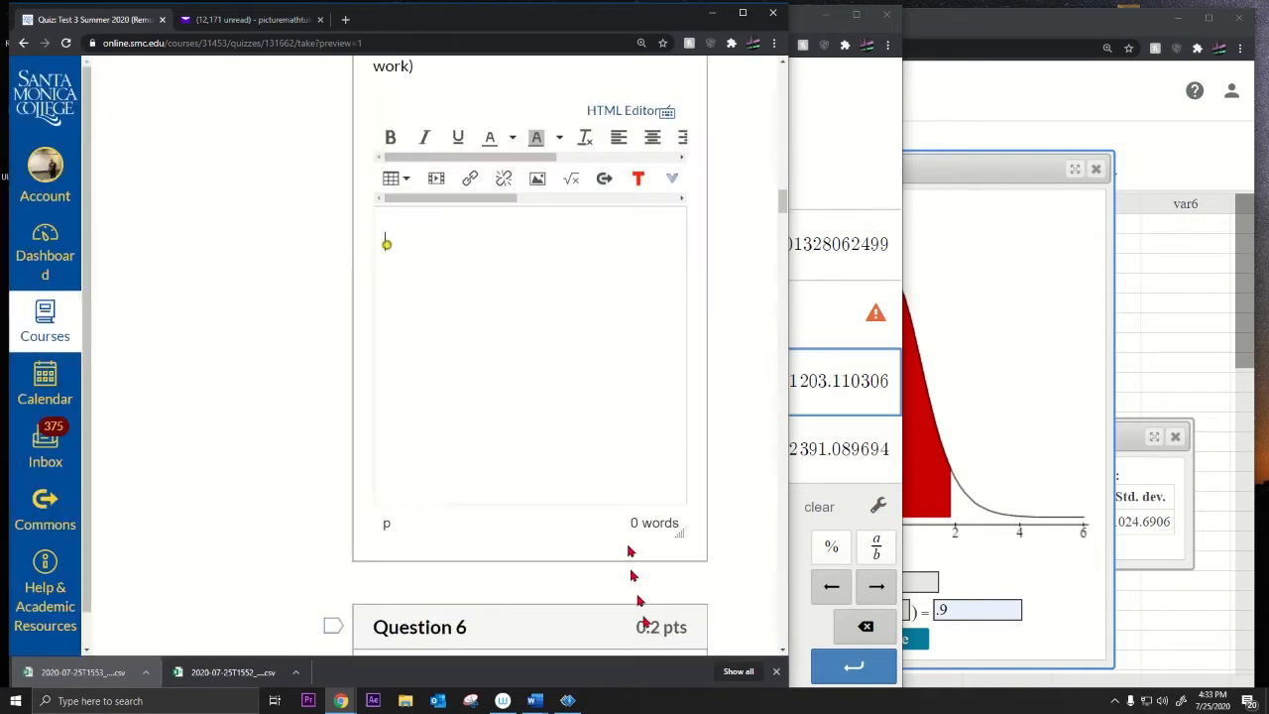
left_click(483, 277)
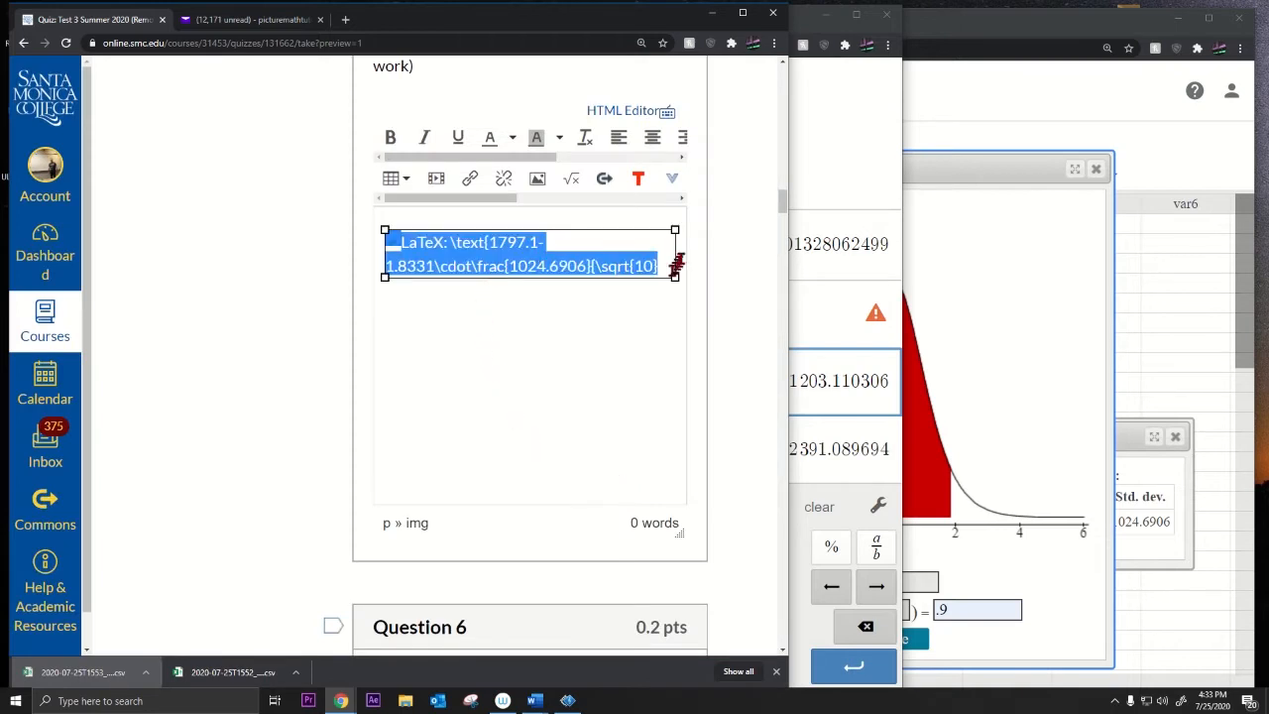
key("Delete")
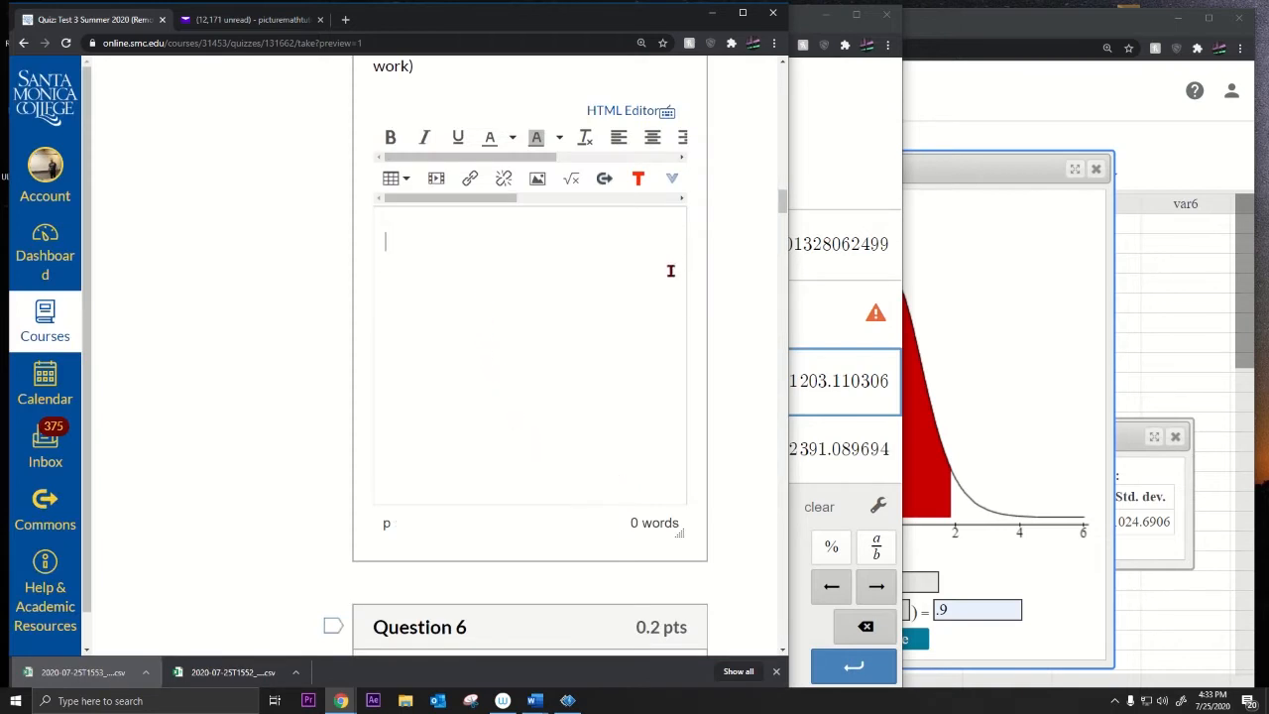
left_click(882, 182)
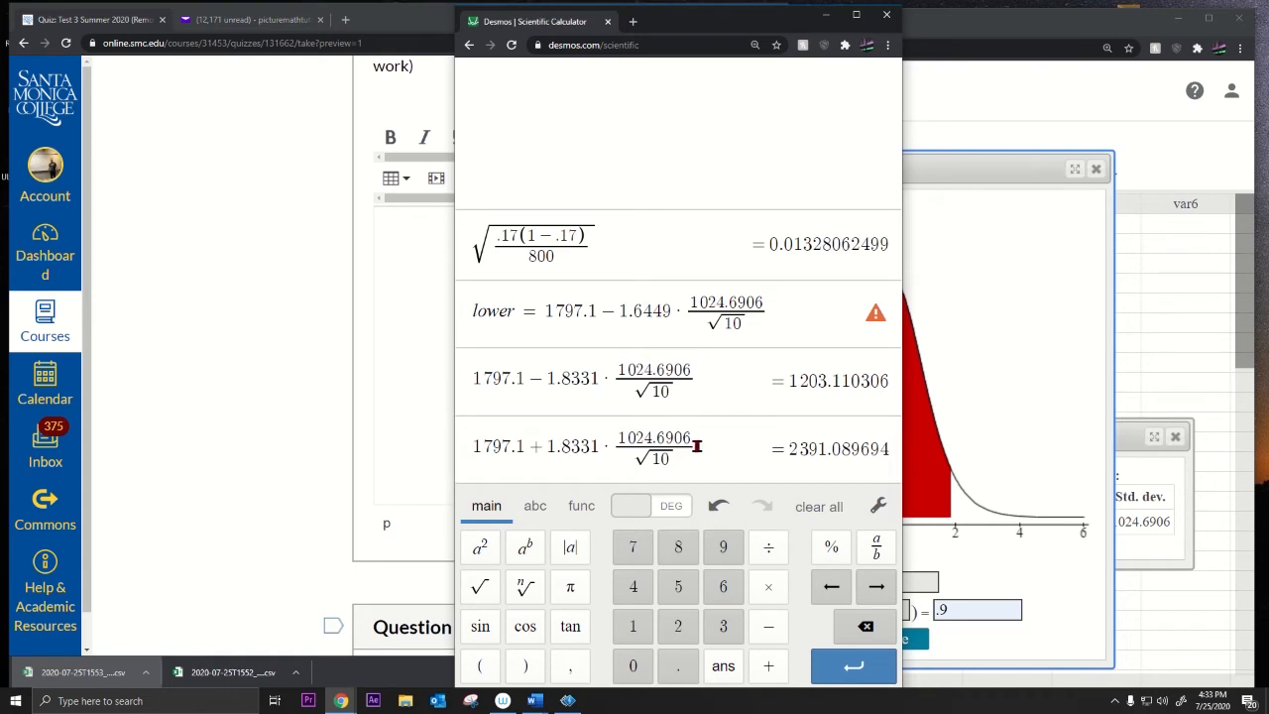
Step: Paste the copied Desmos upper-bound expression into a Canvas equation for Question 5, then delete it
left_click_drag(697, 446, 473, 446)
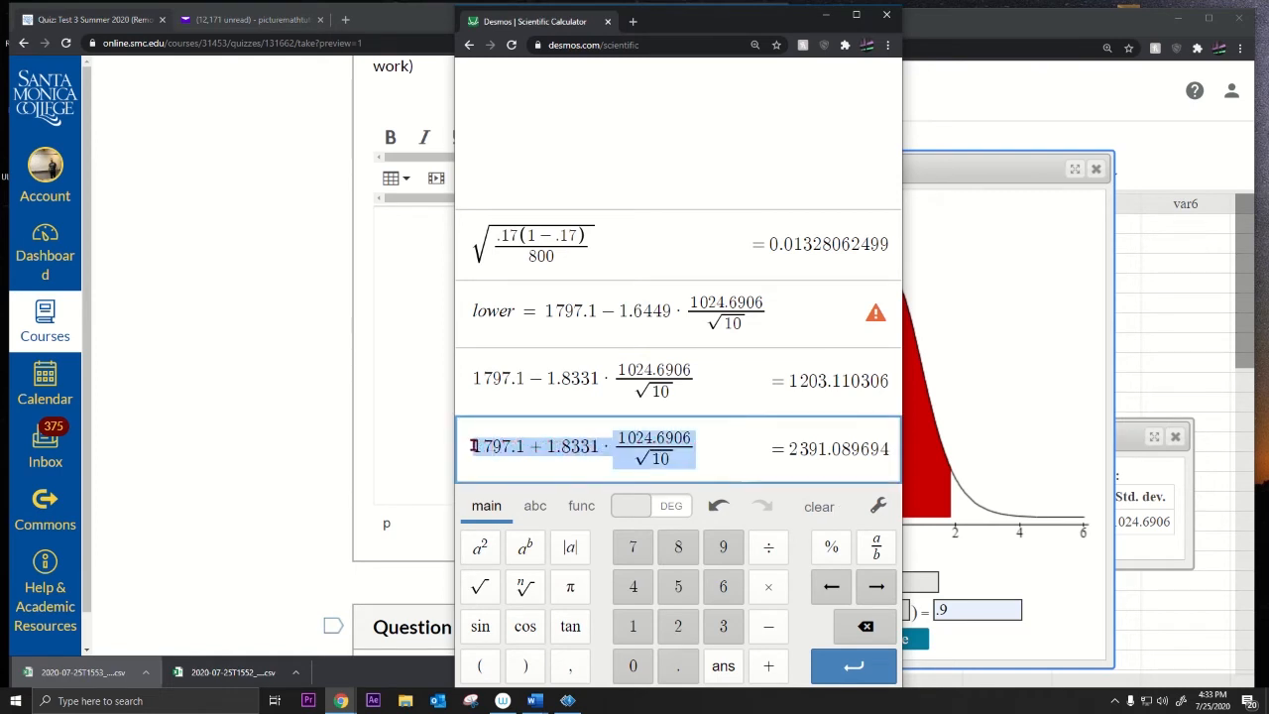
left_click(442, 398)
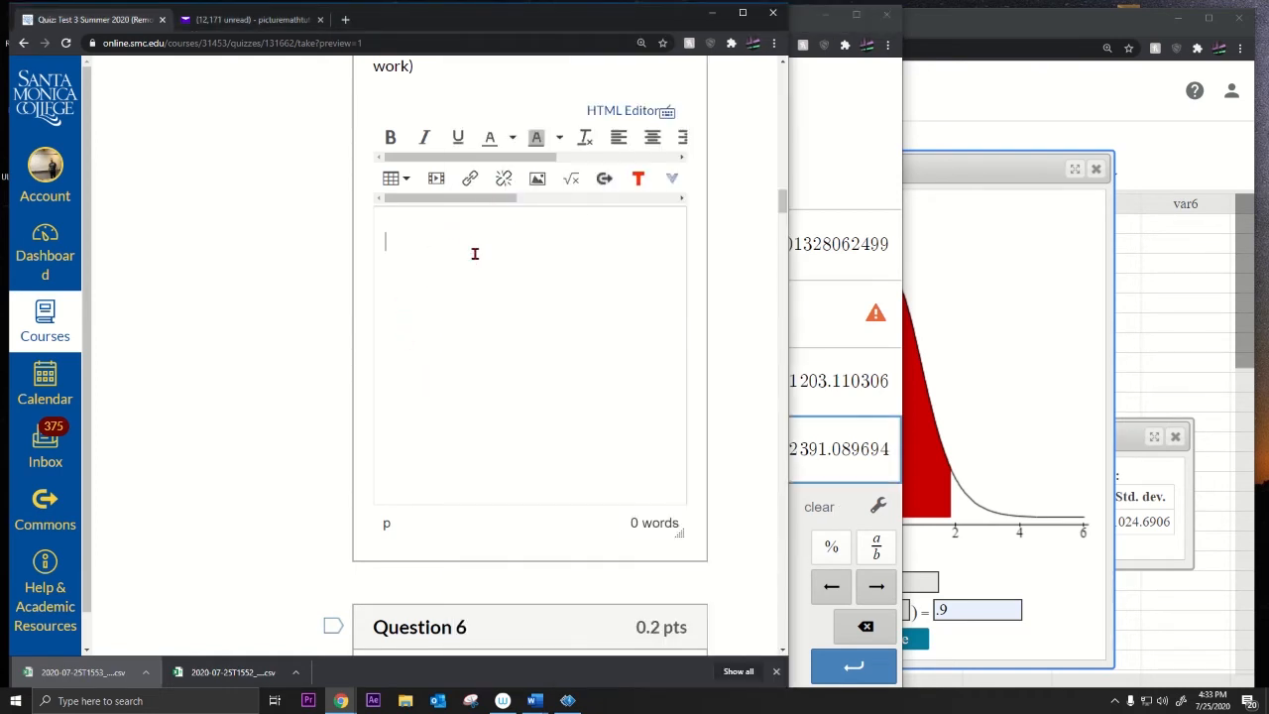
left_click(569, 179)
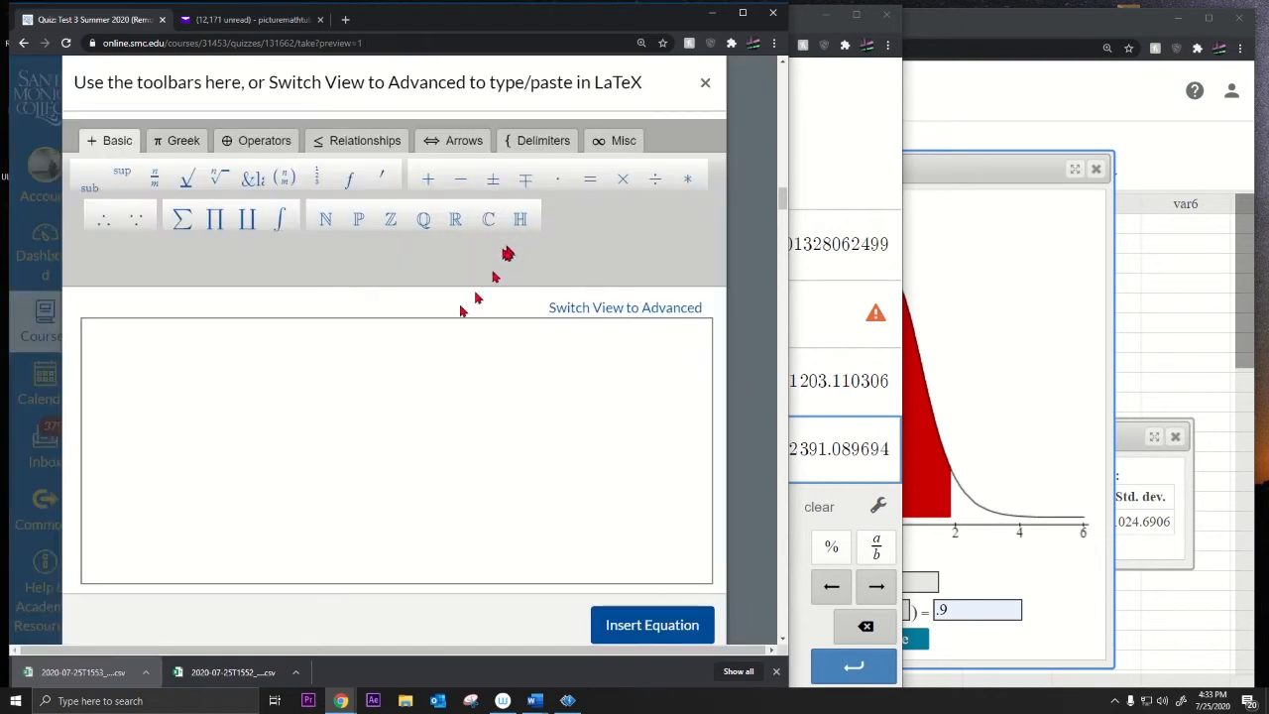
type("1797.1+1.8331\\cdot\\frac{1024.6906{√10")
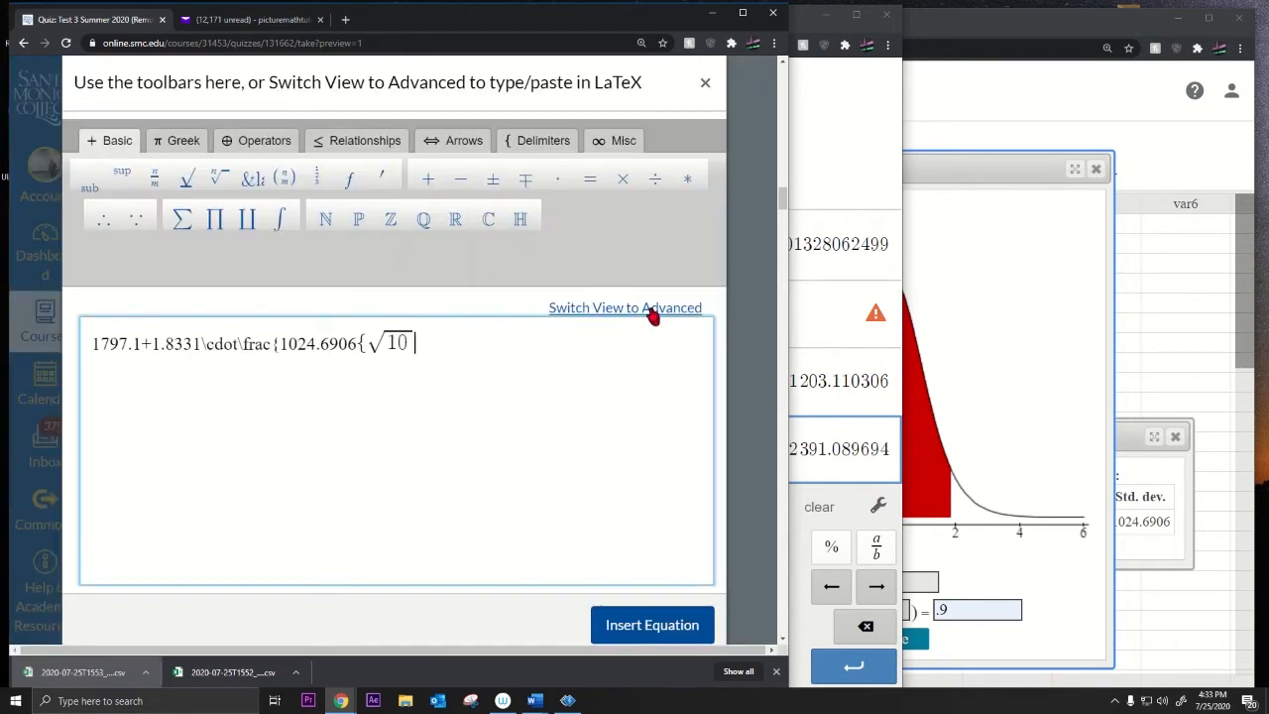
left_click(655, 626)
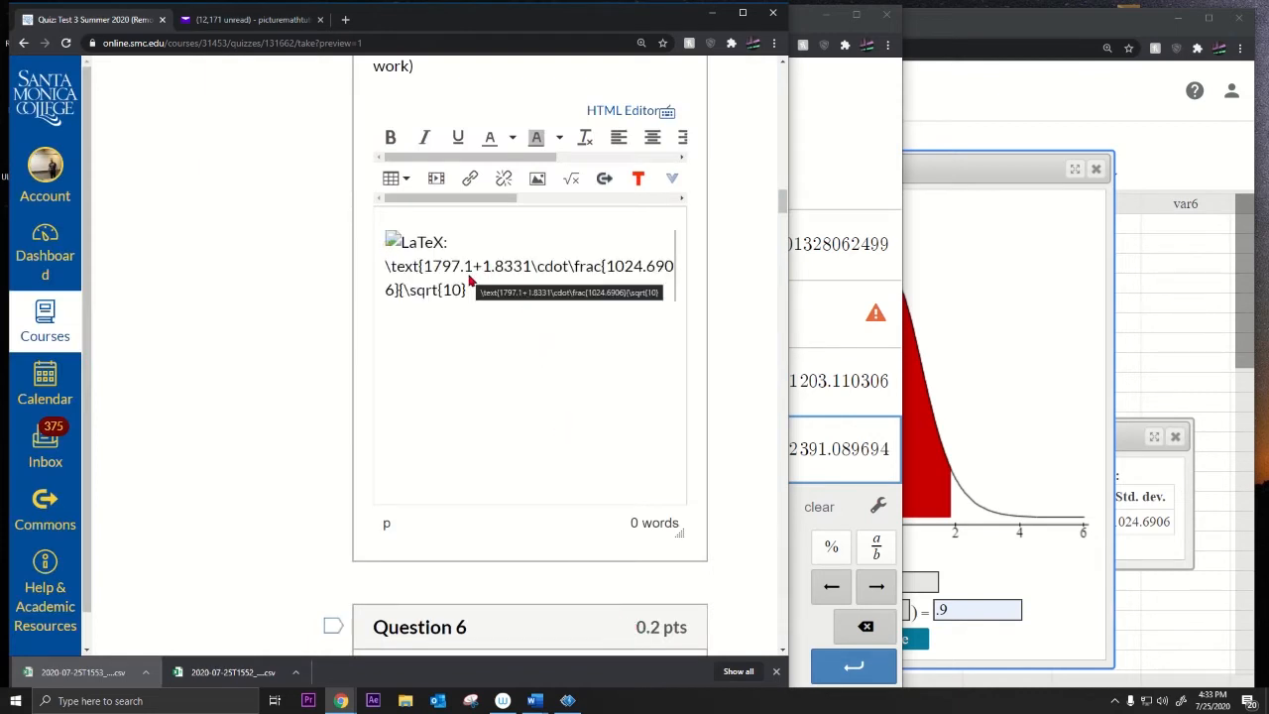
key("BackSpace")
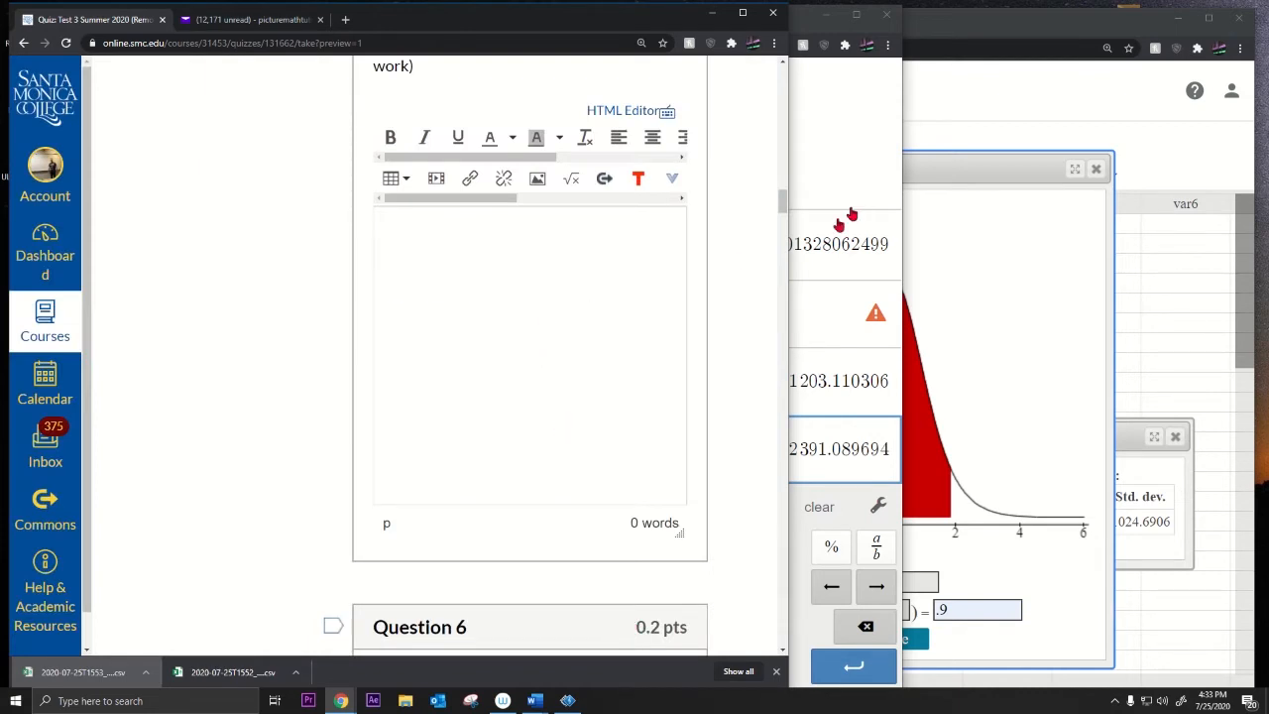
left_click(867, 139)
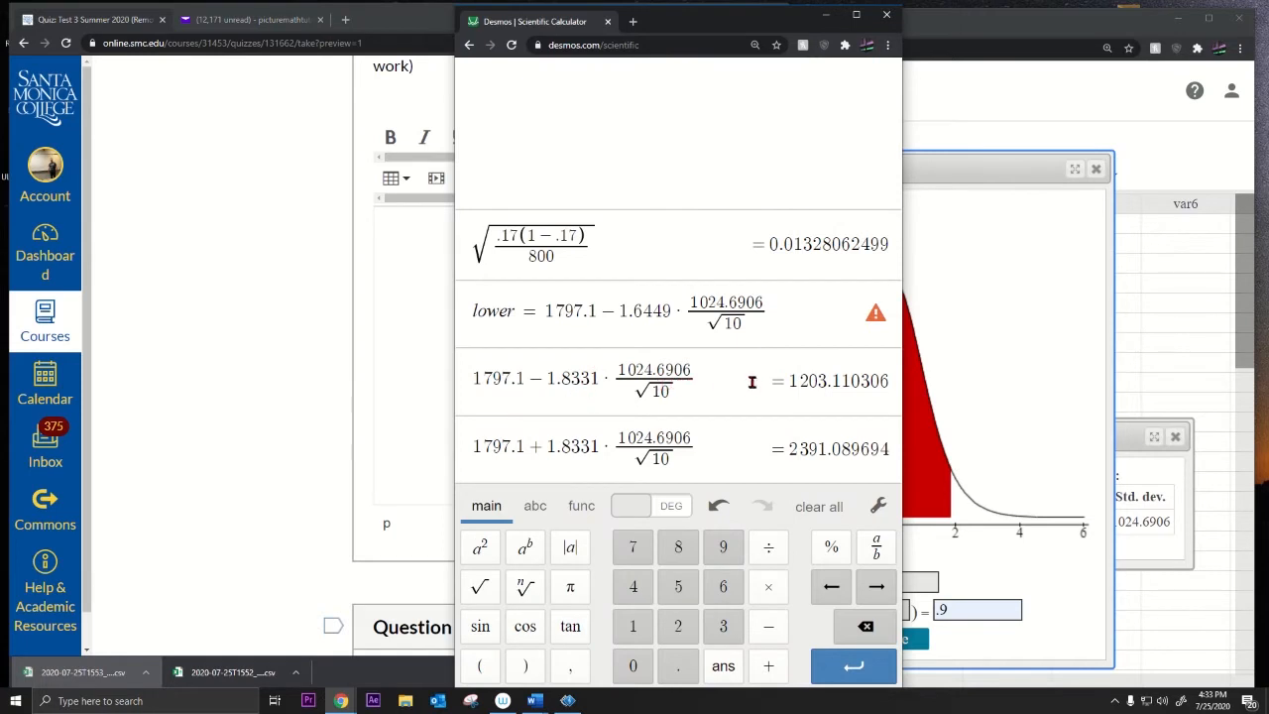
Step: Select the interval bound results 1203.110306 and 2391.089694 in Desmos
left_click_drag(793, 381, 897, 380)
left_click(792, 448)
left_click_drag(792, 448, 897, 451)
left_click(792, 380)
left_click_drag(790, 380, 895, 381)
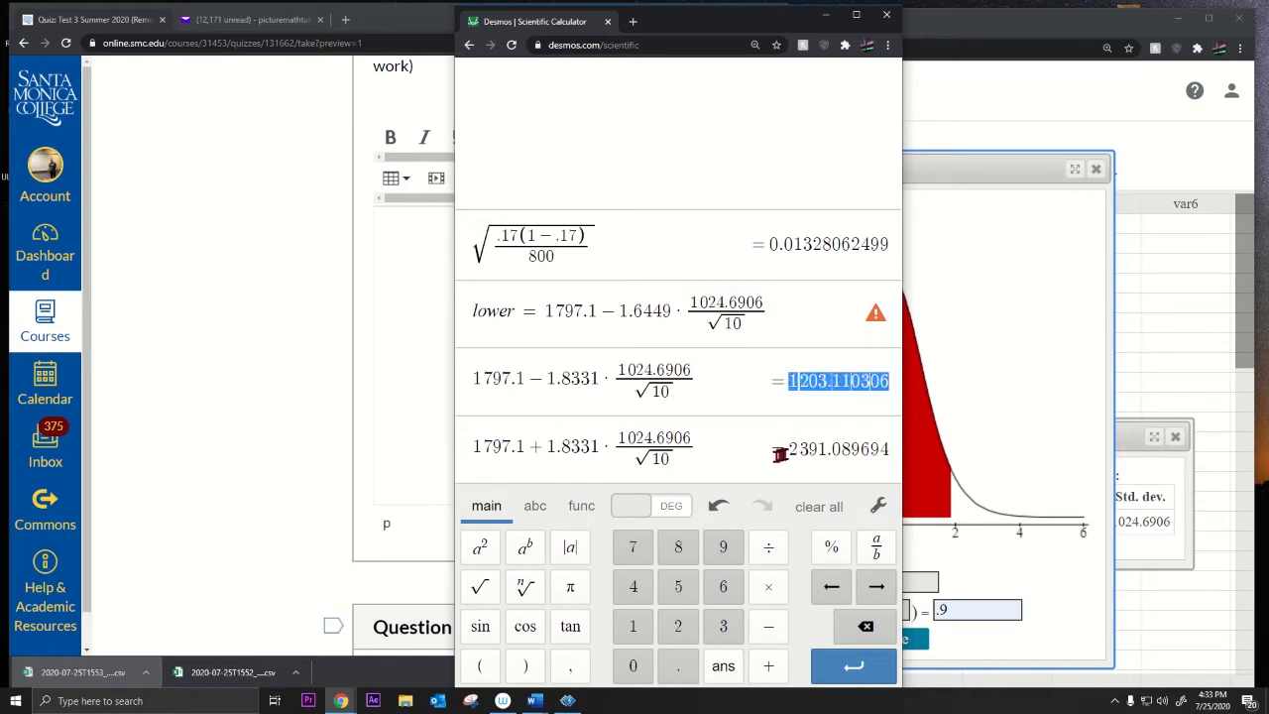
left_click_drag(781, 453, 892, 450)
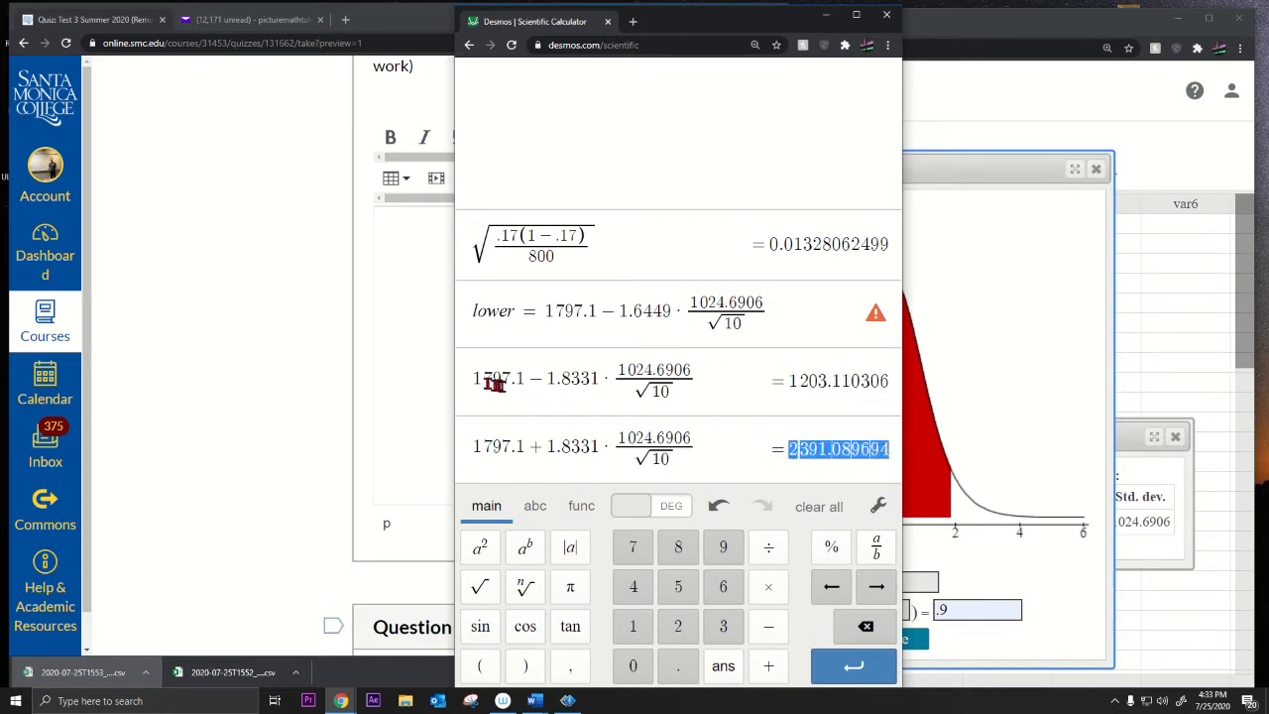
Step: Select parts of the lower-bound expression: mean 1797.1, 1024.6906/√10 and critical value 1.8331
left_click_drag(478, 381, 657, 382)
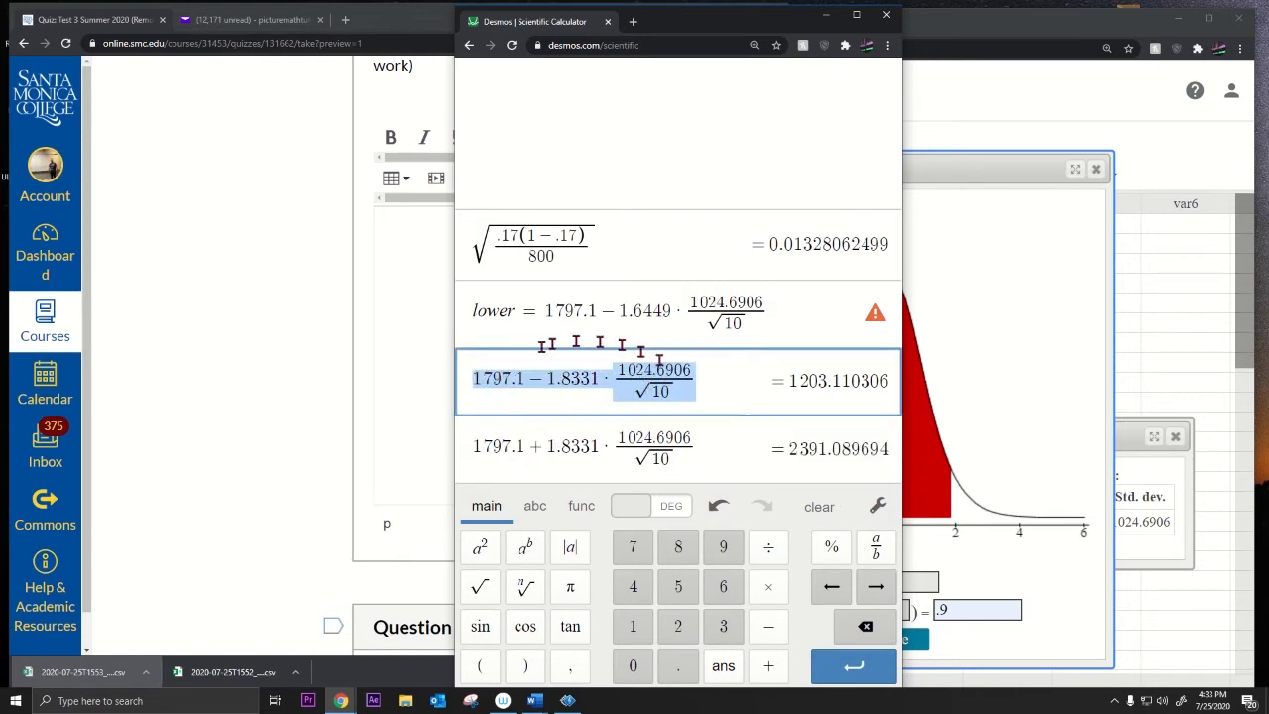
left_click(567, 396)
left_click_drag(548, 377, 683, 372)
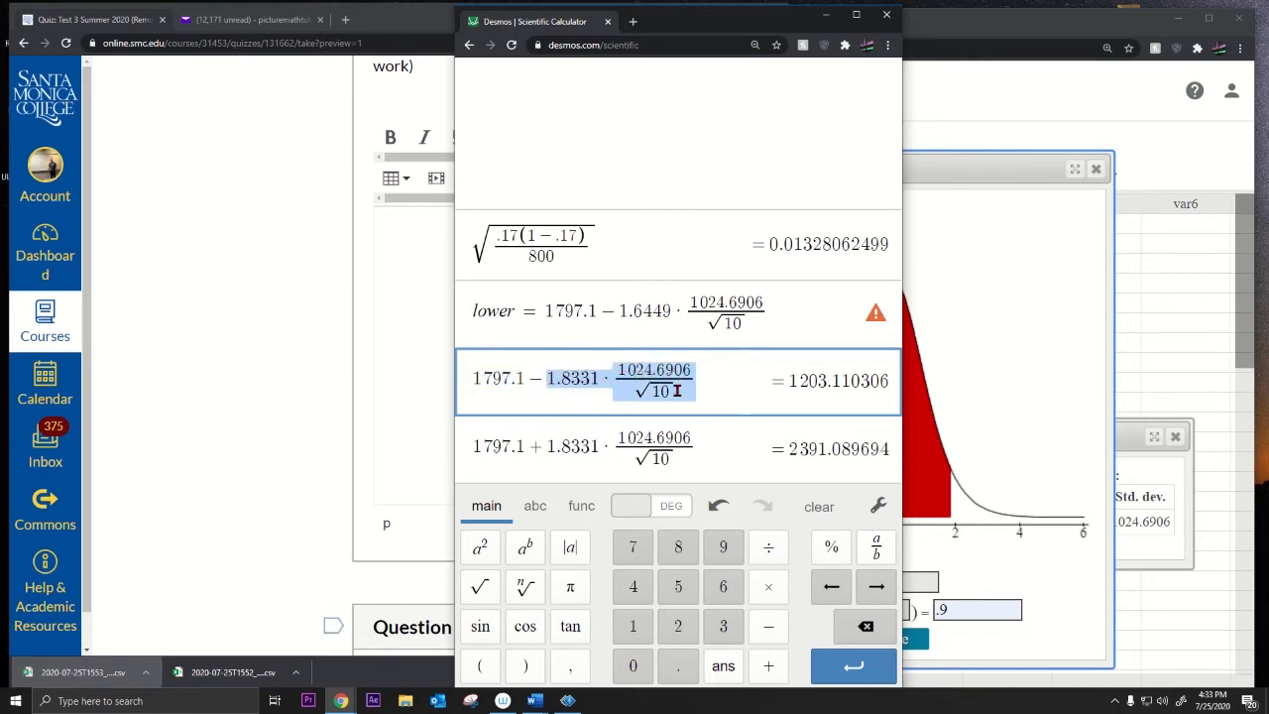
left_click_drag(474, 378, 523, 378)
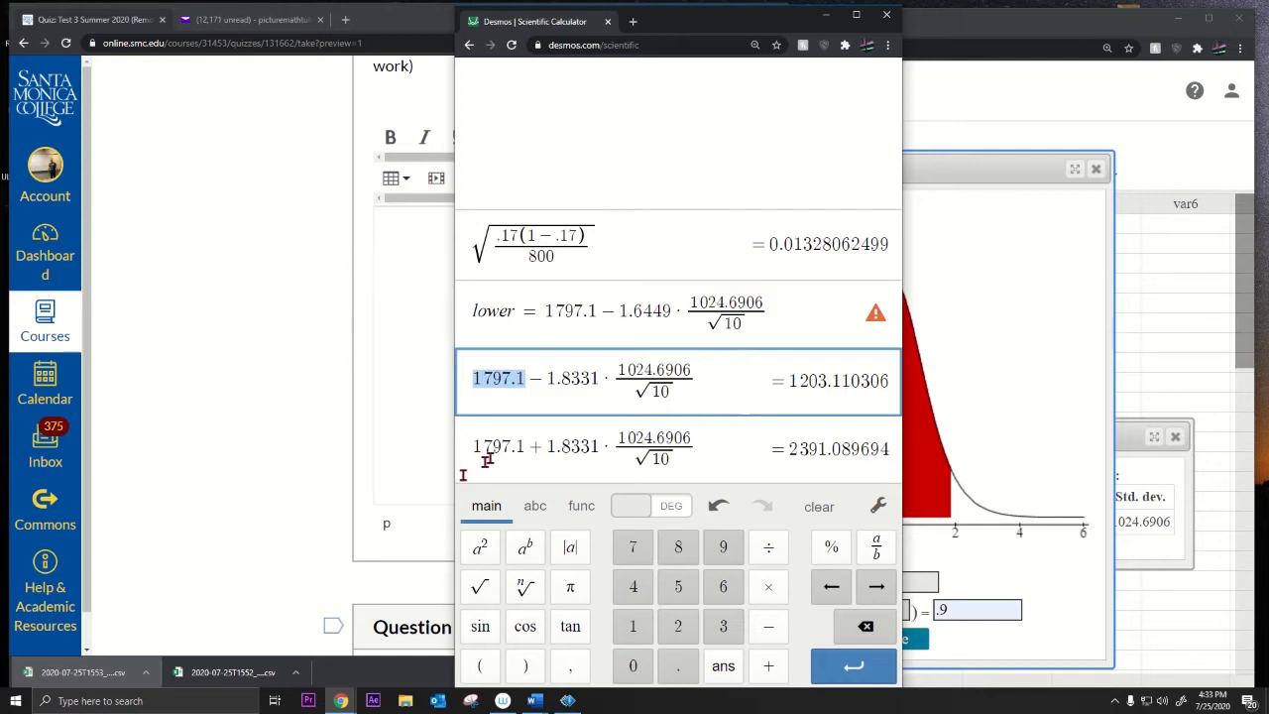
left_click_drag(545, 377, 691, 369)
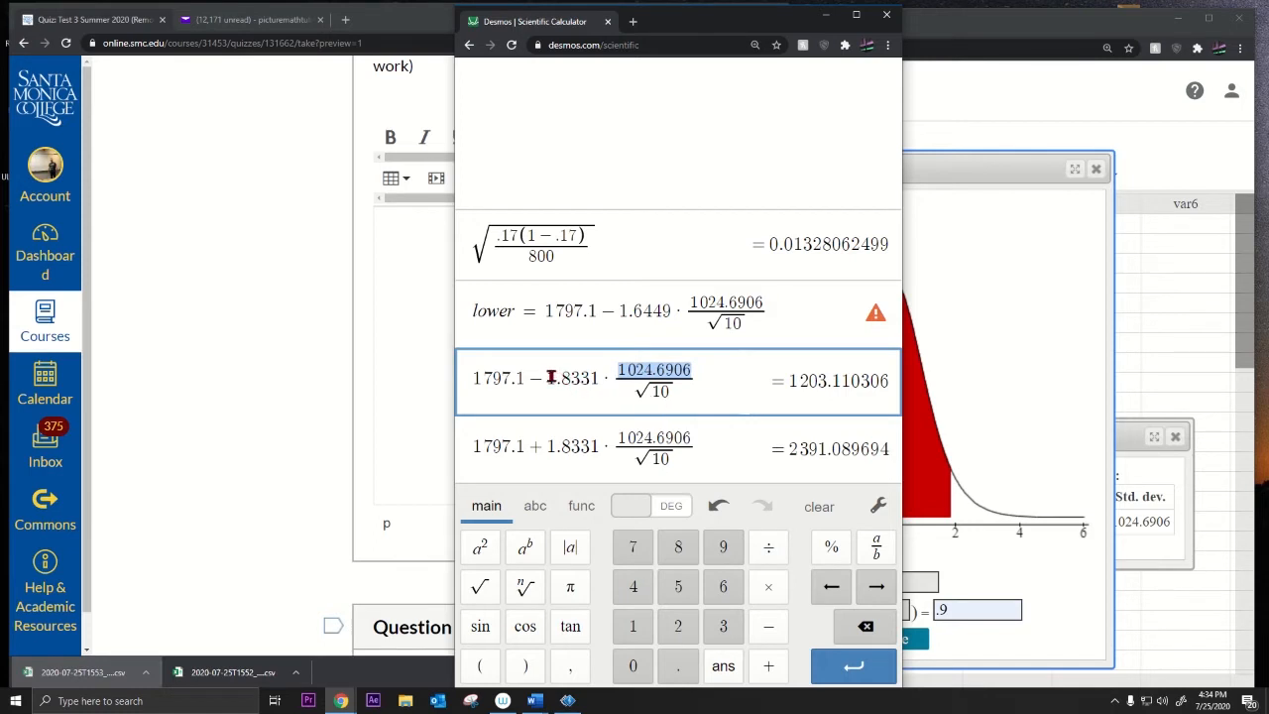
left_click_drag(551, 378, 600, 380)
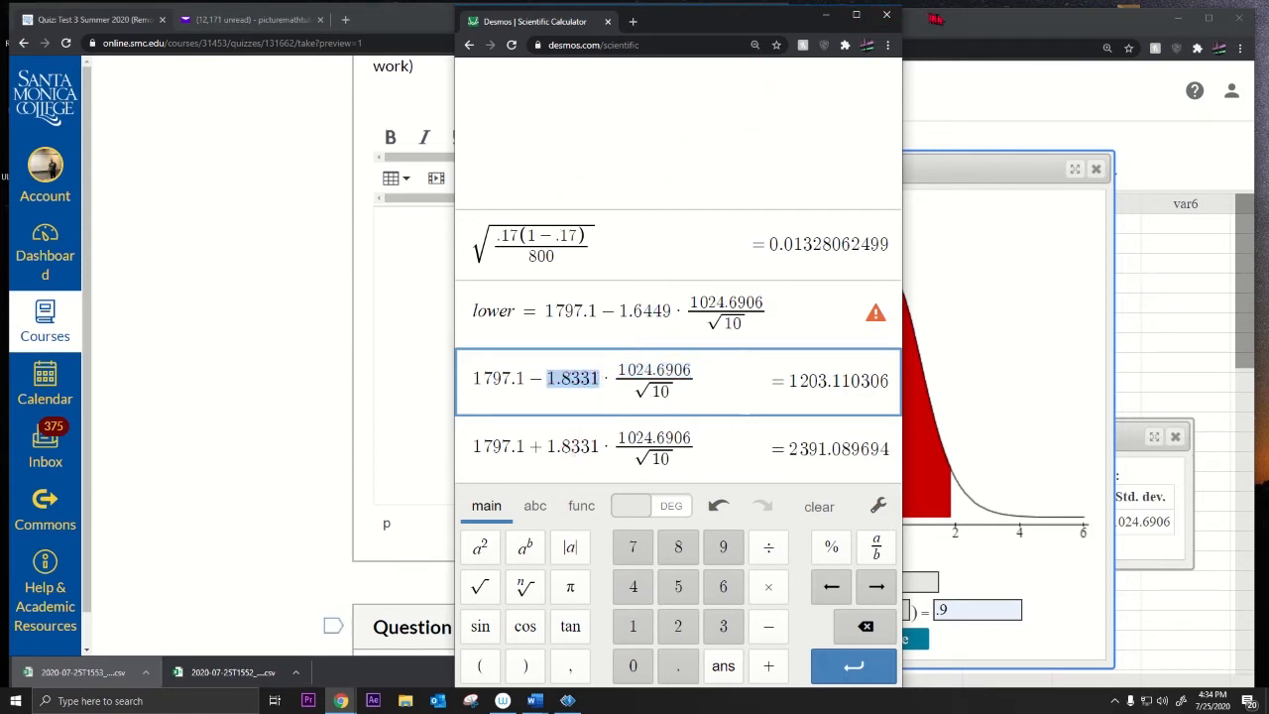
Step: Return to the Canvas quiz and scroll to the True/False Question 6
left_click(303, 246)
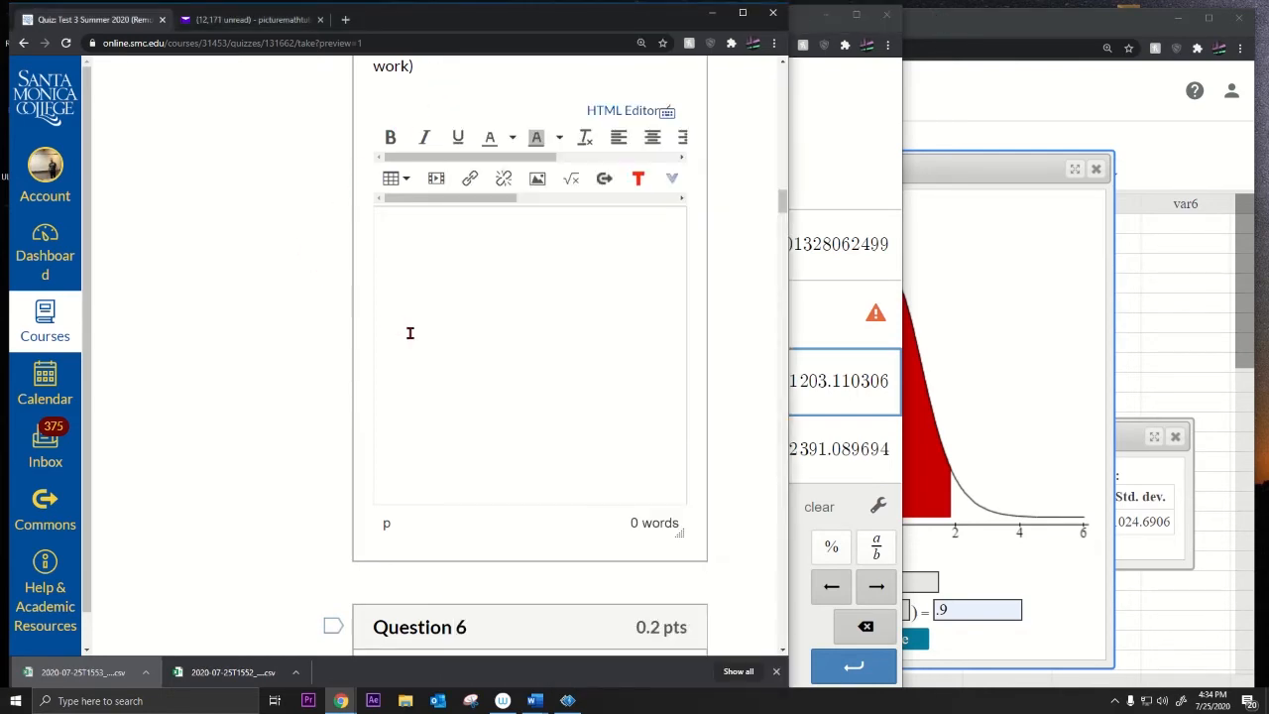
scroll(409, 333, "up", 4)
scroll(411, 331, "down", 10)
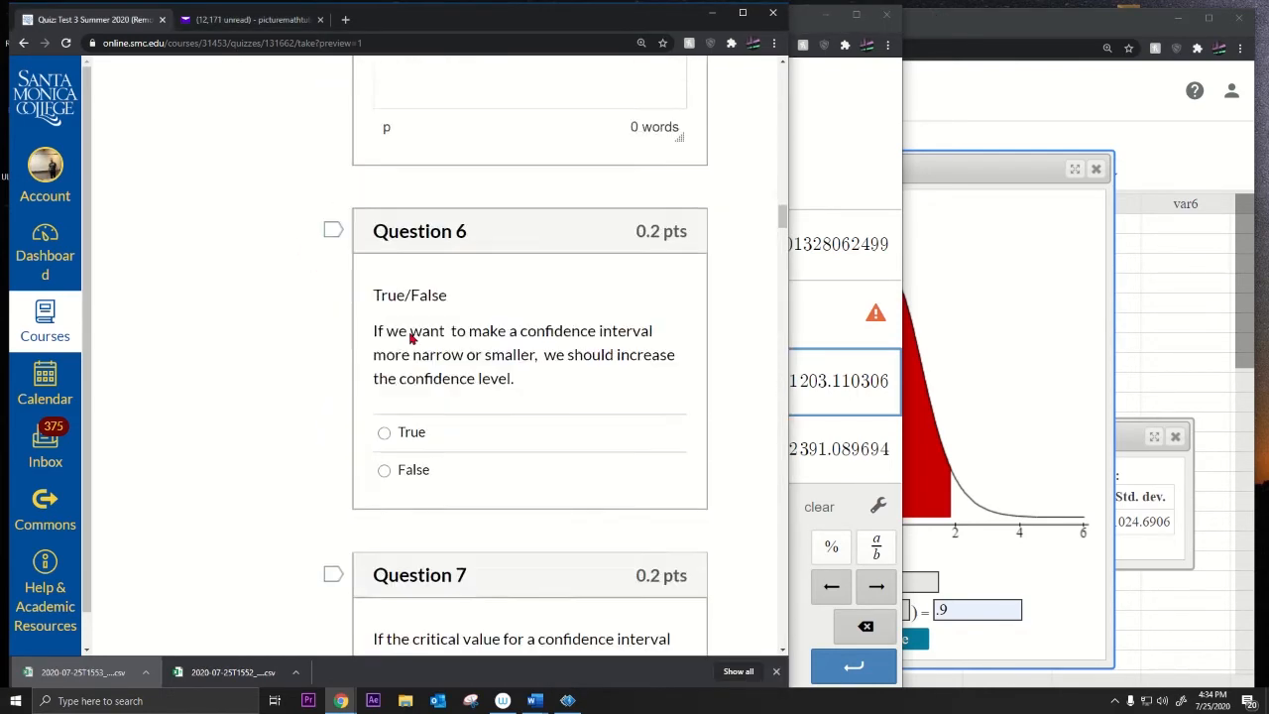
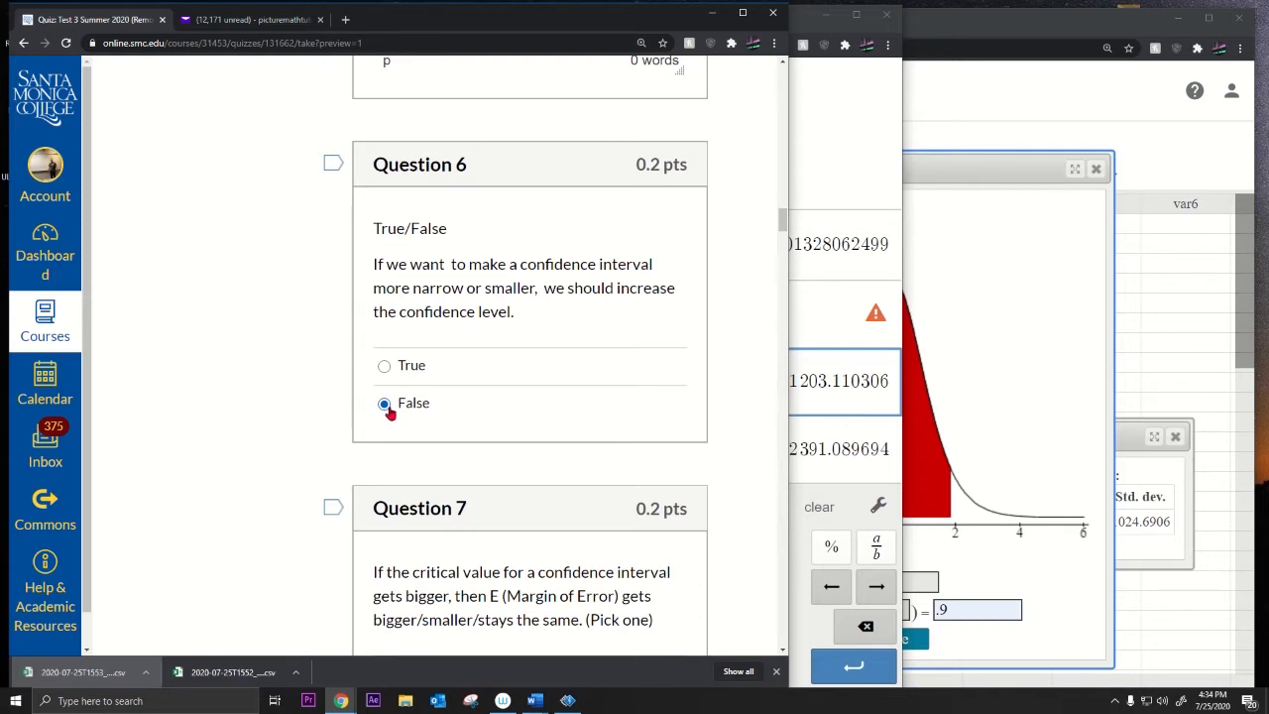
Step: Answer Question 7 with 'bigger' after reading its critical value prompt
scroll(389, 413, "down", 1)
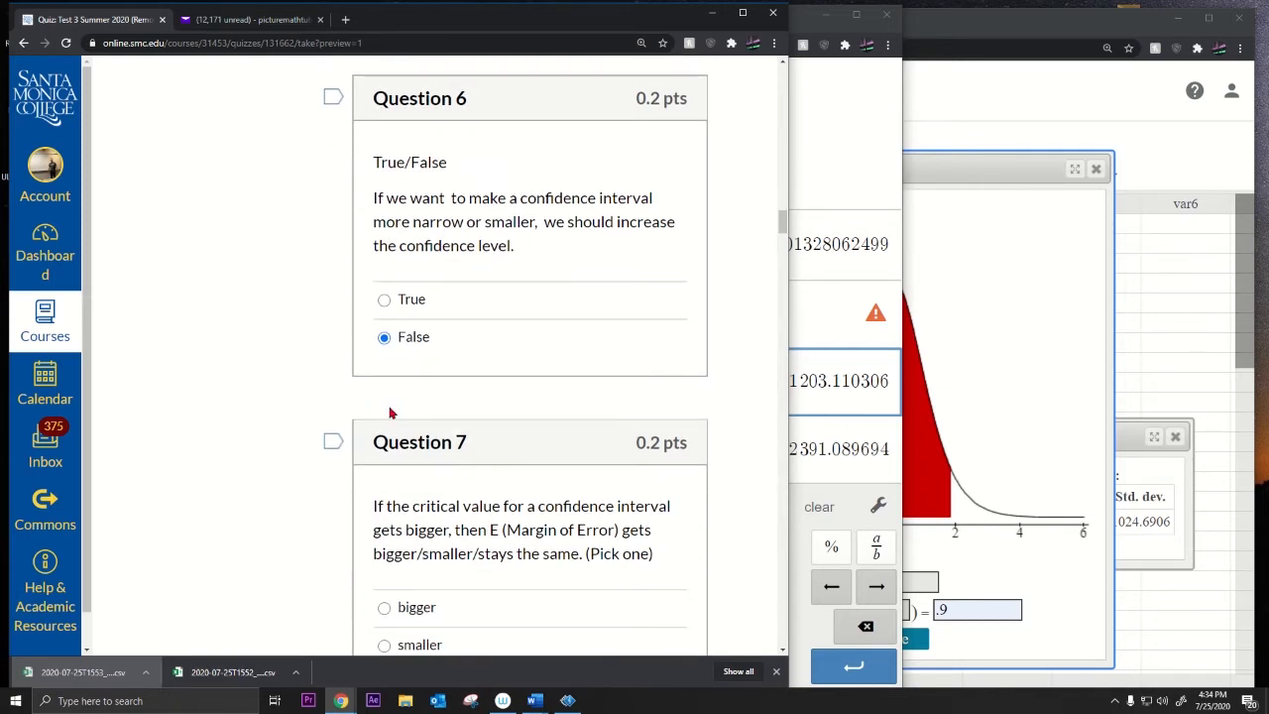
scroll(390, 413, "down", 3)
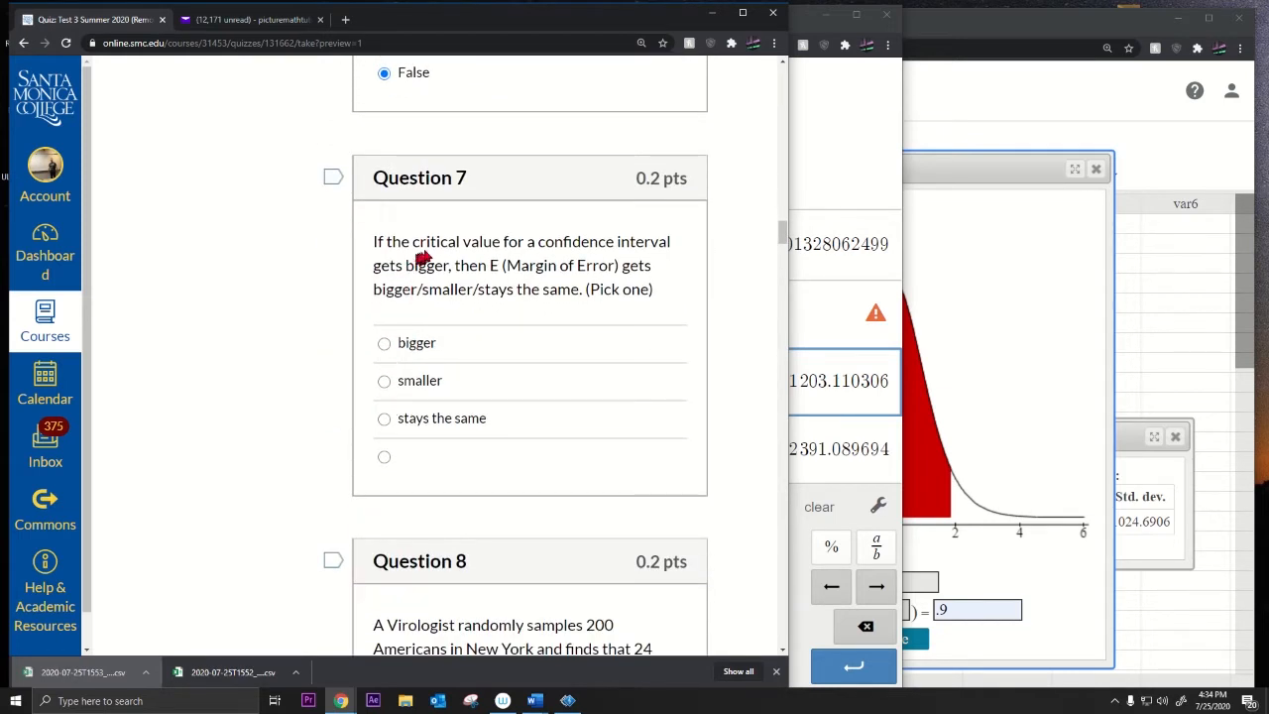
left_click_drag(447, 243, 563, 307)
left_click(385, 343)
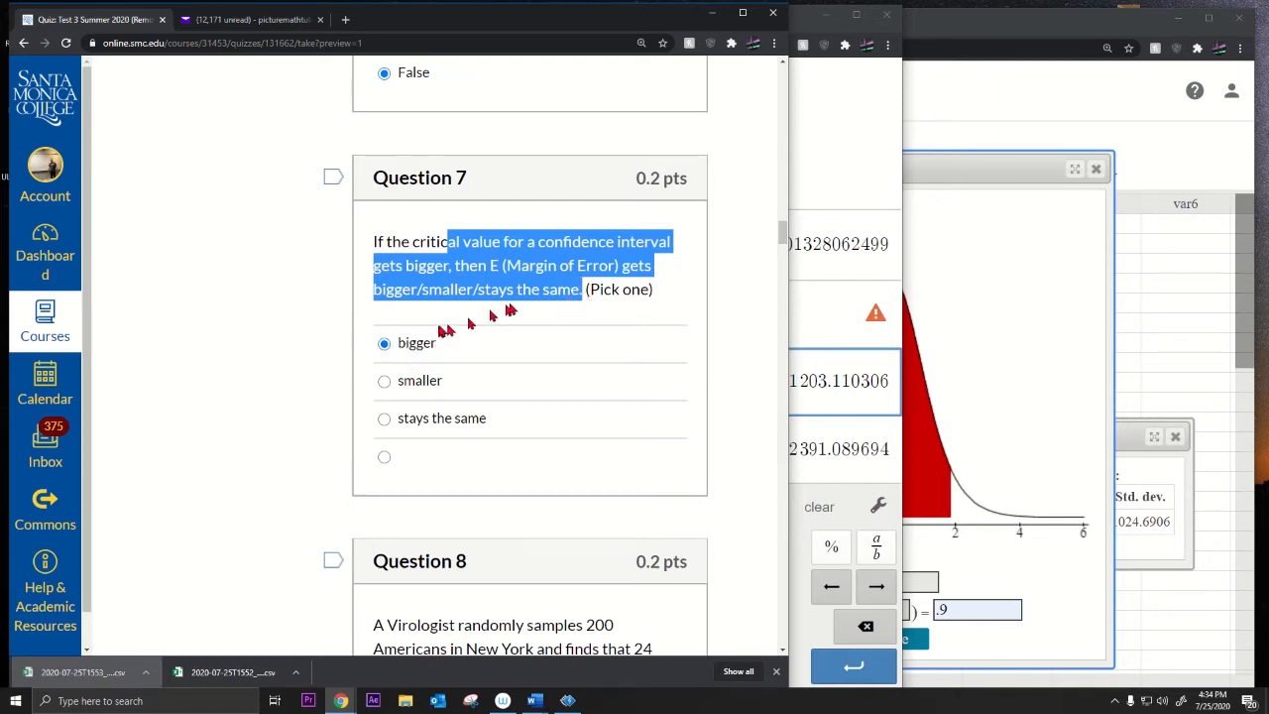
left_click(524, 269)
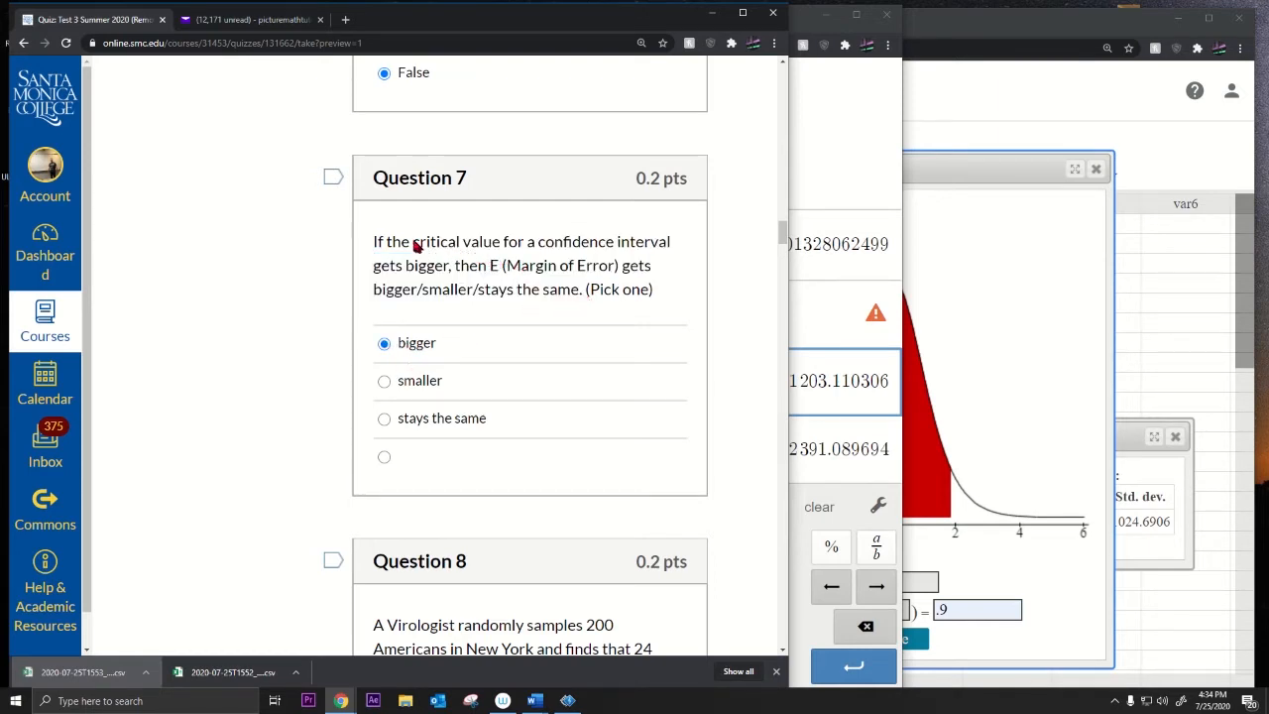
left_click_drag(416, 246, 493, 248)
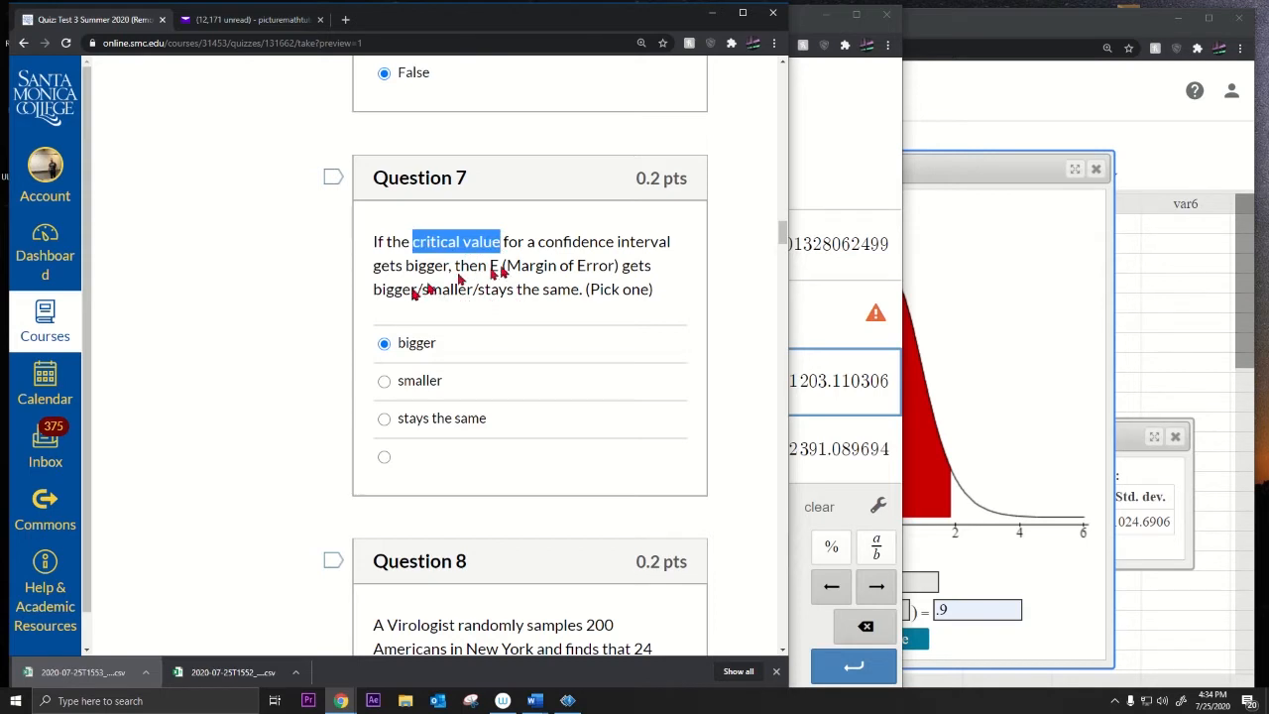
Step: Delete '1797.1 −' in Desmos, leaving the margin term equal to 593.9896937
left_click(823, 230)
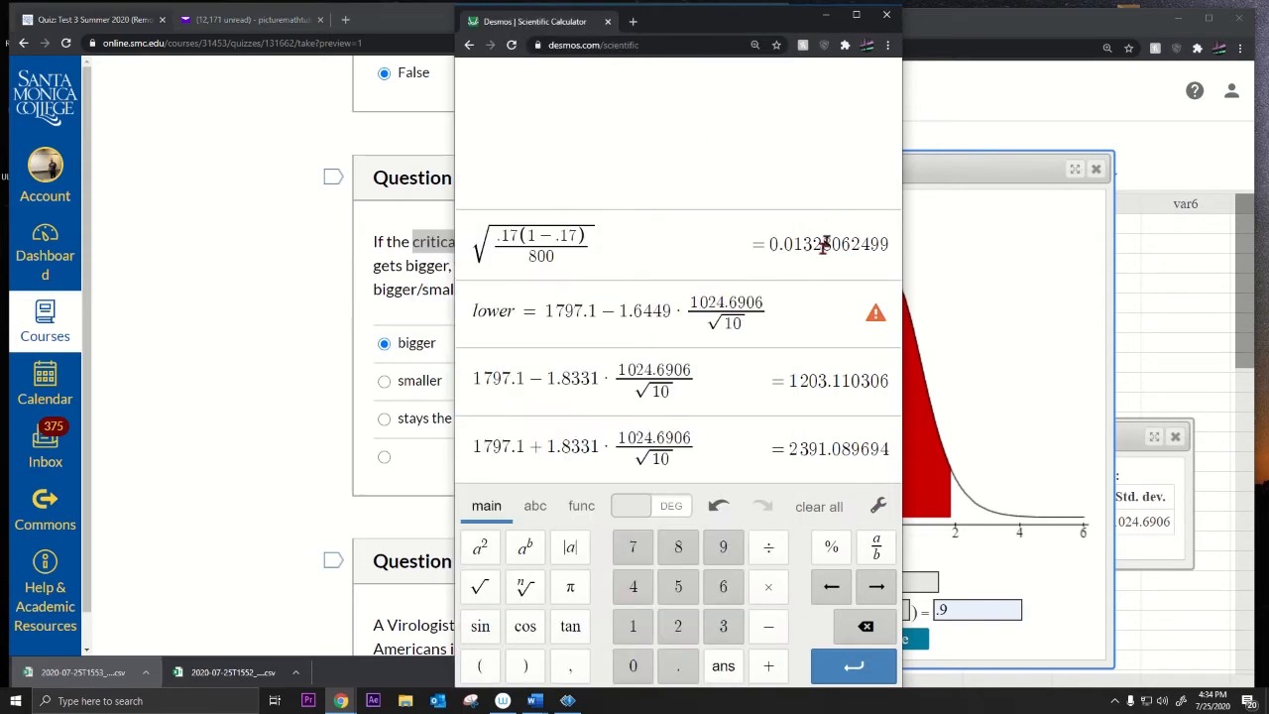
left_click(598, 378)
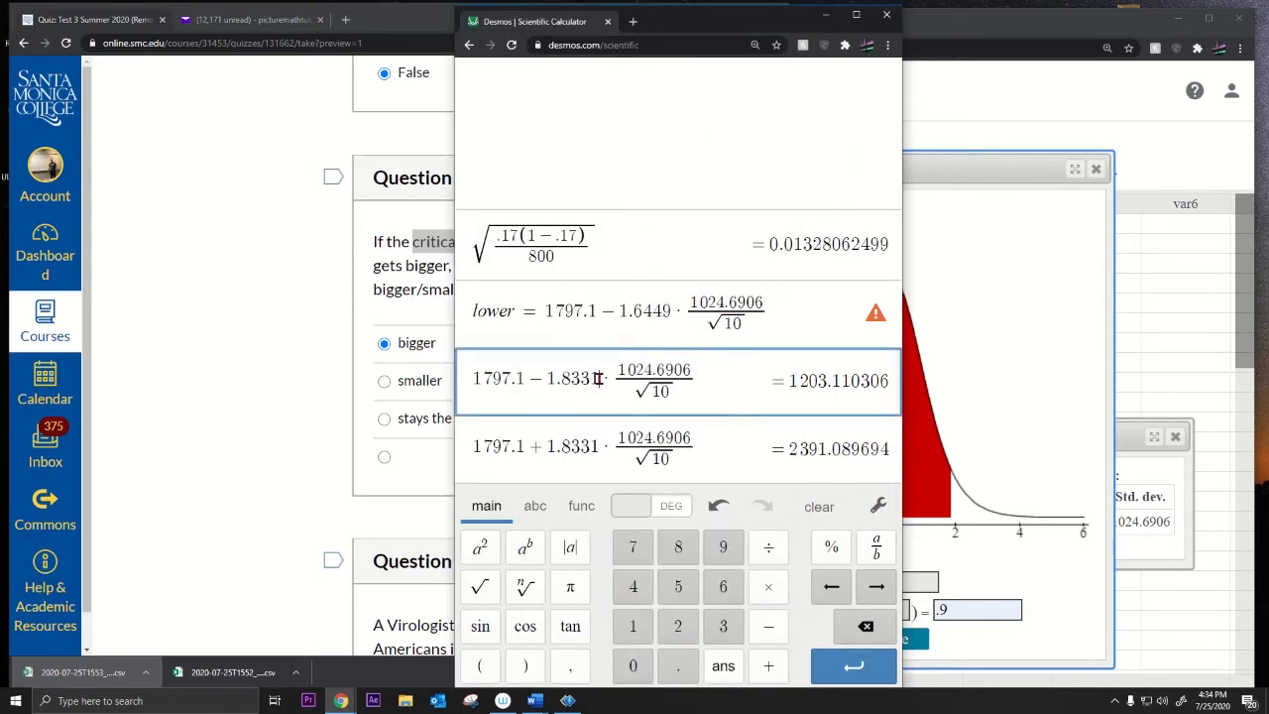
left_click_drag(595, 378, 545, 380)
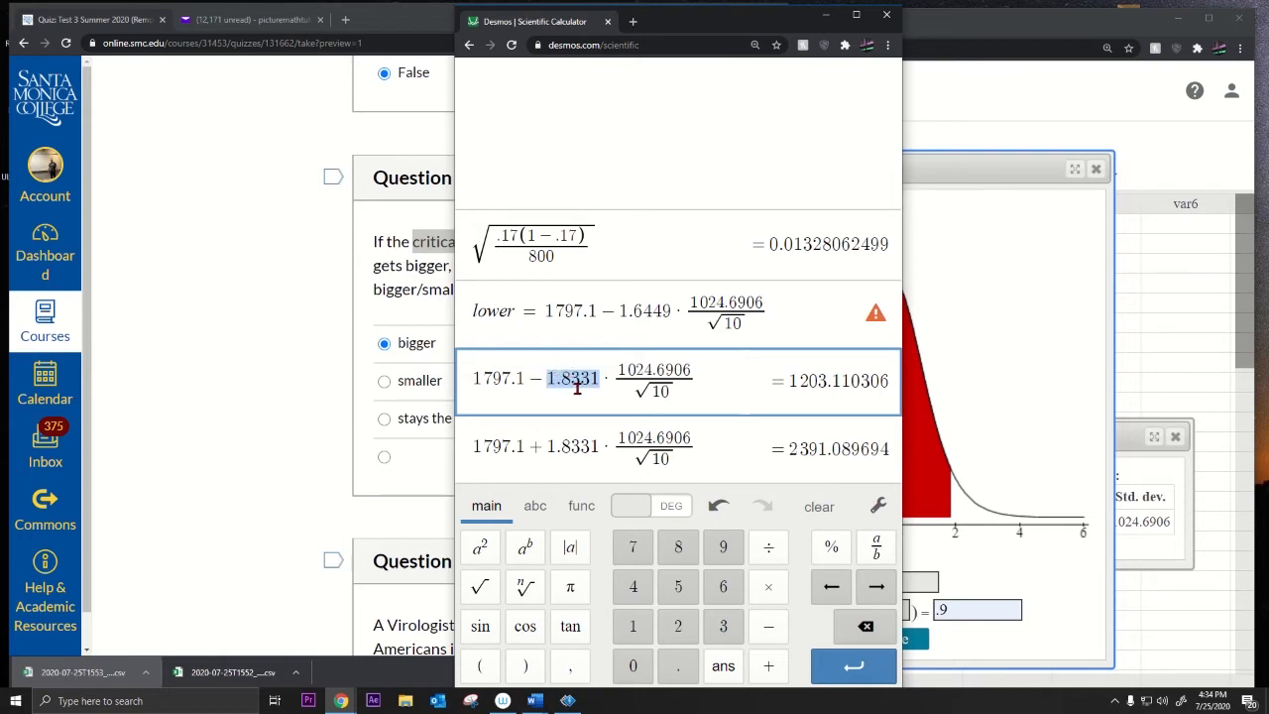
left_click(542, 381)
left_click_drag(541, 381, 458, 381)
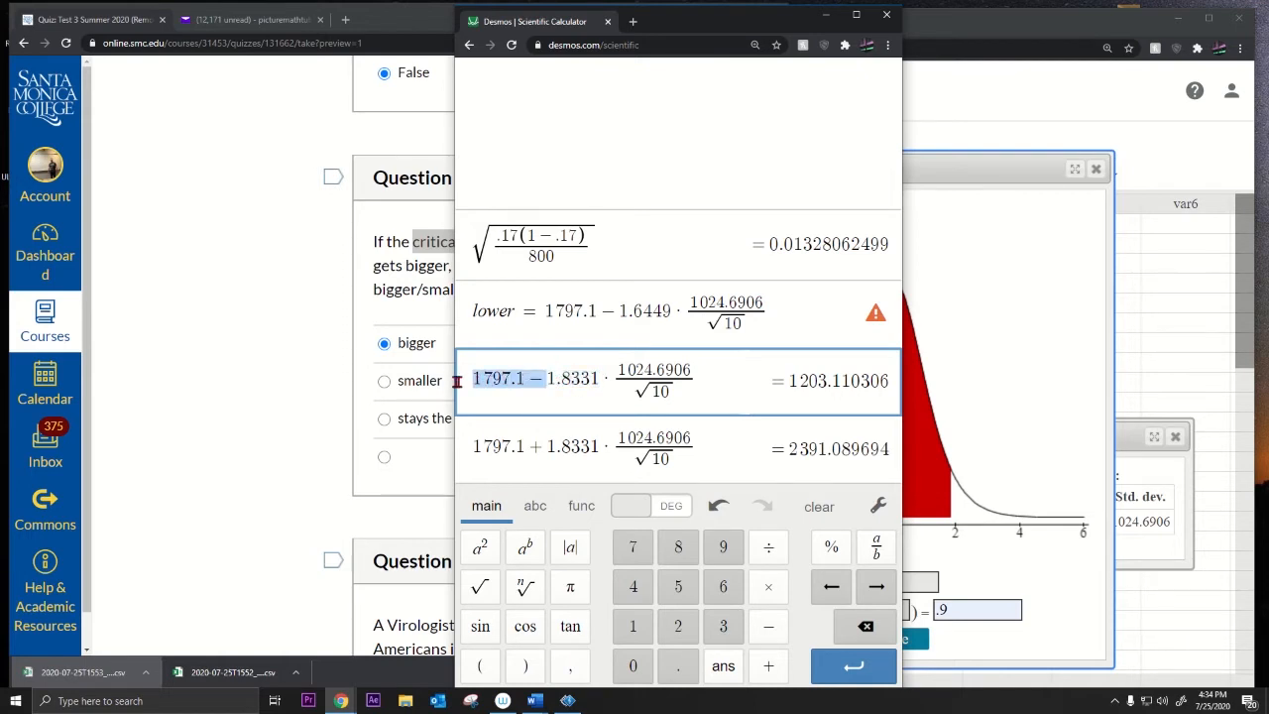
key("BackSpace")
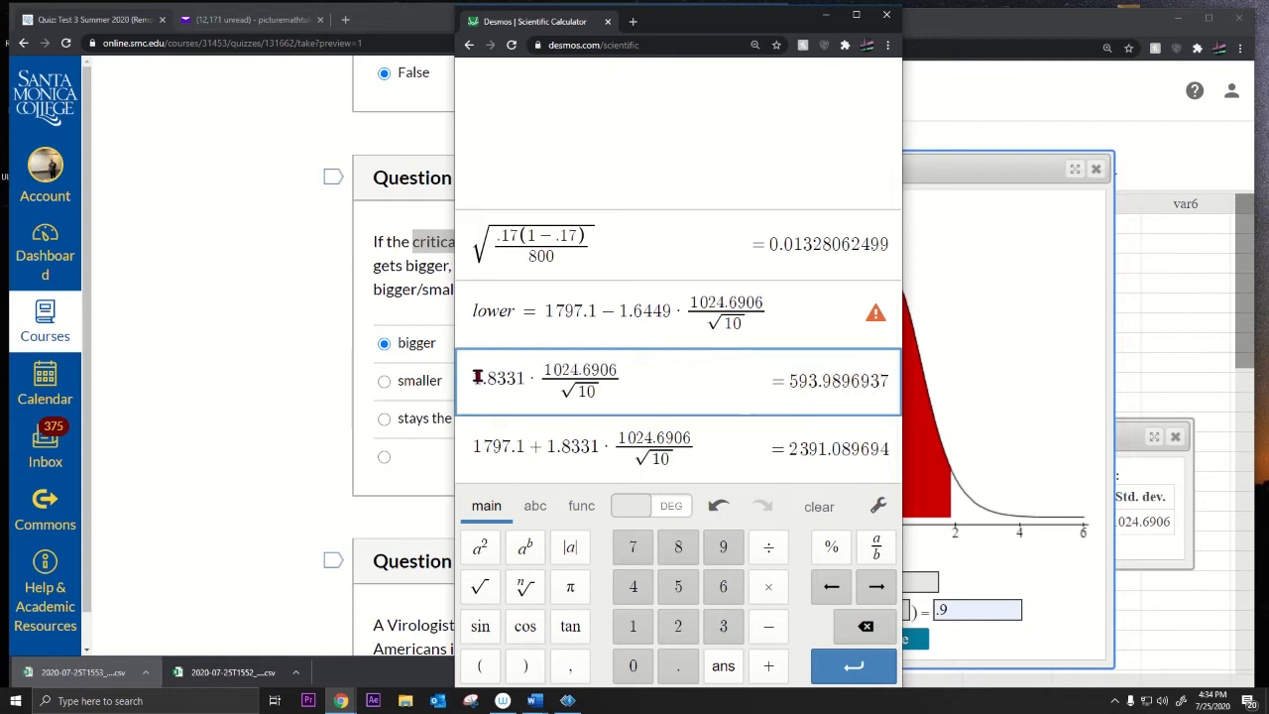
left_click_drag(789, 380, 825, 384)
Step: Change the multiplier 1.8331 to 2.8331, giving 918.025313
left_click(522, 377)
left_click(485, 393)
key("BackSpace")
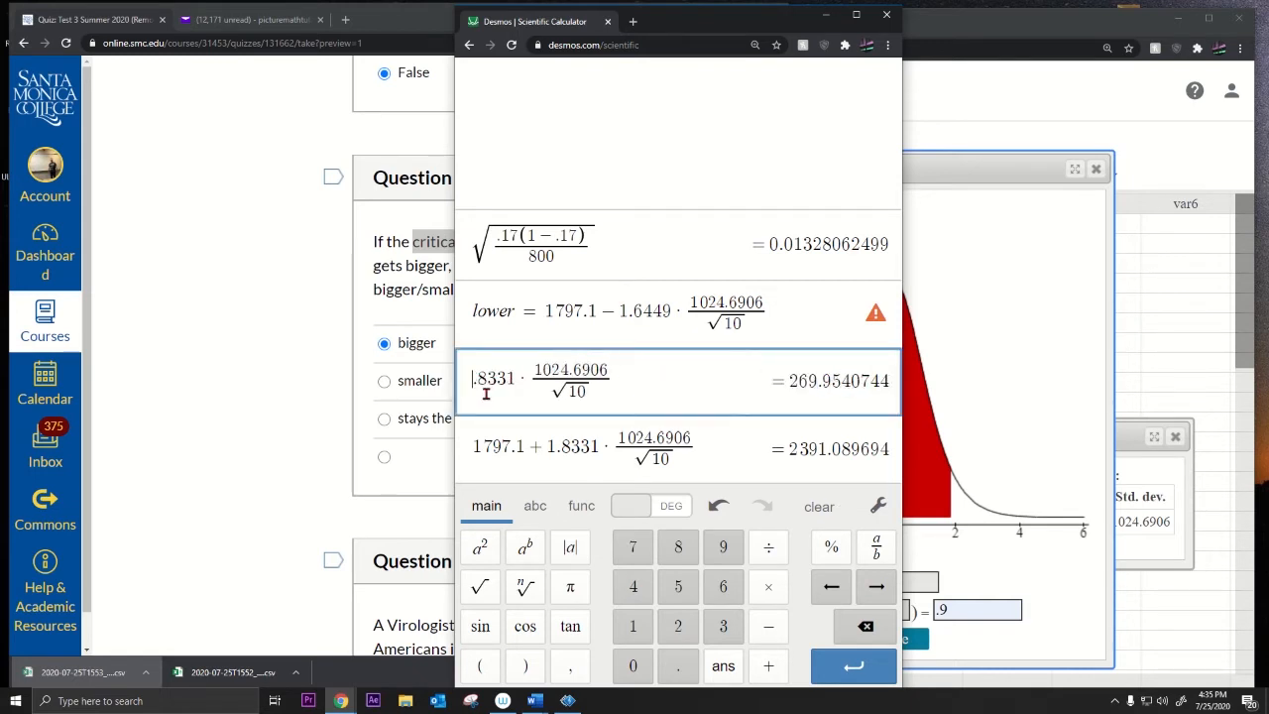
type("2")
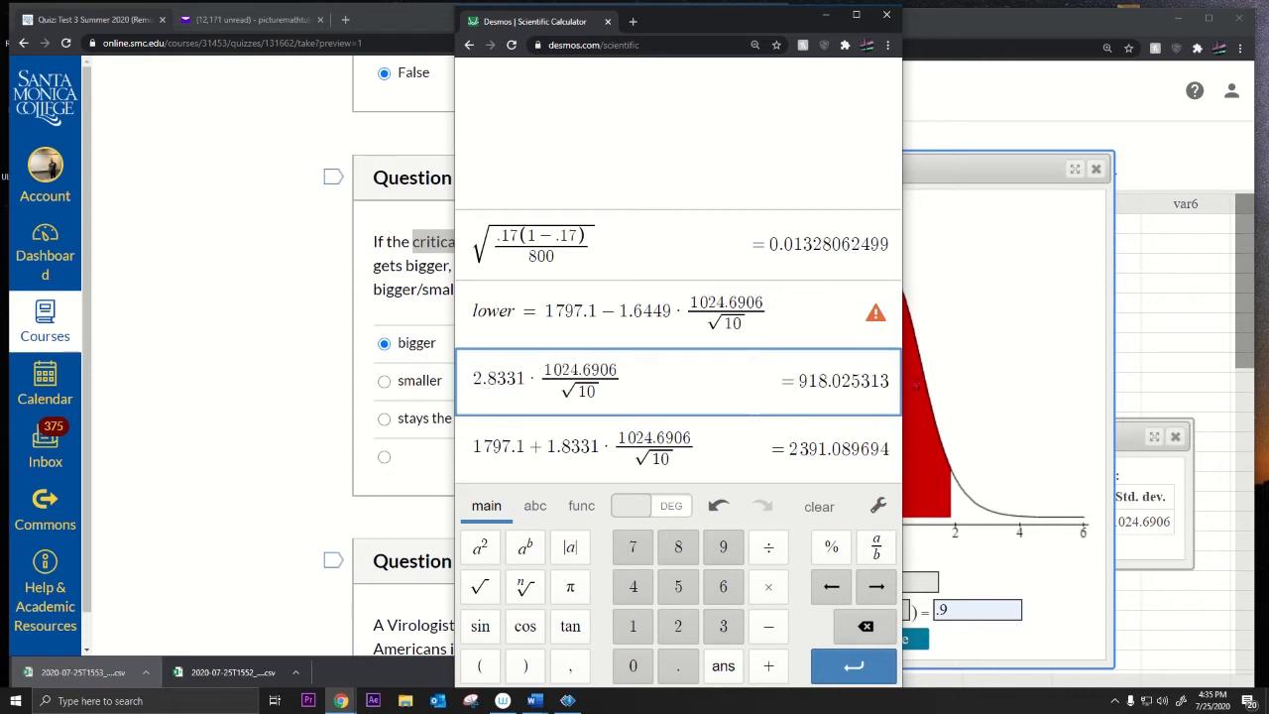
left_click_drag(799, 380, 843, 381)
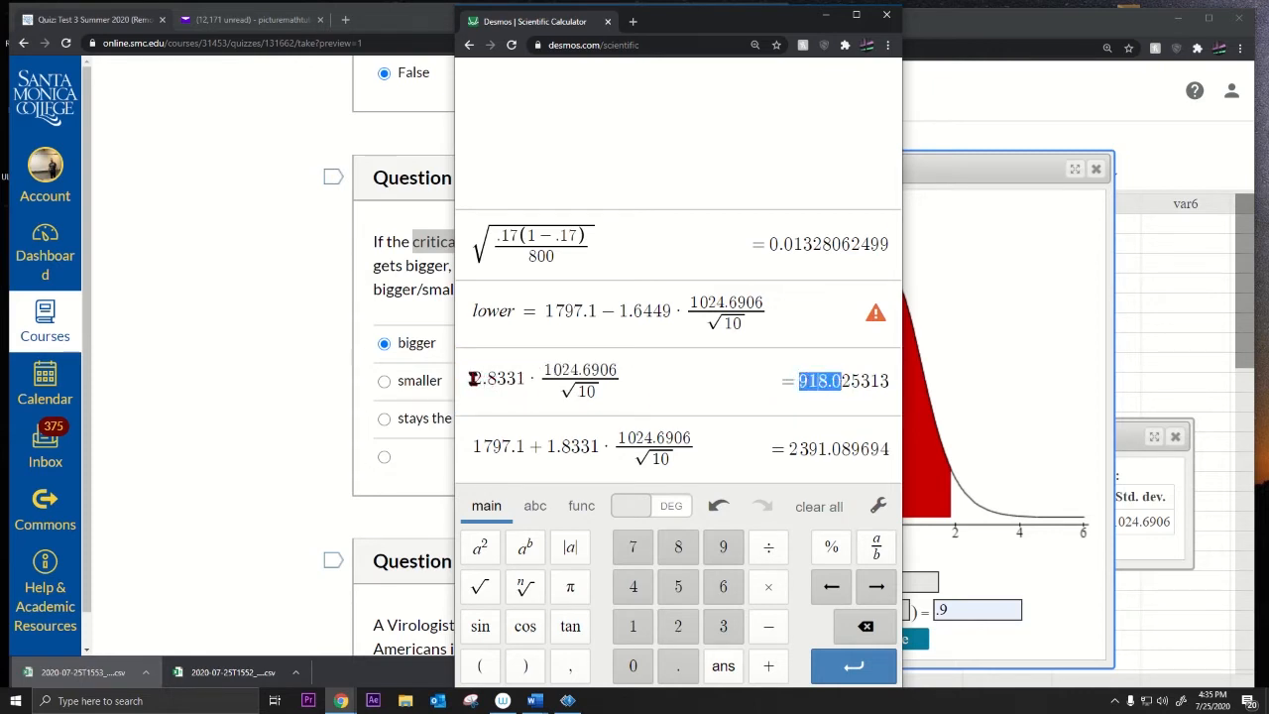
left_click_drag(472, 379, 506, 377)
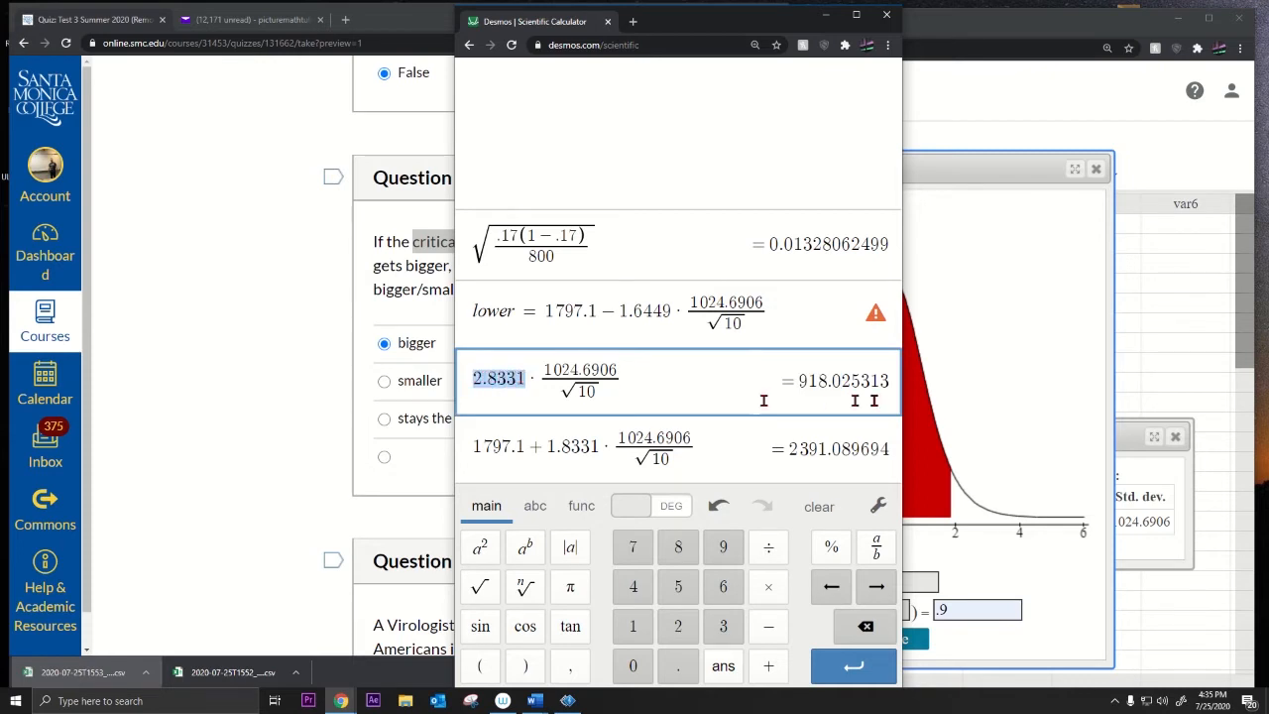
left_click_drag(799, 380, 887, 381)
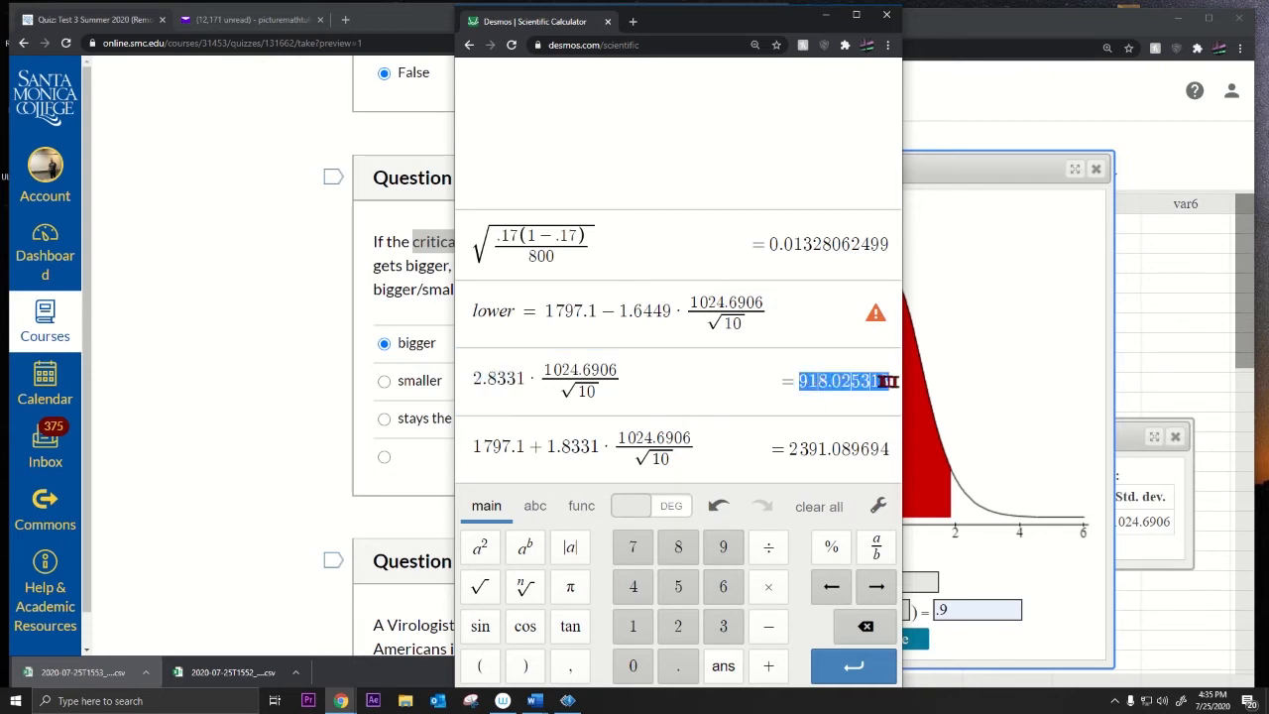
left_click(332, 397)
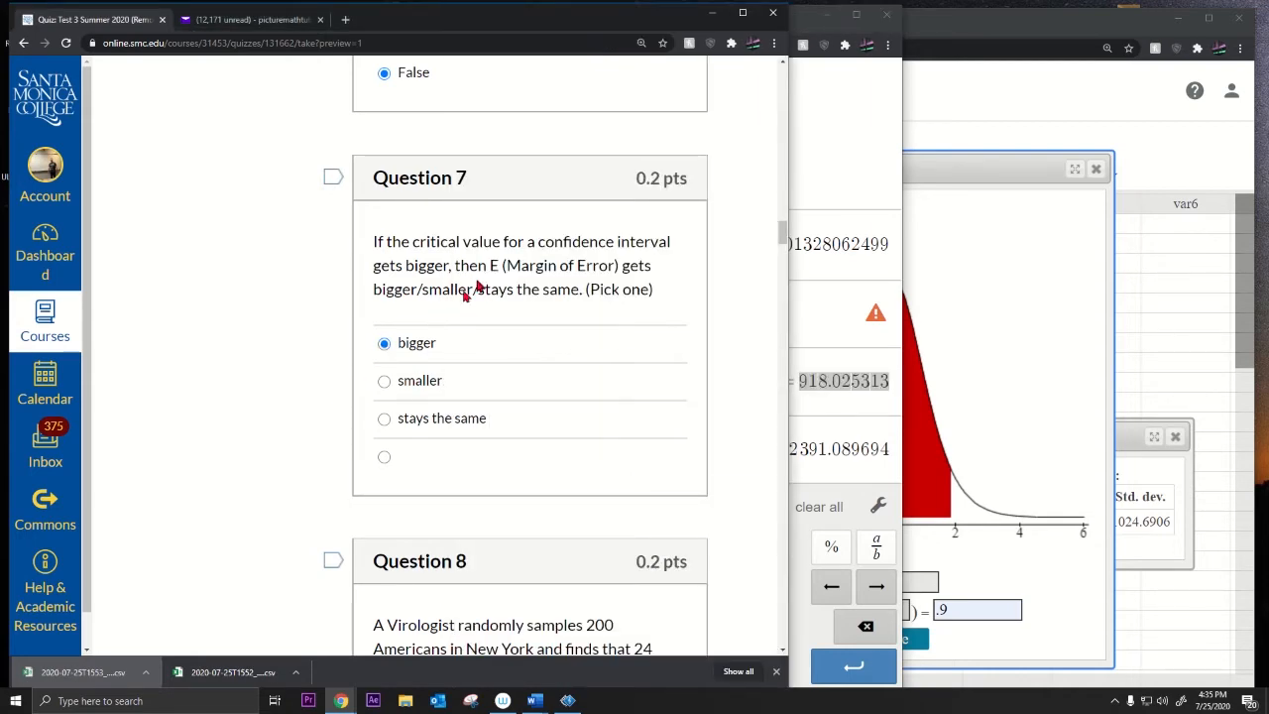
Step: Scroll to Question 8 and read its 99% confidence interval conditions prompt
left_click_drag(535, 242, 651, 242)
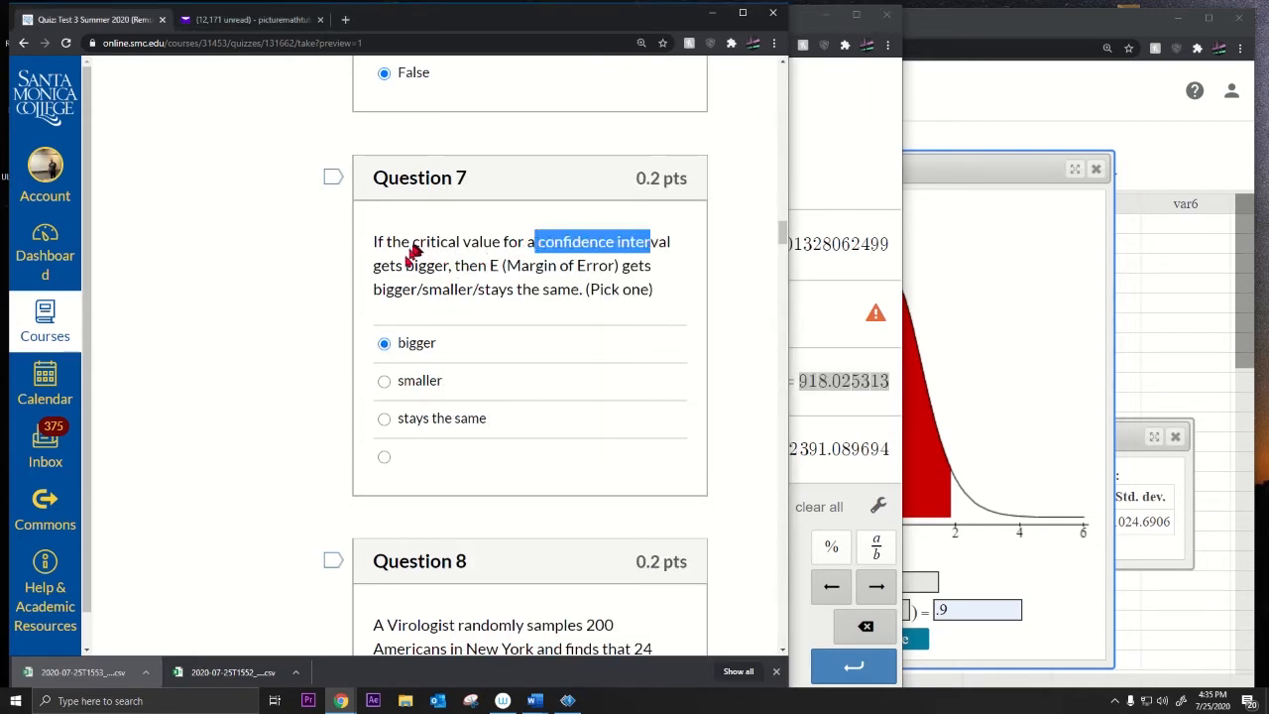
scroll(414, 406, "down", 4)
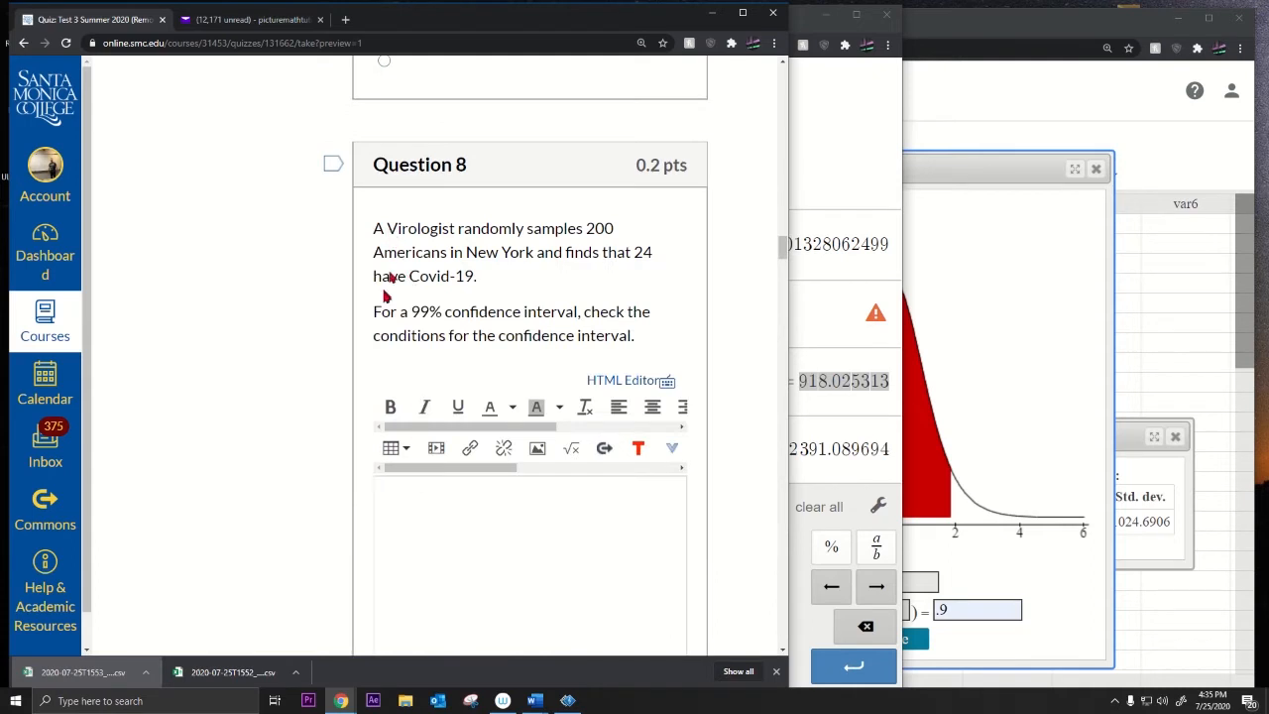
left_click_drag(377, 316, 631, 342)
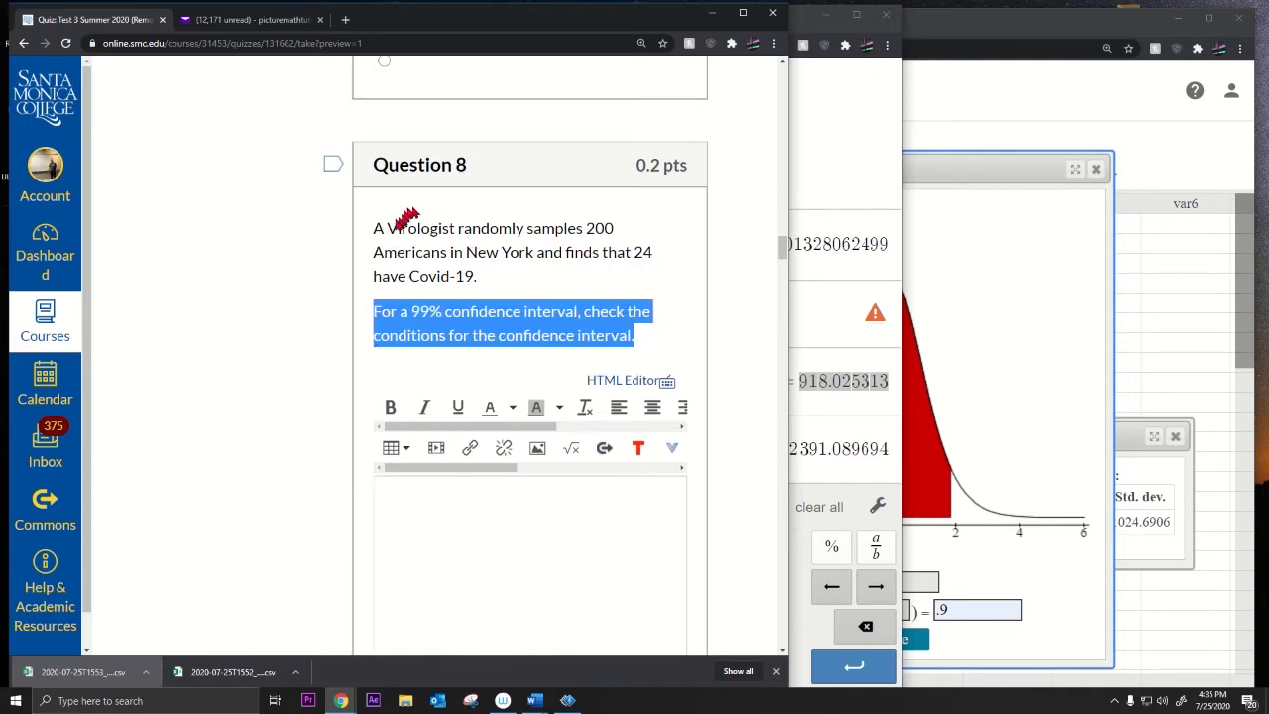
left_click_drag(375, 228, 543, 276)
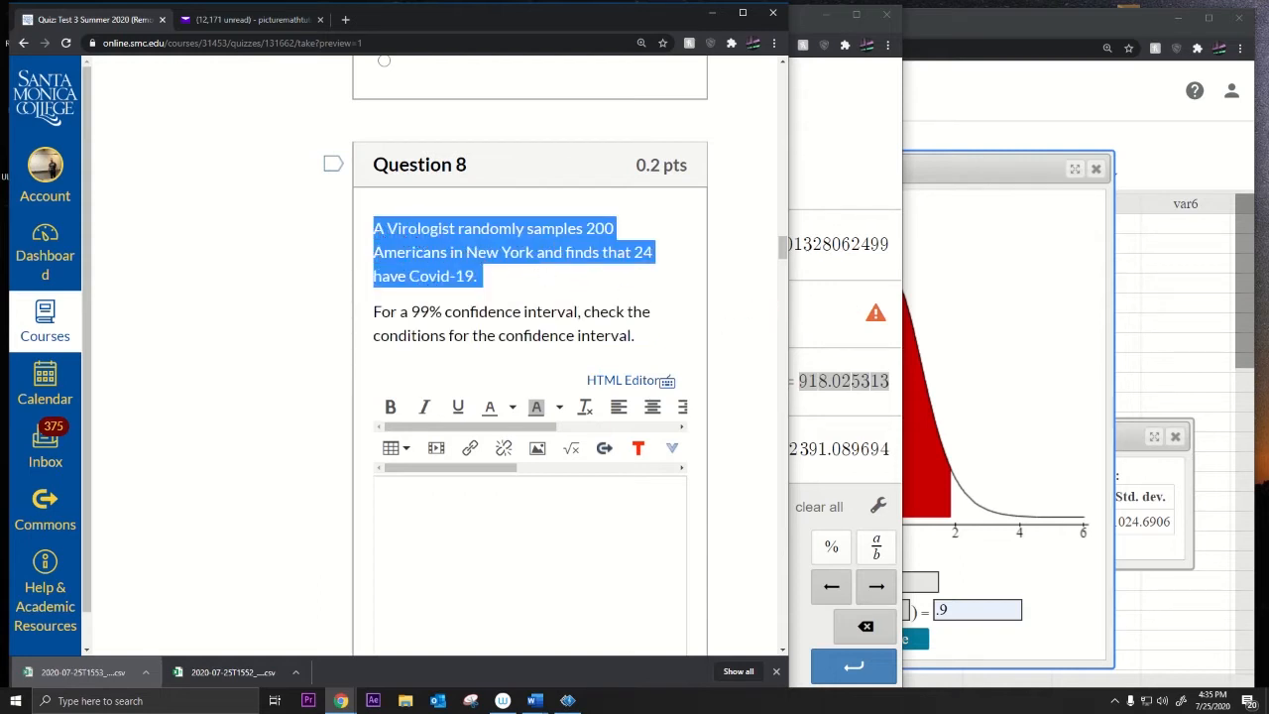
key("alt+Tab")
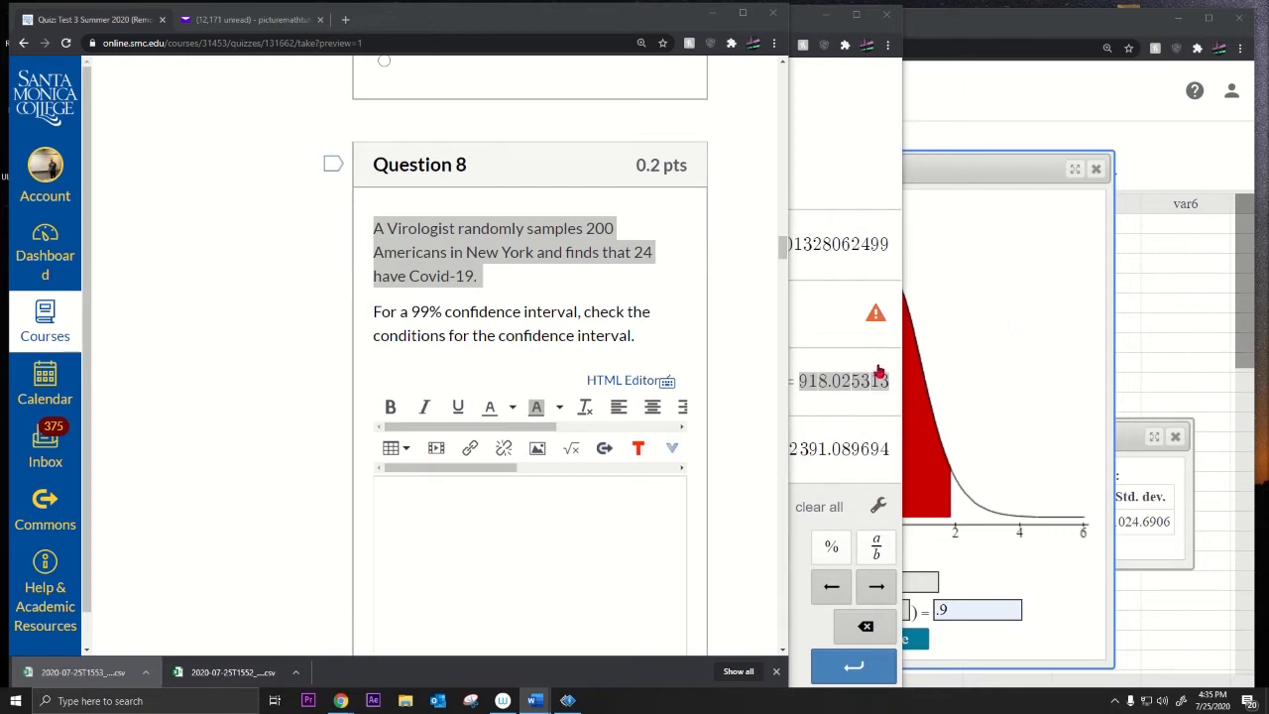
Step: Type '1. SRS' as the first condition in Question 8's answer box
left_click(561, 510)
type("1. SRS")
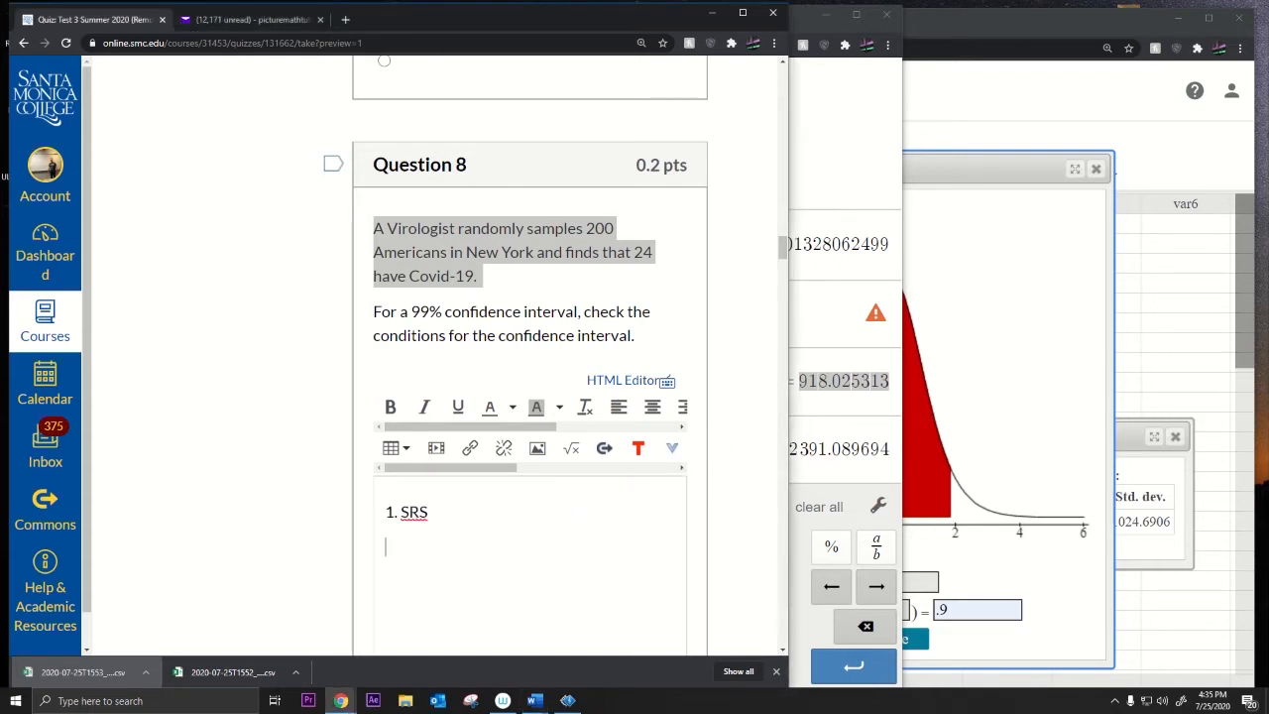
key("alt+Tab")
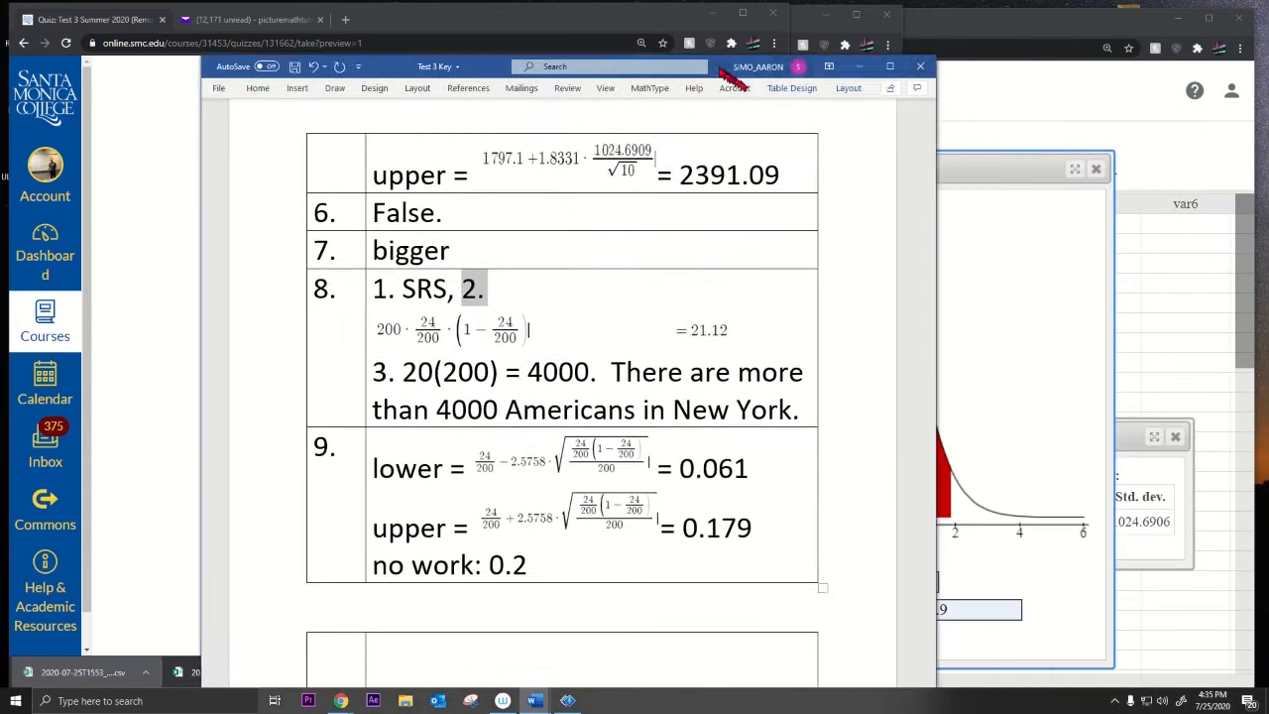
Step: Move the Word key right to compare with Question 8's virologist problem and sample size 200
left_click(337, 302)
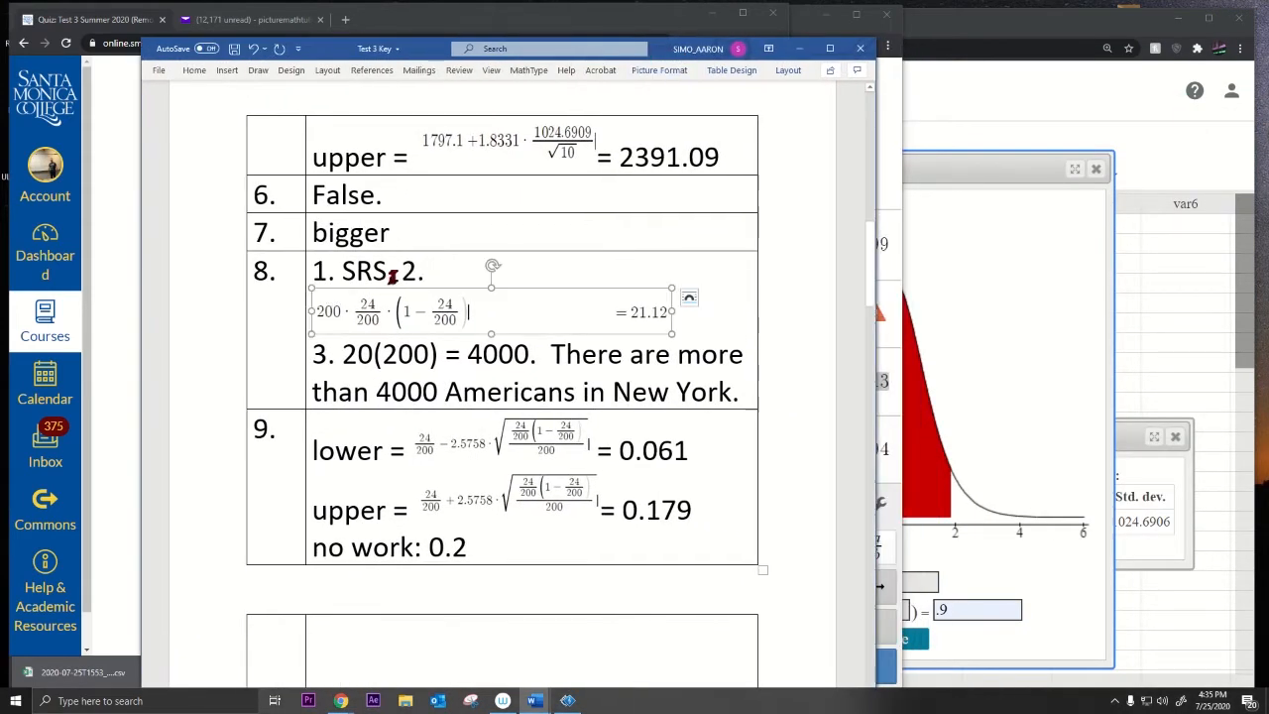
left_click(289, 267)
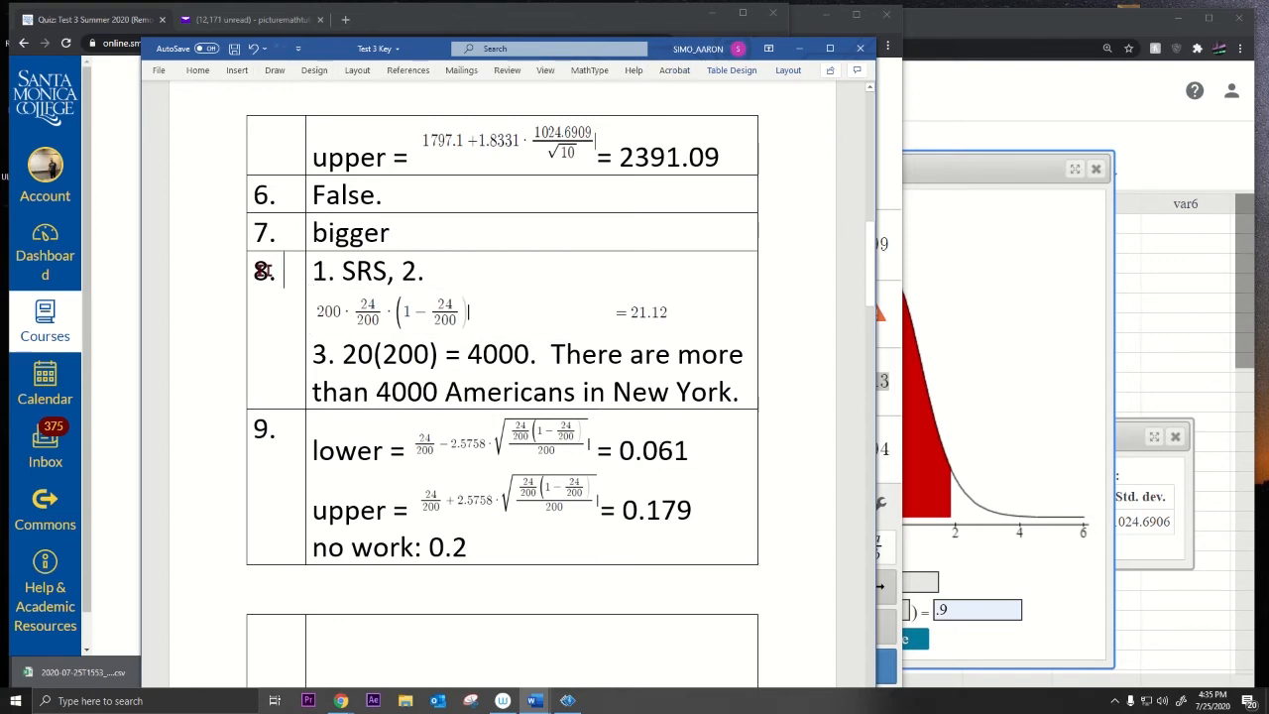
double_click(263, 270)
left_click_drag(456, 57, 1015, 47)
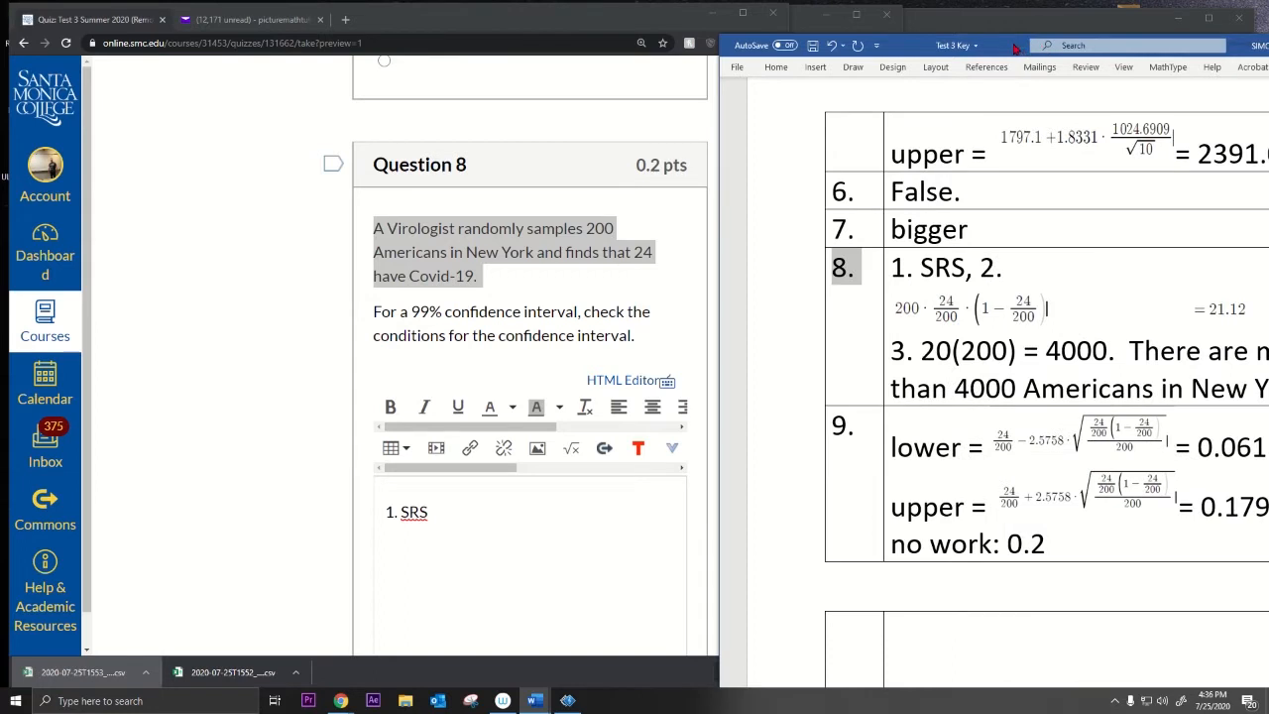
left_click(404, 246)
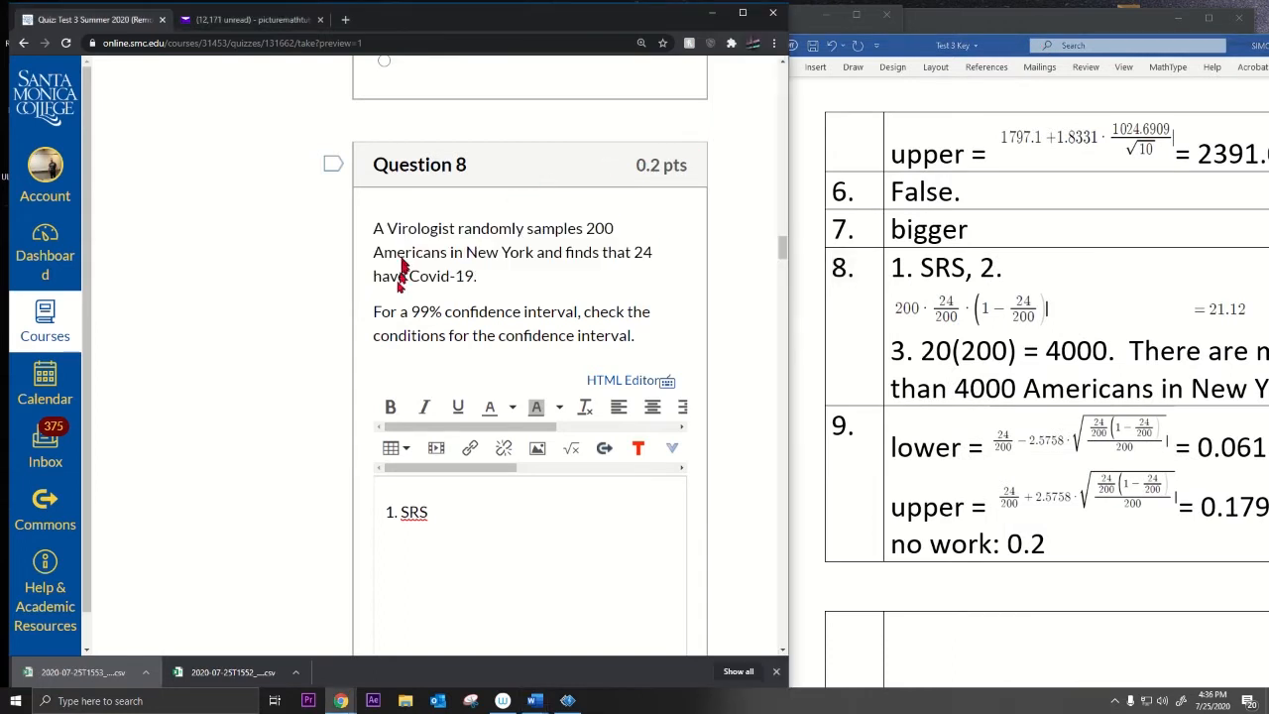
left_click_drag(411, 311, 644, 339)
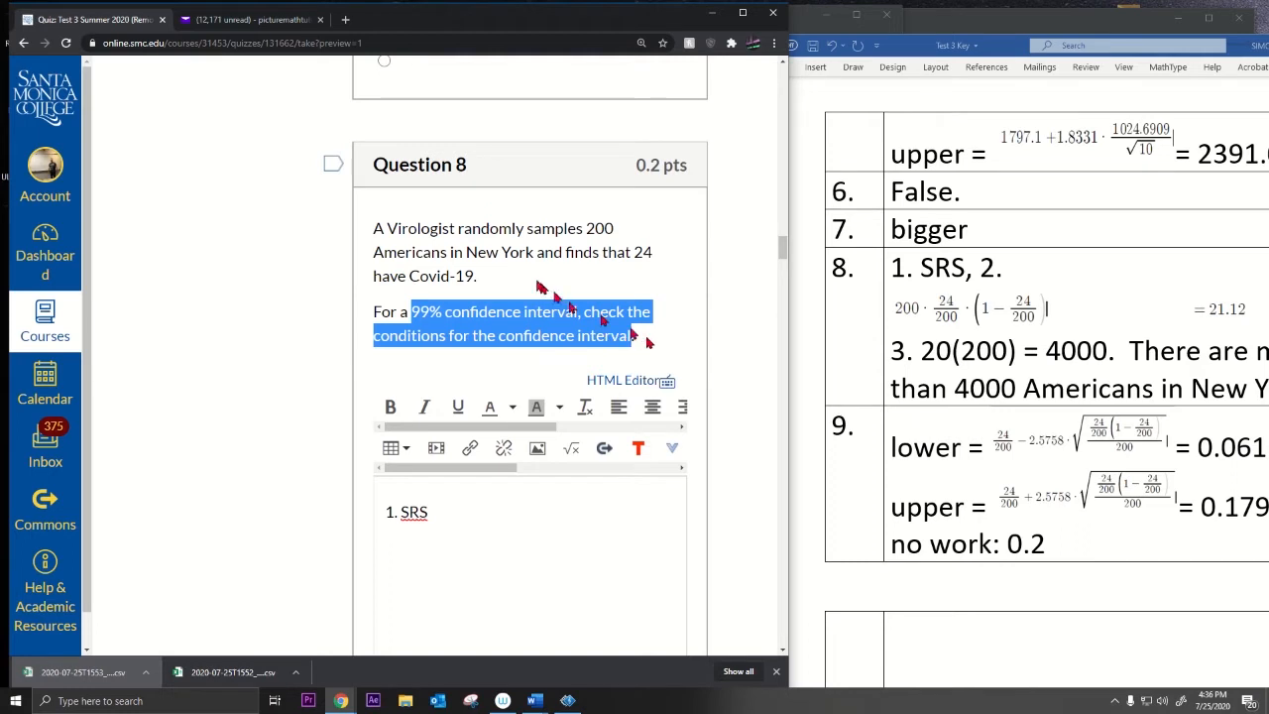
left_click_drag(384, 228, 652, 254)
left_click(611, 250)
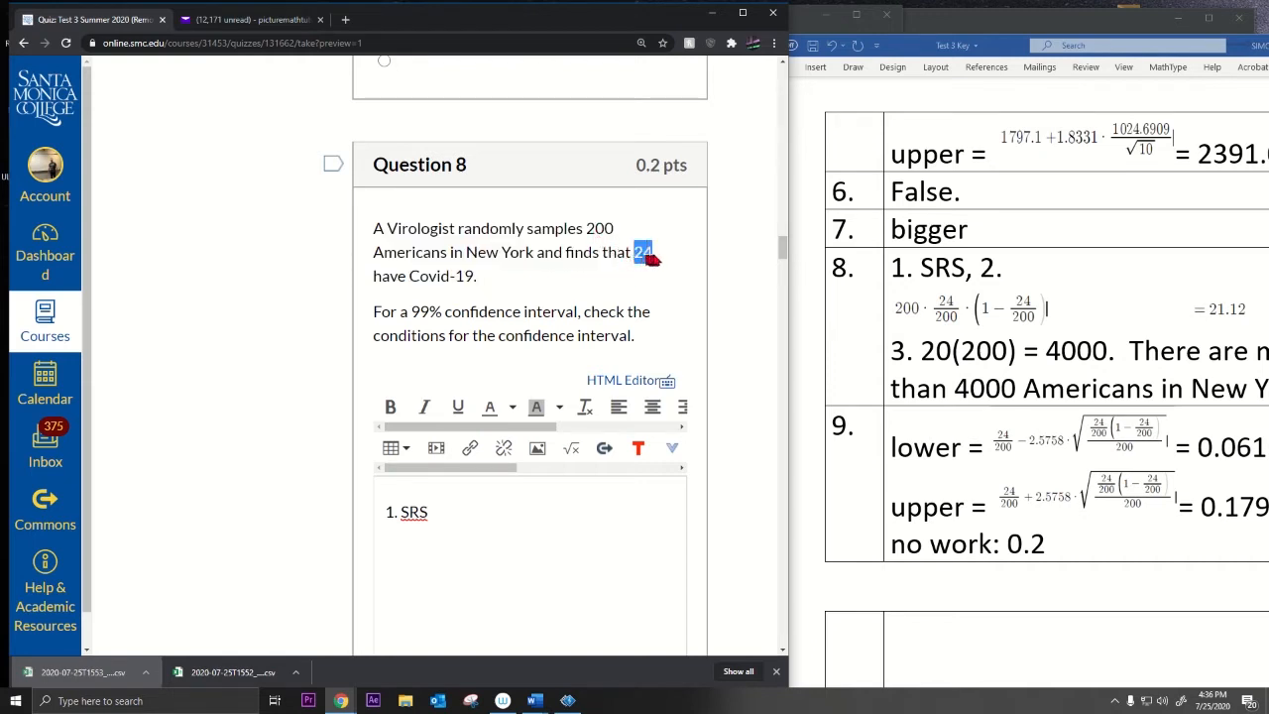
left_click_drag(587, 226, 615, 228)
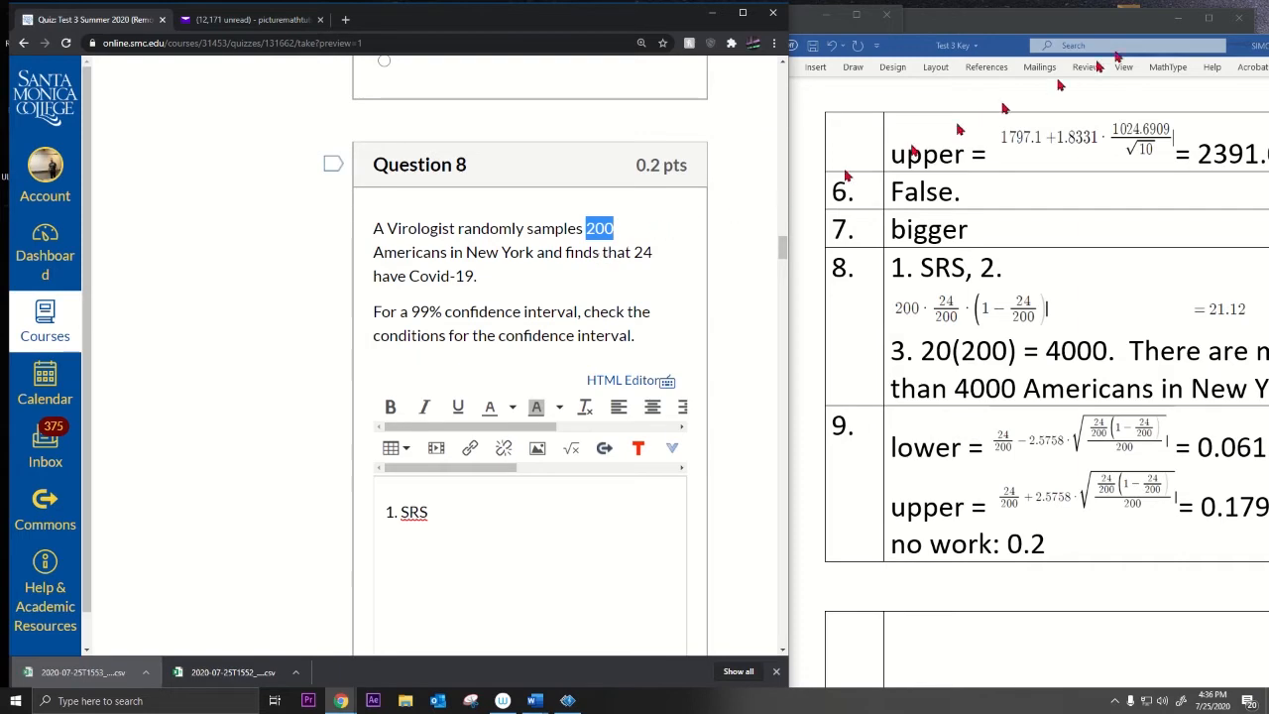
Step: Move Word back over the quiz and select '1. SRS' in row 8
left_click(921, 49)
left_click_drag(921, 50, 734, 37)
left_click(709, 255)
left_click_drag(709, 254, 796, 254)
Step: Go over row 8's second condition and the 20(200) = 4000 calculation
double_click(798, 255)
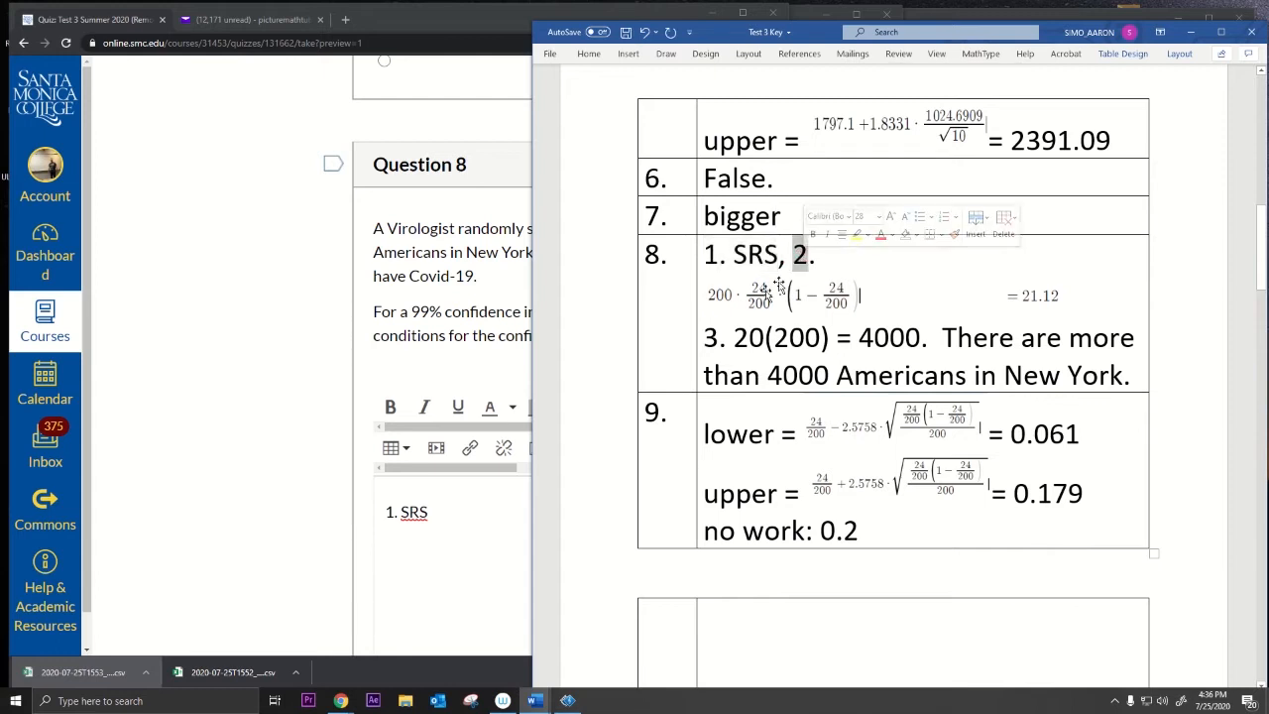
left_click_drag(720, 295, 1057, 301)
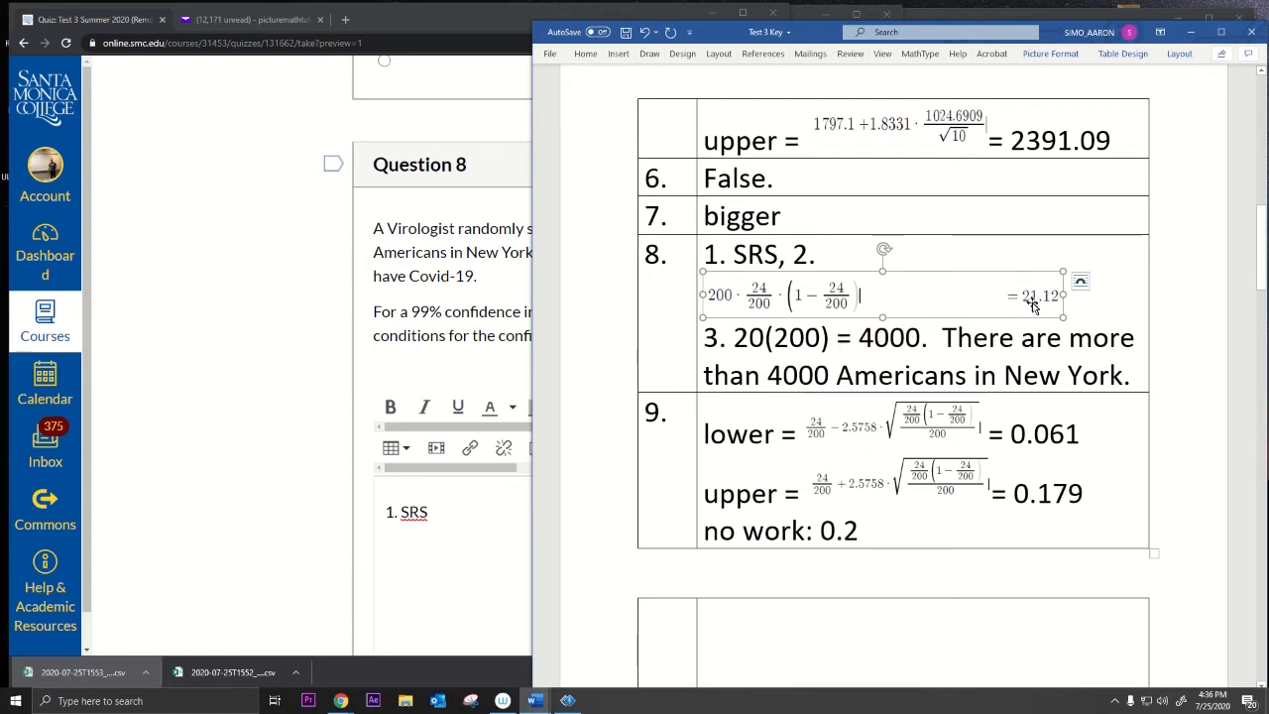
left_click_drag(735, 337, 812, 338)
left_click(789, 338)
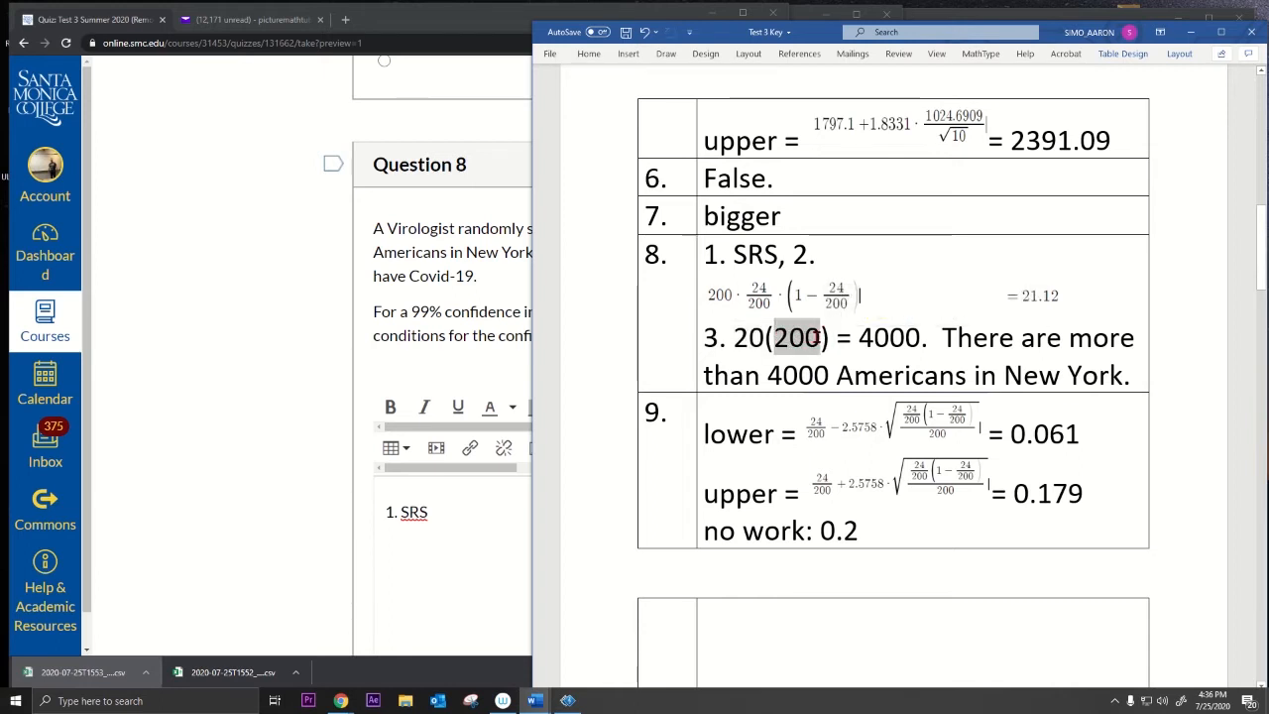
mouse_move(819, 341)
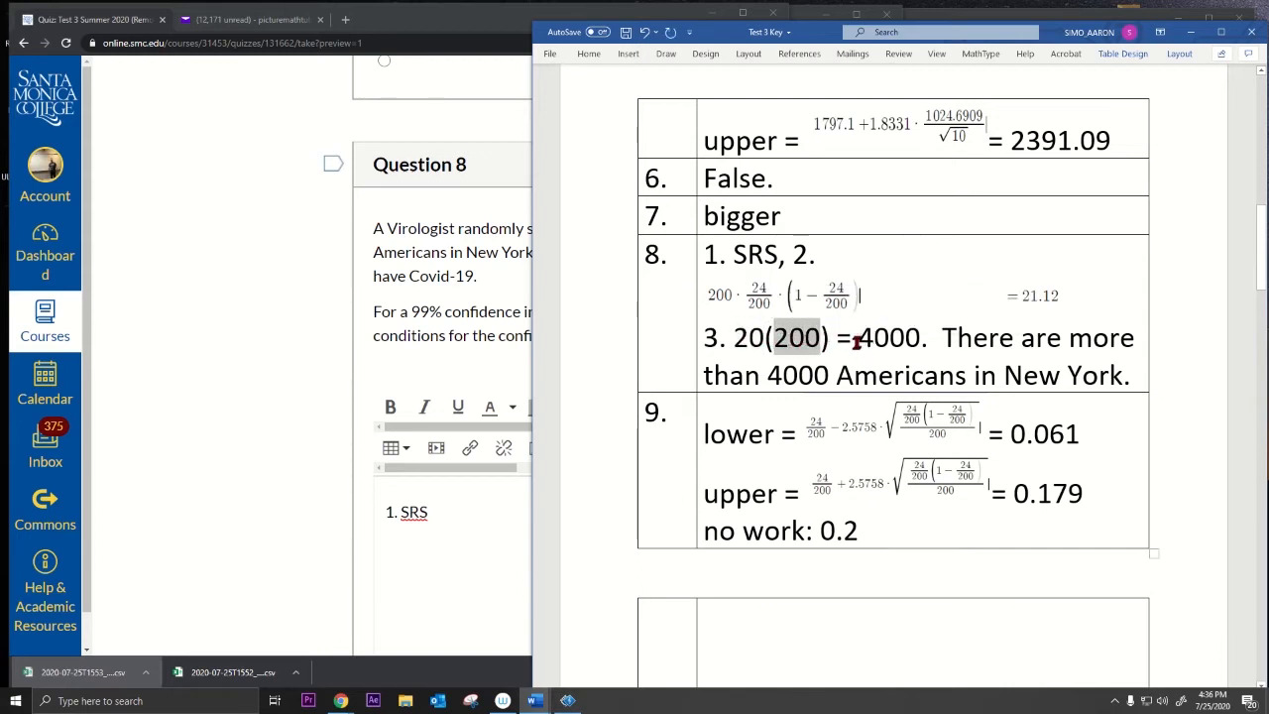
left_click_drag(854, 338, 927, 341)
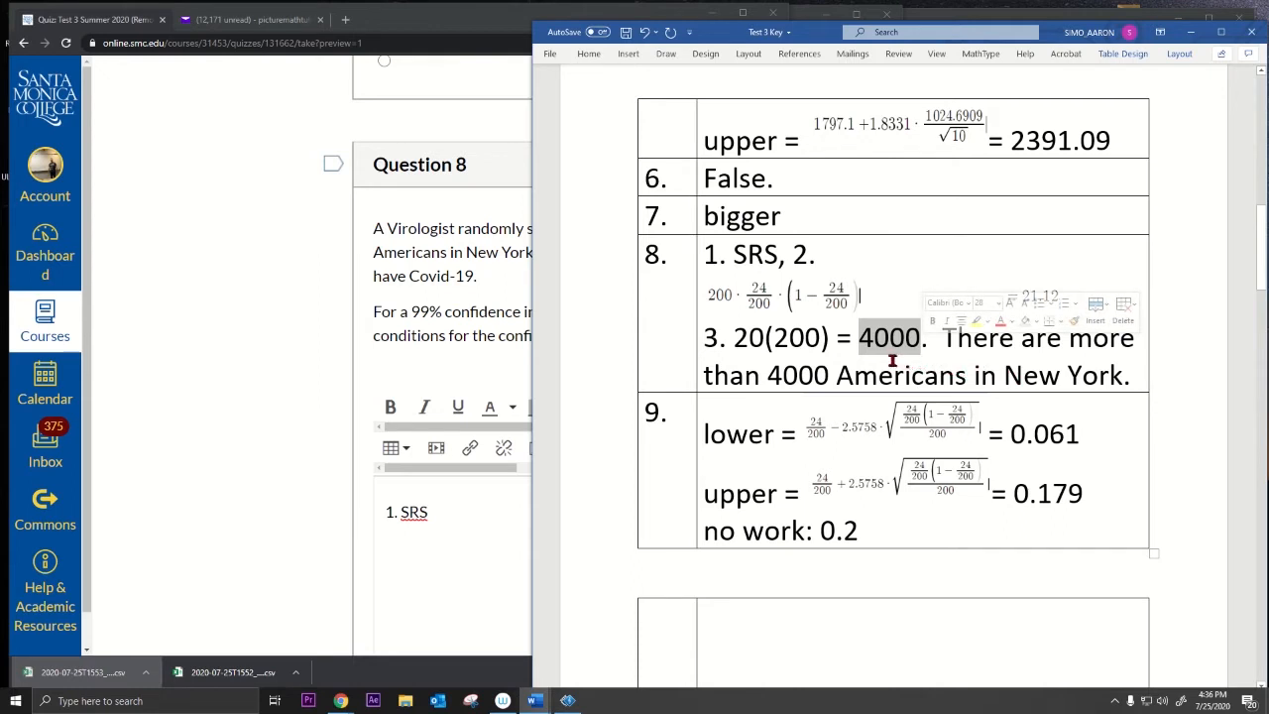
left_click(861, 339)
left_click_drag(859, 339, 924, 339)
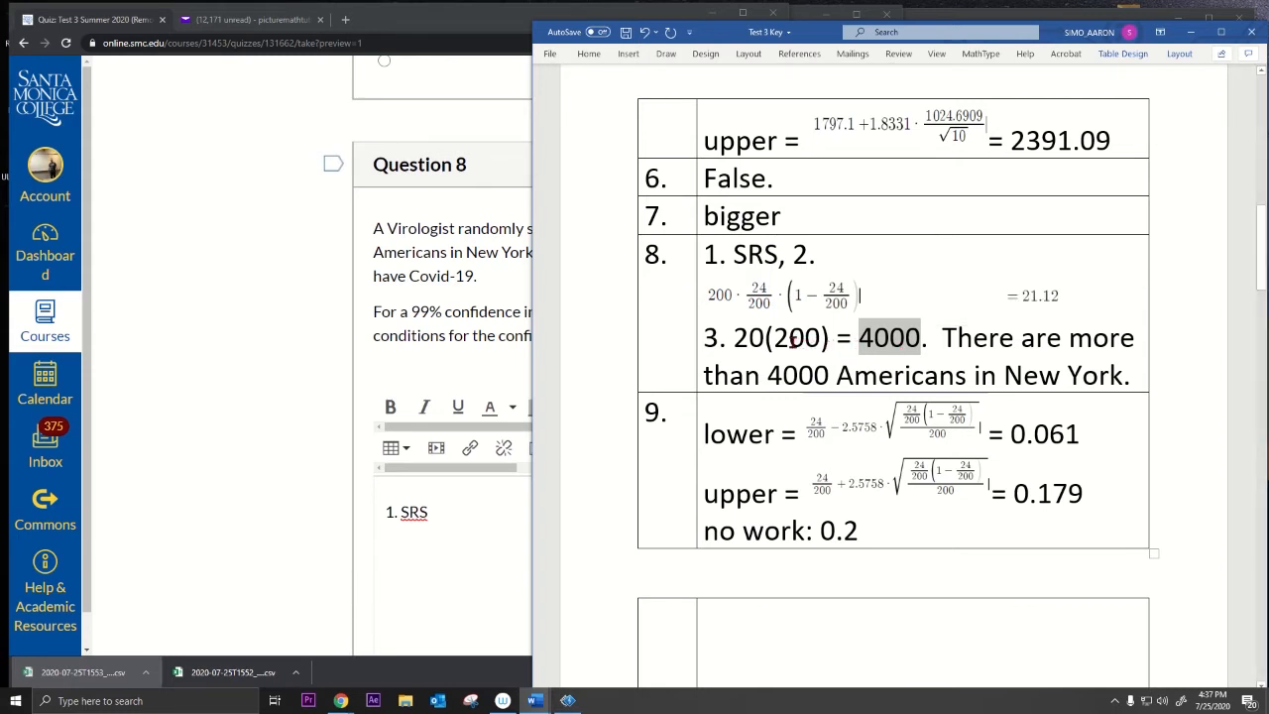
mouse_move(761, 340)
left_mouse_down()
mouse_move(735, 340)
mouse_move(932, 340)
mouse_move(918, 341)
left_mouse_up()
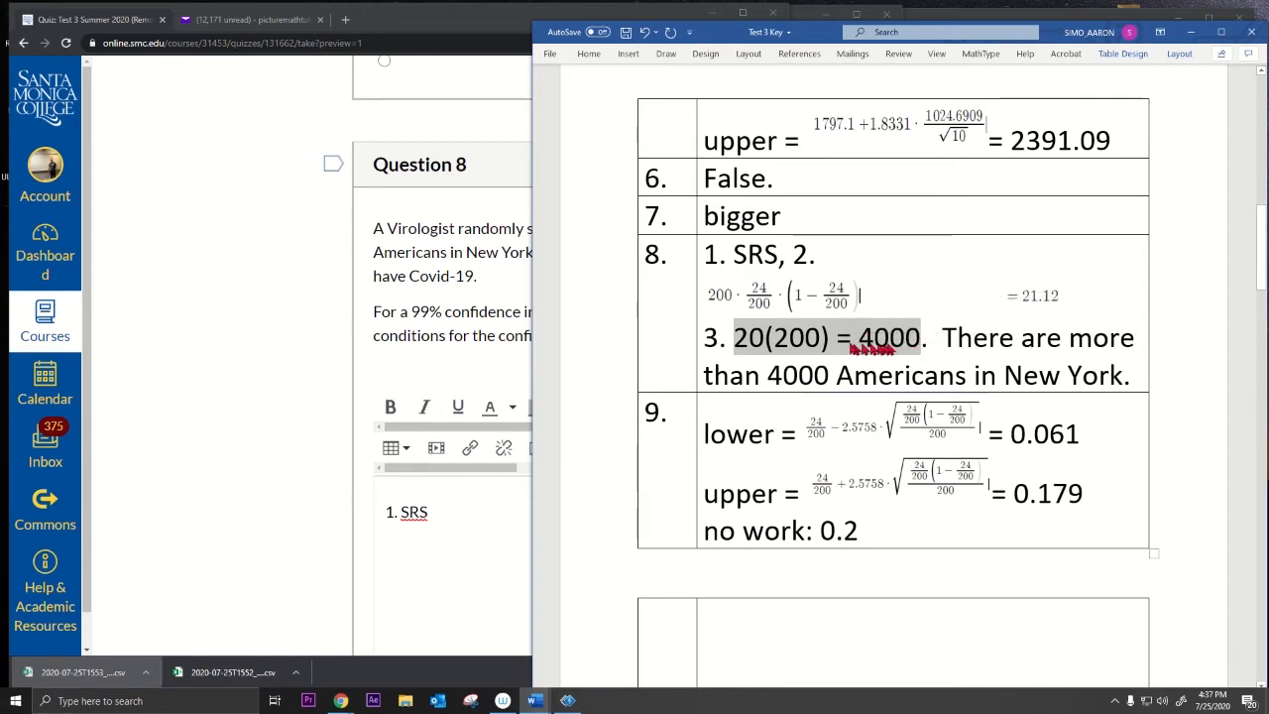
left_click_drag(734, 339, 1126, 377)
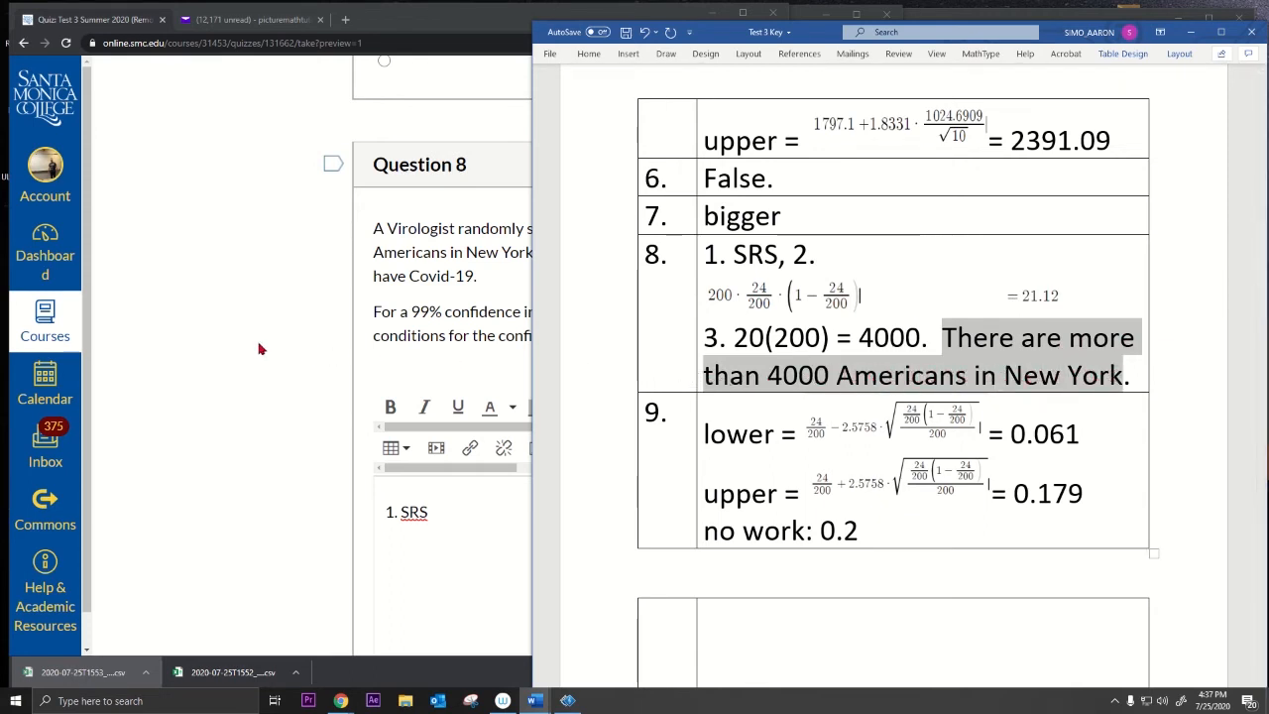
Step: Recheck the SRS and third-condition labels, then minimize the Word key
left_click_drag(708, 253, 756, 254)
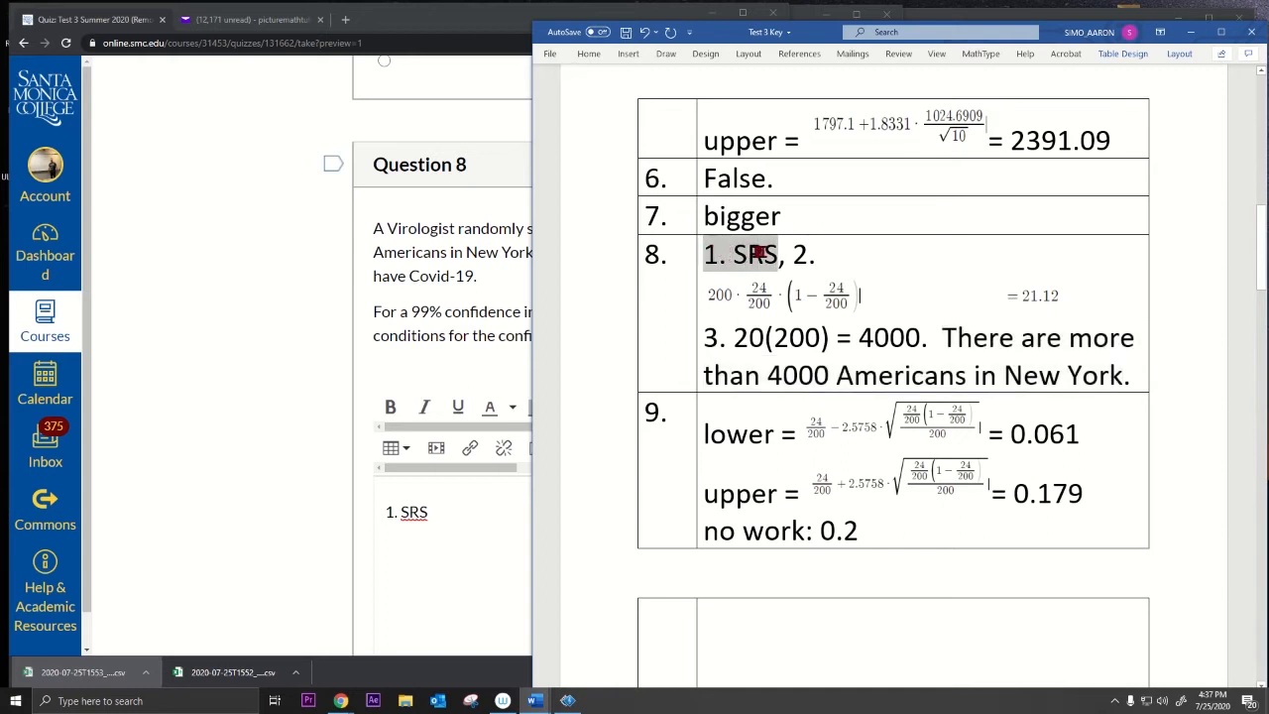
double_click(802, 254)
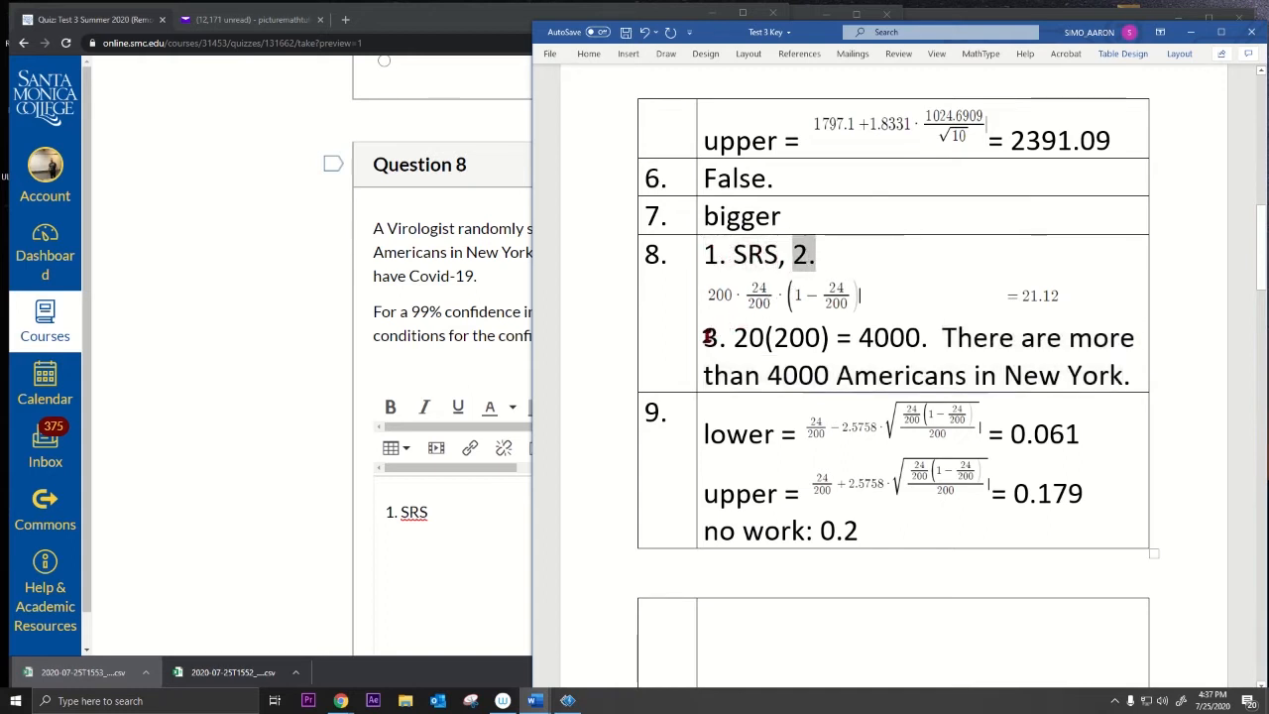
double_click(710, 337)
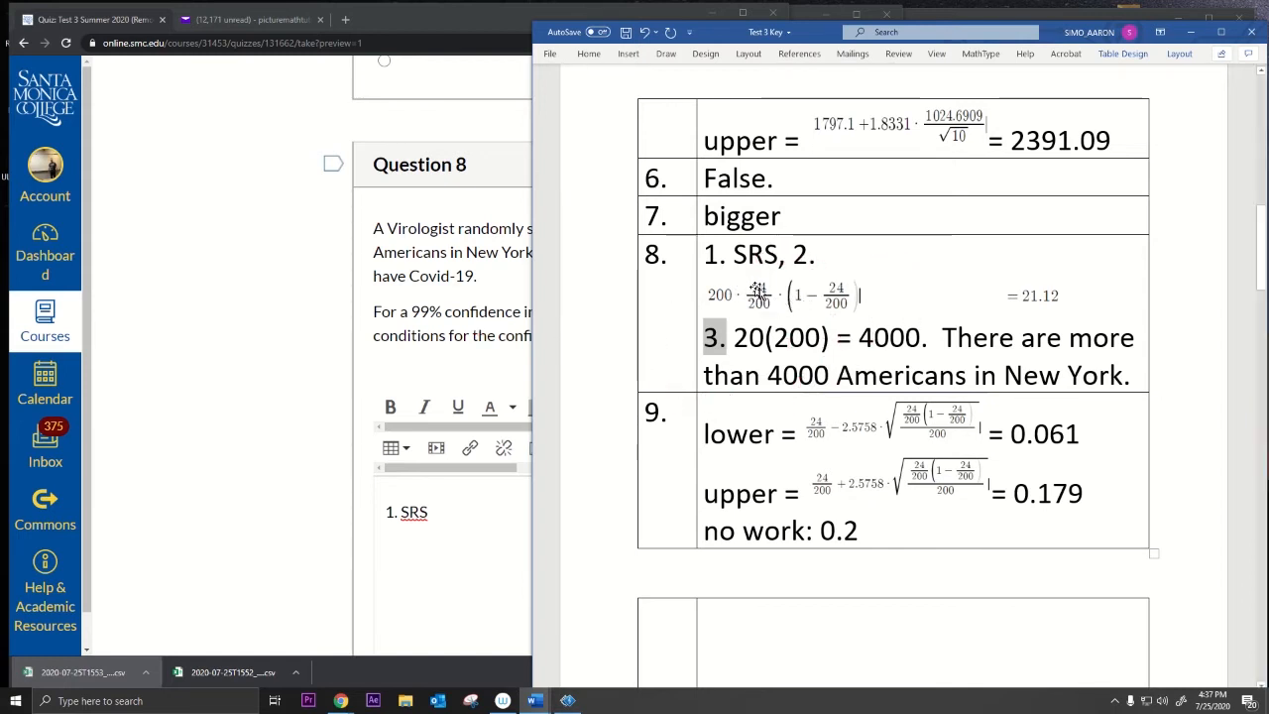
left_click(758, 303)
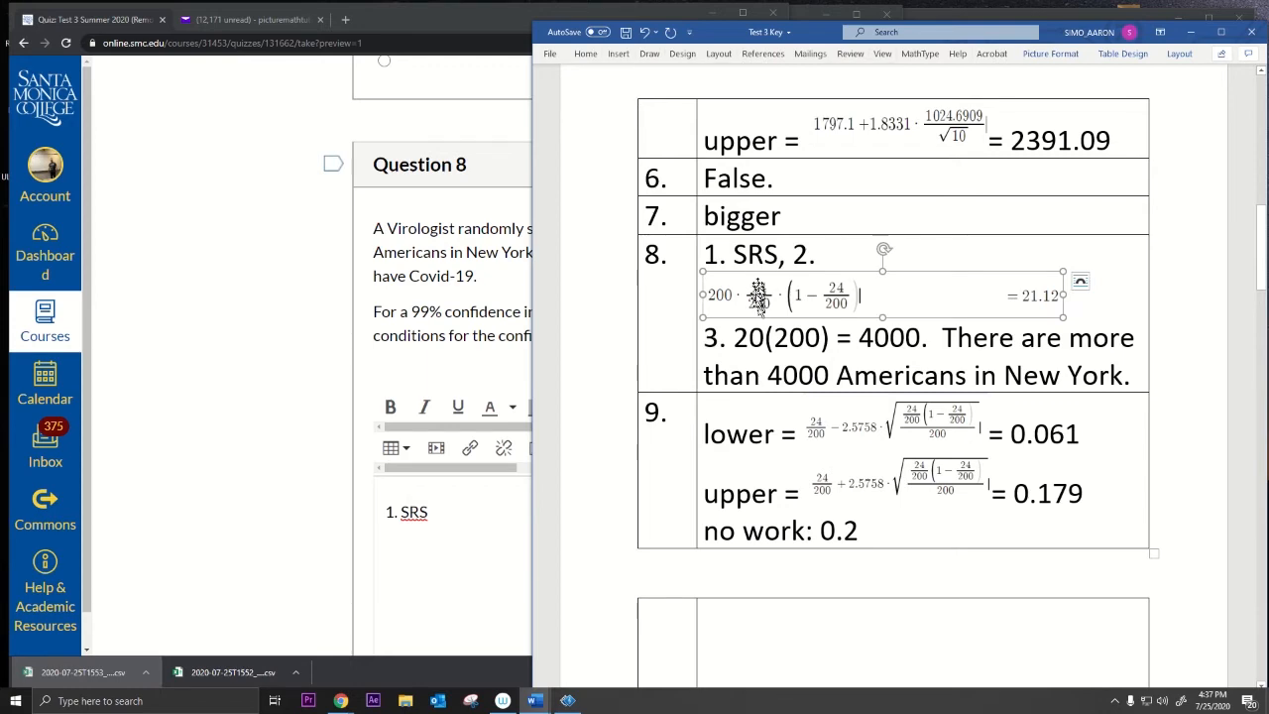
left_click(327, 362)
left_click(1190, 32)
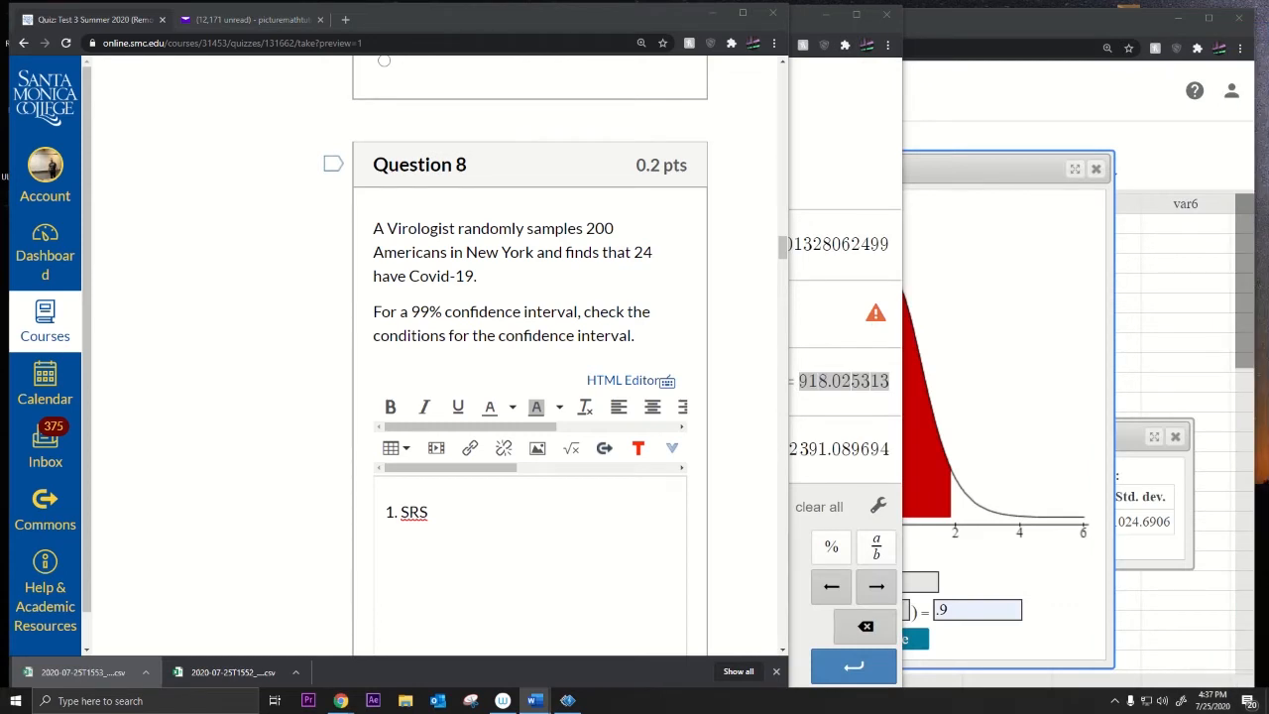
Step: Scroll to Question 9 and pick out its 24 infected out of 200 sampled
scroll(303, 387, "down", 7)
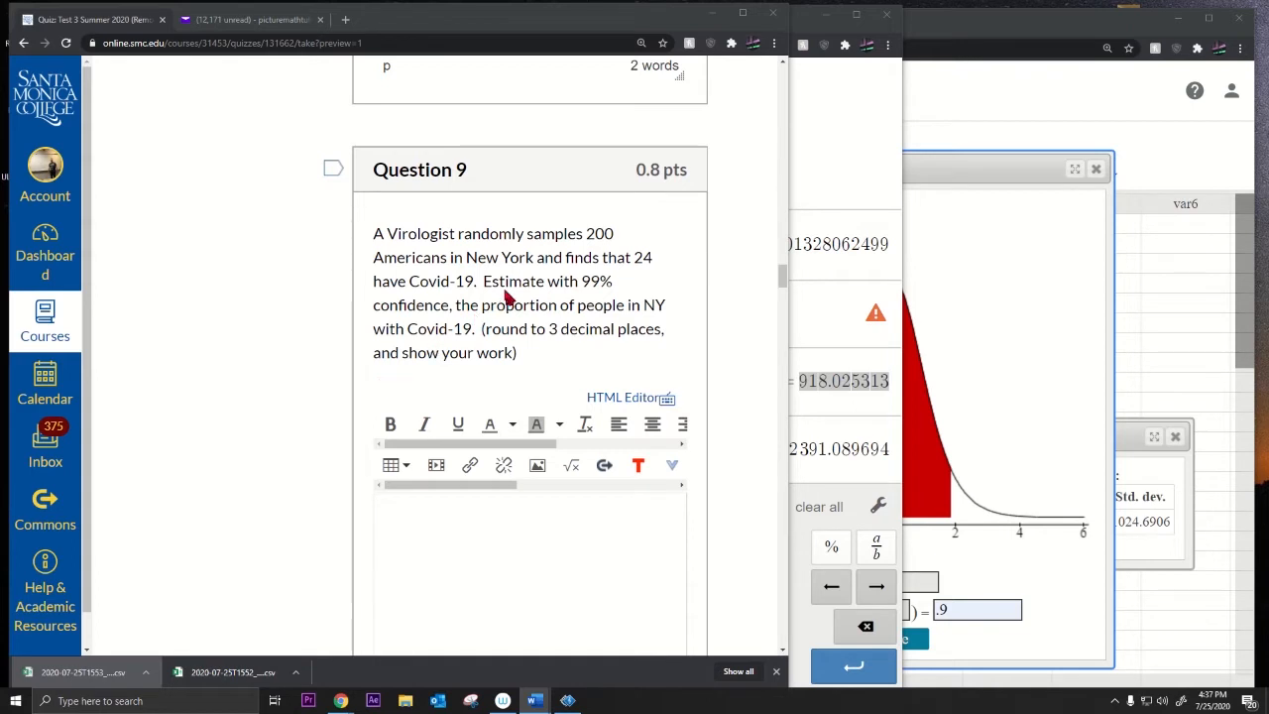
left_click(432, 313)
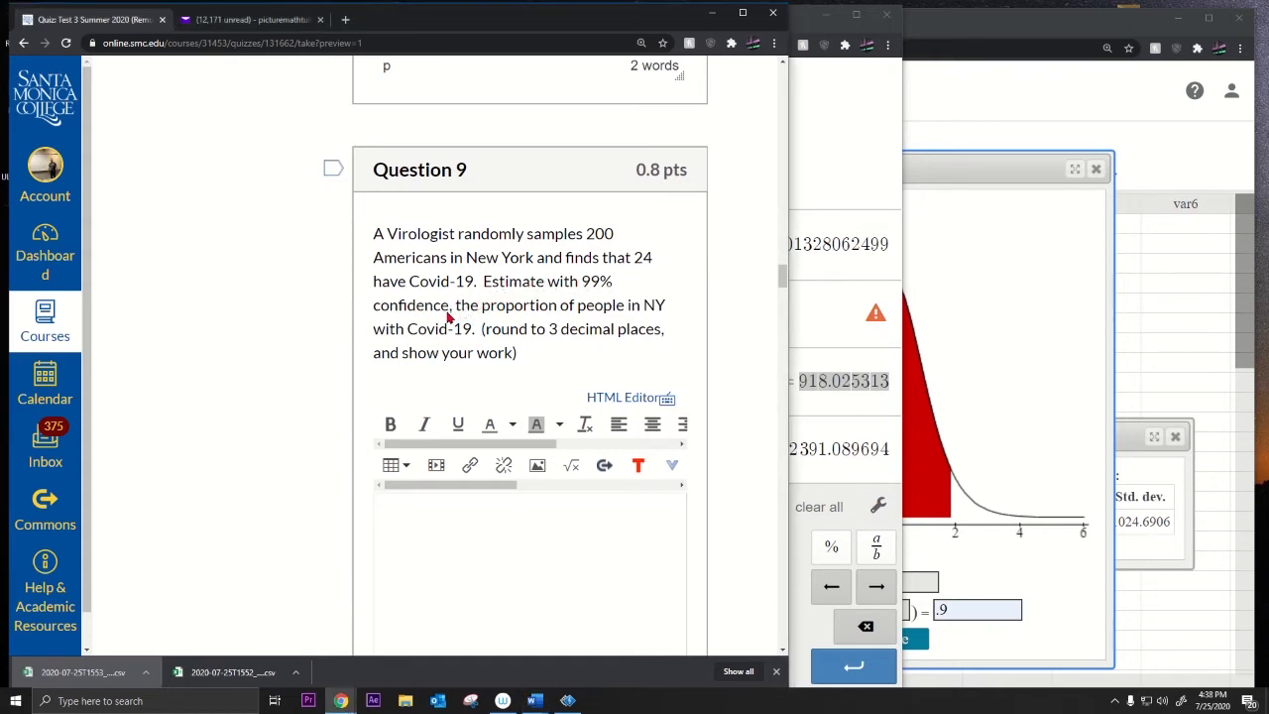
double_click(642, 258)
double_click(600, 234)
Step: Close StatCrunch's T Calculator and open the Normal calculator
left_click(982, 174)
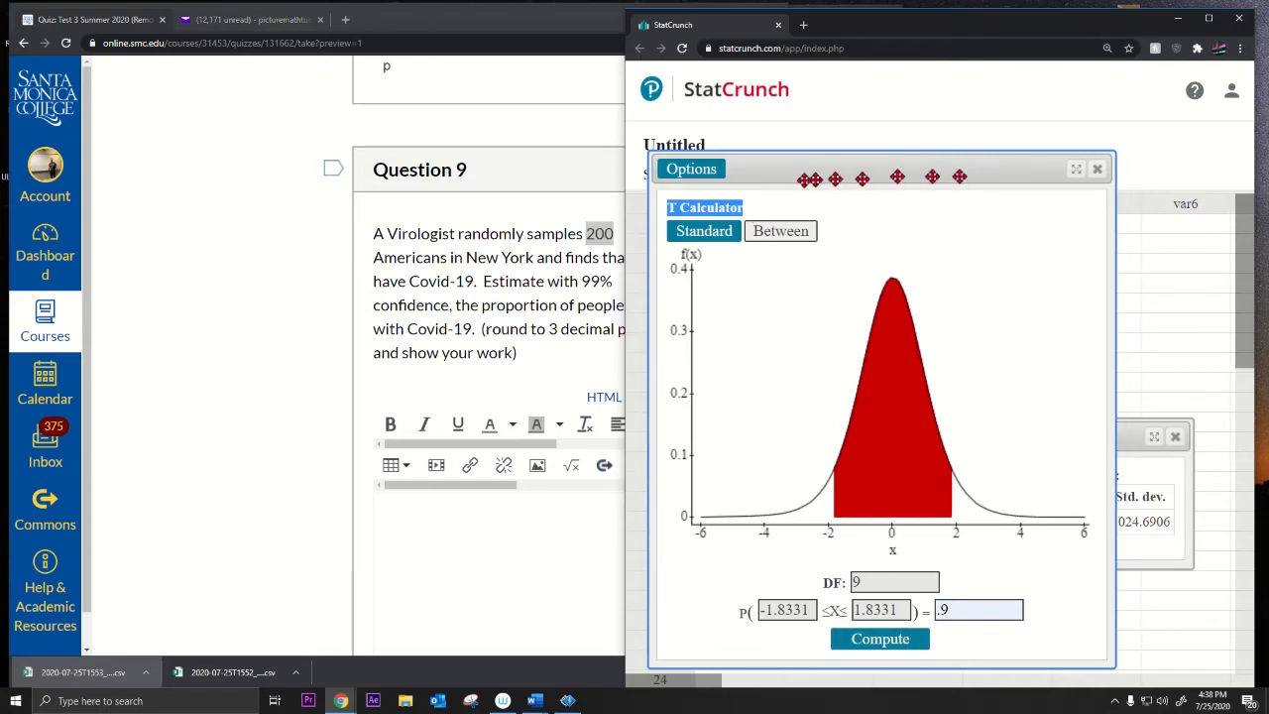
left_click_drag(759, 210, 667, 208)
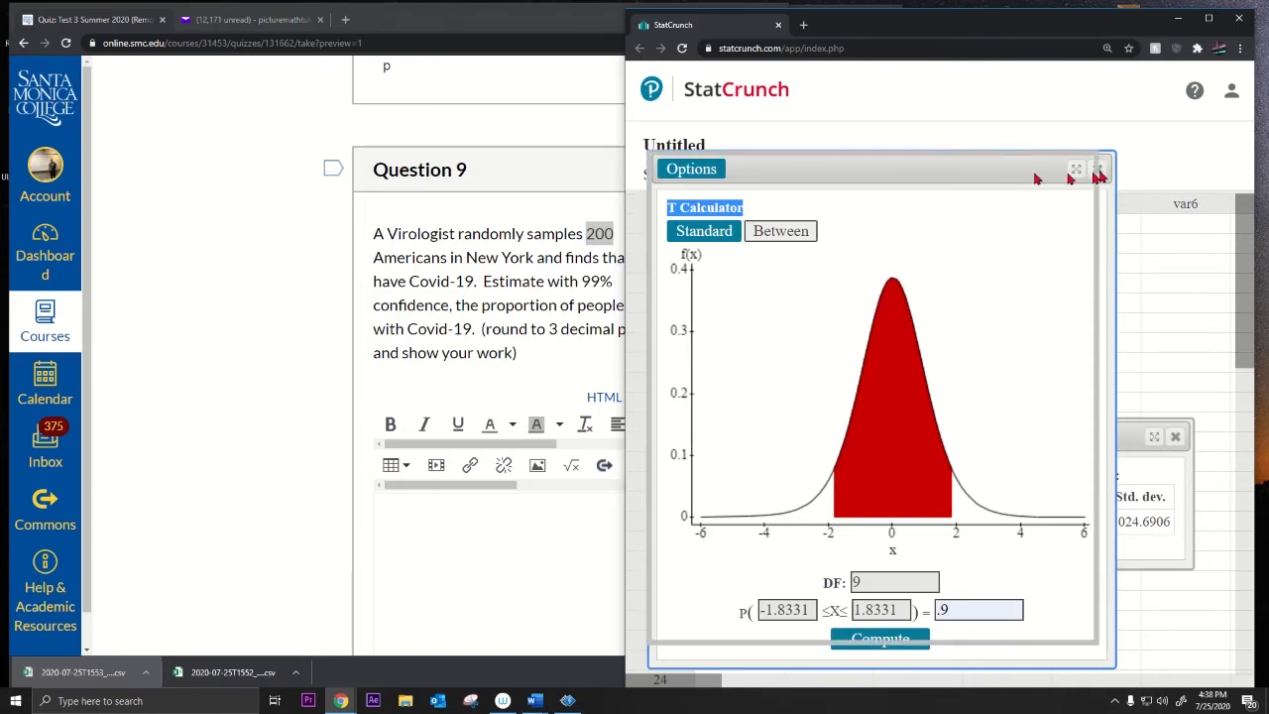
left_click(1095, 173)
left_click(962, 177)
left_click(1020, 176)
left_click(961, 177)
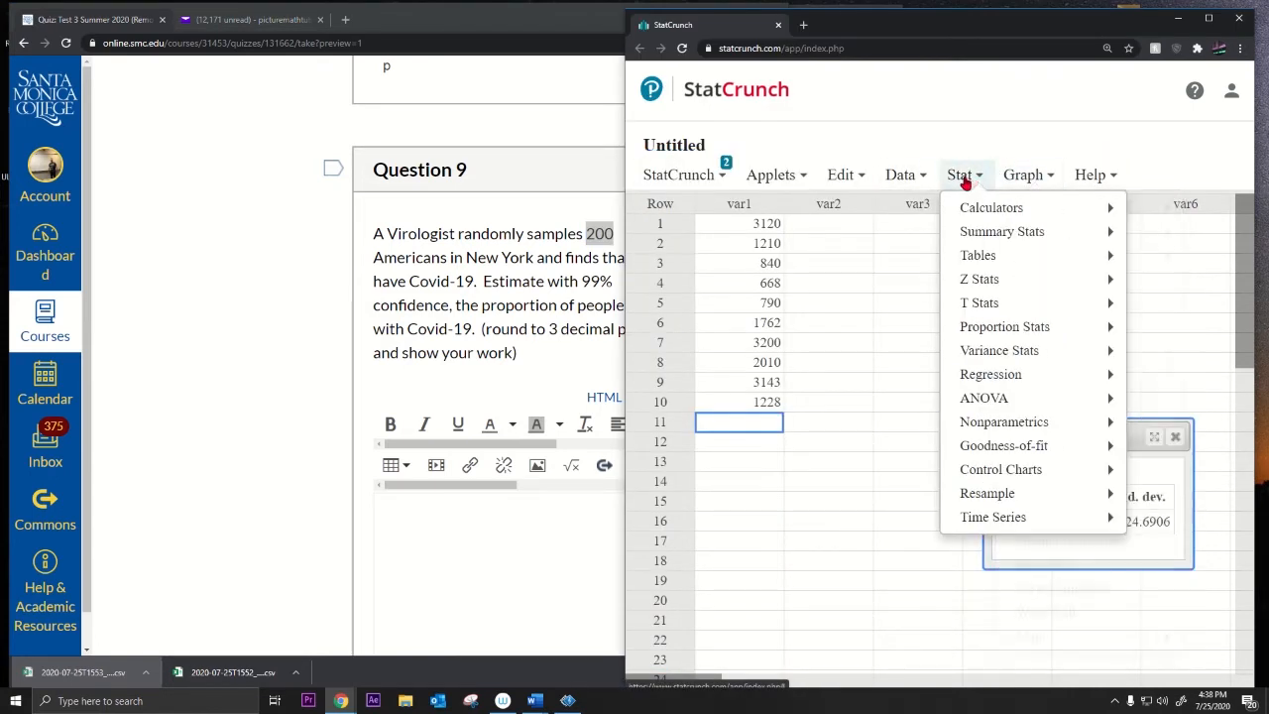
mouse_move(976, 207)
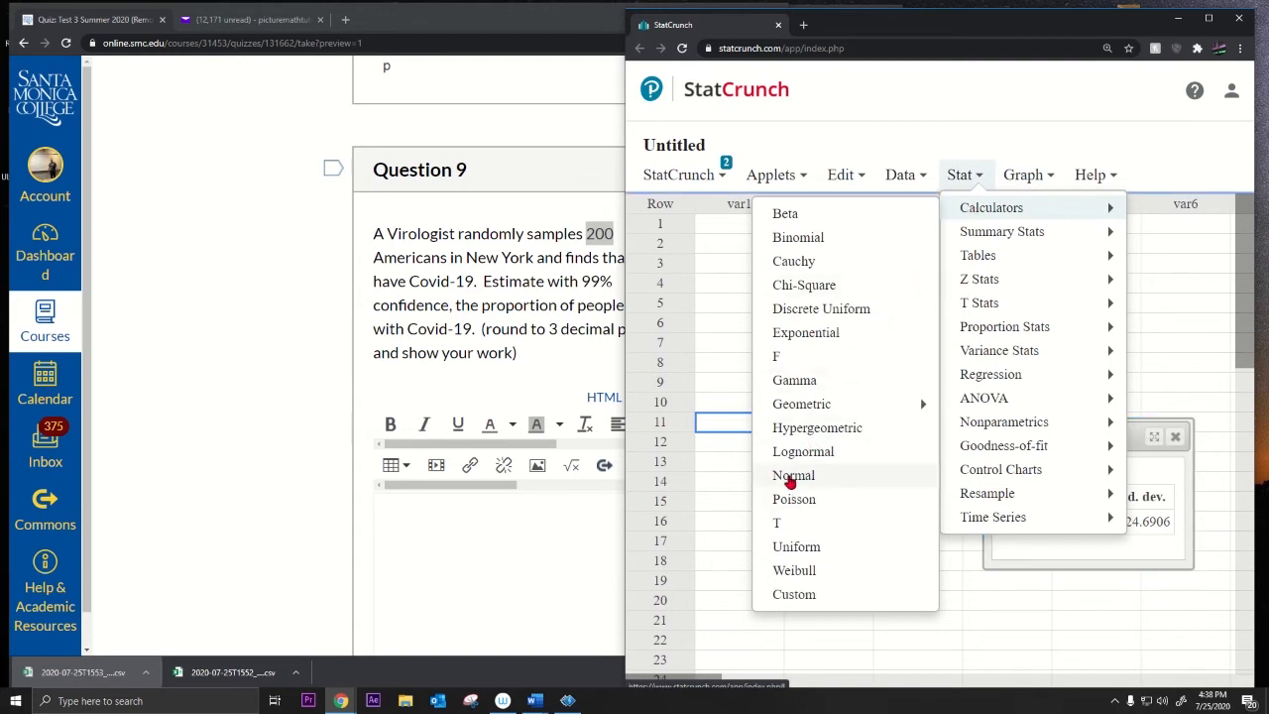
left_click(793, 475)
Step: Compute the Between area .99, giving ±2.5758, and narrow the quiz window beside StatCrunch
left_click(793, 256)
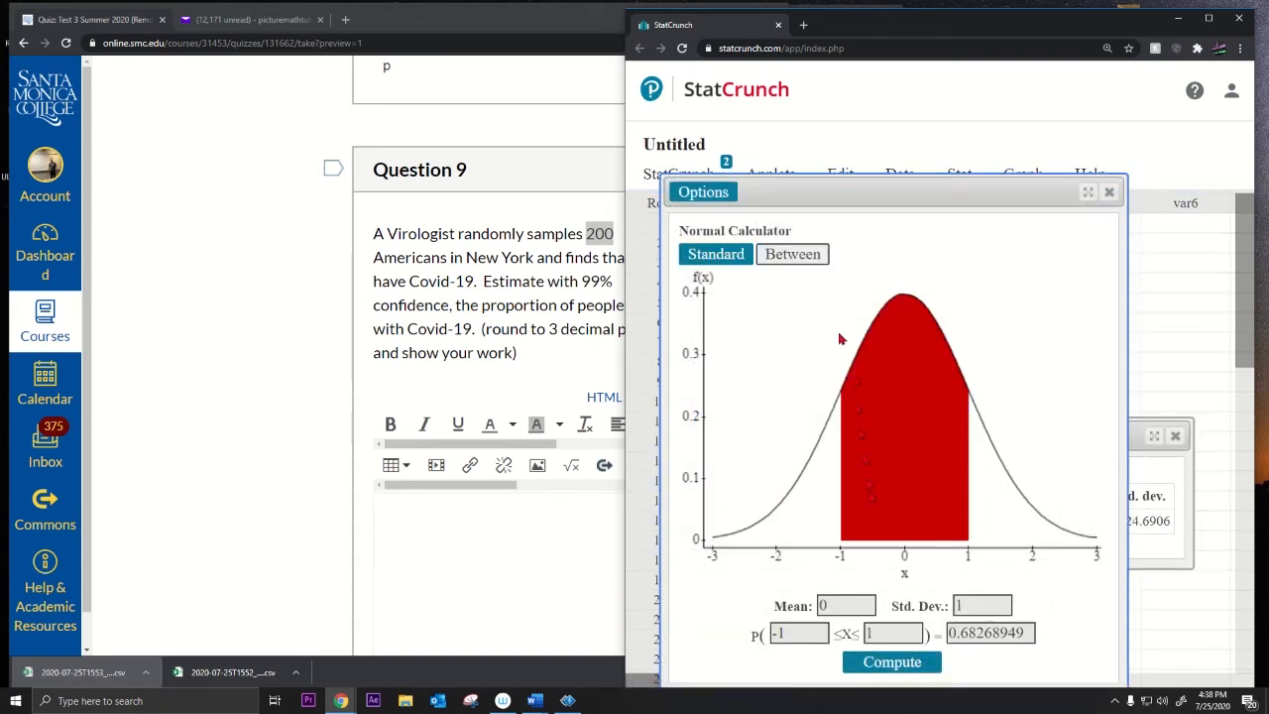
left_click_drag(950, 632, 1055, 629)
key("BackSpace")
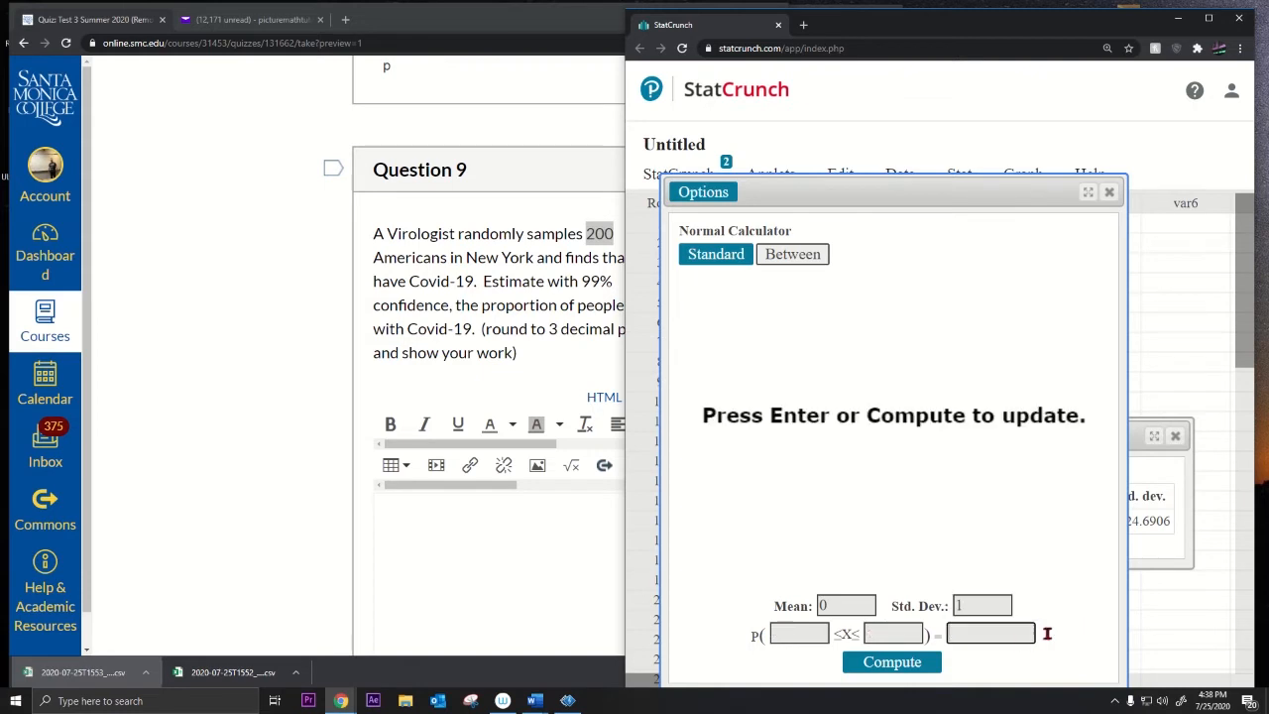
left_click(975, 635)
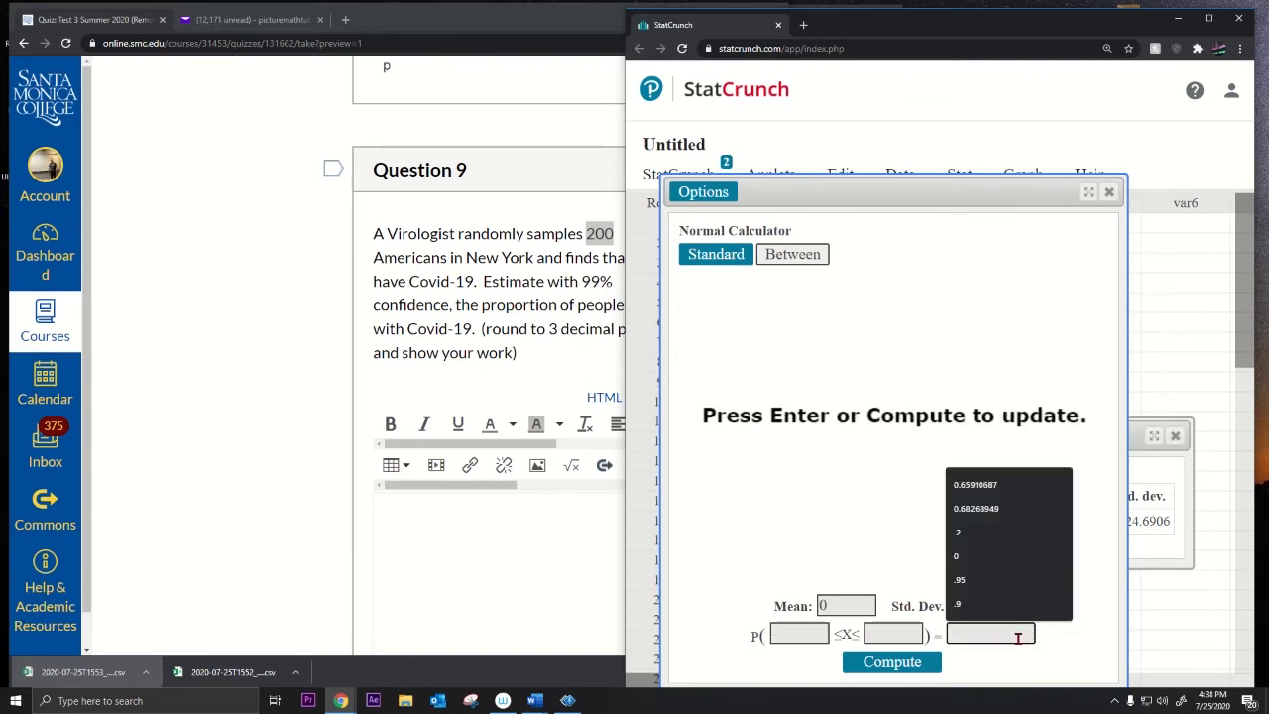
type(".99")
left_click(910, 670)
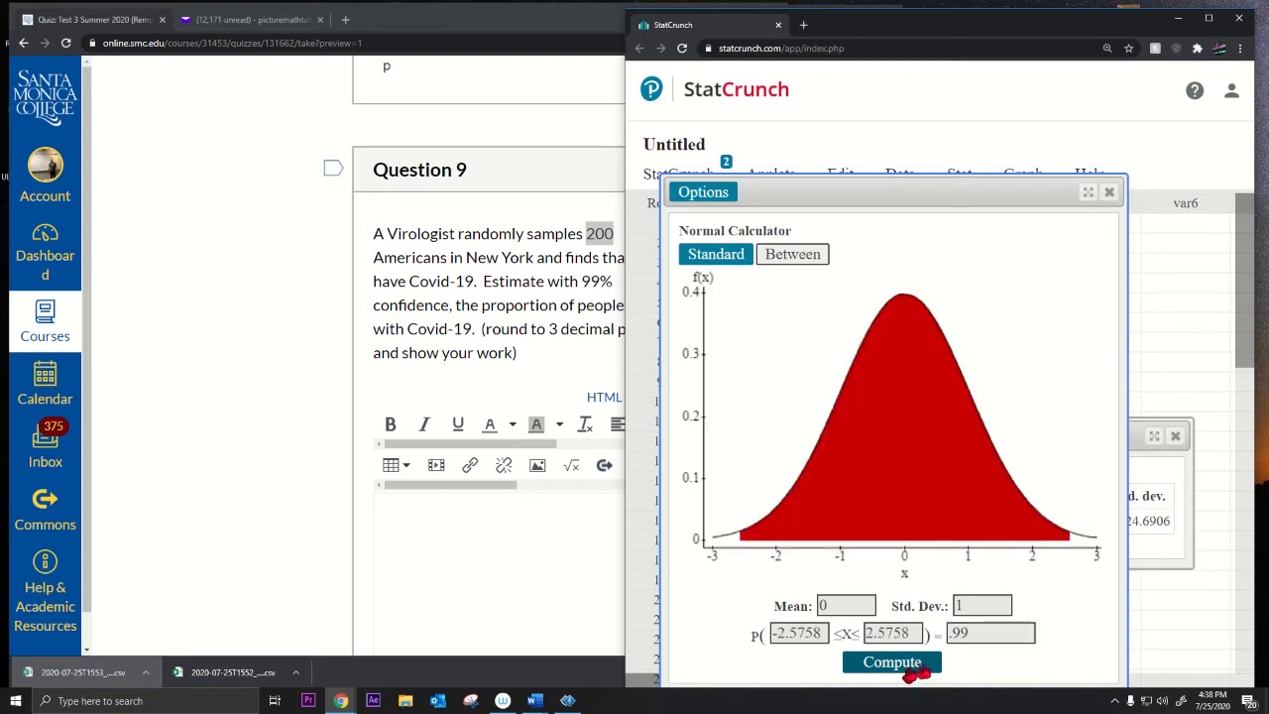
left_click_drag(918, 634, 860, 636)
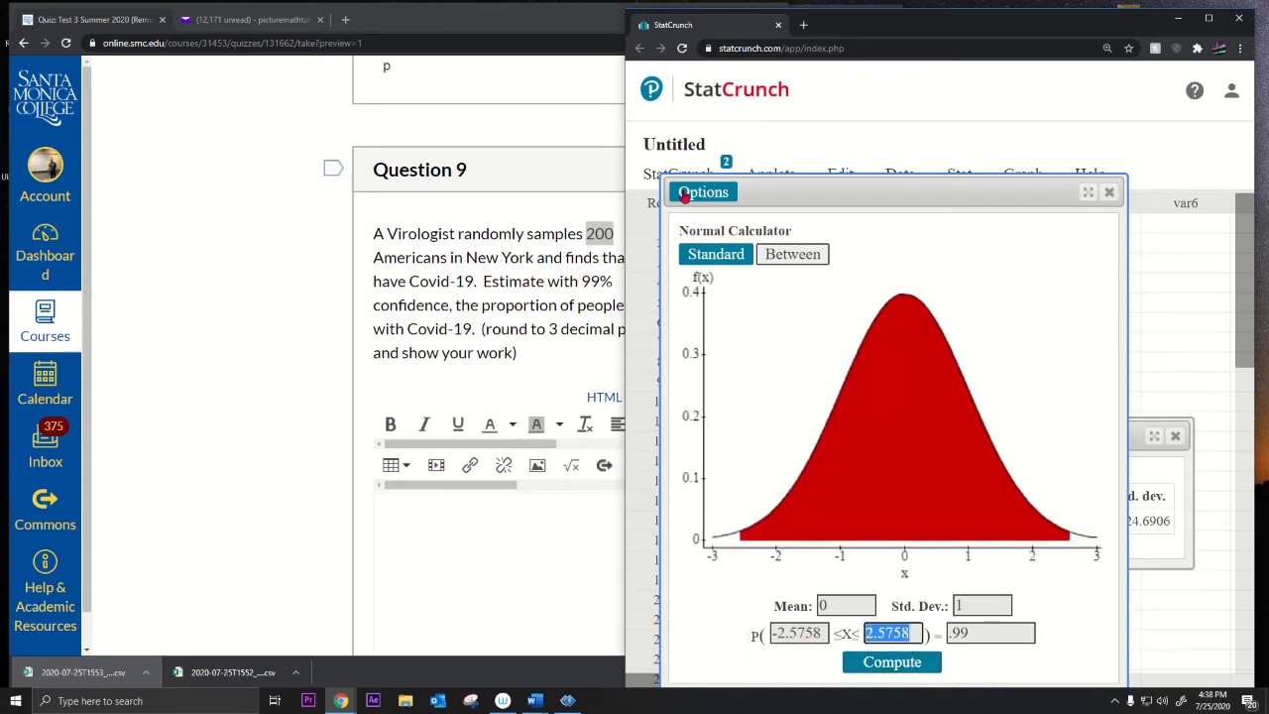
left_click_drag(853, 34, 920, 44)
left_click(567, 20)
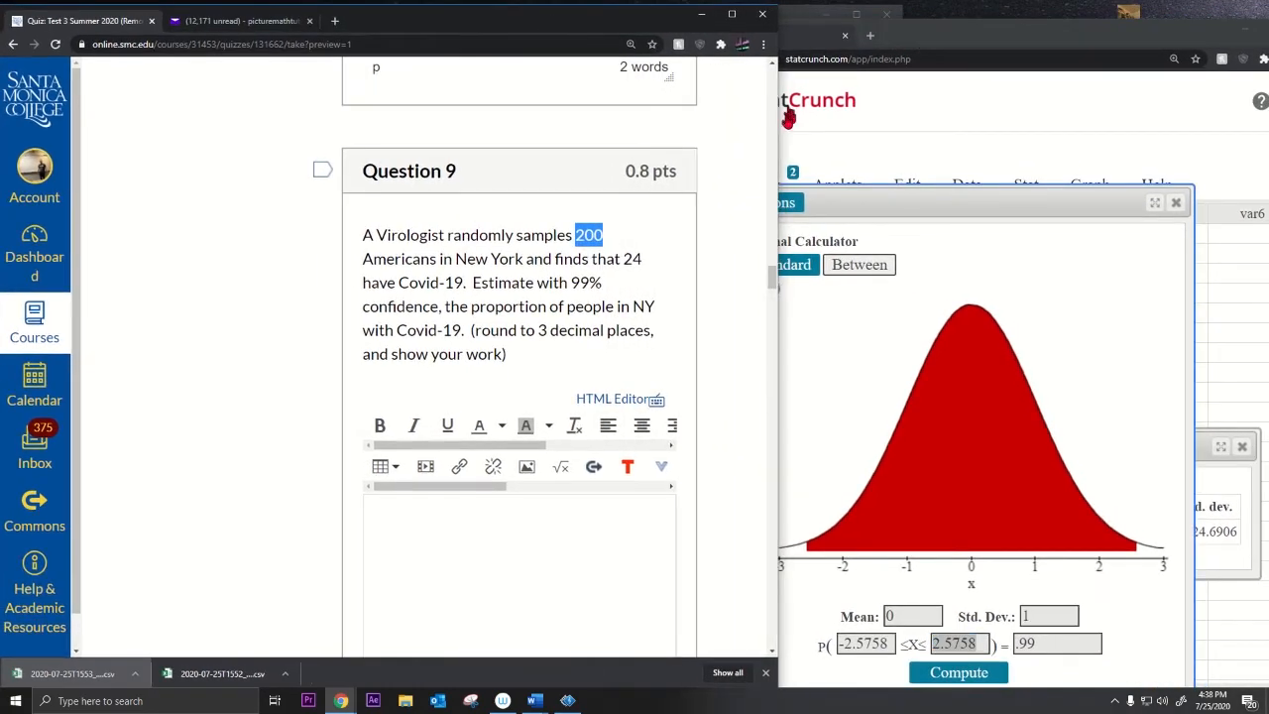
left_click_drag(773, 121, 496, 169)
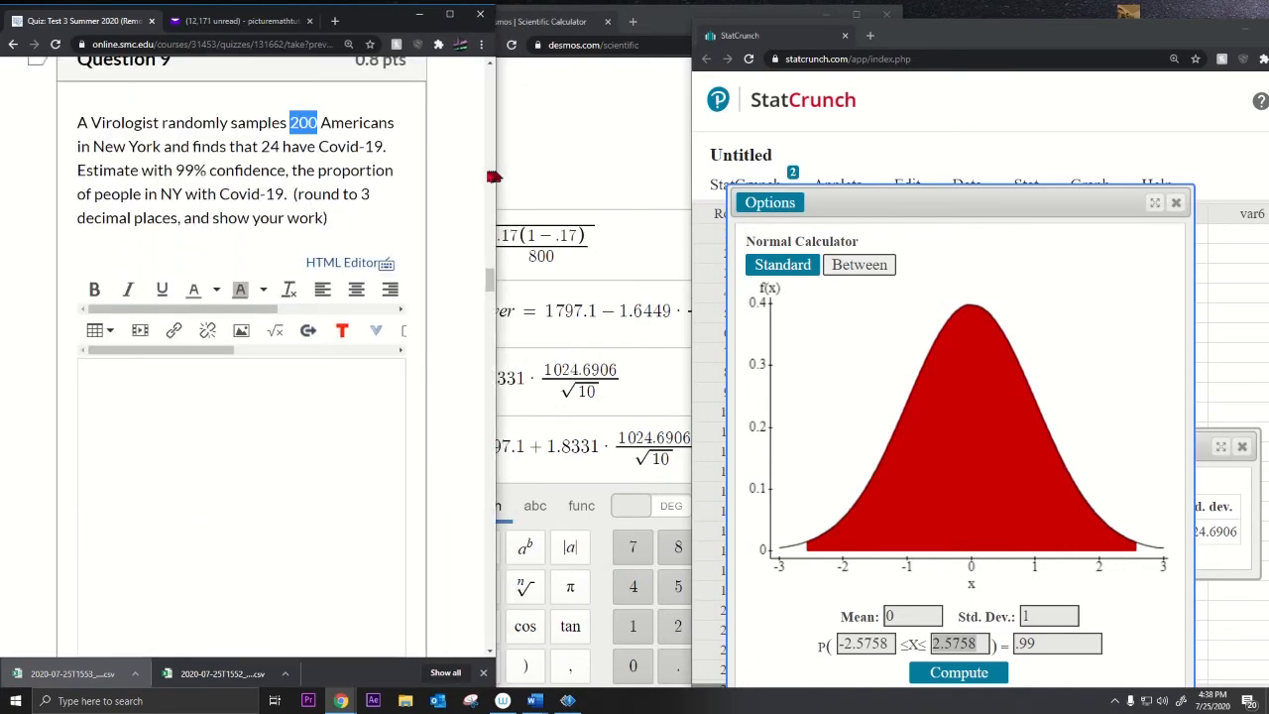
Step: Start a new Desmos row reading 24/200 − for the lower bound
scroll(374, 260, "up", 7)
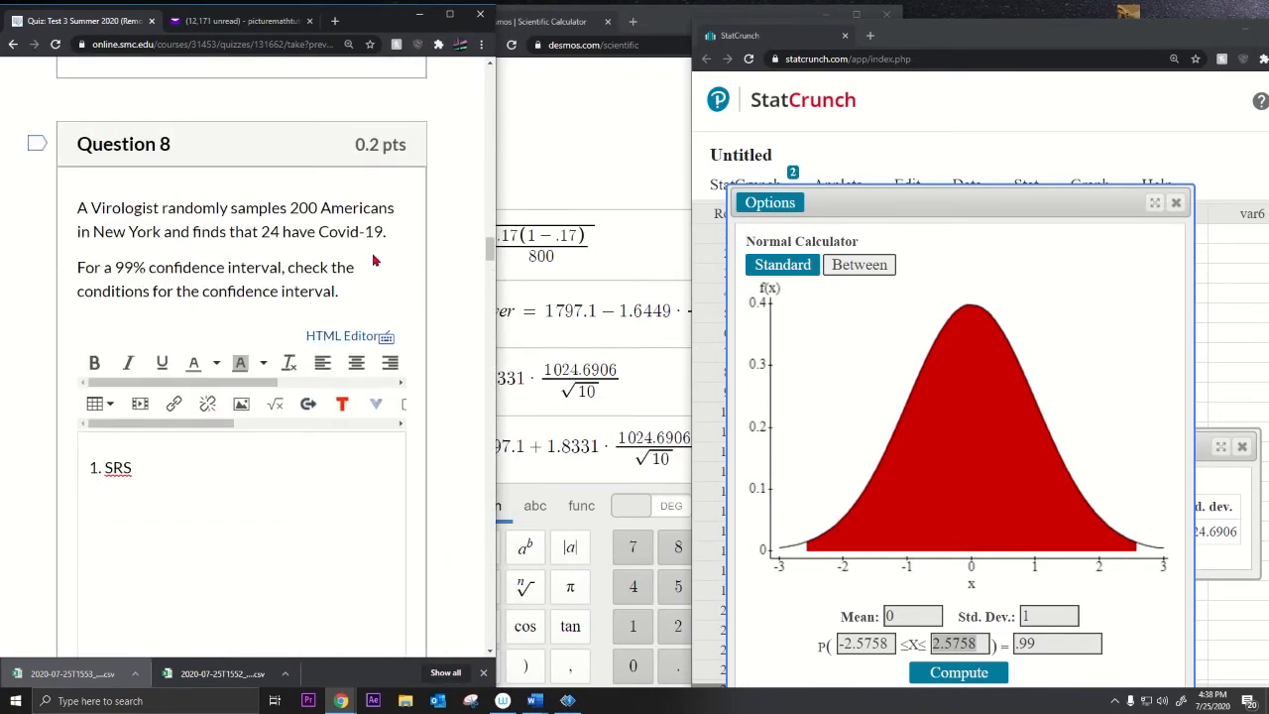
scroll(374, 258, "down", 5)
scroll(374, 260, "down", 1)
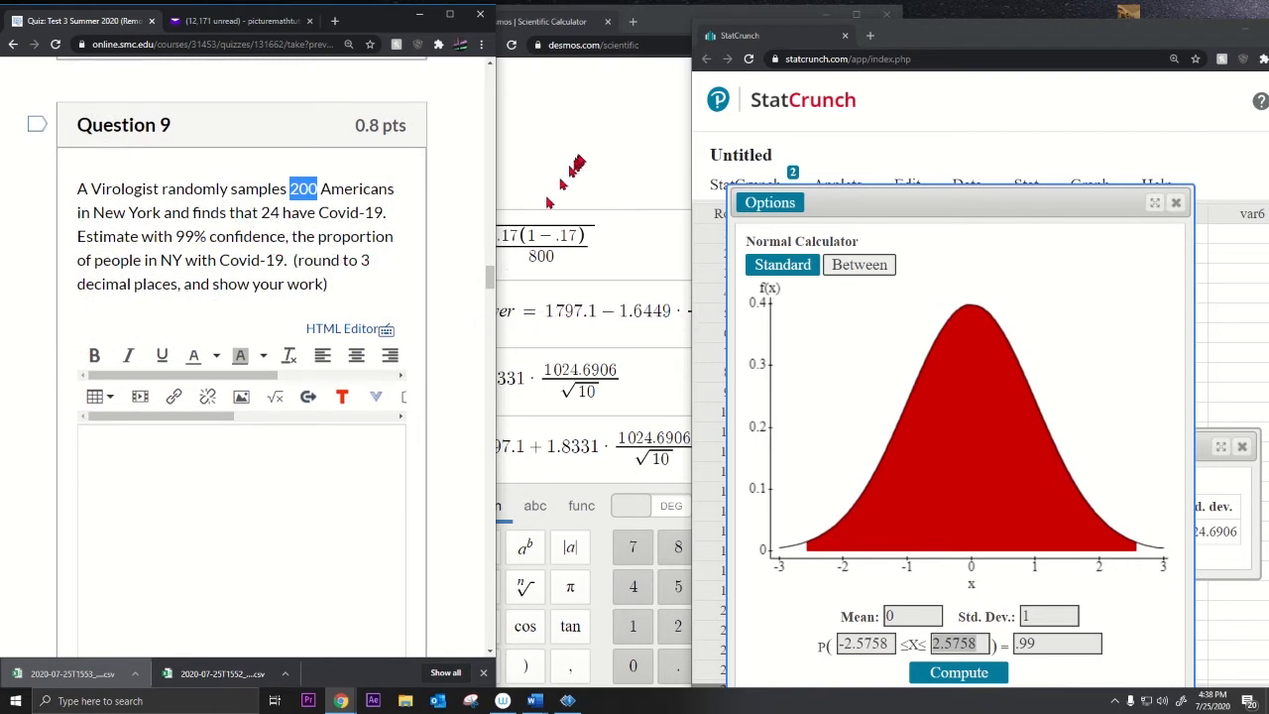
left_click_drag(662, 35, 672, 38)
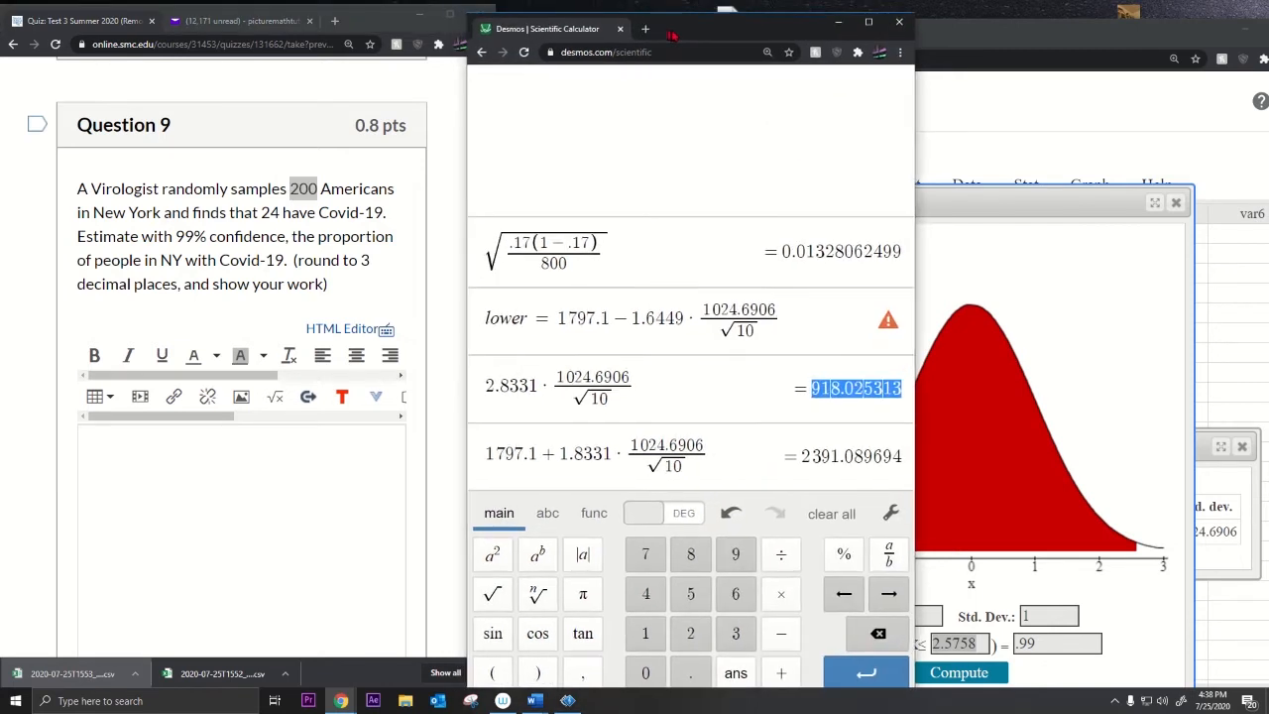
left_click(719, 454)
key("Return")
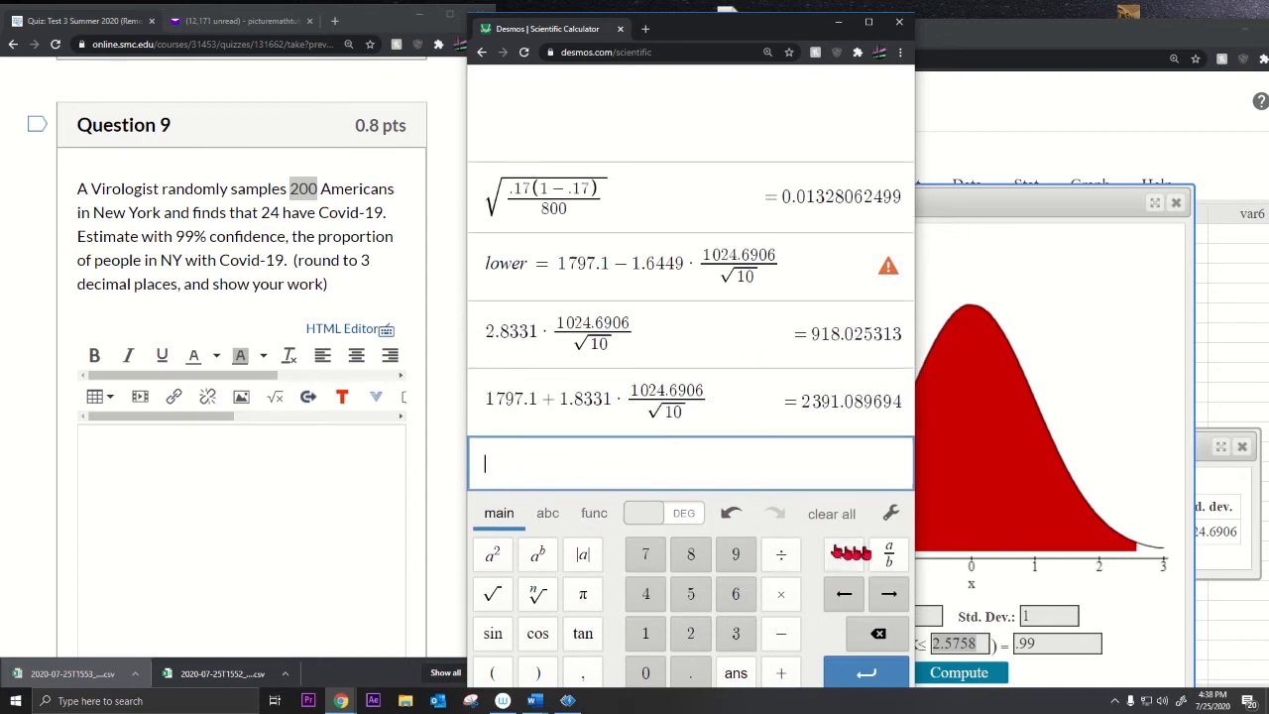
left_click(888, 553)
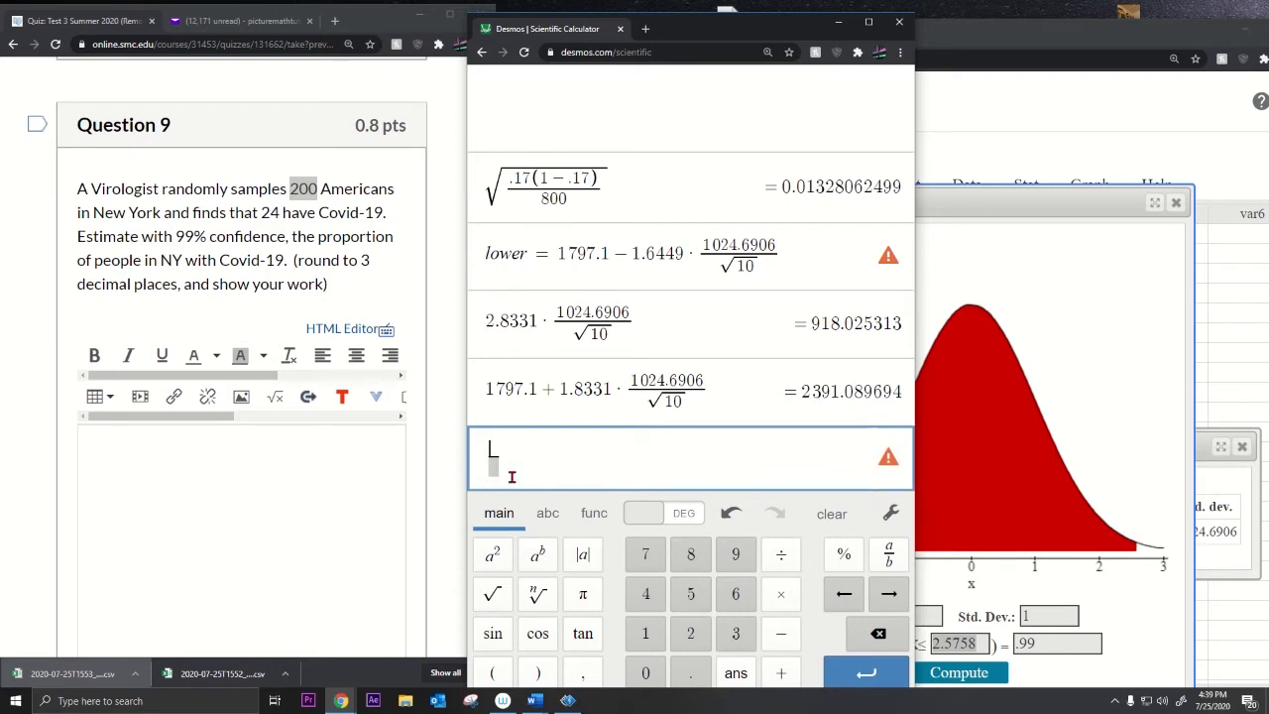
type("24")
key("Down")
type("200-")
Step: Paste 2.5758 from StatCrunch and multiply it by a square-root fraction
double_click(951, 645)
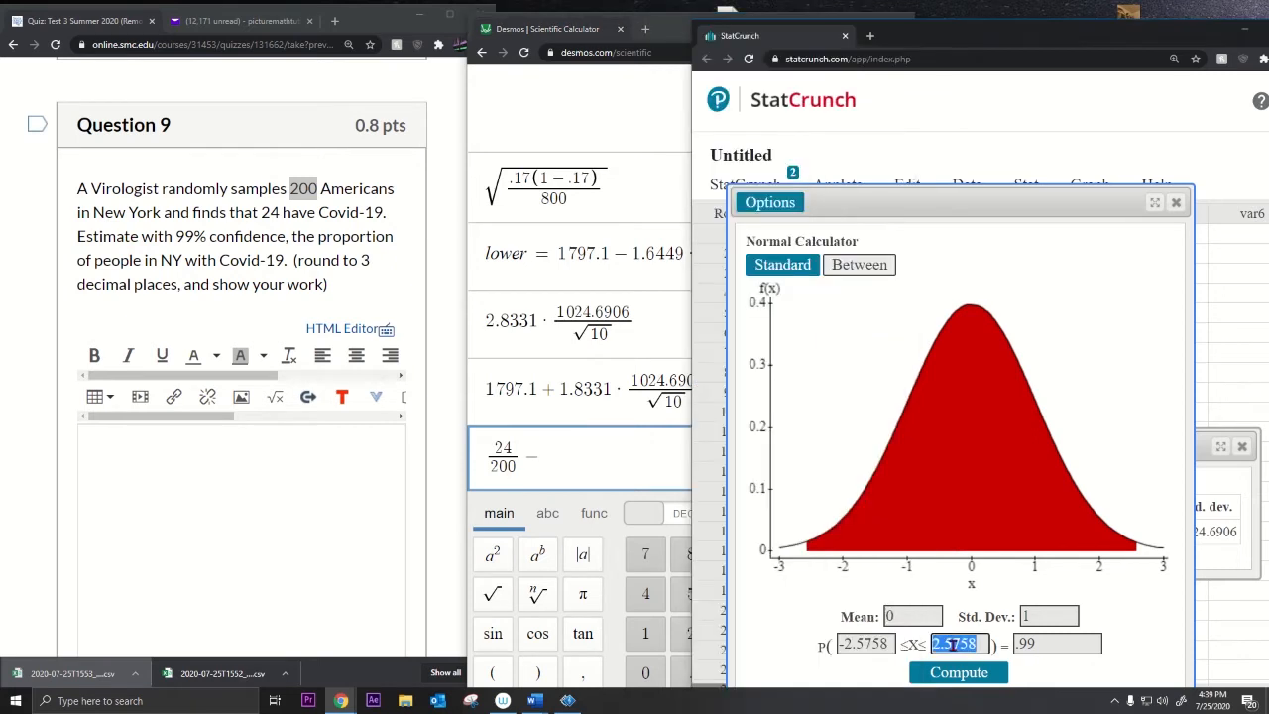
right_click(952, 645)
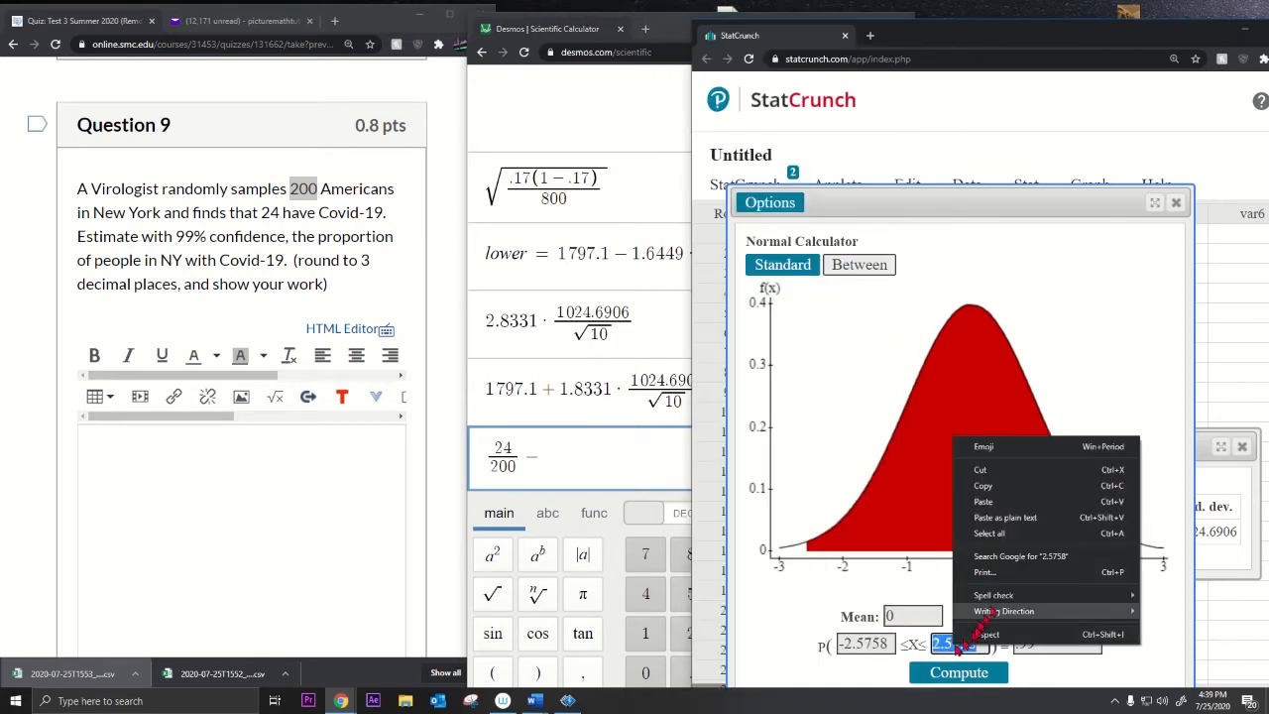
left_click(983, 486)
left_click(590, 477)
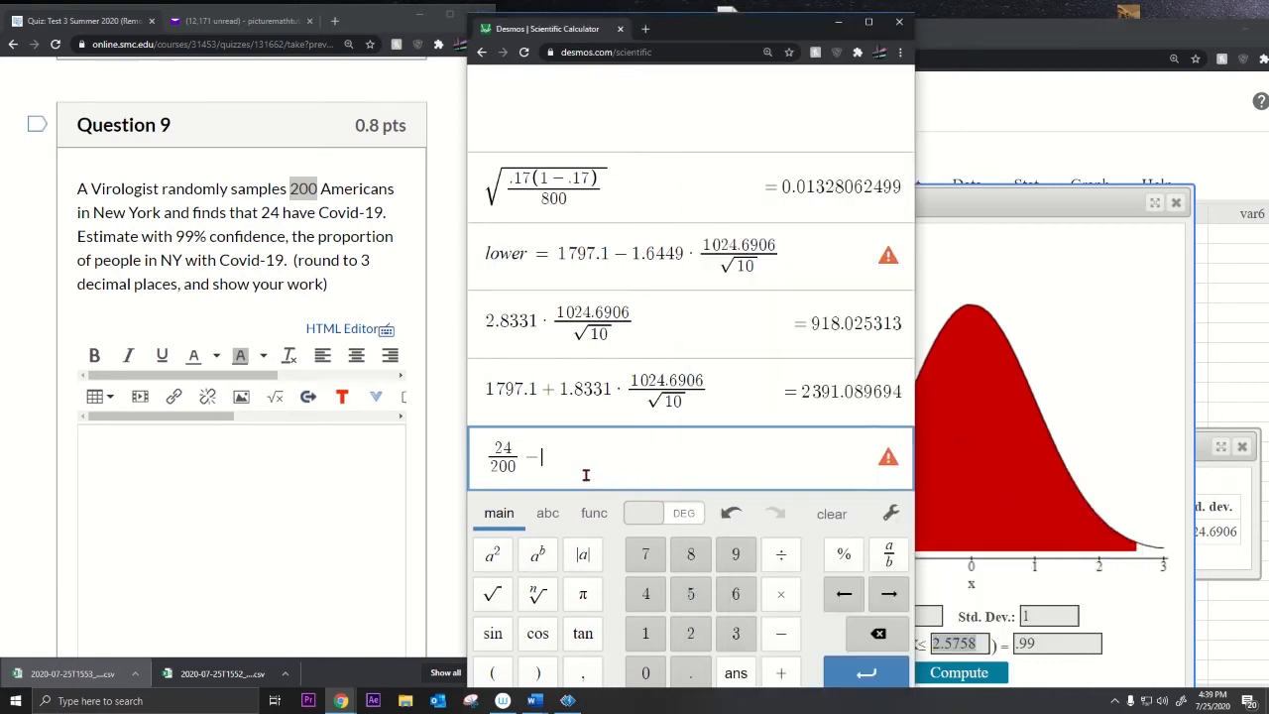
key("ctrl+v")
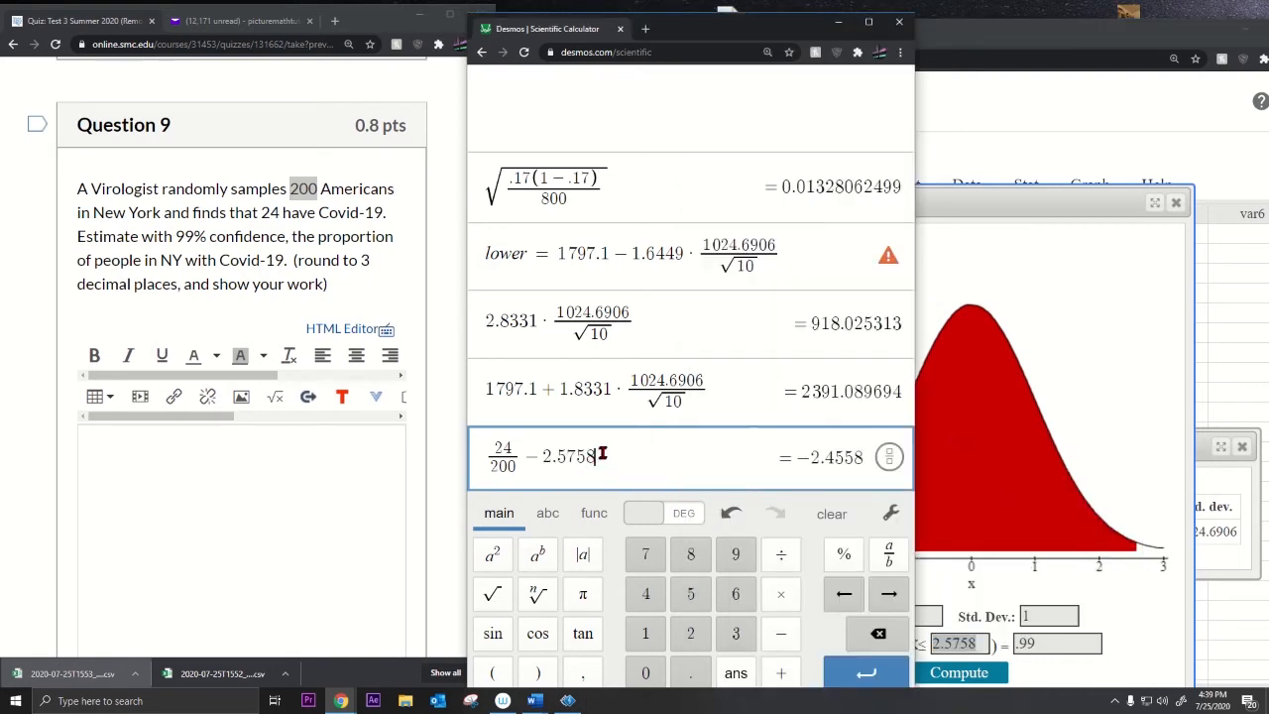
left_click(780, 594)
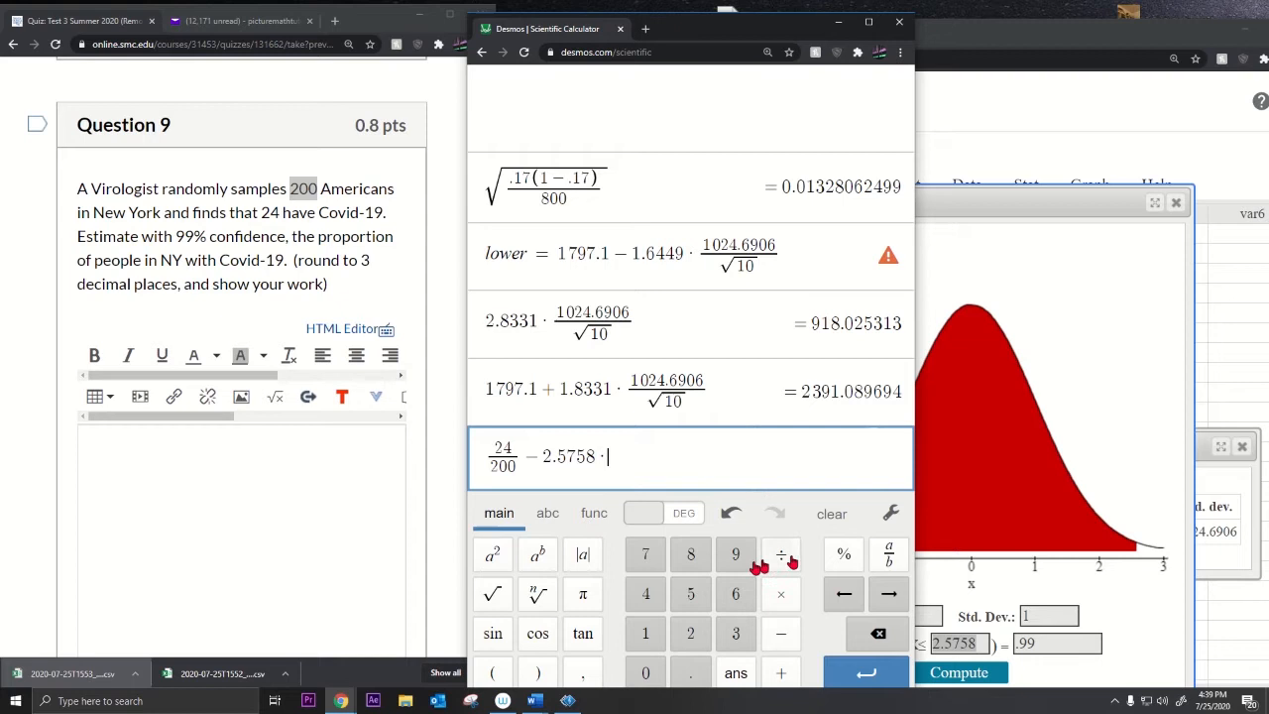
left_click(493, 595)
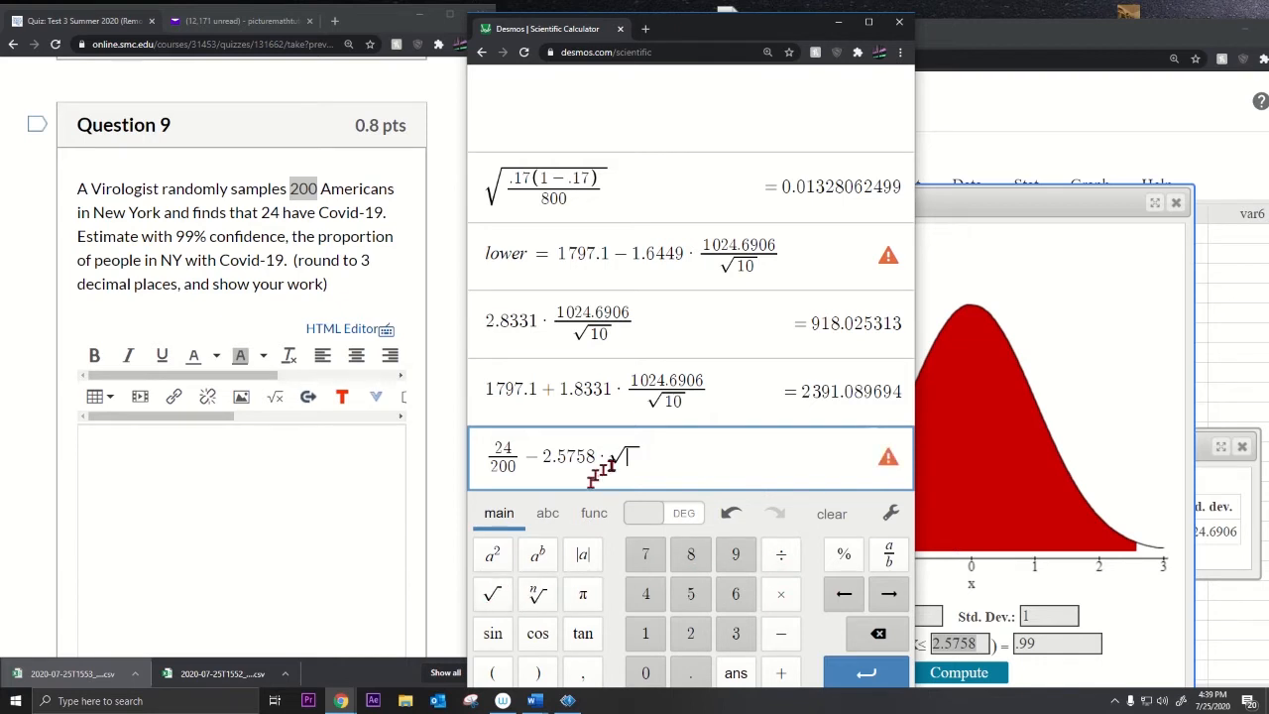
left_click(897, 555)
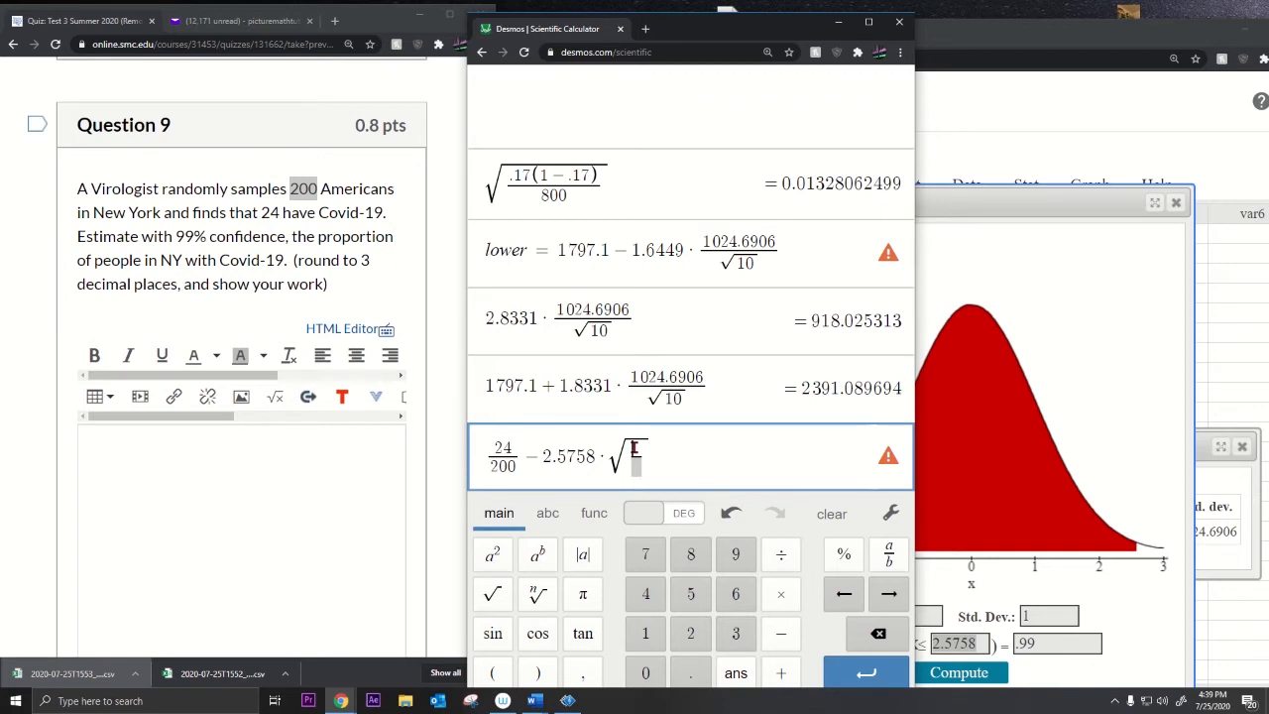
Step: Fill the root with 24/200(1−24/200)/200, giving a lower bound of 0.06081262214
left_click_drag(496, 453, 489, 454)
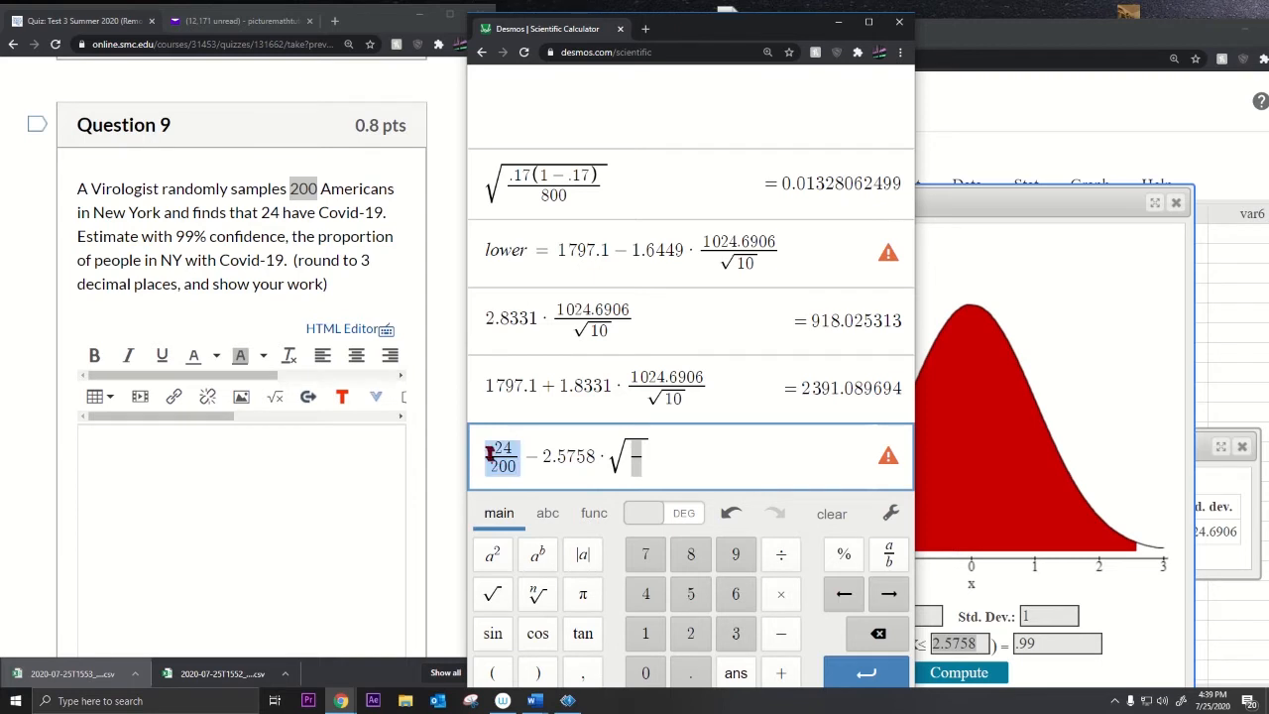
key("ctrl+c")
left_click(637, 457)
key("ctrl+v")
type("(1")
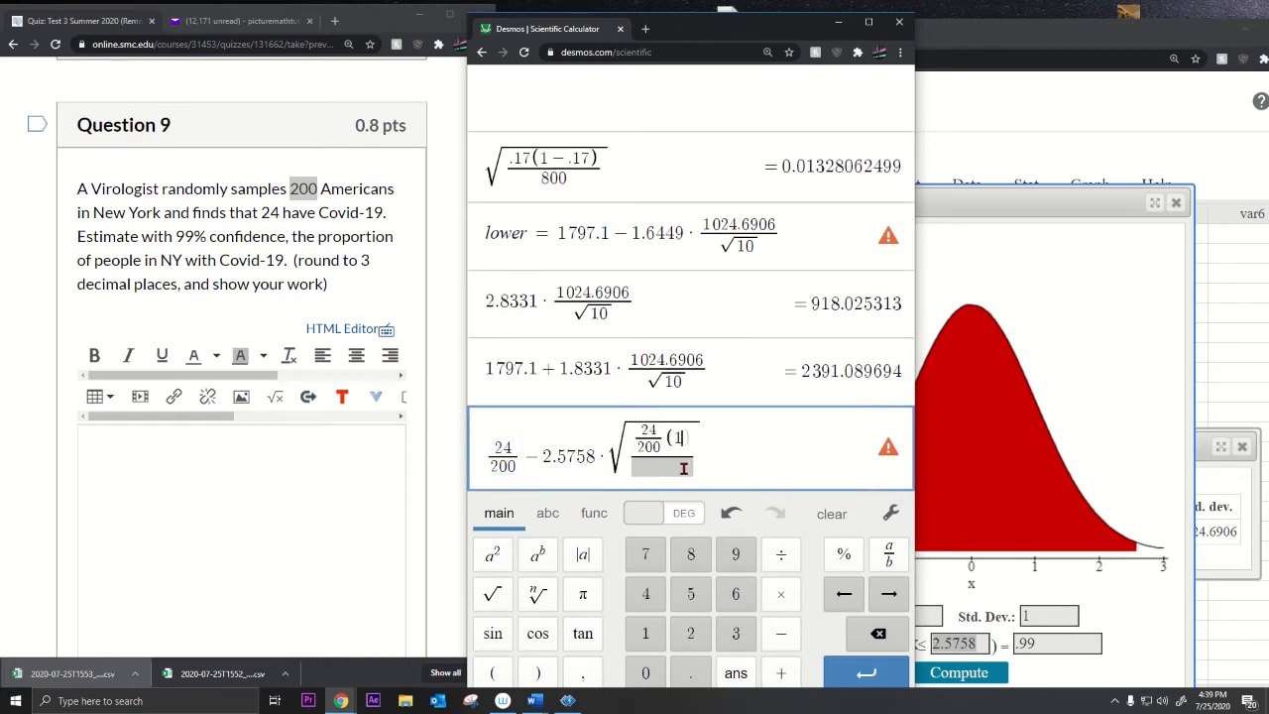
type("-")
key("ctrl+v")
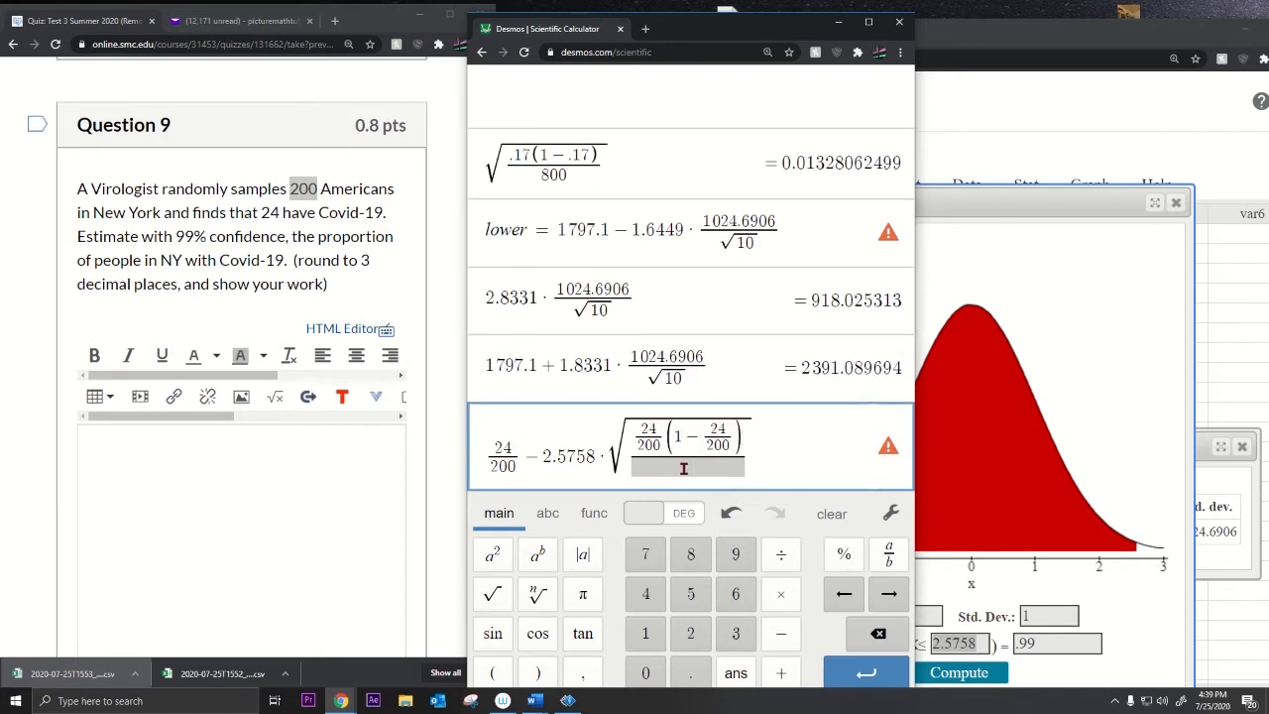
left_click(683, 468)
type("200")
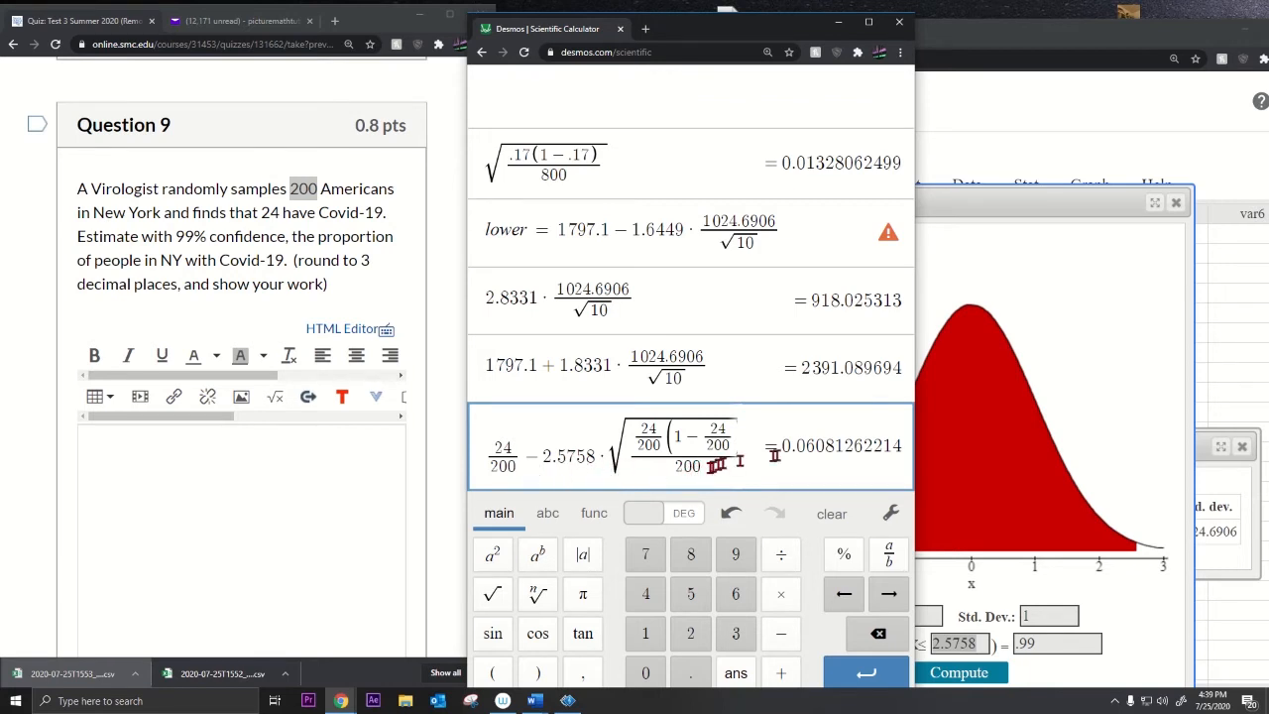
left_click(747, 449)
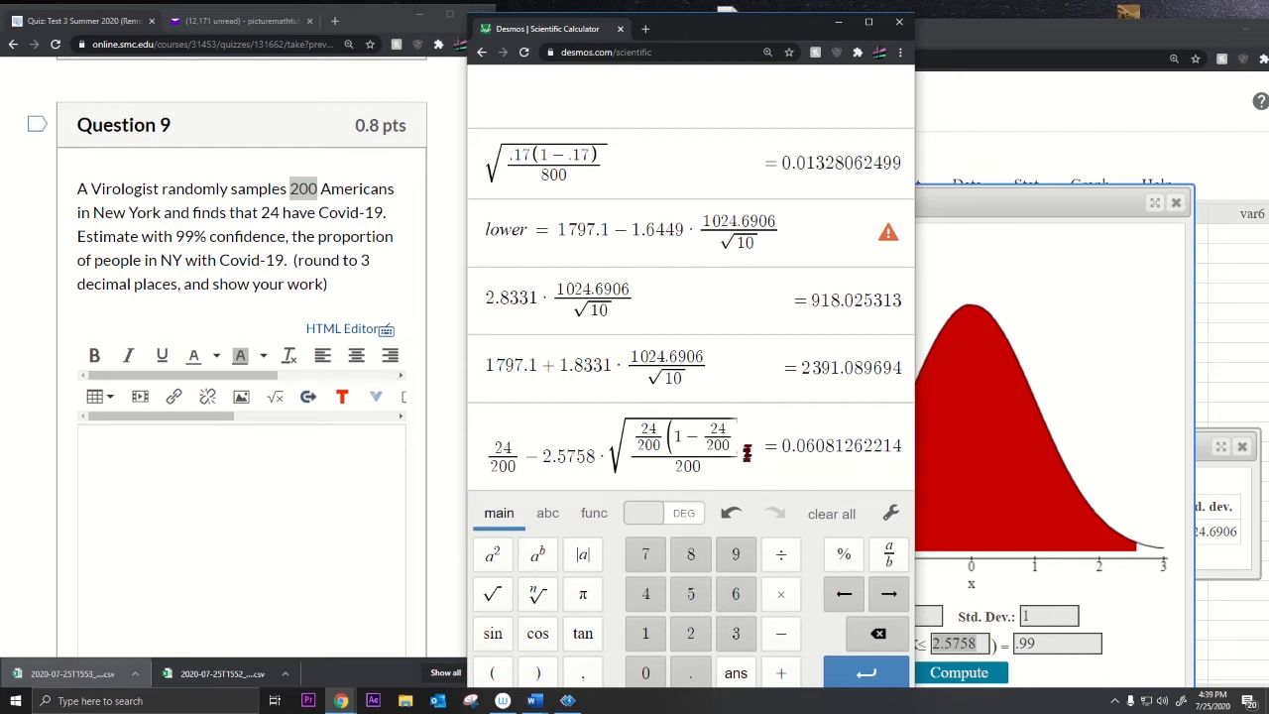
left_click_drag(753, 452, 778, 448)
Step: Duplicate the expression with + instead of − for the upper bound 0.1791873779
left_click(740, 436)
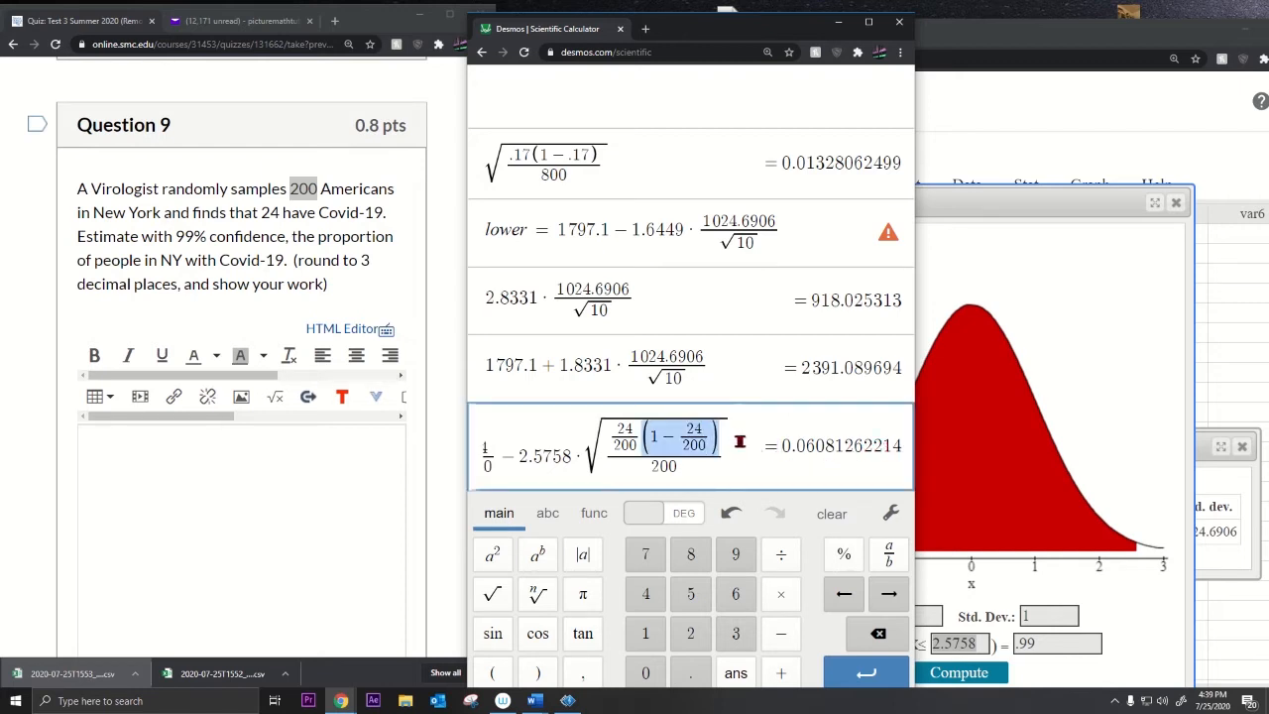
left_click(744, 458)
left_click(754, 458)
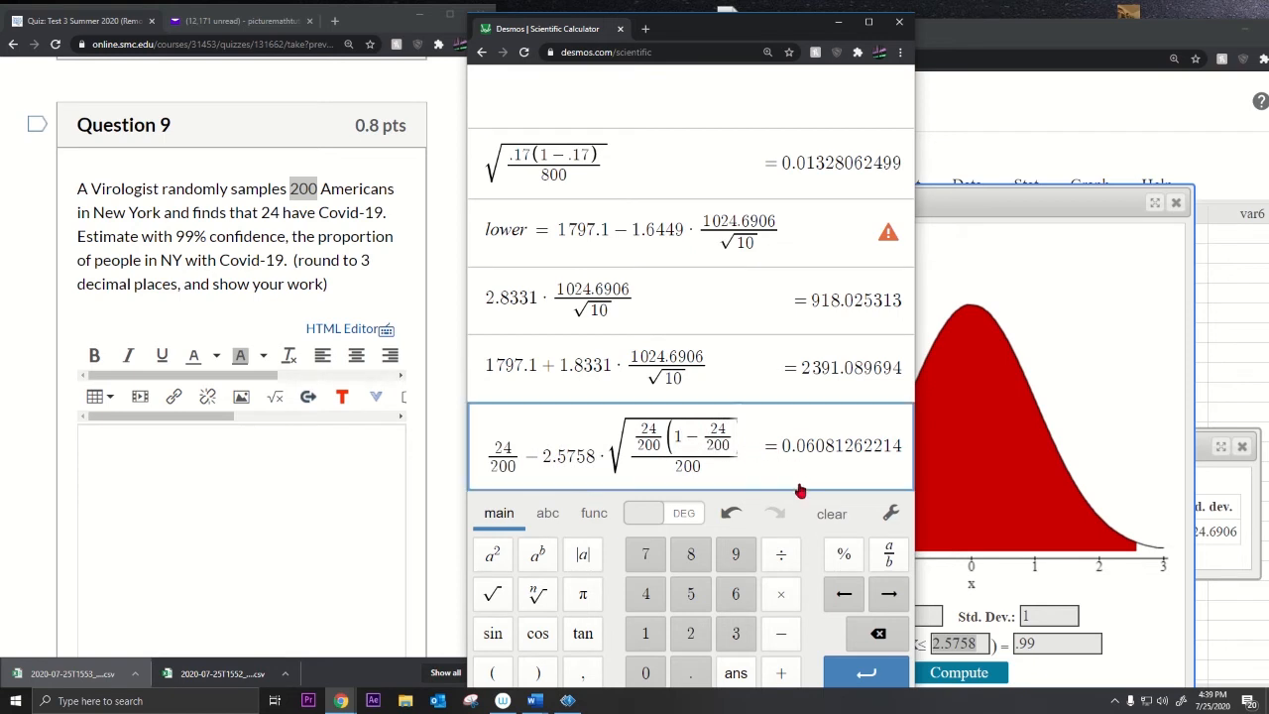
left_click_drag(779, 442, 750, 447)
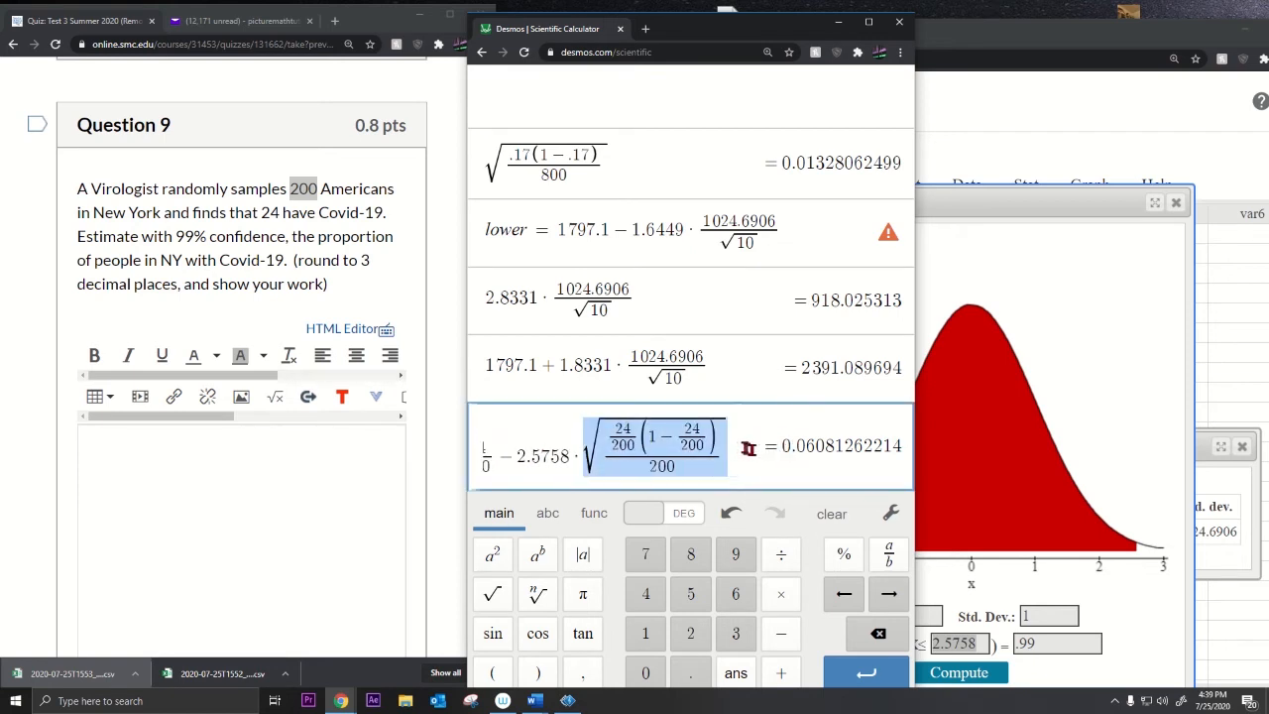
left_click(745, 447)
key("Return")
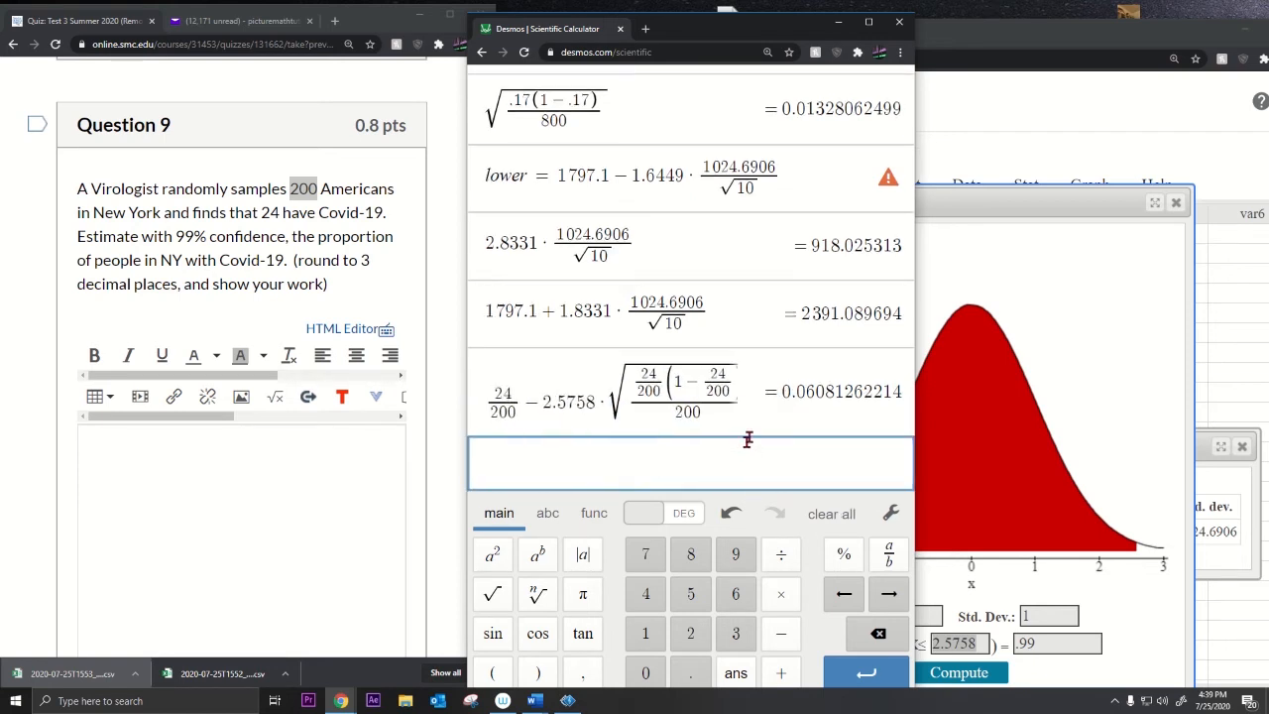
left_click_drag(739, 396, 484, 397)
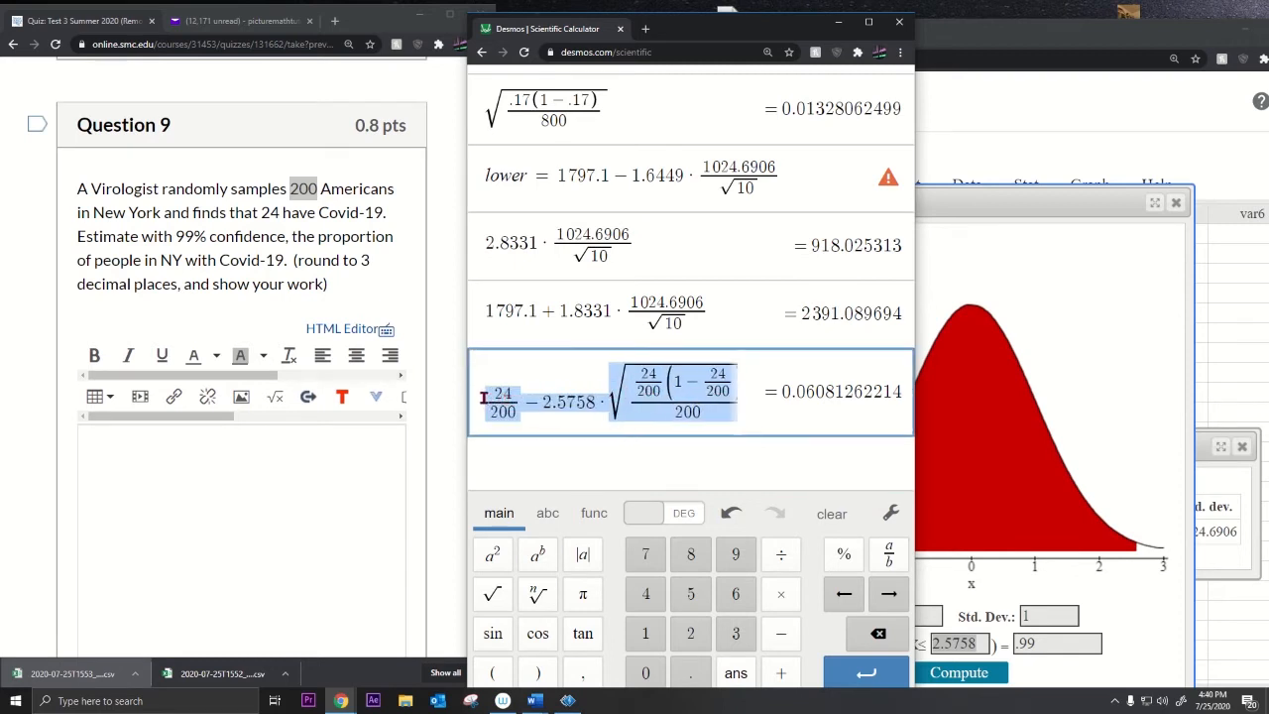
key("ctrl+c")
left_click(558, 448)
key("ctrl+v")
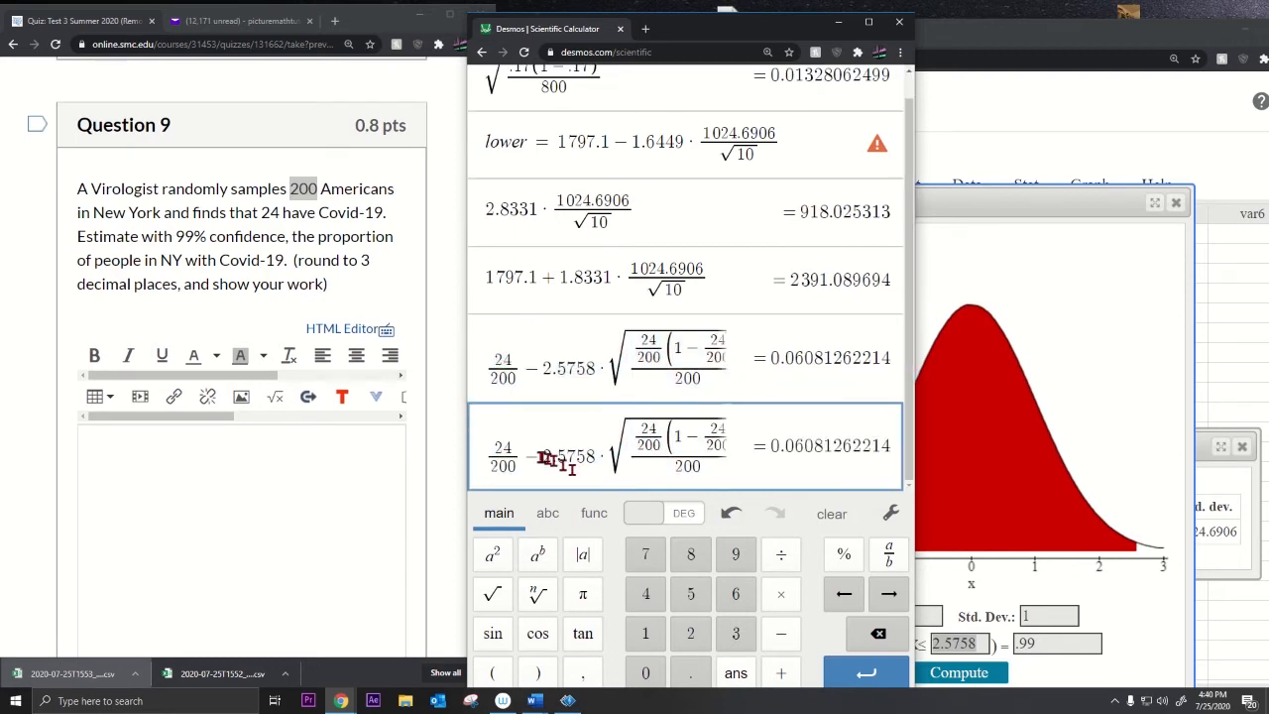
left_click(542, 457)
key("BackSpace")
type("+")
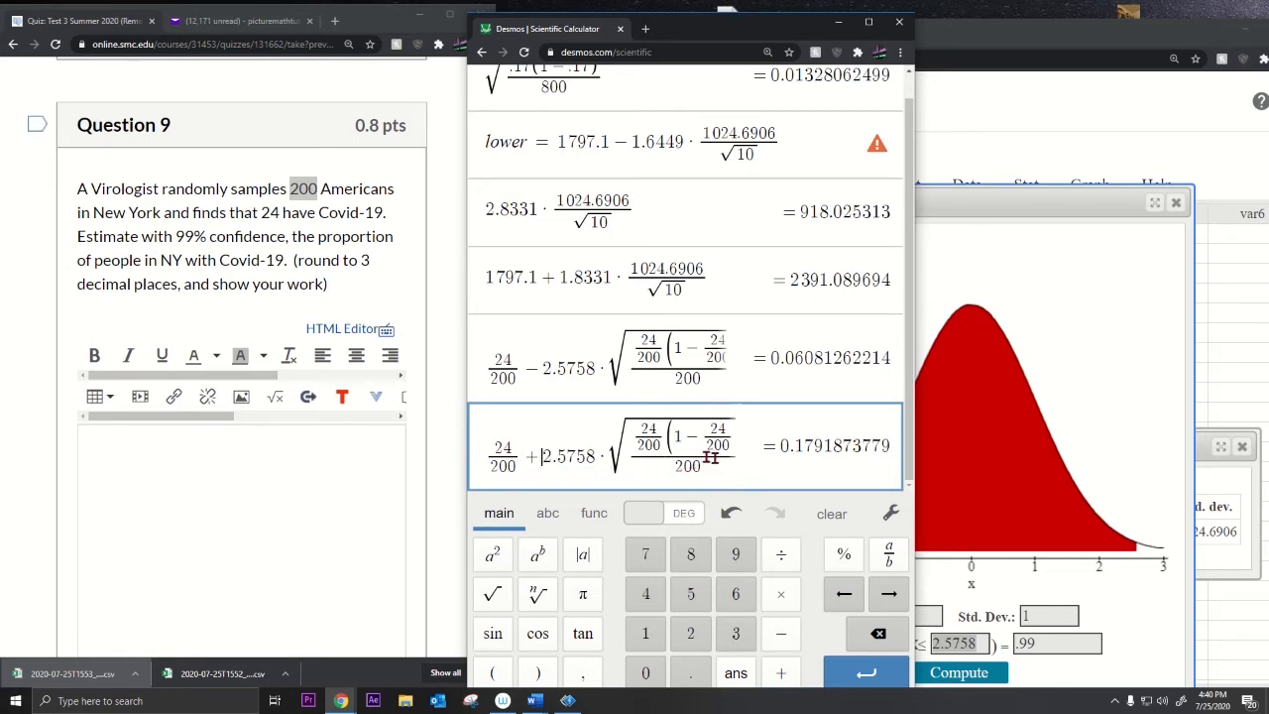
left_click_drag(321, 261, 370, 283)
Step: Answer Question 9 with lower = 0.061 and upper = 0.179, then reach Question 10
left_click(242, 477)
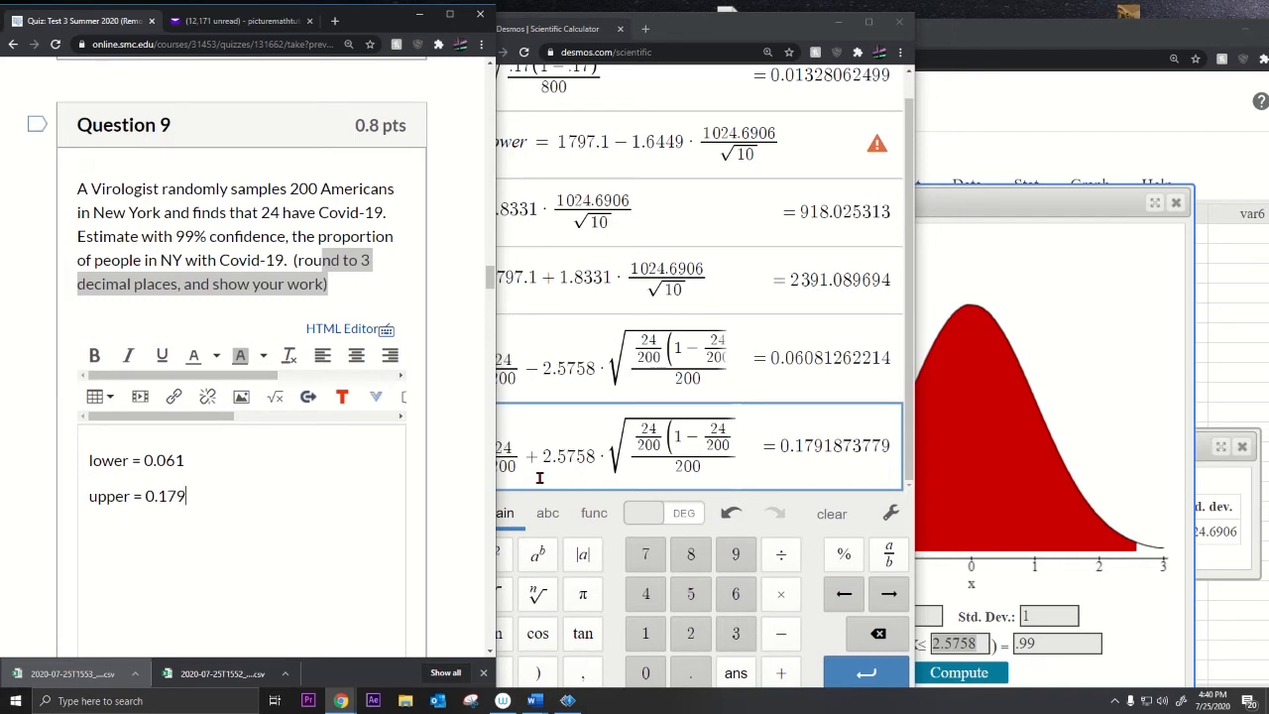
left_click(696, 386)
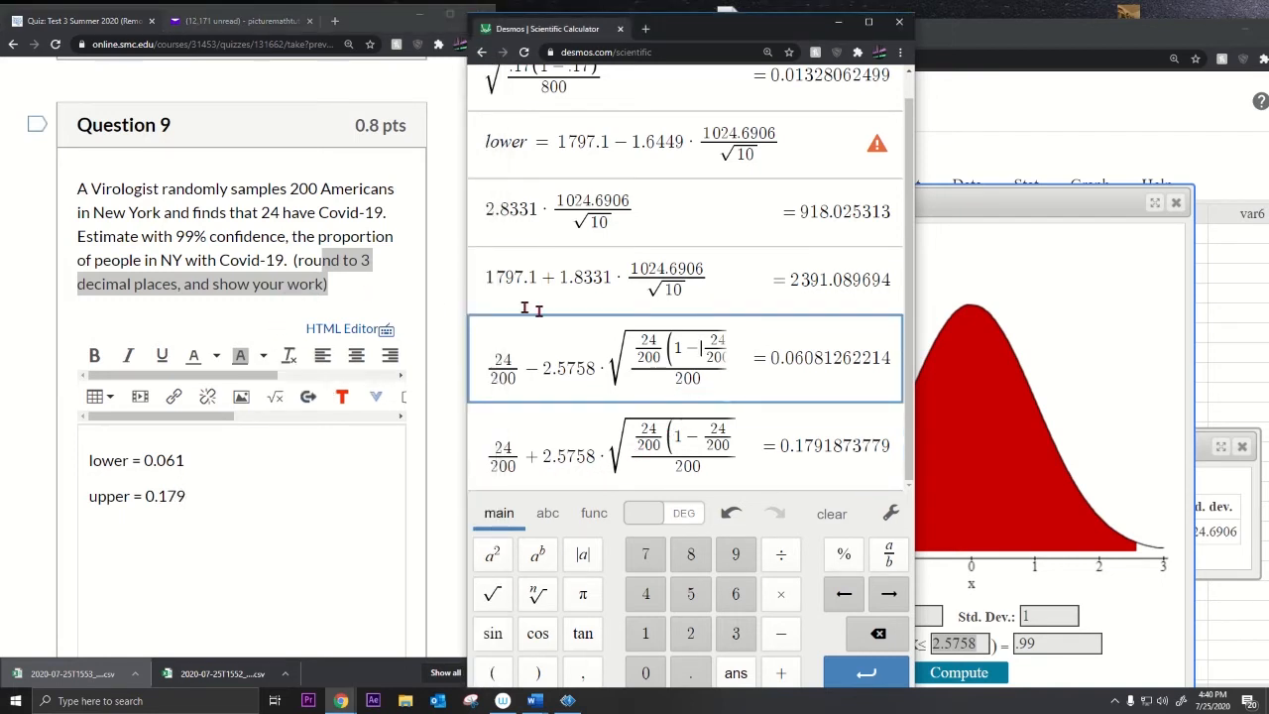
left_click_drag(488, 355, 704, 355)
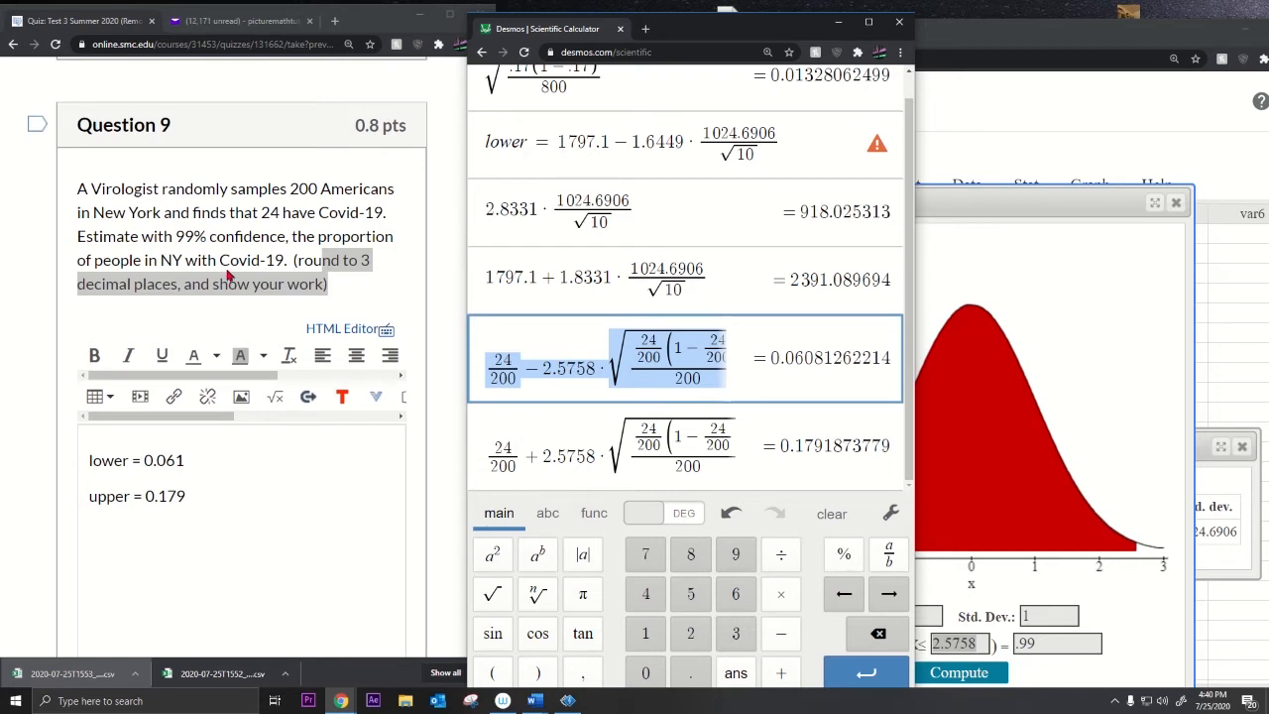
left_click_drag(298, 238, 287, 266)
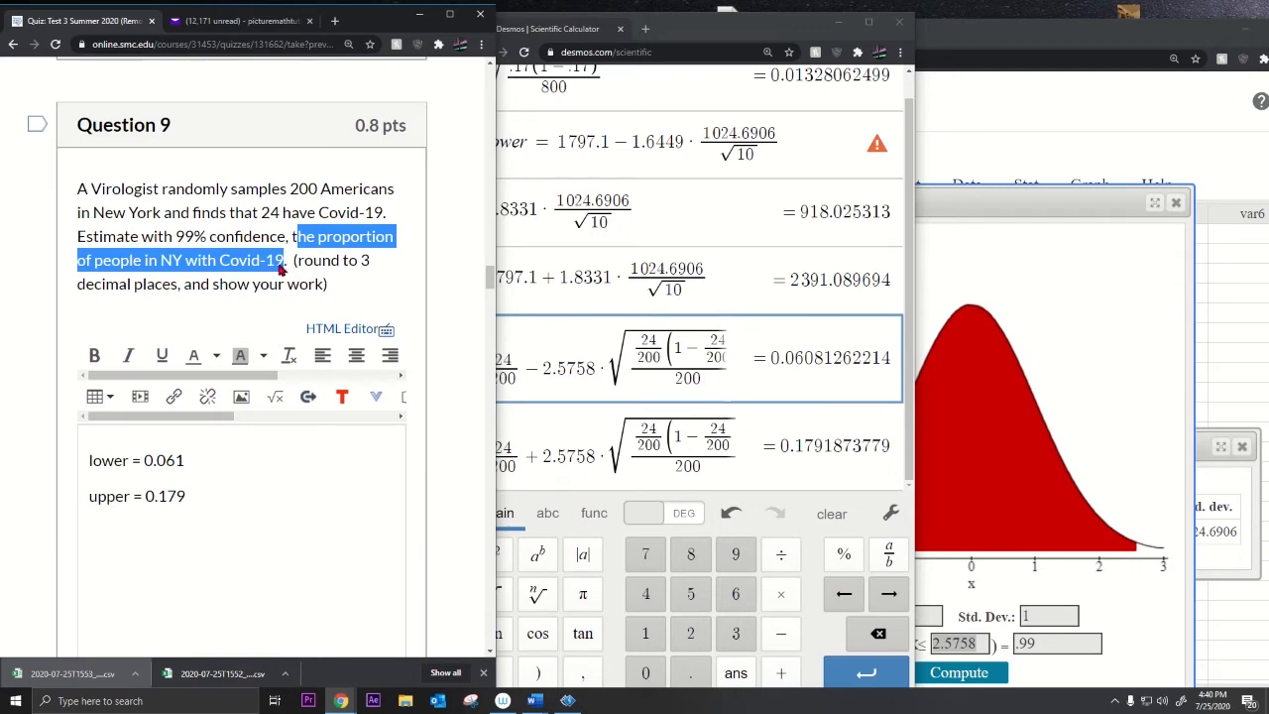
scroll(279, 277, "down", 6)
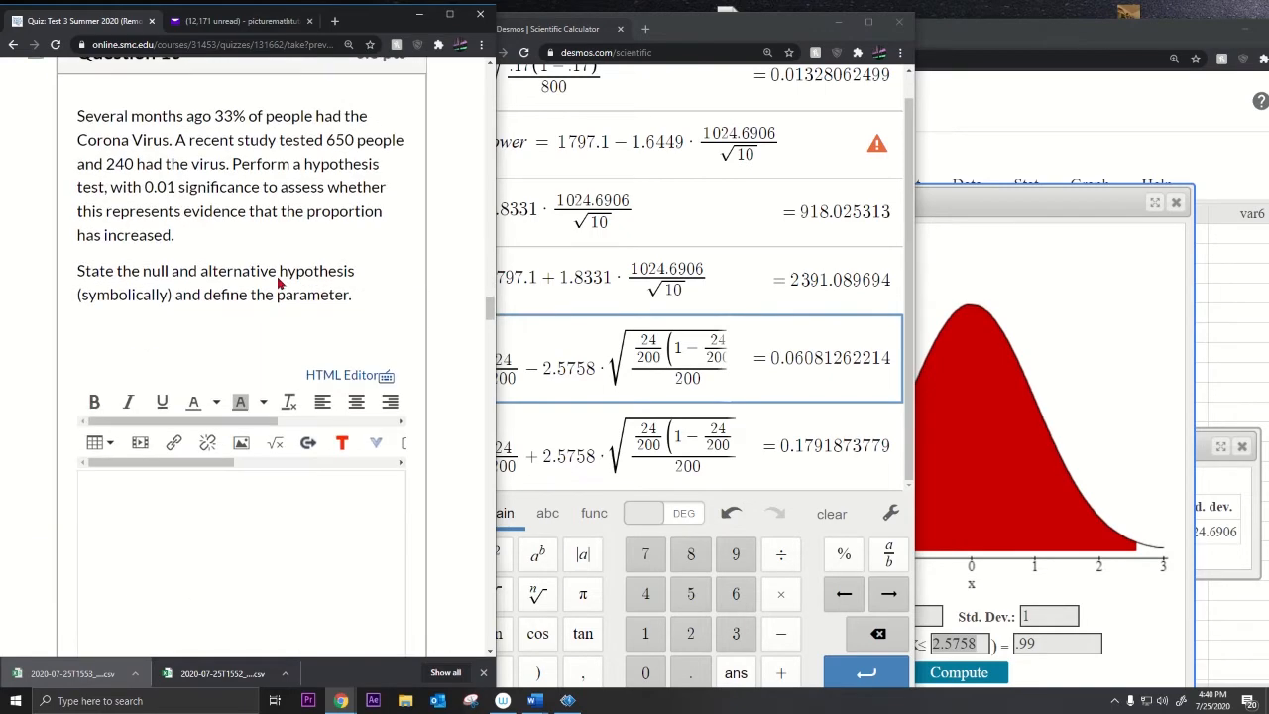
left_click_drag(152, 281, 369, 297)
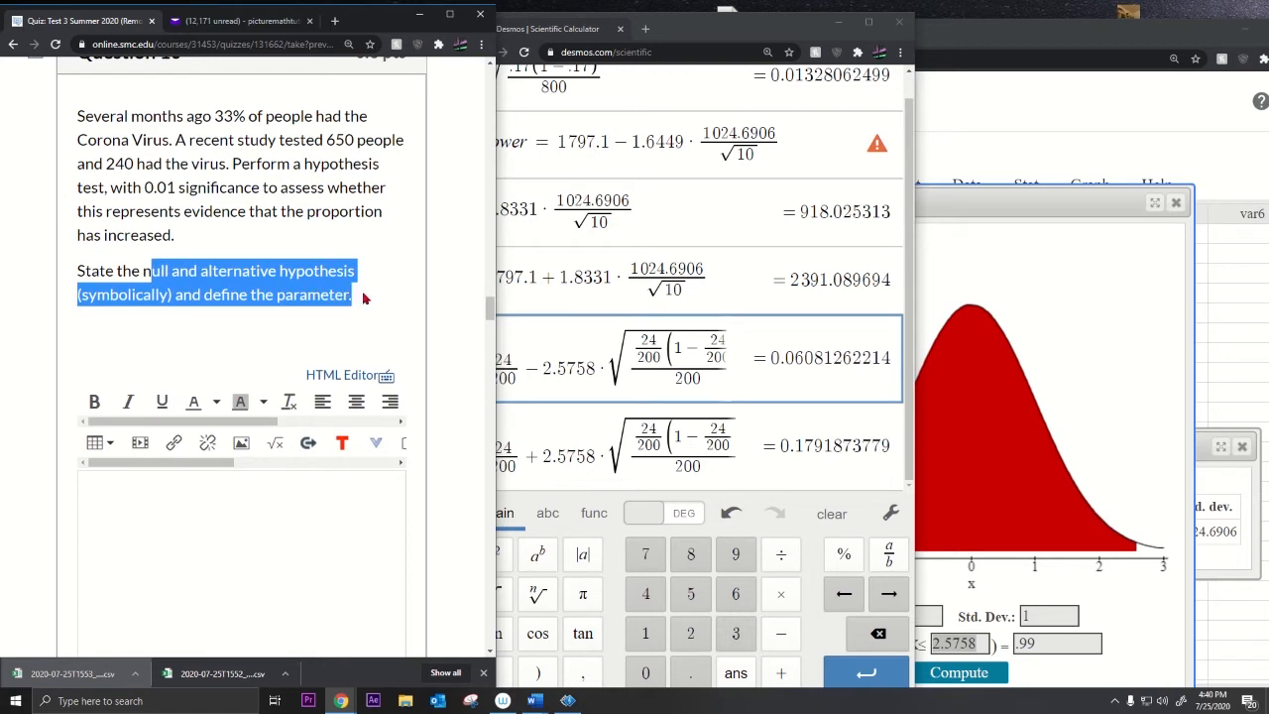
Step: Read Question 10's 33% proportion and sample details, then bring Desmos forward
left_click(149, 277)
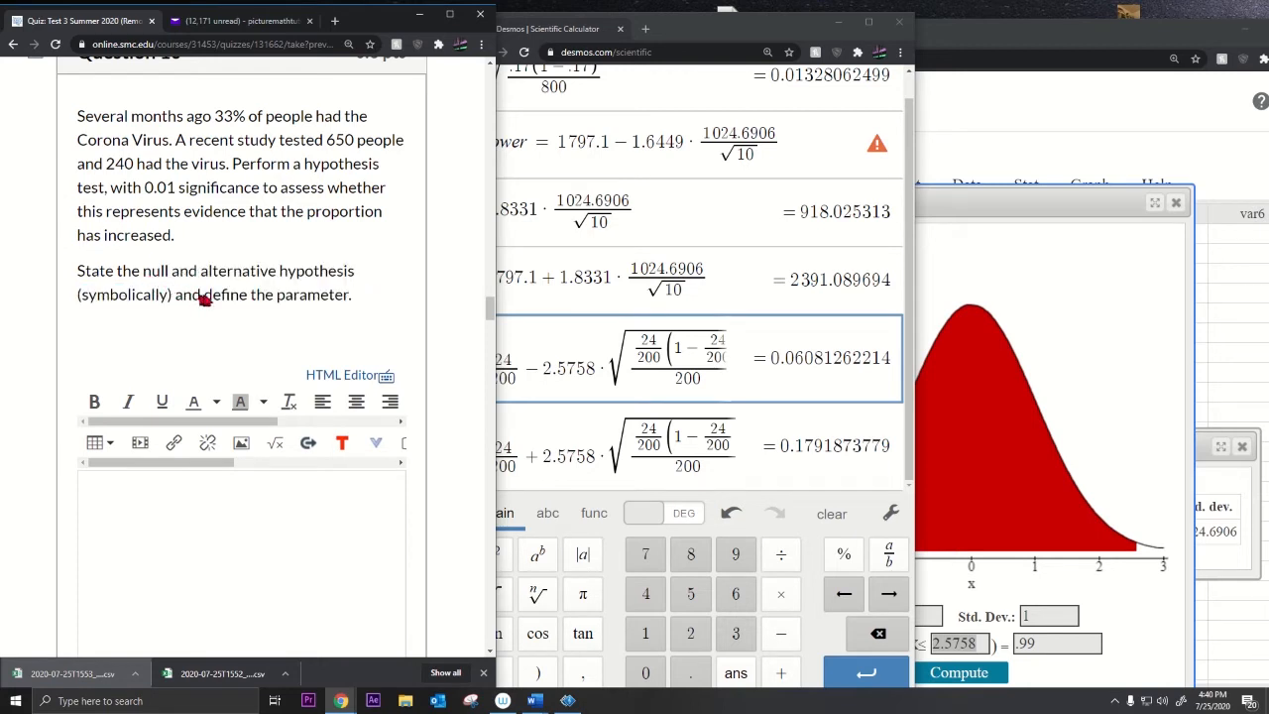
left_click_drag(204, 300, 338, 301)
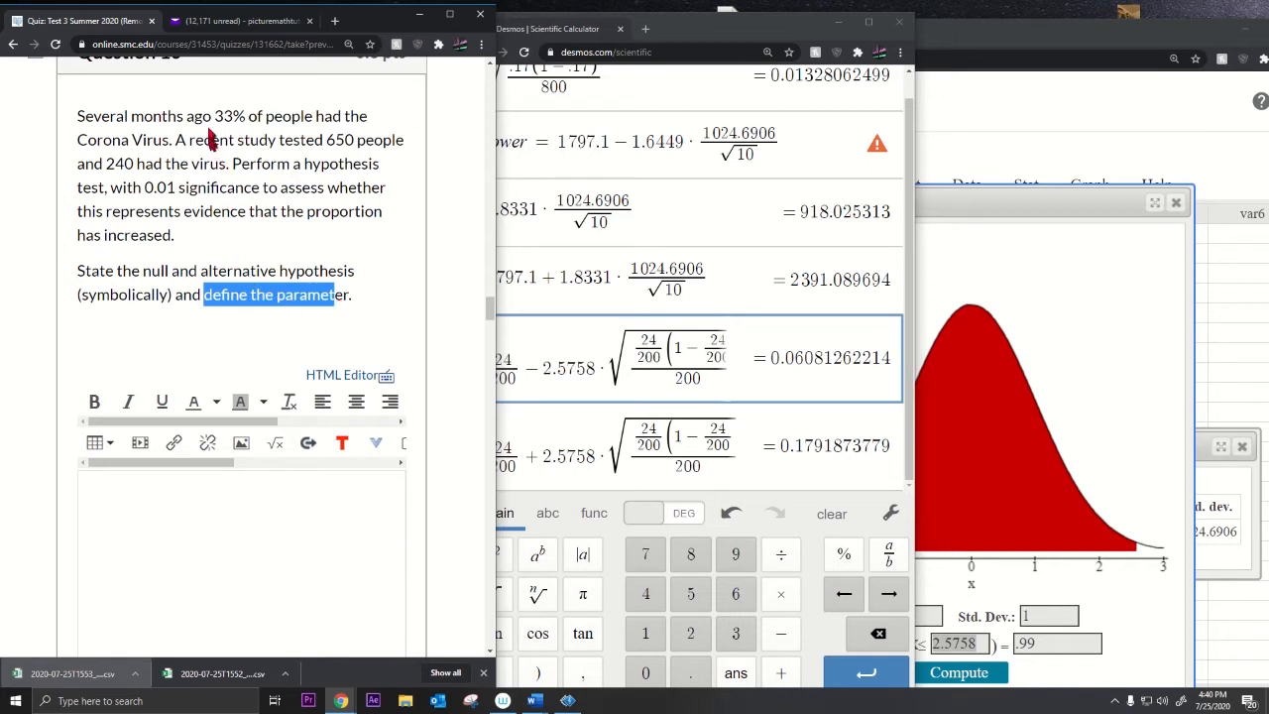
left_click_drag(203, 117, 255, 124)
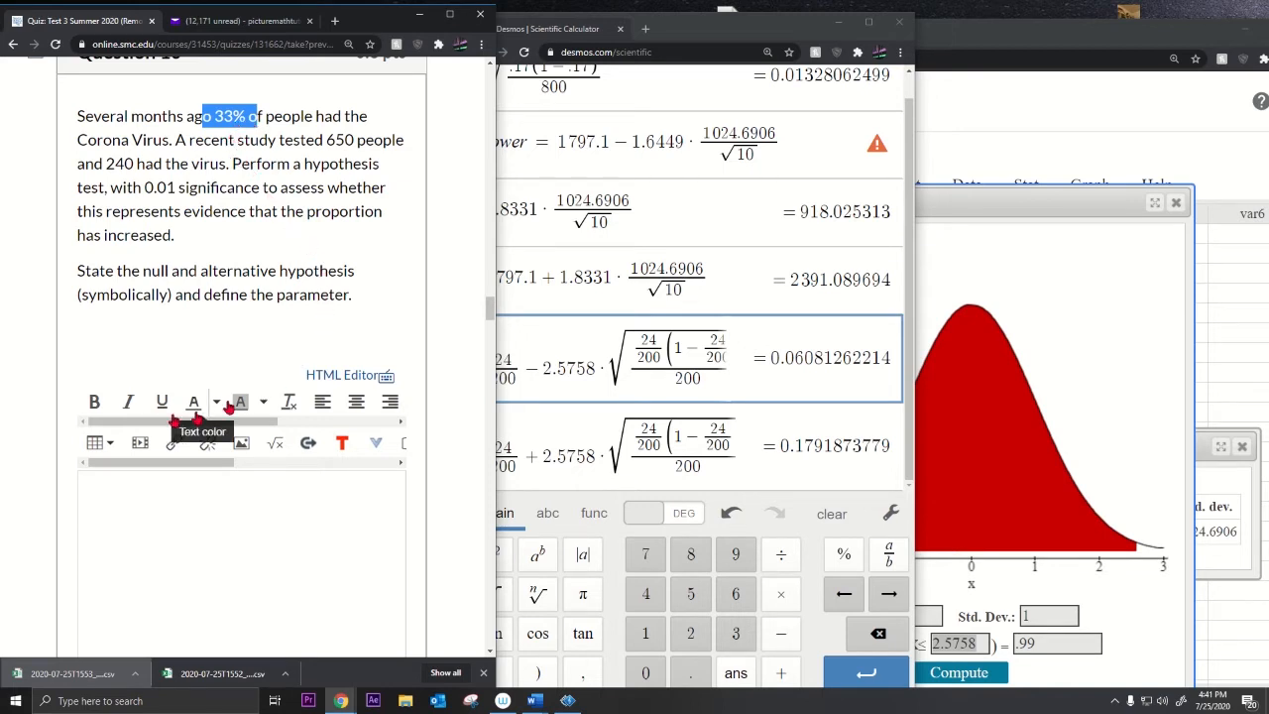
left_click_drag(243, 140, 241, 206)
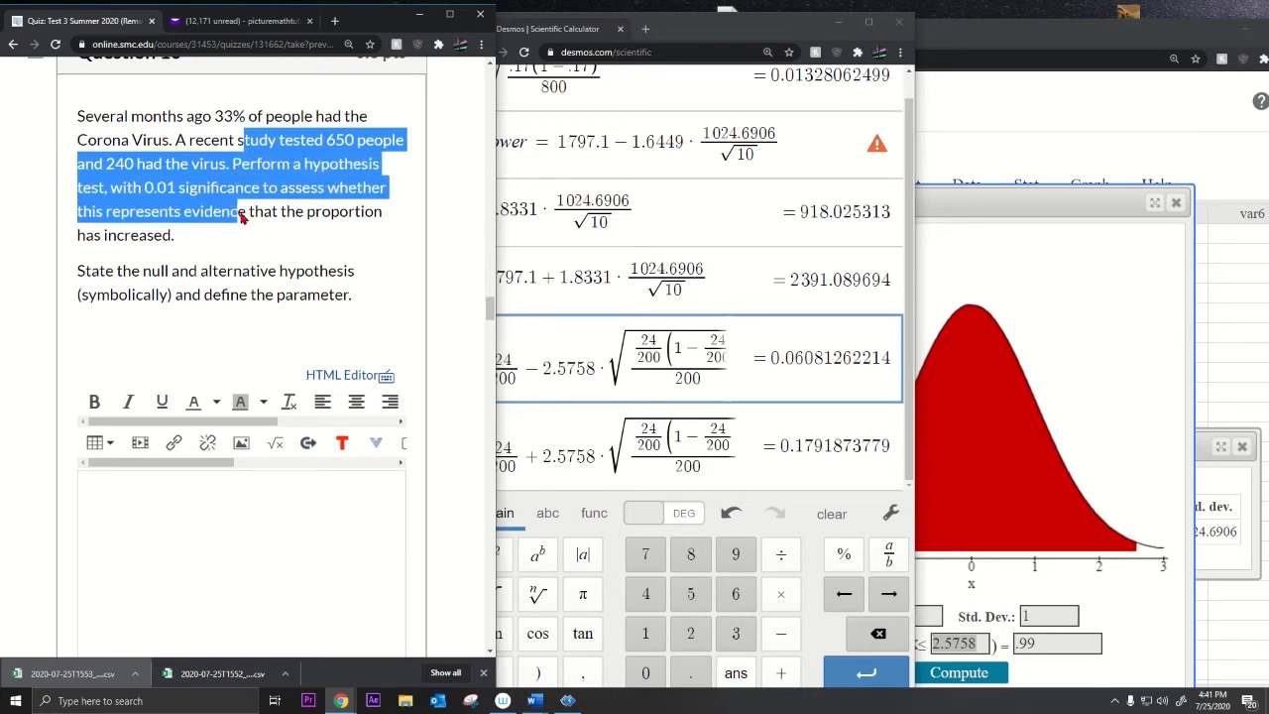
left_click_drag(241, 223, 242, 235)
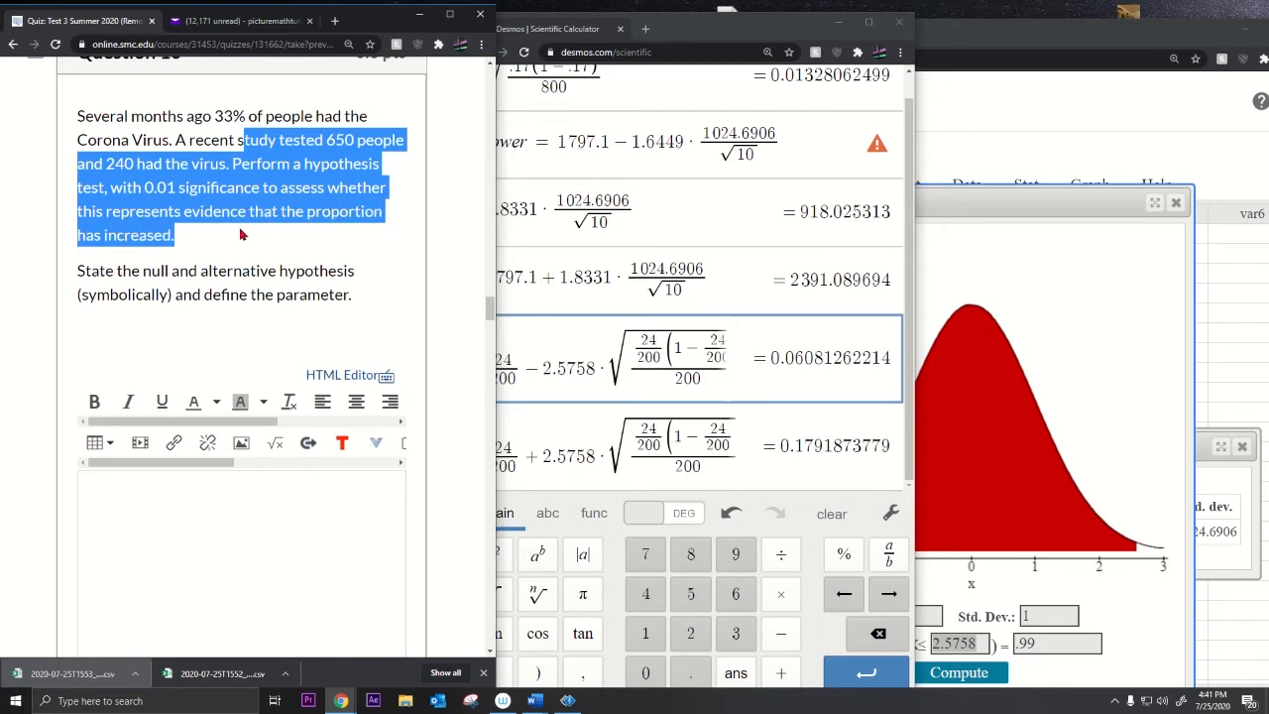
left_click_drag(221, 120, 239, 124)
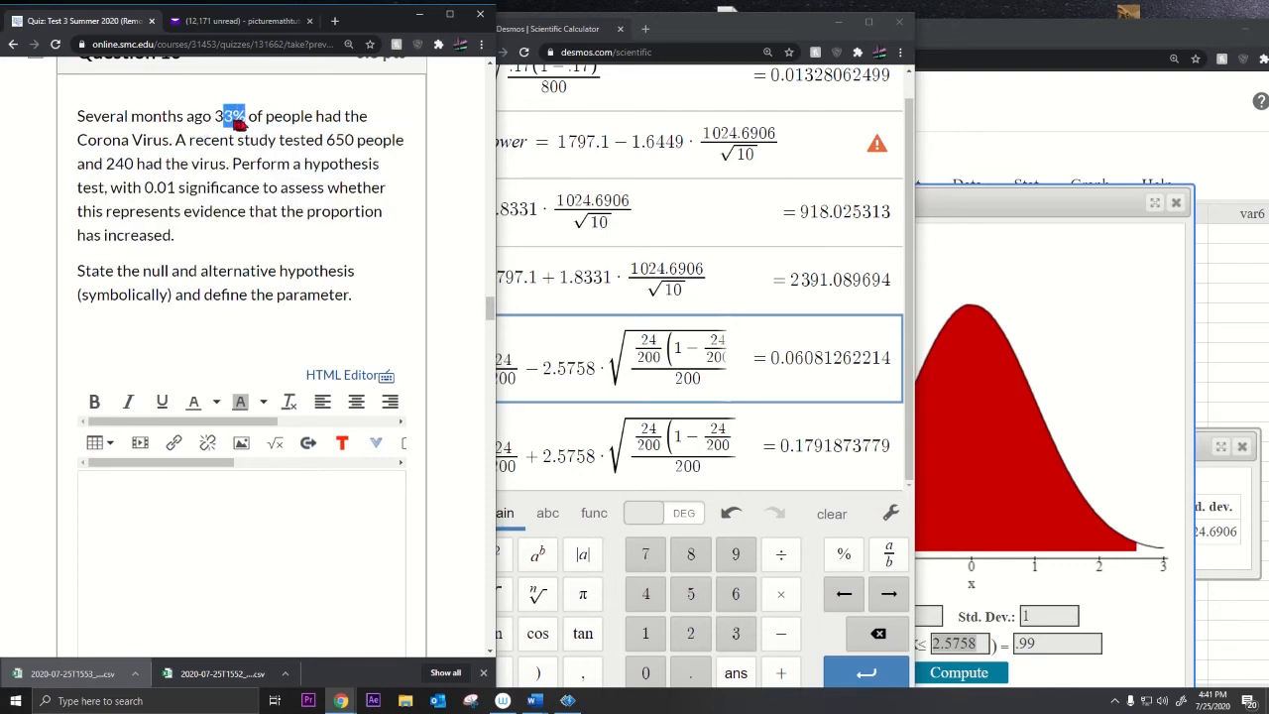
left_click_drag(161, 144, 105, 142)
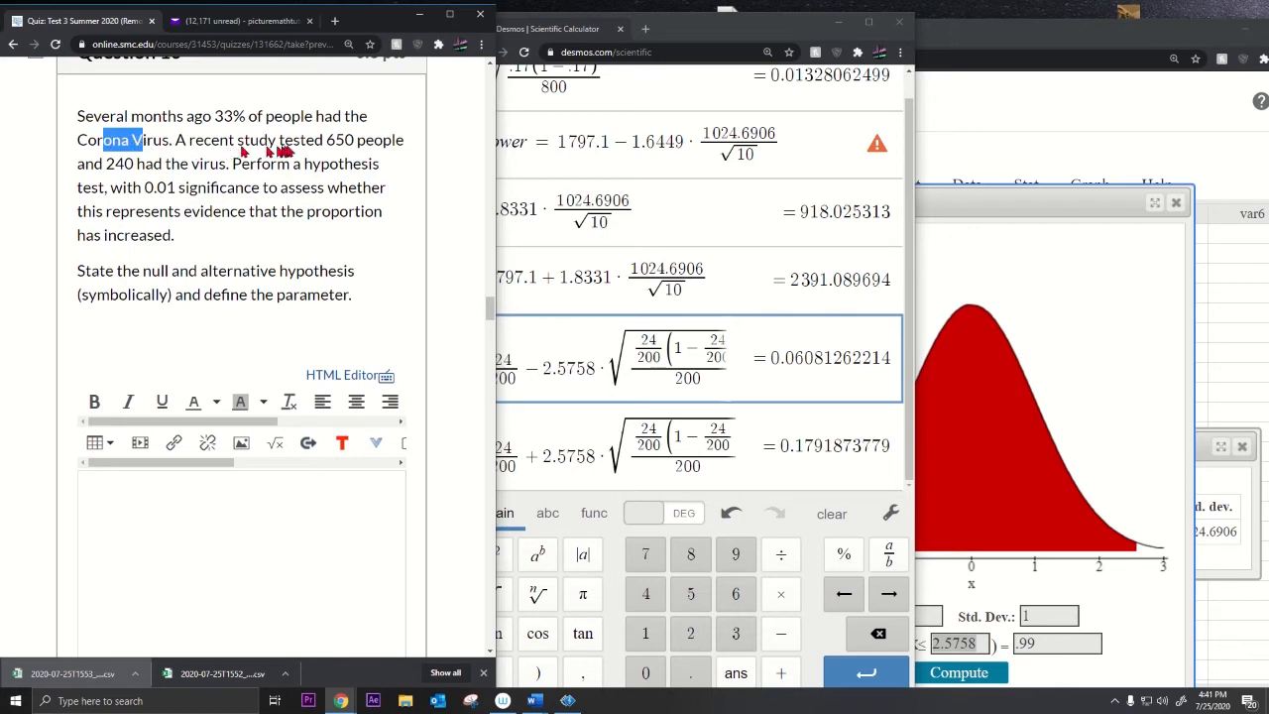
left_click_drag(305, 142, 315, 144)
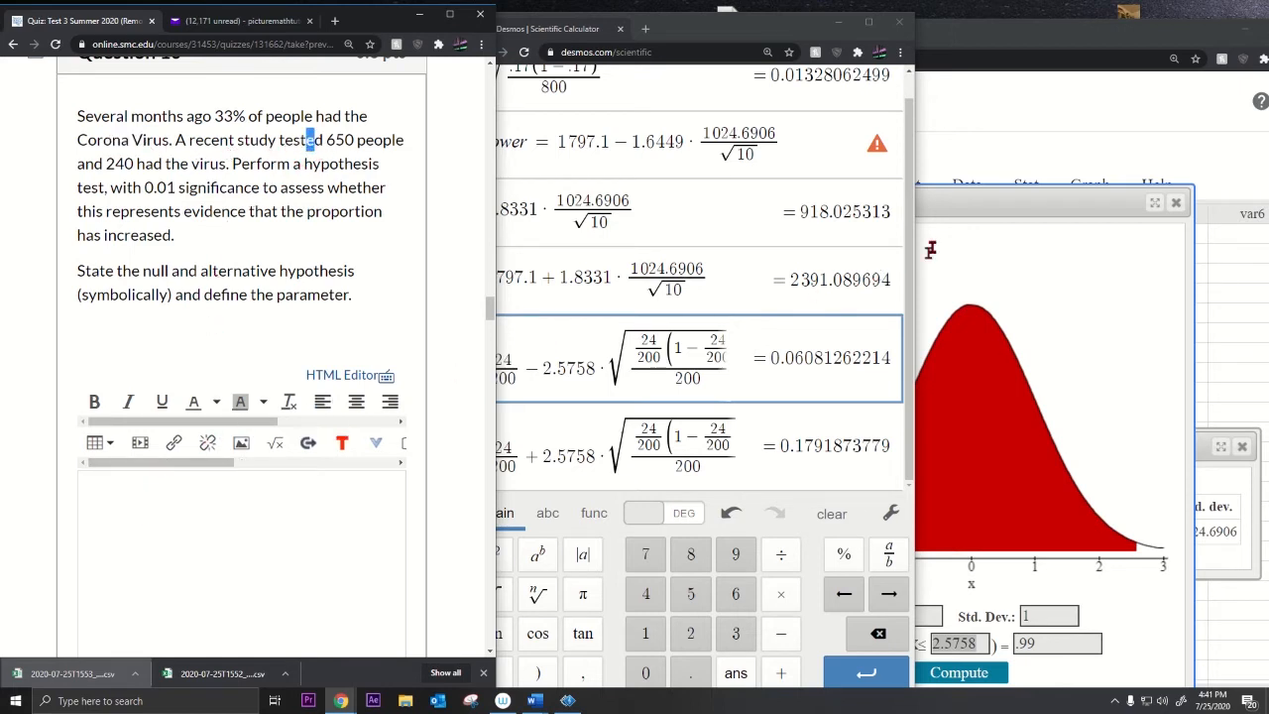
left_click(741, 456)
left_click(739, 455)
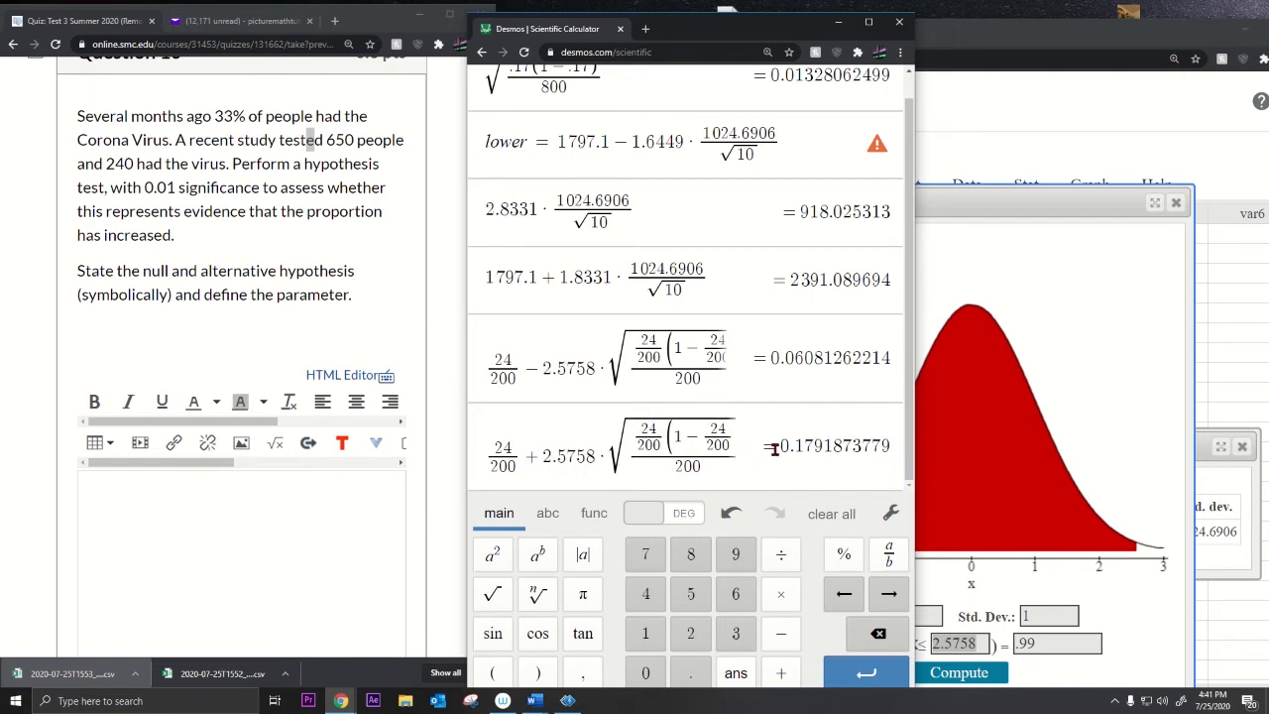
Step: Add a new Desmos line computing the sample proportion 240/650 = 0.3692307692
left_click(721, 448)
key("Home")
key("Delete")
key("Delete")
key("Delete")
key("Delete")
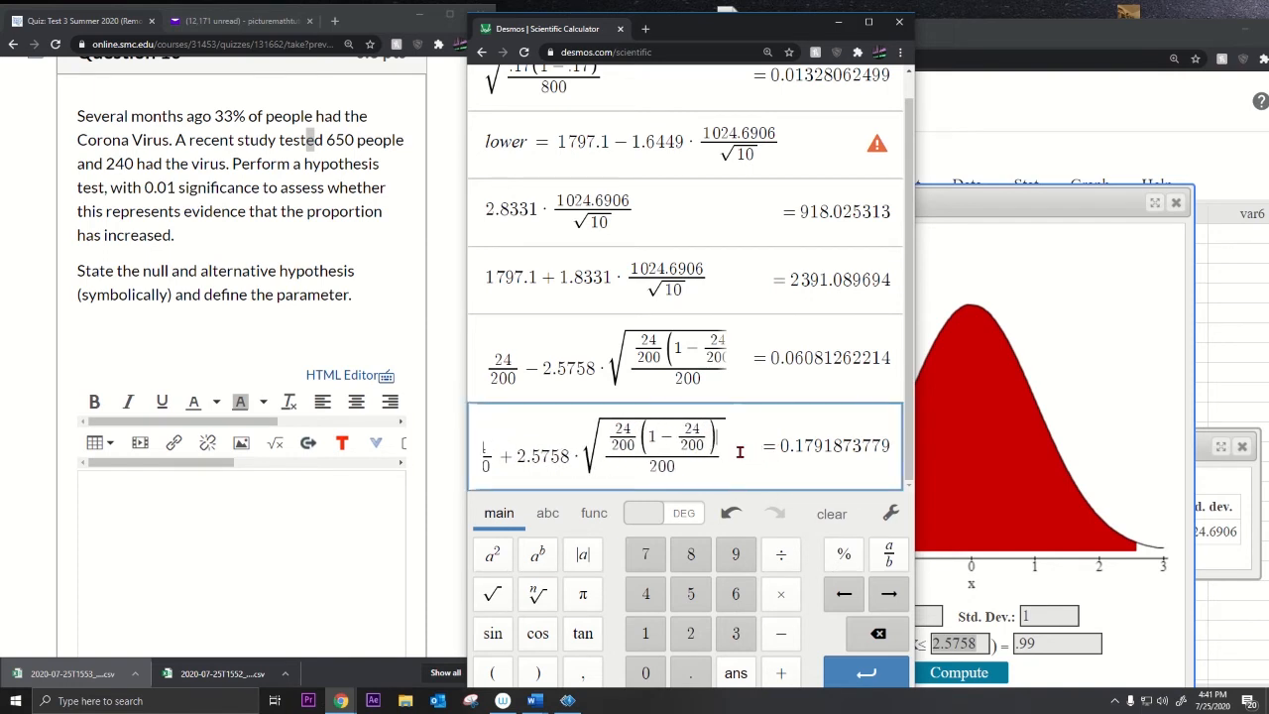
key("ctrl+z")
key("Return")
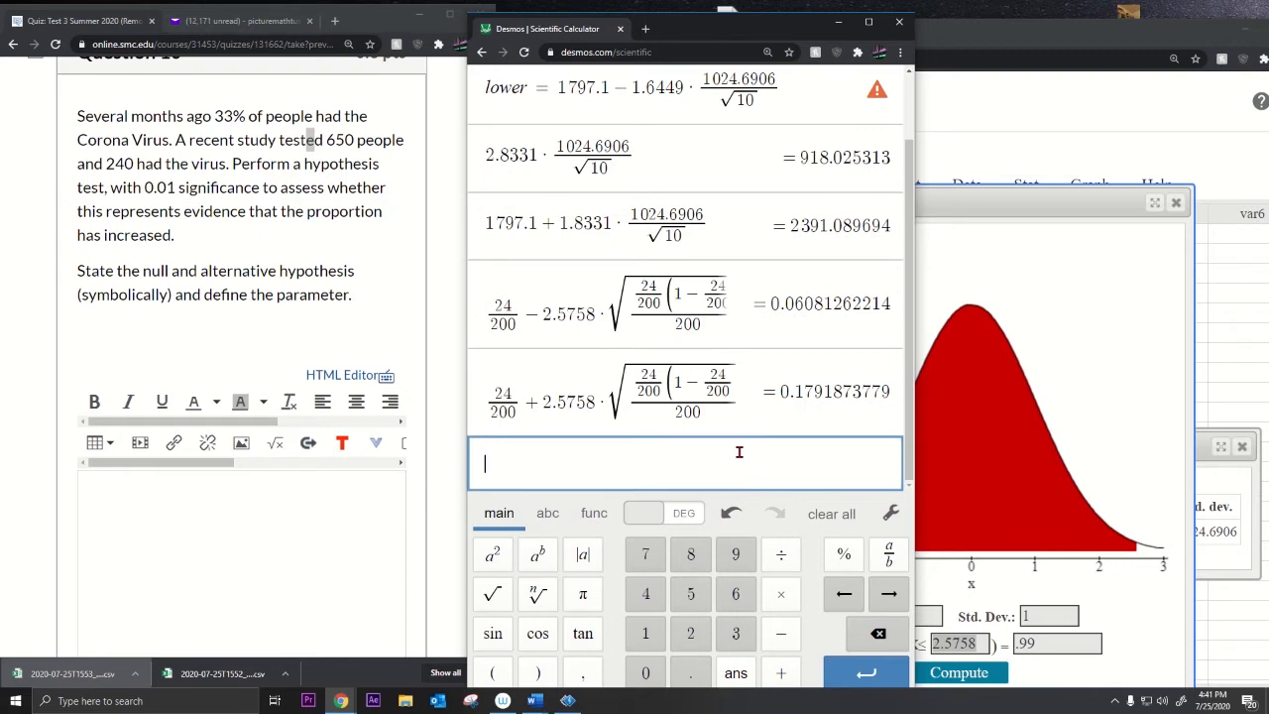
type("240/")
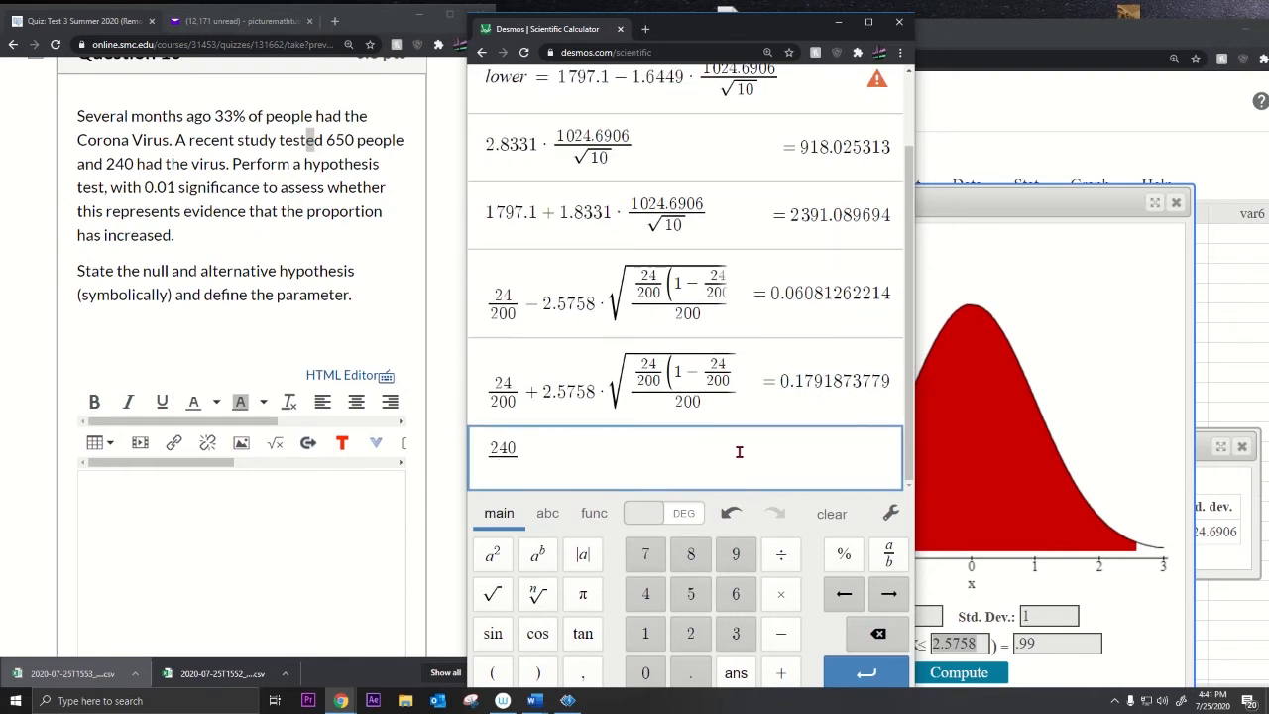
type("650")
key("Return")
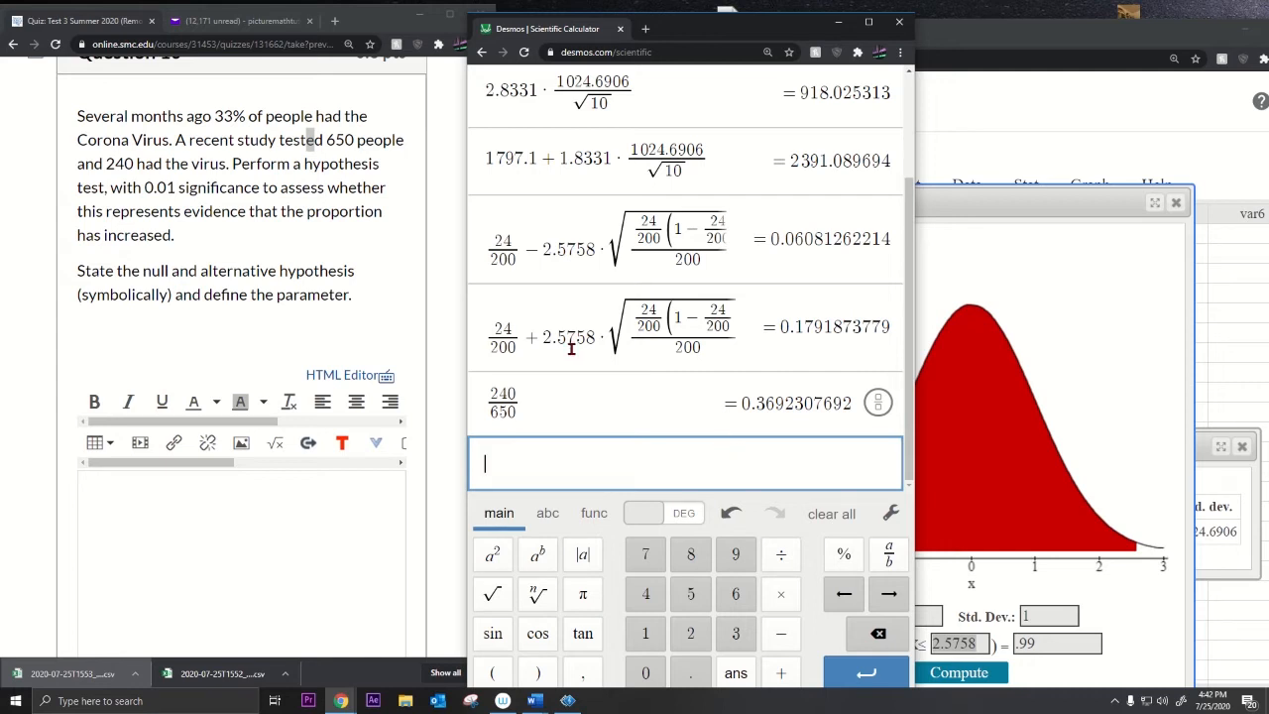
Step: Note the 650 sampled and 240 infected, then enter H₀ in Question 10's equation editor
left_click_drag(325, 141, 345, 143)
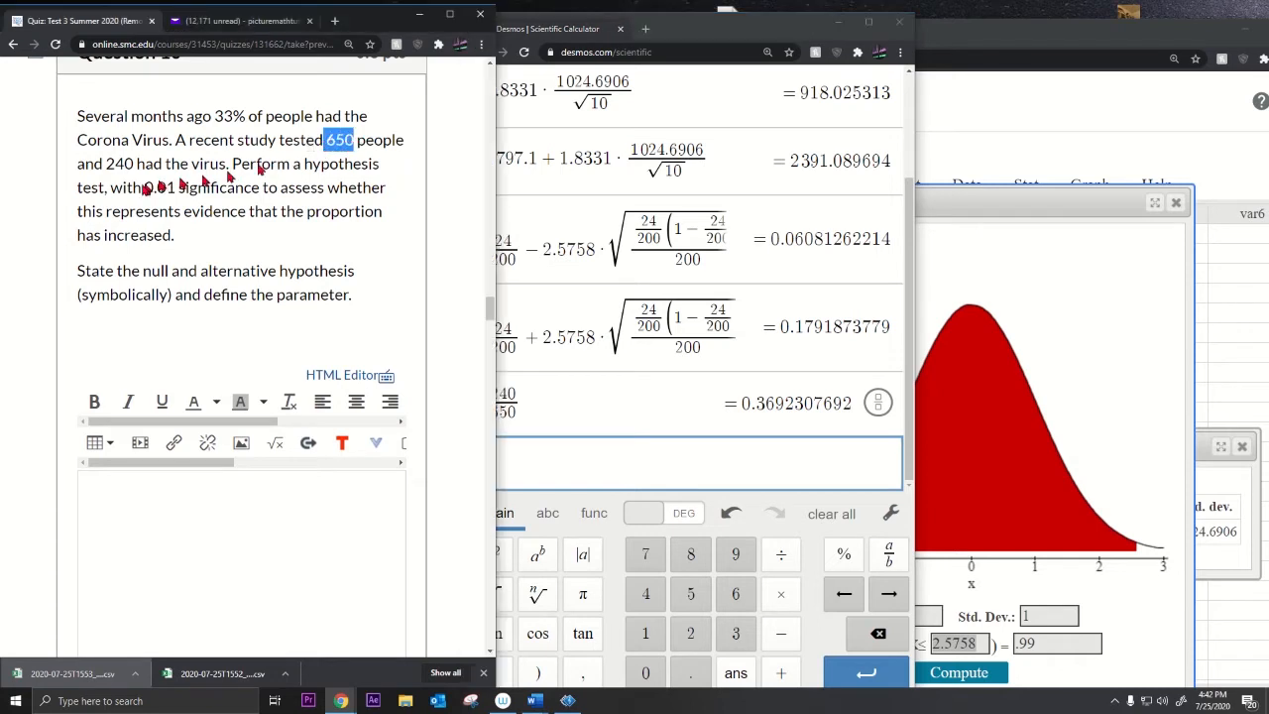
left_click_drag(106, 164, 147, 165)
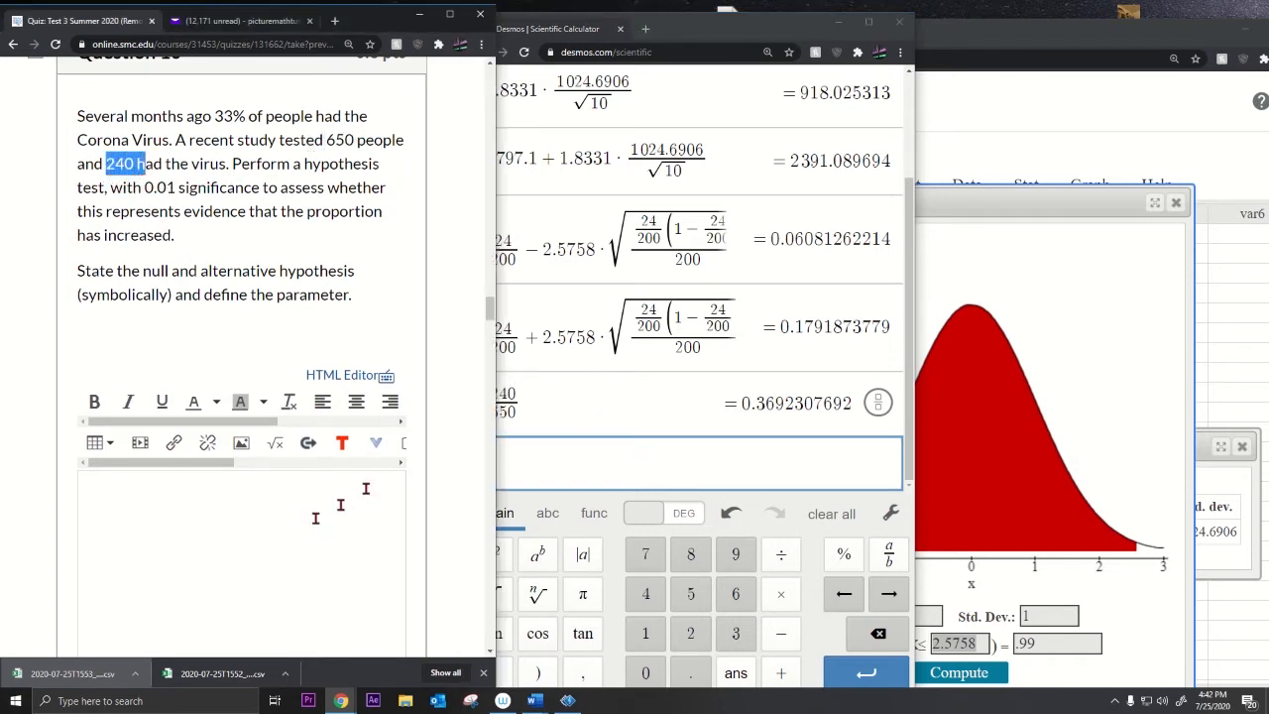
left_click(263, 516)
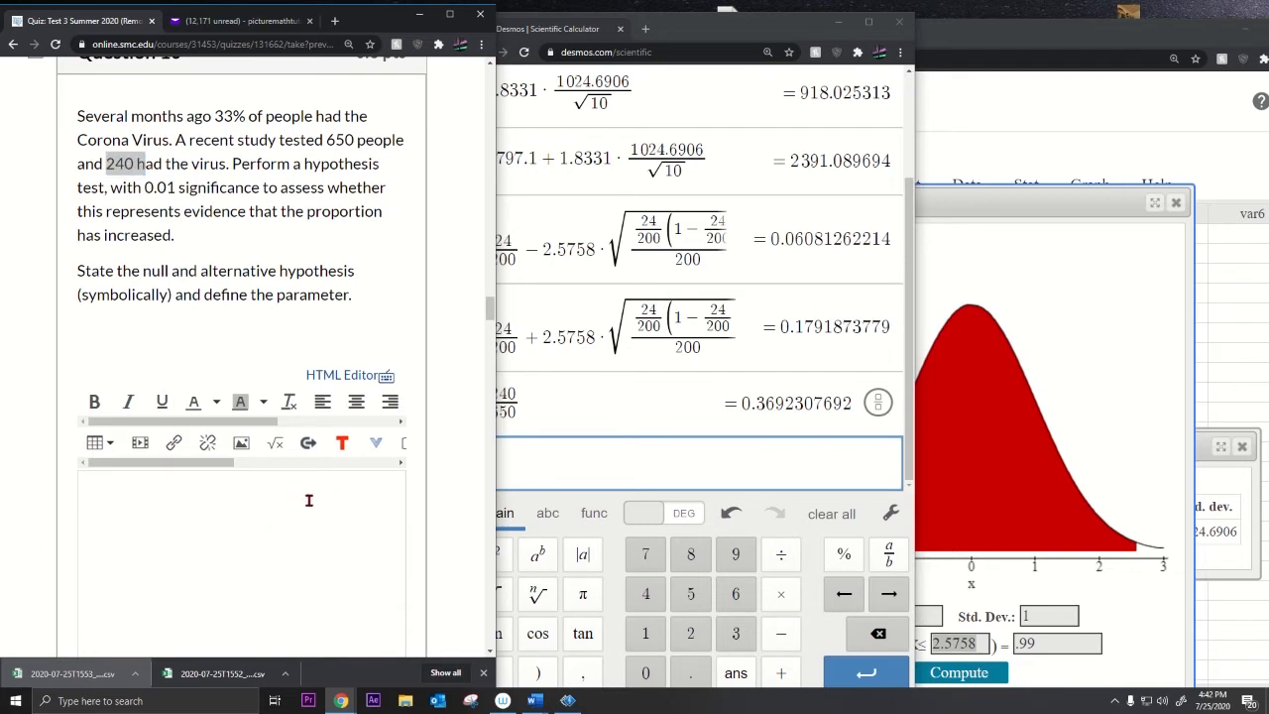
left_click(268, 443)
left_click(235, 356)
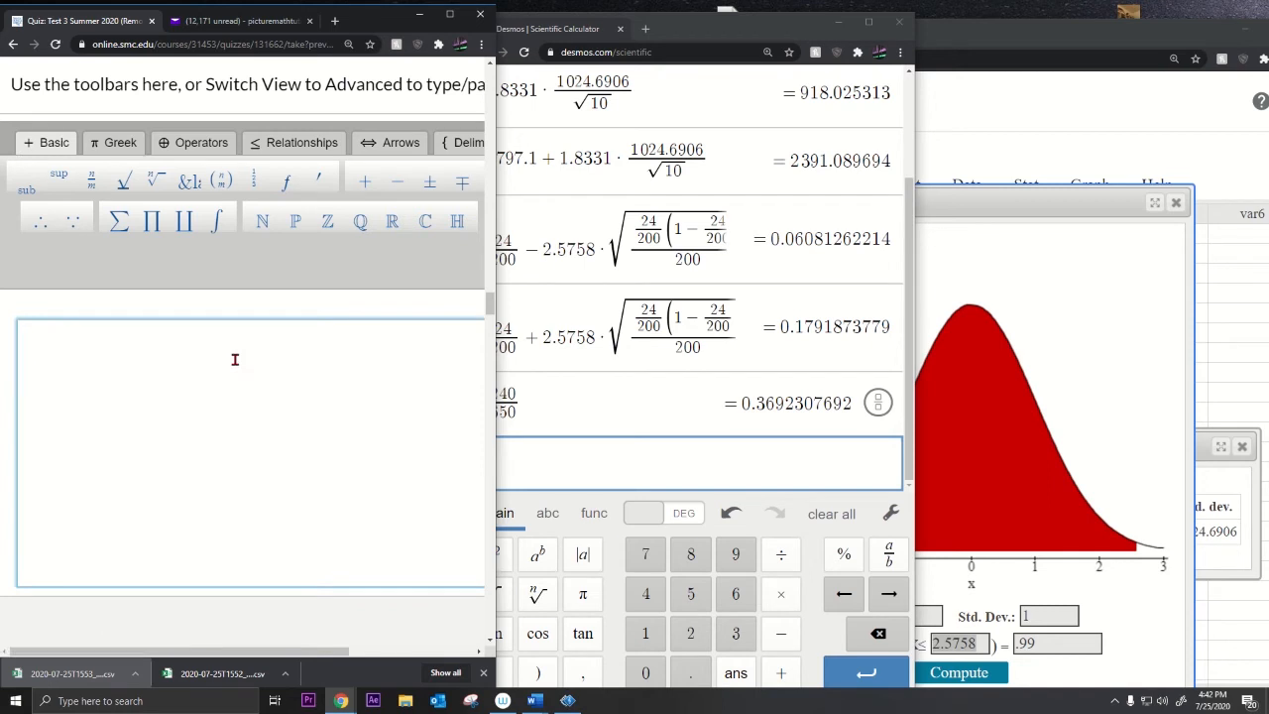
type("H")
left_click(25, 186)
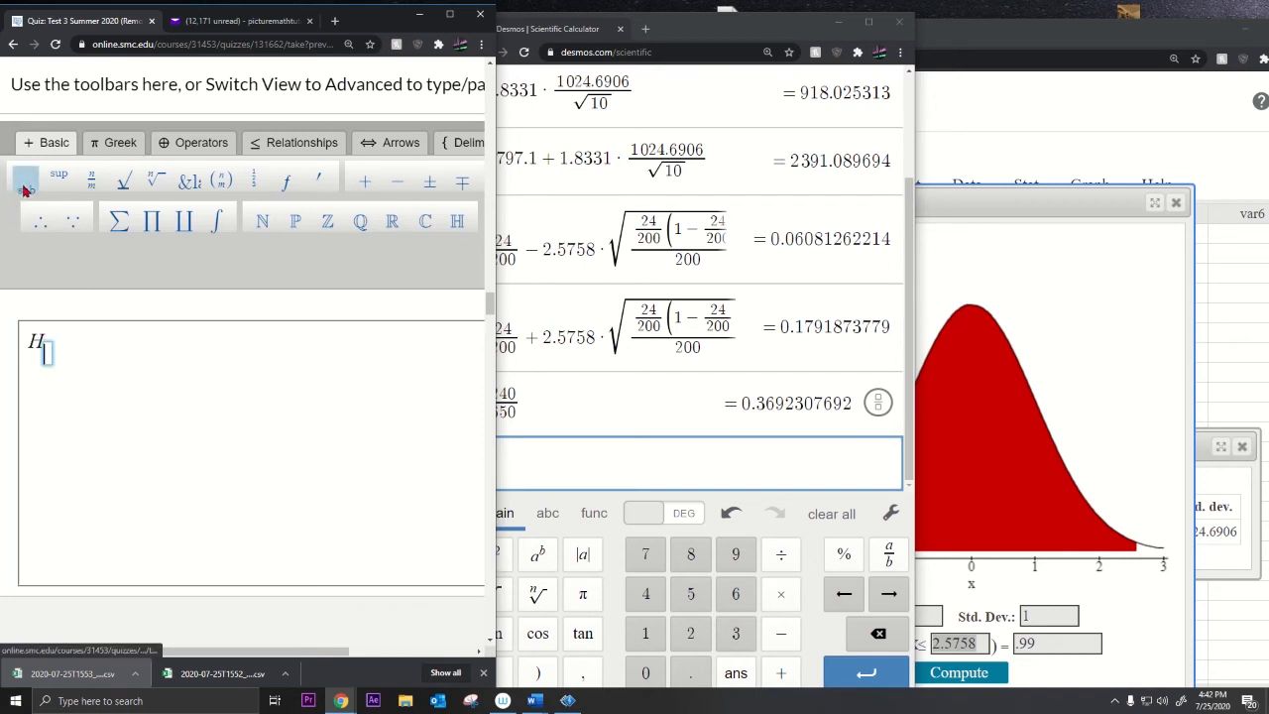
type("0")
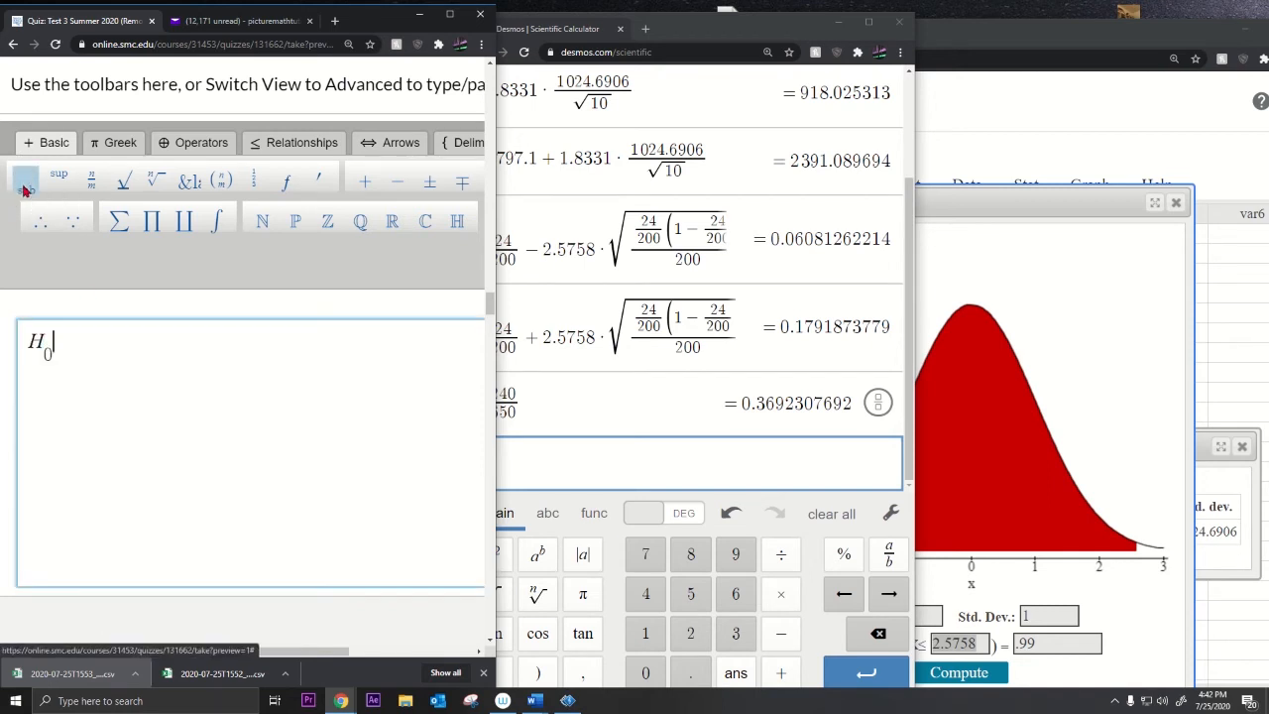
type(":")
key("BackSpace")
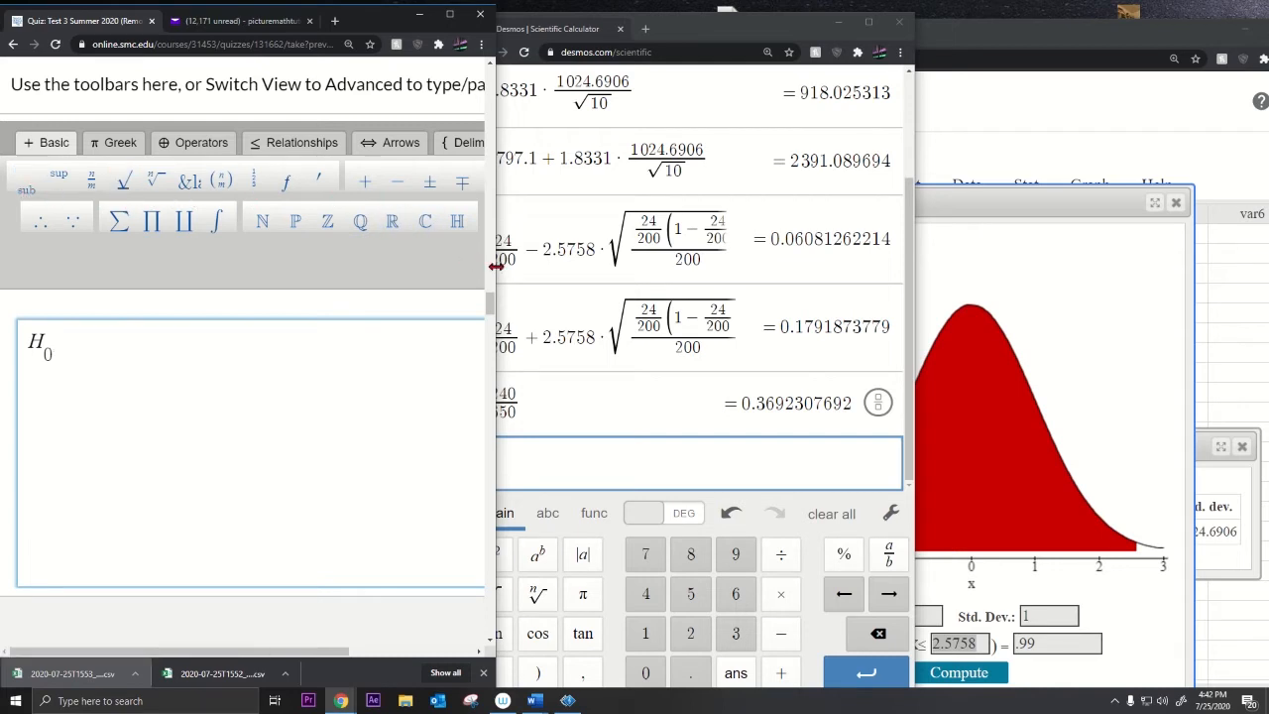
Step: Insert the H₀ equation into the answer box and remove a stray colon
left_click_drag(496, 265, 707, 264)
left_click(570, 624)
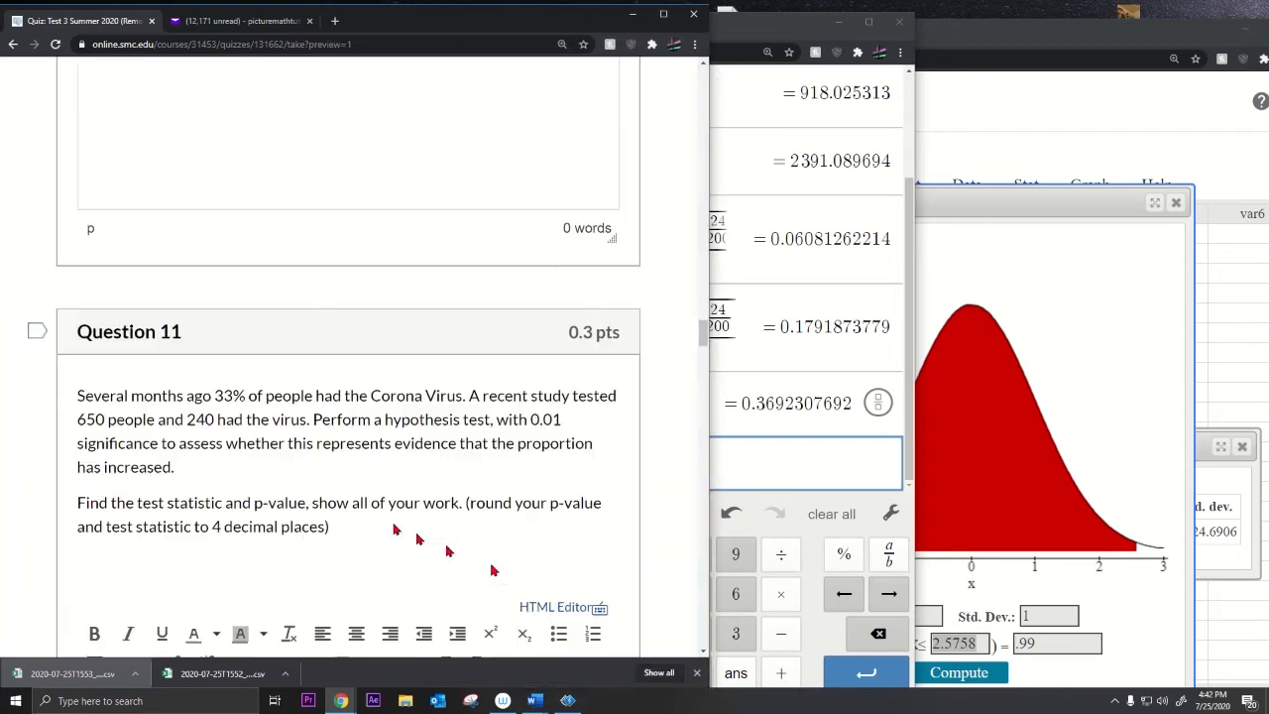
scroll(120, 383, "up", 3)
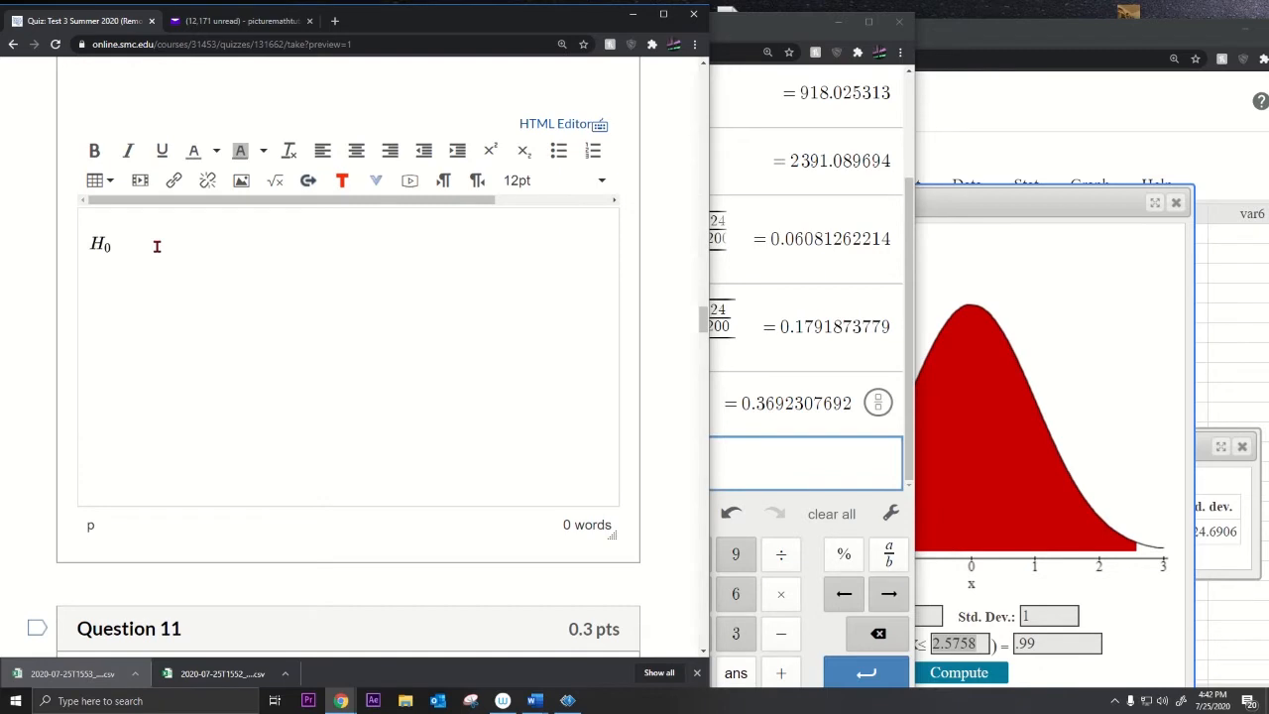
type(":")
left_click_drag(111, 279, 70, 283)
left_click(100, 243)
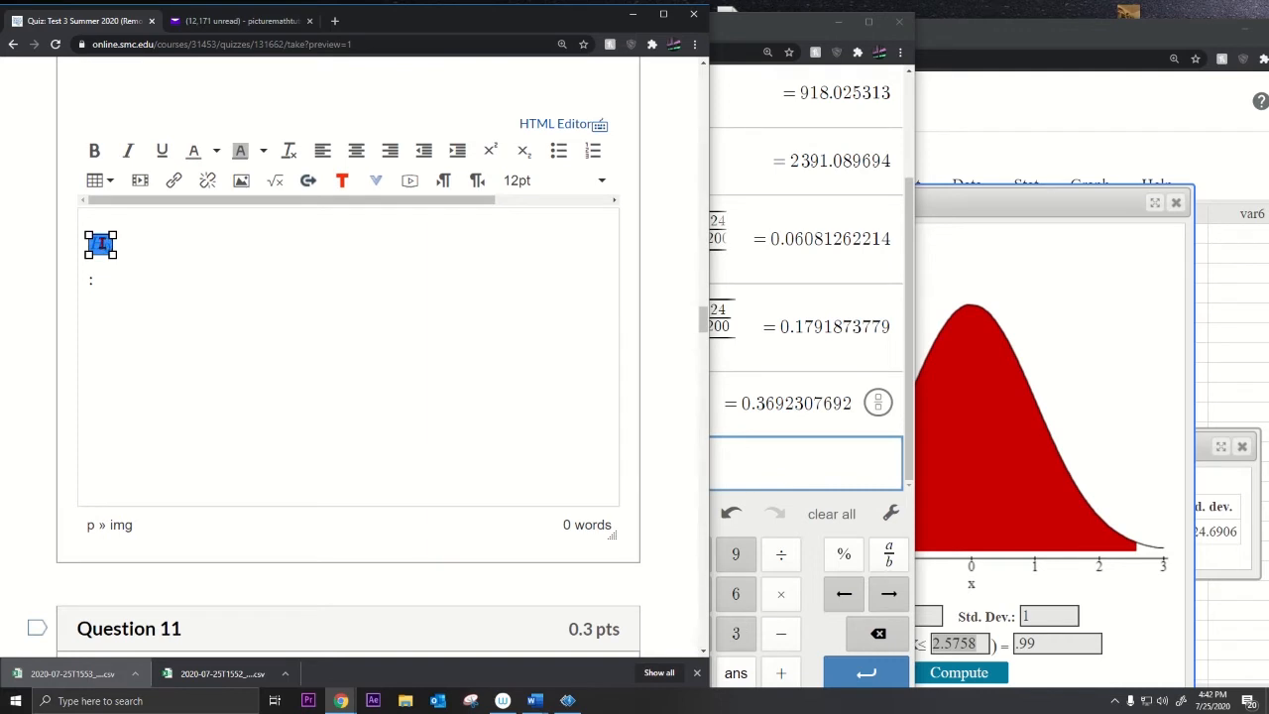
Step: Extend the equation to H₀:p = 0.33, reinsert it, and start a new line below
left_click(278, 188)
type(":")
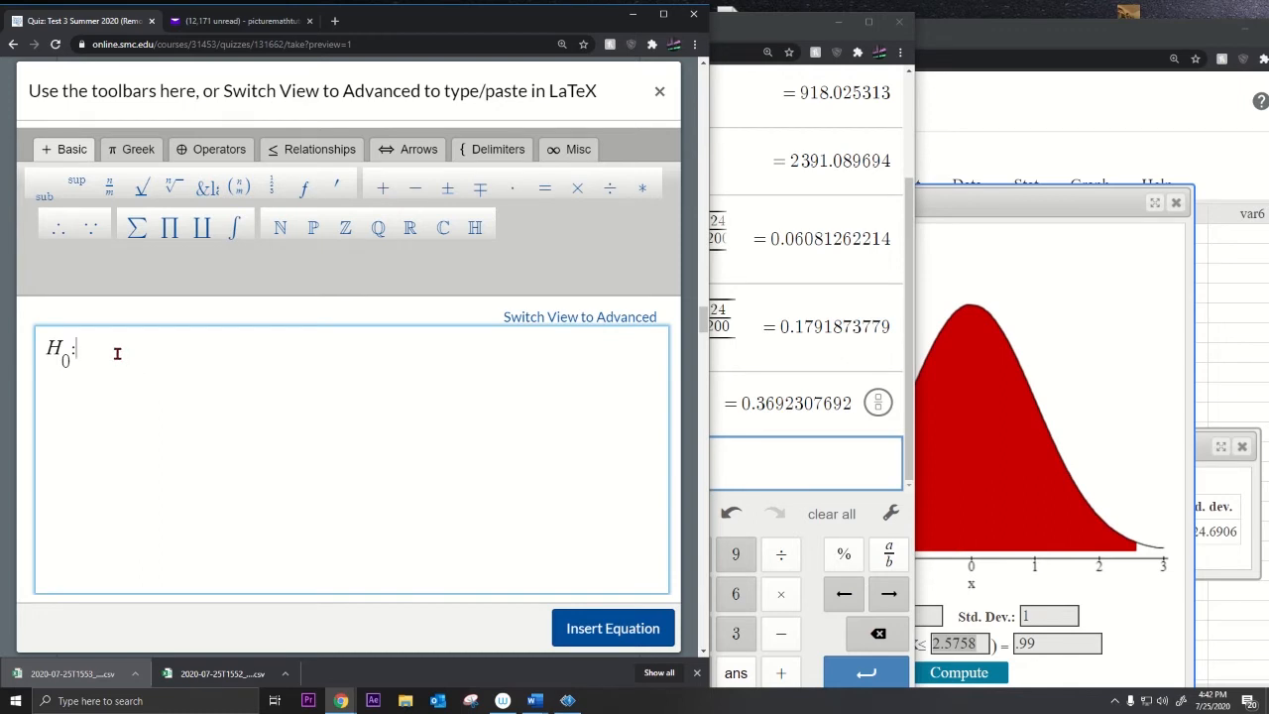
type("p =0.33")
left_click(570, 627)
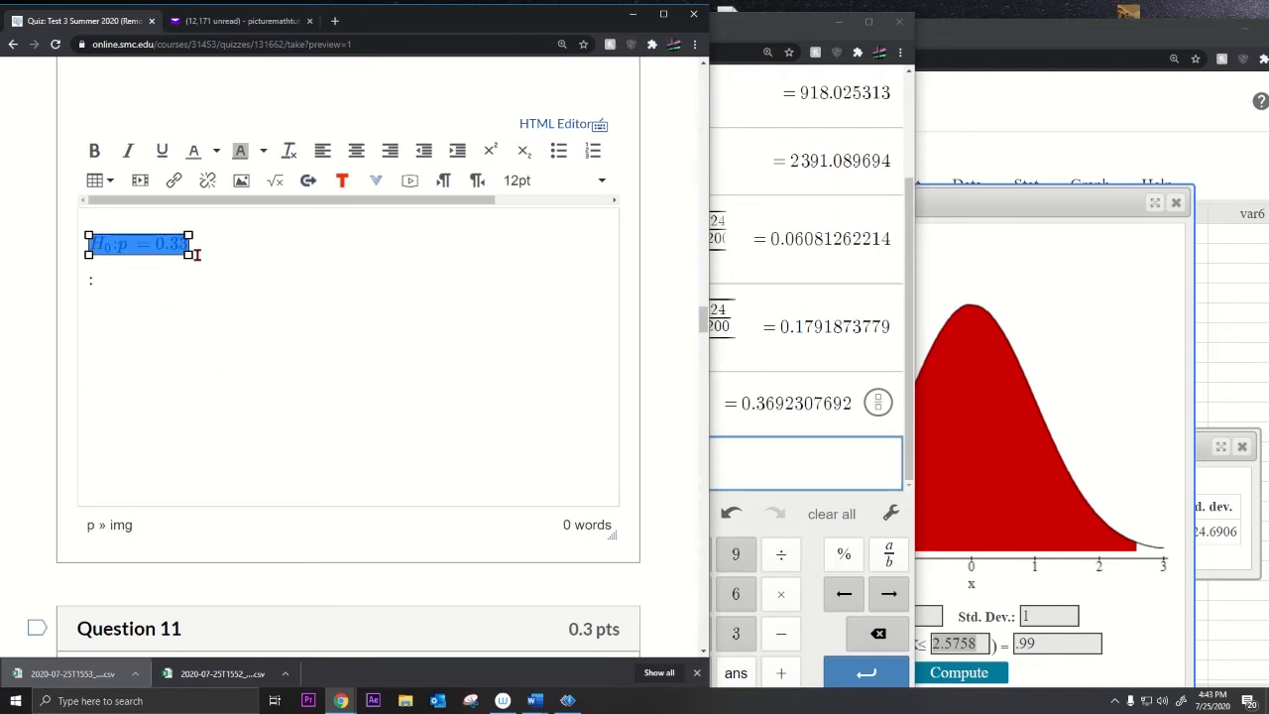
left_click(198, 254)
left_click(232, 253)
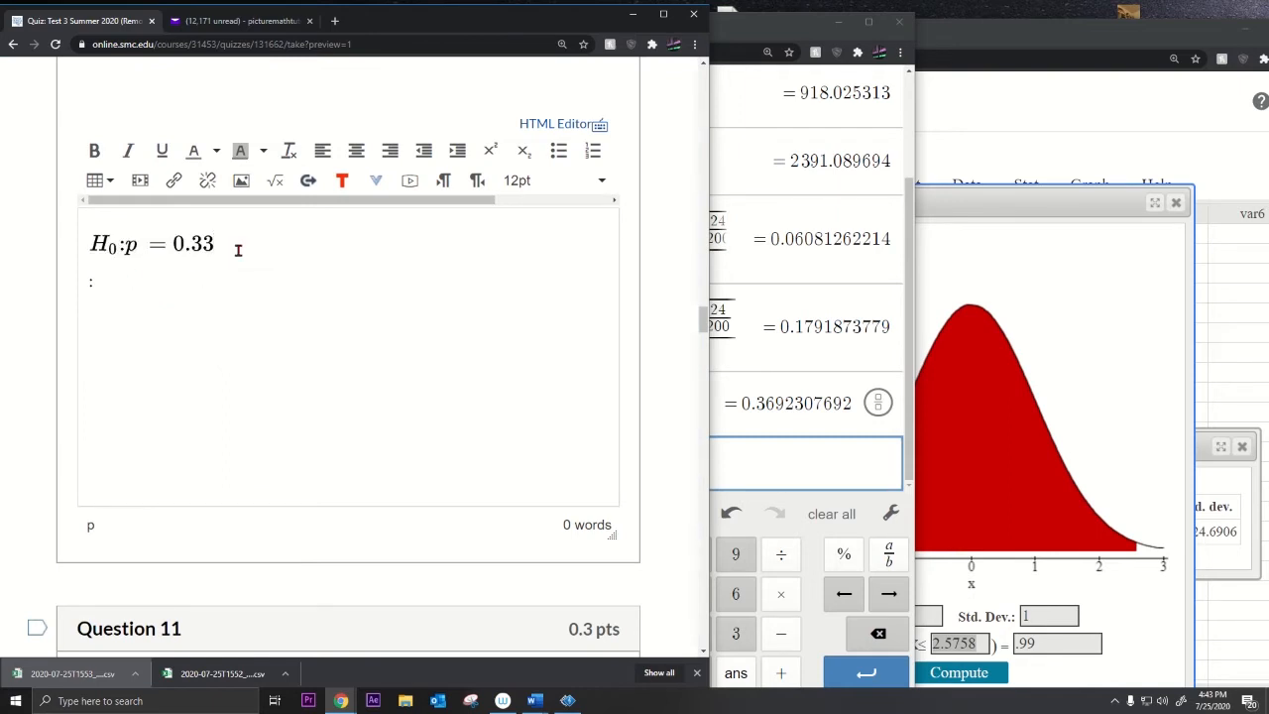
key("Return")
left_click(197, 243)
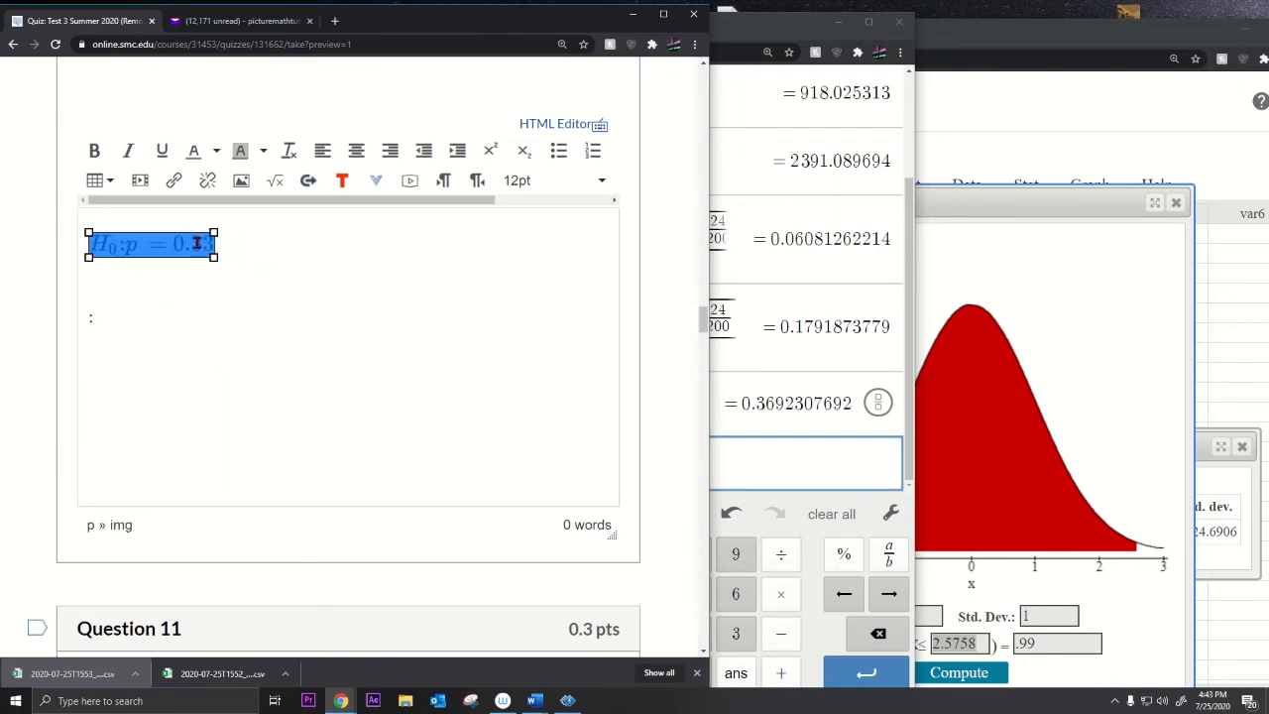
Step: Duplicate the H₀ equation onto the line below and open the copy for editing
key("ctrl+c")
key("Down")
key("ctrl+v")
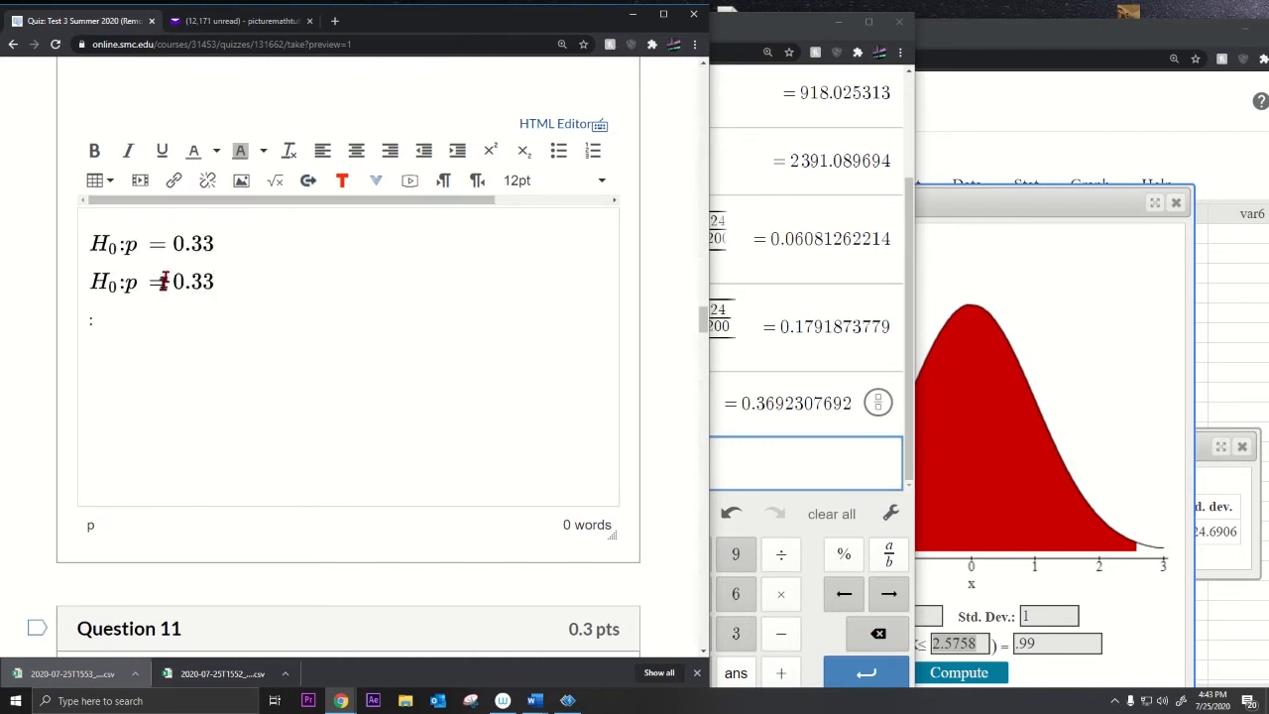
left_click(161, 282)
left_click(276, 189)
Step: Change the copy to H₁:p > 0.33, insert it, and enlarge it to match H₀
left_click_drag(104, 351, 63, 357)
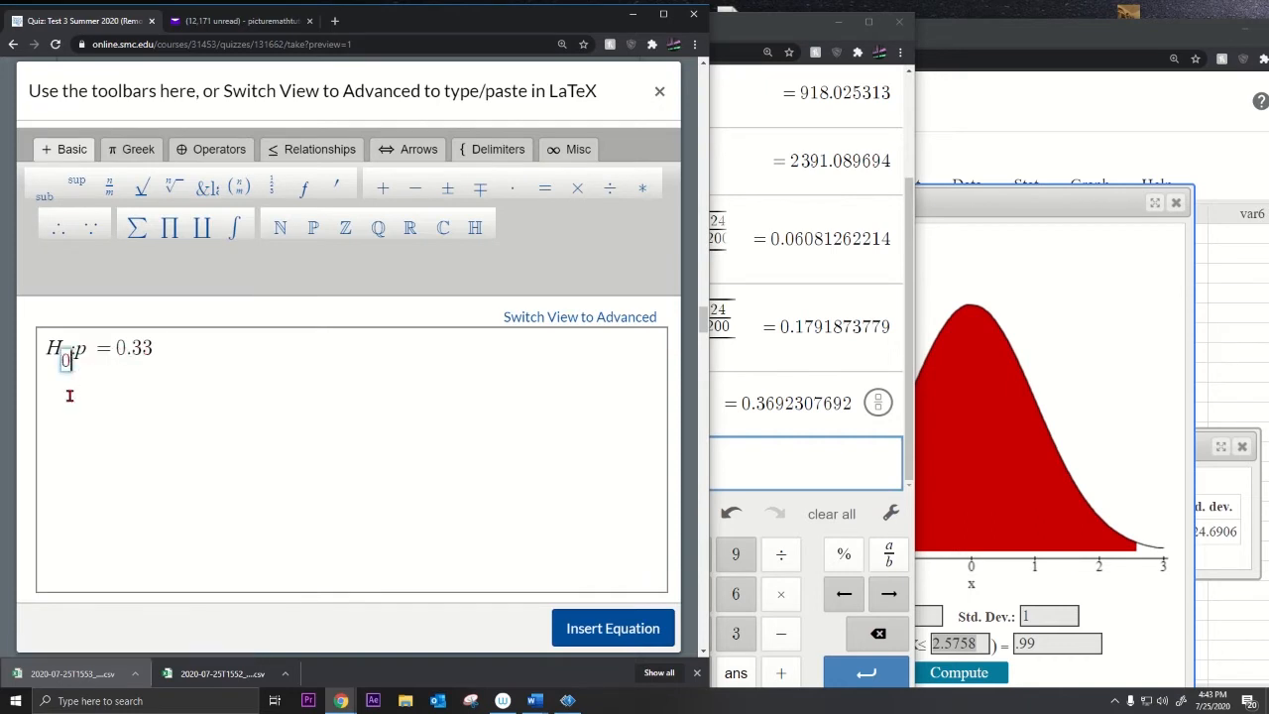
type("1")
key("Right")
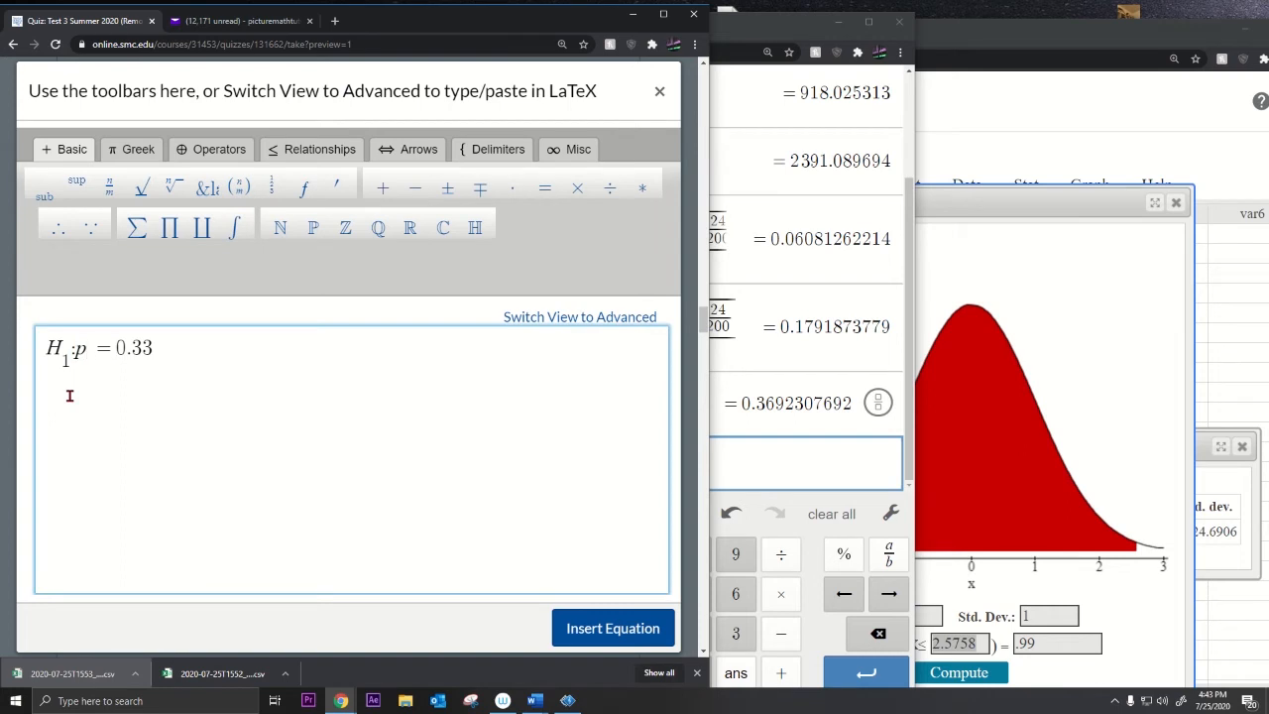
key("BackSpace")
type(">")
left_click(639, 636)
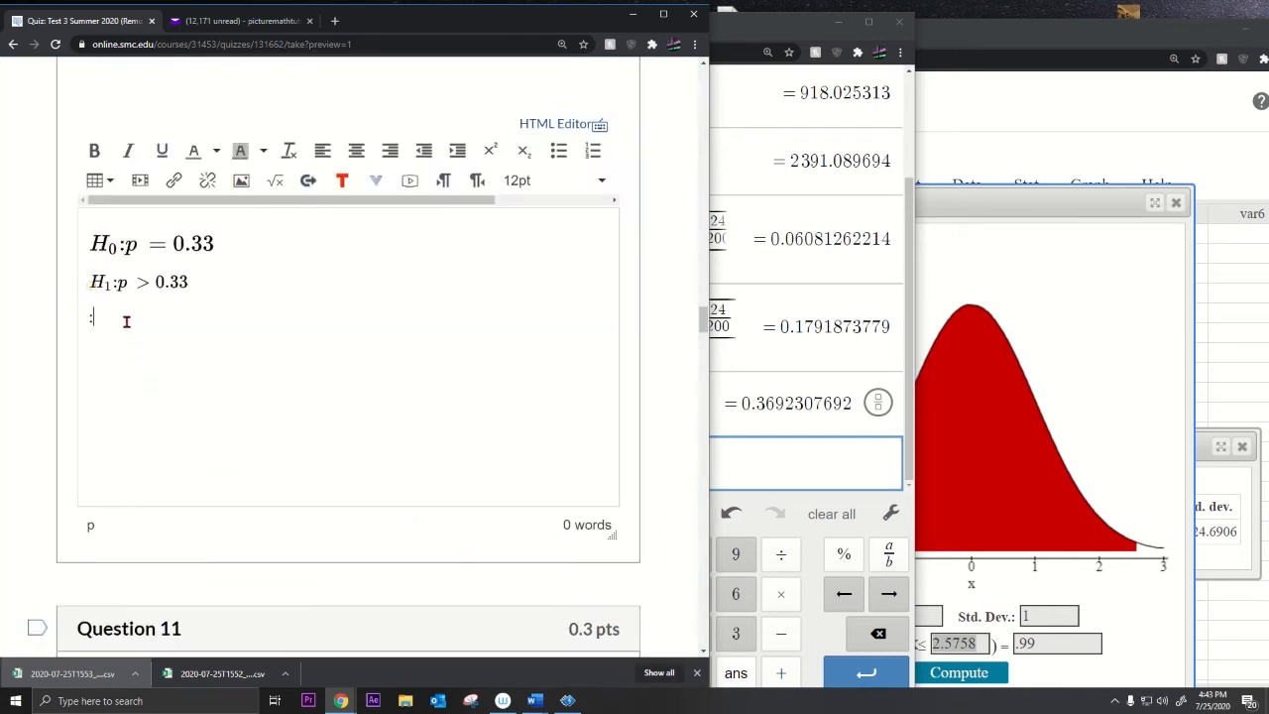
left_click(144, 285)
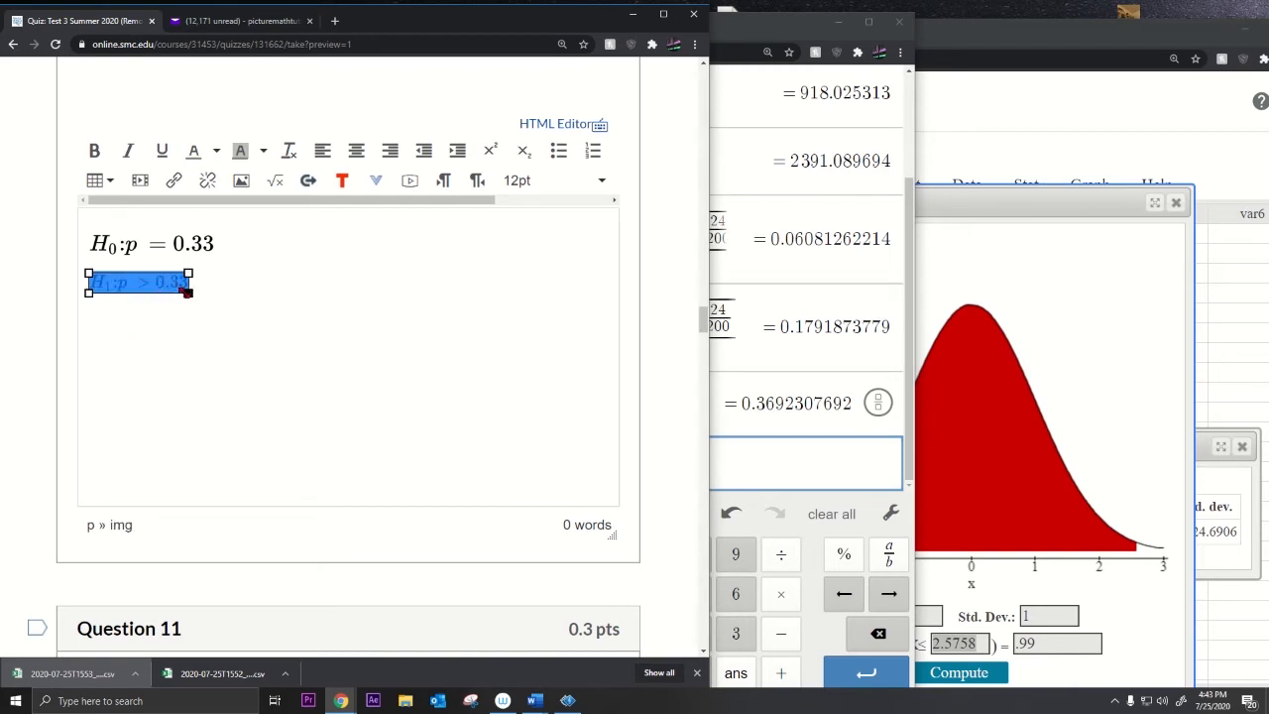
left_click_drag(189, 293, 203, 296)
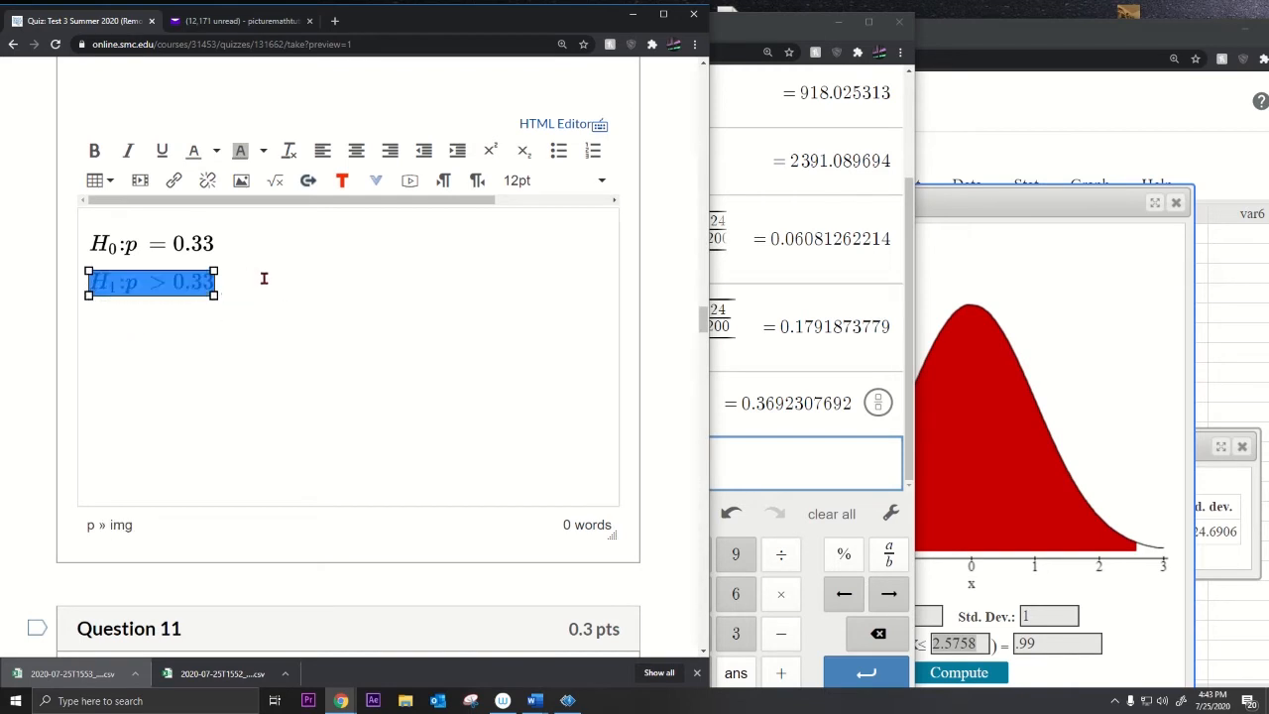
scroll(308, 370, "up", 2)
left_click_drag(87, 218, 513, 244)
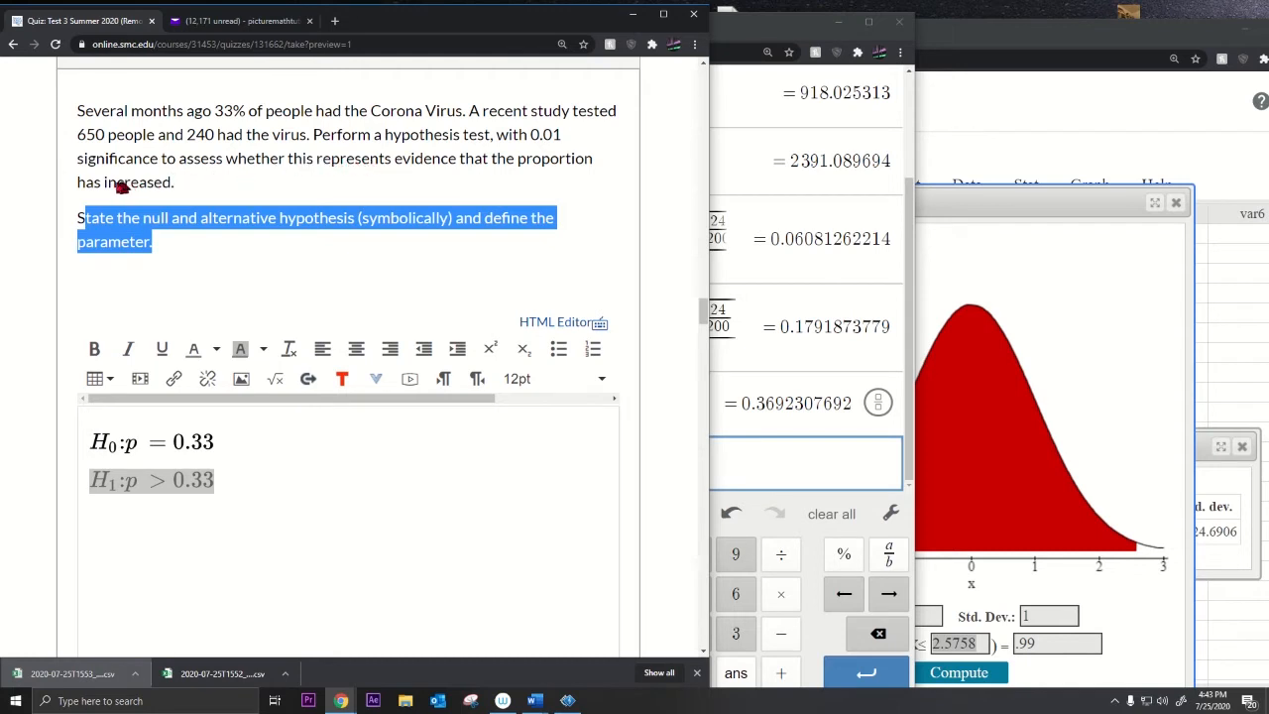
Step: Add 'Where p is the proportion of people with Corona Virus in the population today.' below the hypotheses
left_click_drag(108, 182, 173, 184)
left_click(152, 474)
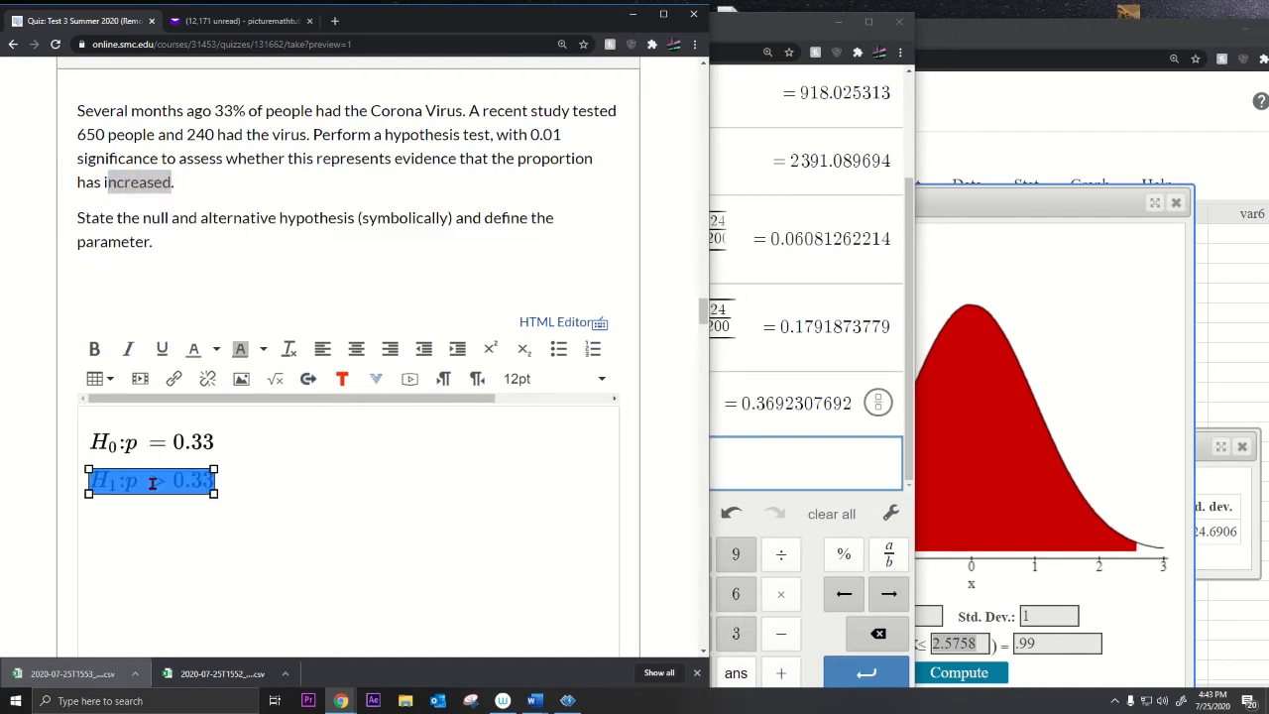
left_click(238, 490)
type("Where p 9")
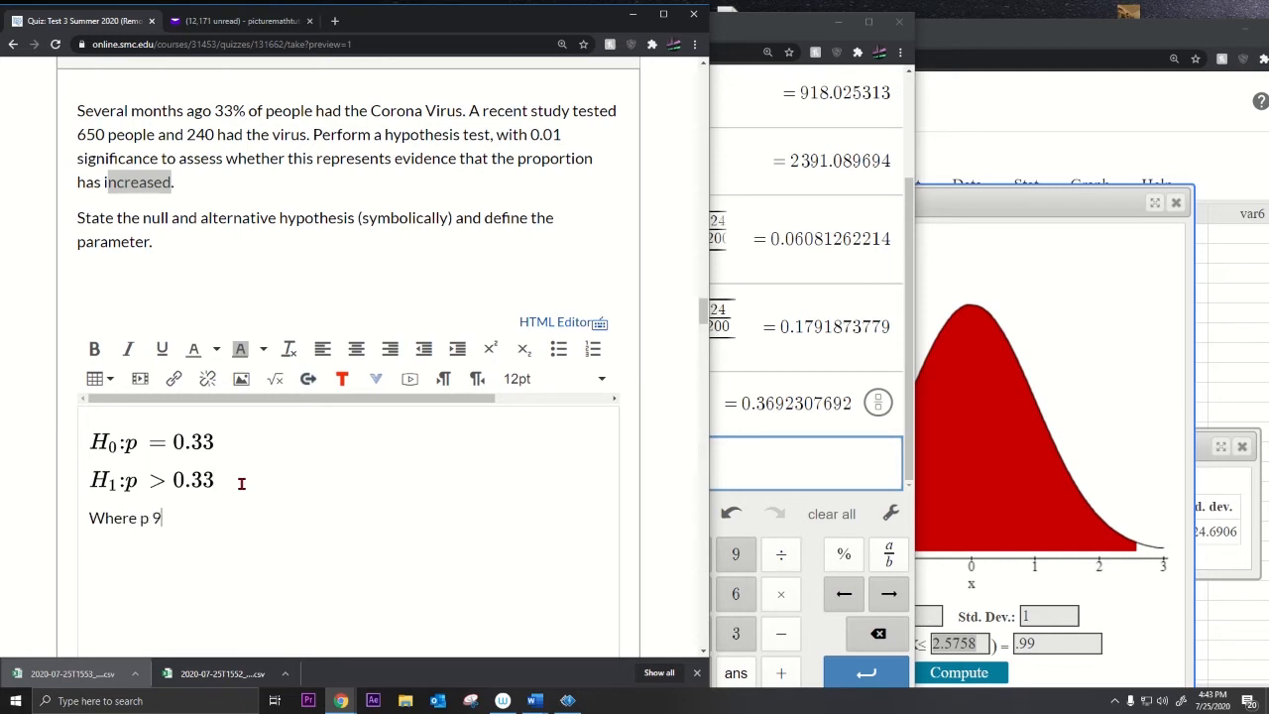
key("BackSpace")
type("is the proportion of people")
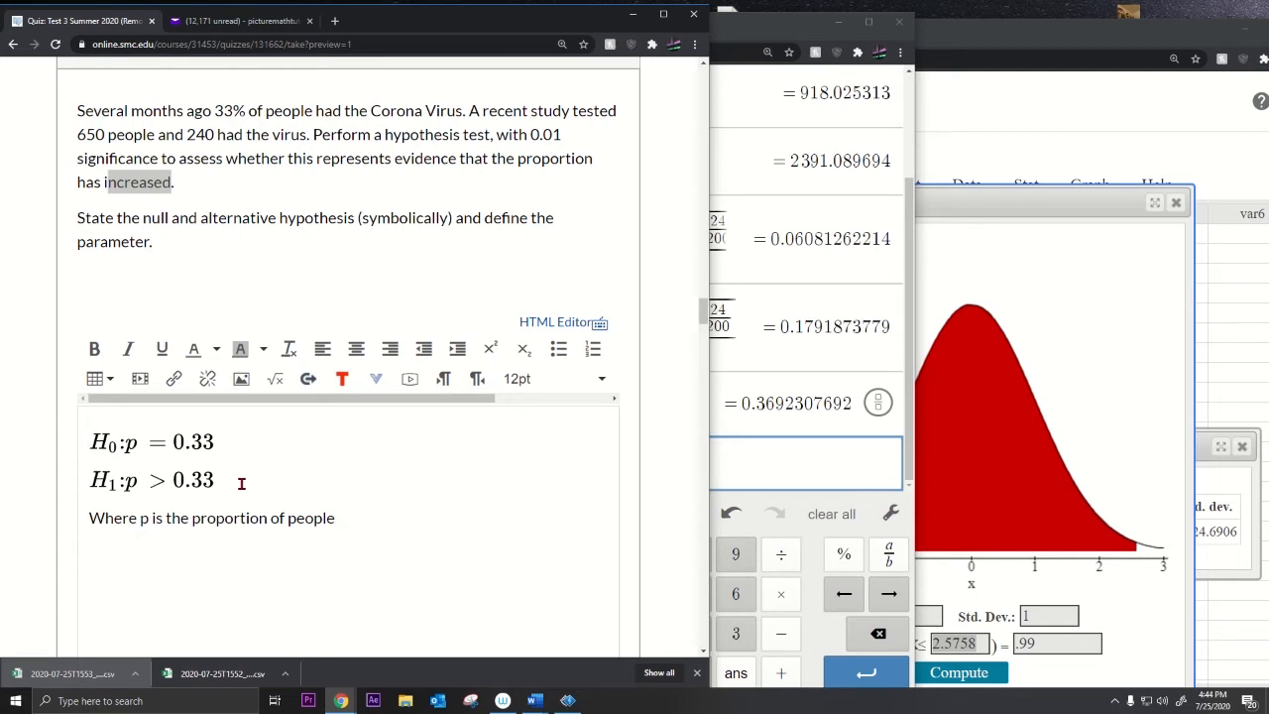
type("with Corona Virus today")
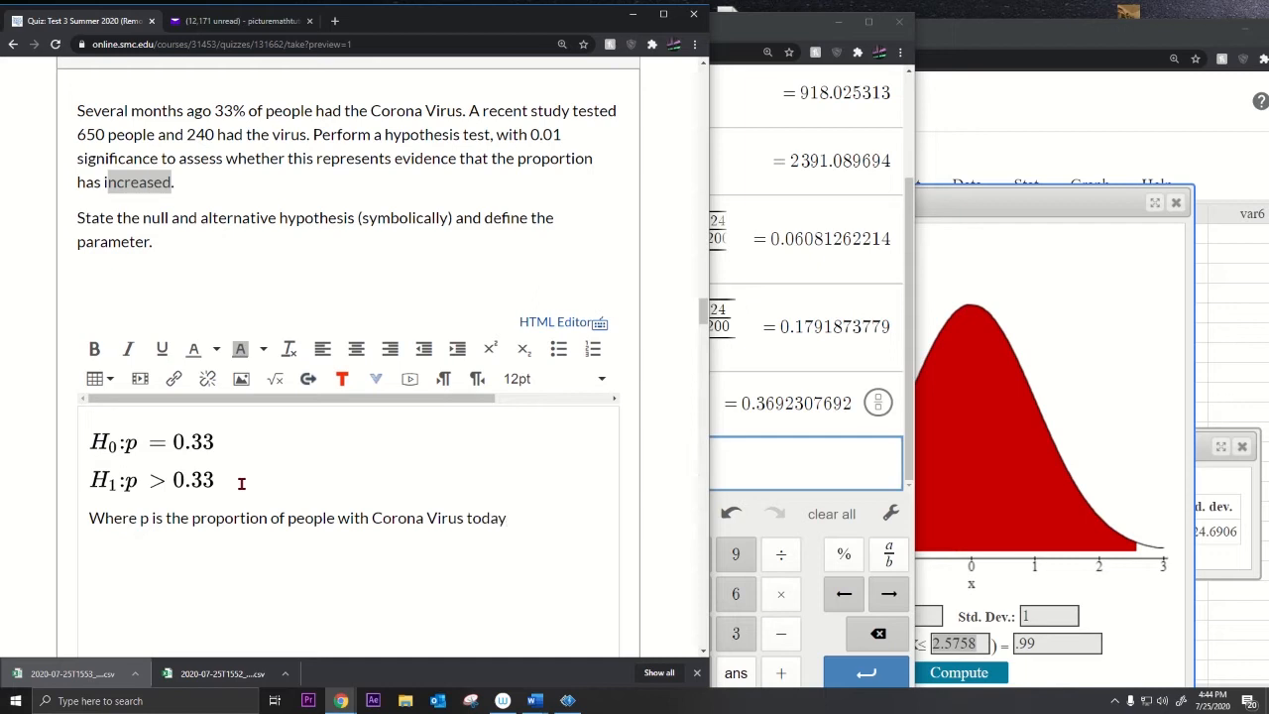
type(".")
key("BackSpace")
key("BackSpace")
key("BackSpace")
key("BackSpace")
key("BackSpace")
type("in the population today.")
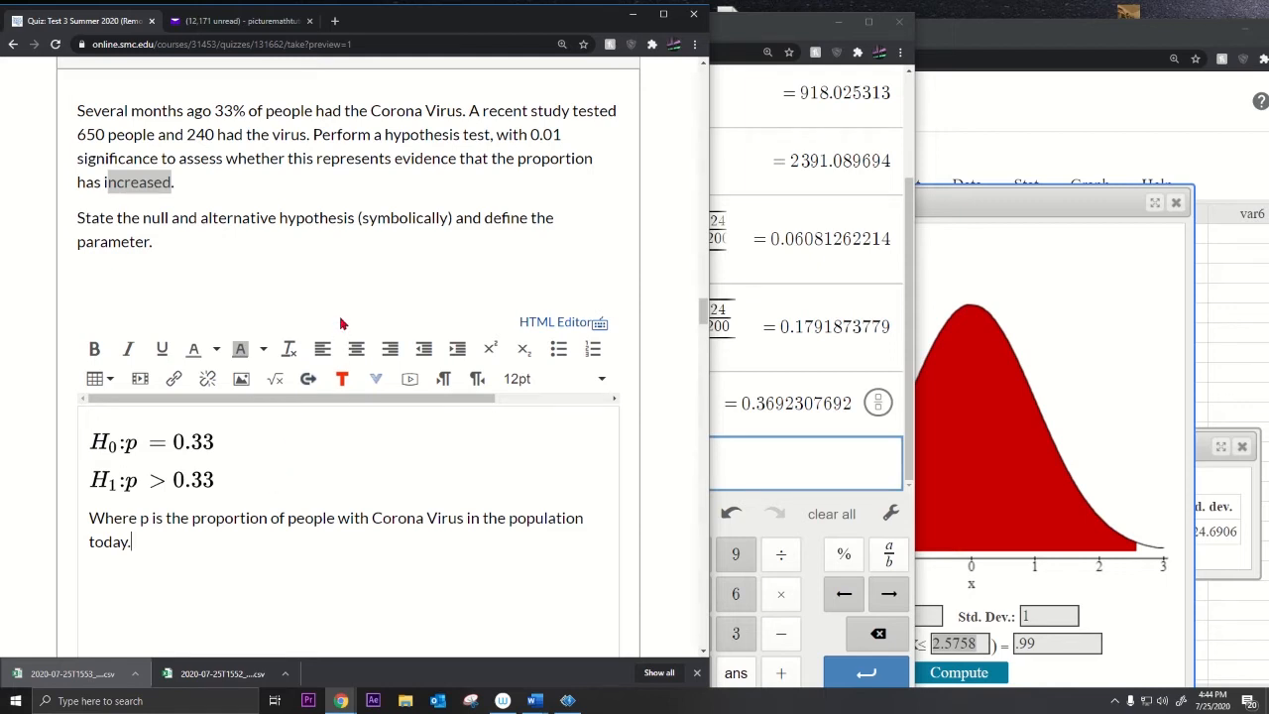
scroll(181, 256, "up", 1)
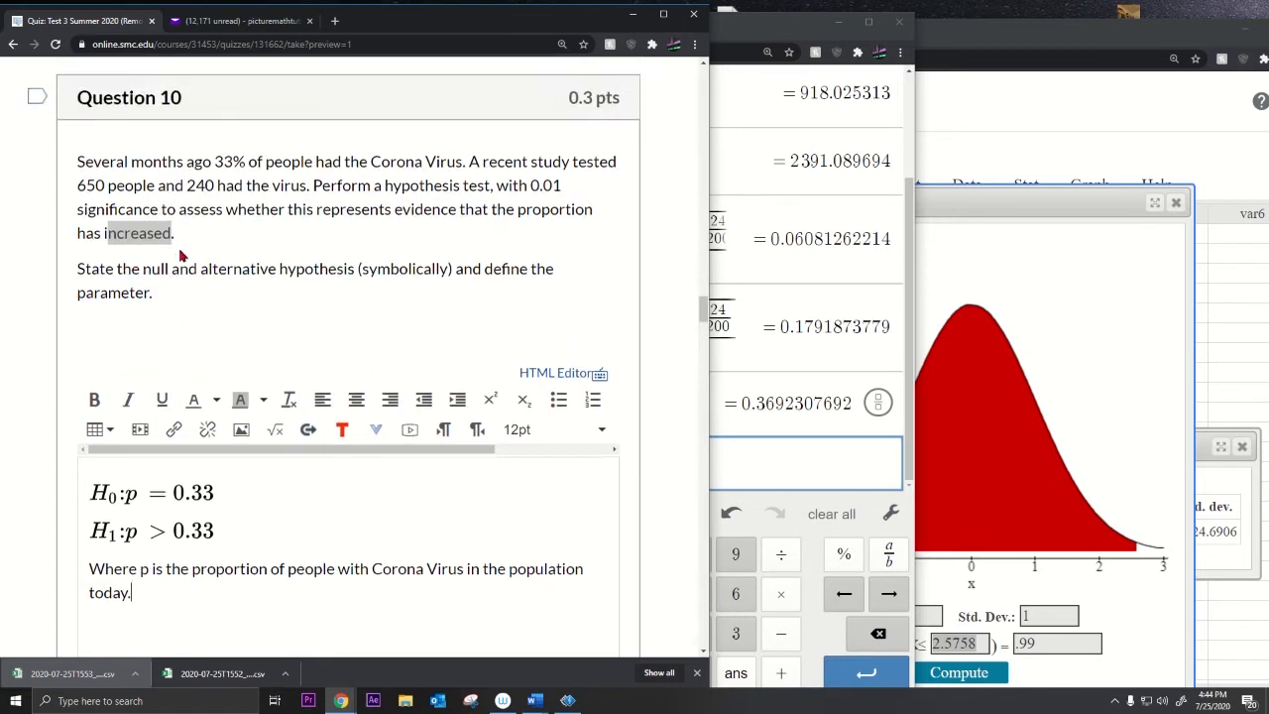
double_click(170, 98)
scroll(167, 325, "down", 4)
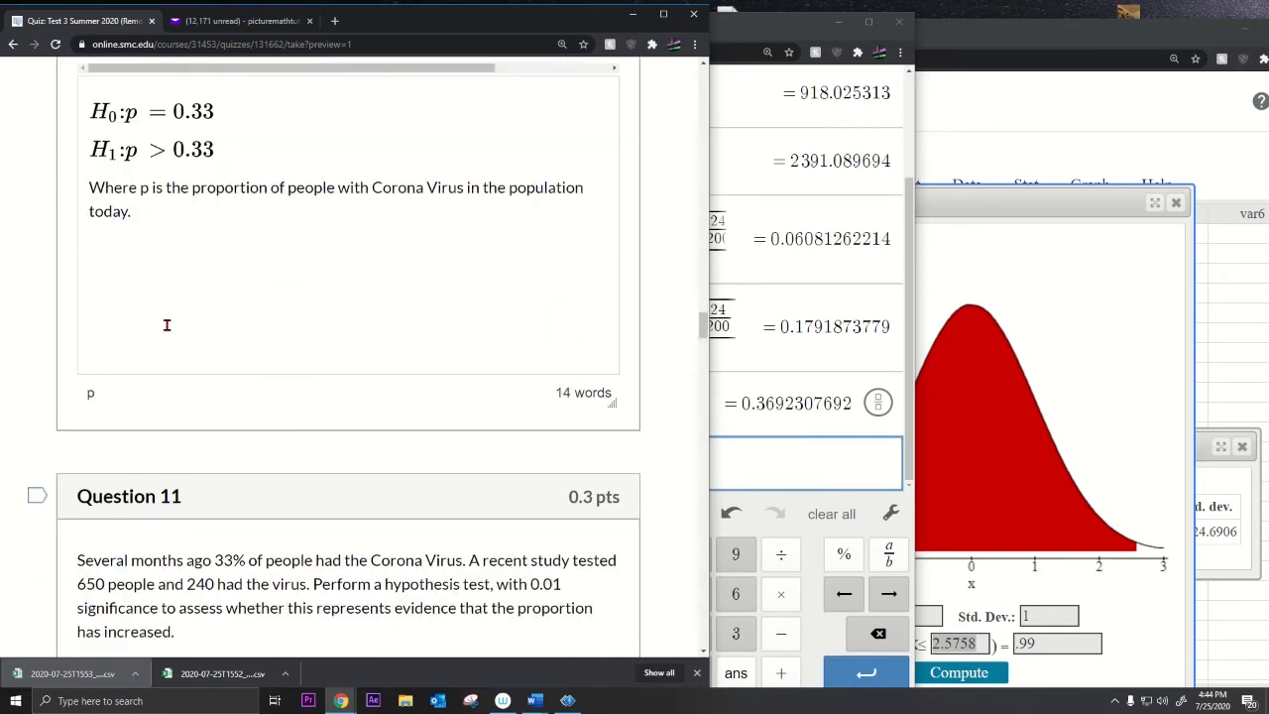
scroll(166, 325, "up", 2)
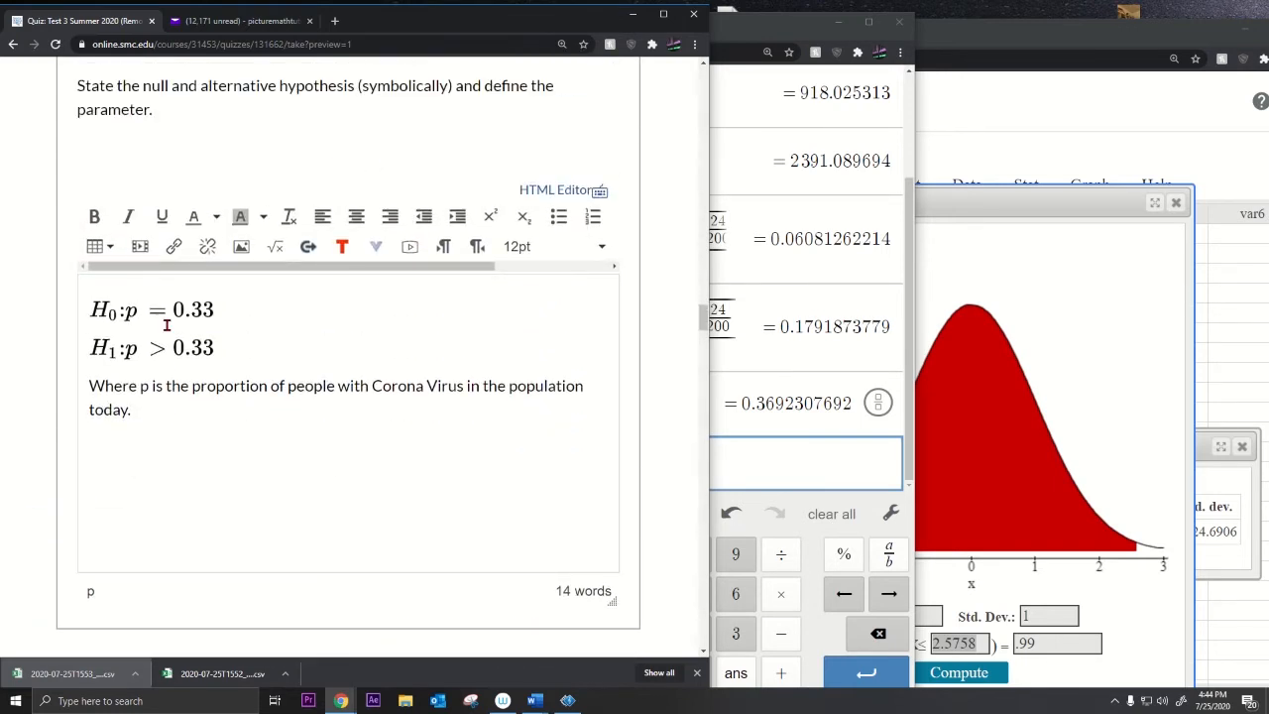
scroll(166, 325, "down", 5)
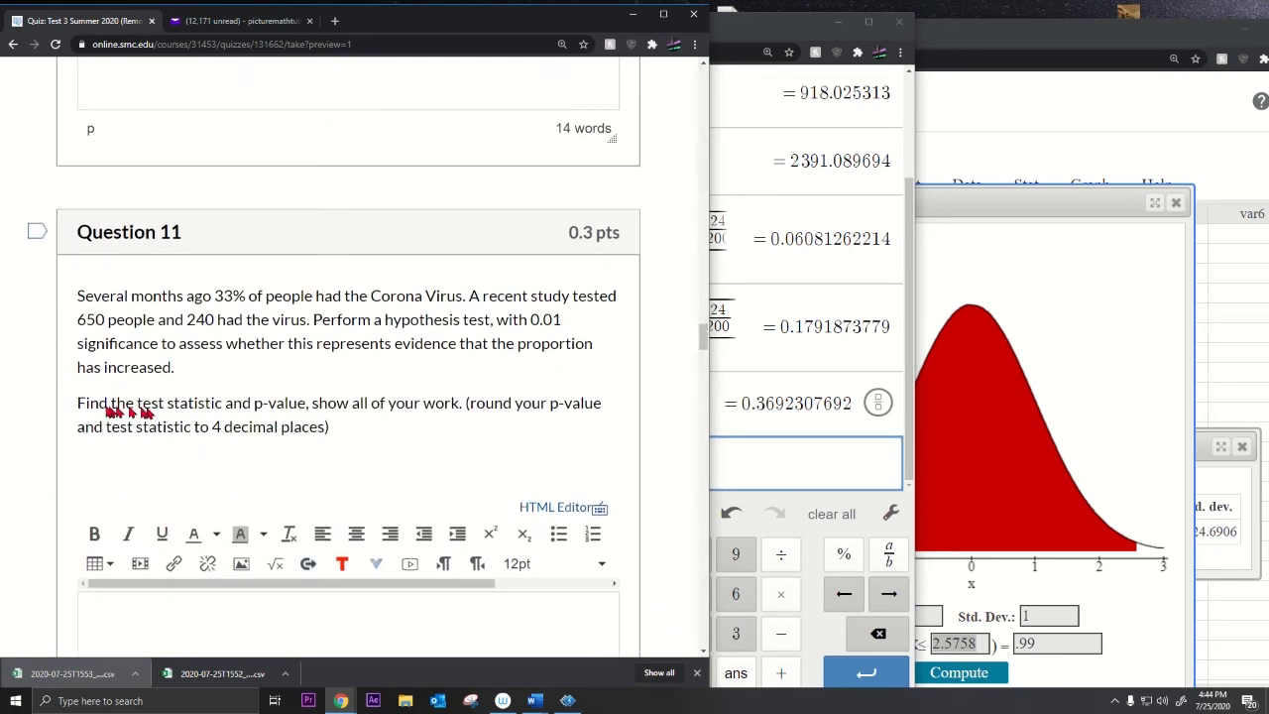
Step: Highlight Question 11's 'show all of your work' and '4 decimal places' requirements, then bring Desmos forward
left_click_drag(99, 407, 459, 417)
left_click(466, 429)
left_click_drag(312, 403, 459, 414)
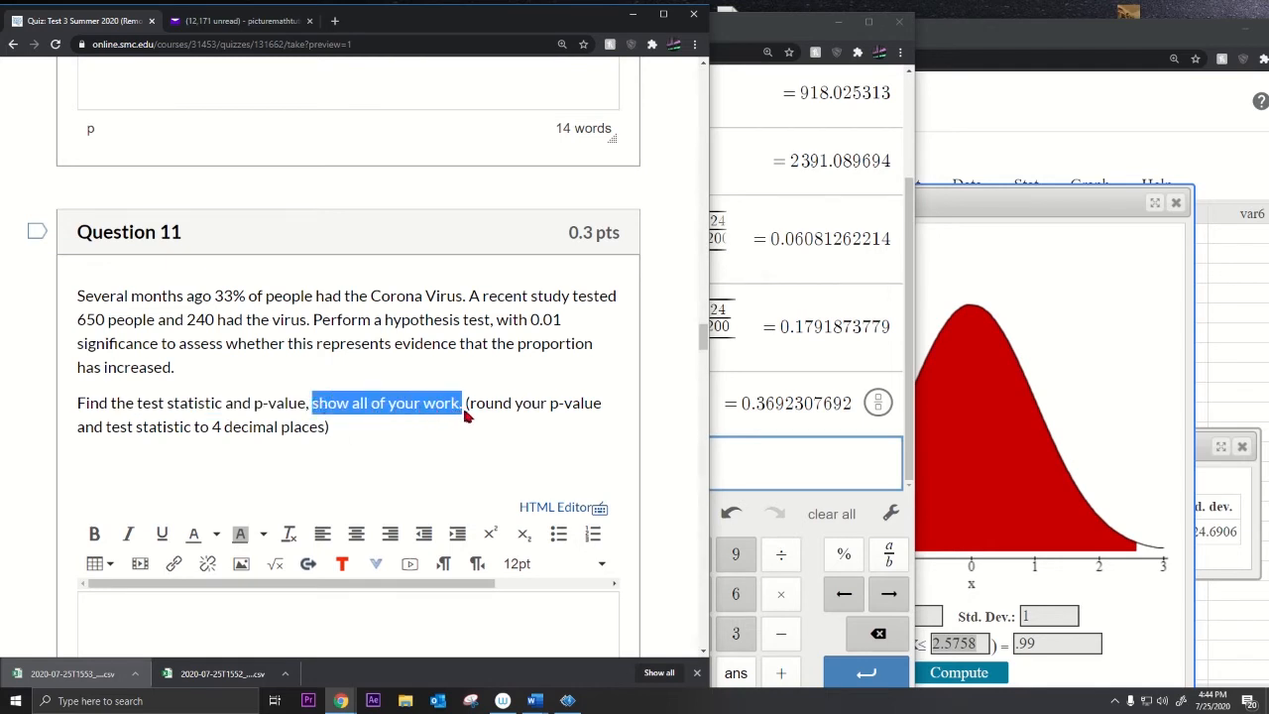
left_click_drag(212, 430, 321, 433)
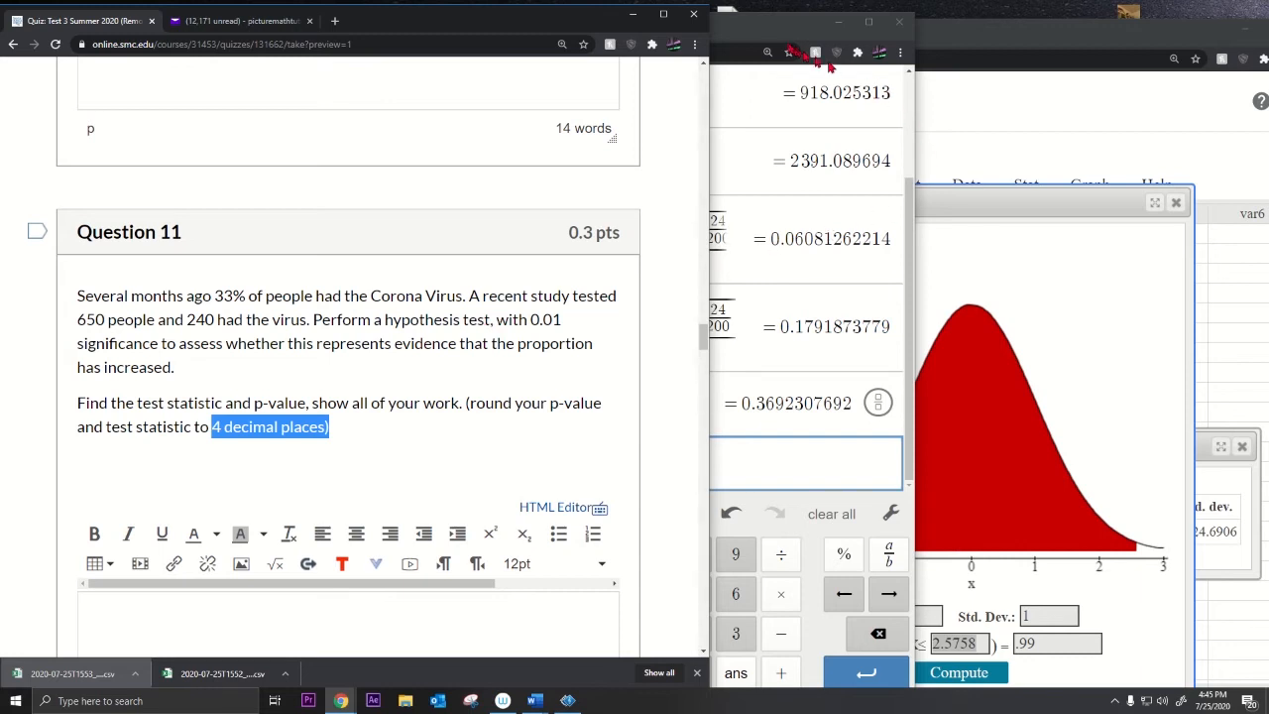
left_click(783, 40)
left_click(620, 449)
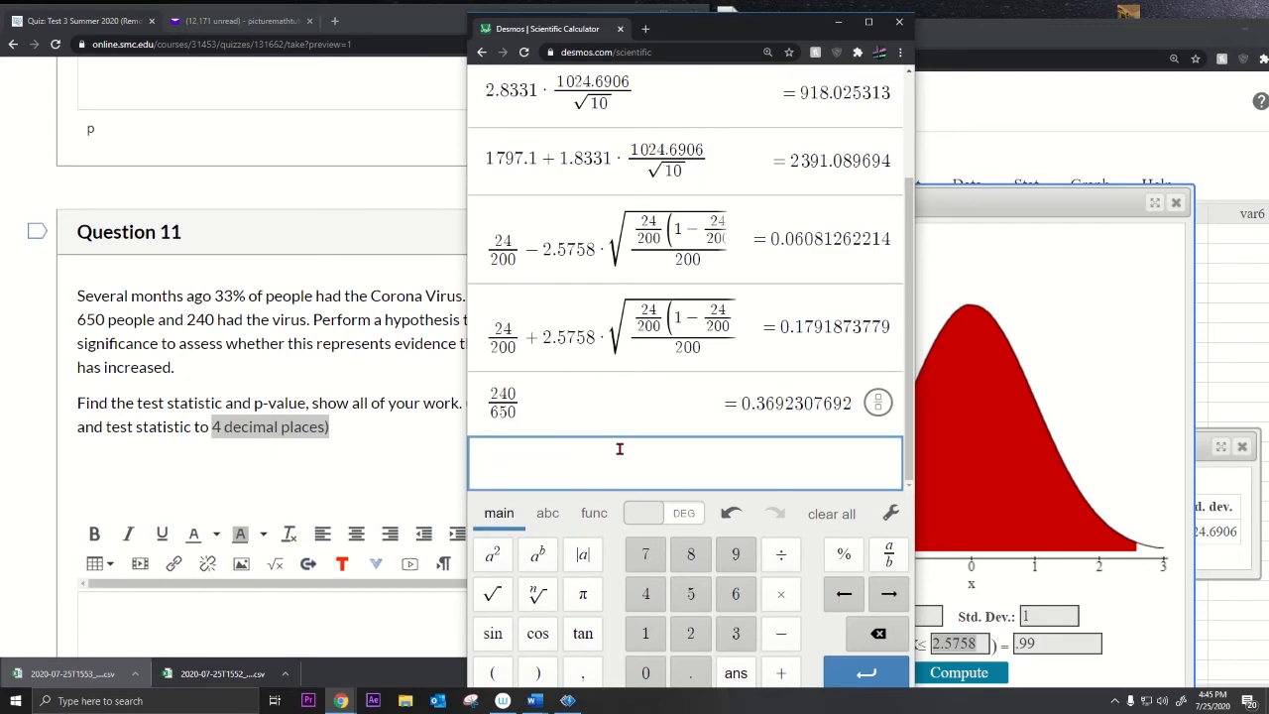
Step: Build a fraction with 240/650 − 0.33 on top and a square-root template p/(1−p) below
left_click_drag(721, 30, 815, 20)
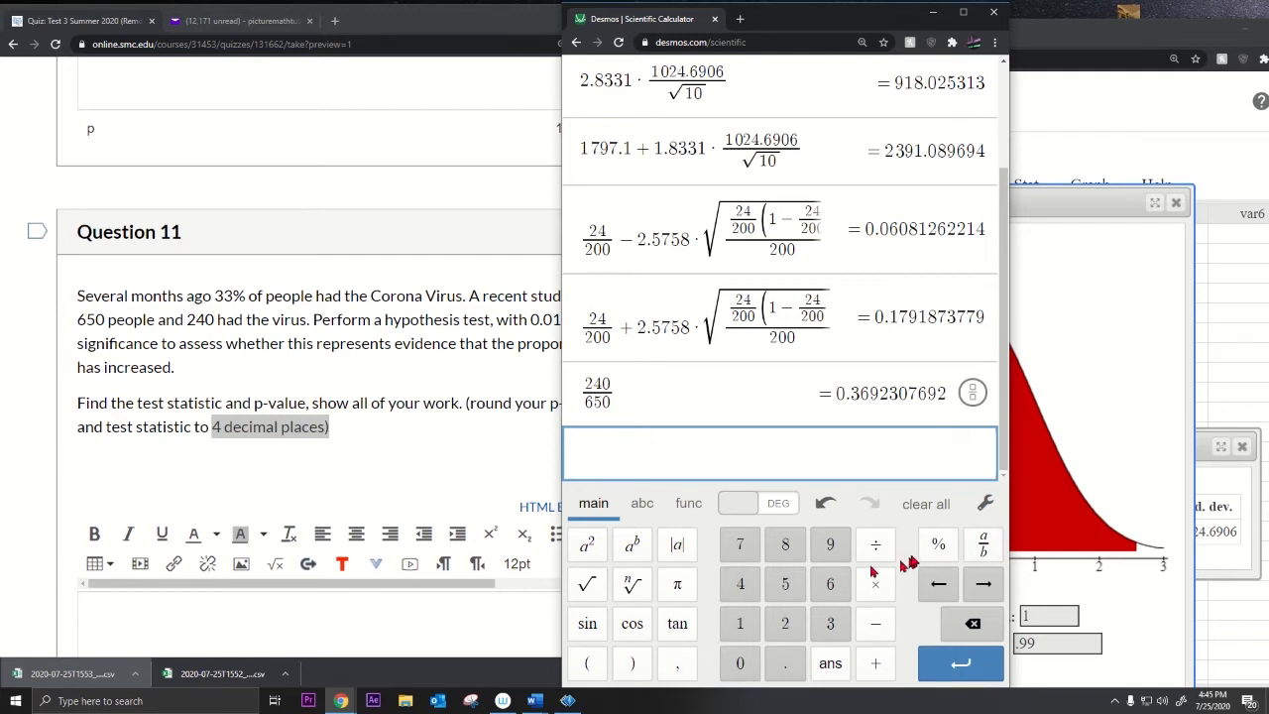
left_click(983, 544)
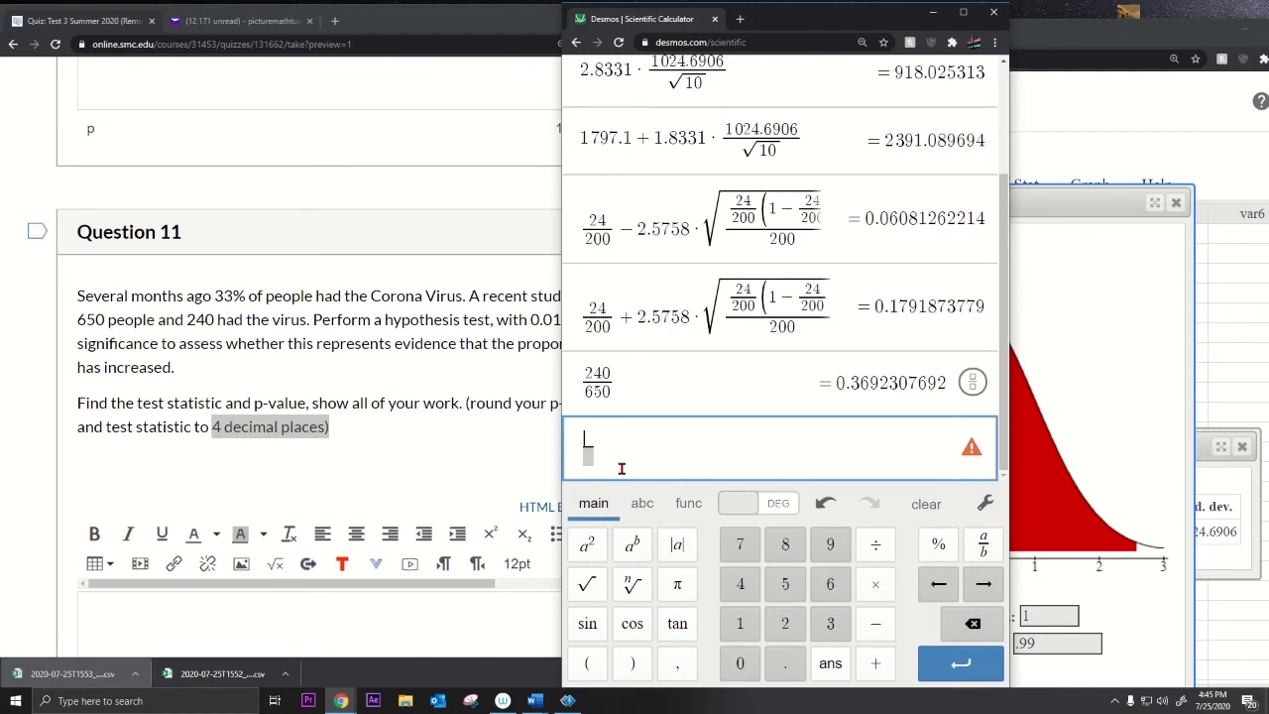
type("240/")
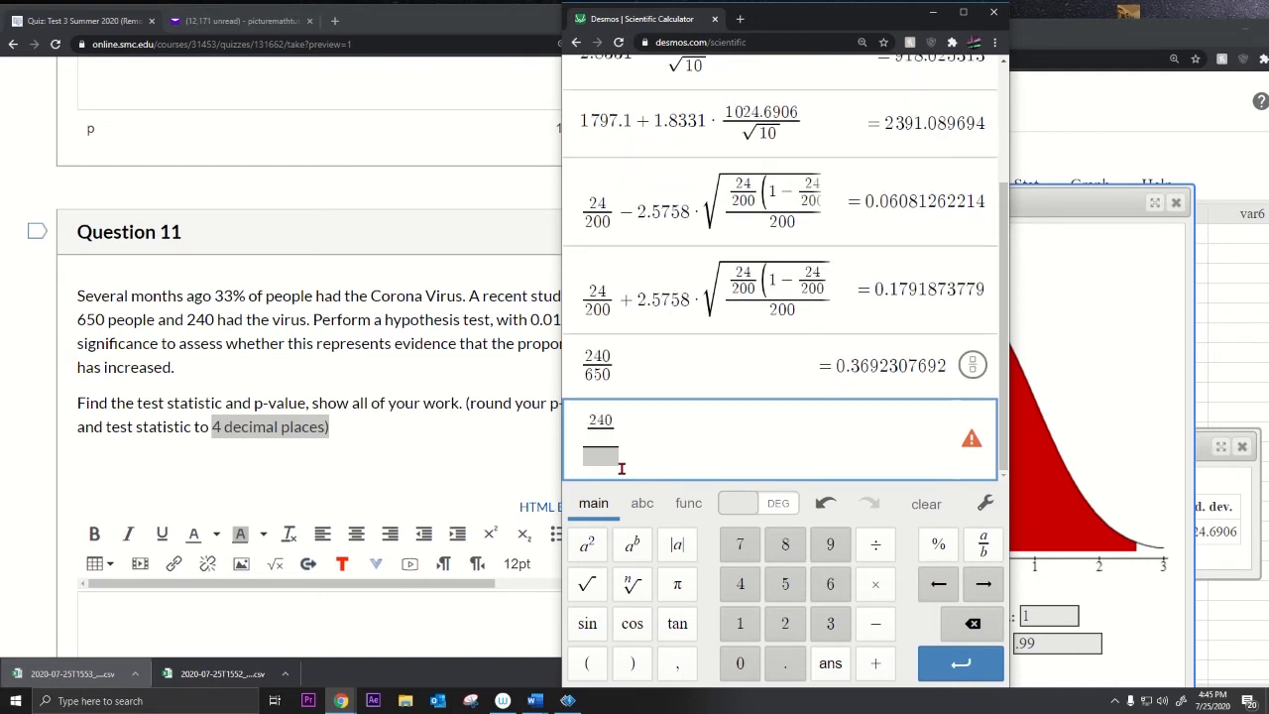
type("650 −")
type("-0.33)/")
left_click(587, 583)
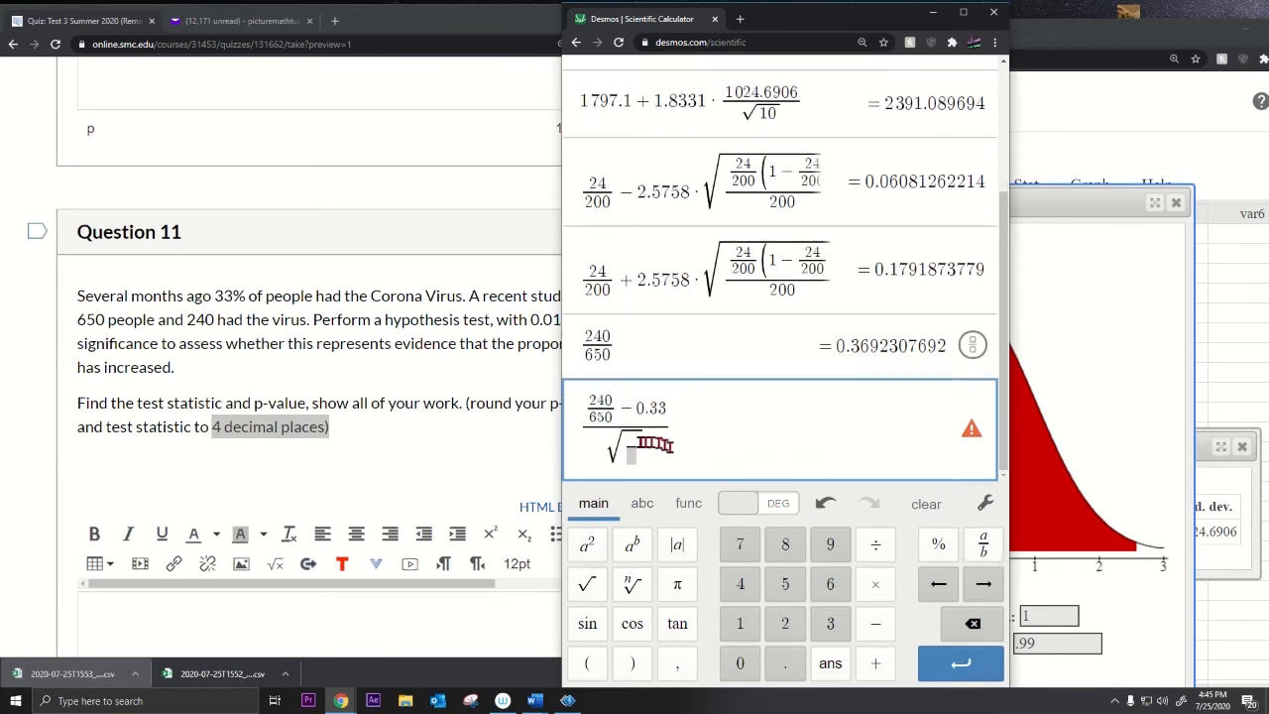
left_click(193, 295)
left_click_drag(195, 296, 371, 432)
left_click(715, 426)
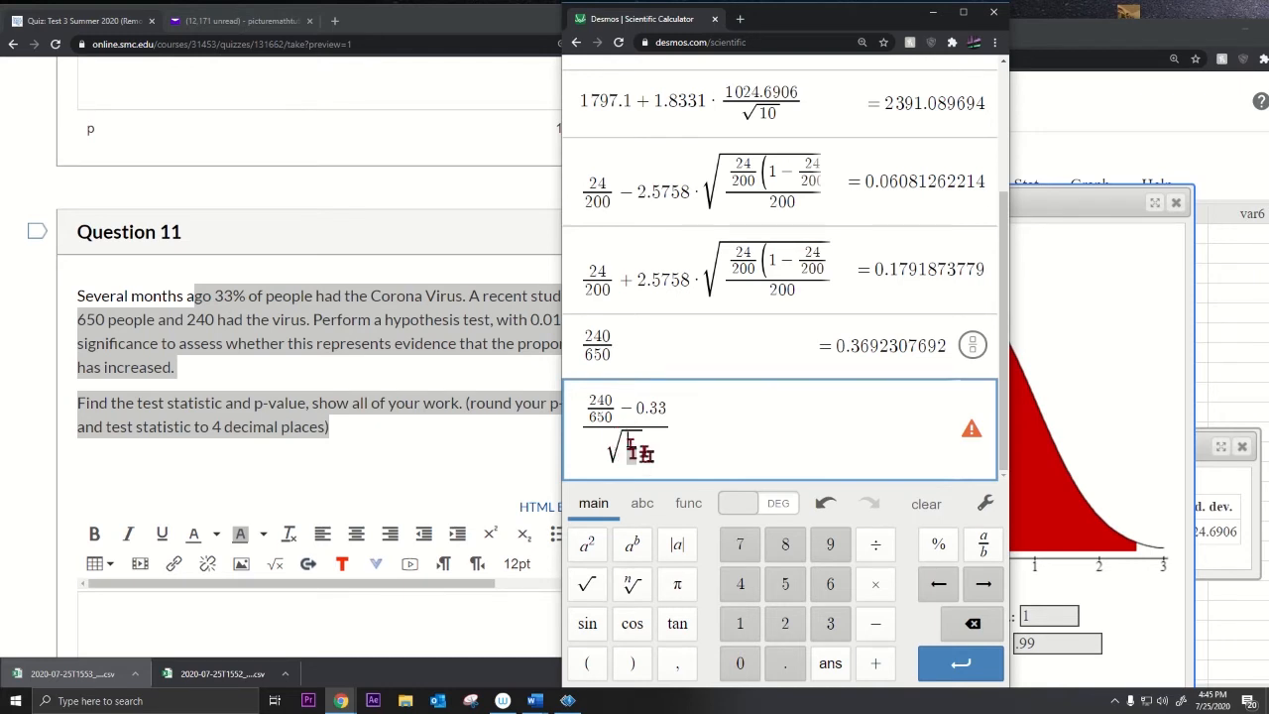
type("p/")
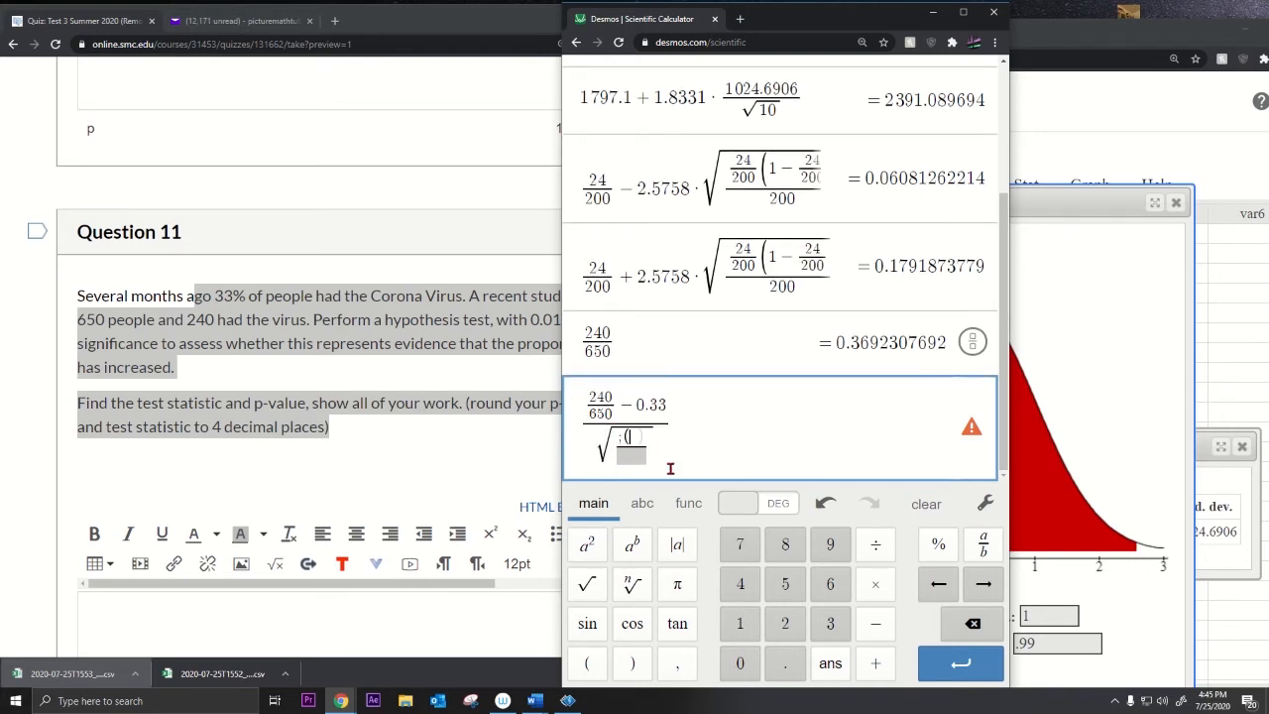
type("(1-p)")
key("Down")
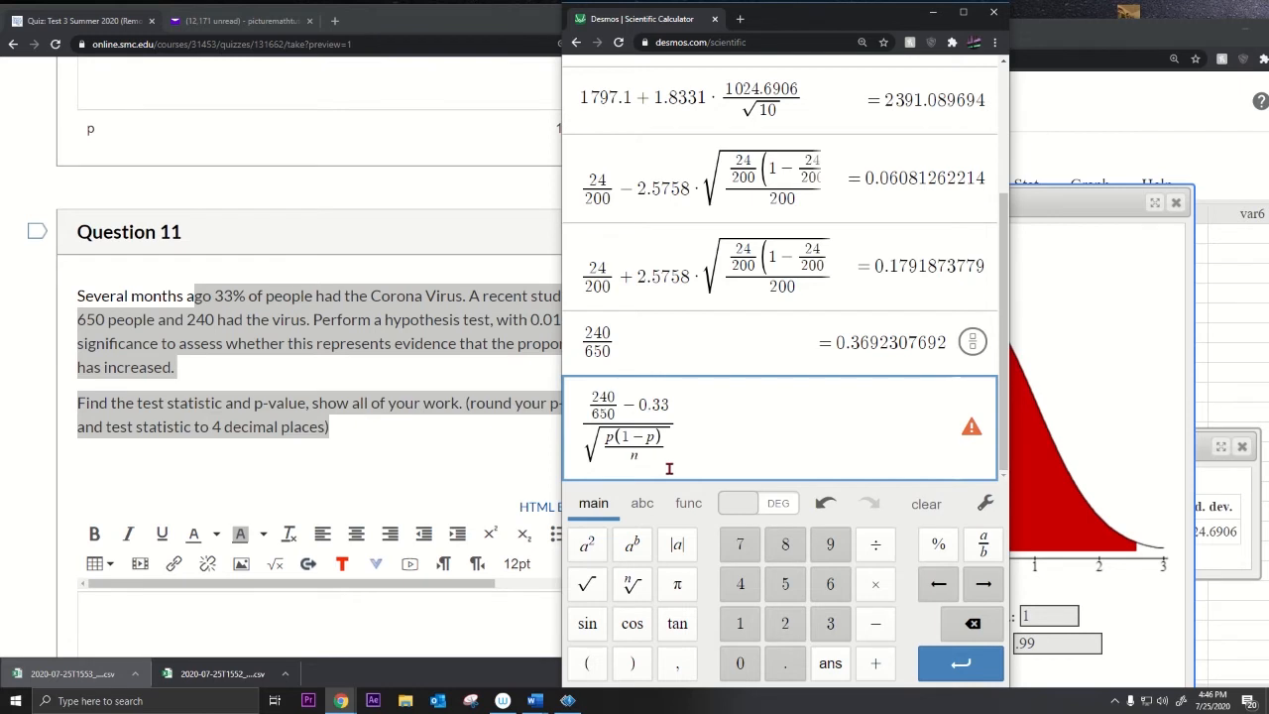
Step: Fill in the root as 0.33(1−0.33)/650, giving the test statistic 2.127105991
left_click(610, 439)
key("BackSpace")
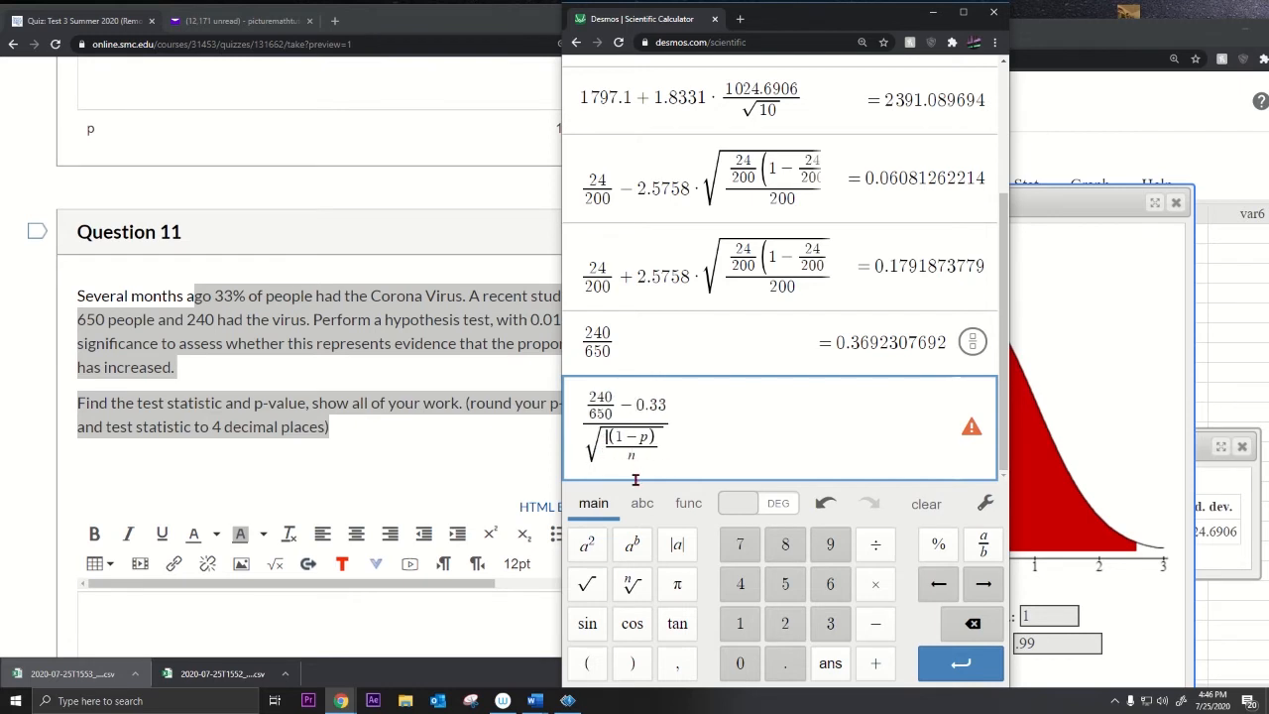
type("0.33")
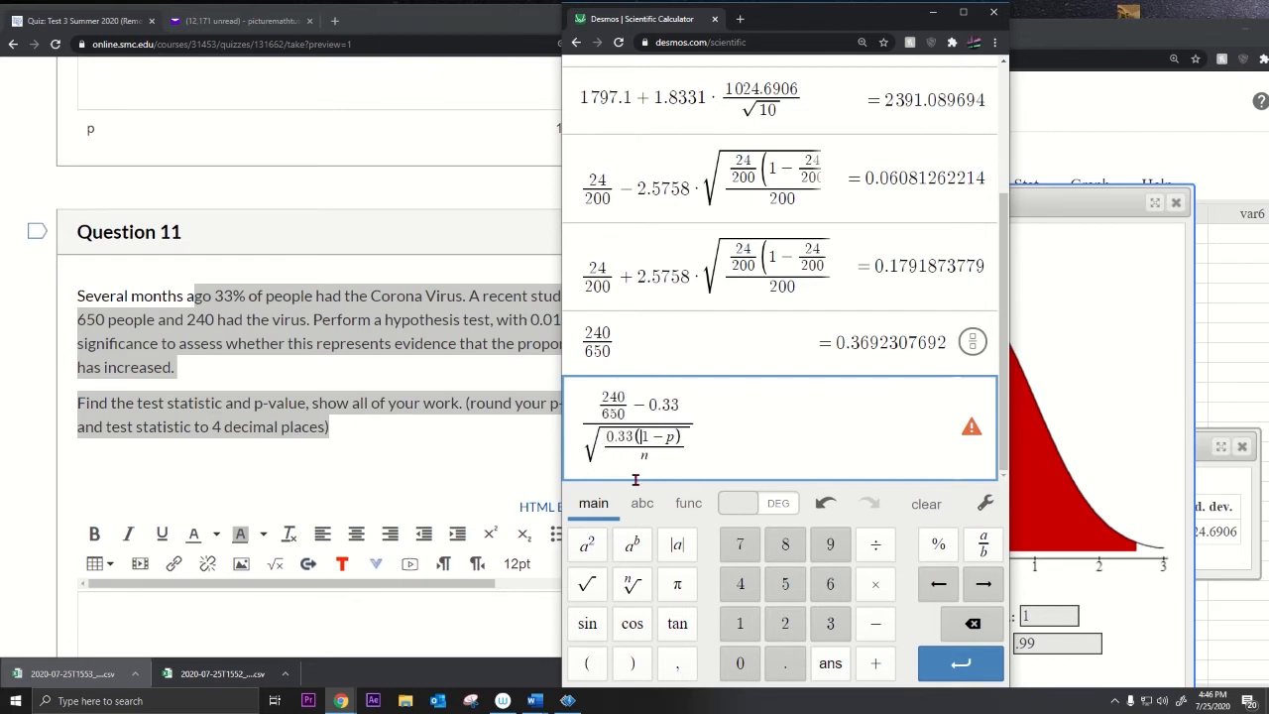
key("BackSpace")
type("0.33")
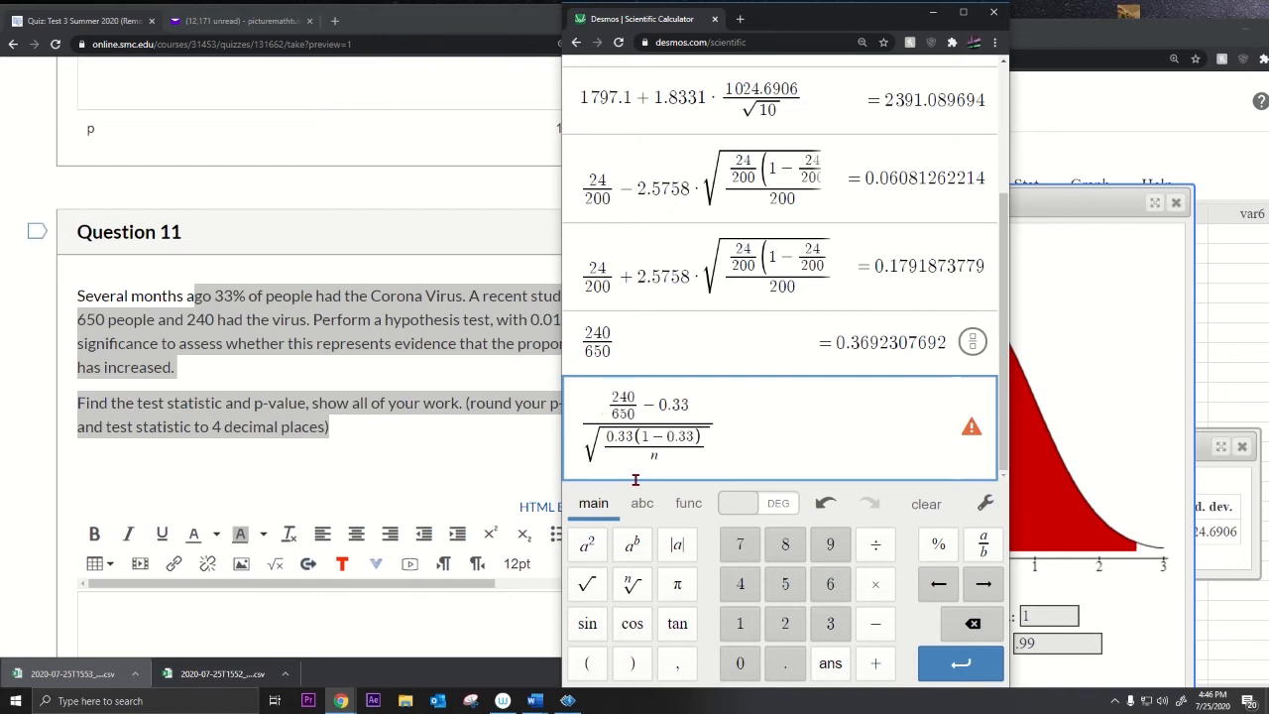
left_click_drag(605, 436, 606, 404)
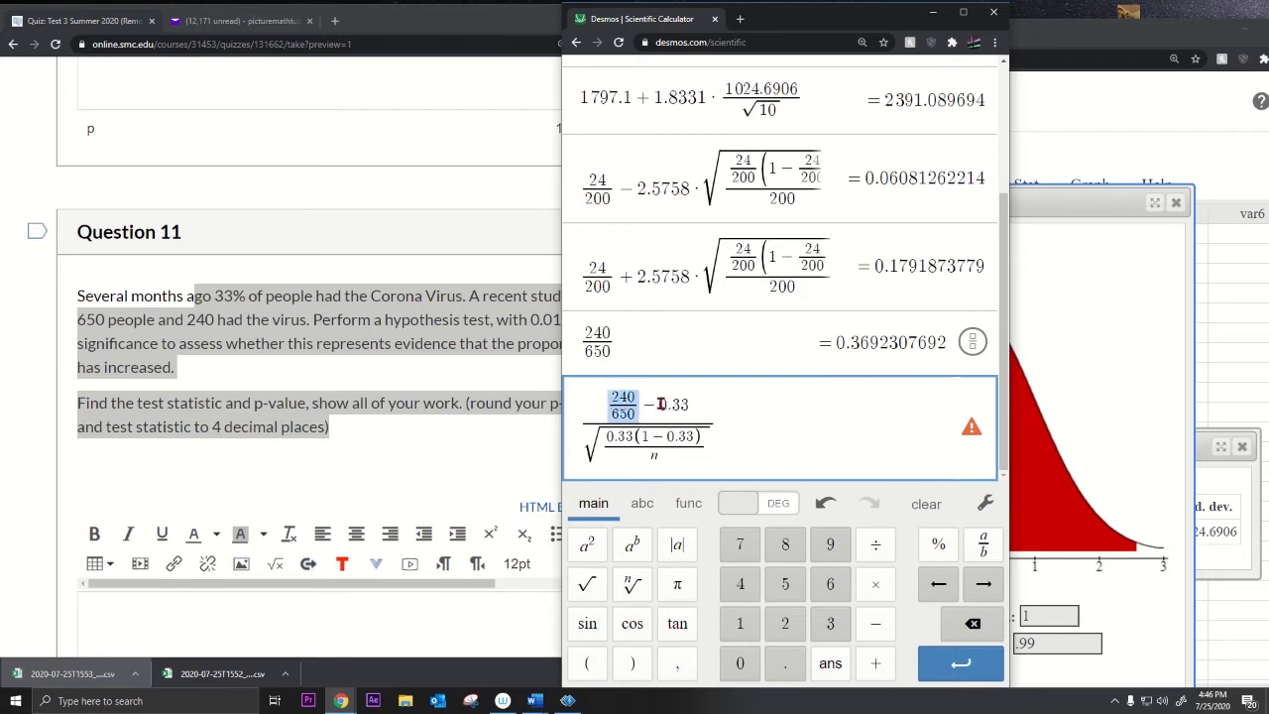
left_click_drag(658, 404, 692, 405)
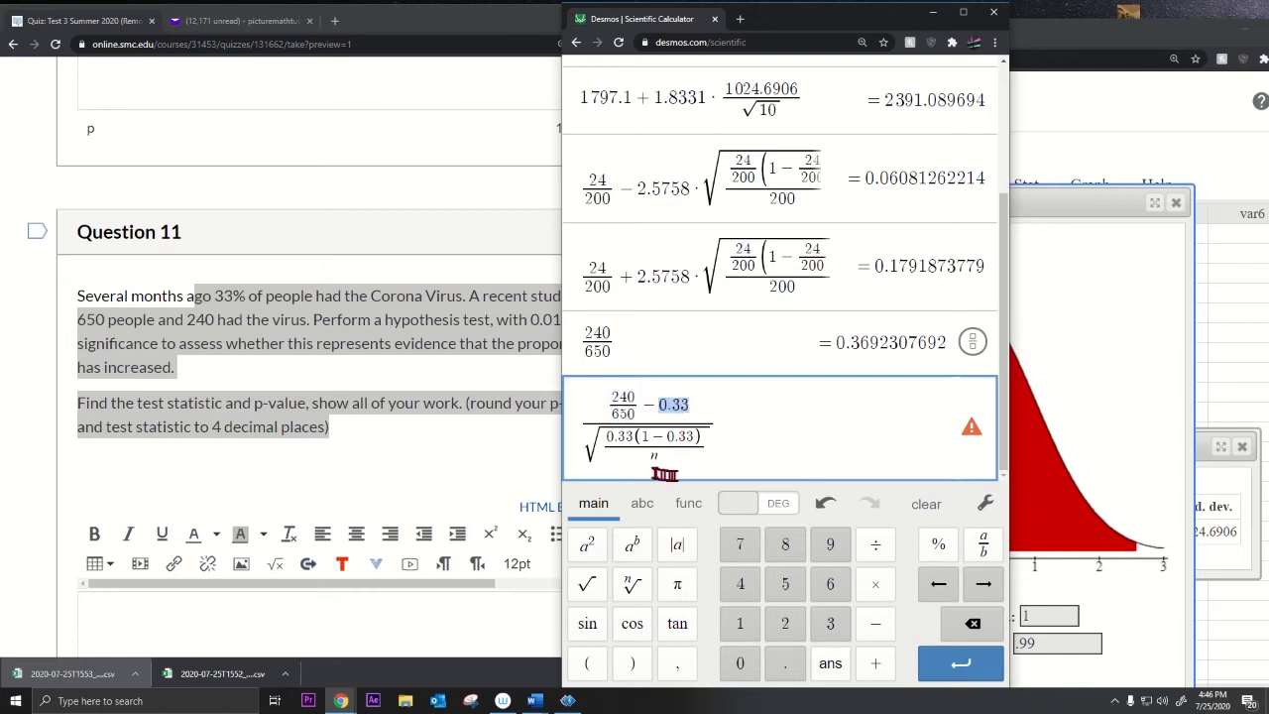
double_click(655, 457)
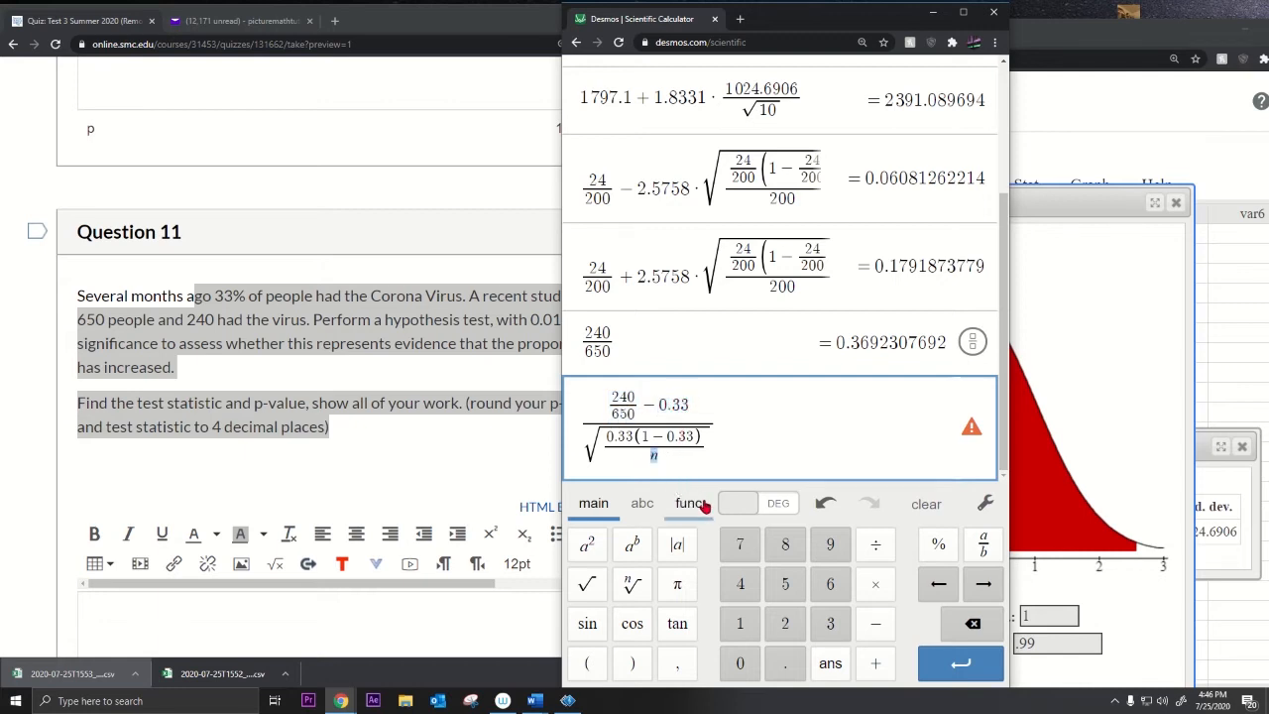
type("650")
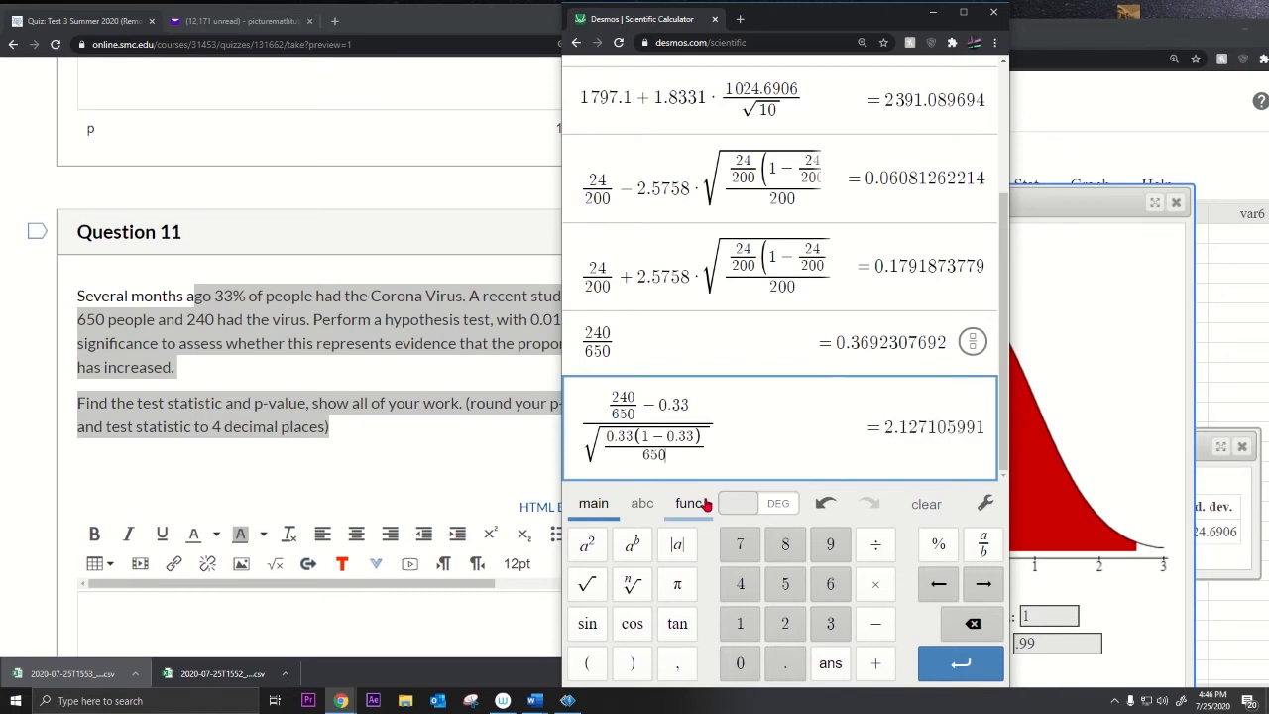
left_click(727, 424)
left_click_drag(727, 423, 585, 419)
left_click(578, 426)
left_click(822, 429)
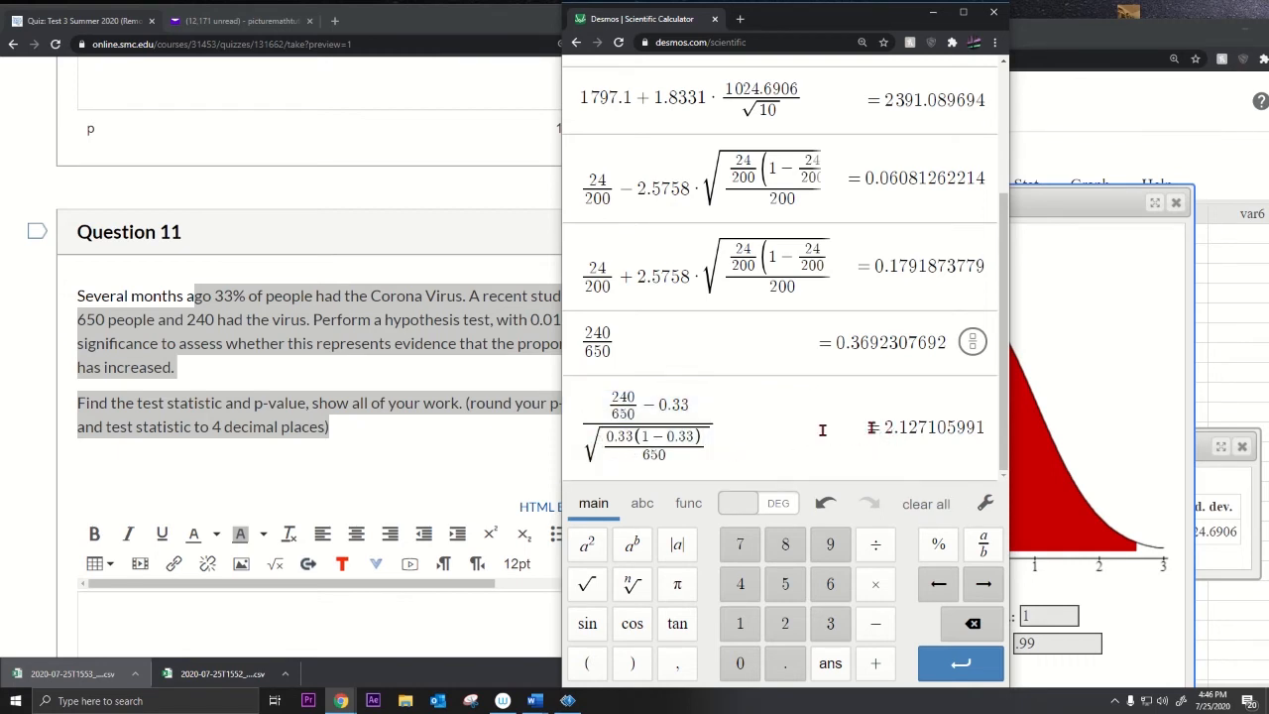
Step: Write z₀ = (240/650 − 0.33)/√(0.33(1−0.33)/650) = 2.1271 on a new Desmos row
key("Return")
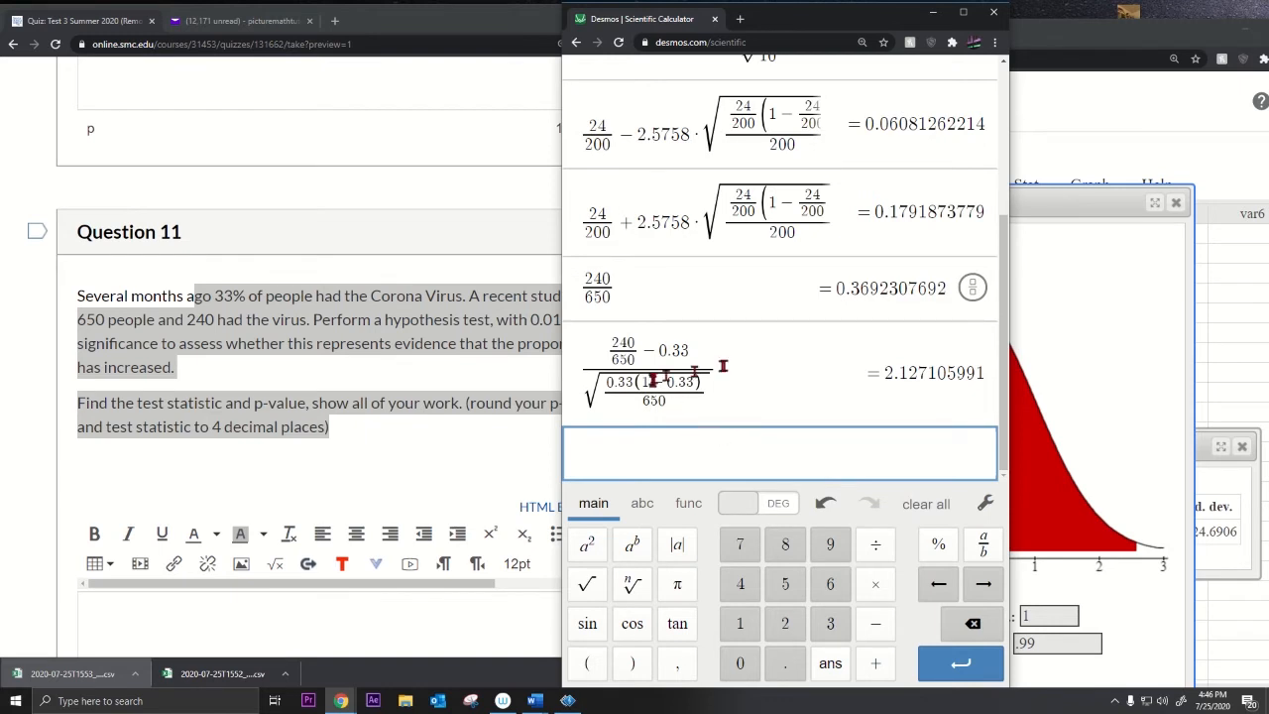
left_click_drag(723, 365, 500, 364)
left_click(605, 458)
type(":")
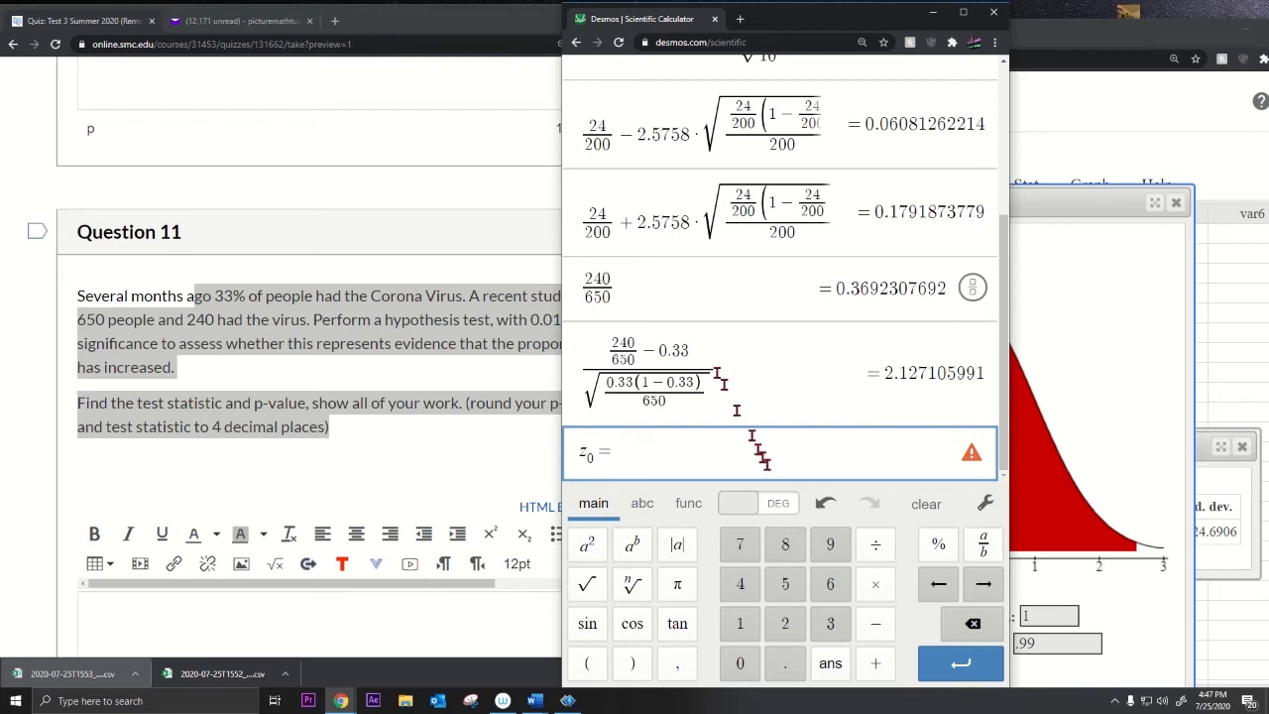
left_click_drag(723, 385, 720, 363)
key("ctrl+c")
left_click(668, 466)
key("ctrl+v")
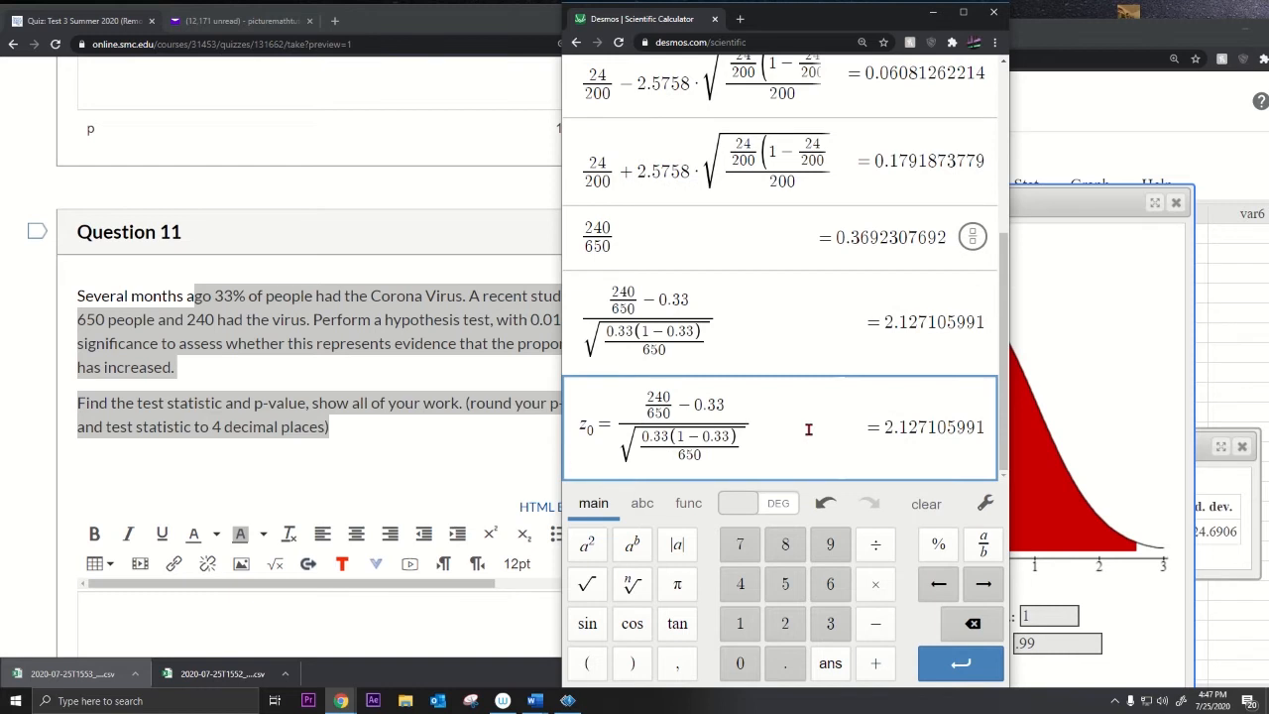
type("= 2.12")
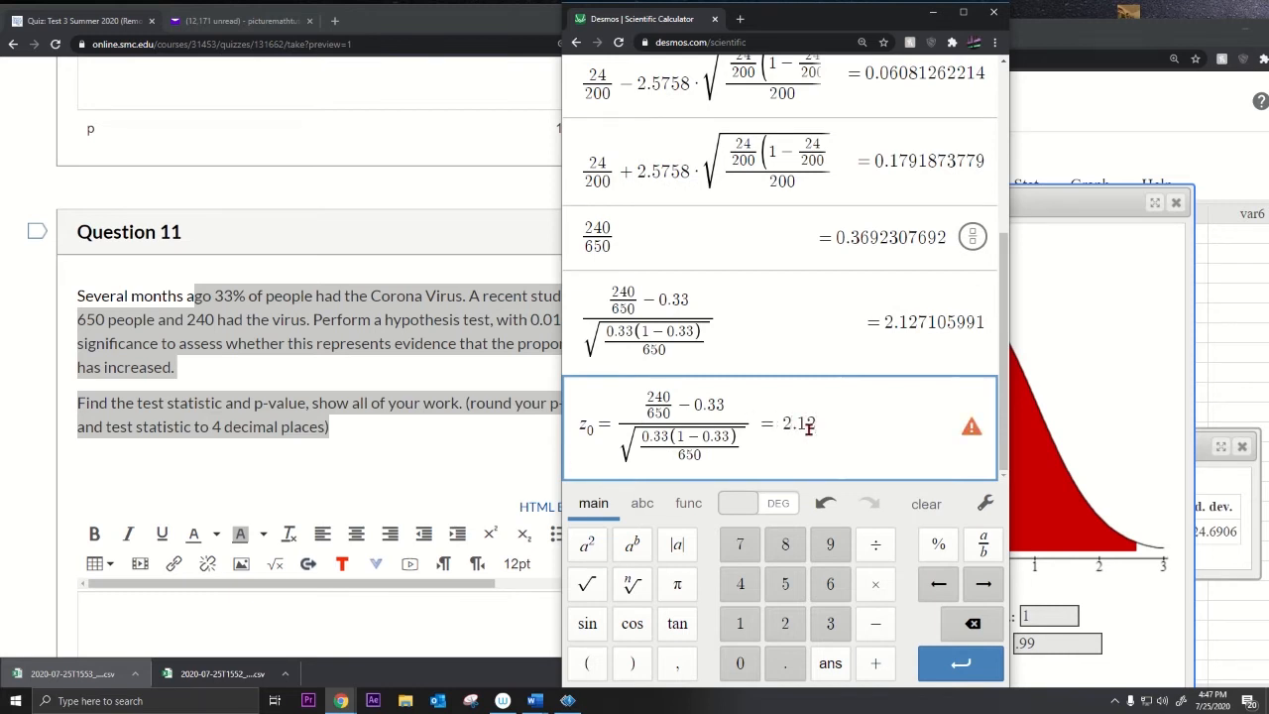
type("71")
Step: Review the z₀ line and earlier calculation, adding an empty row below z₀
left_click_drag(866, 419, 580, 425)
left_click(836, 423)
left_click_drag(836, 423, 573, 426)
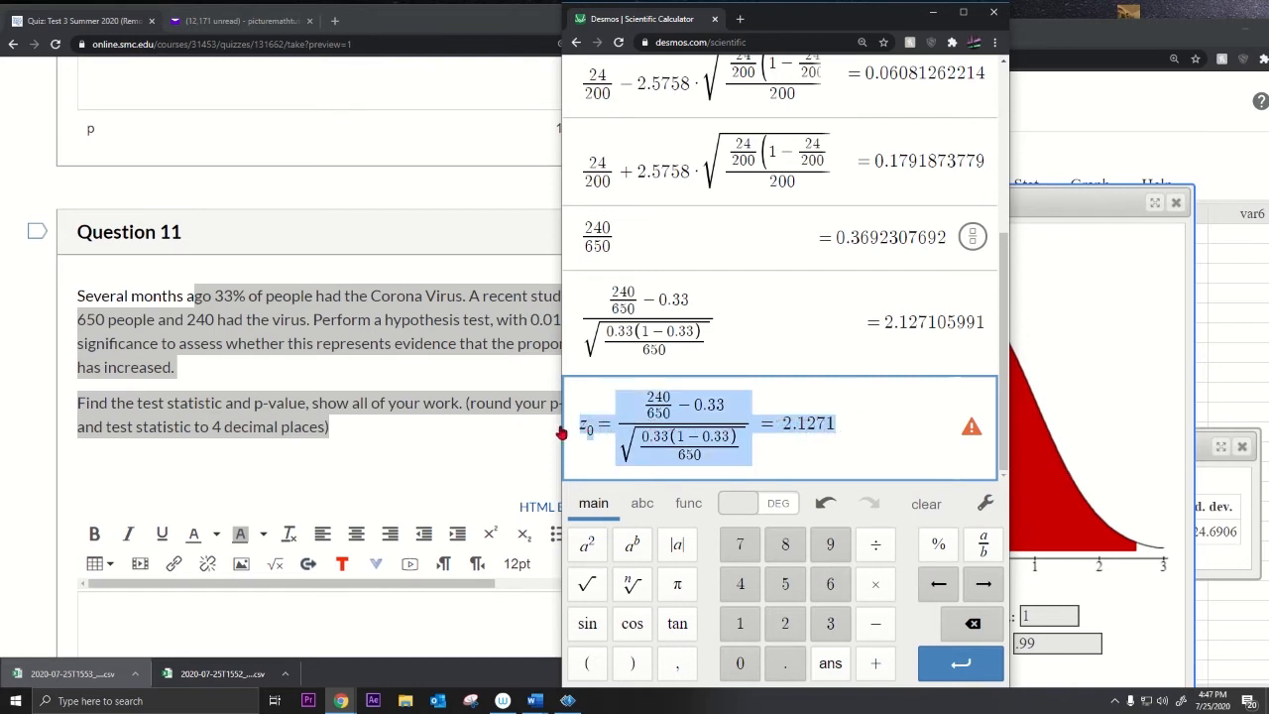
left_click(864, 420)
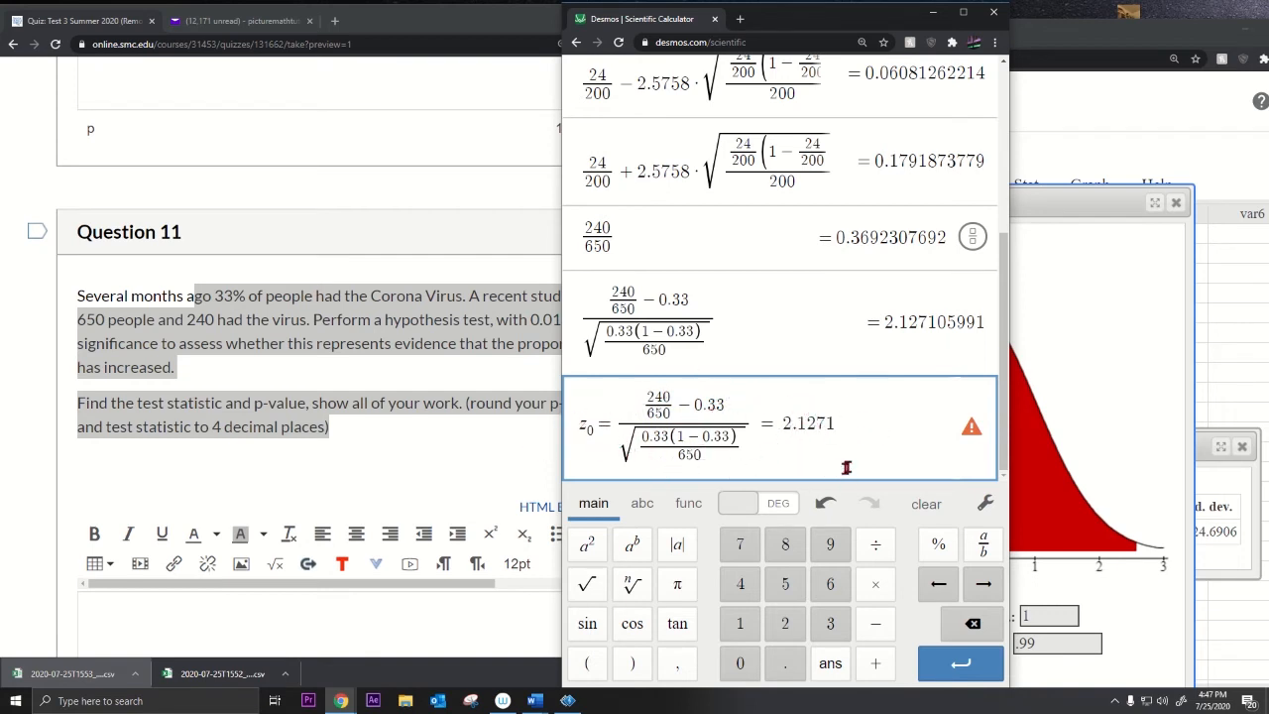
key("Return")
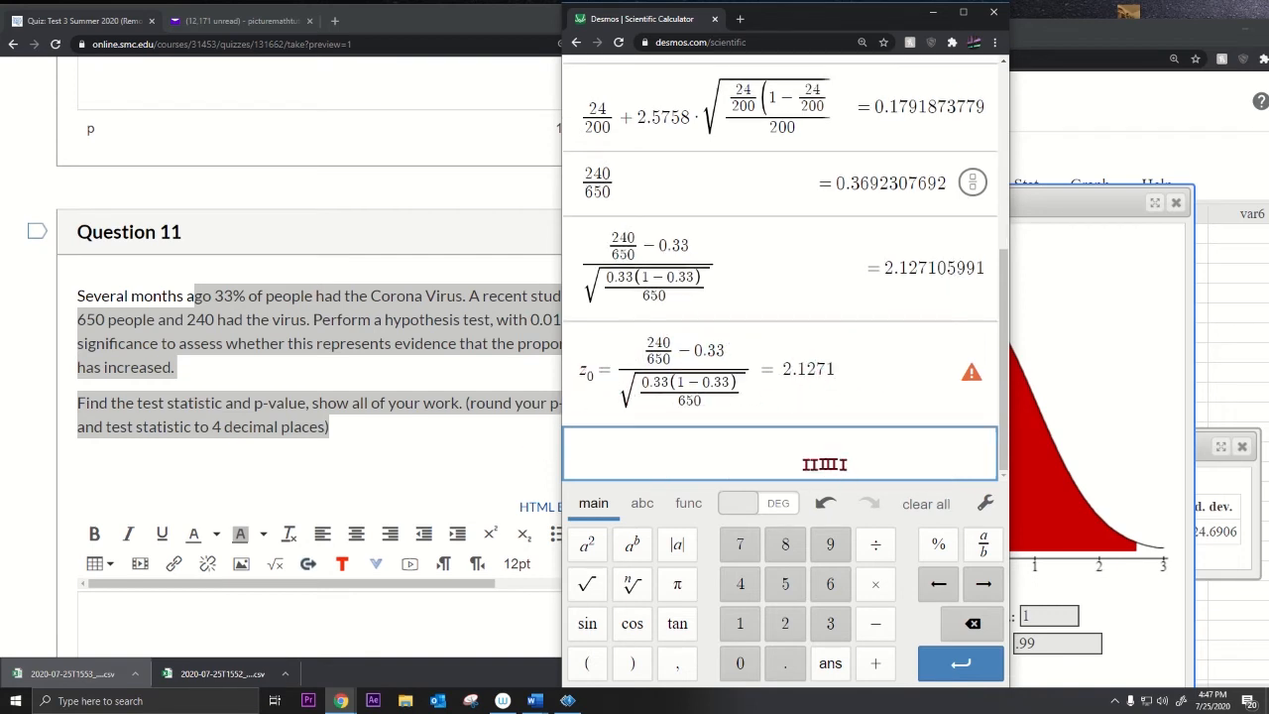
mouse_move(969, 372)
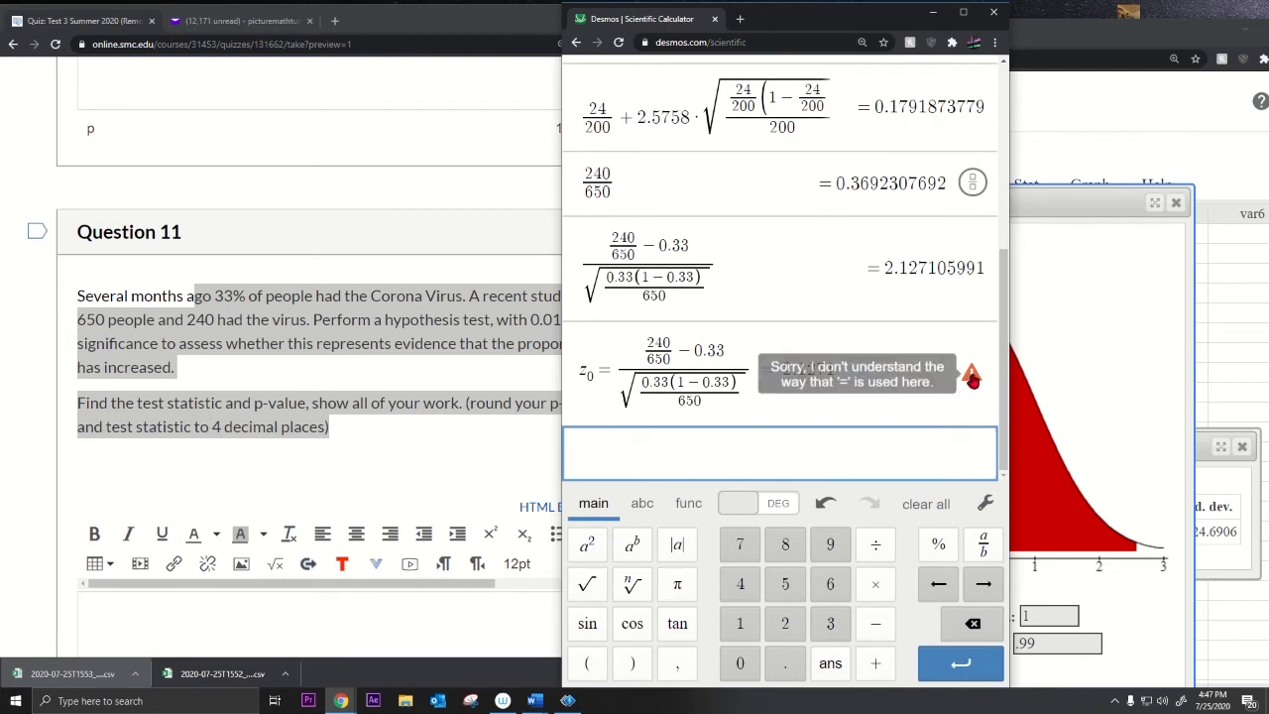
double_click(725, 272)
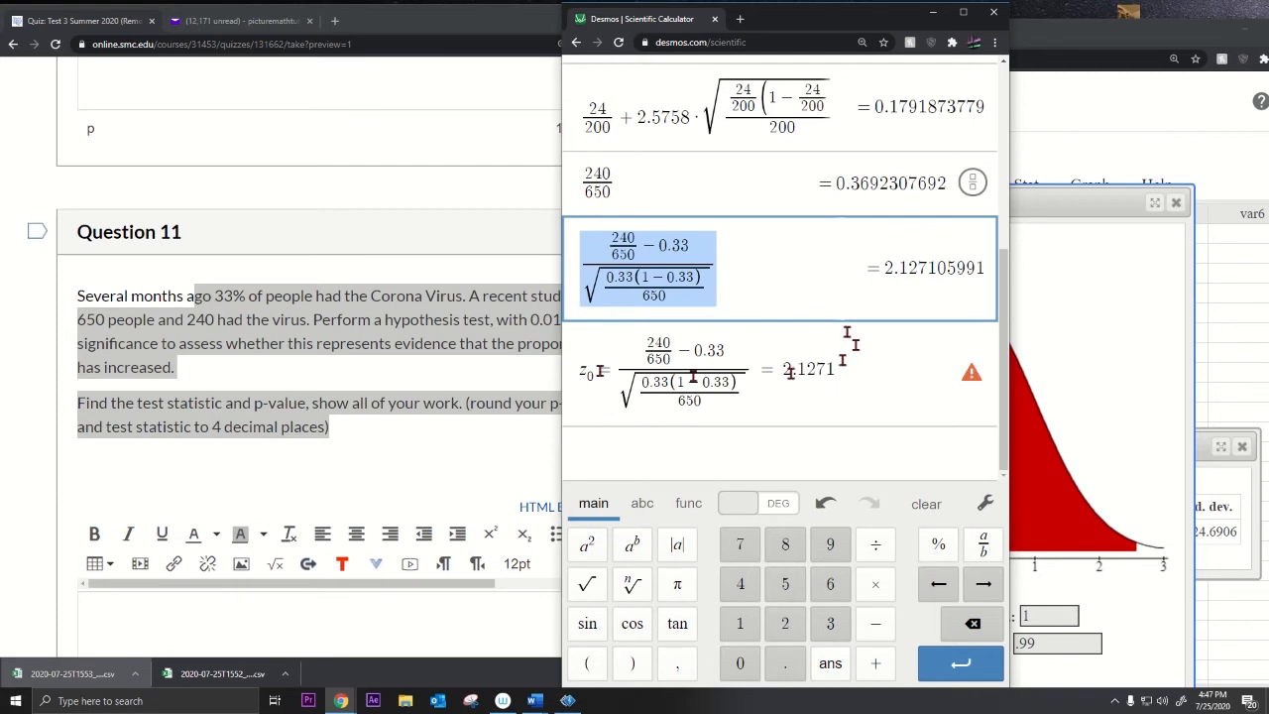
left_click_drag(838, 369, 580, 371)
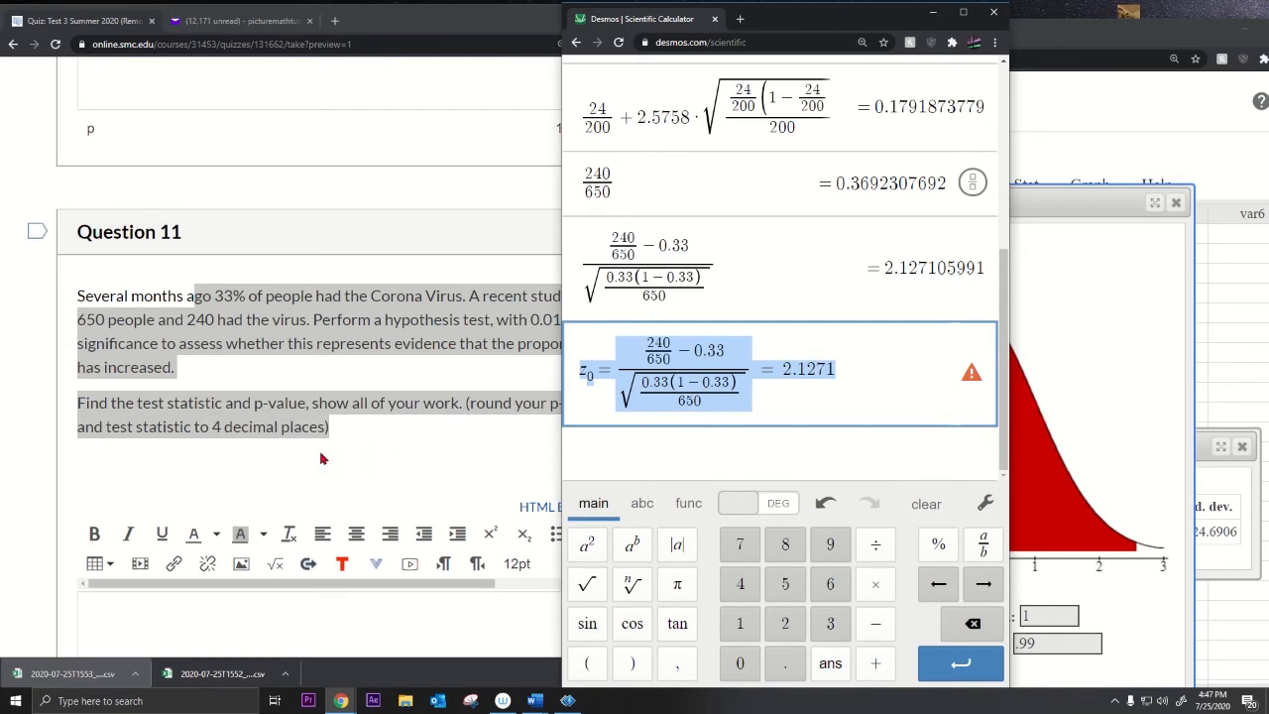
scroll(320, 458, "up", 5)
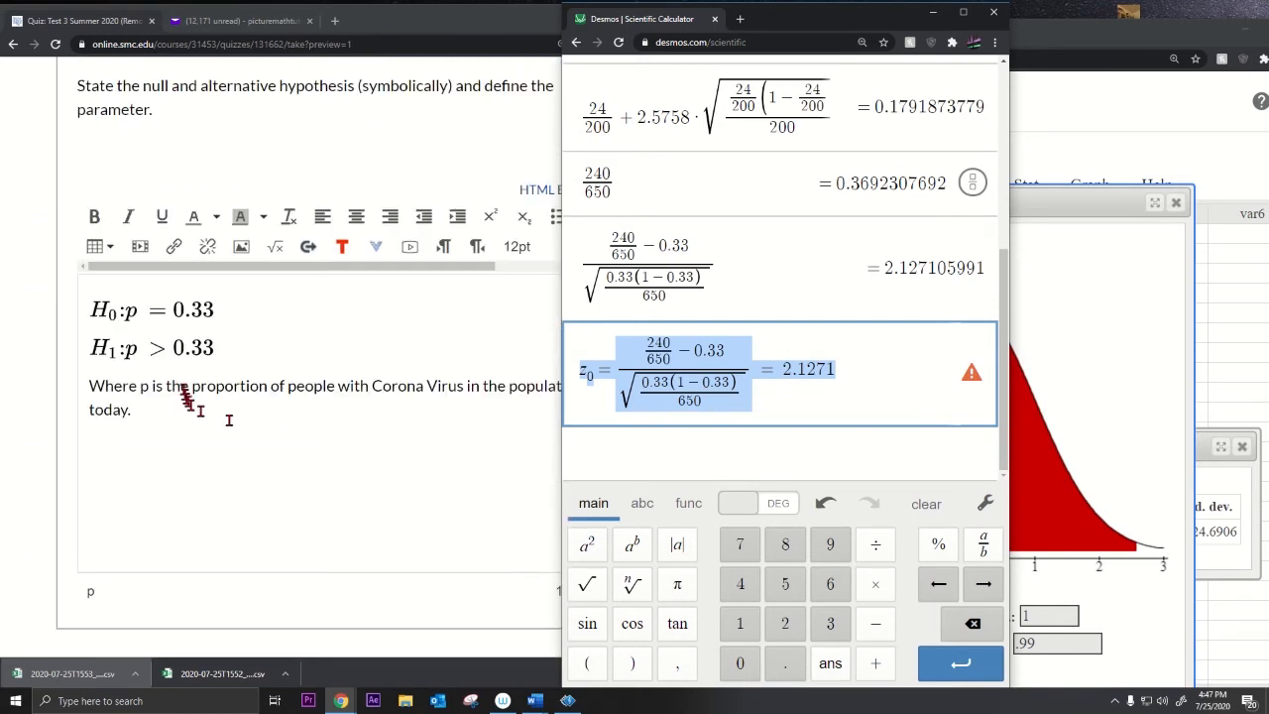
Step: Return to the Canvas quiz, keeping the H₀/H₁ answer intact after an undone deletion
left_click(153, 349)
key("Delete")
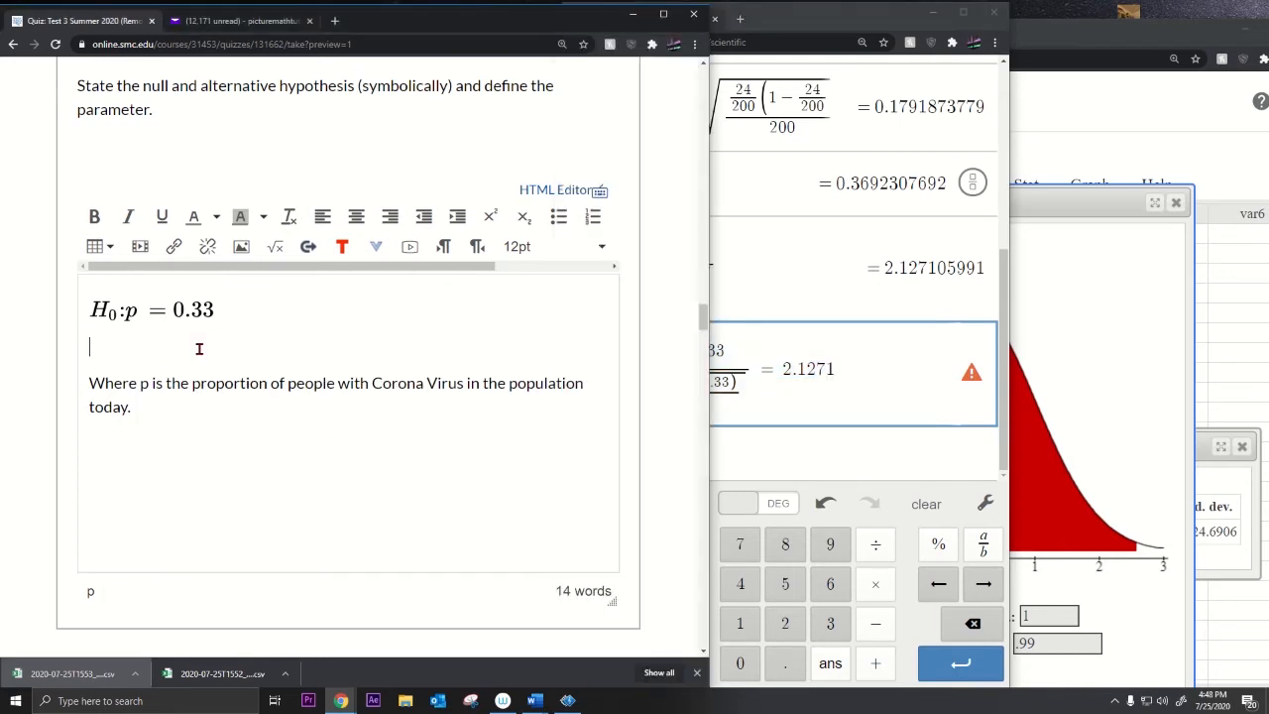
key("ctrl+z")
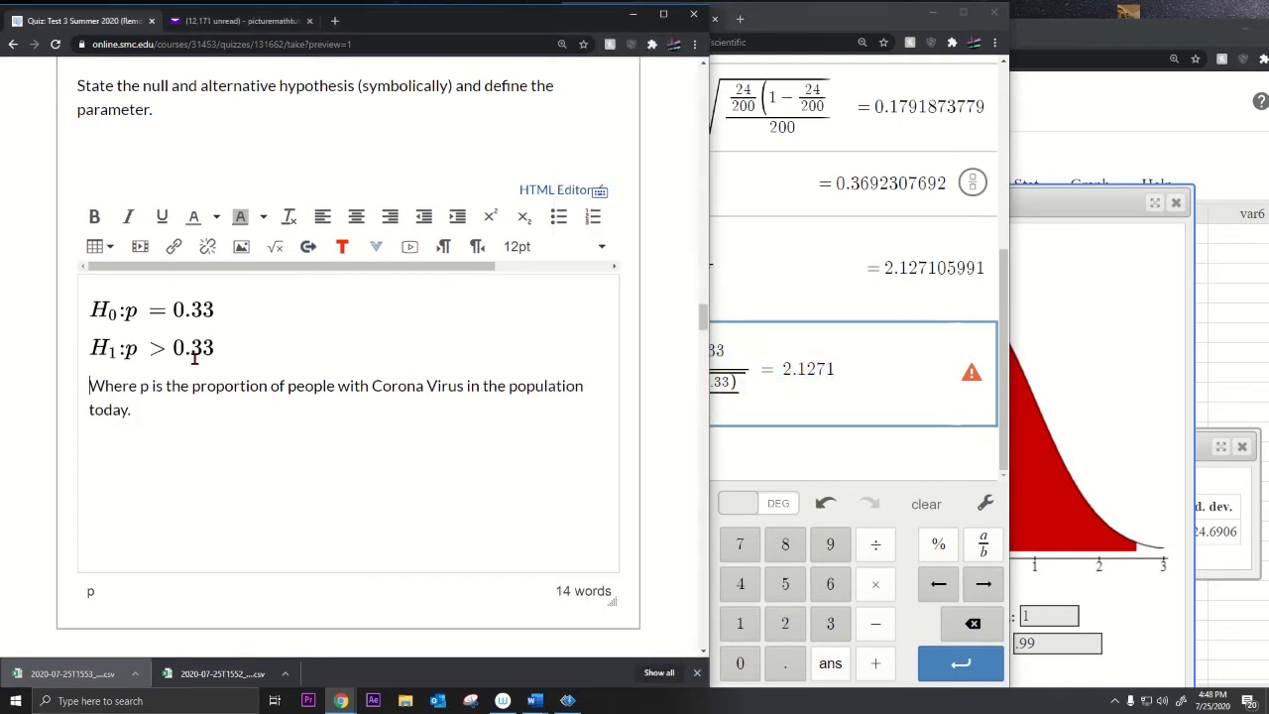
scroll(248, 448, "down", 5)
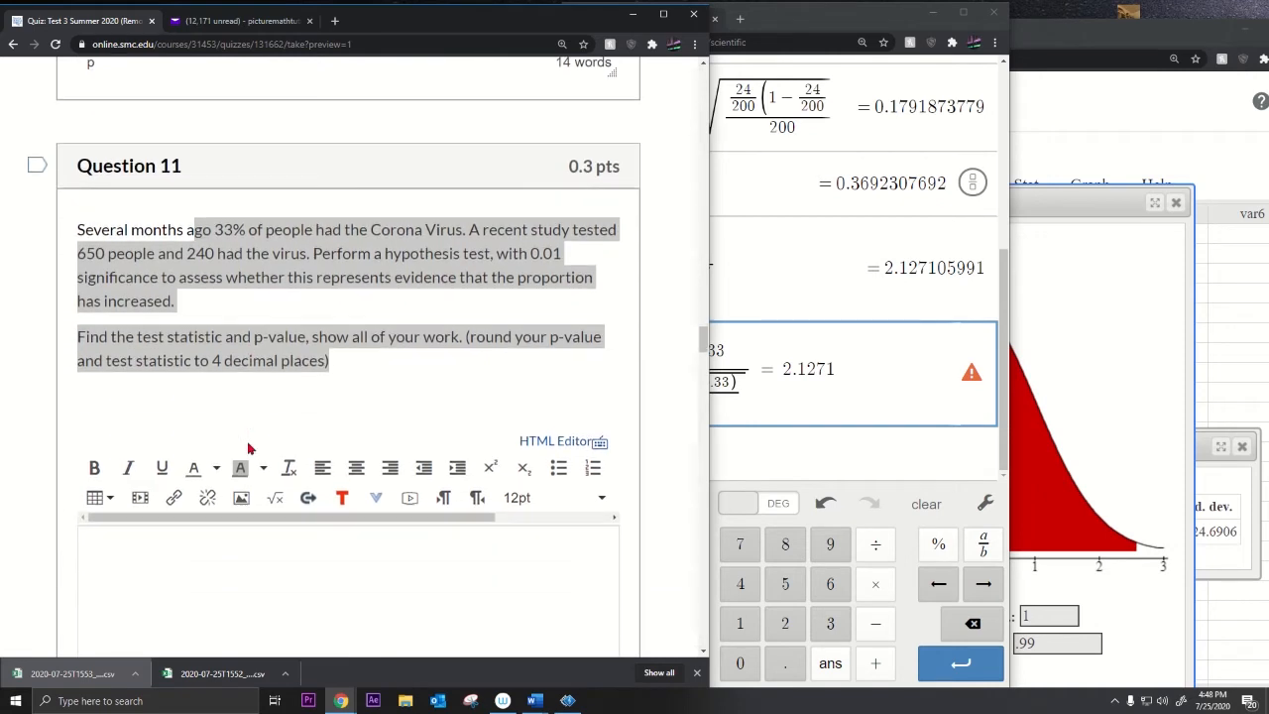
left_click(1028, 202)
Step: Set the Normal Calculator mean to .33
left_click_drag(1028, 203, 1018, 119)
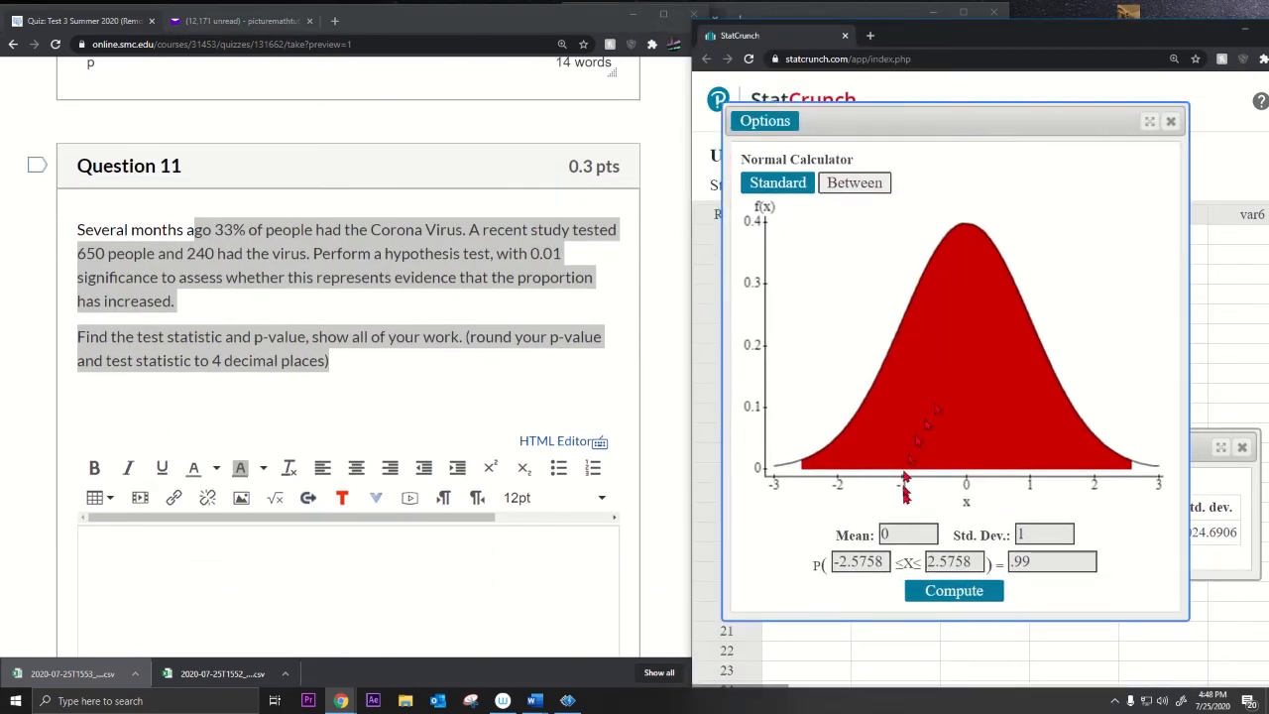
left_click_drag(898, 529, 849, 535)
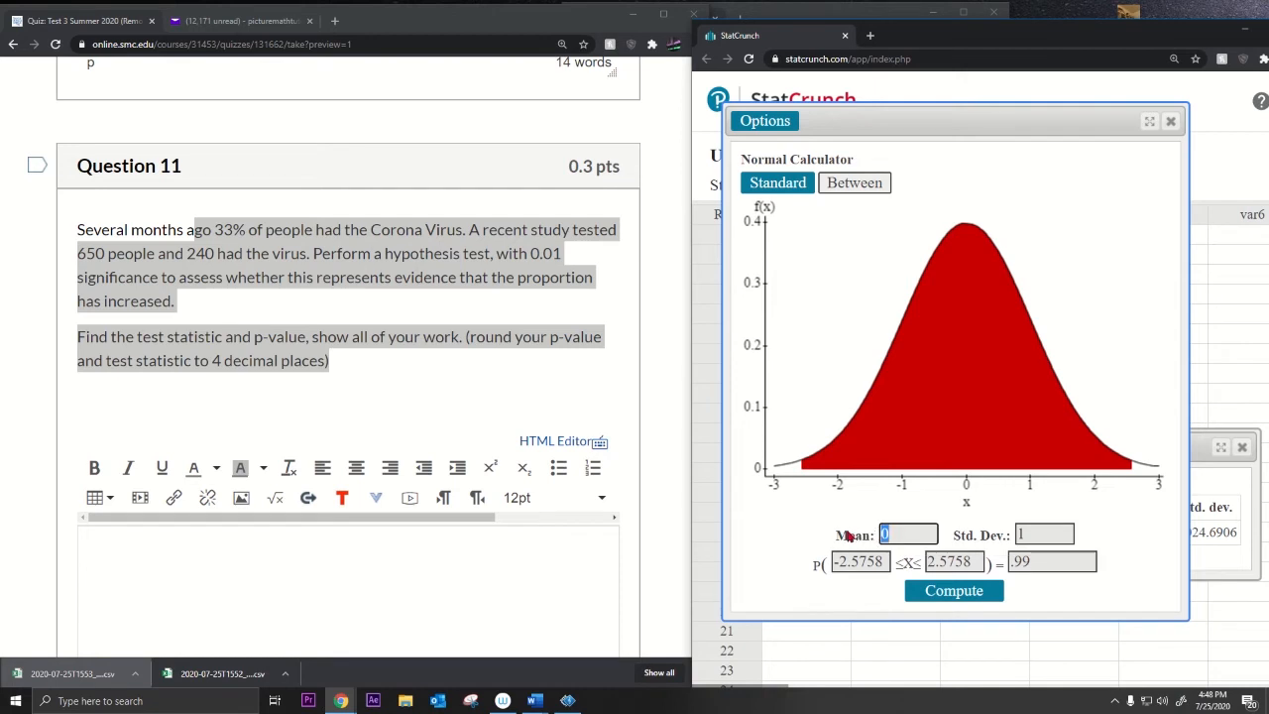
type(".33")
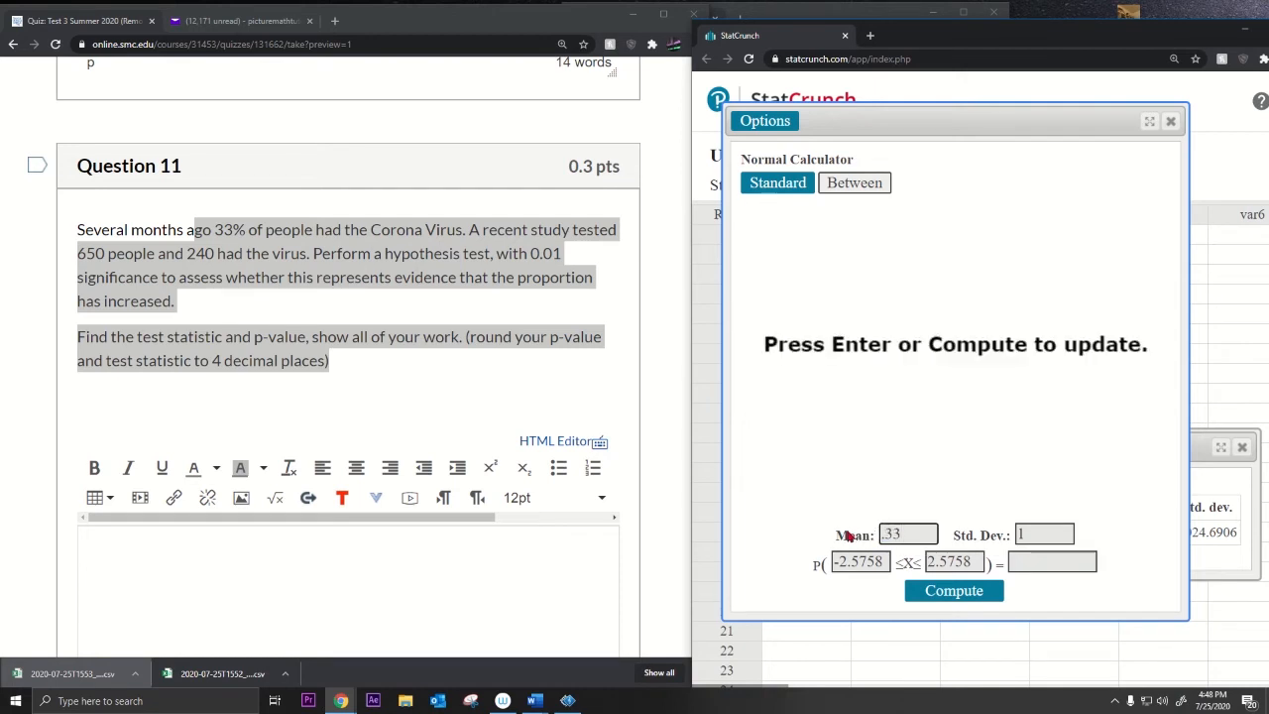
left_click(1054, 536)
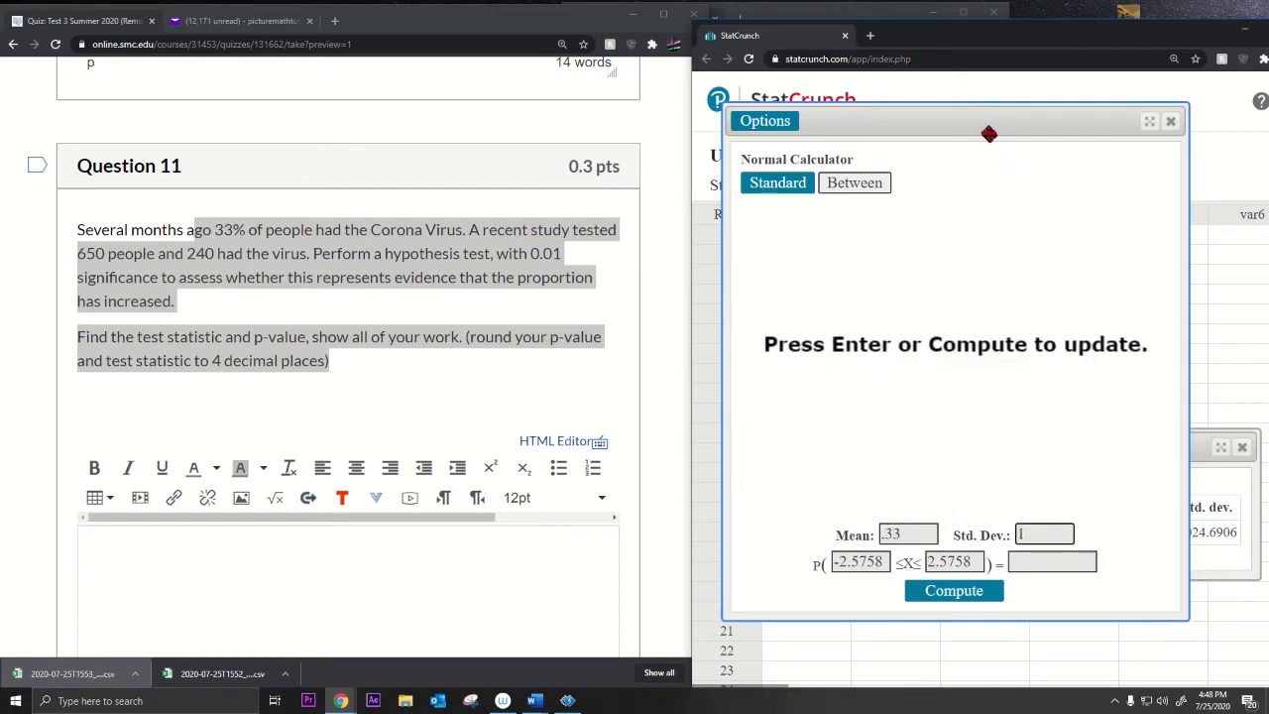
left_click_drag(989, 132, 1003, 136)
Step: Compute the standard error in Desmos and paste 0.01844326018 as the standard deviation
left_click(885, 13)
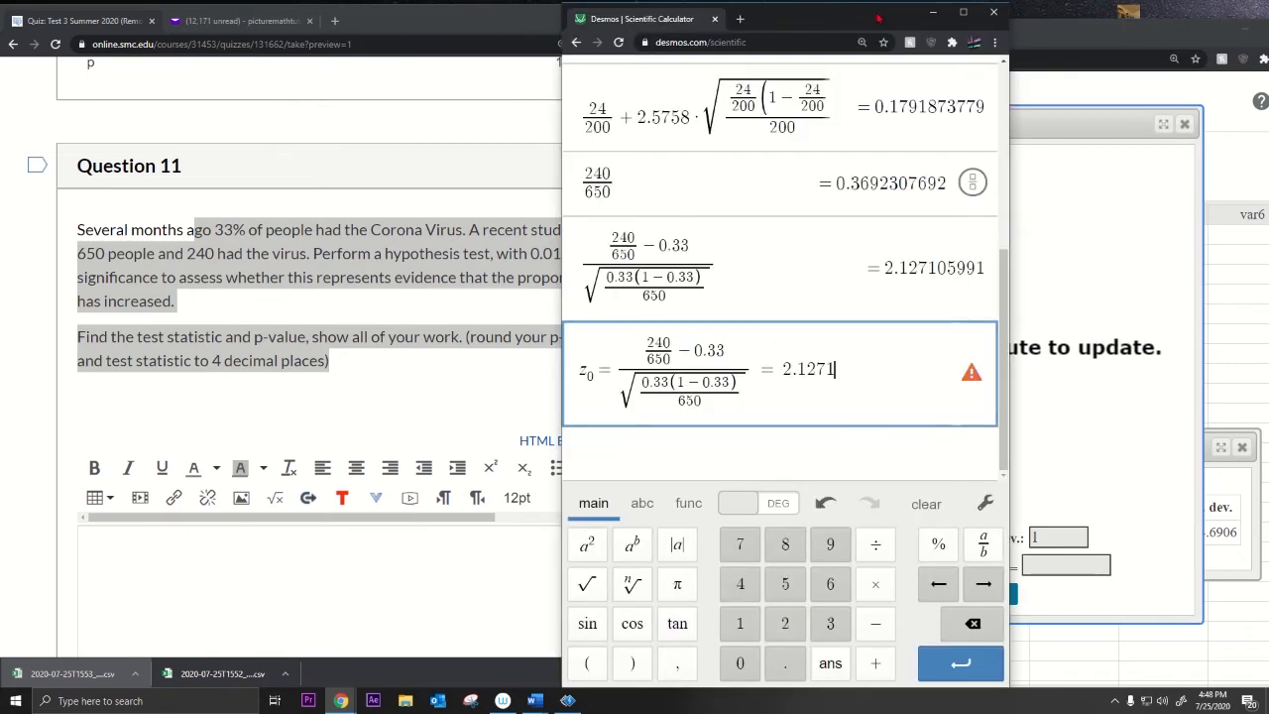
left_click_drag(833, 19, 695, 21)
left_click_drag(609, 399, 486, 387)
left_click(634, 461)
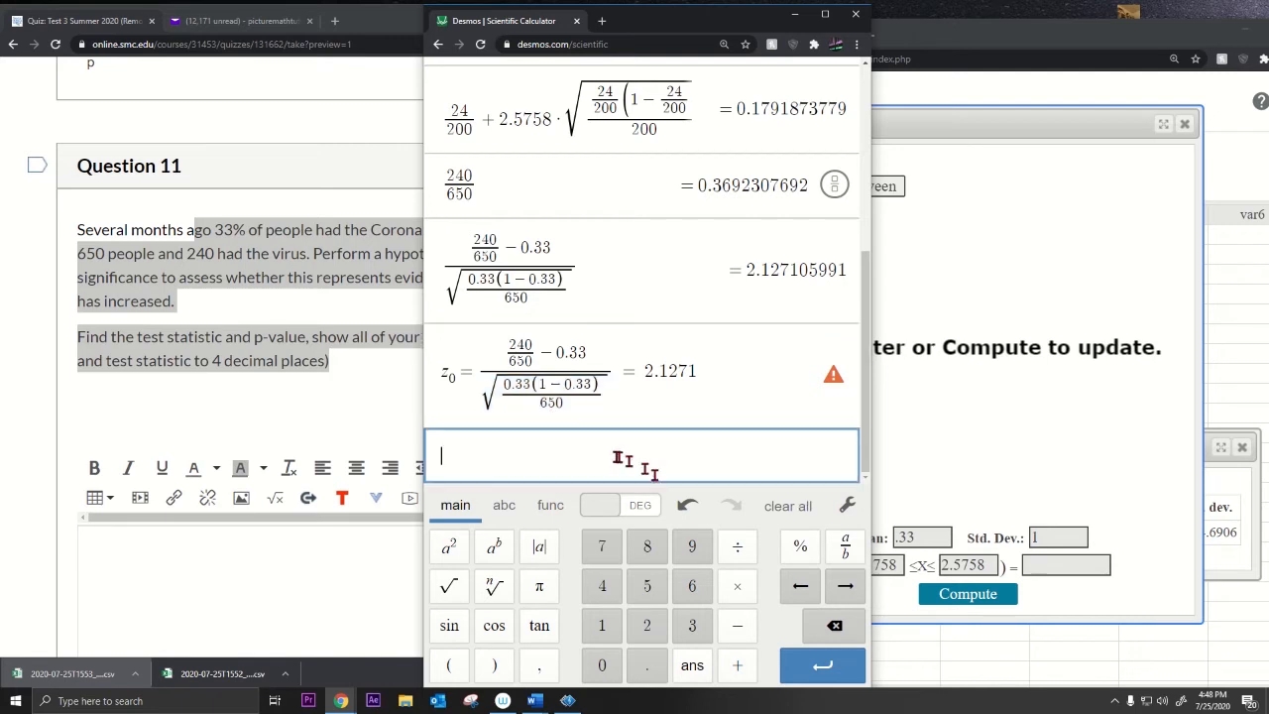
key("ctrl+v")
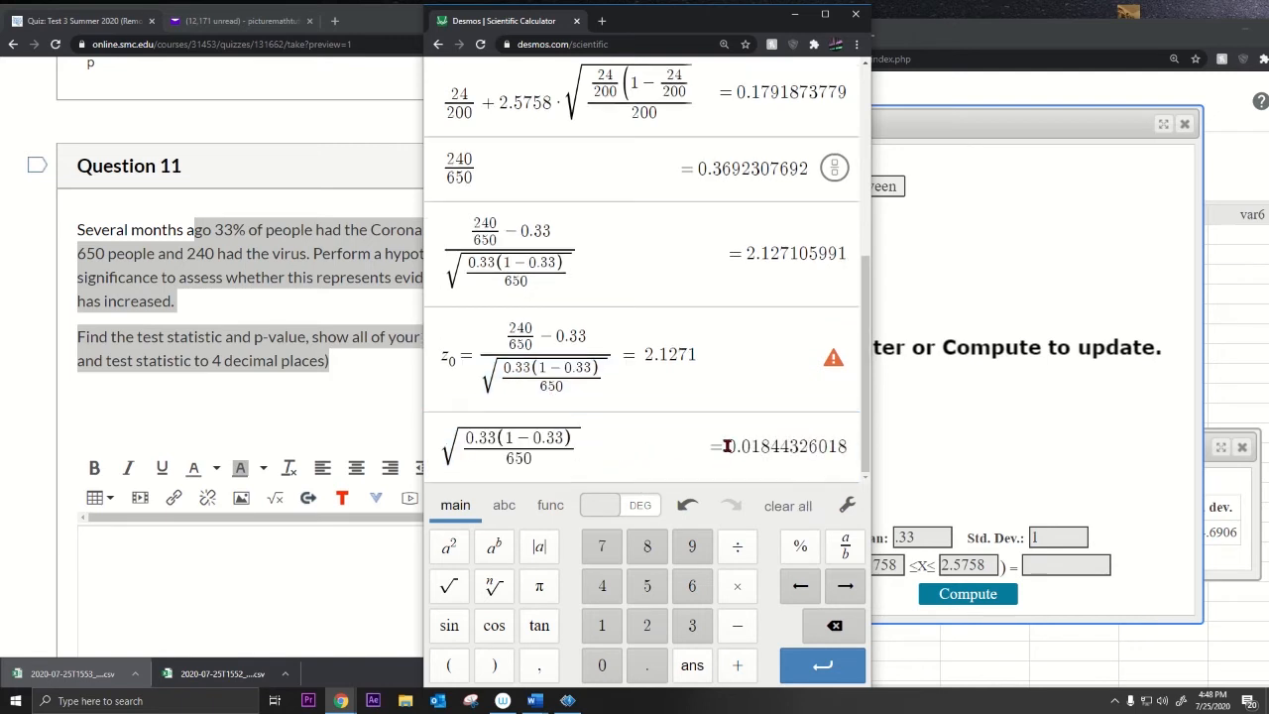
left_click_drag(725, 447, 855, 454)
key("ctrl+c")
double_click(1049, 536)
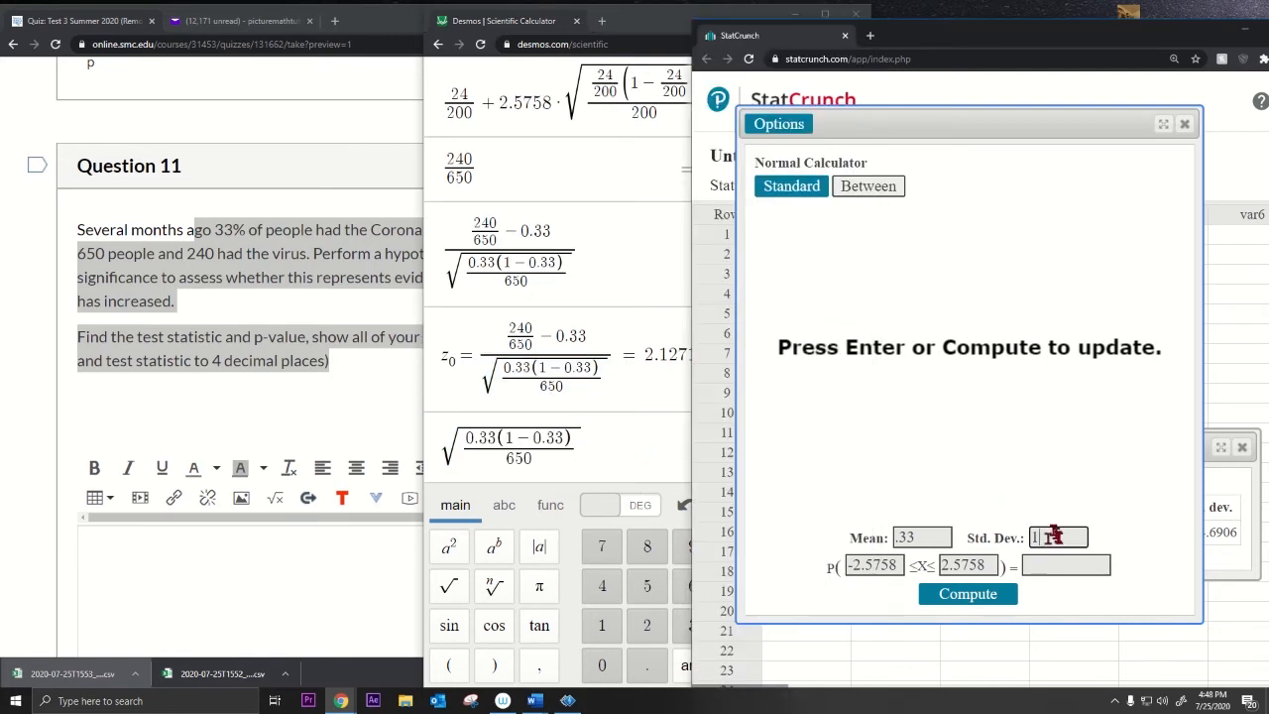
key("ctrl+v")
key("Home")
Step: Compute the one-sided P(X ≥ 2.127105991) with the test statistic pasted from Desmos
left_click(804, 188)
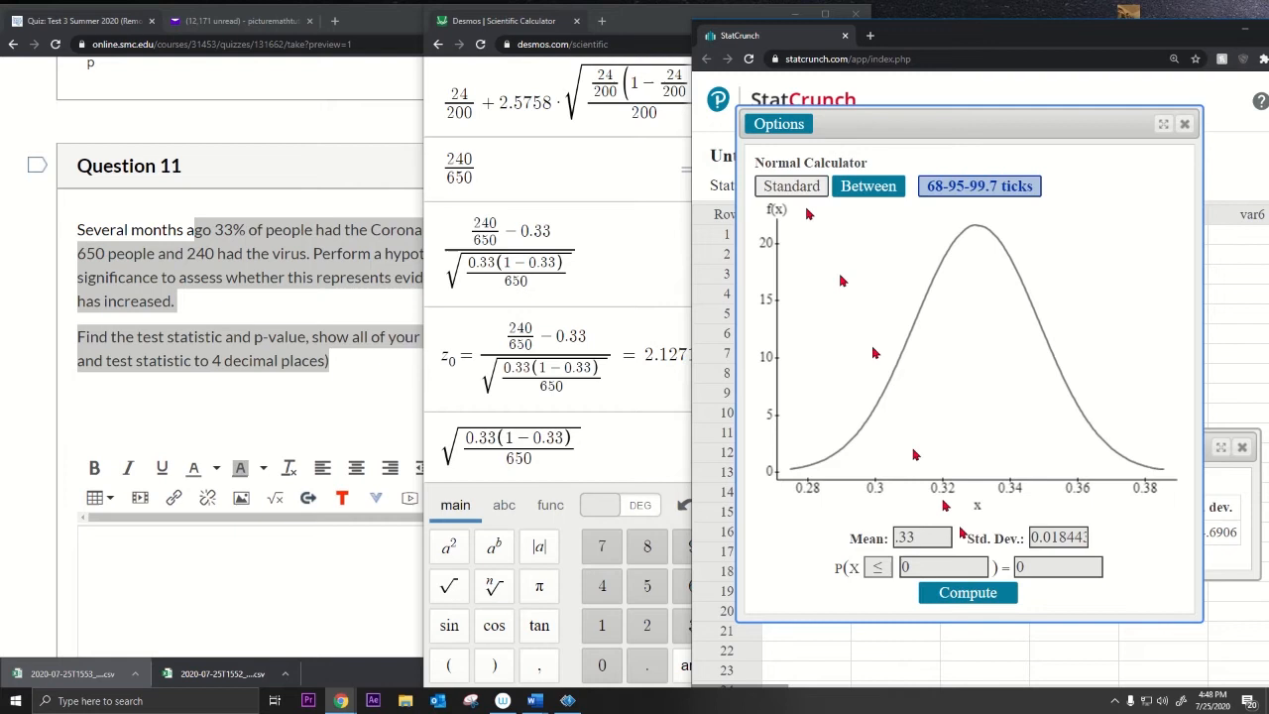
left_click(878, 567)
left_click(883, 603)
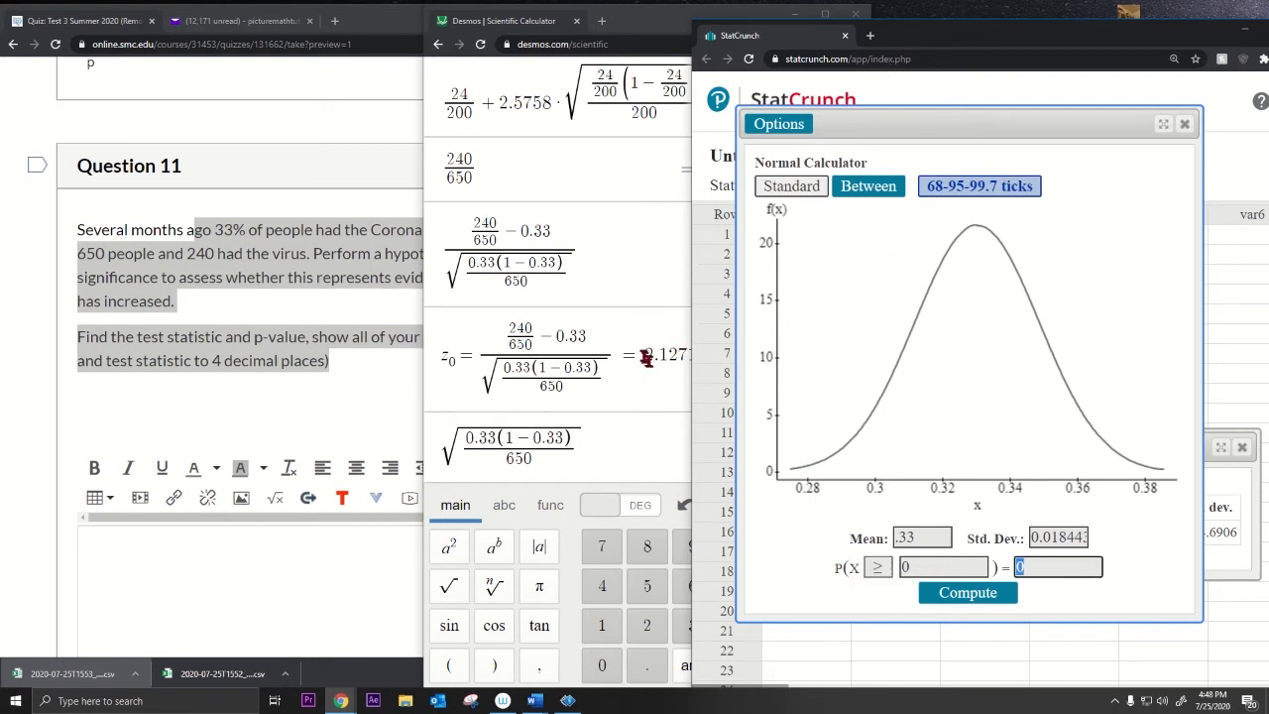
left_click_drag(645, 357, 699, 355)
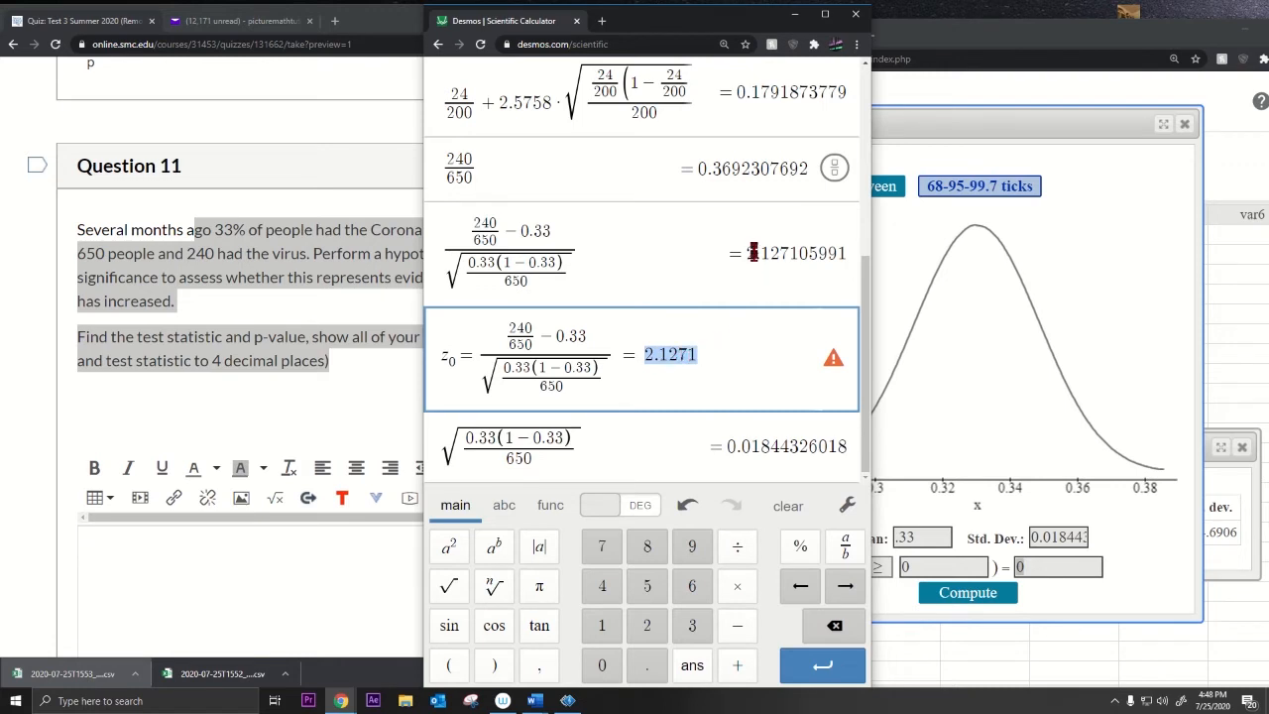
left_click_drag(746, 254, 855, 261)
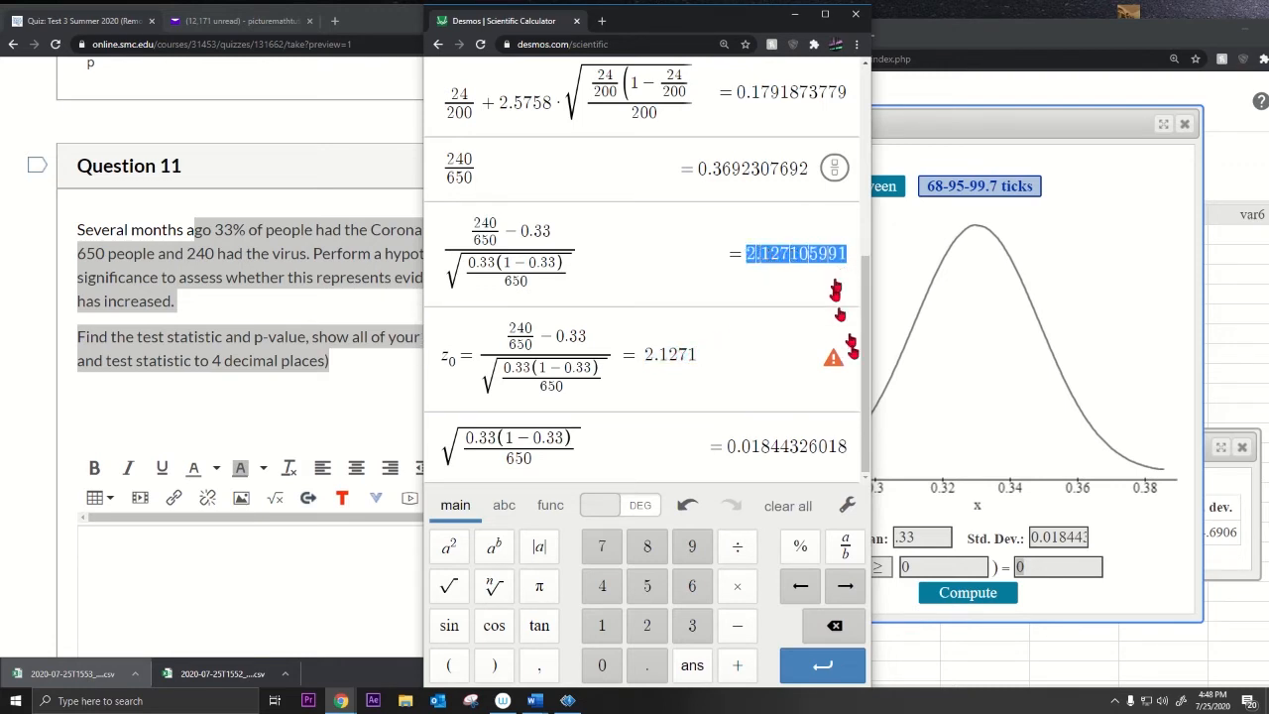
left_click(937, 565)
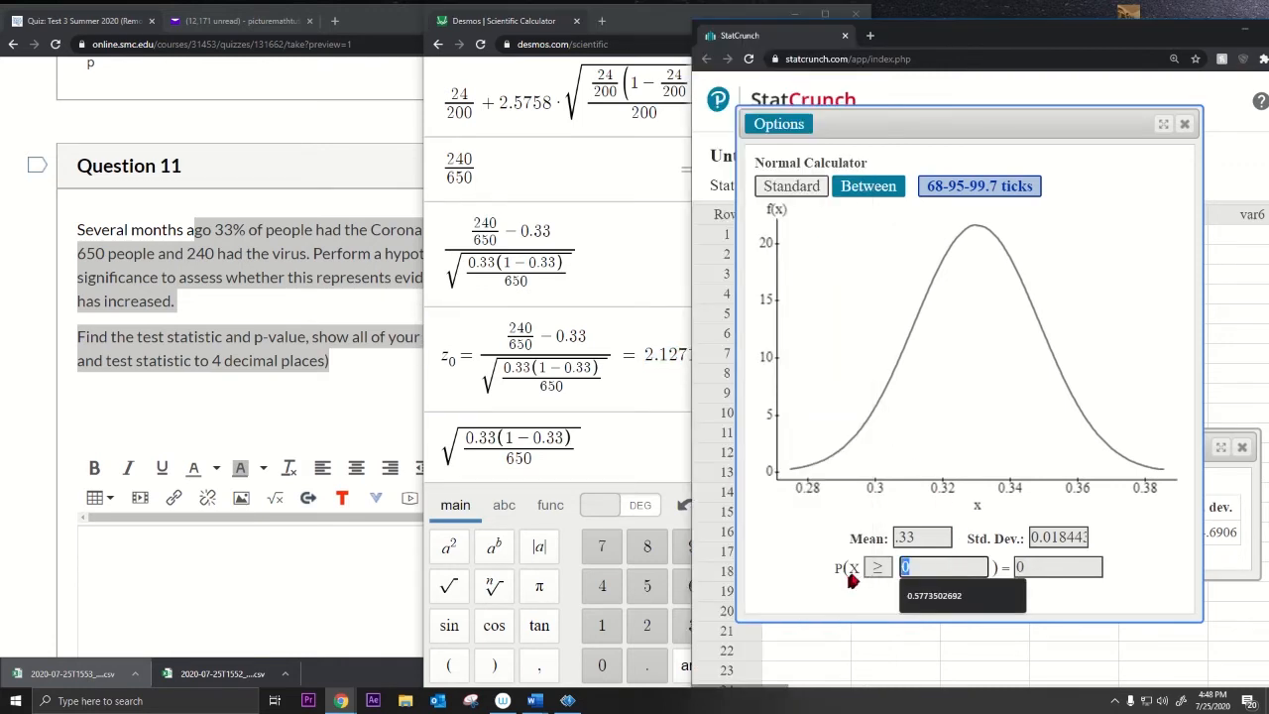
key("ctrl+v")
left_click(977, 595)
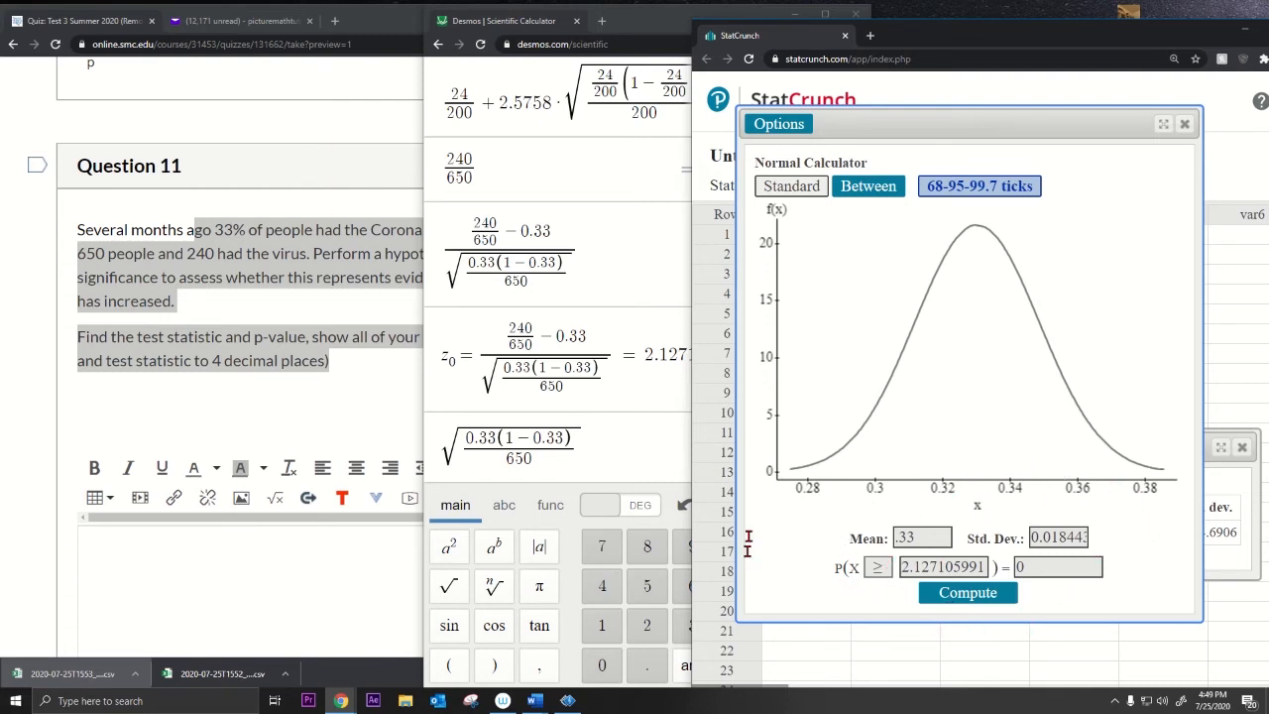
Step: Recheck the .33 mean and the z0 value, then clear the x box
mouse_move(927, 34)
left_mouse_down()
mouse_move(1059, 18)
mouse_move(919, 26)
left_mouse_up()
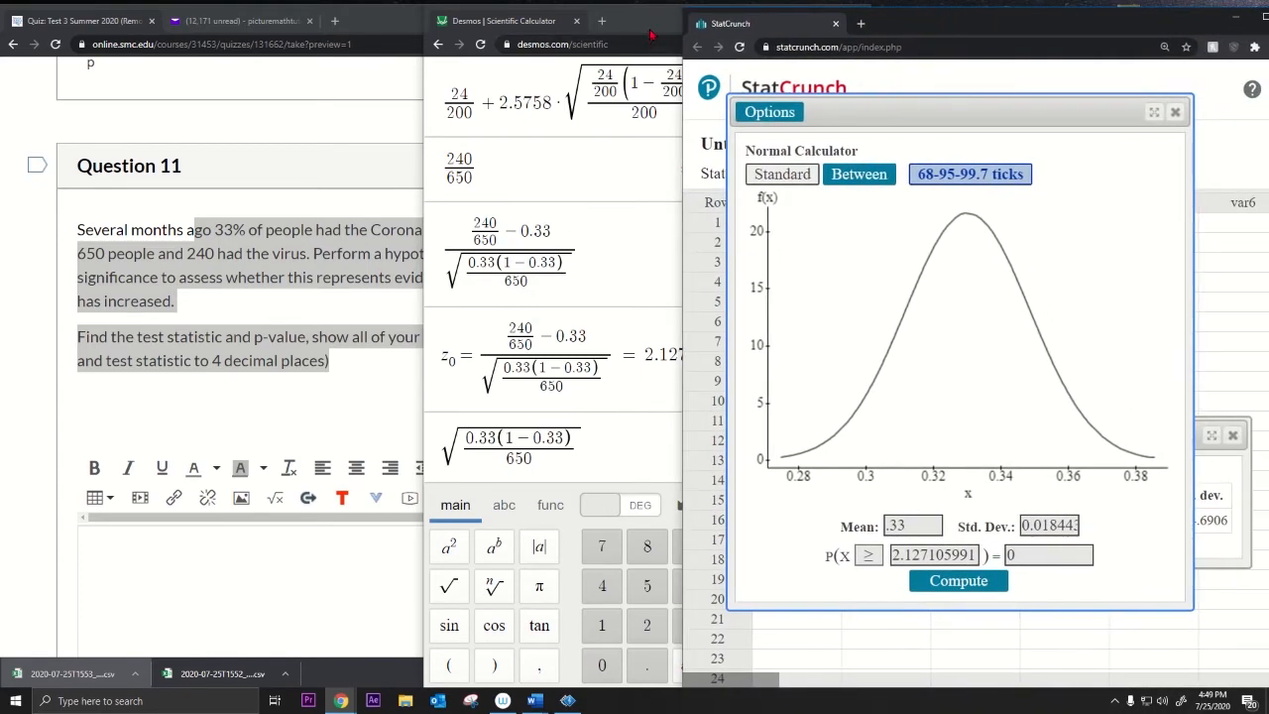
left_click_drag(651, 35, 621, 43)
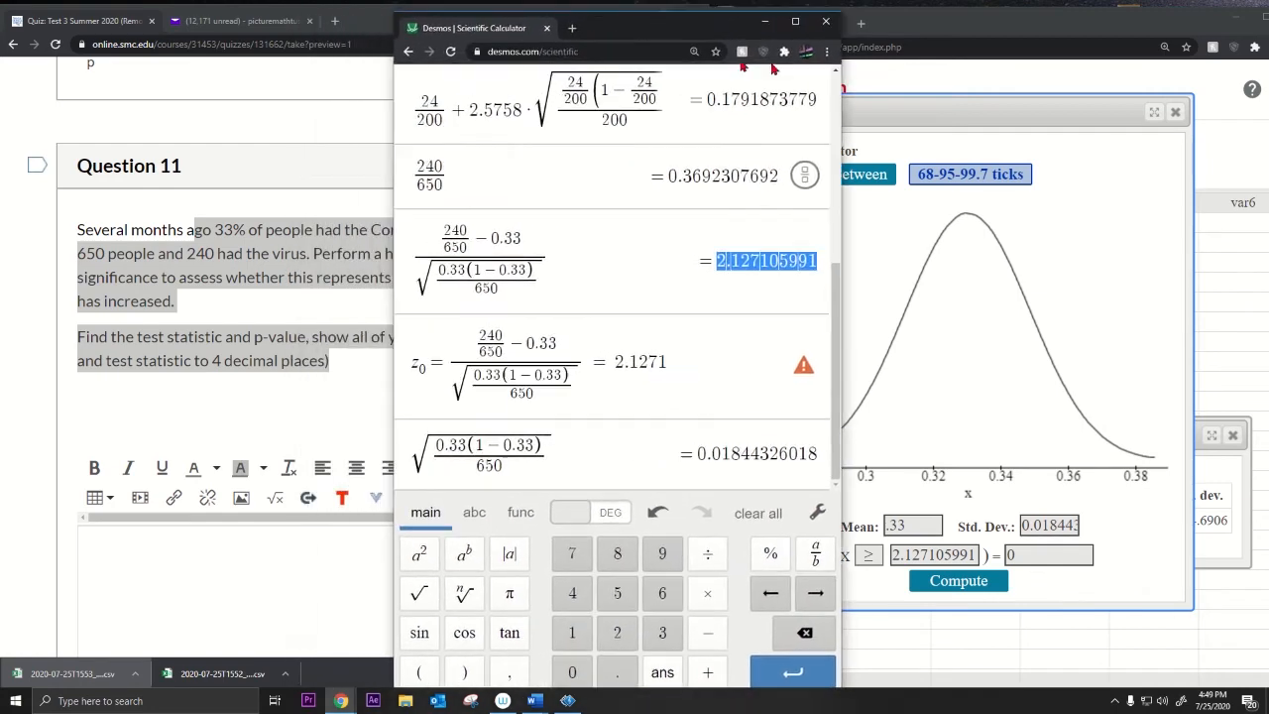
left_click(1118, 210)
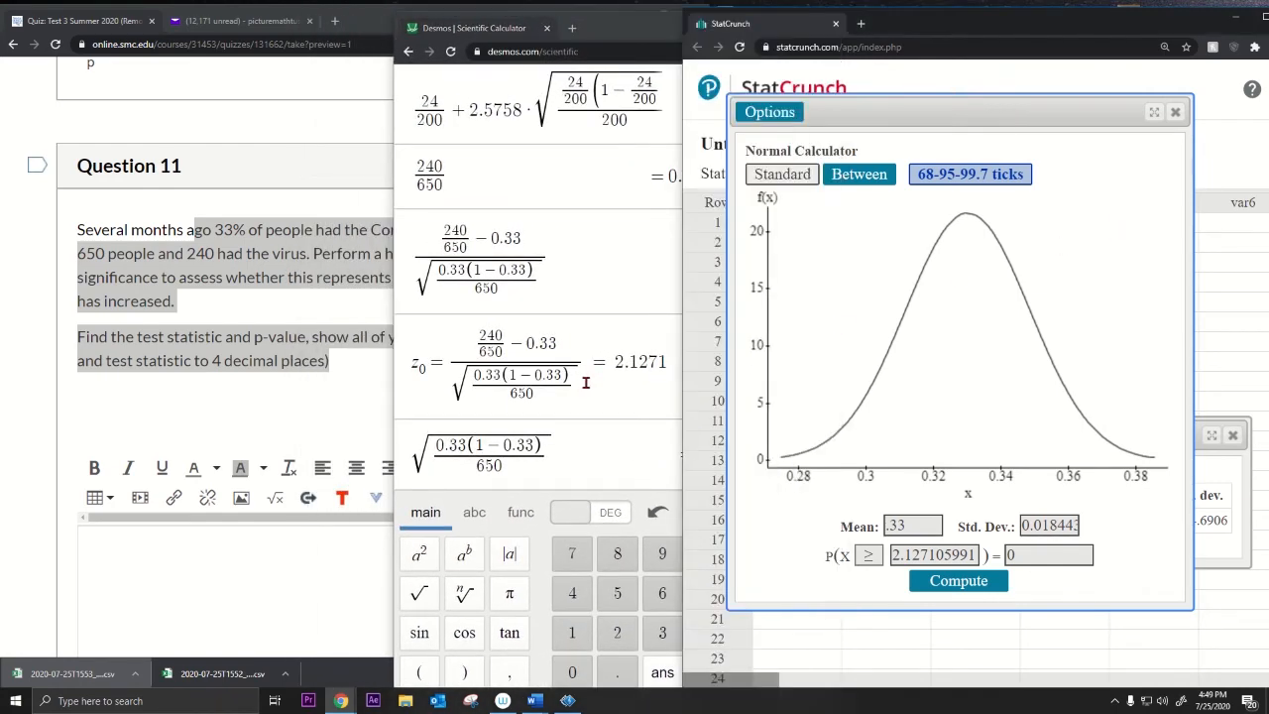
left_click(918, 527)
left_click(616, 362)
left_click_drag(616, 362, 685, 346)
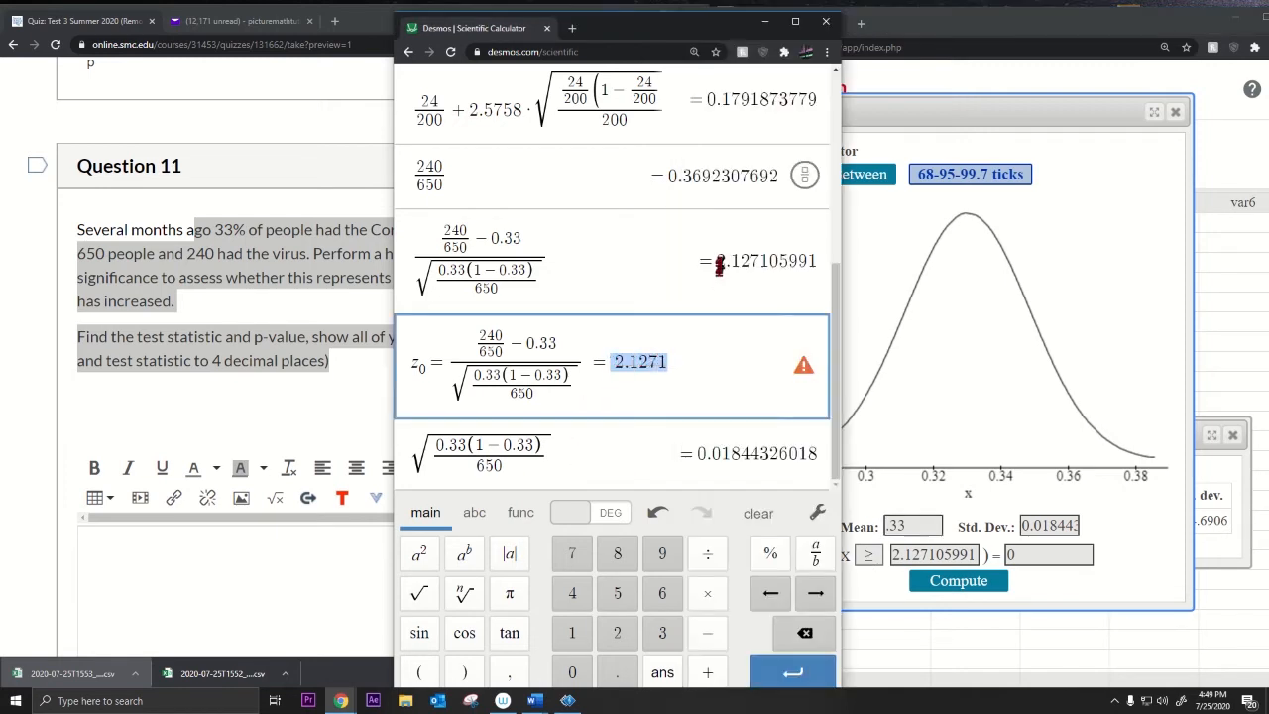
left_click_drag(718, 260, 844, 342)
left_click(930, 561)
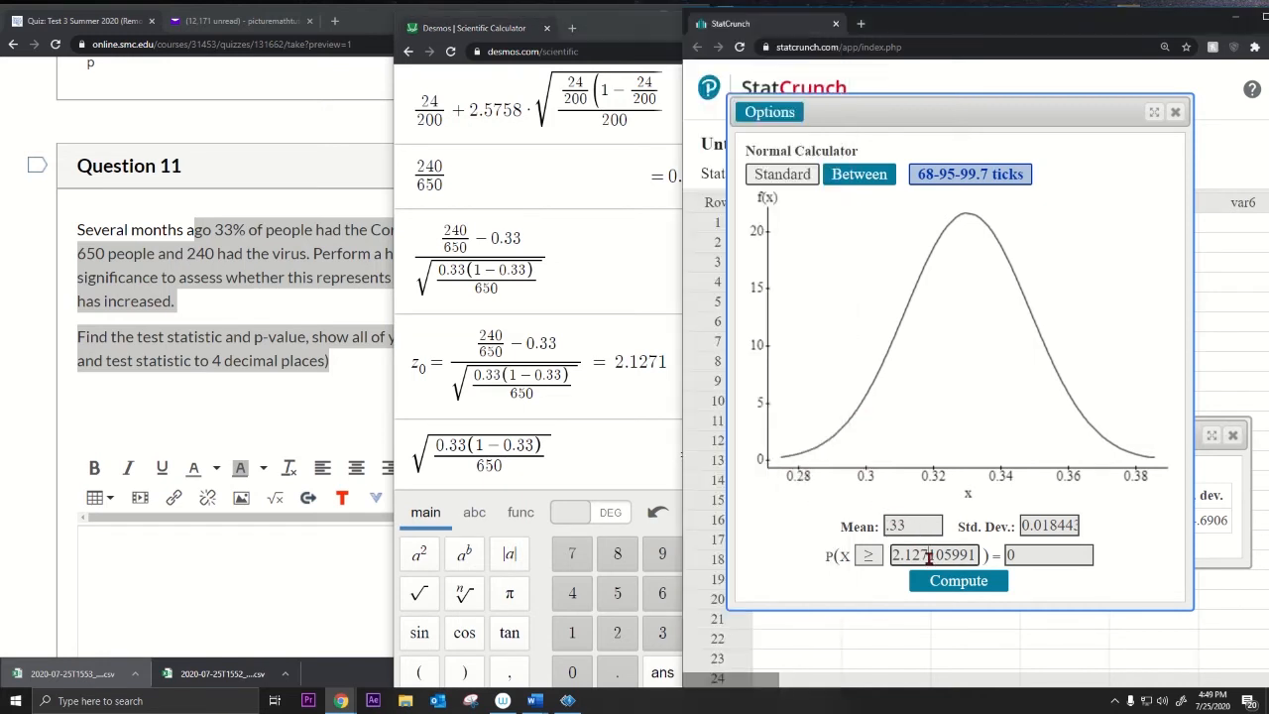
double_click(960, 555)
key("BackSpace")
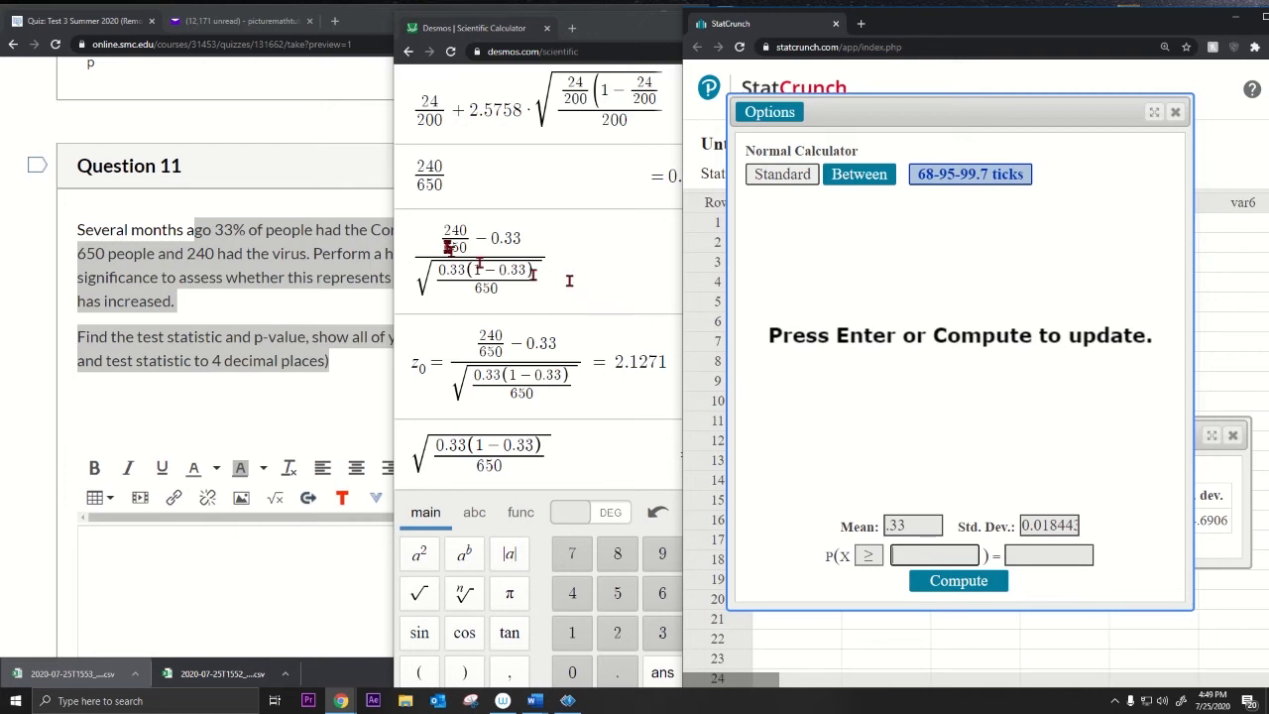
Step: Try the fraction 240/650 as the x value, dismiss the error and clear it
left_click_drag(442, 184, 417, 172)
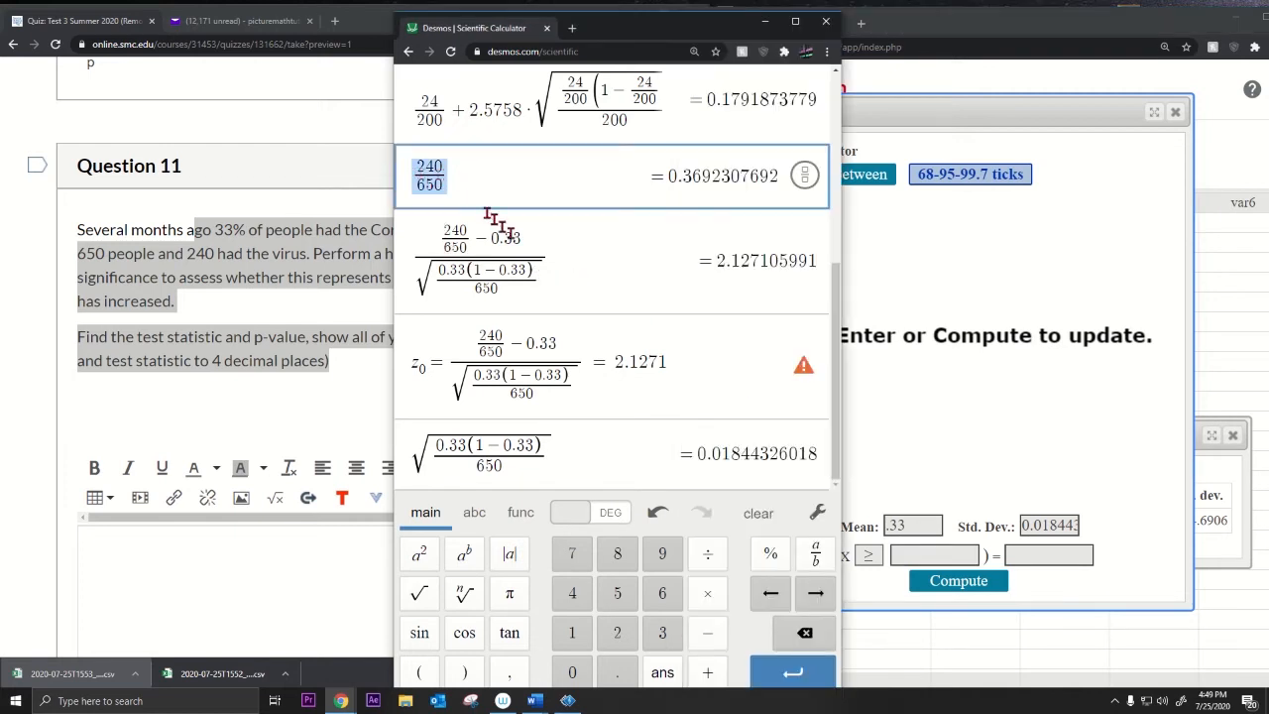
right_click(904, 550)
left_click(937, 595)
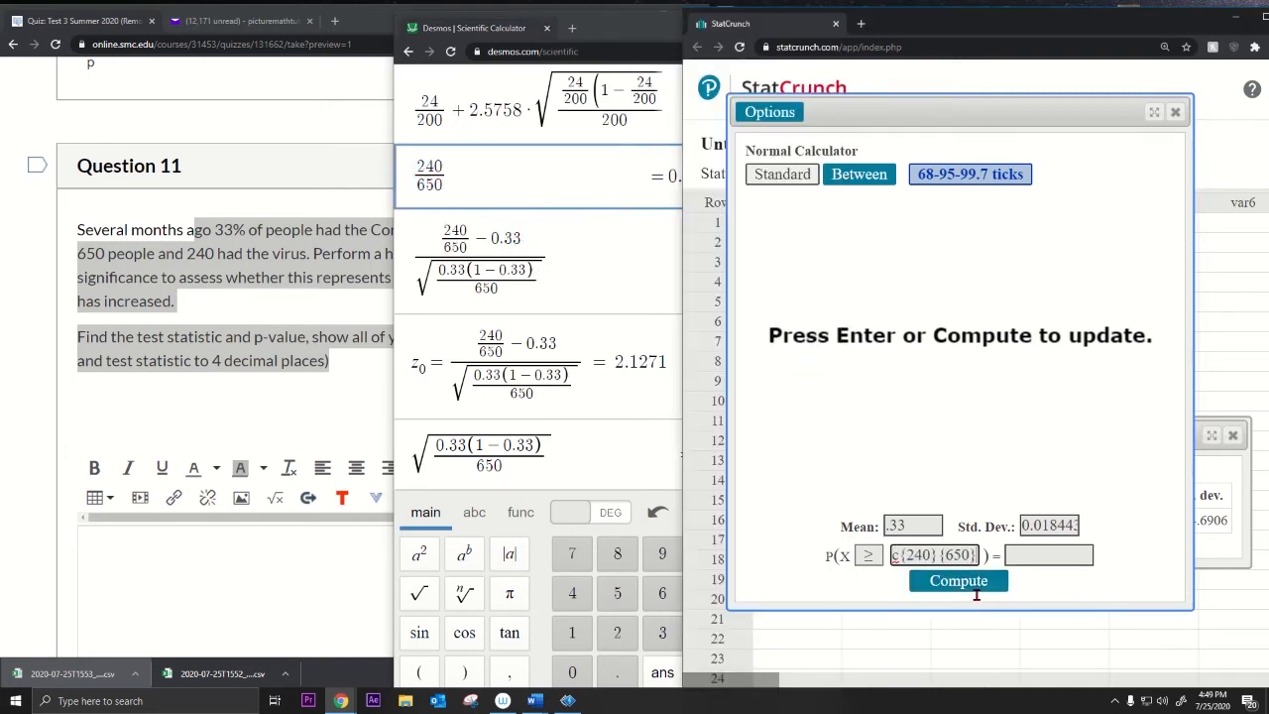
left_click(952, 581)
left_click(996, 404)
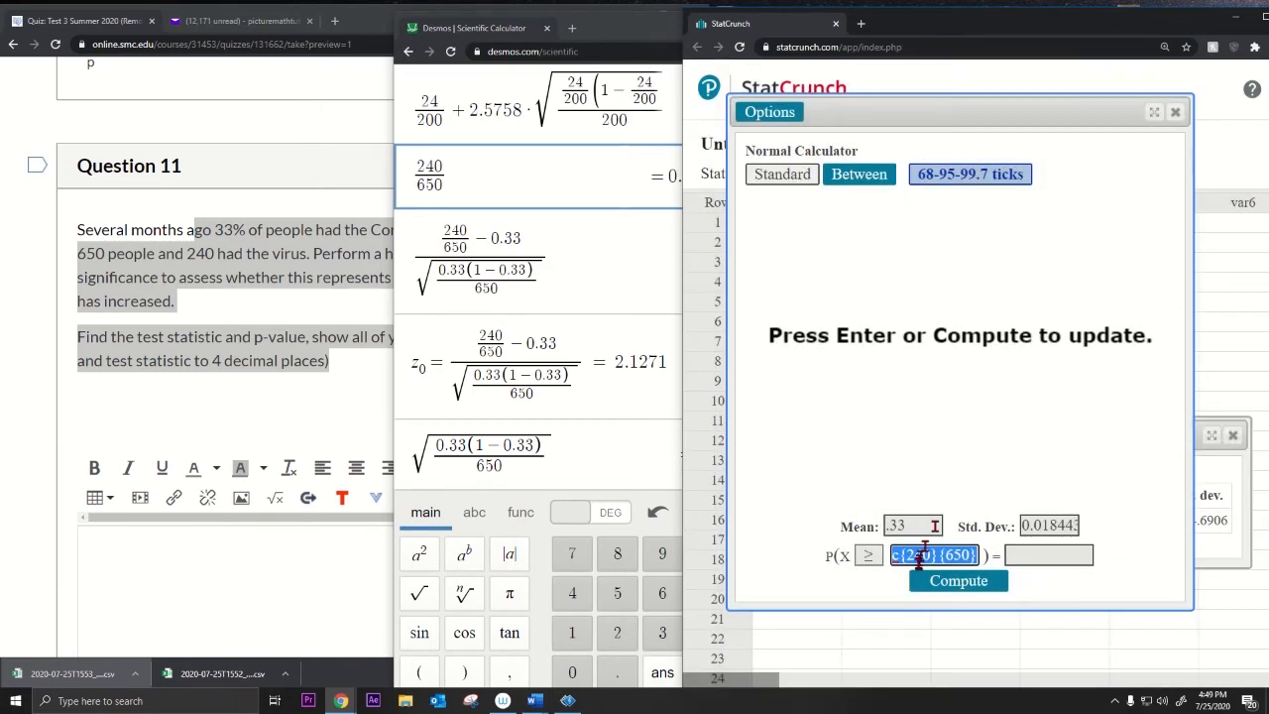
key("BackSpace")
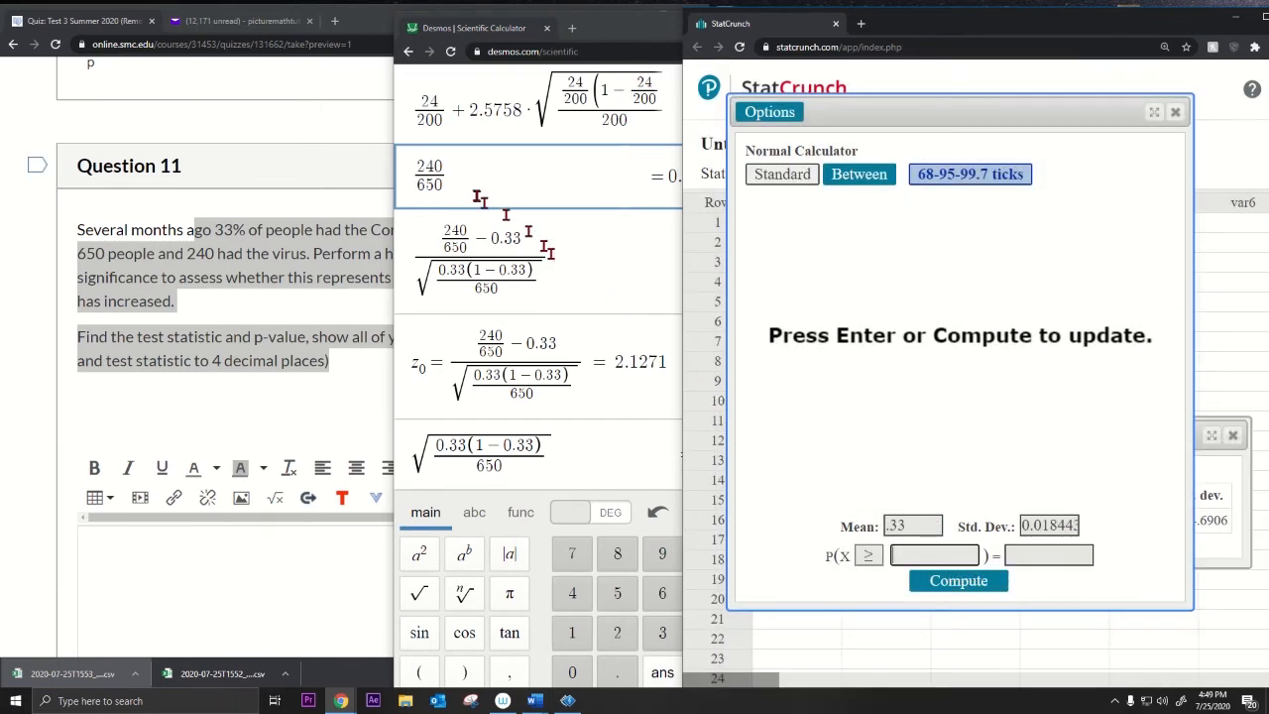
Step: Compute P(X ≥ 0.369230769) using the sample proportion copied from Desmos
left_click(564, 167)
left_click_drag(666, 176, 777, 177)
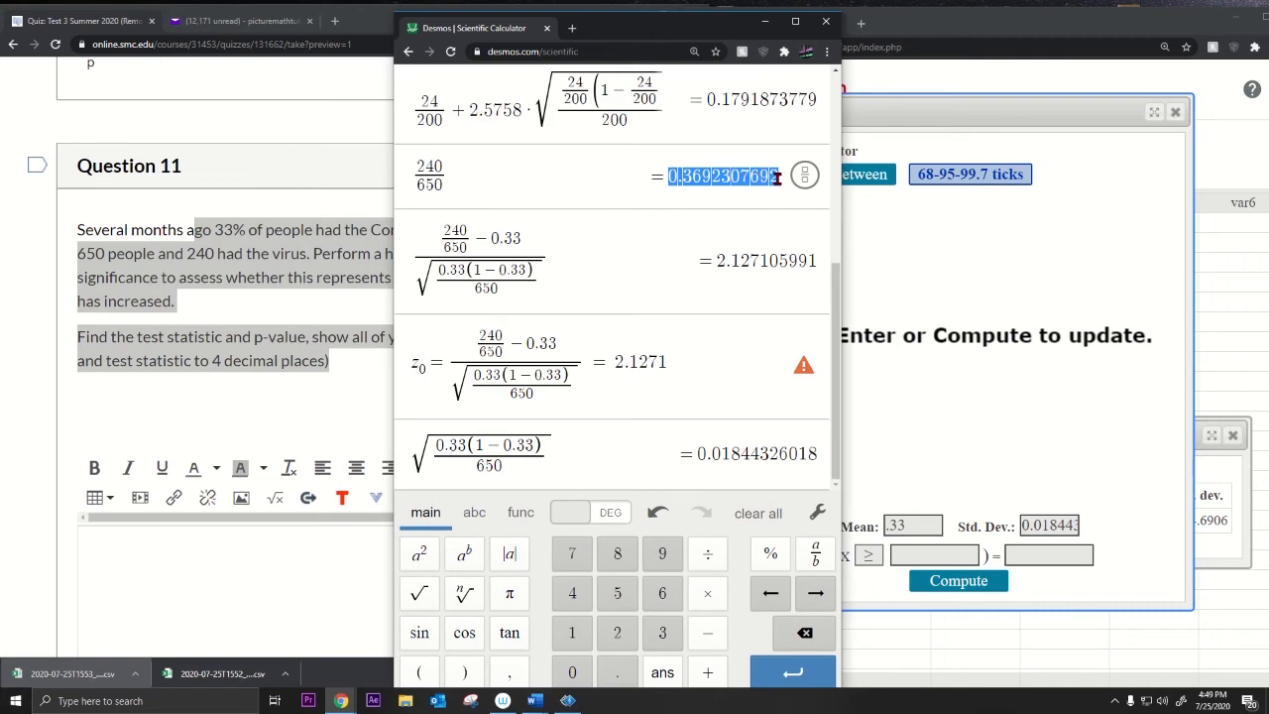
key("ctrl+c")
left_click(932, 555)
key("ctrl+v")
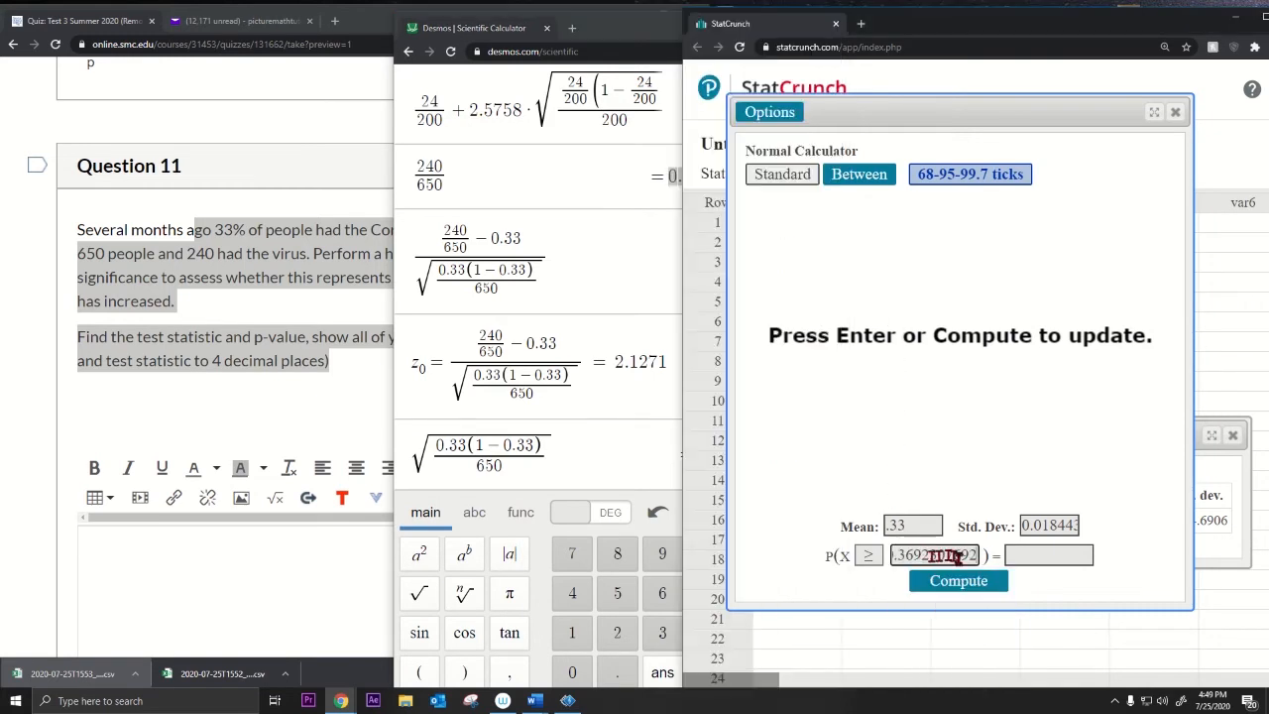
left_click(958, 582)
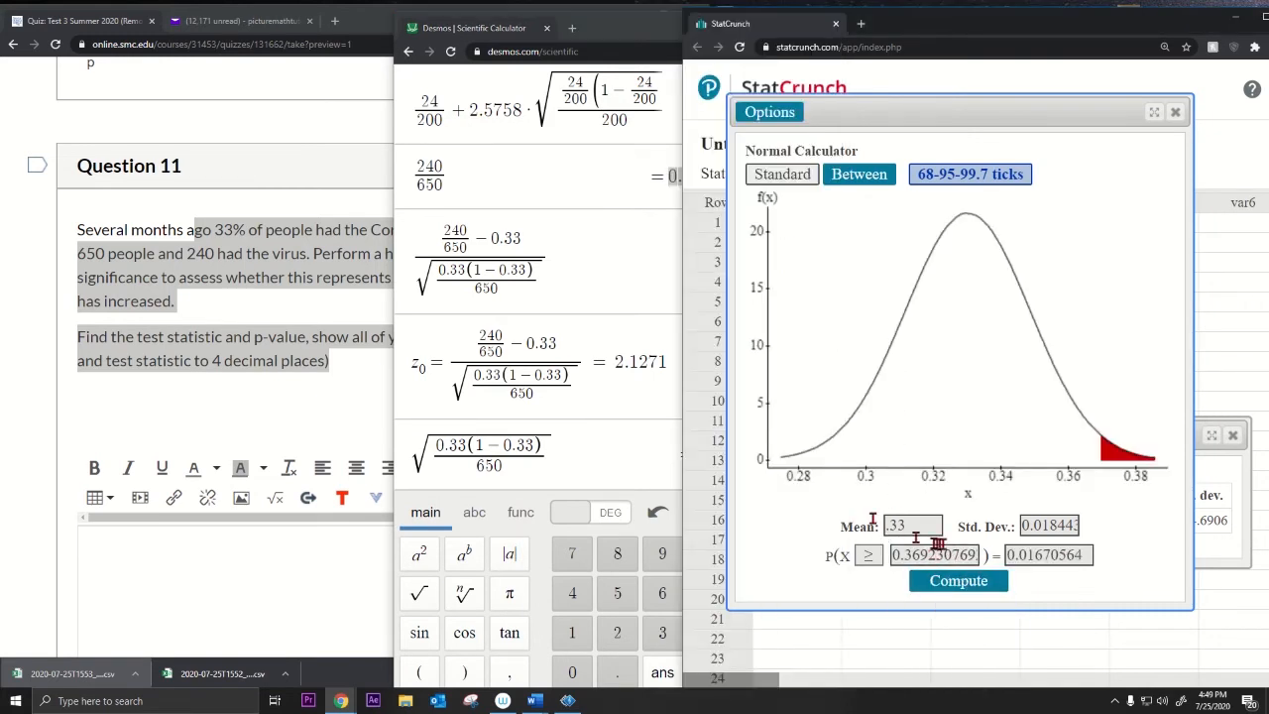
Step: Paste the probability 0.01670564 into the Question 11 answer box
left_click_drag(1083, 556, 1016, 560)
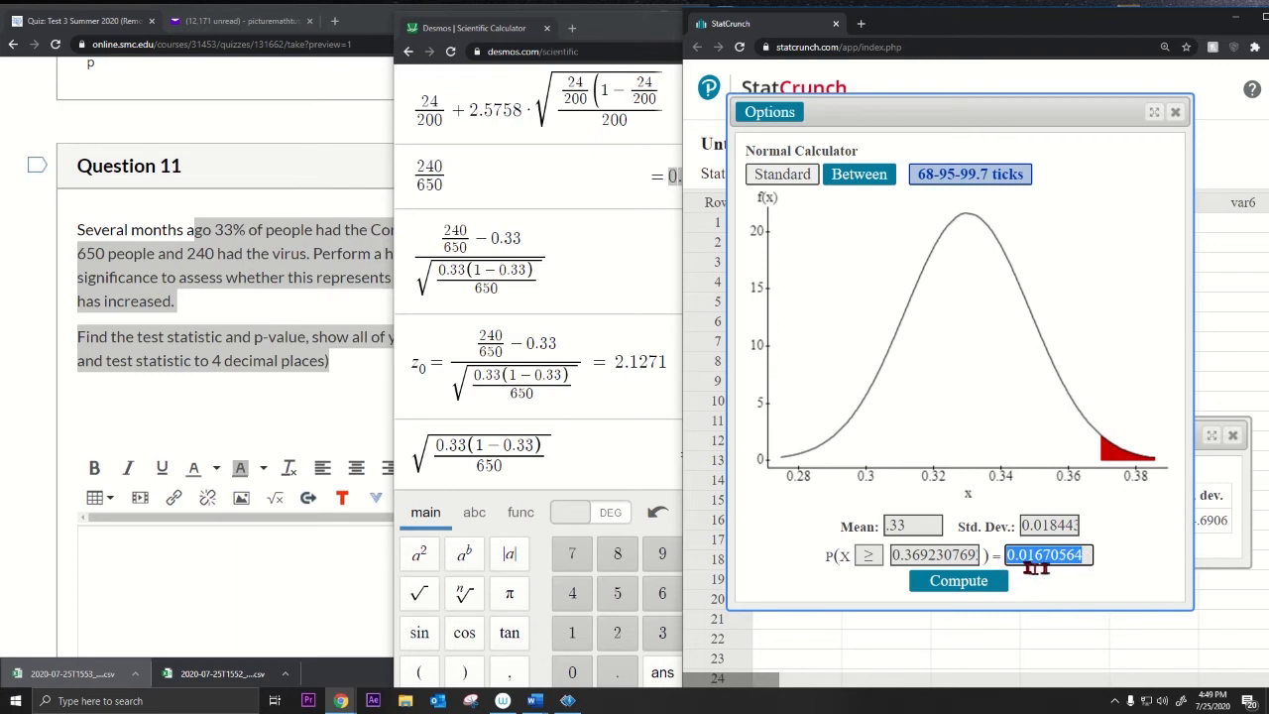
left_click_drag(1084, 554, 978, 555)
key("ctrl+c")
left_click(249, 531)
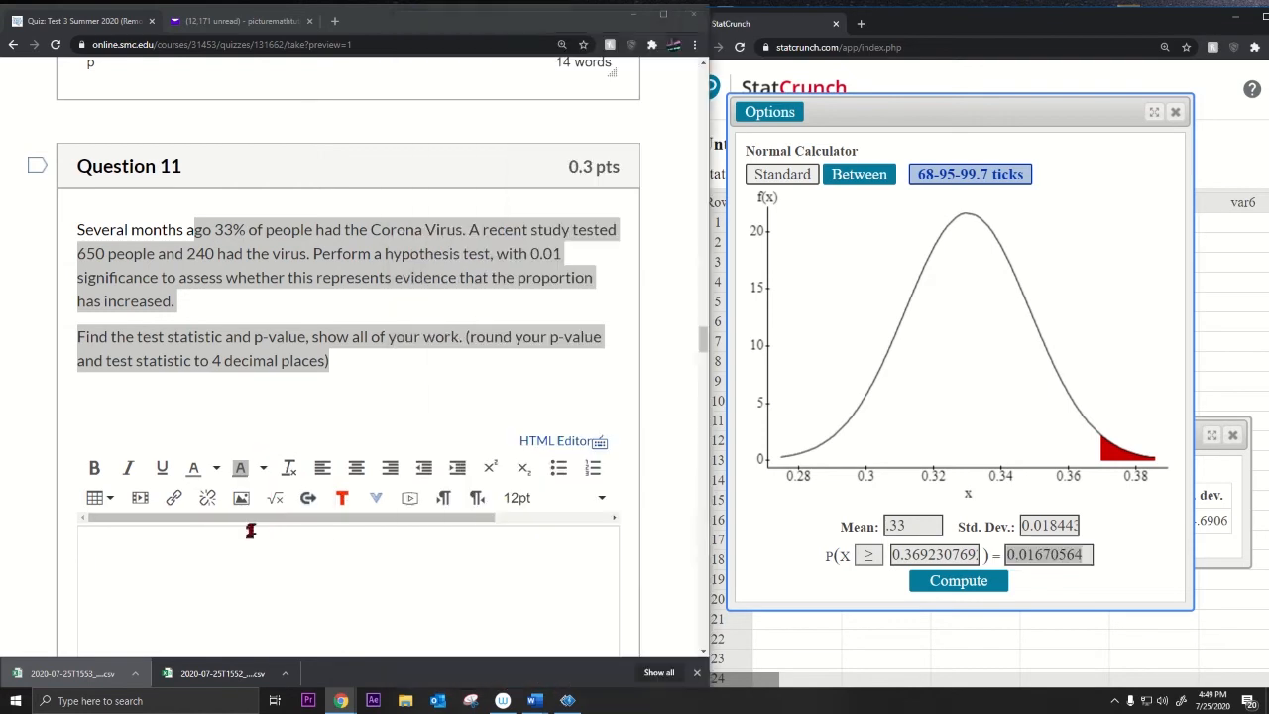
key("ctrl+v")
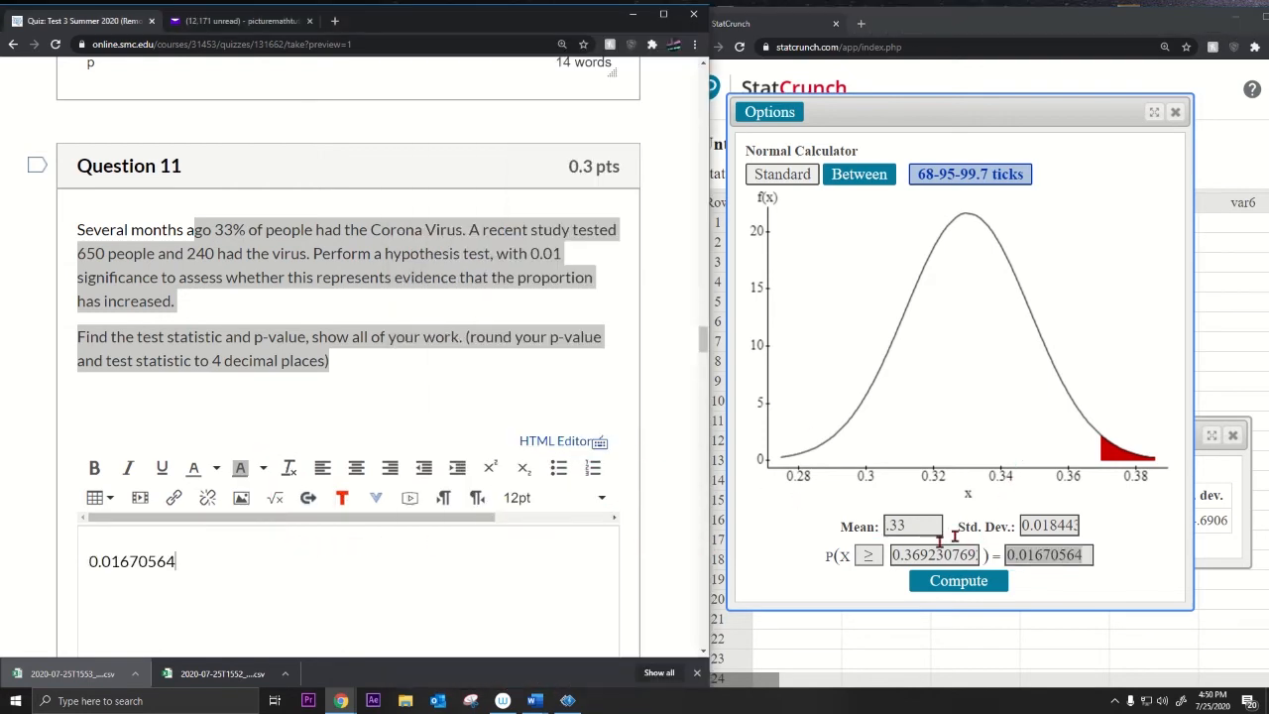
left_click_drag(918, 526, 885, 527)
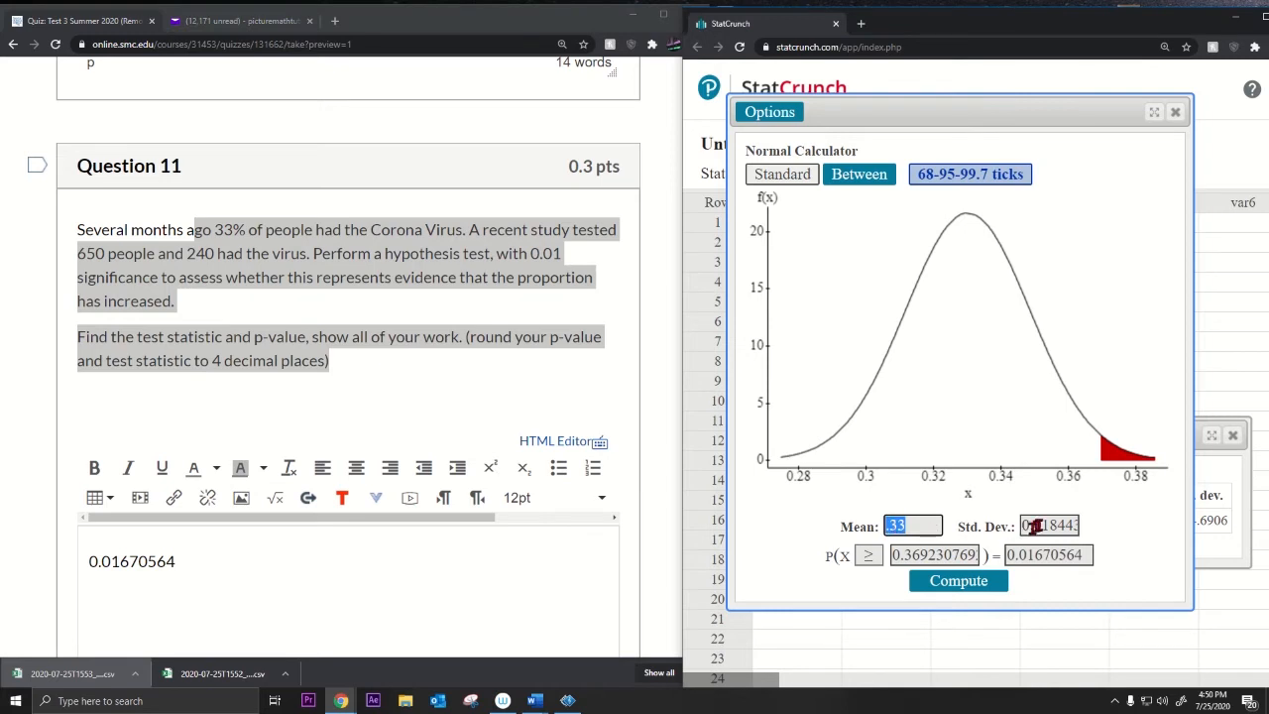
left_click_drag(1033, 526, 1074, 527)
left_click(919, 526)
Step: Switch to the standard normal with mean 0 and standard deviation 1, and clear the cutoff
type("0")
double_click(1053, 525)
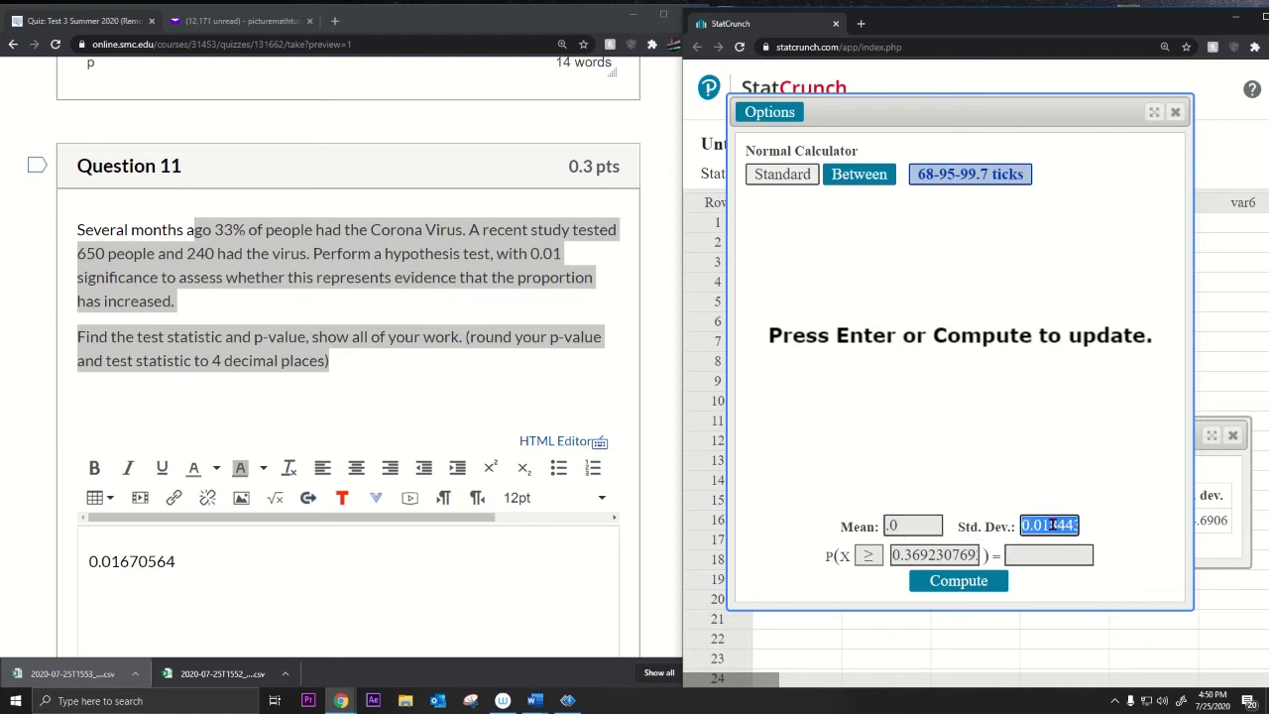
type("1")
key("shift+Tab")
left_click(575, 527)
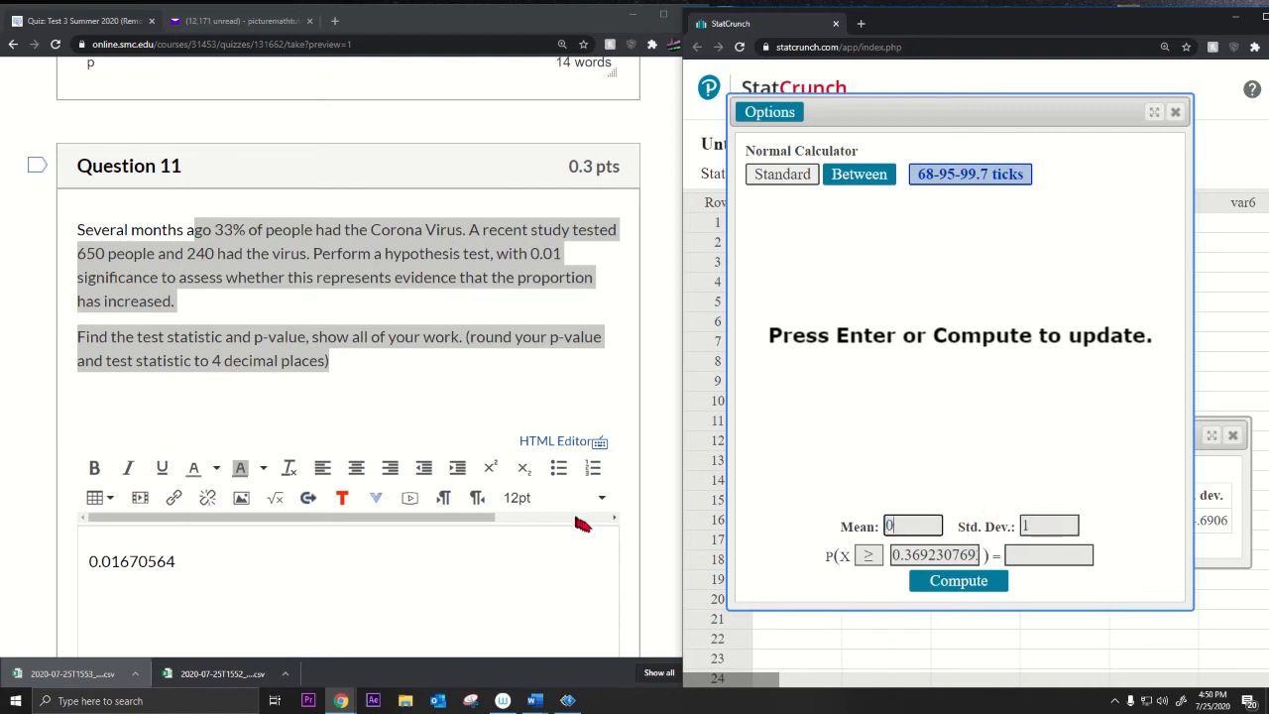
double_click(921, 556)
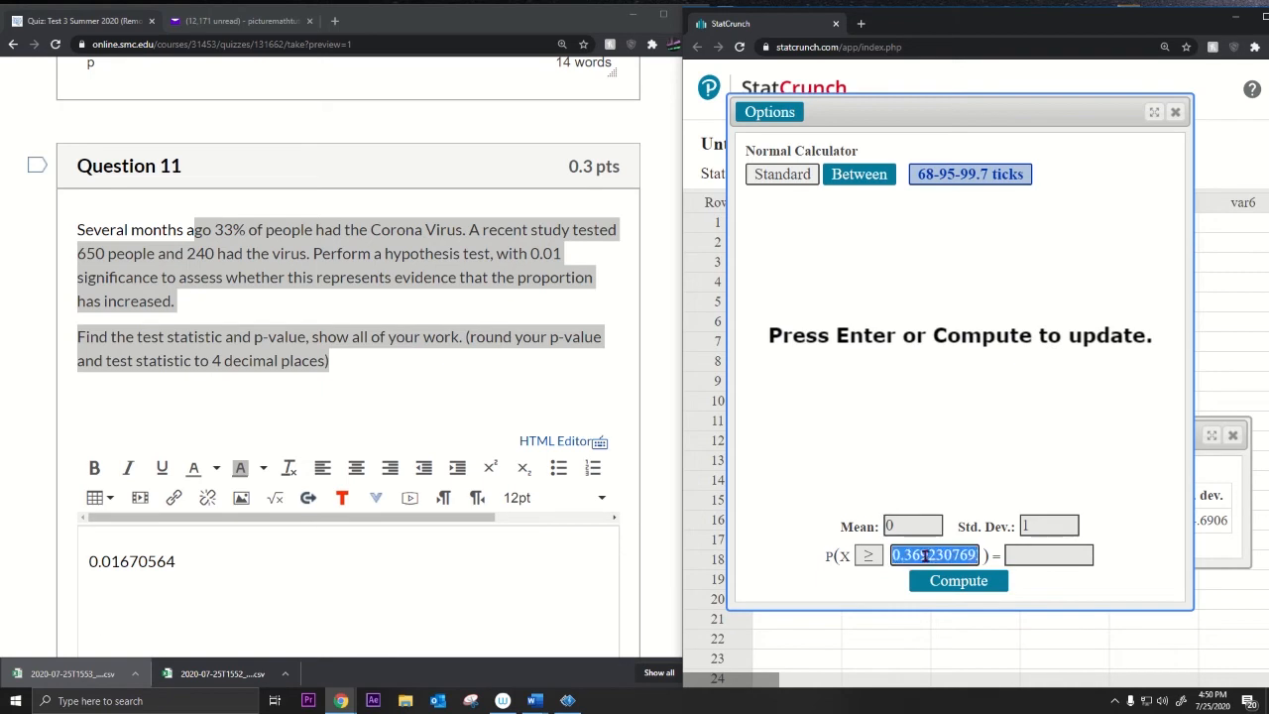
key("BackSpace")
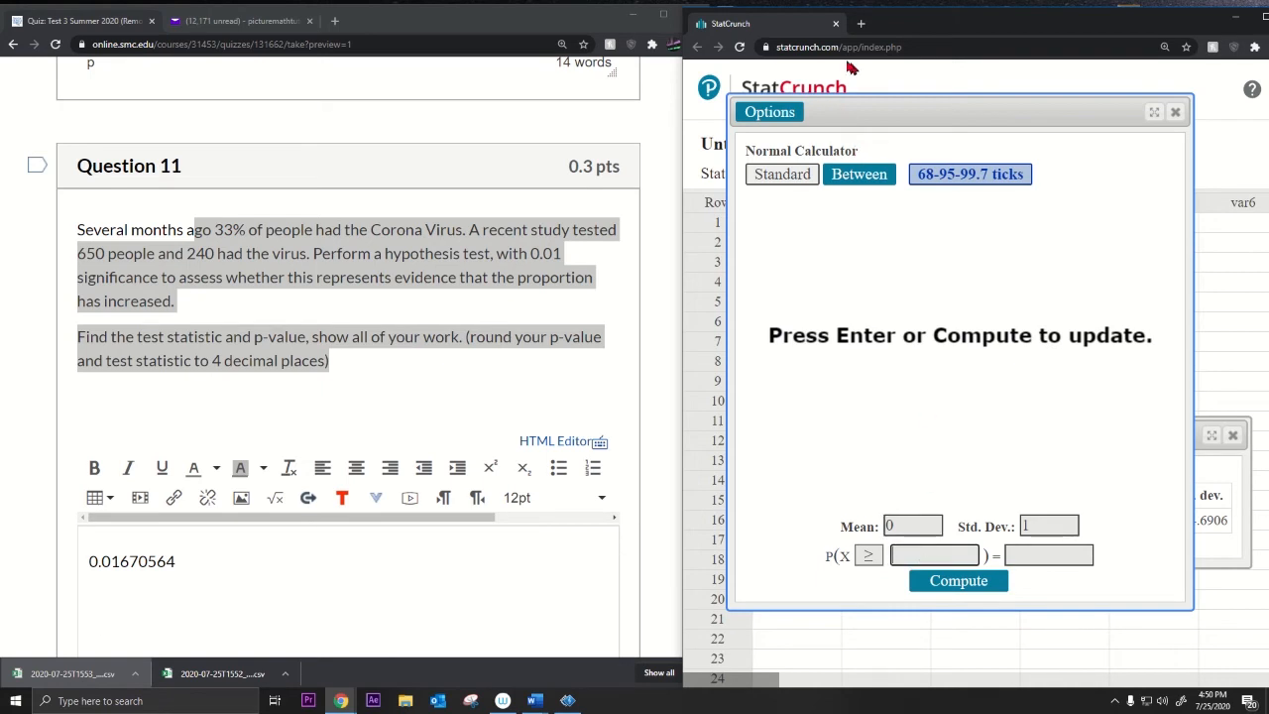
Step: Compute P(X ≥ 2.127105991) using the test statistic from Desmos
left_click_drag(882, 37, 951, 42)
left_click(713, 436)
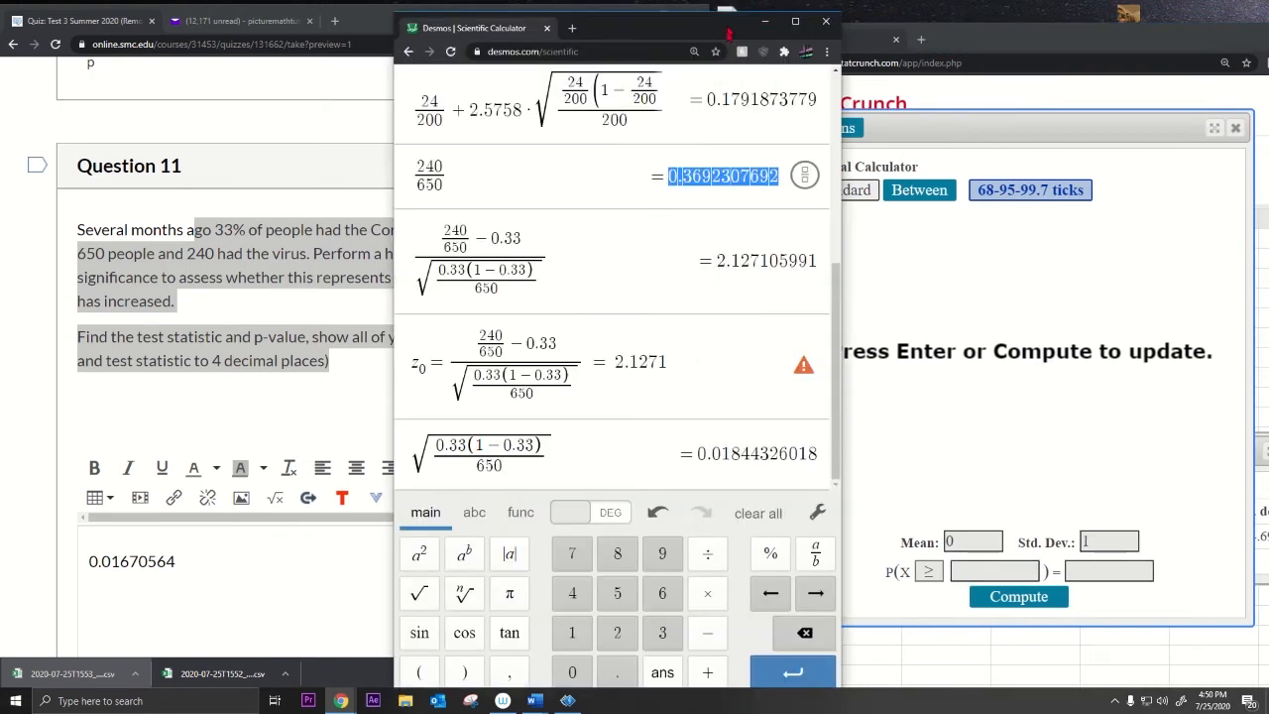
left_click_drag(716, 261, 818, 261)
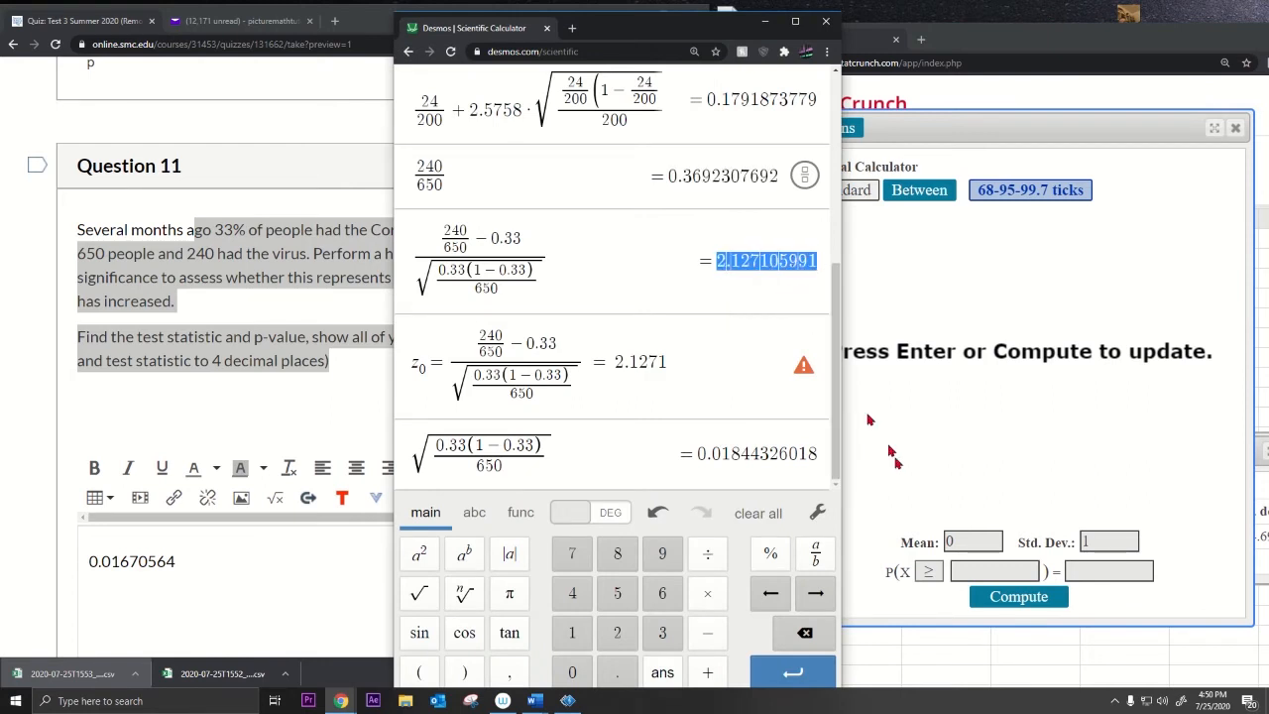
left_click(991, 571)
key("ctrl+v")
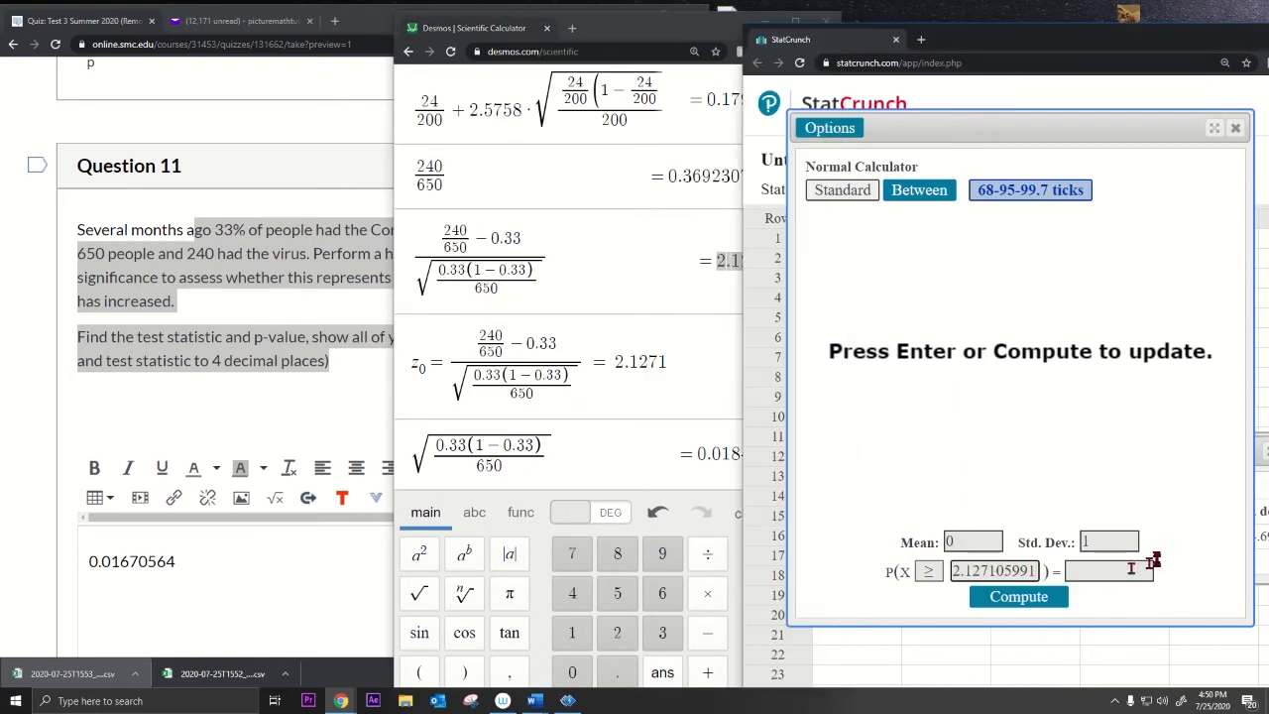
left_click(1032, 597)
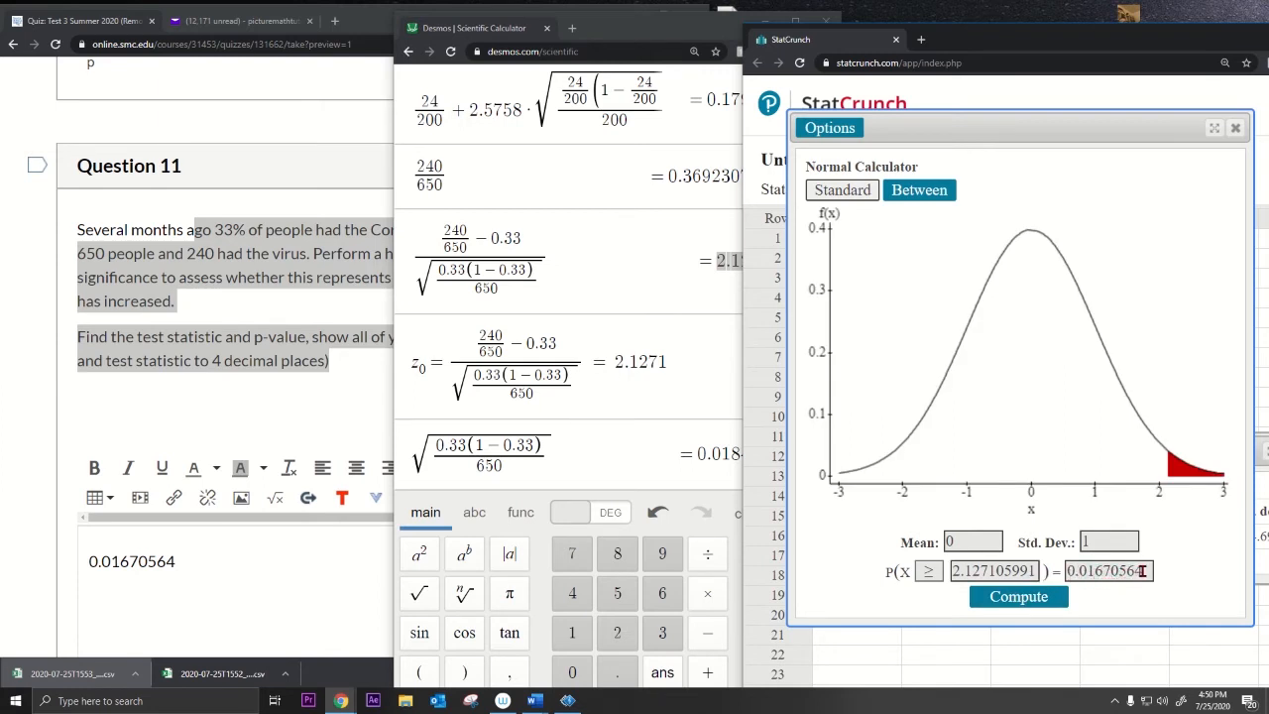
Step: Add the result 0.01670564 on a new line in the answer box
left_click_drag(1145, 571, 1076, 571)
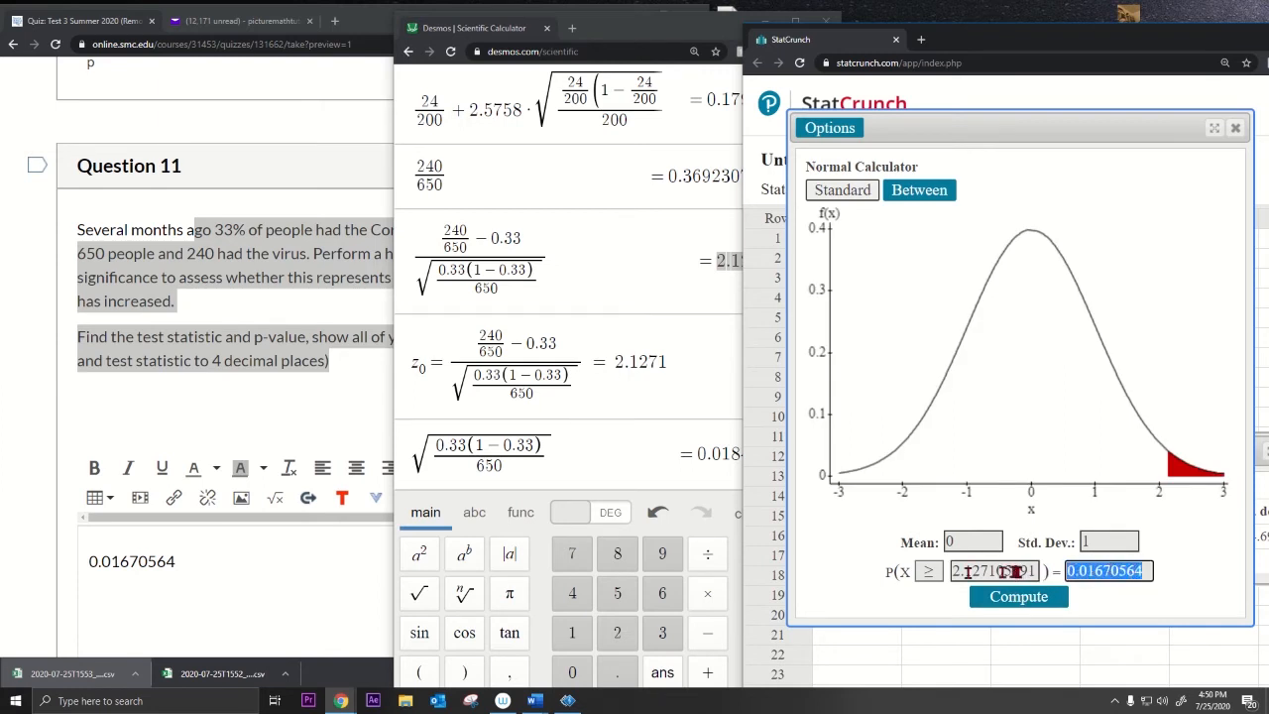
left_click(214, 558)
key("Return")
key("ctrl+v")
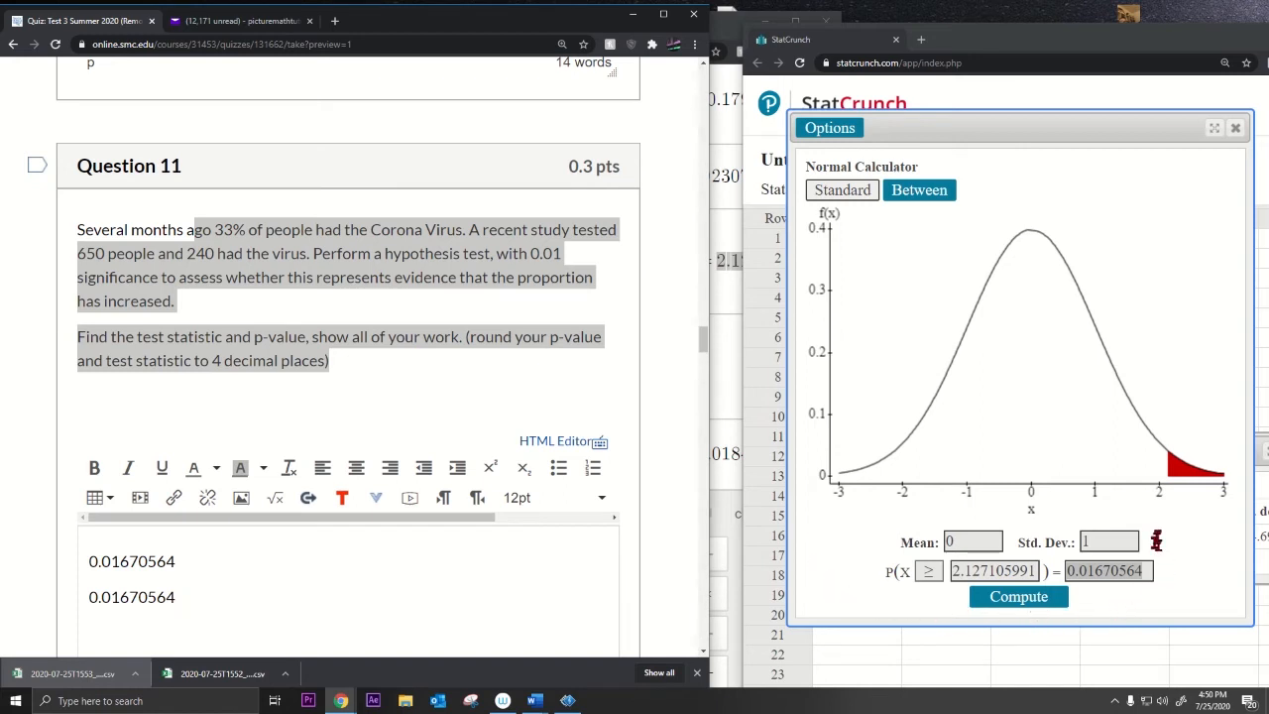
Step: Review the calculator's probability statement and the Desmos z-statistic formula
left_click(1157, 536)
left_click_drag(872, 527, 1173, 583)
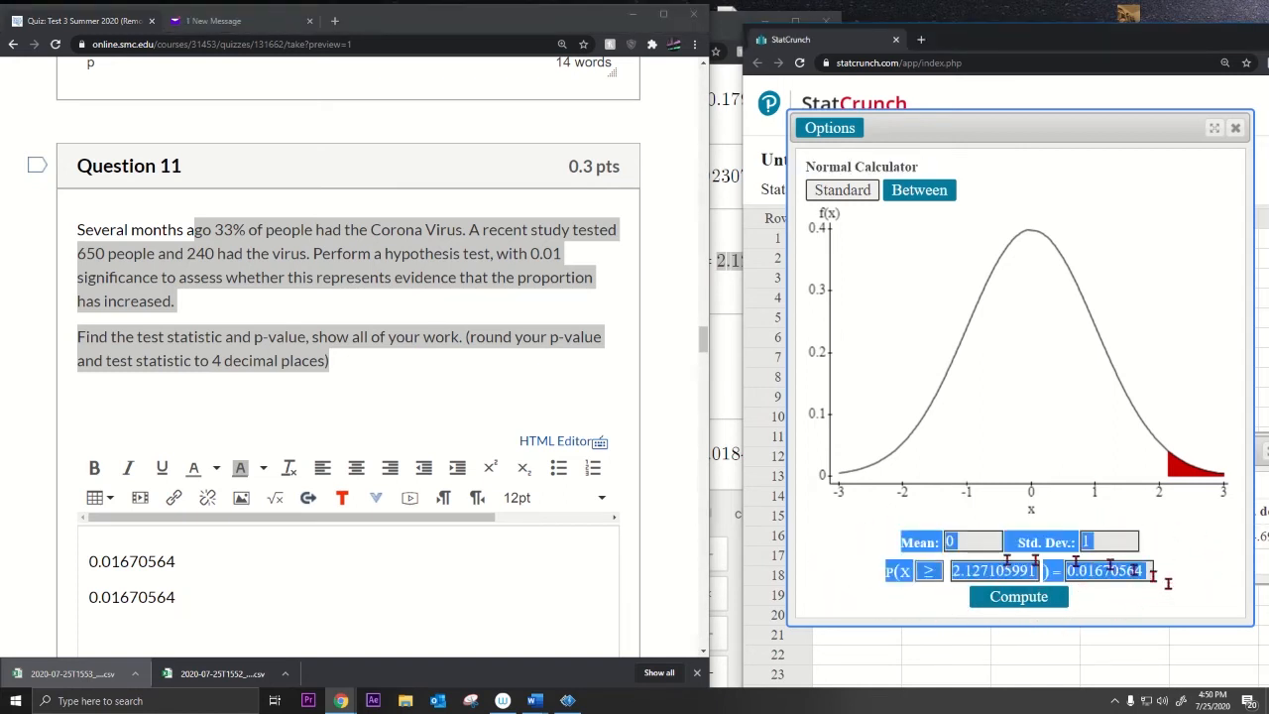
left_click(922, 546)
left_click_drag(895, 540, 1173, 565)
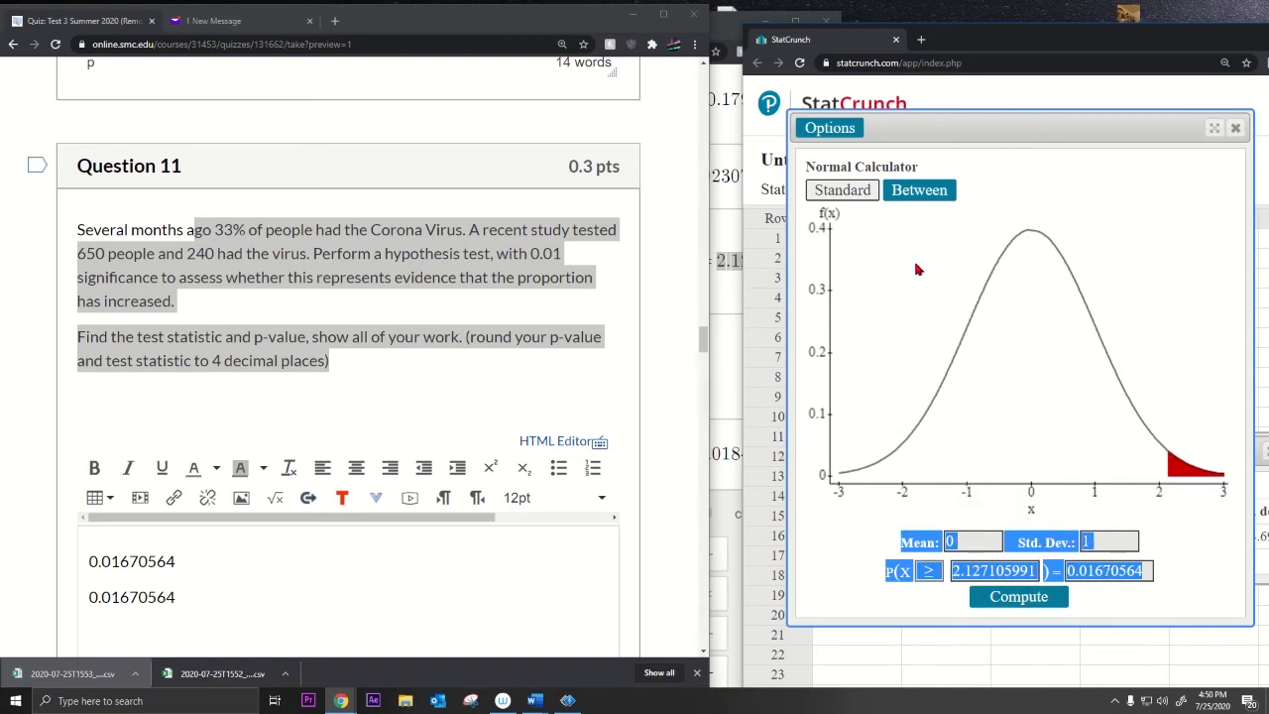
left_click(348, 360)
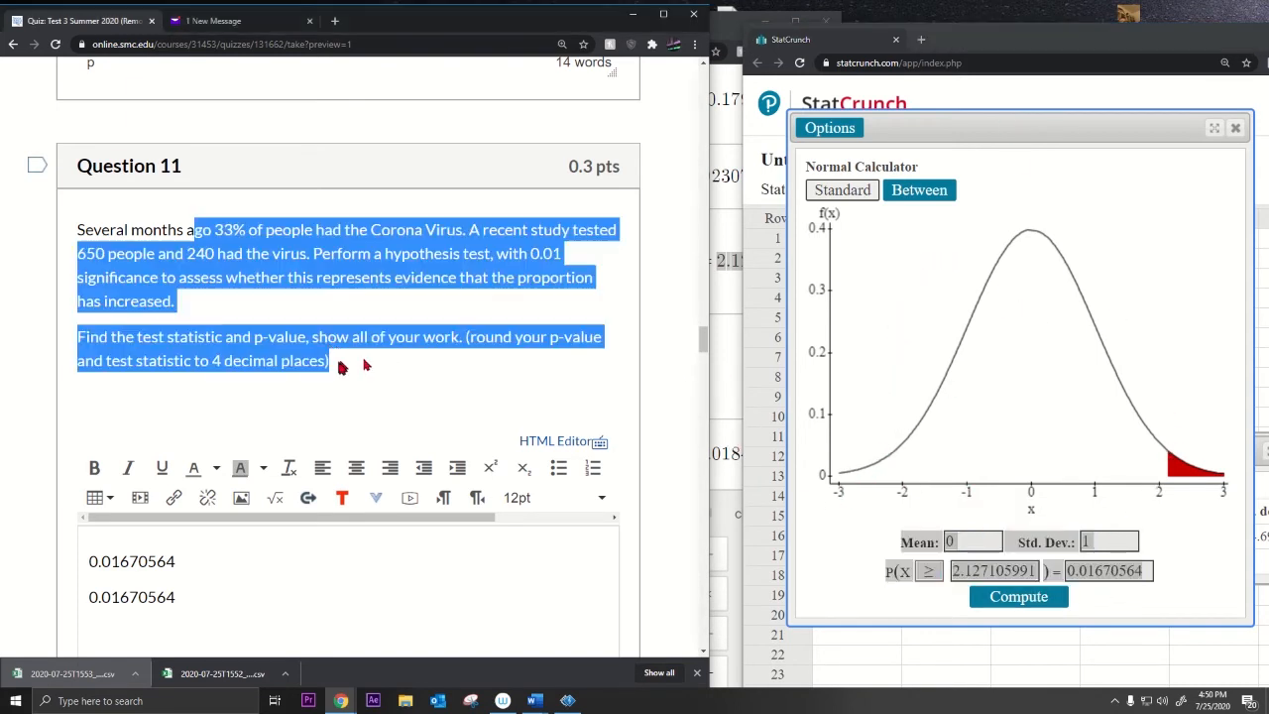
left_click(715, 361)
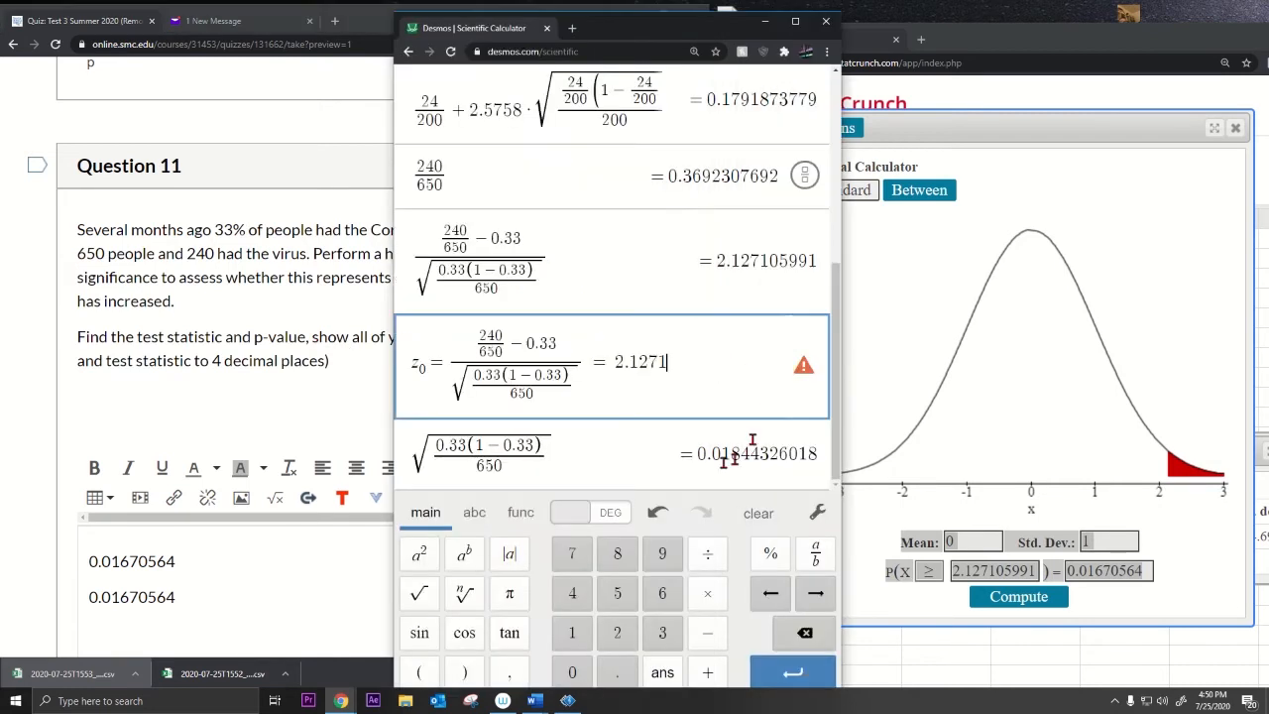
left_click_drag(417, 365, 684, 366)
left_click(996, 596)
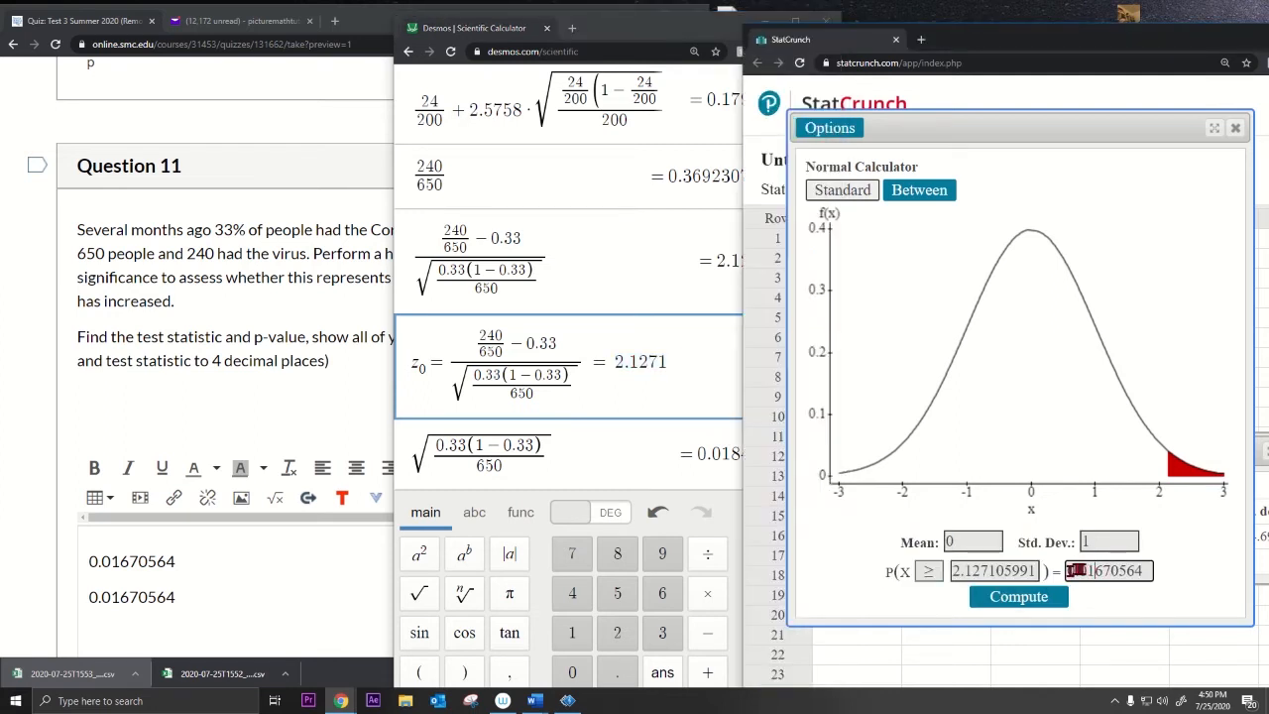
left_click_drag(1067, 571, 1162, 568)
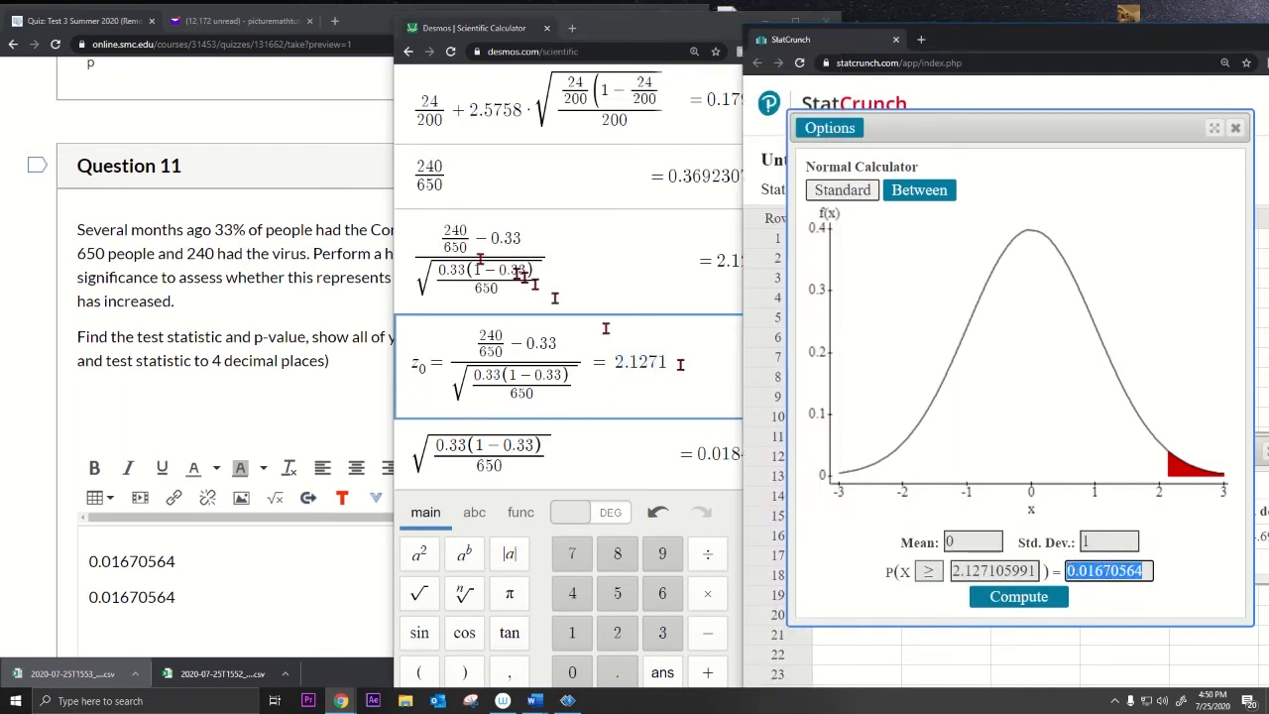
left_click(220, 308)
Step: Bring Question 12's interpretation prompt into view and place the cursor in its answer box
scroll(218, 308, "down", 8)
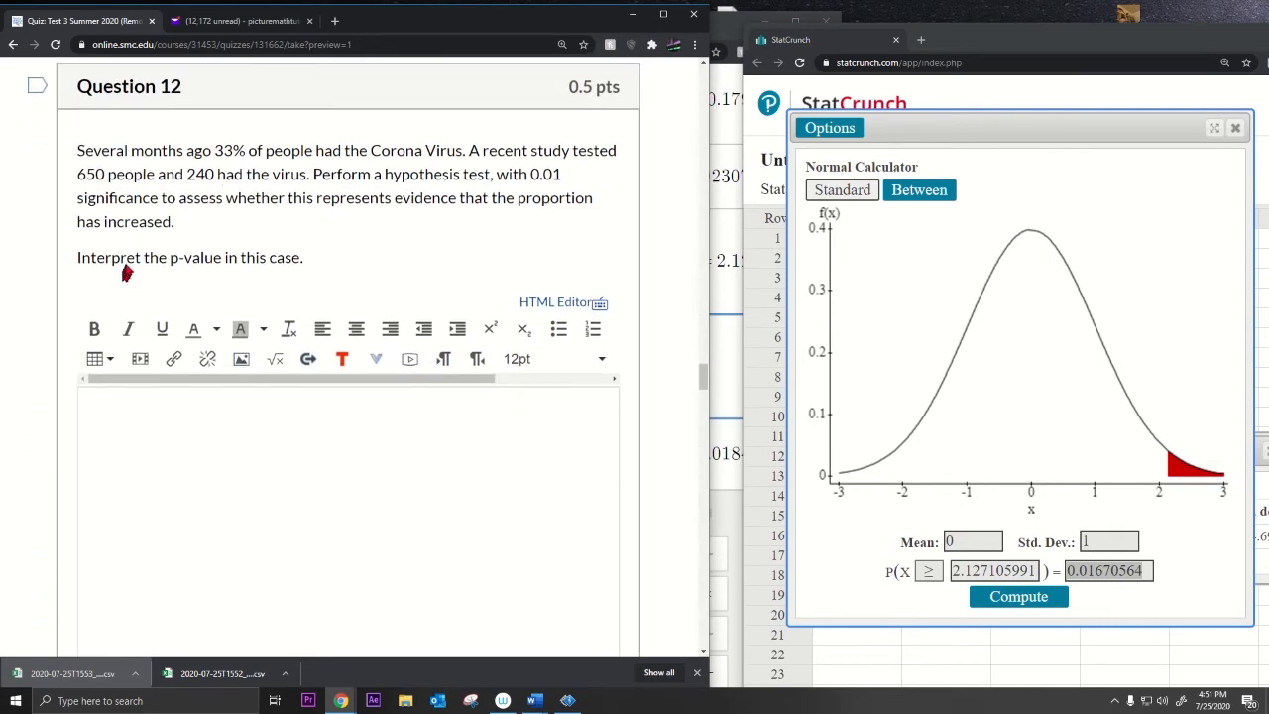
left_click_drag(126, 273, 388, 266)
left_click(292, 418)
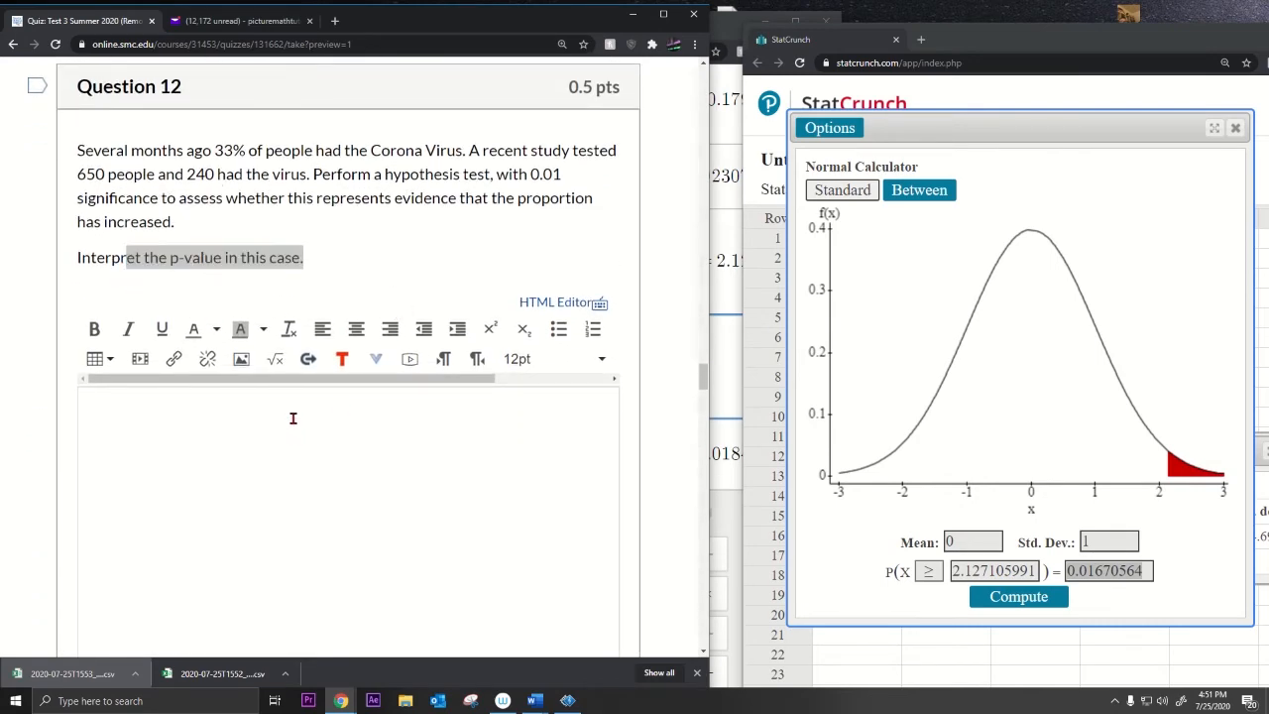
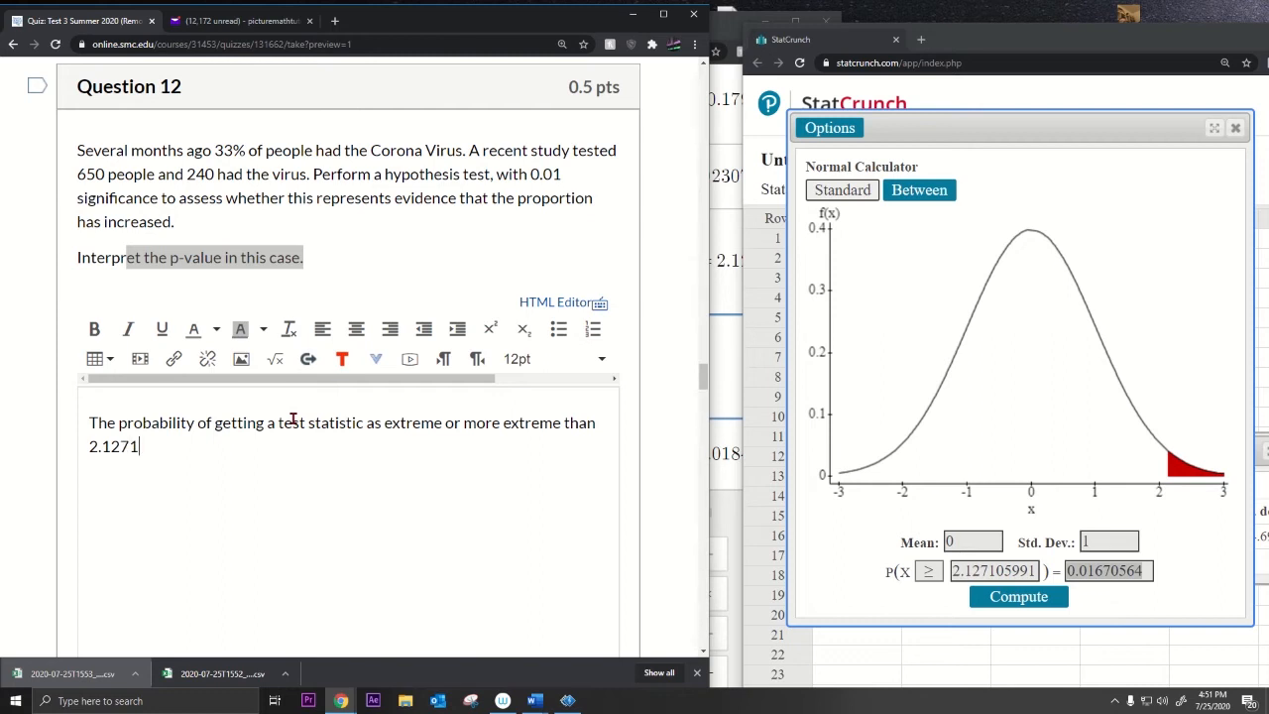
Step: Finish Question 12's p-value interpretation with p = 0.33 and the line P(z >= 2.1271 | p = 0.33) = 0.0167
type("that p = 0.33 is 0.01")
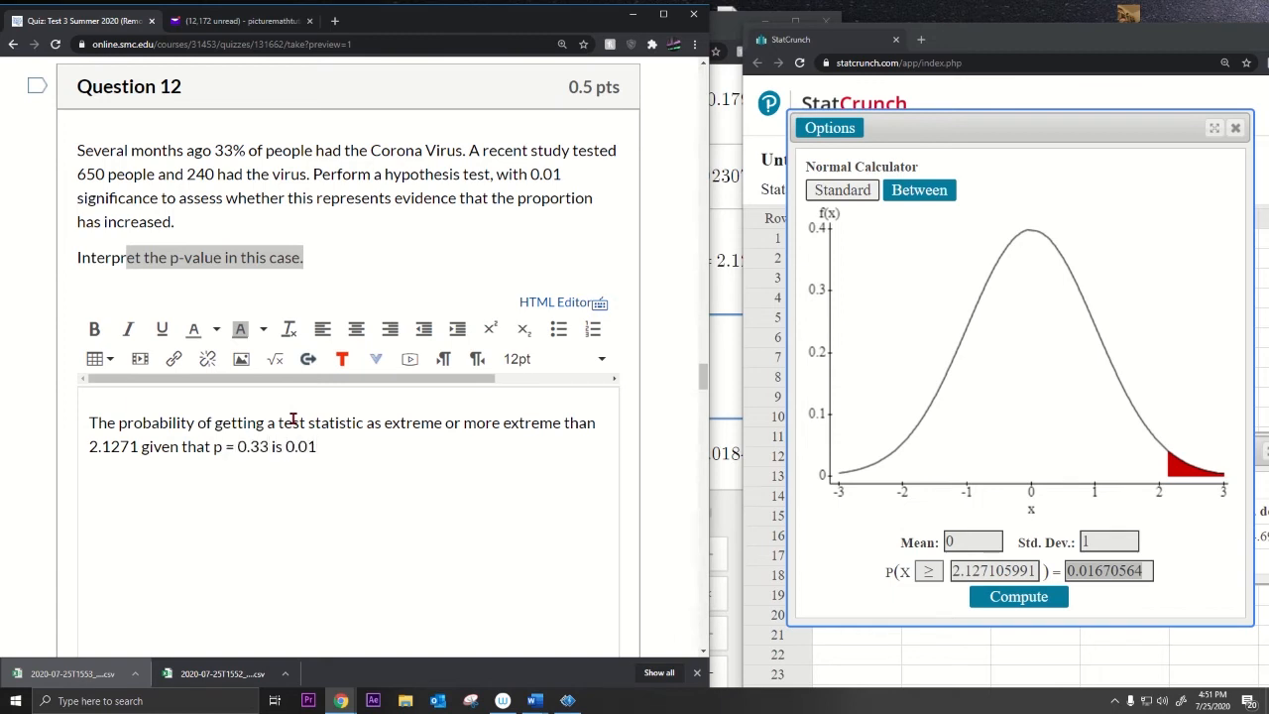
type("67")
type(".33")
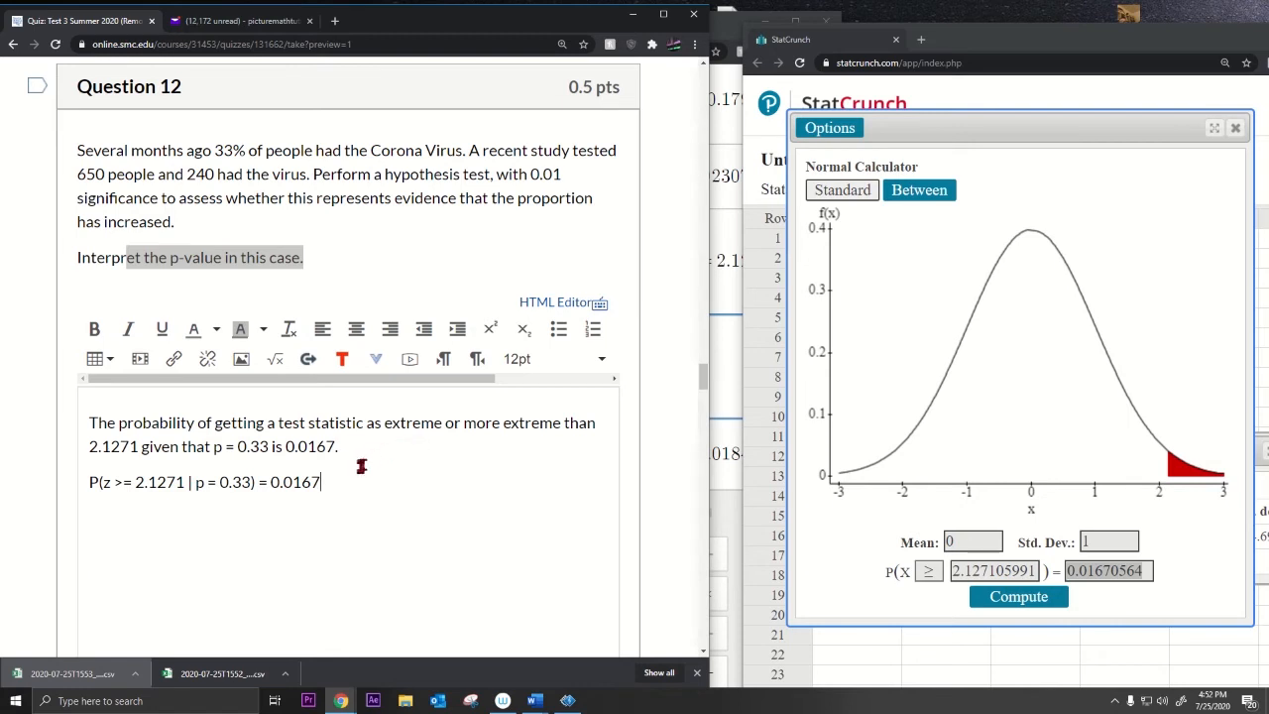
left_click_drag(337, 483, 87, 482)
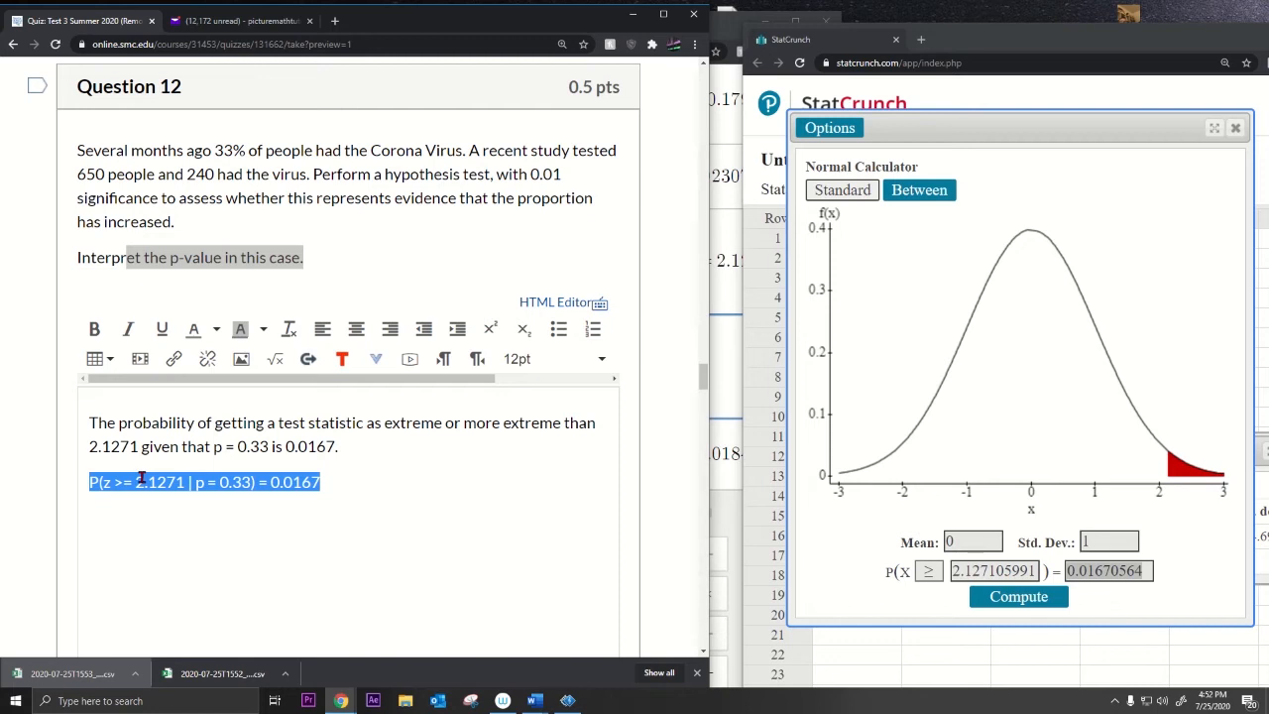
left_click(319, 496)
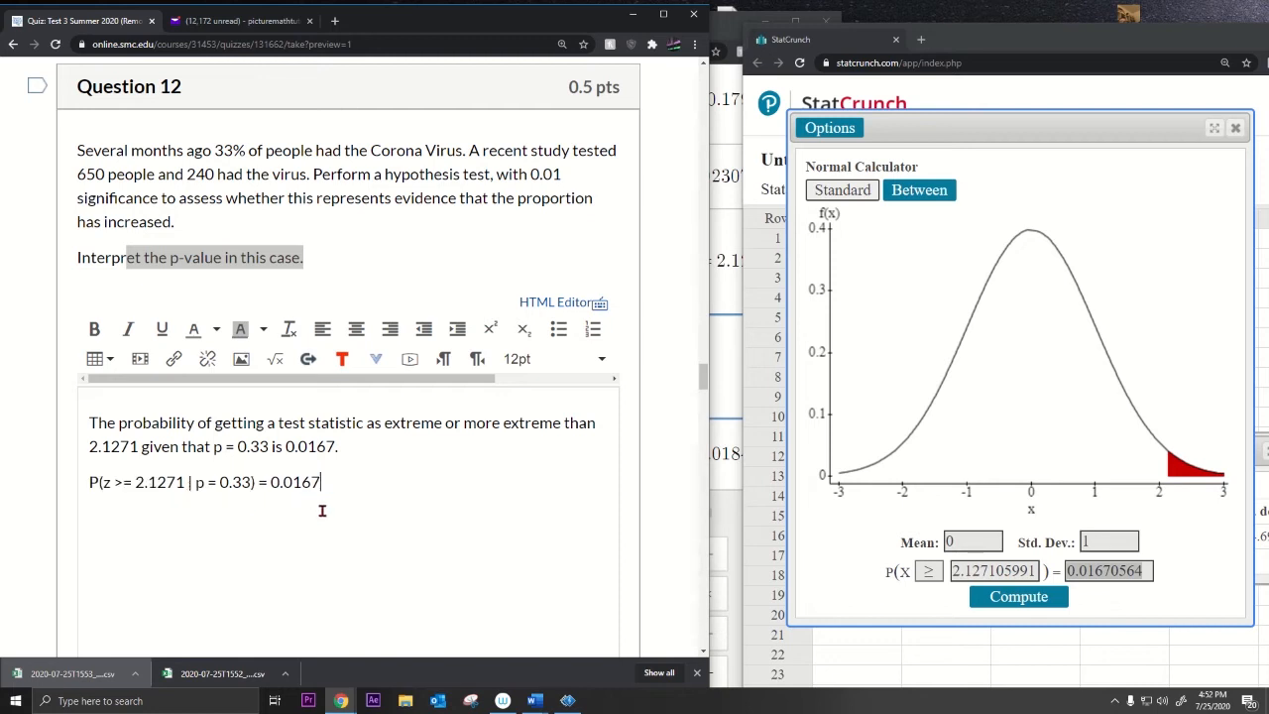
left_click_drag(92, 483, 95, 424)
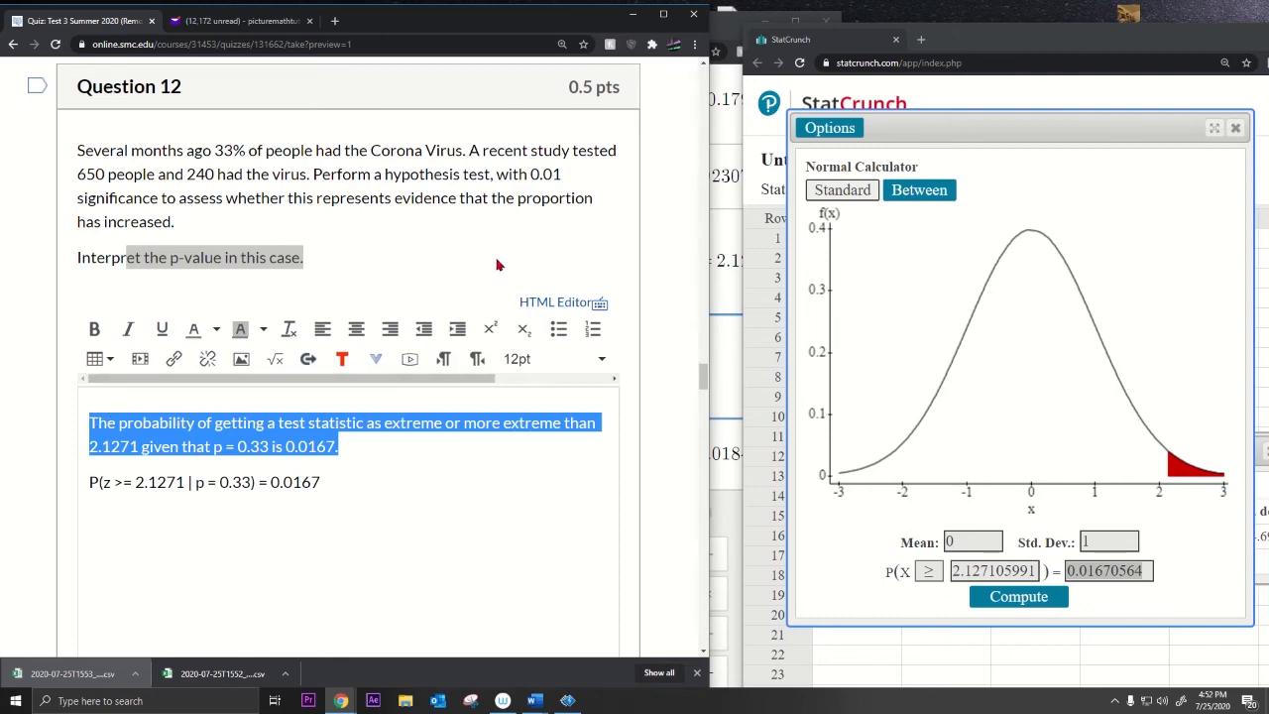
Step: Compare StatCrunch's p-value 0.01670564 with Question 13's 0.01 significance level
scroll(498, 265, "down", 10)
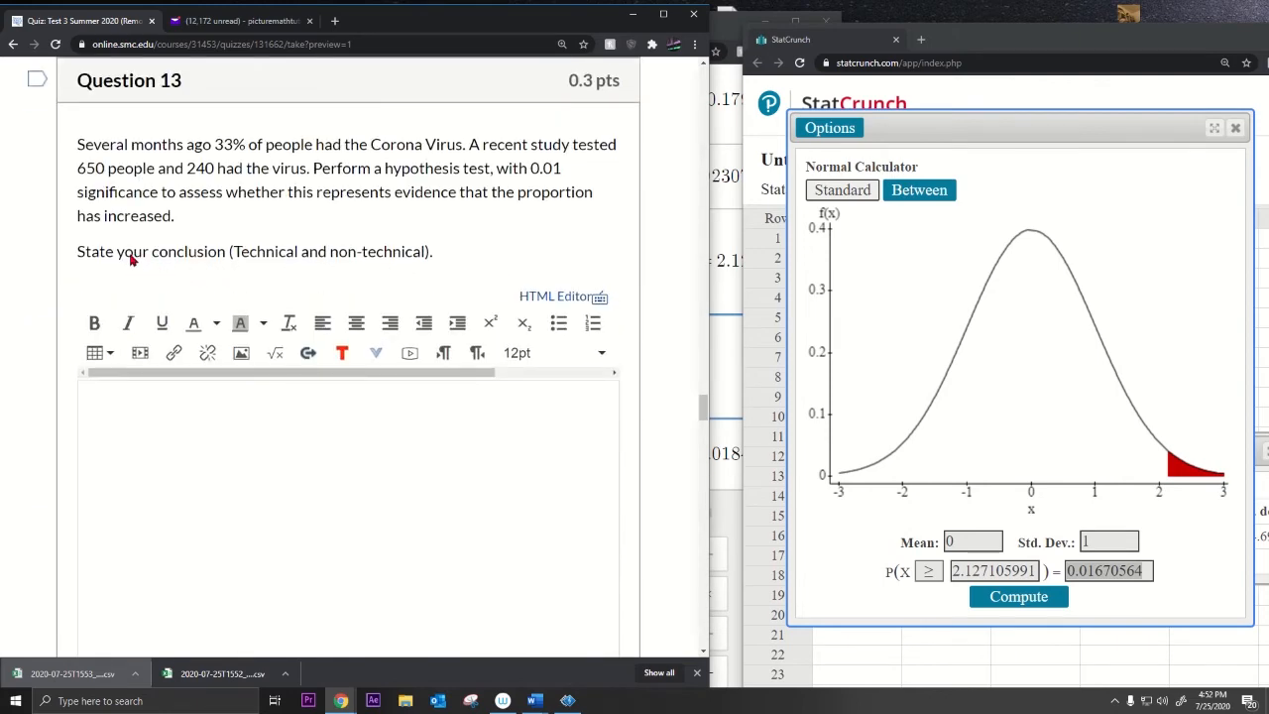
left_click(149, 464)
left_click(1108, 577)
left_click_drag(1069, 571, 1141, 570)
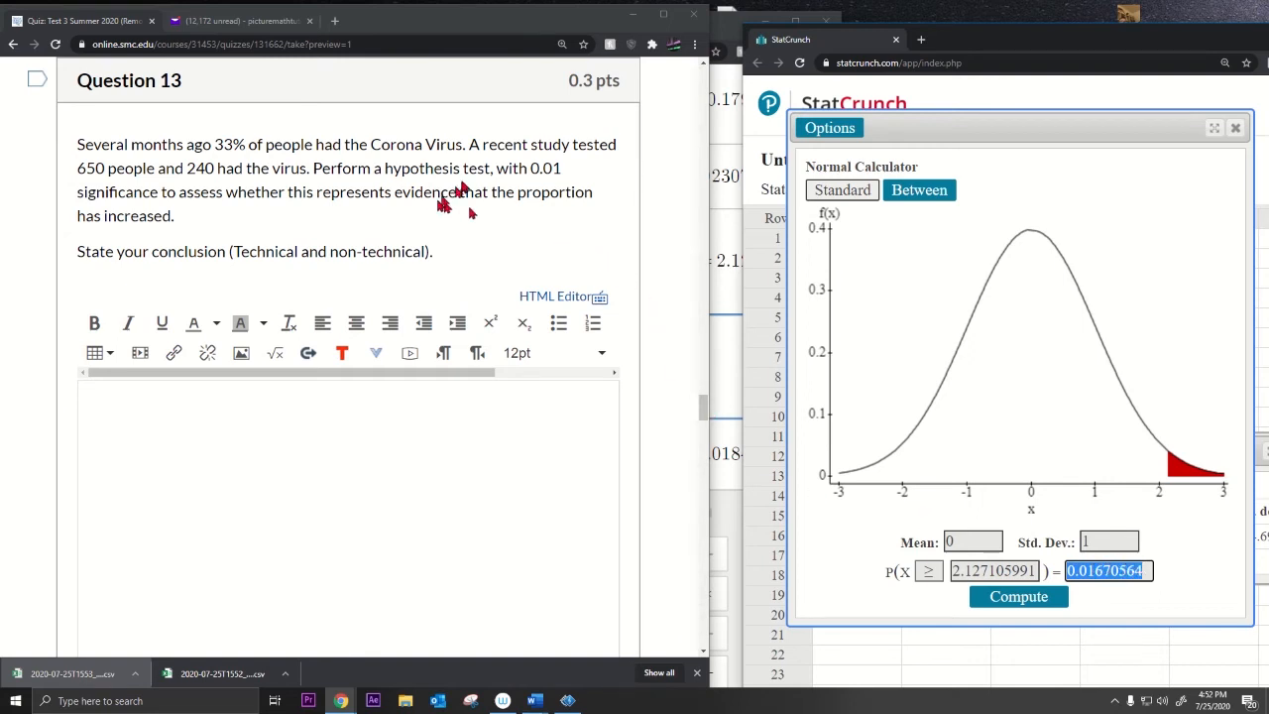
left_click(531, 172)
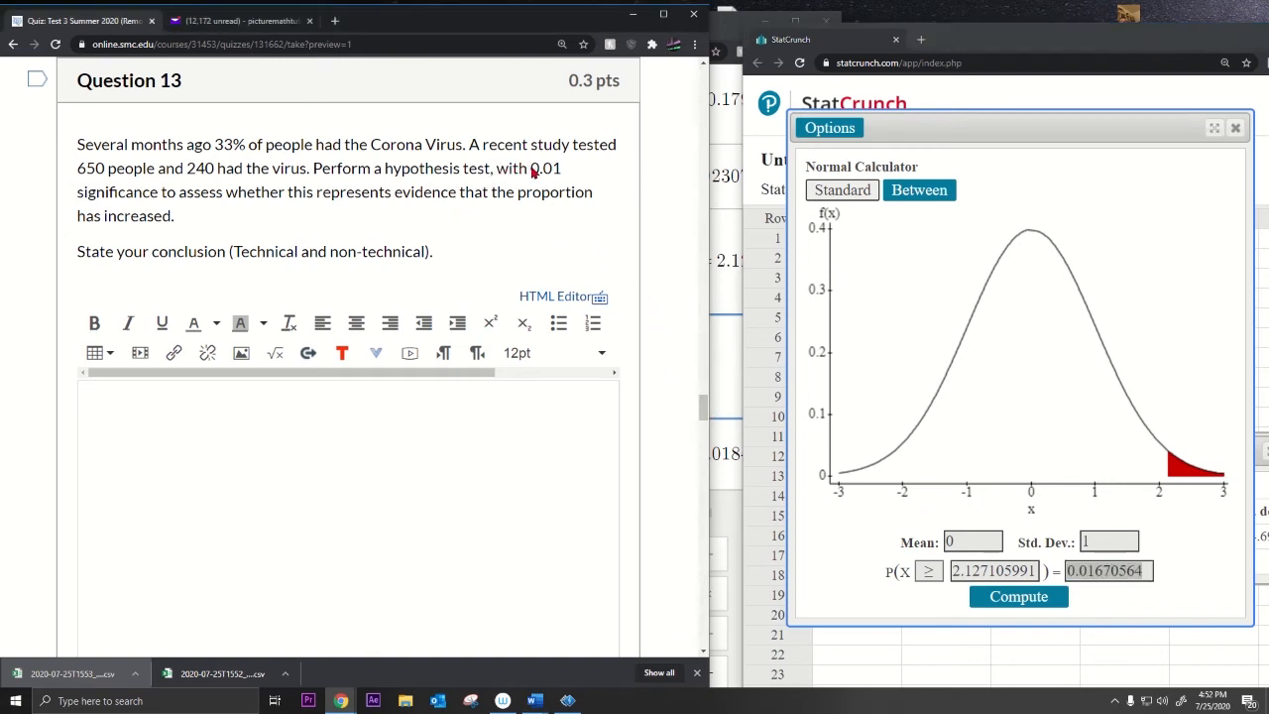
left_click_drag(531, 170, 555, 181)
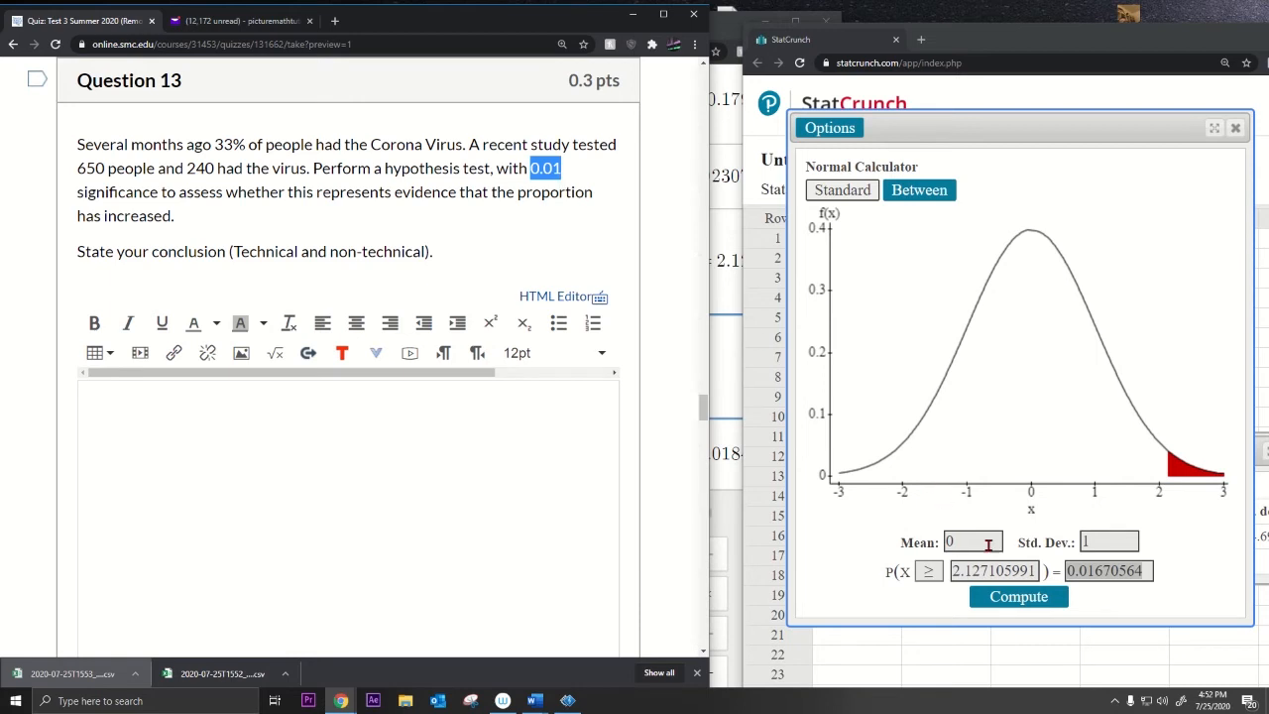
left_click(1078, 575)
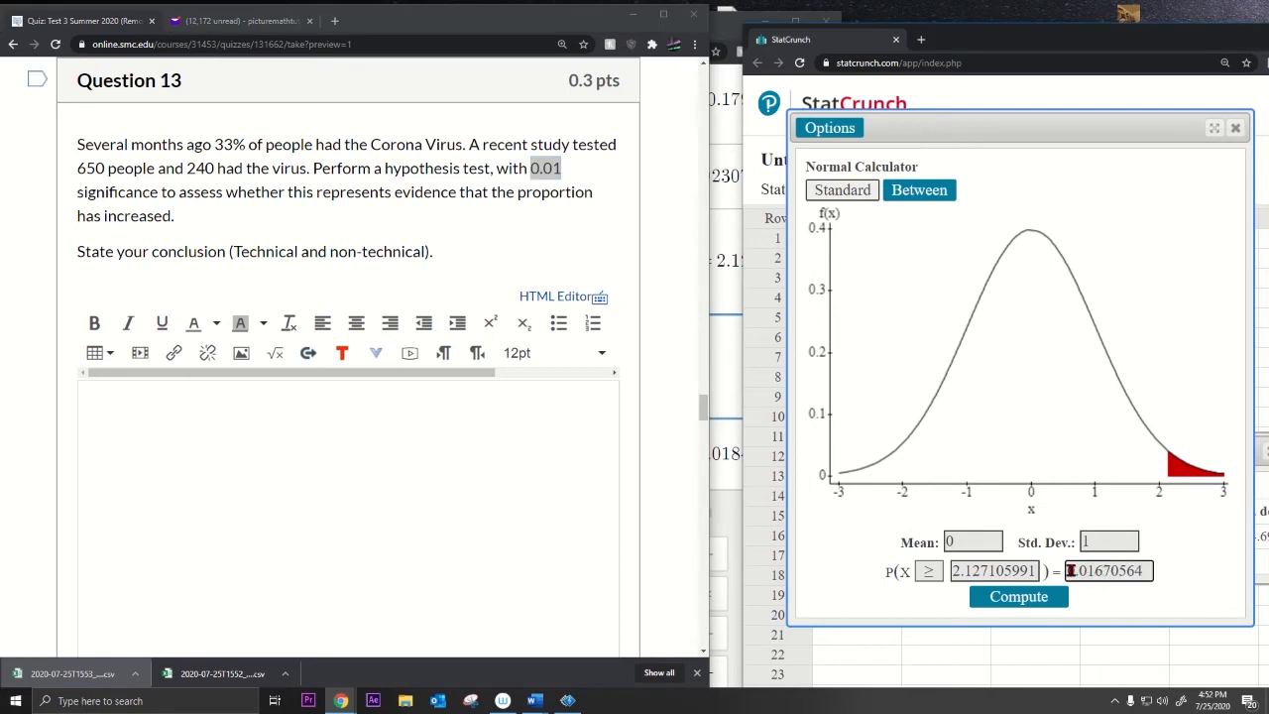
left_click_drag(1070, 571, 1146, 571)
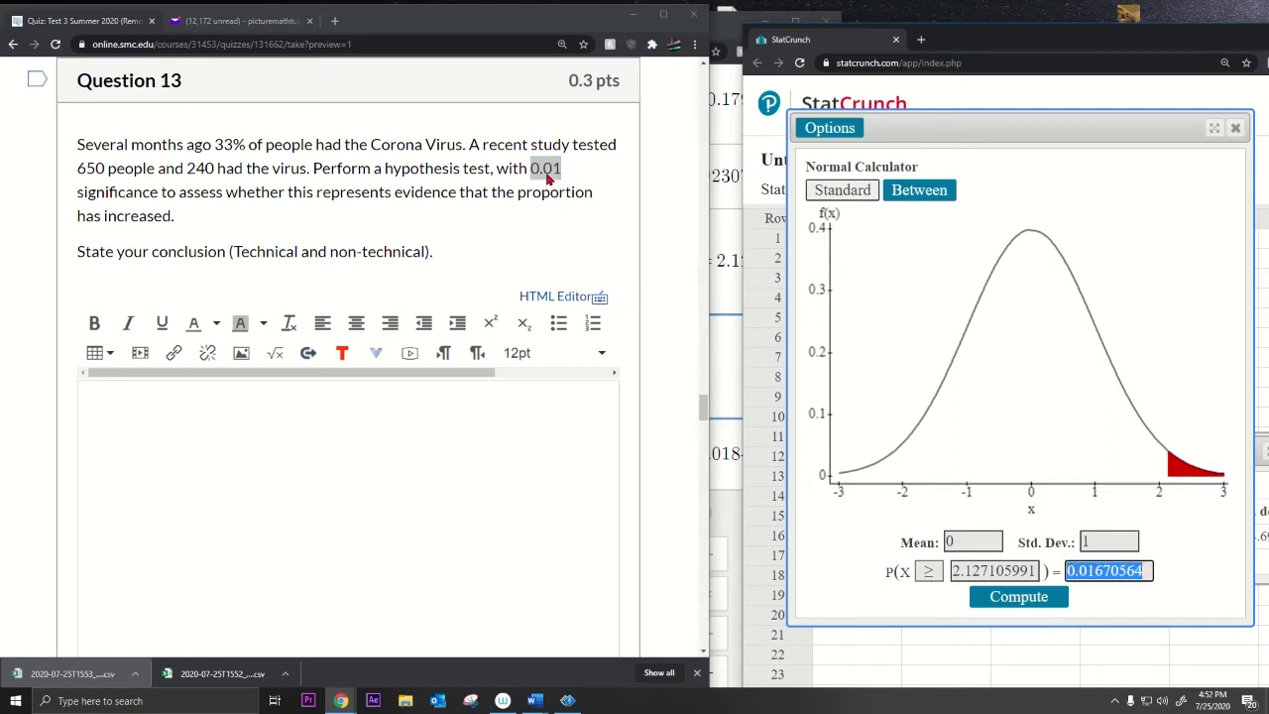
left_click(372, 446)
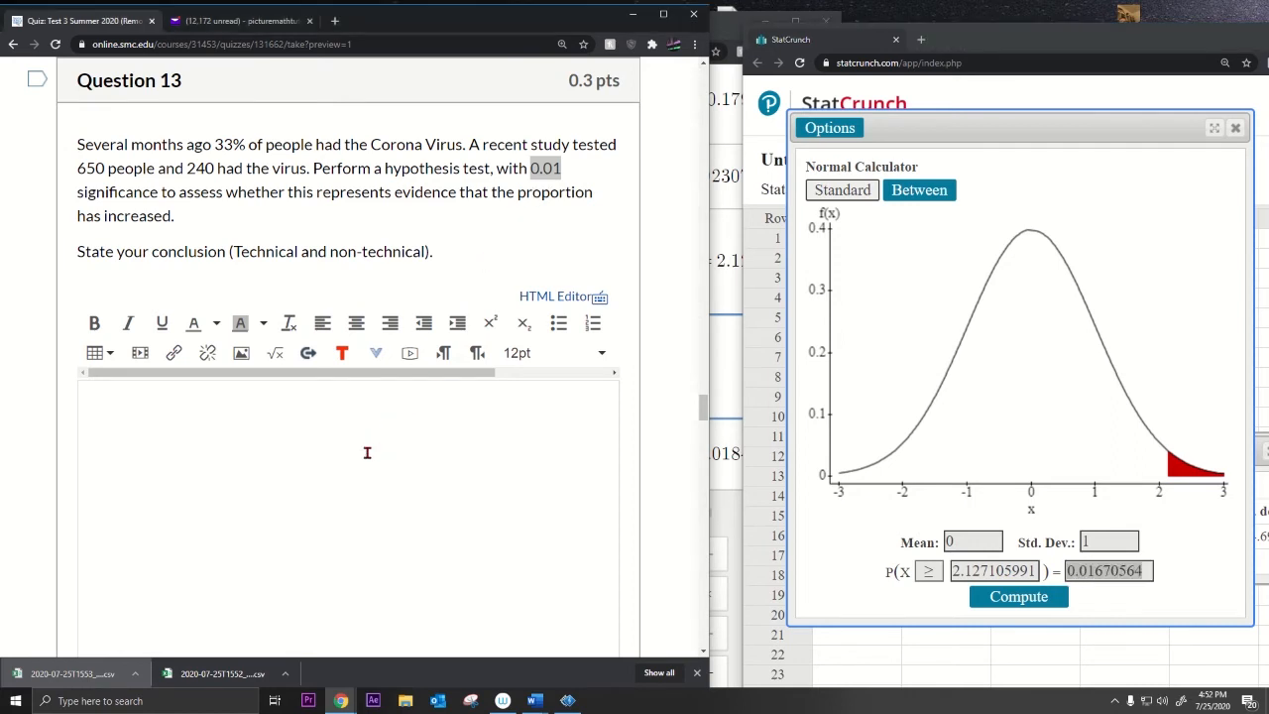
Step: Write the conclusion: fail to reject H0 since the p-value exceeds 0.01; insufficient evidence to conclude that
type("Fail to reject H0 sin")
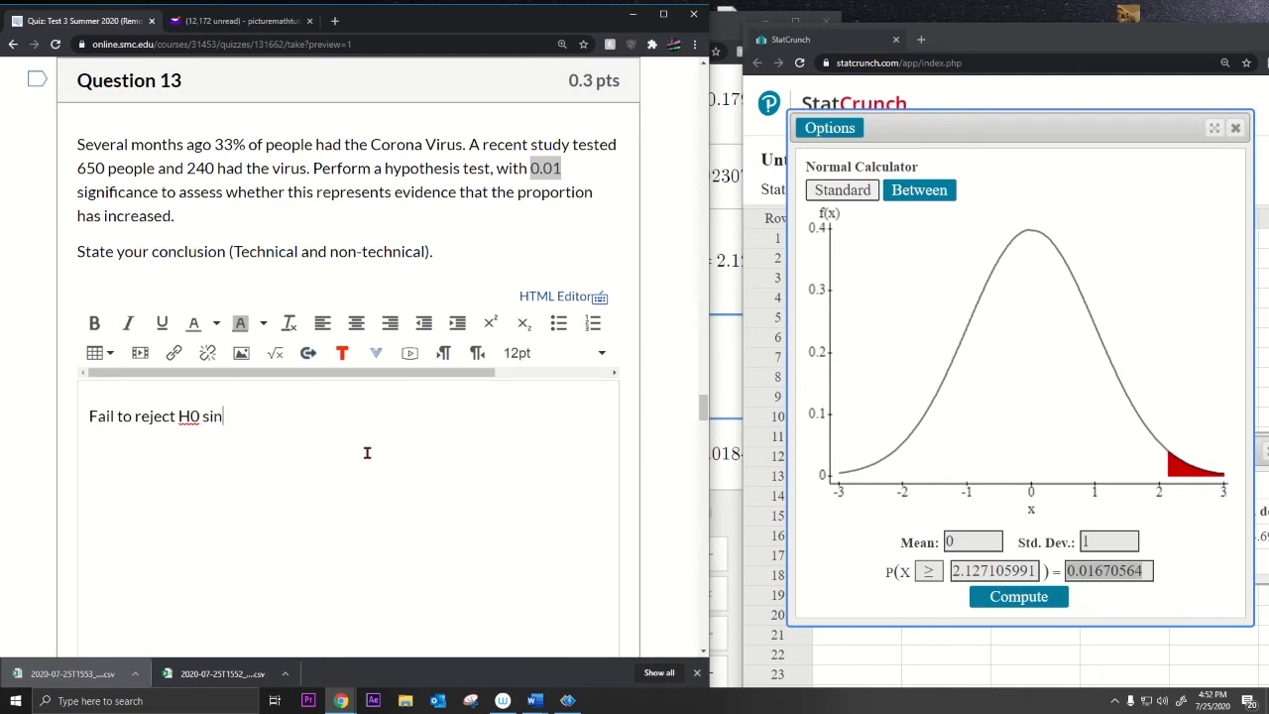
type("ce the p-valu")
type("e is gre")
key("BackSpace")
key("BackSpace")
key("BackSpace")
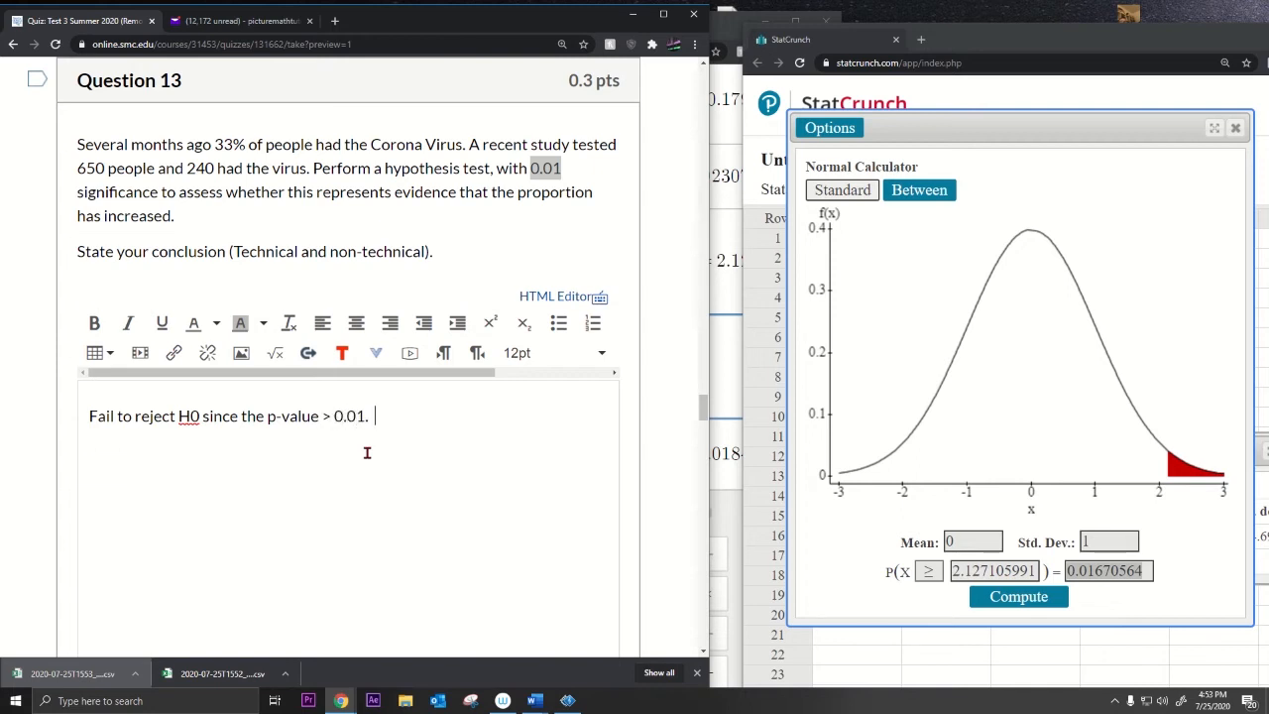
type("There's insufficeint")
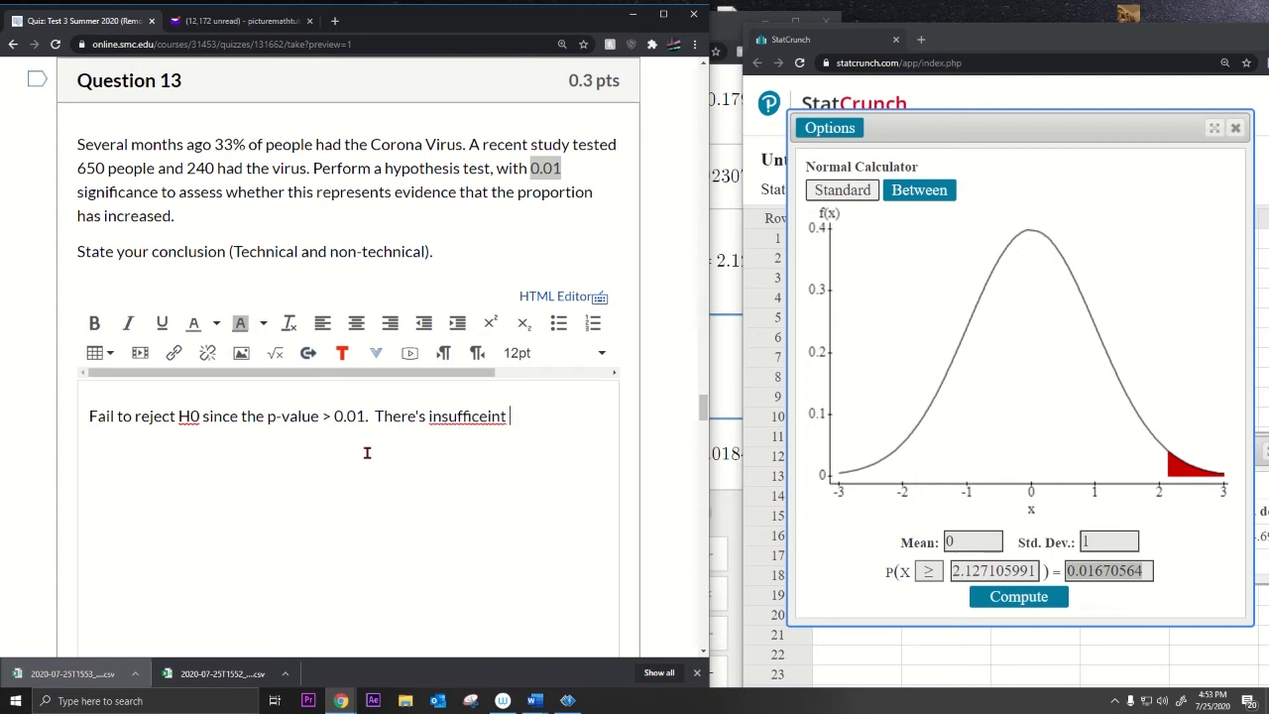
key("BackSpace")
type("idence ")
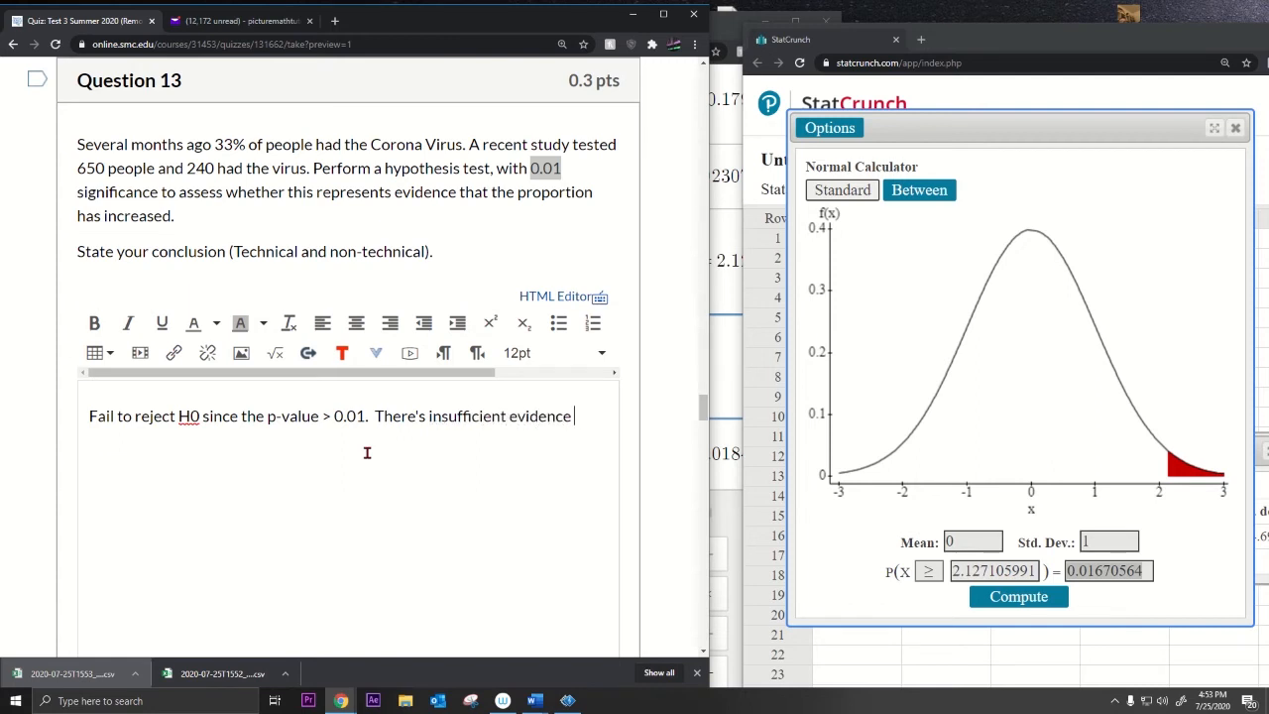
type("to concul")
type("e that")
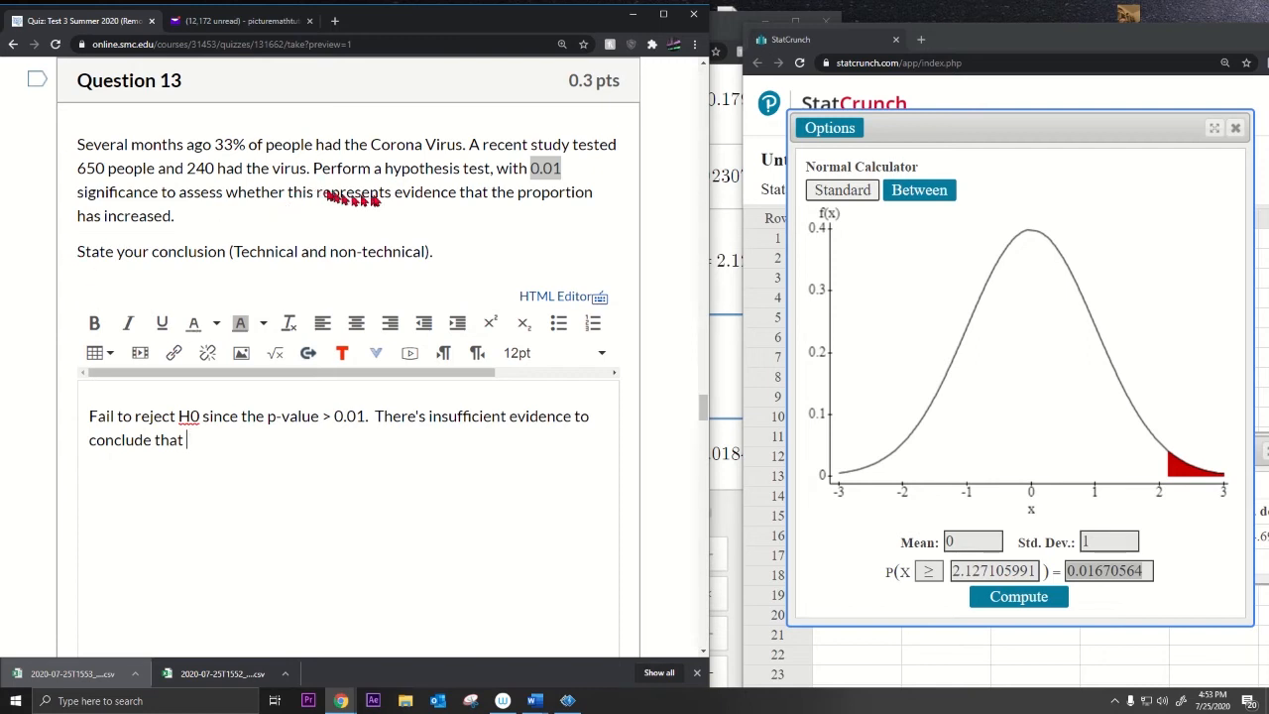
Step: End the conclusion with 'the proportion of people with the Corona Virus has increased.'
left_click_drag(493, 192, 226, 220)
key("ctrl+c")
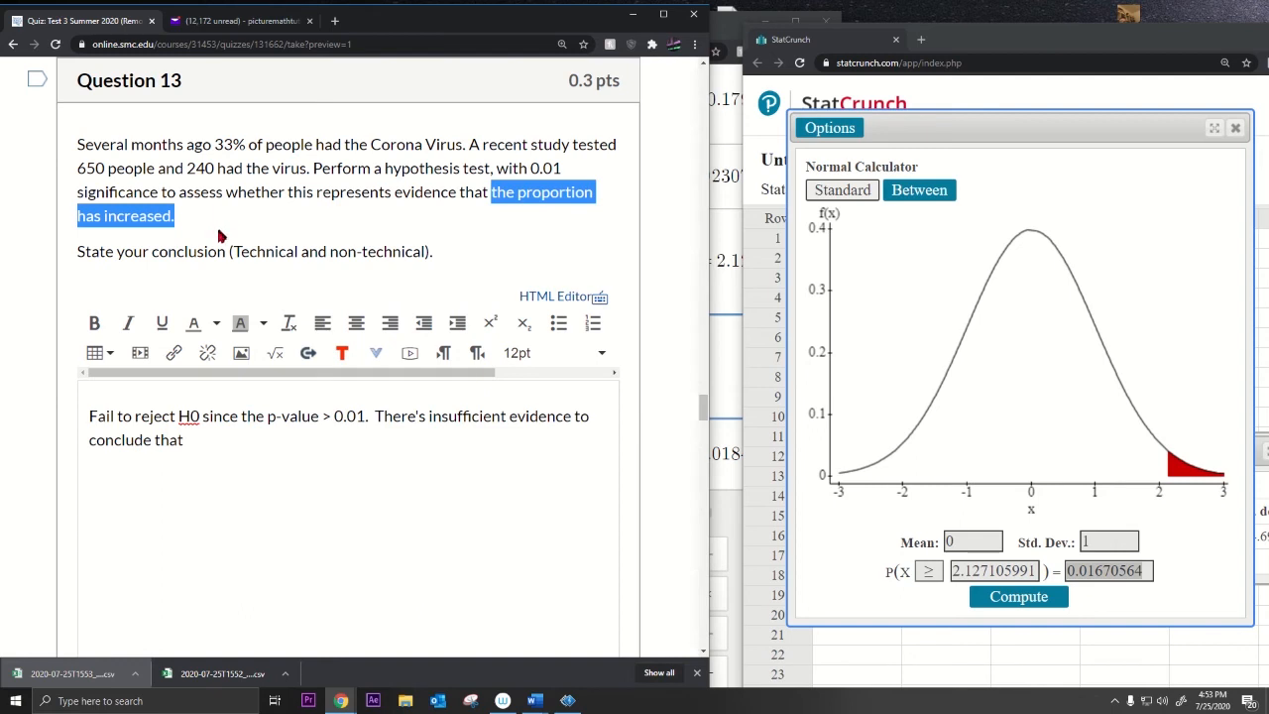
left_click(235, 433)
key("ctrl+v")
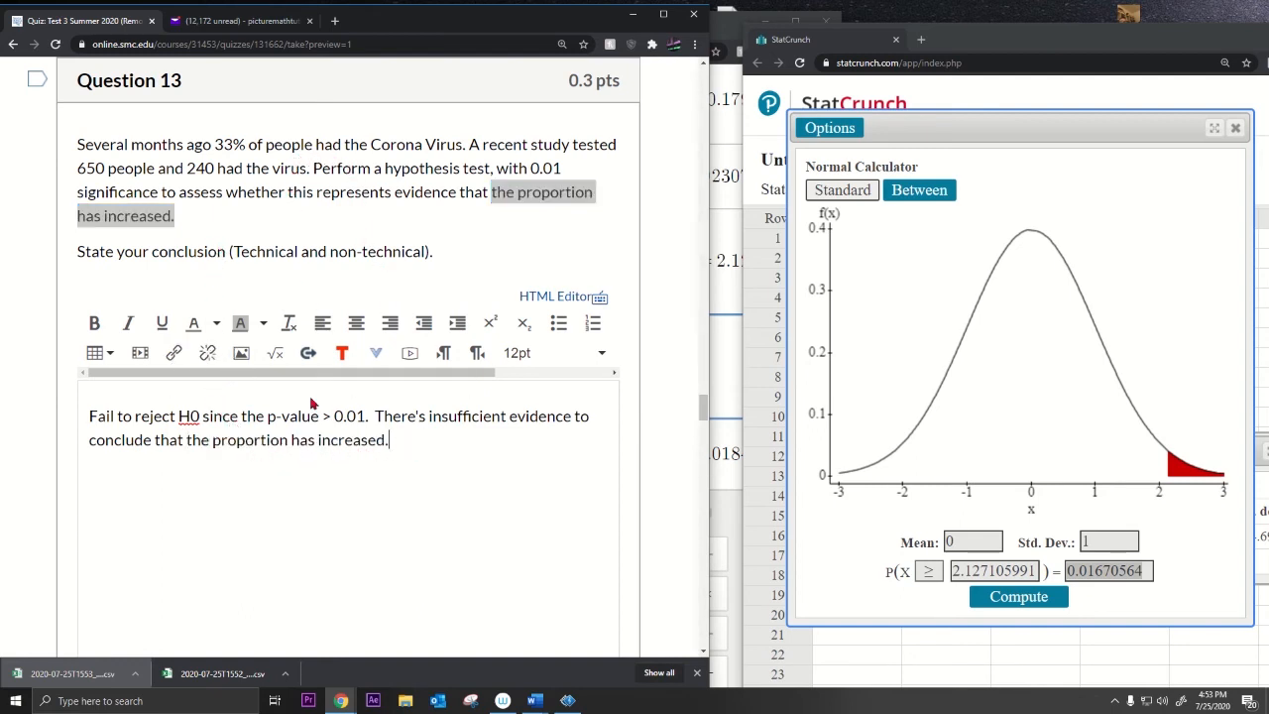
left_click(292, 439)
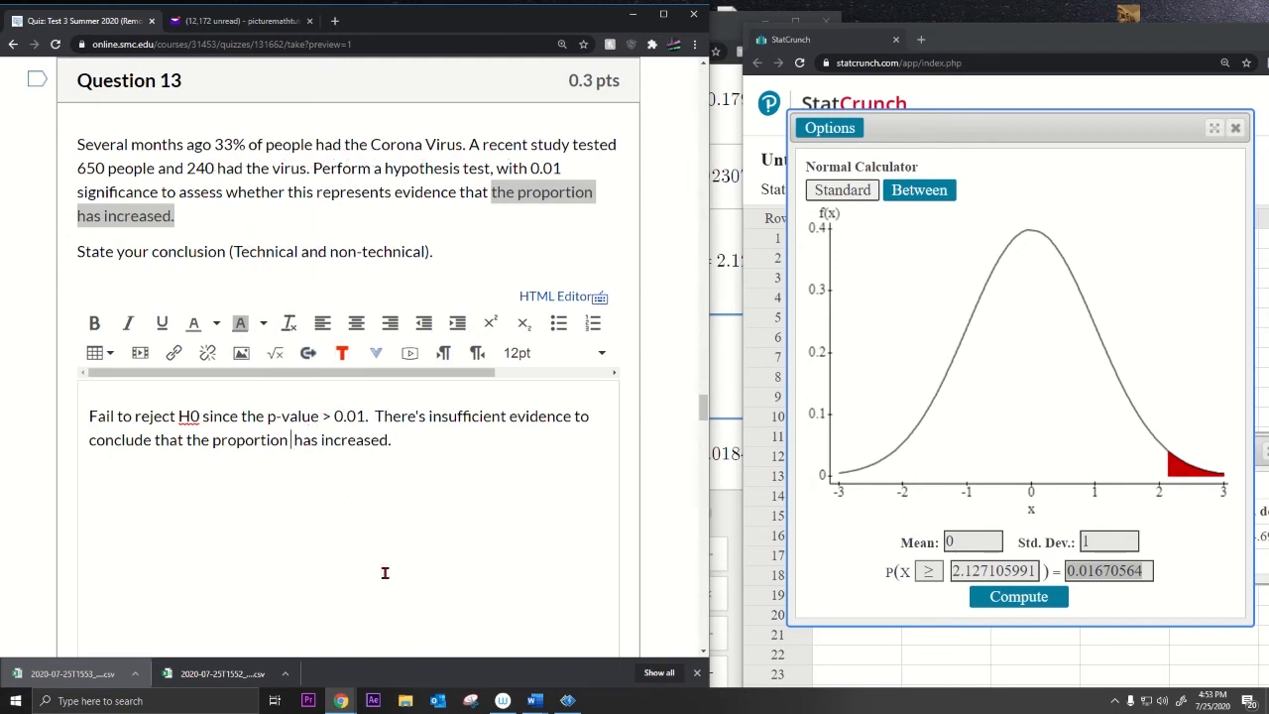
type("of people with th ")
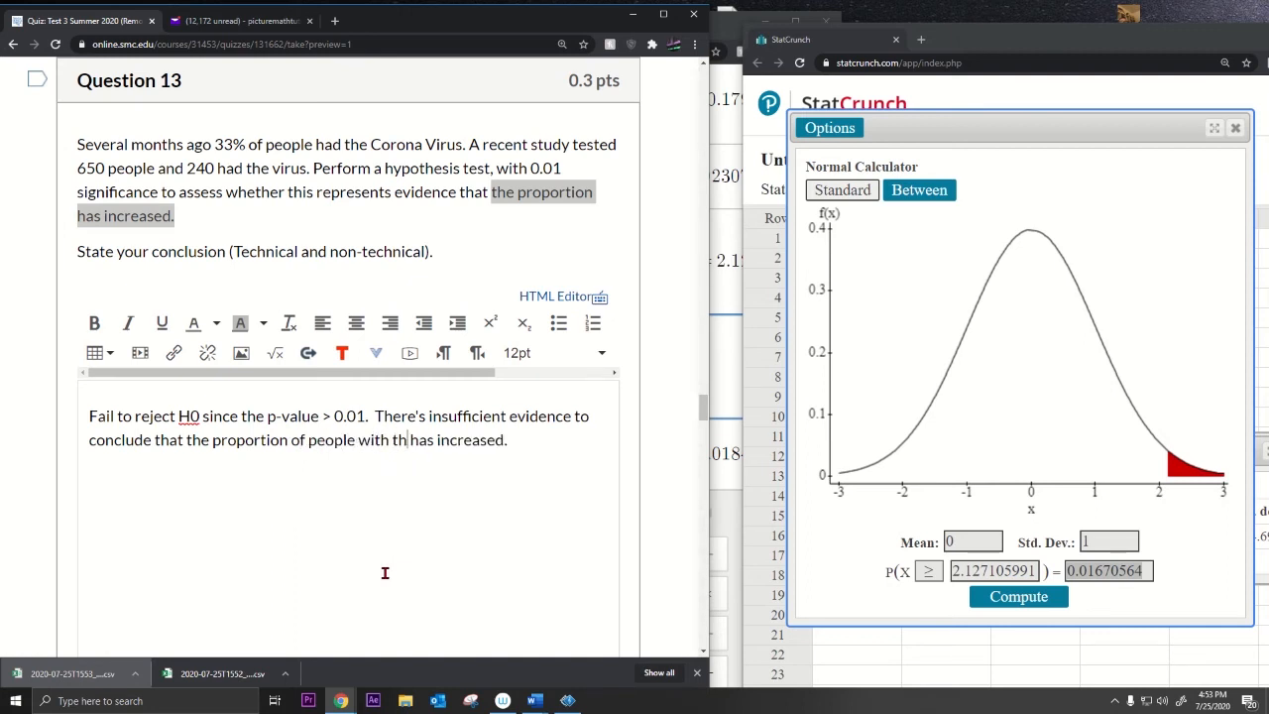
type("e Coron")
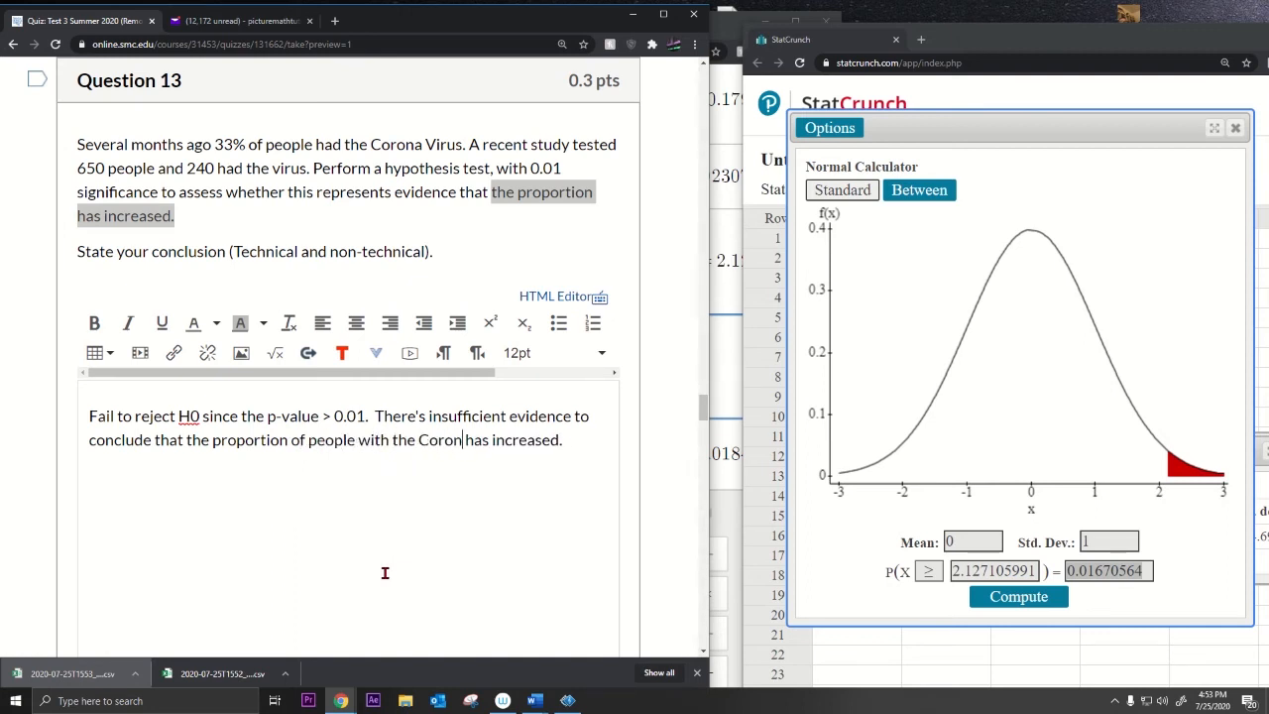
type("a Viru")
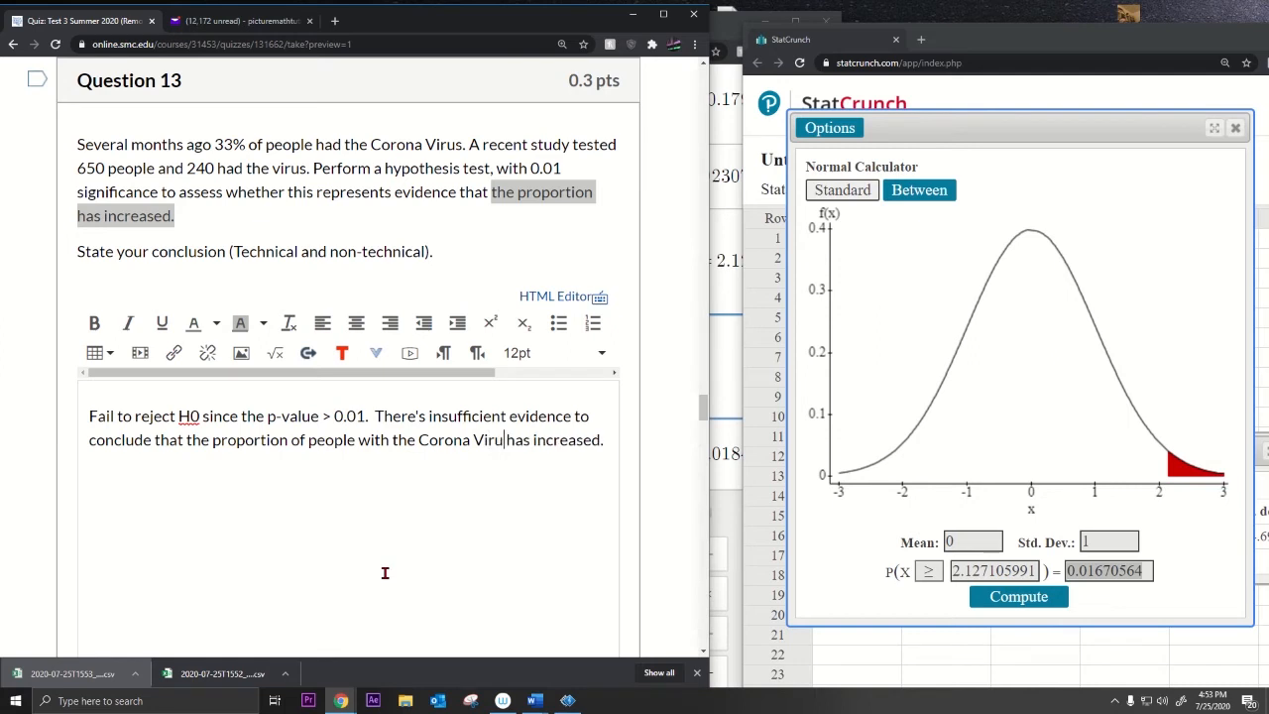
type("s")
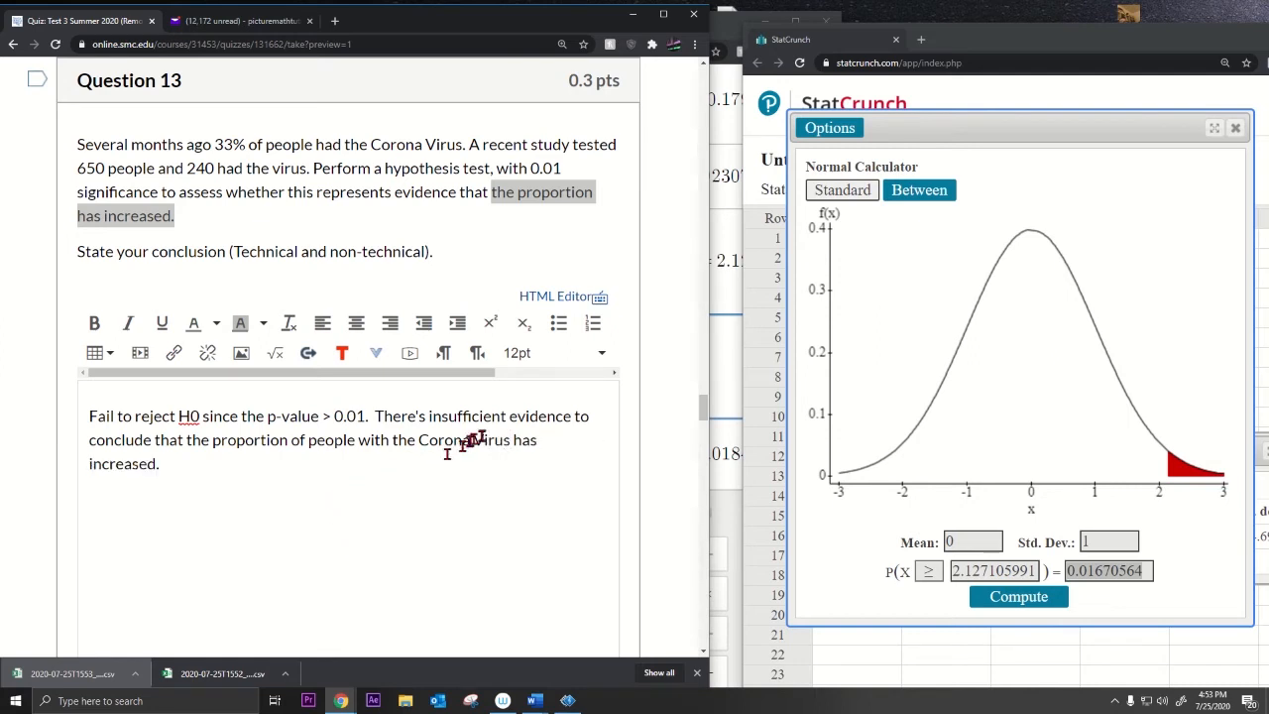
left_click_drag(255, 441, 477, 453)
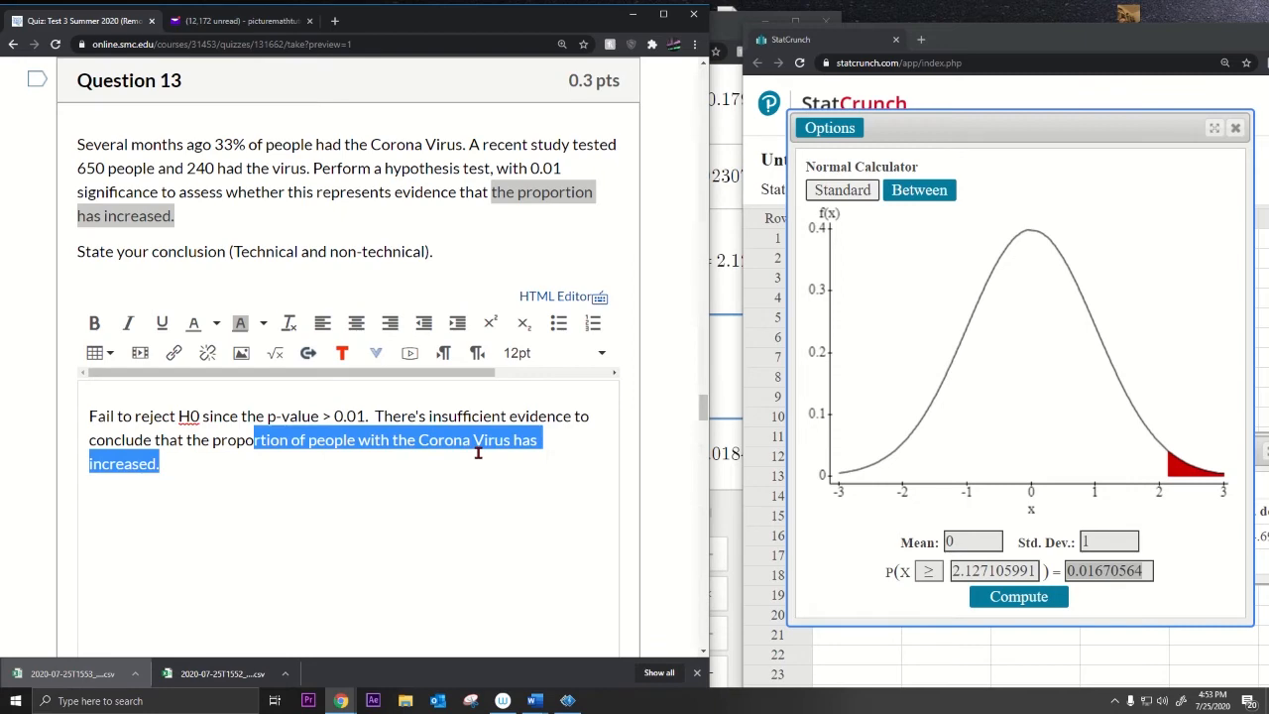
left_click(354, 462)
Step: Answer Question 14, about the sociologist's claim, as False
scroll(230, 391, "down", 2)
scroll(230, 392, "down", 6)
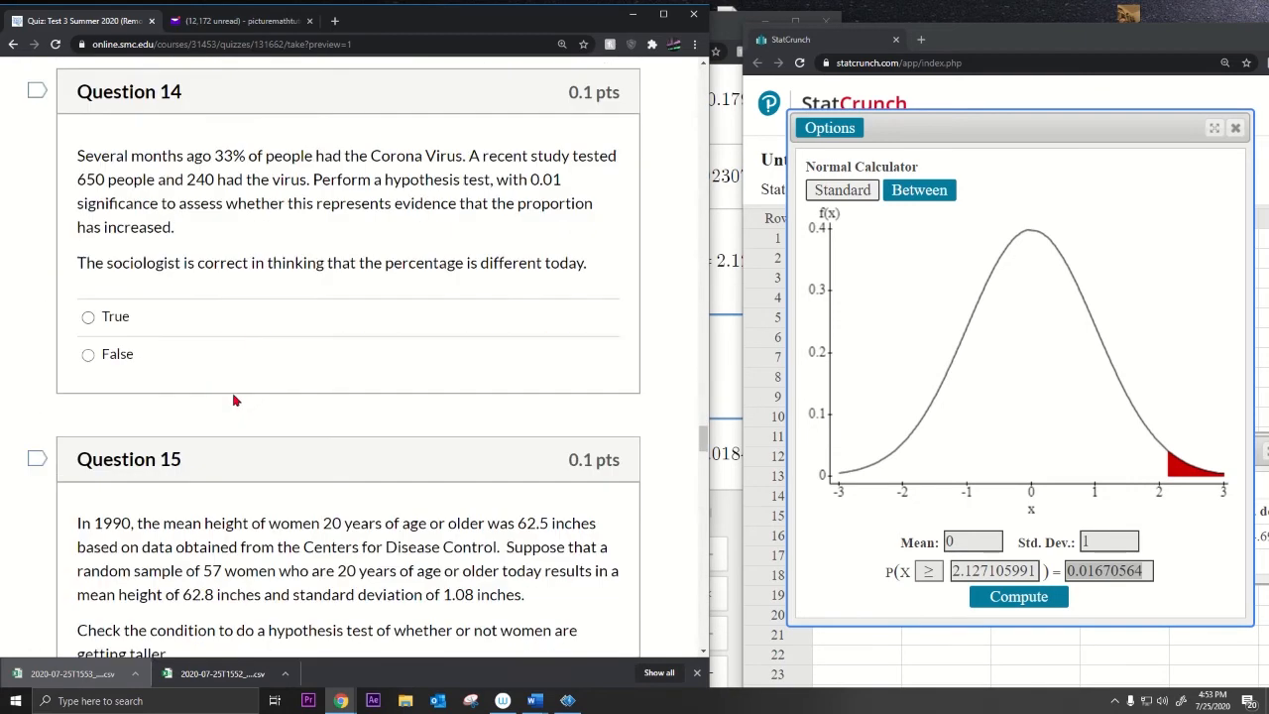
left_click_drag(110, 252, 581, 250)
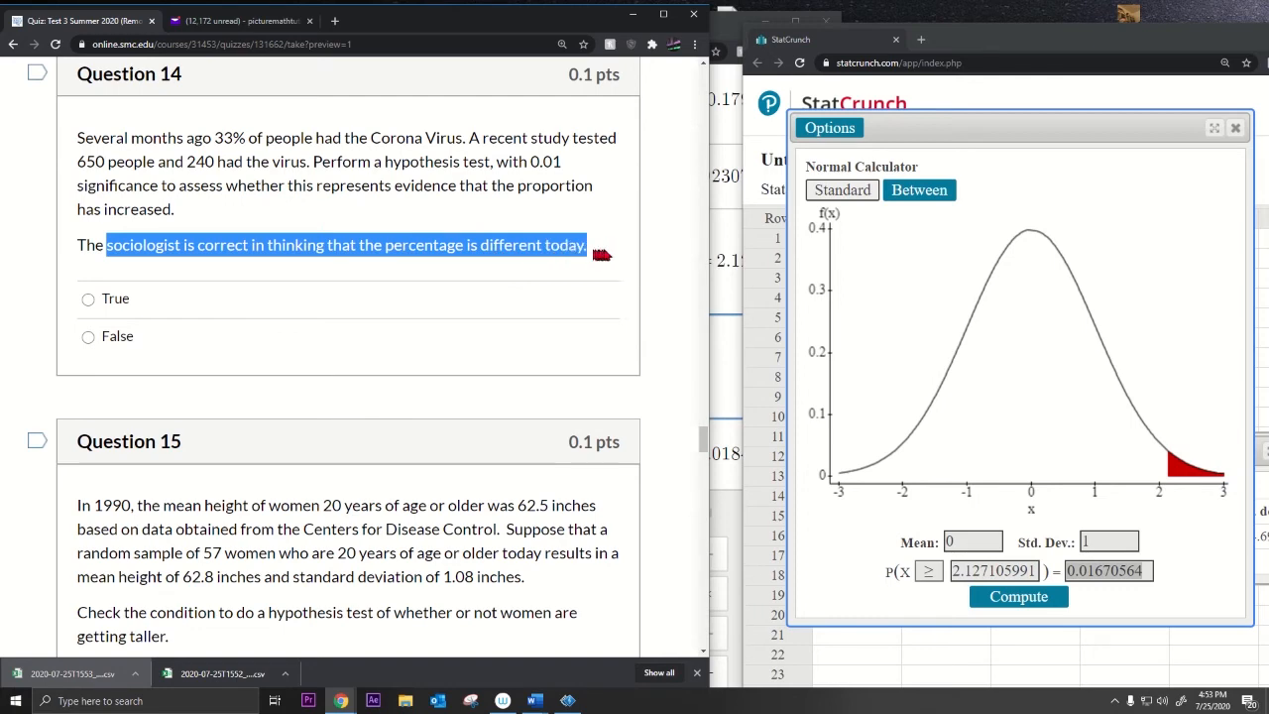
scroll(450, 341, "up", 3)
scroll(450, 341, "up", 2)
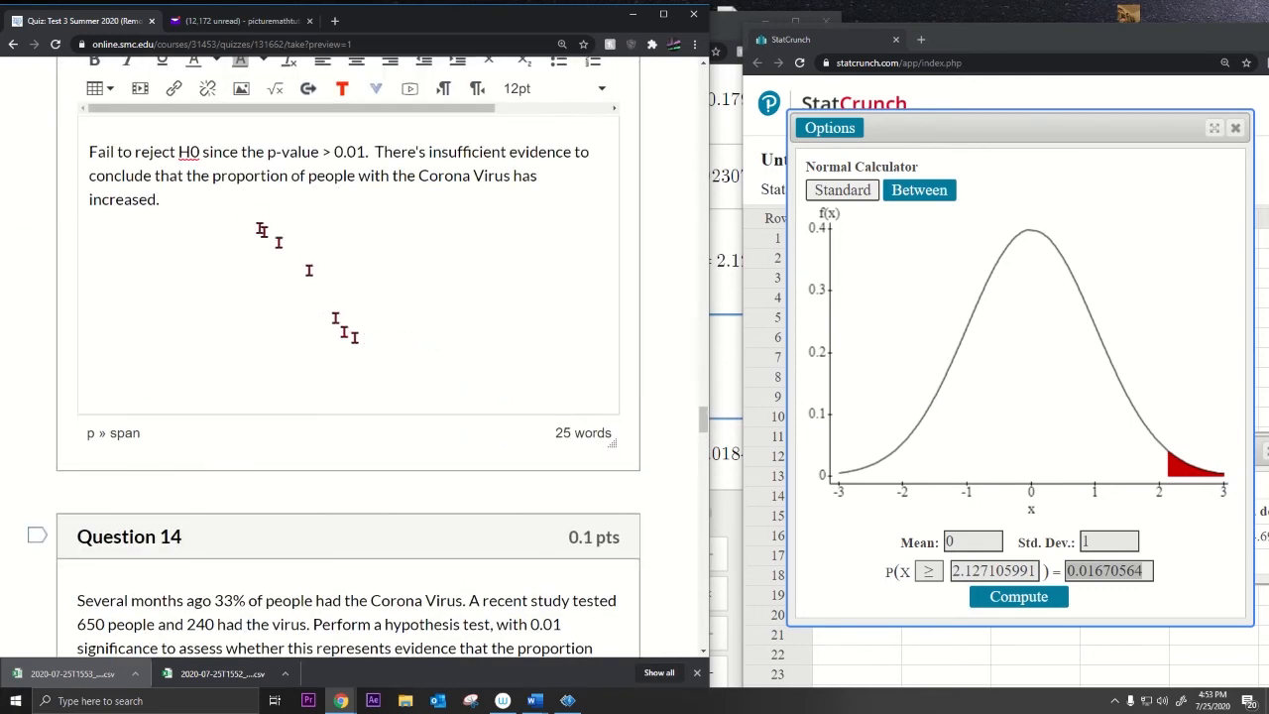
left_click_drag(382, 153, 476, 191)
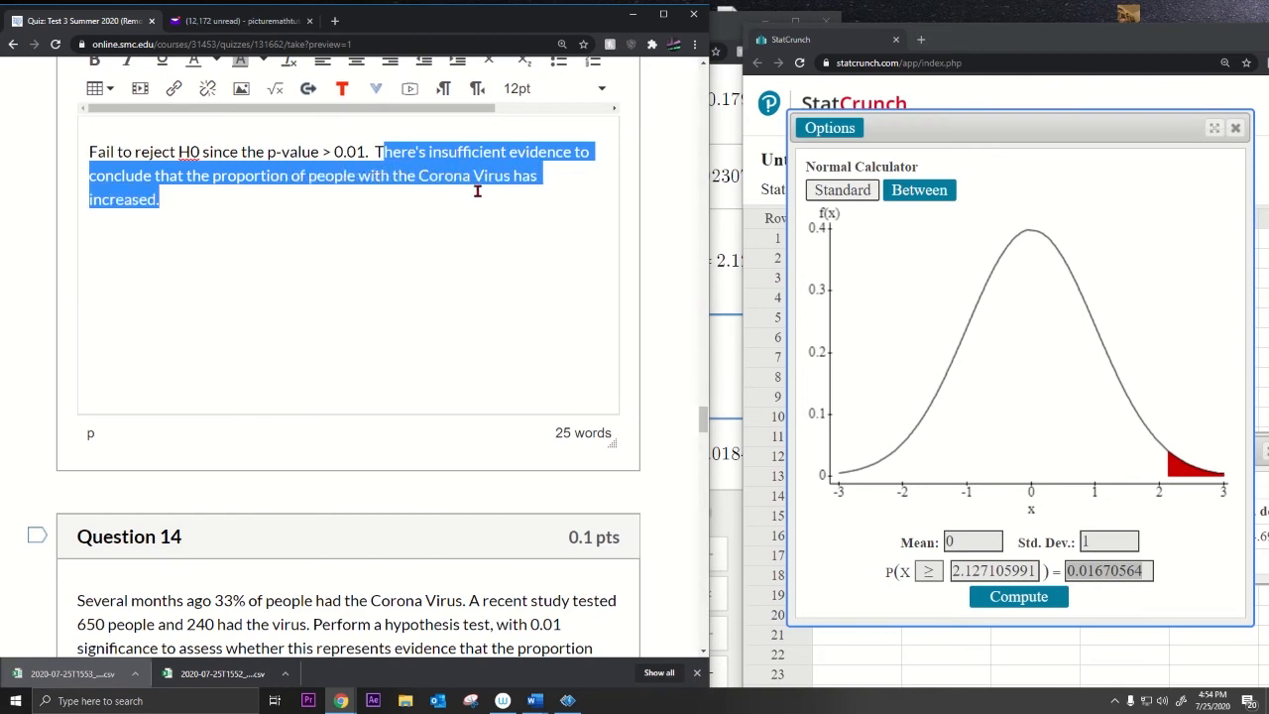
scroll(358, 302, "down", 3)
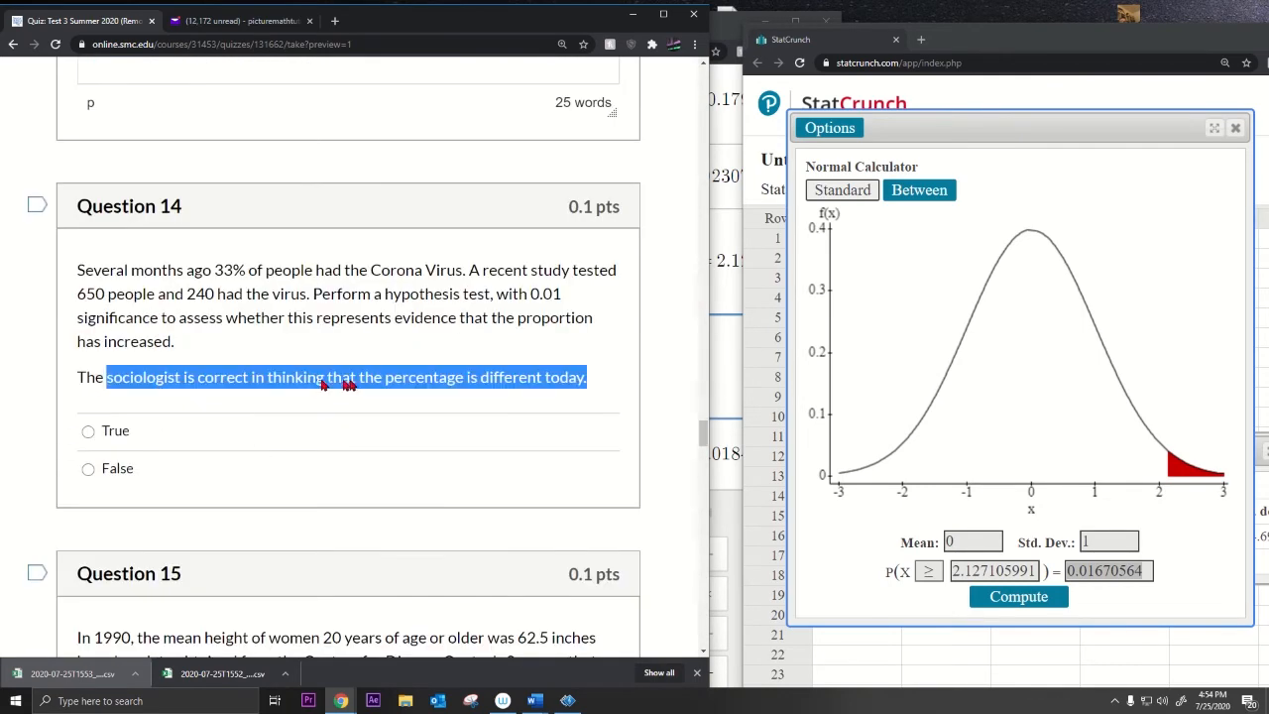
left_click(88, 467)
Step: Highlight the claim that the sociologist is correct and Question 13's insufficient-evidence conclusion
scroll(365, 501, "down", 3)
scroll(337, 483, "up", 2)
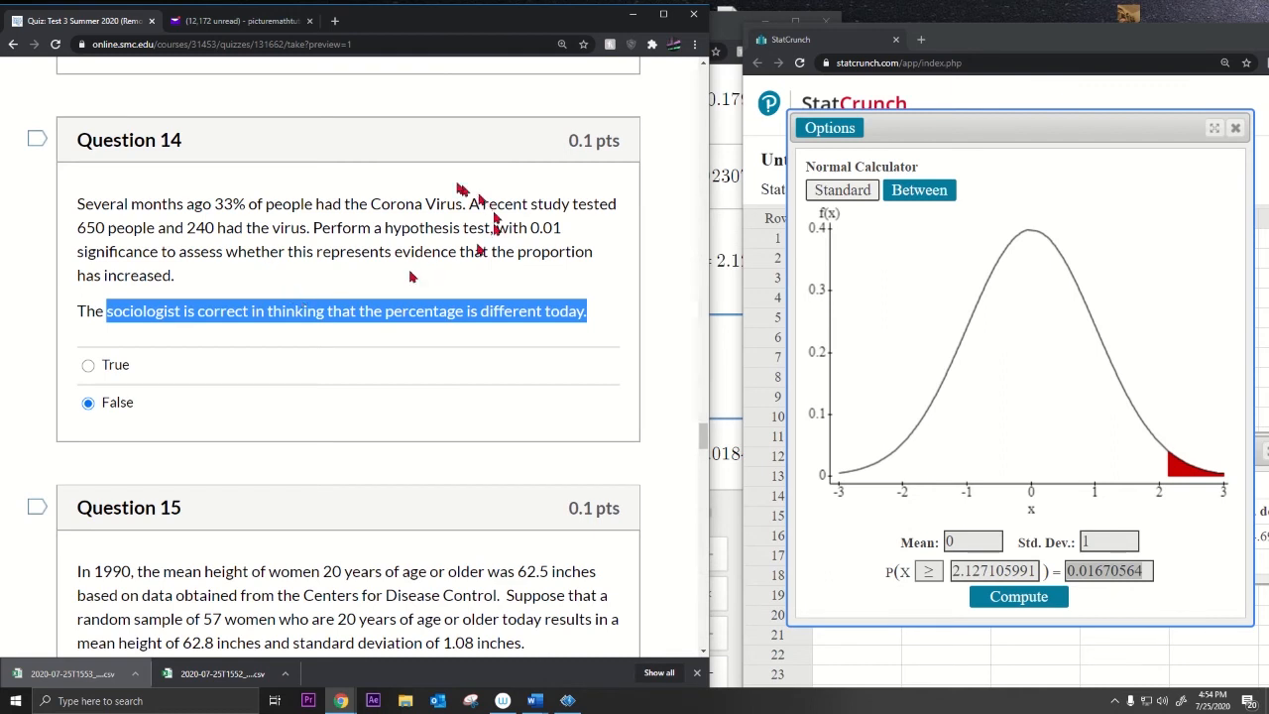
left_click(153, 351)
left_click_drag(77, 312, 599, 322)
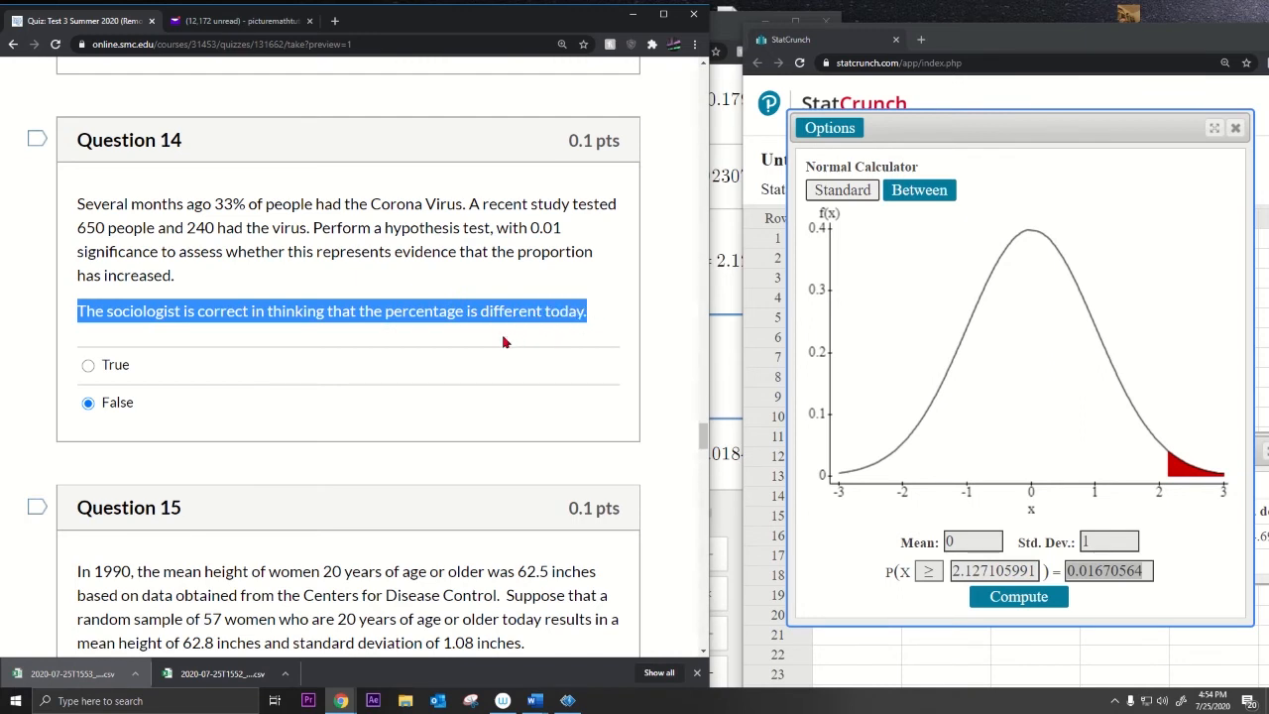
left_click(166, 325)
left_click_drag(185, 312, 594, 318)
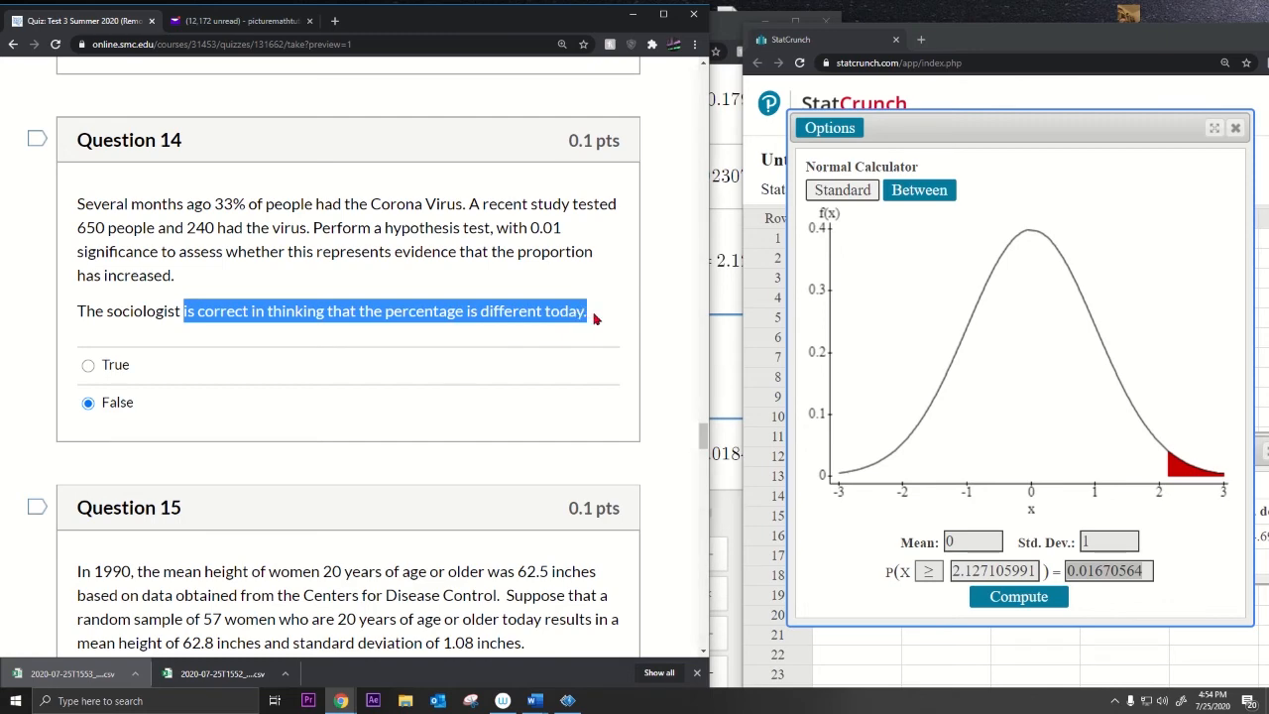
scroll(492, 288, "up", 5)
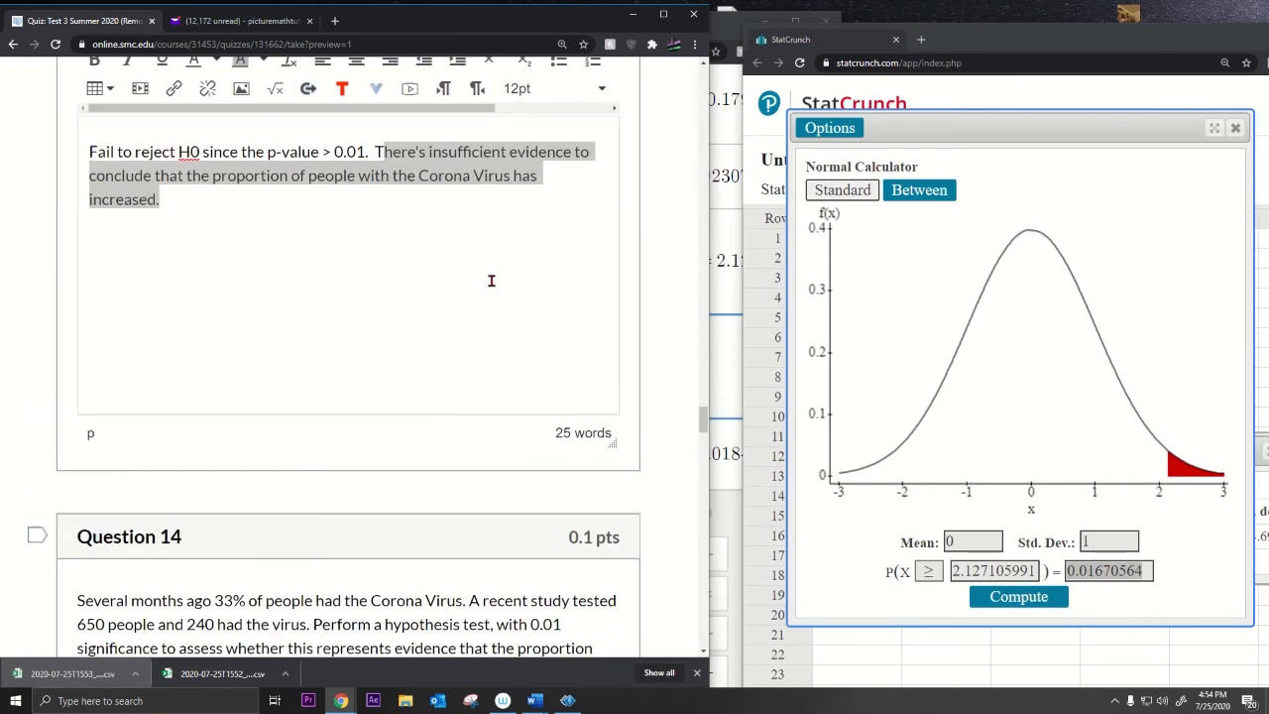
left_click(426, 242)
left_click_drag(419, 218, 294, 273)
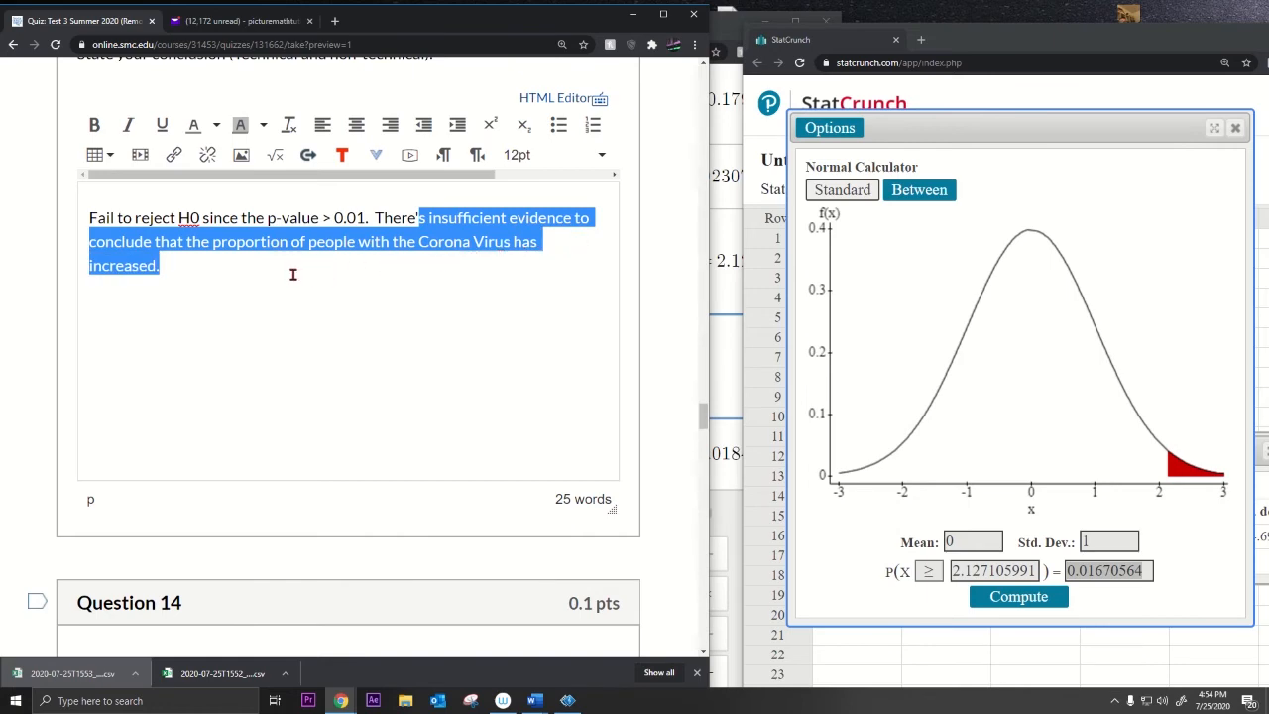
scroll(277, 363, "down", 8)
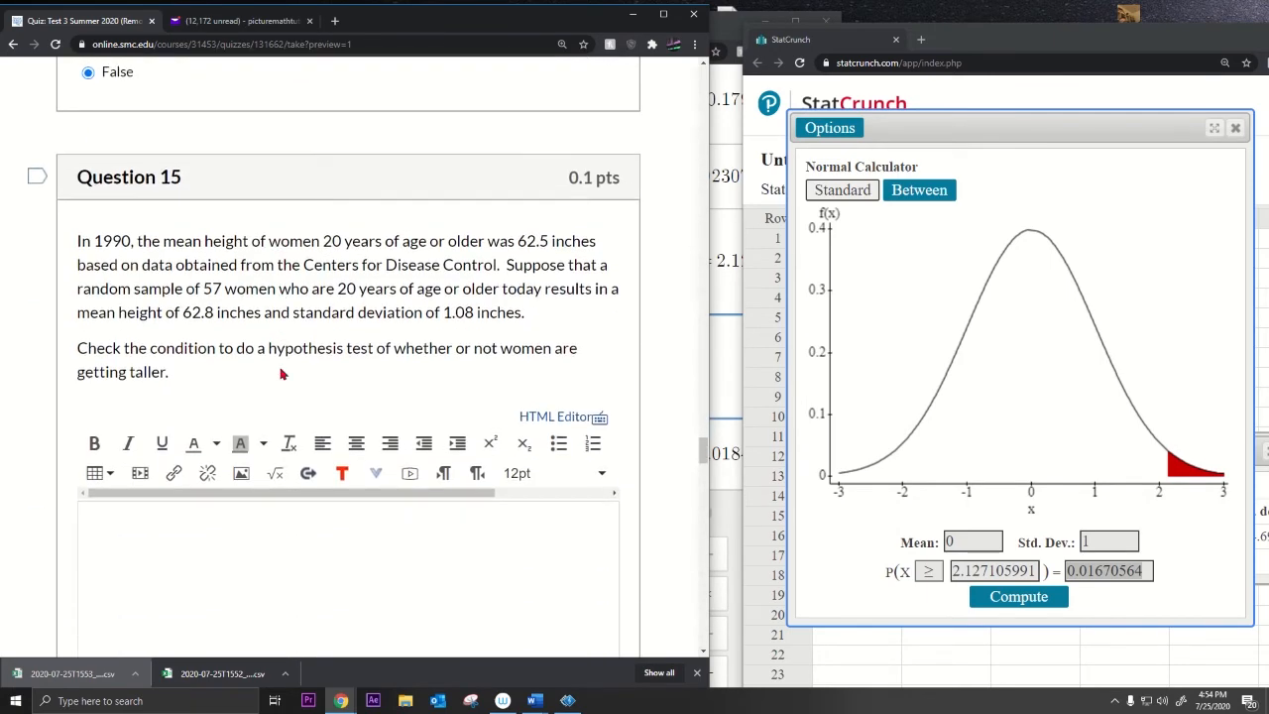
Step: Highlight Question 15's sample of 57 women, age 20, and the check-conditions instruction
scroll(281, 373, "down", 1)
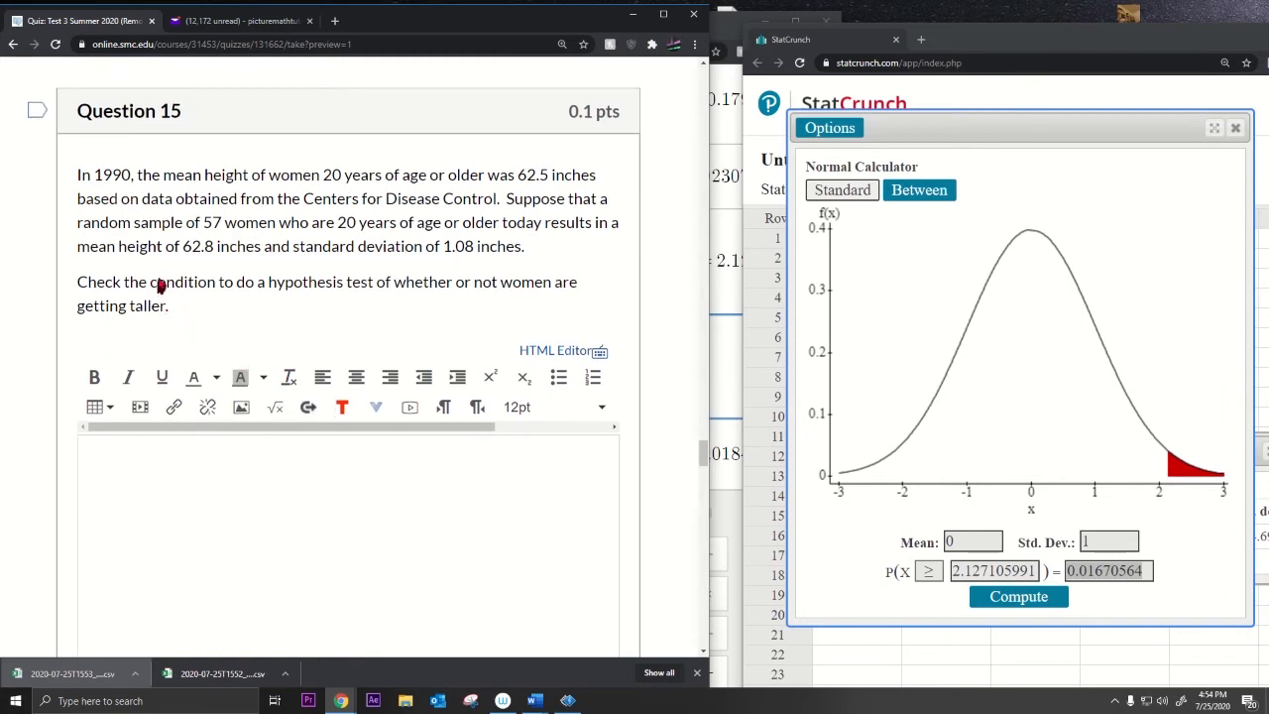
left_click_drag(157, 281, 242, 315)
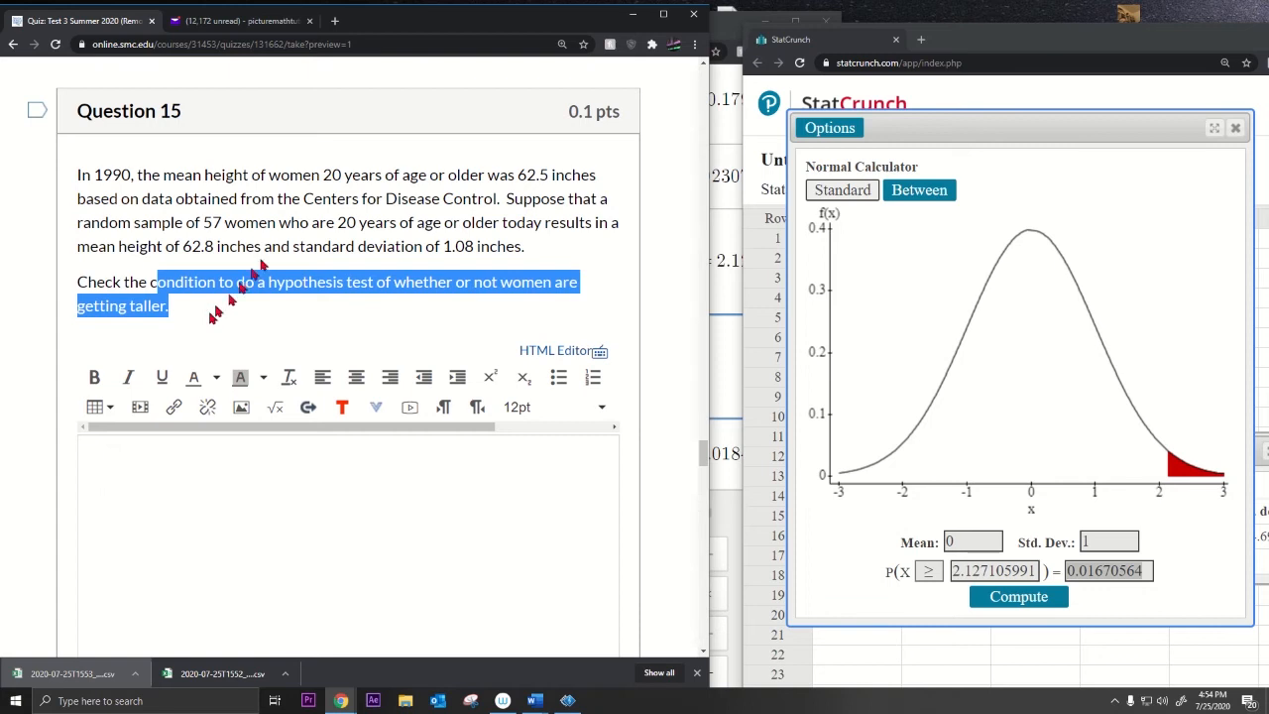
double_click(211, 222)
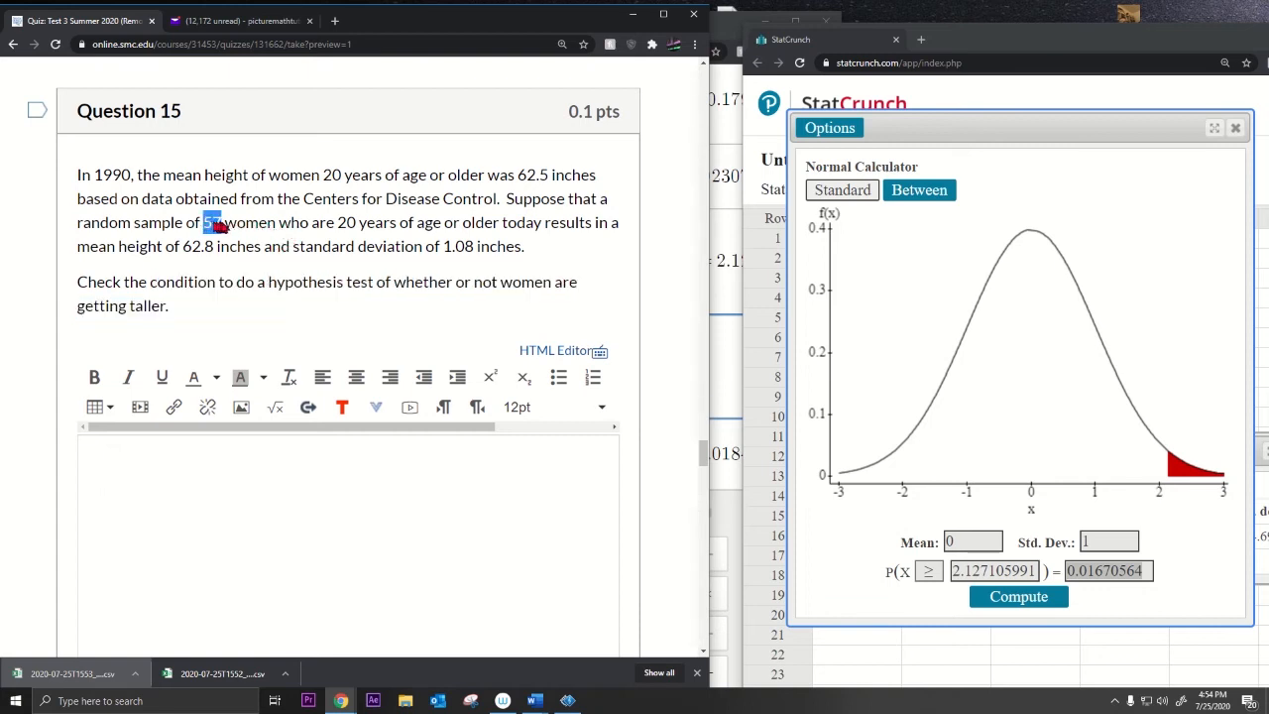
double_click(347, 223)
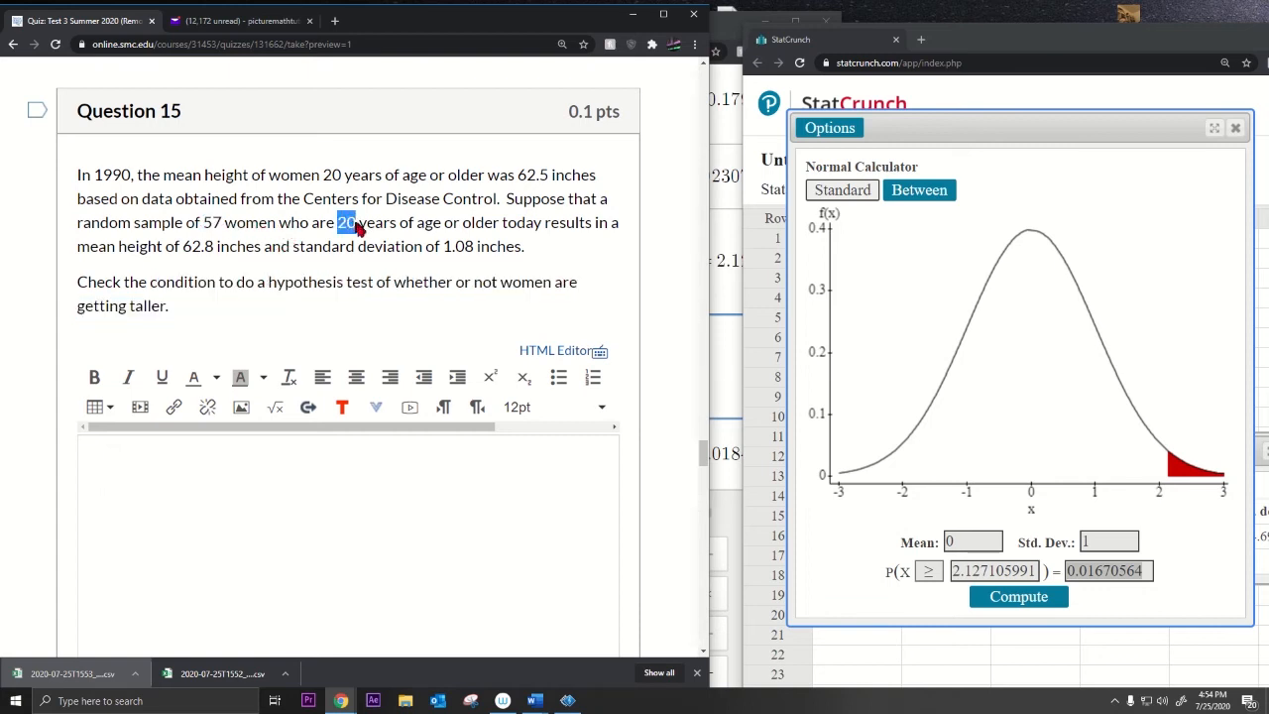
left_click(166, 313)
left_click_drag(165, 313, 89, 281)
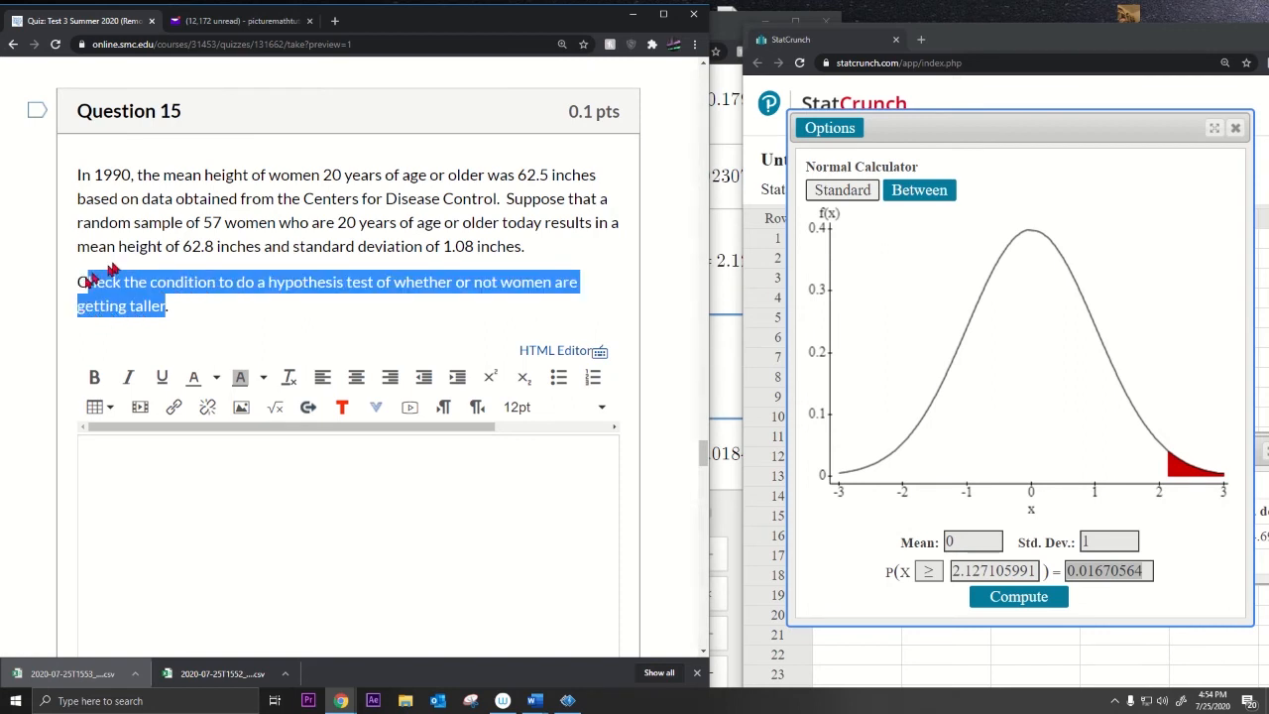
Step: Paste the prepared conditions from Word: SRS, n >= 30 for normal sampling, 20(57) = 1140 women
left_click(227, 496)
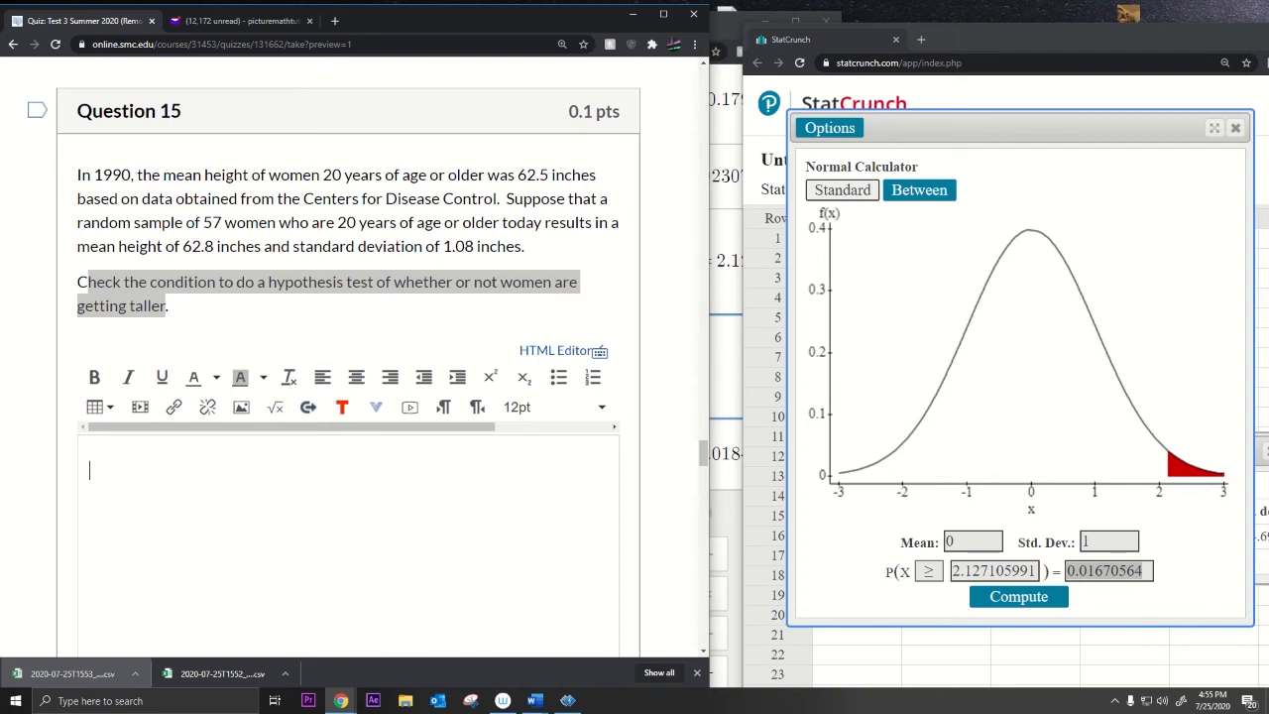
key("alt+Tab")
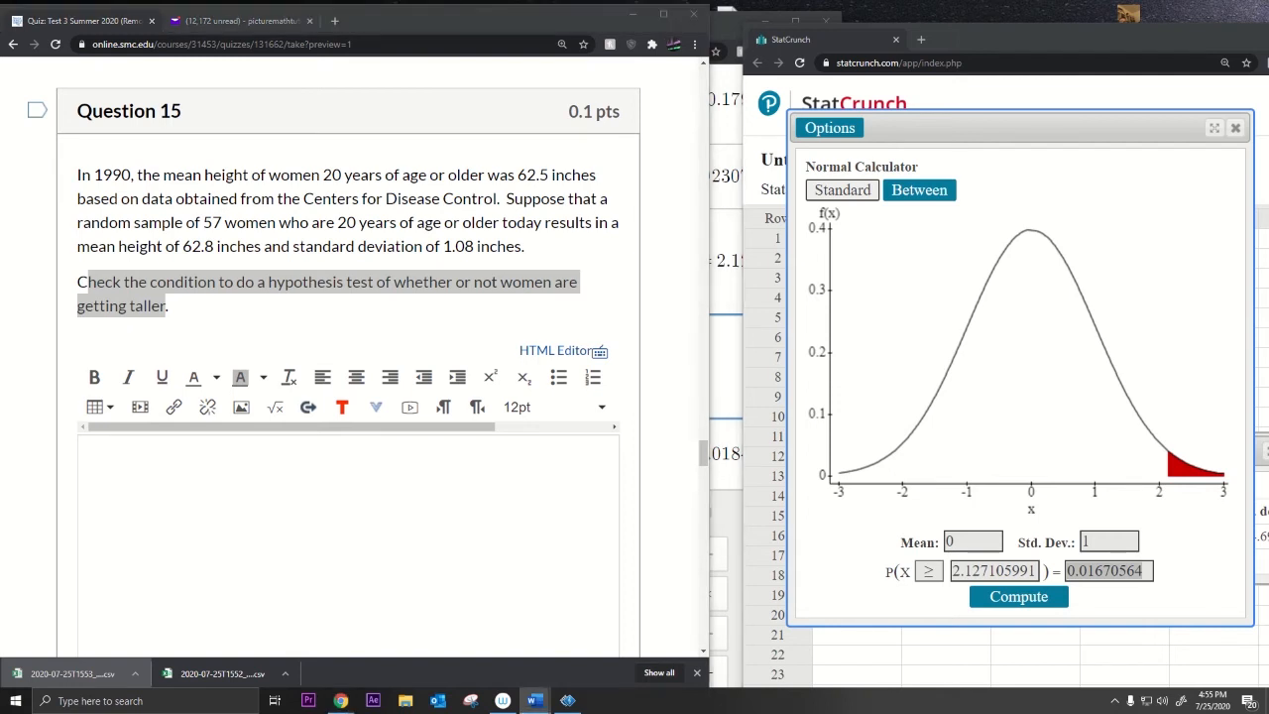
left_click(589, 483)
type("1. SRS, 2. n >= 30 so the sampling distribution is normal, 3. 20(57) =1140. There are more than 1140 women 20 years of age or older.")
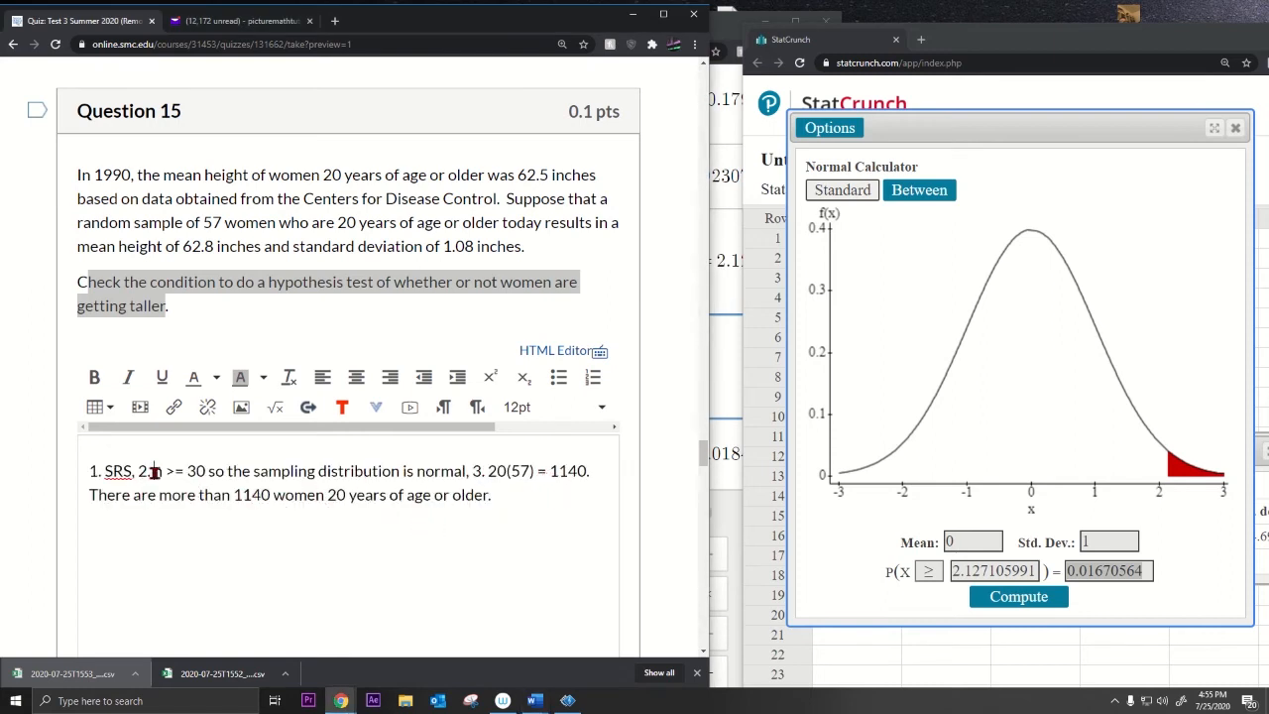
left_click_drag(154, 472, 204, 472)
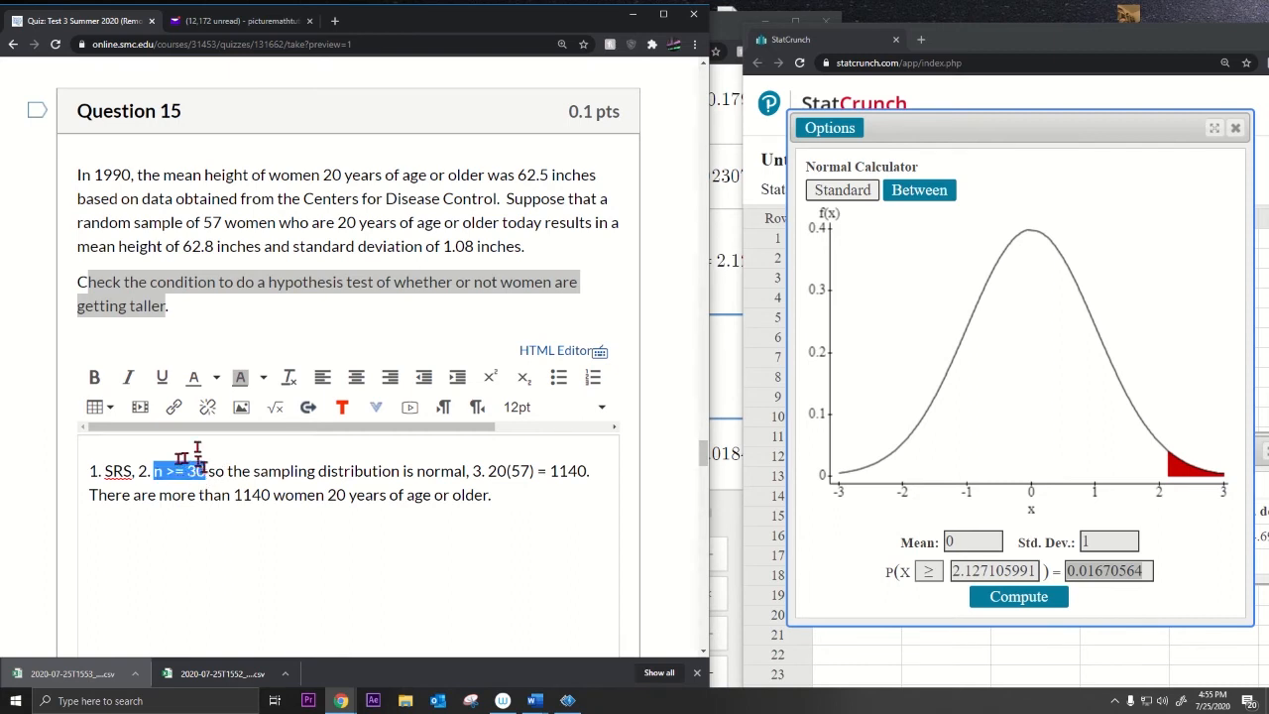
left_click(248, 227)
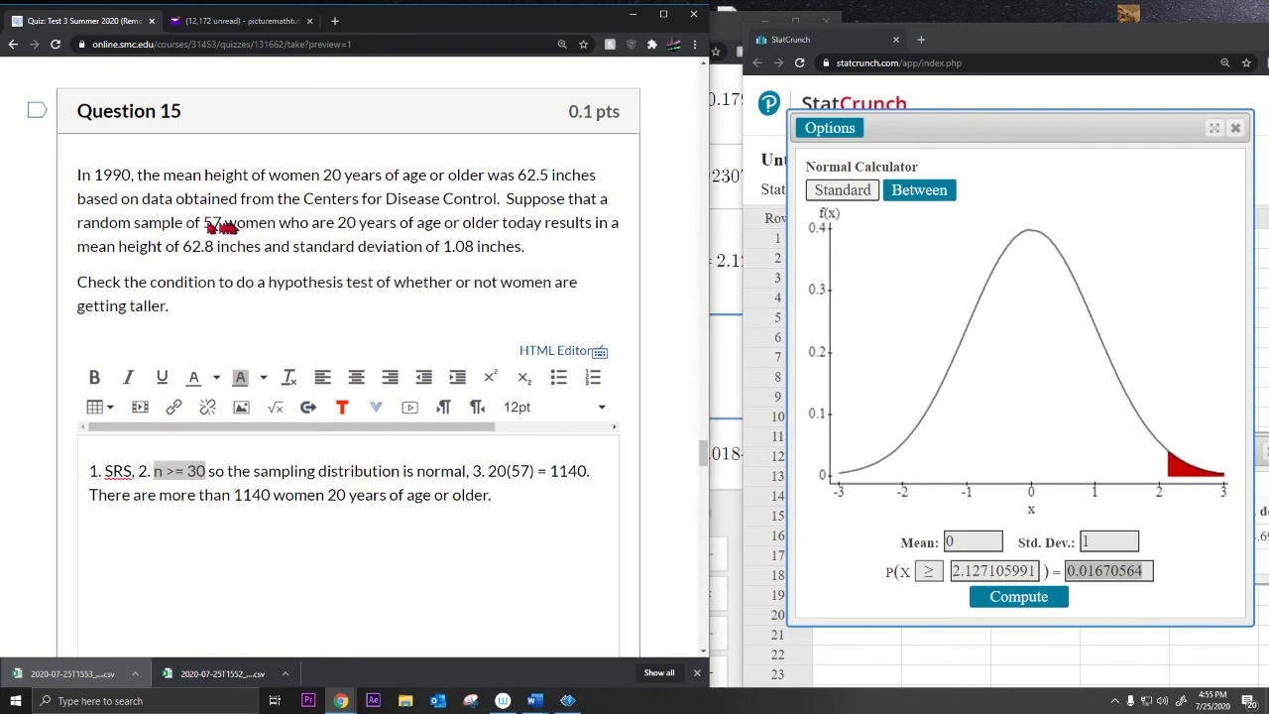
left_click_drag(211, 224, 278, 229)
left_click(81, 178)
left_click_drag(79, 178, 540, 261)
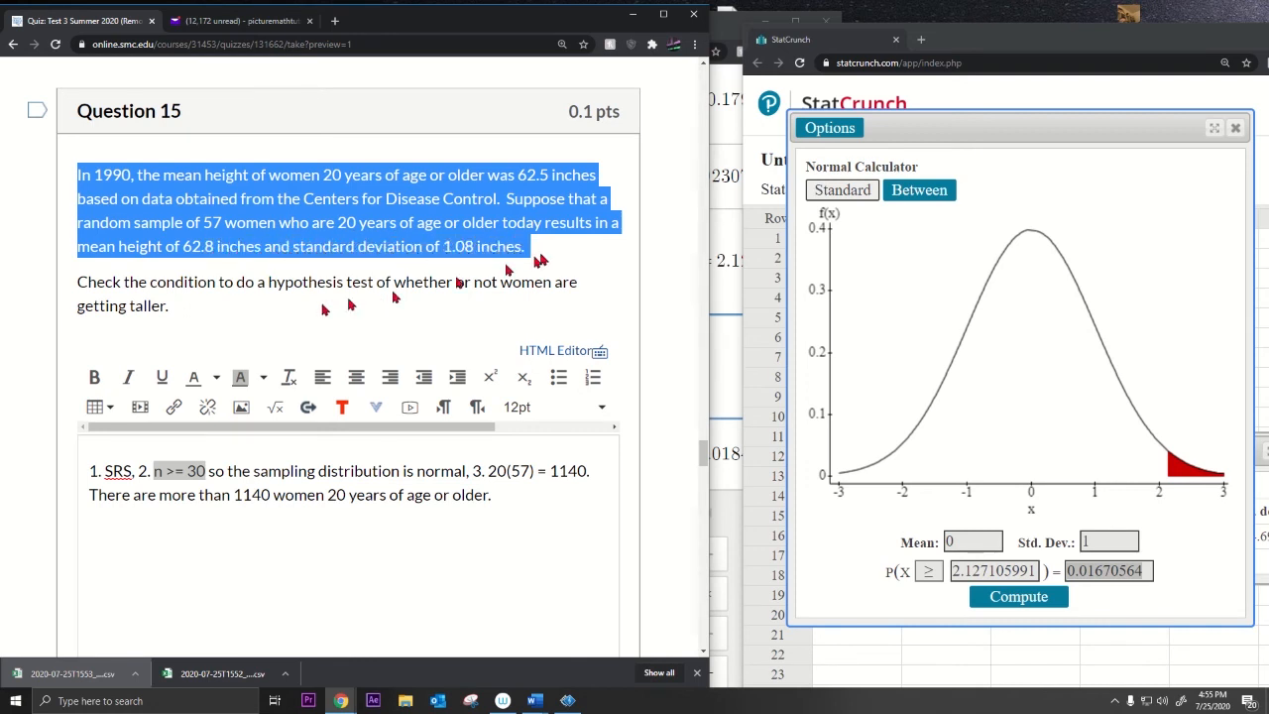
left_click_drag(150, 283, 288, 326)
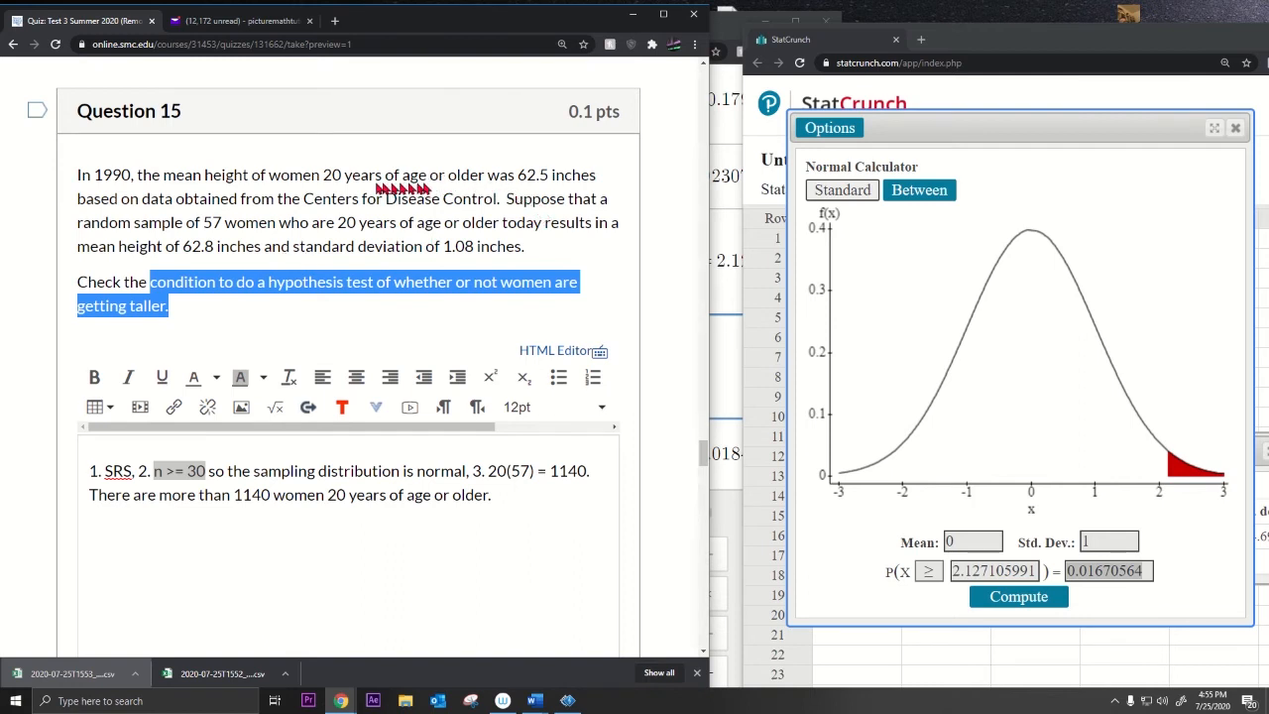
left_click_drag(132, 175, 78, 174)
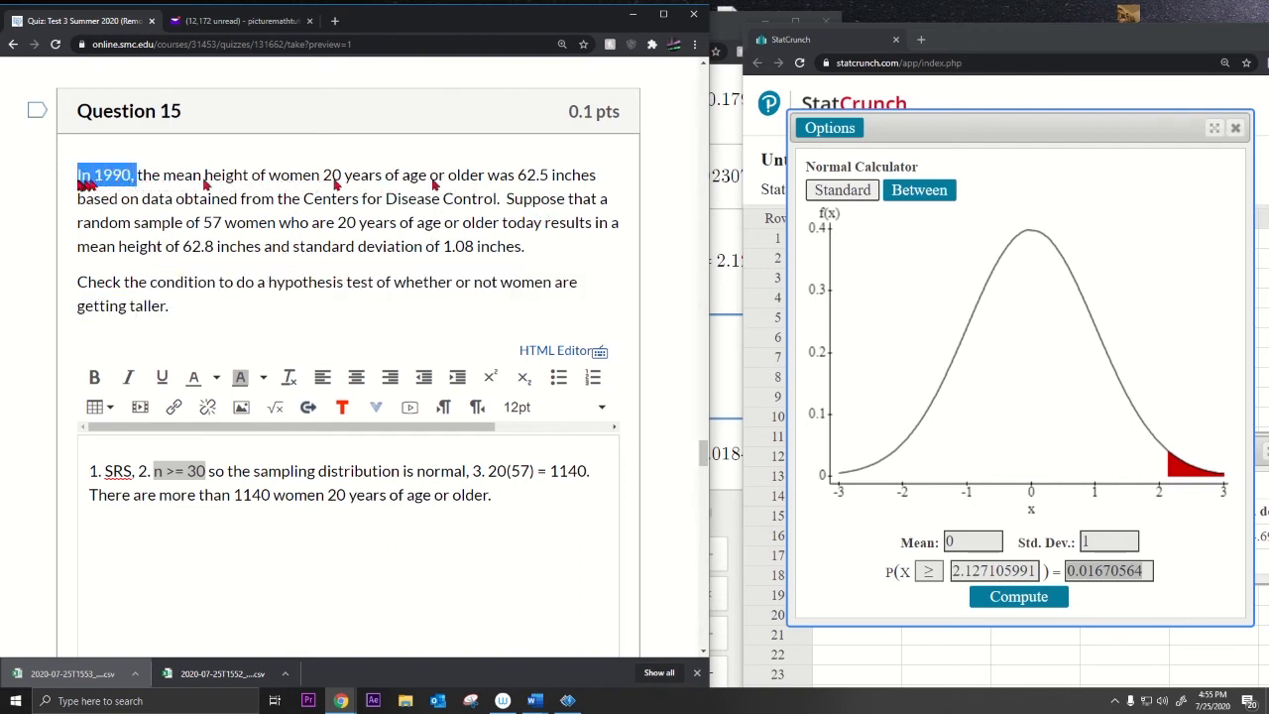
left_click_drag(516, 175, 548, 177)
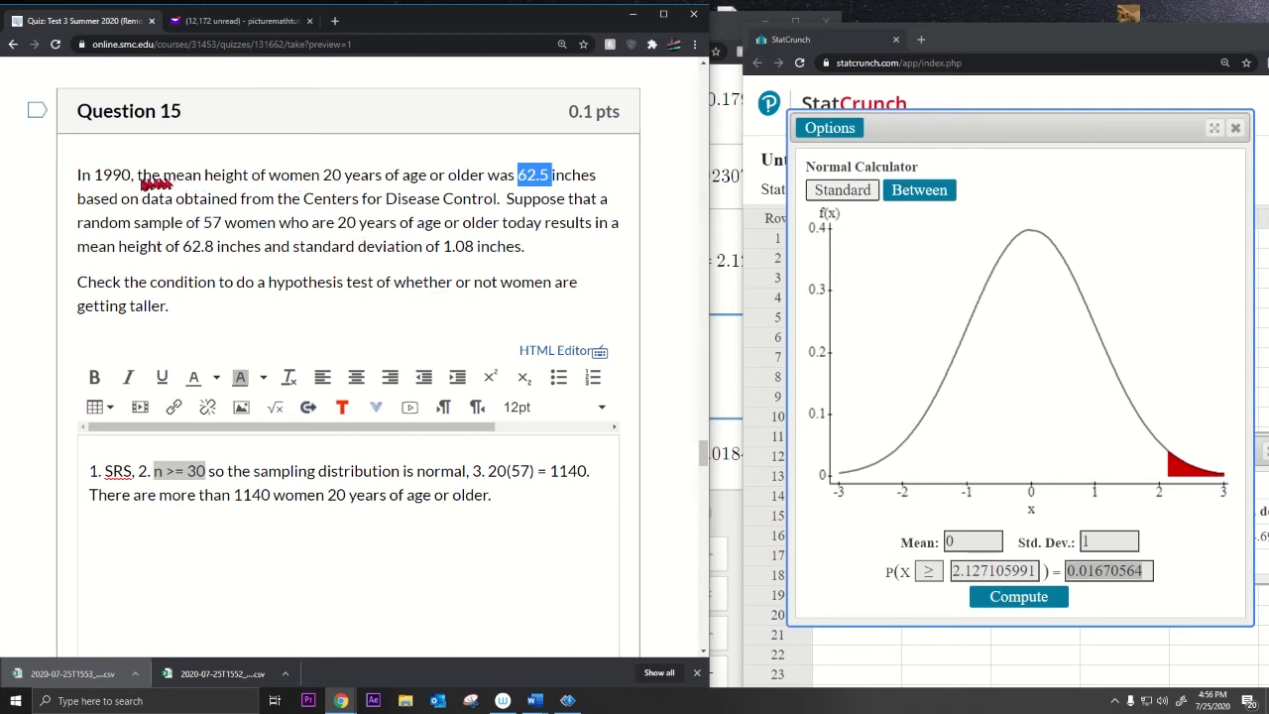
left_click_drag(139, 176, 59, 182)
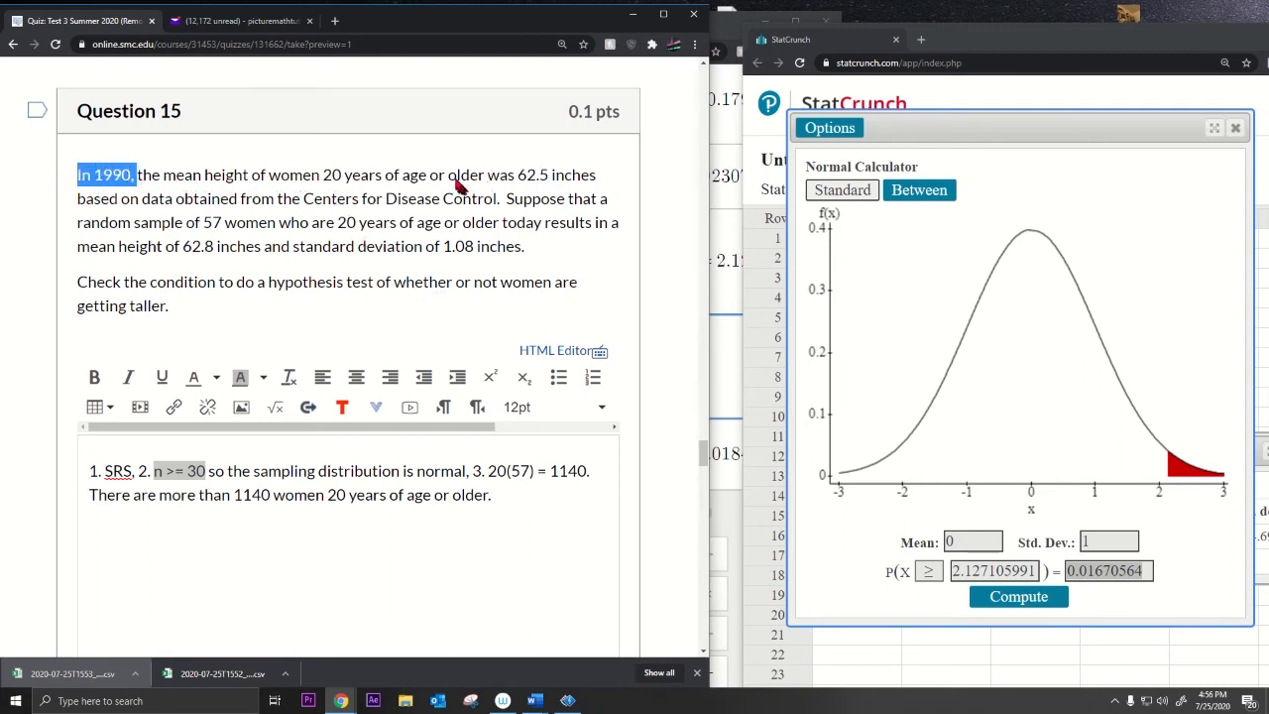
left_click_drag(507, 176, 596, 177)
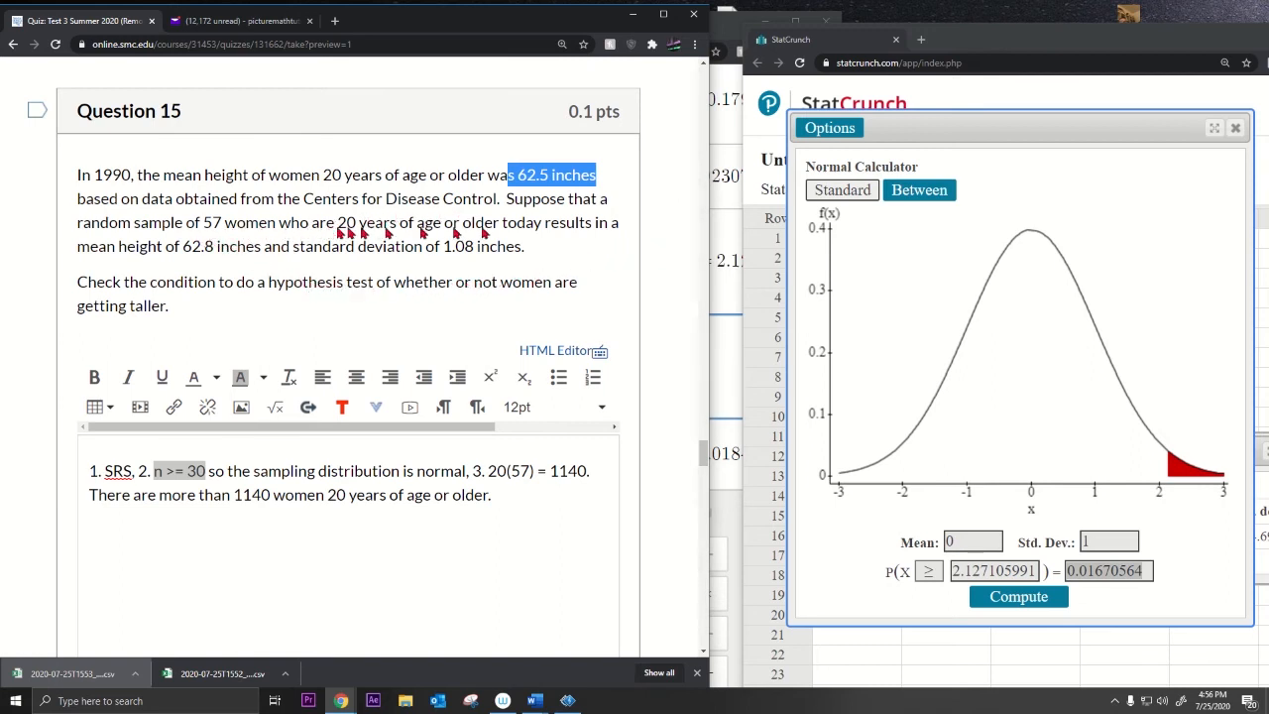
left_click_drag(502, 224, 545, 226)
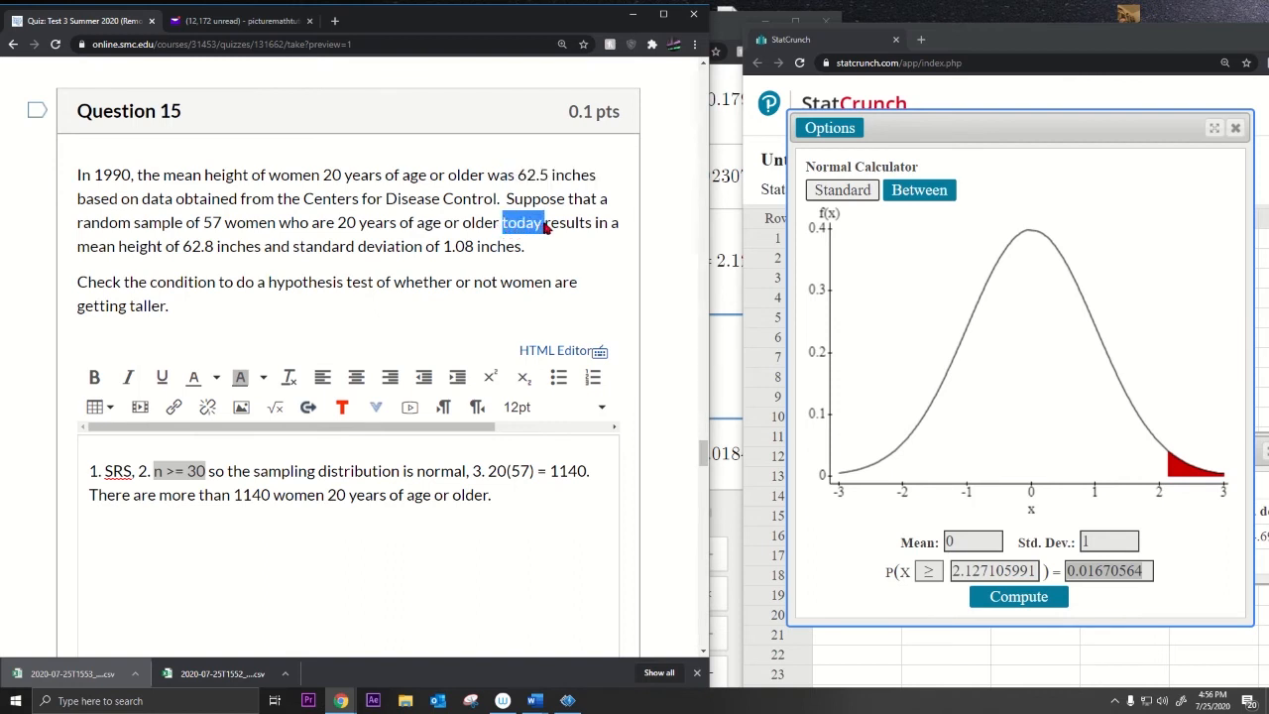
left_click_drag(134, 175, 104, 177)
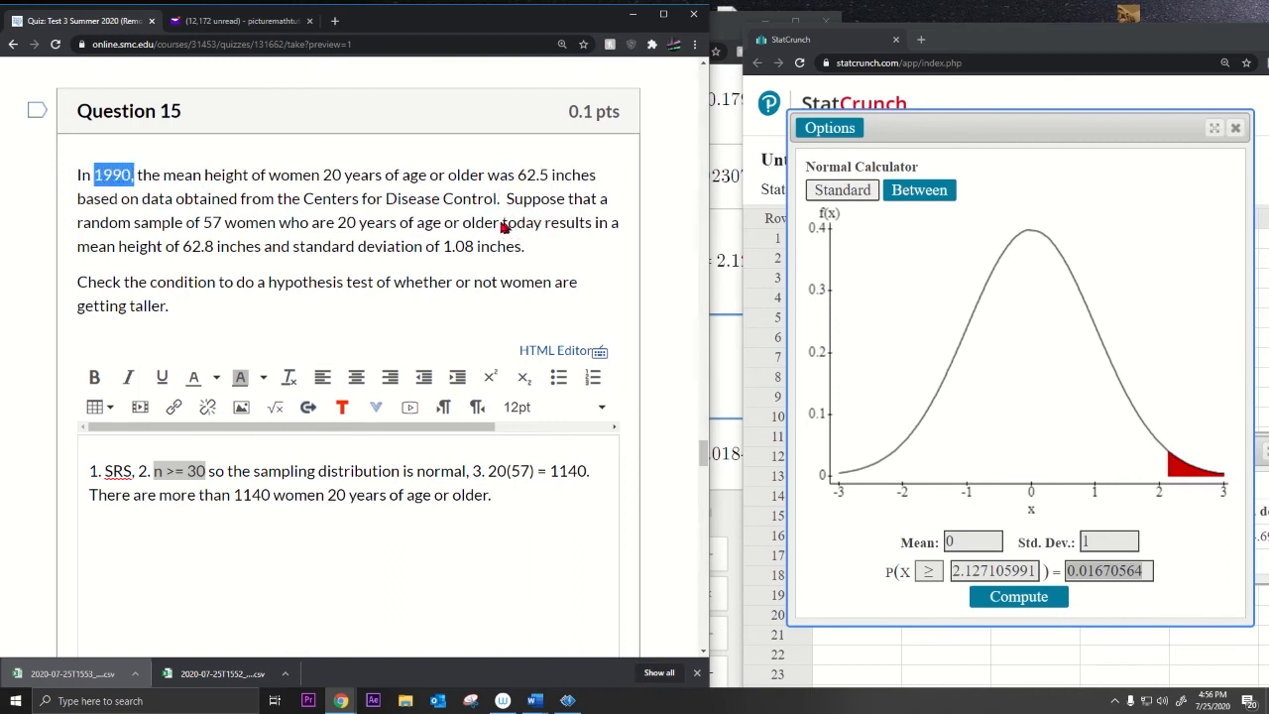
left_click_drag(501, 224, 538, 226)
left_click_drag(214, 247, 186, 254)
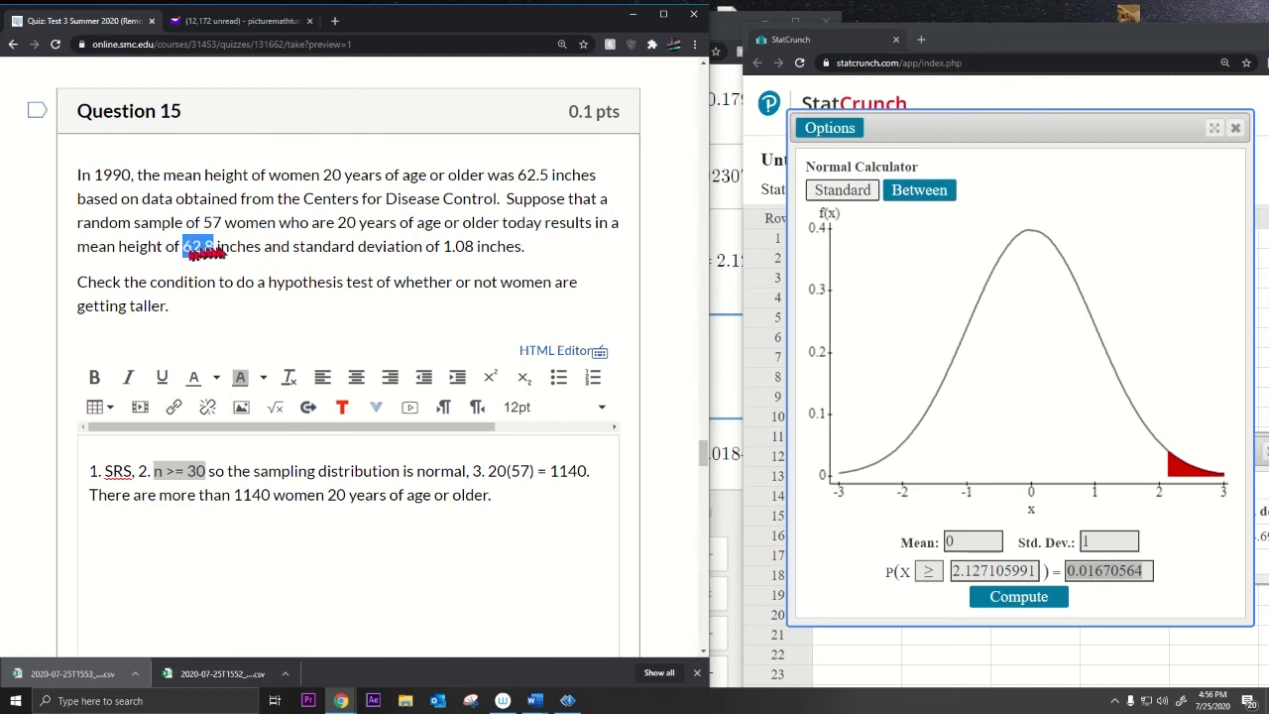
left_click_drag(517, 176, 554, 178)
left_click_drag(184, 248, 214, 250)
left_click(516, 501)
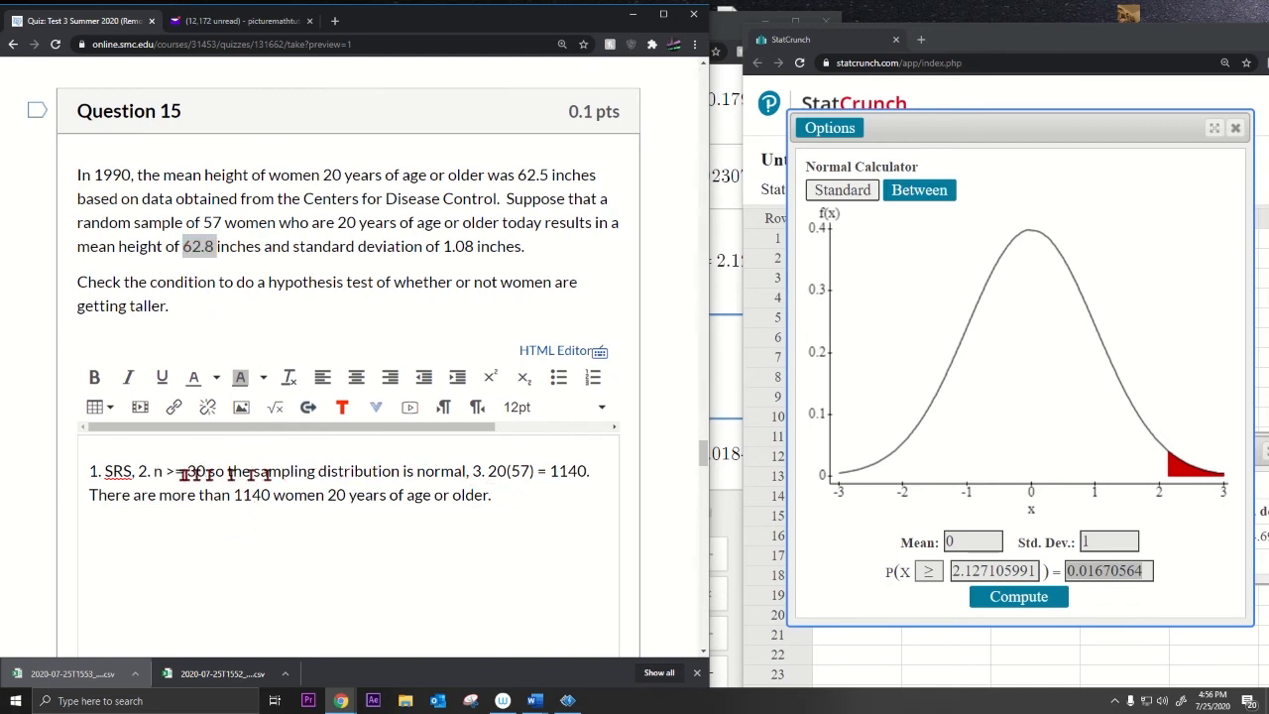
mouse_move(144, 472)
left_mouse_down()
mouse_move(127, 477)
mouse_move(466, 473)
left_mouse_up()
left_click(320, 485)
left_click_drag(252, 471, 466, 473)
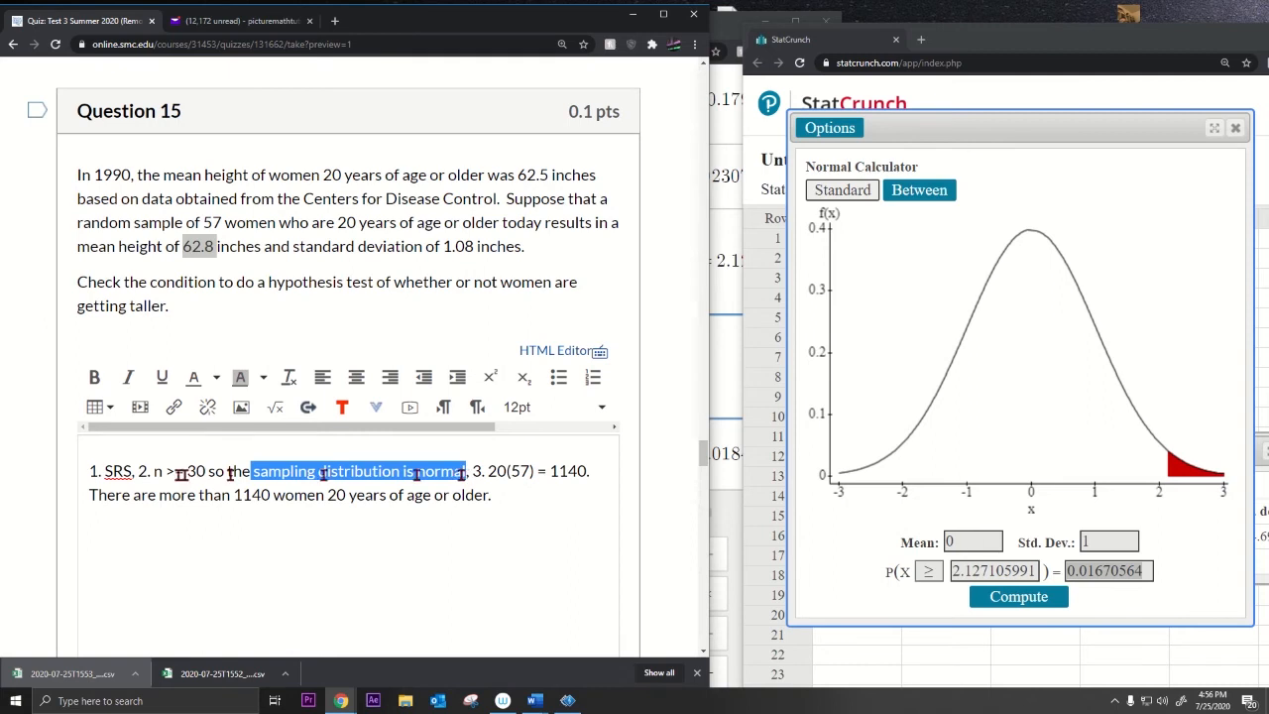
left_click_drag(152, 472, 206, 472)
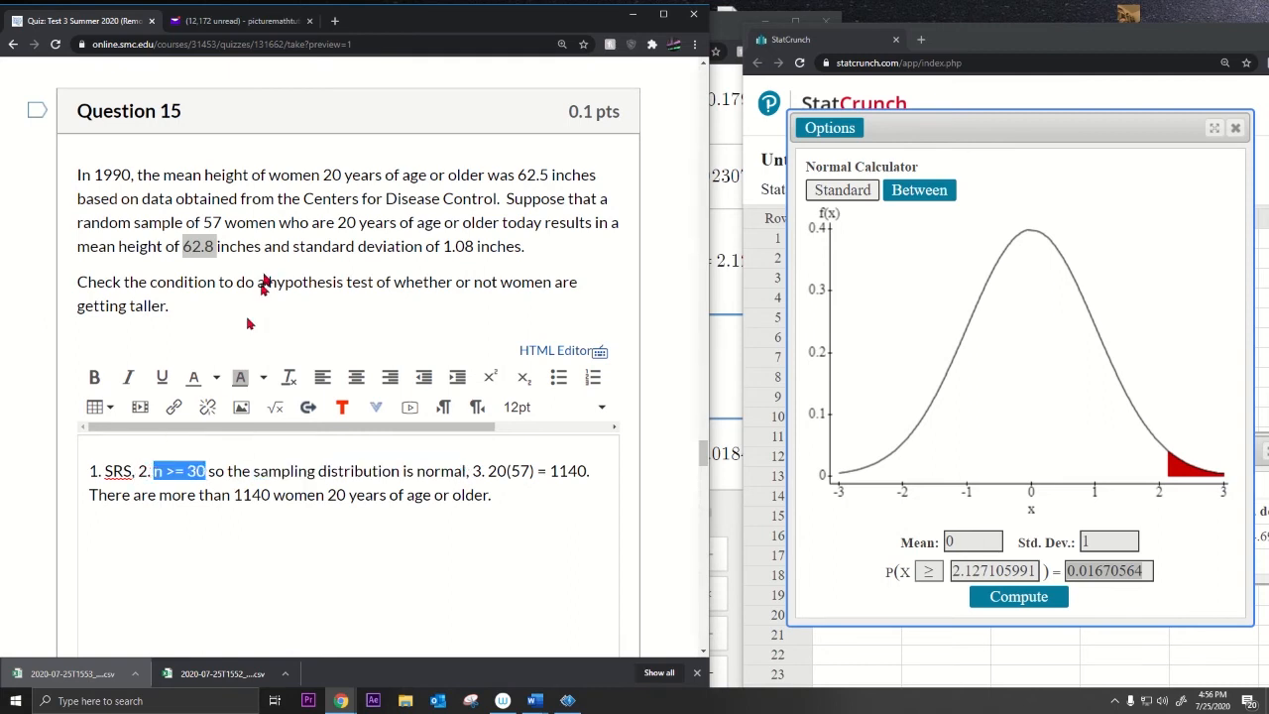
left_click(207, 230)
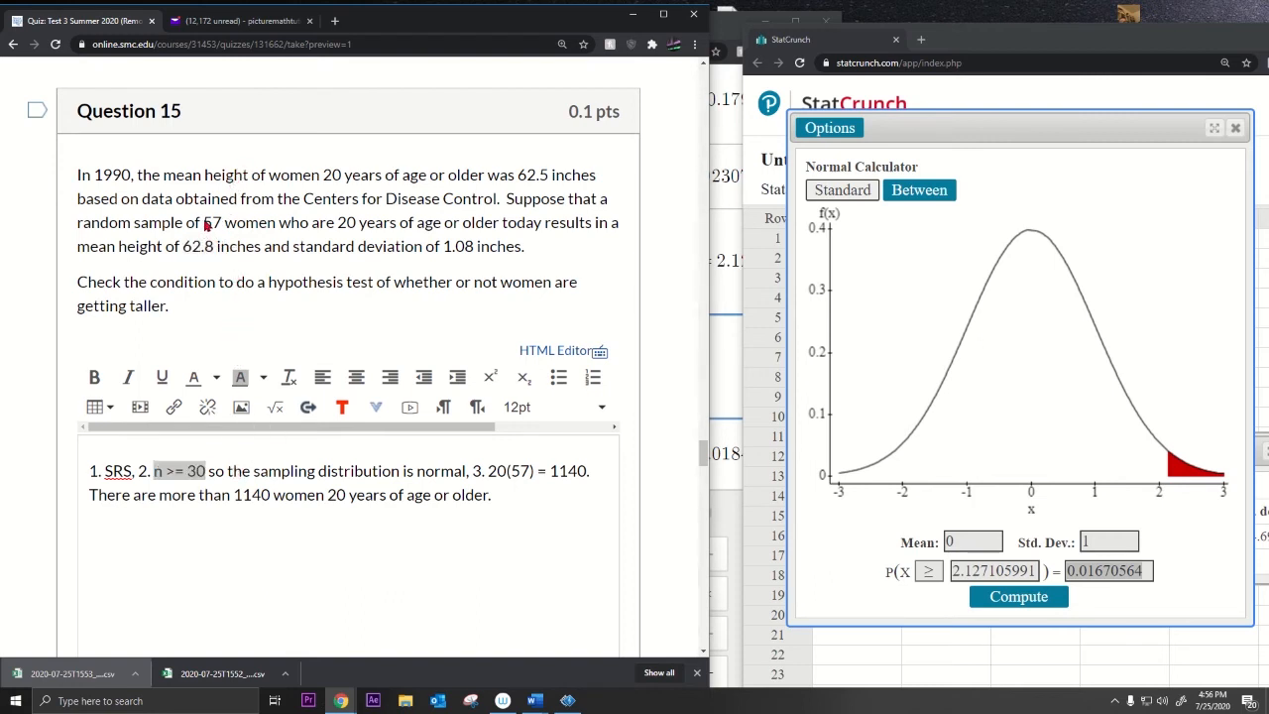
left_click_drag(204, 225, 224, 227)
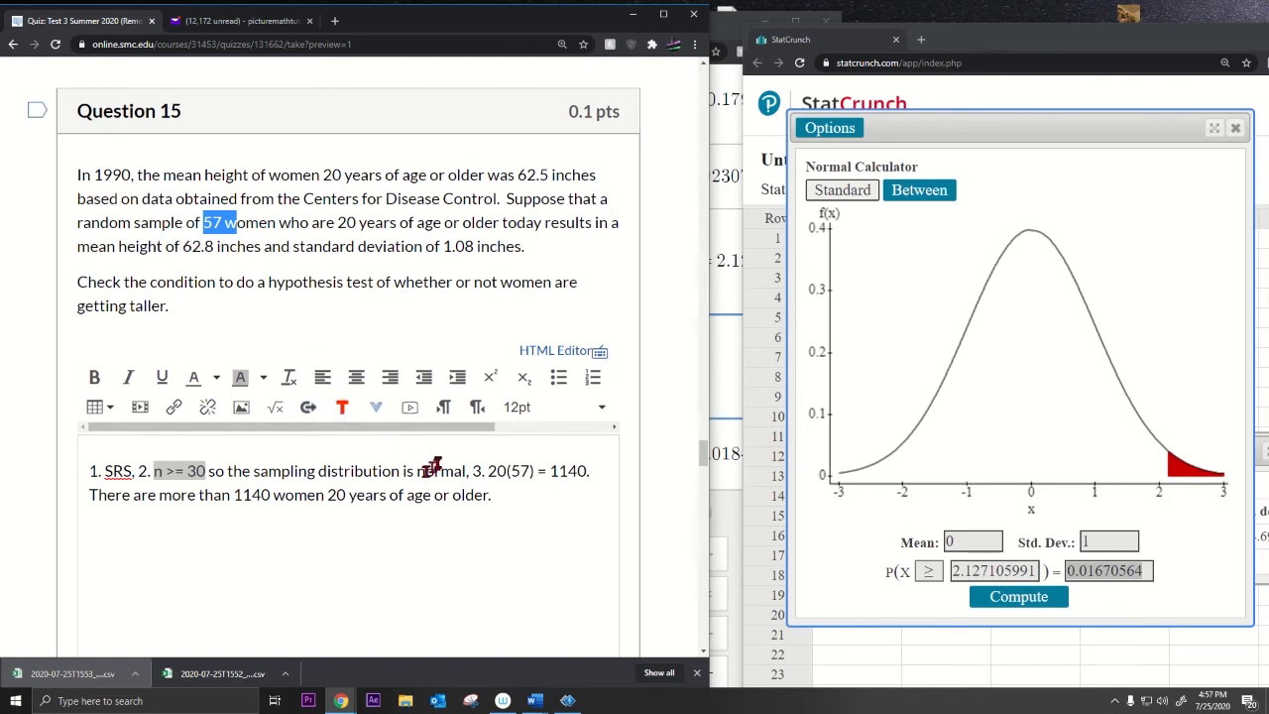
Step: Check the n >= 30 and 20(57) = 1140 conditions against the question's age 20 and hypothesis test
left_click(164, 474)
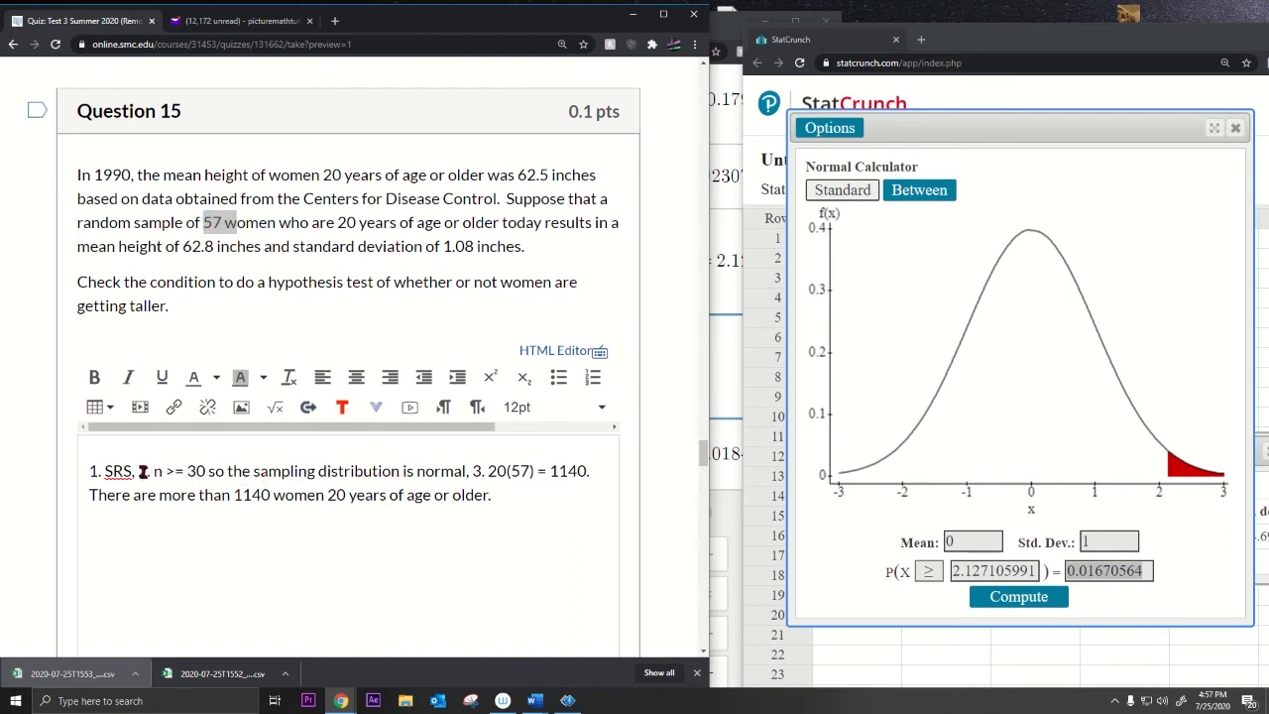
left_click_drag(140, 473, 462, 477)
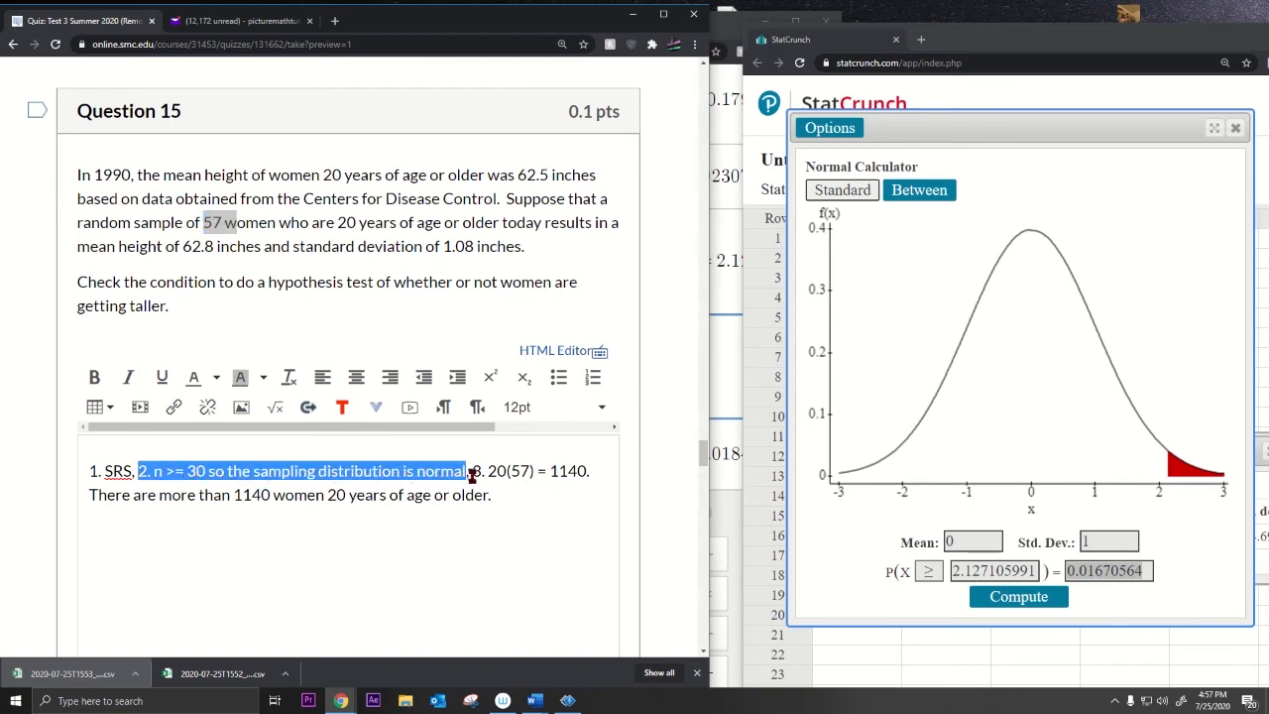
left_click(481, 471)
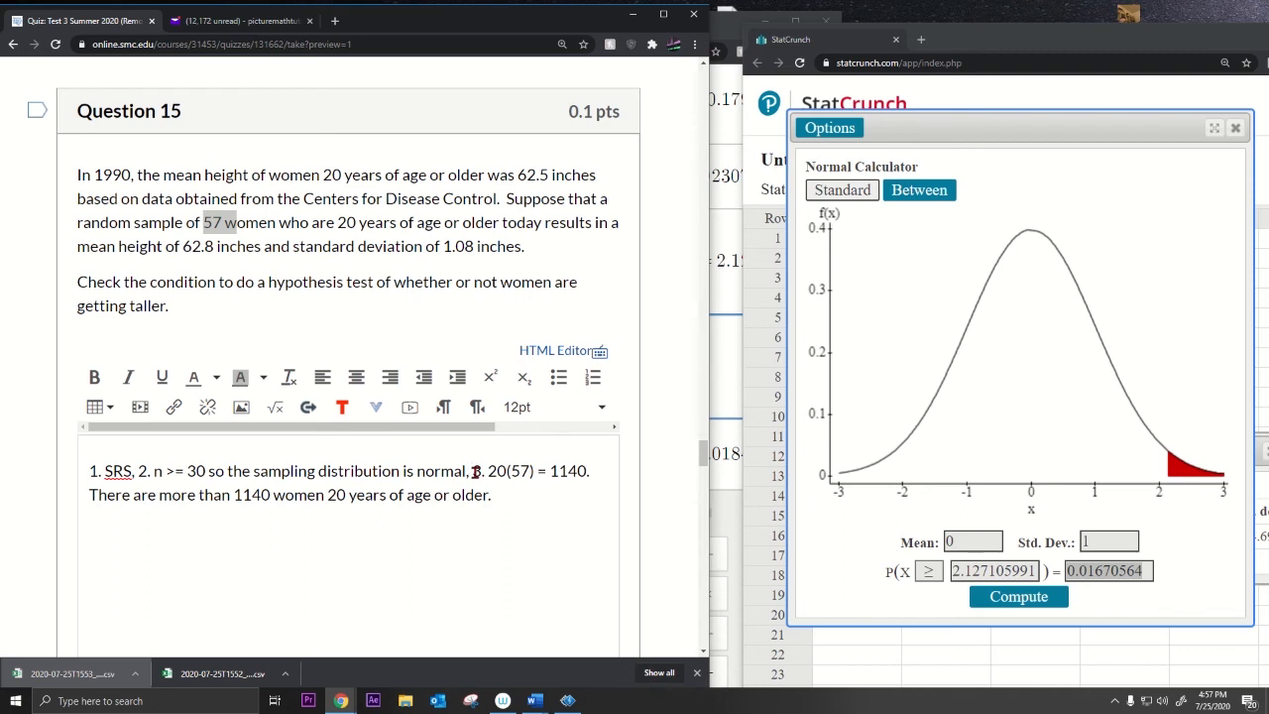
left_click_drag(479, 472, 585, 474)
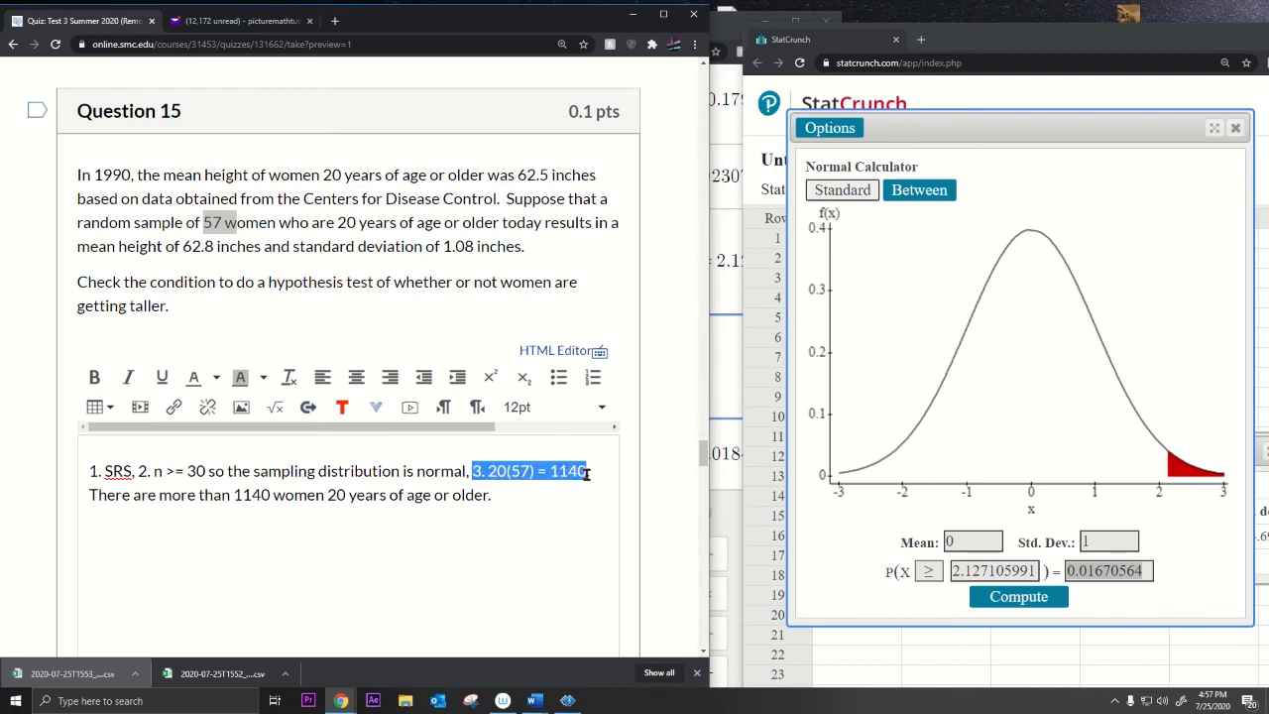
left_click(492, 495)
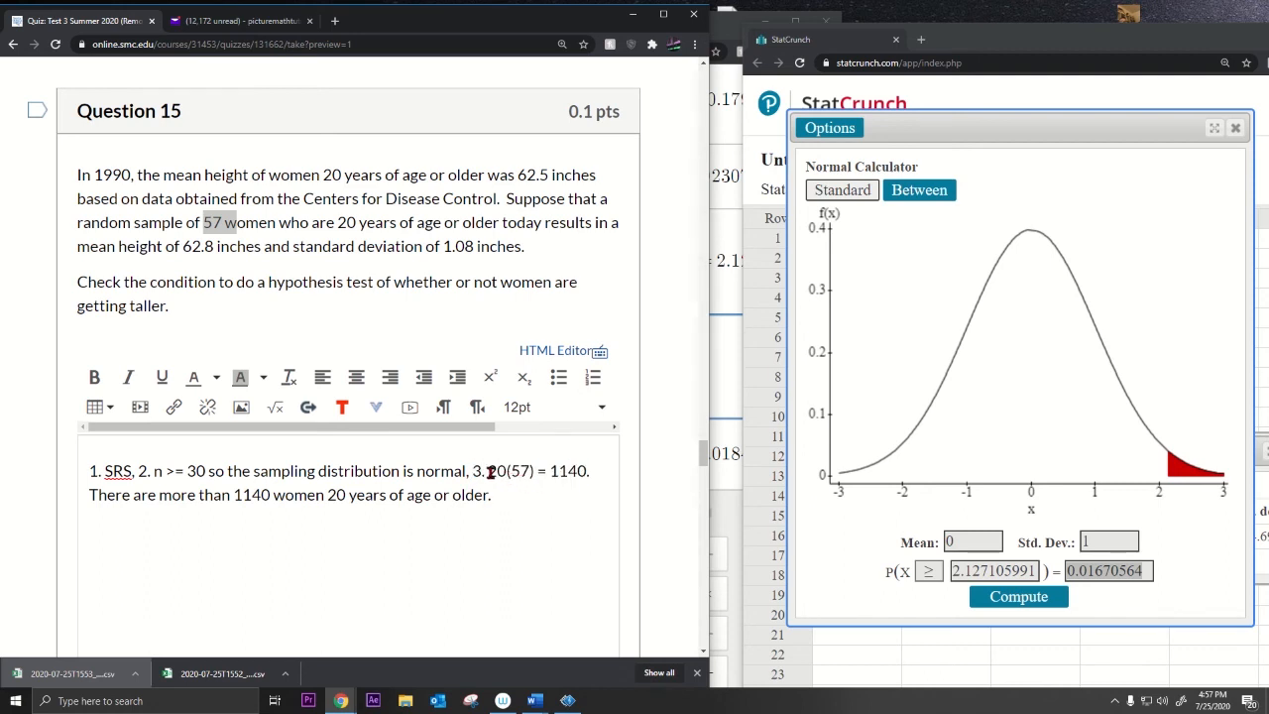
left_click_drag(488, 472, 510, 472)
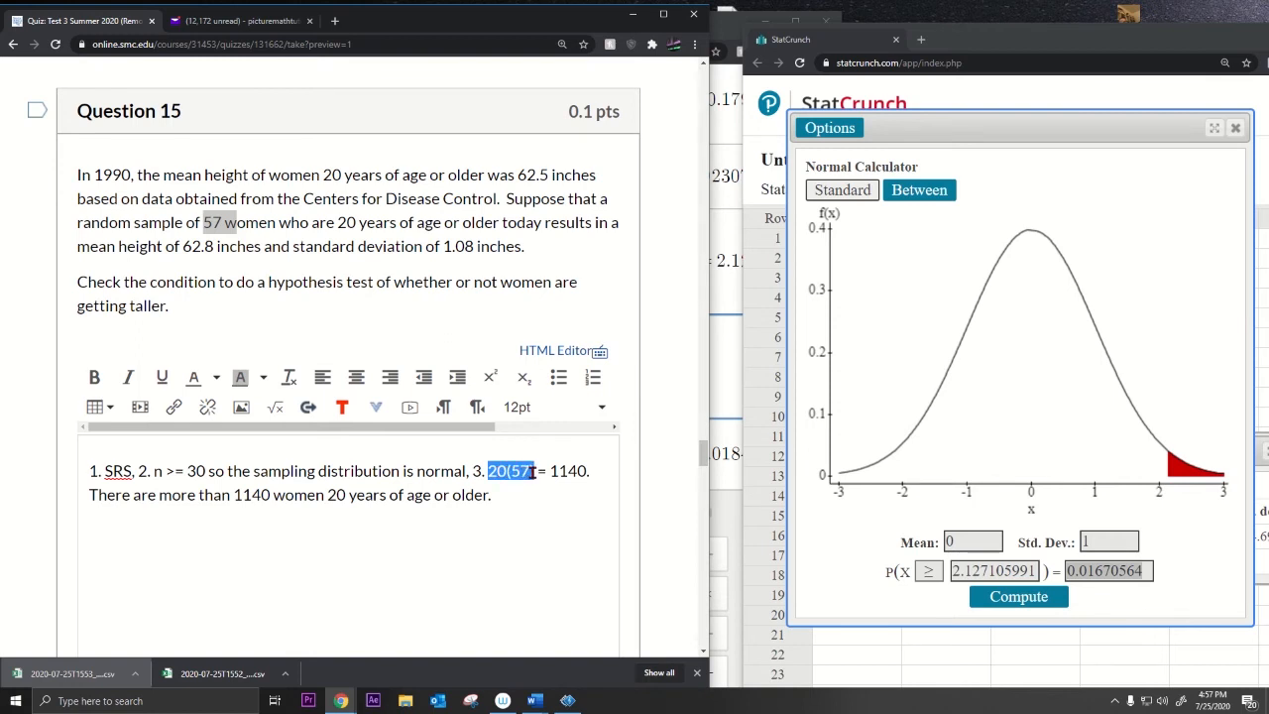
left_click(503, 473)
left_click_drag(551, 471, 587, 472)
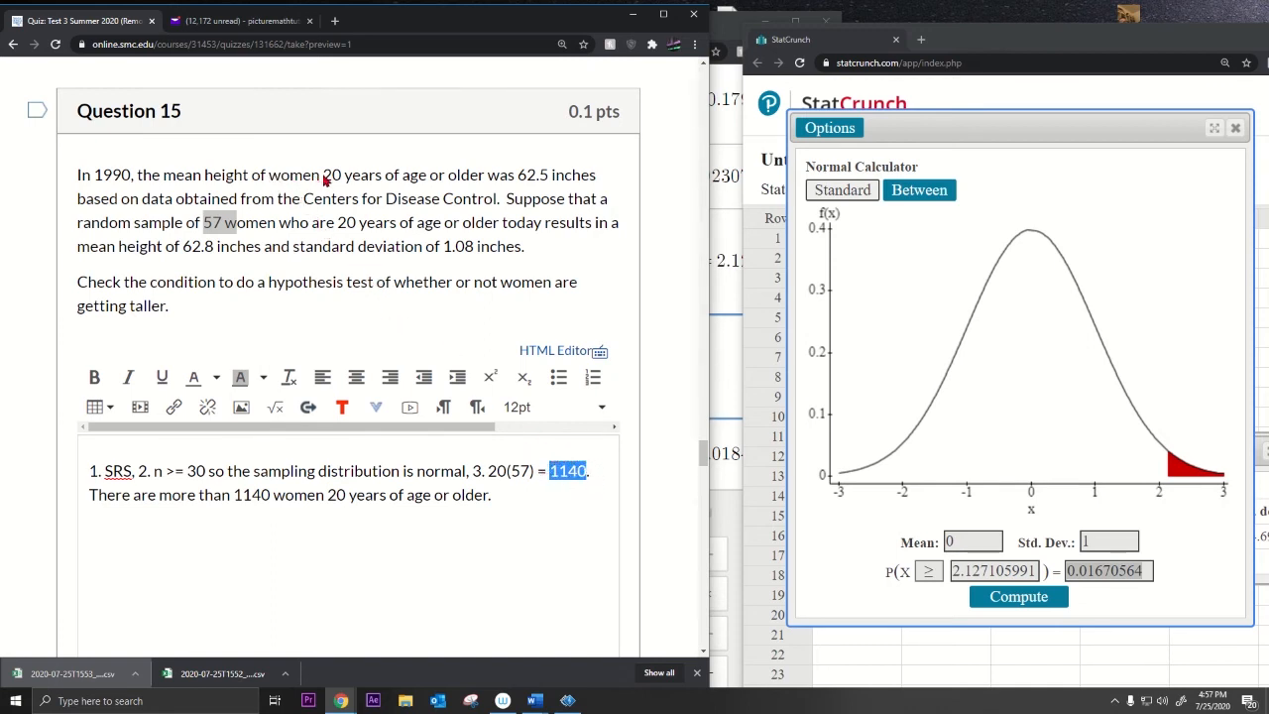
left_click_drag(324, 177, 478, 176)
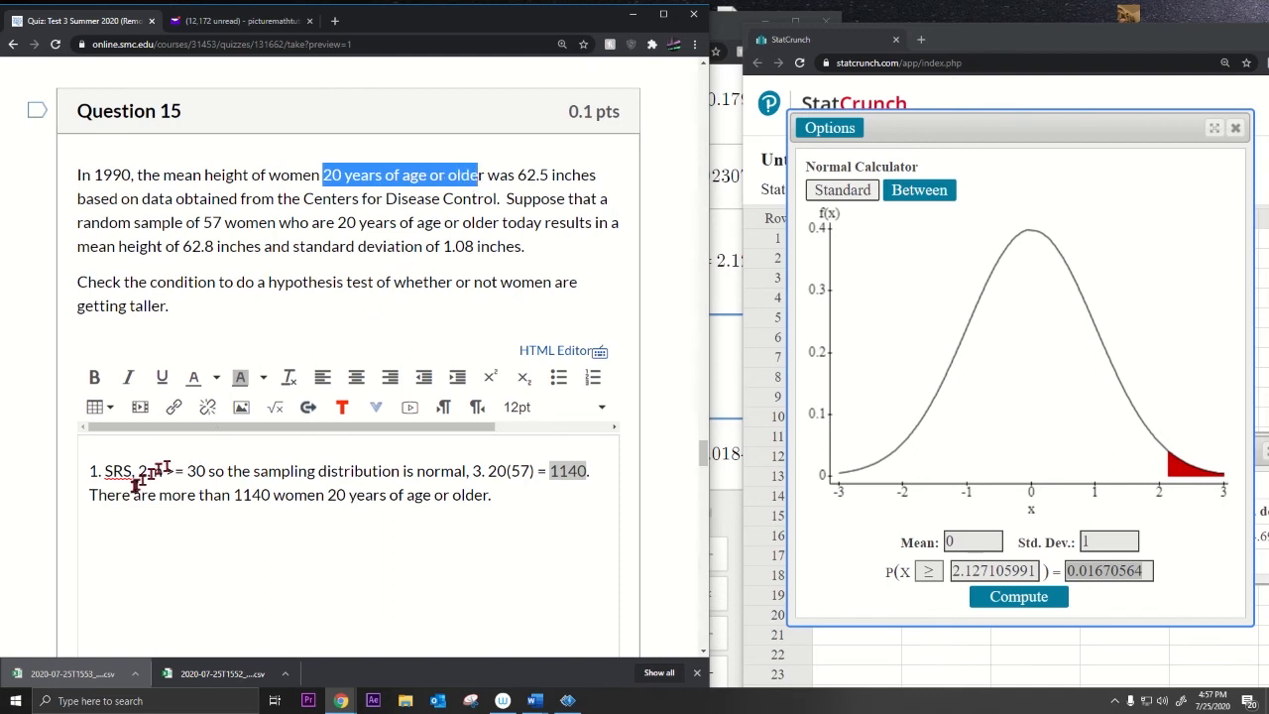
left_click_drag(157, 495, 502, 507)
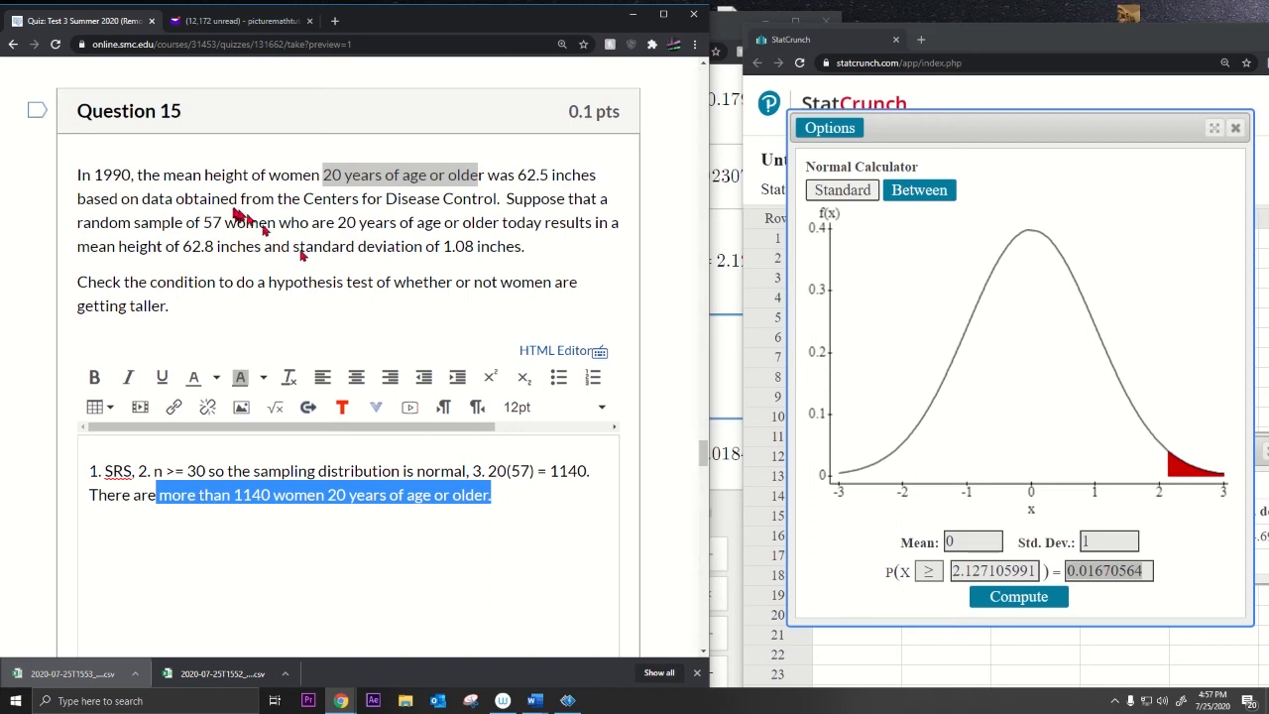
left_click_drag(270, 288, 384, 290)
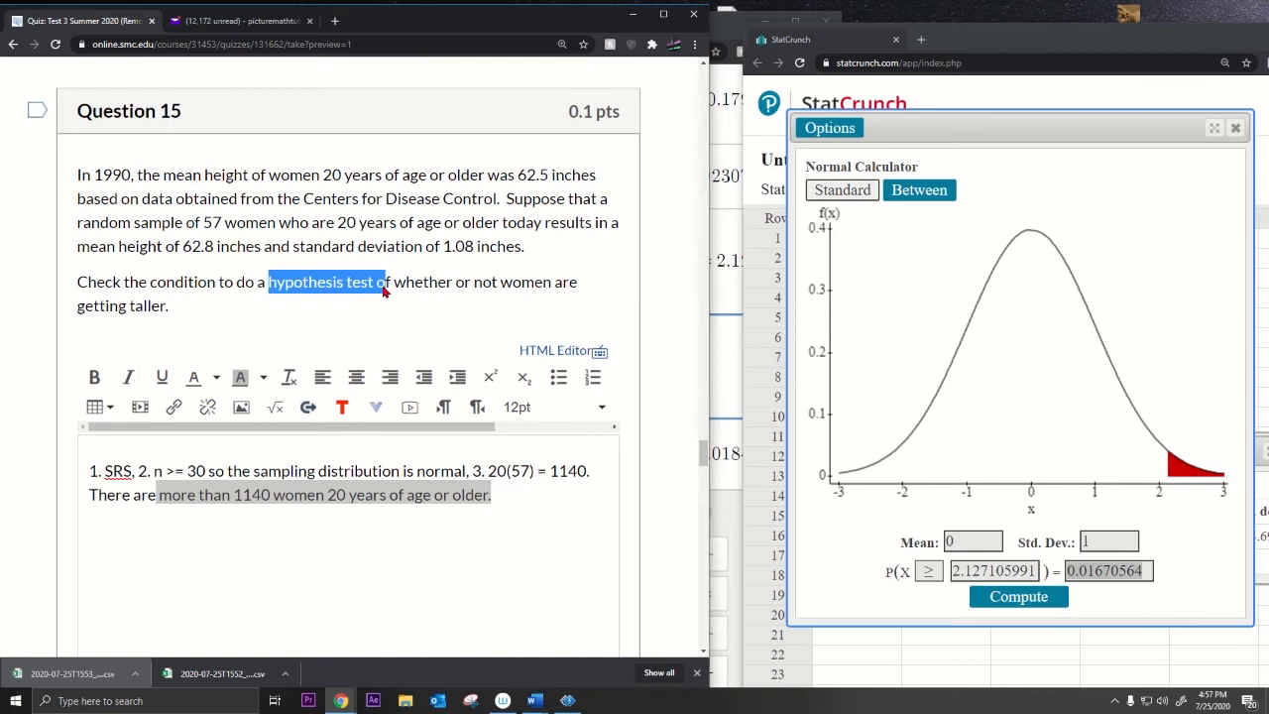
Step: Delete the extra n*p*(1-p) >= 10 line from Question 15's answer
left_click(537, 501)
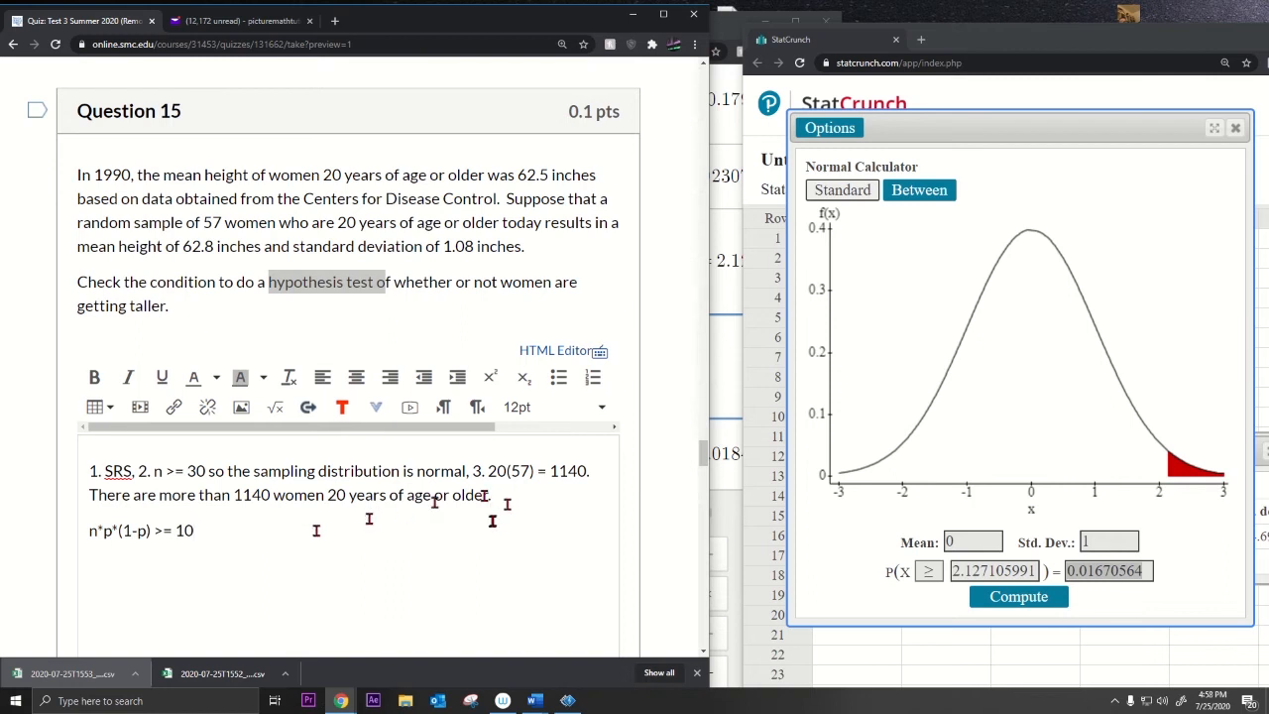
left_click_drag(223, 532, 52, 536)
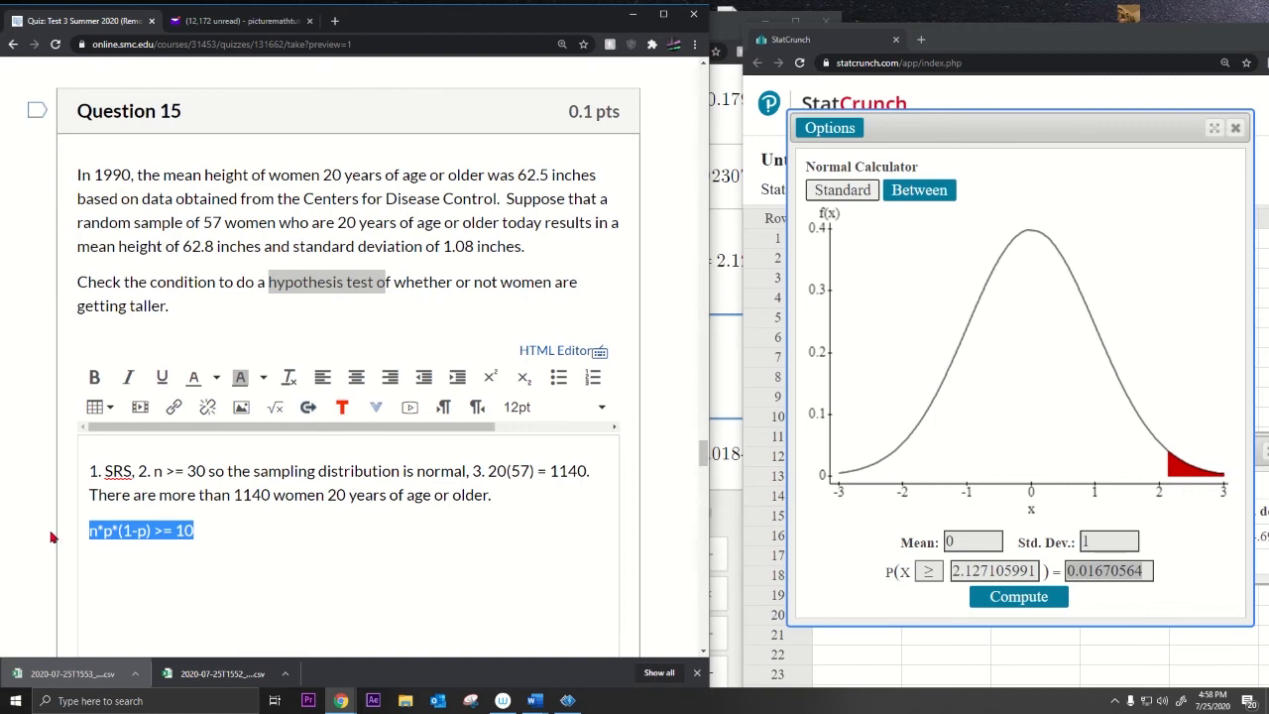
key("BackSpace")
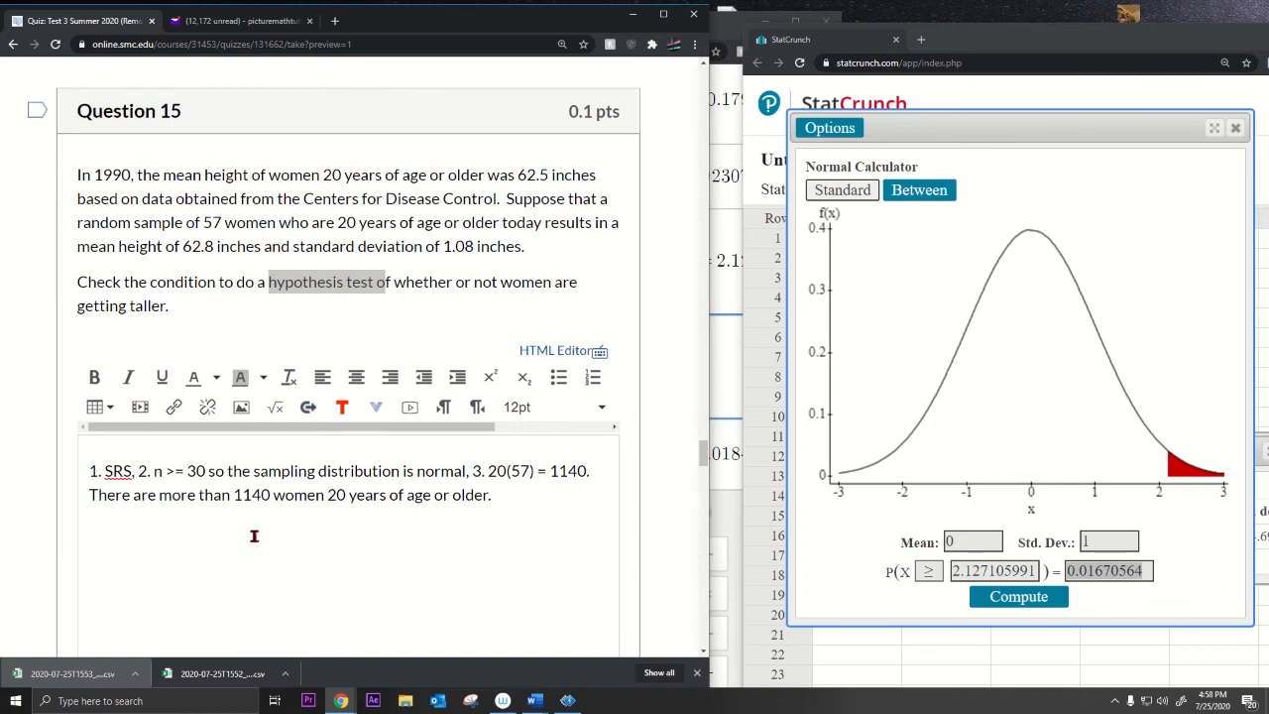
scroll(254, 530, "down", 8)
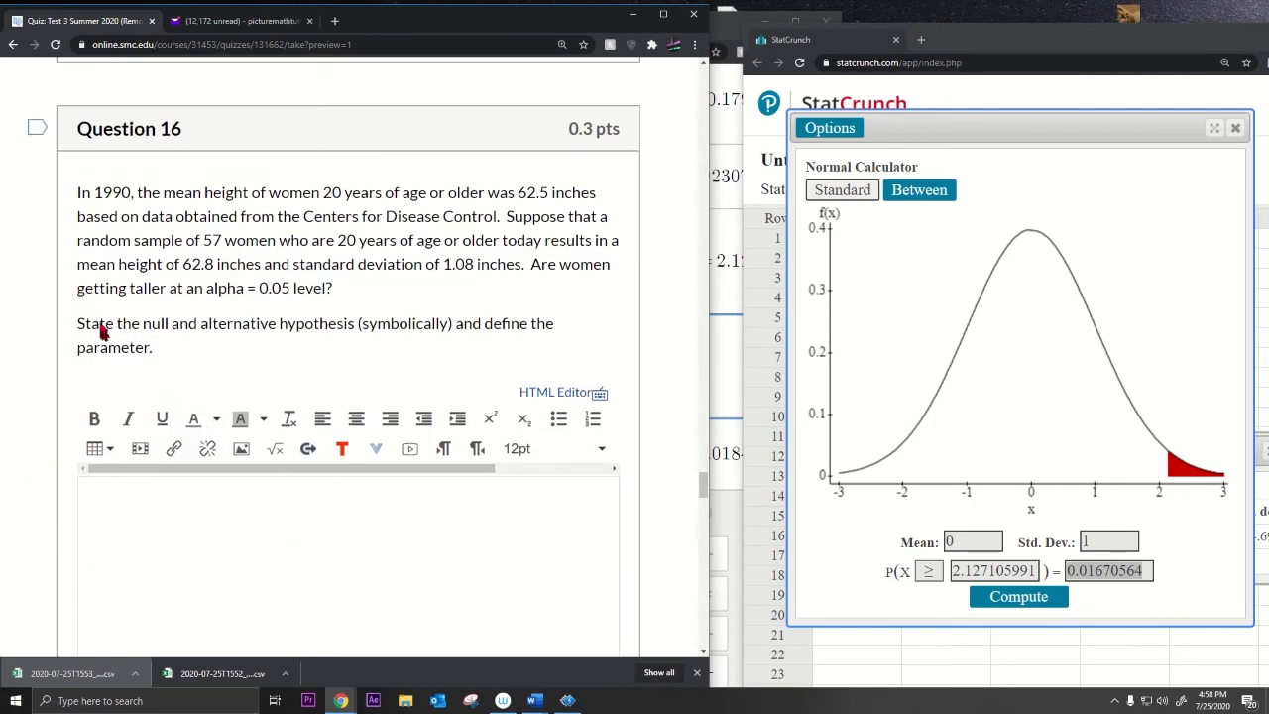
Step: Insert an equation containing H into Question 16's answer, removing the accidental paste
left_click_drag(107, 327, 353, 349)
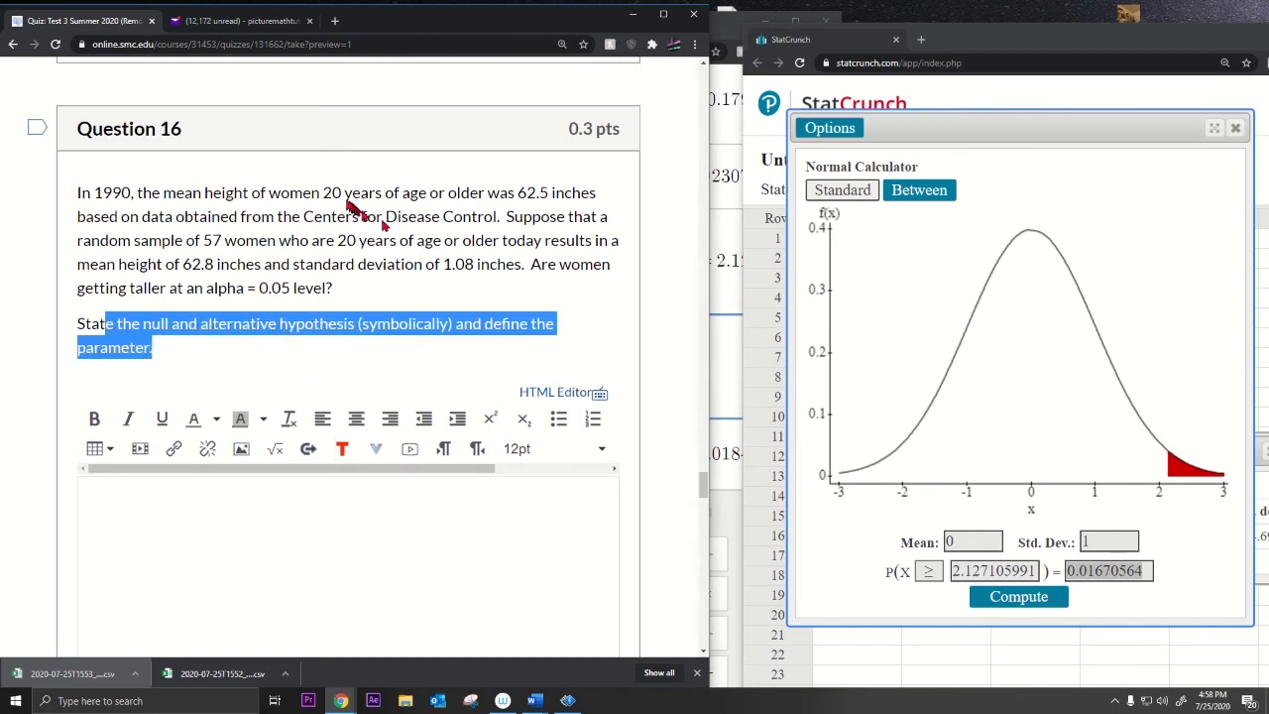
left_click_drag(518, 195, 548, 197)
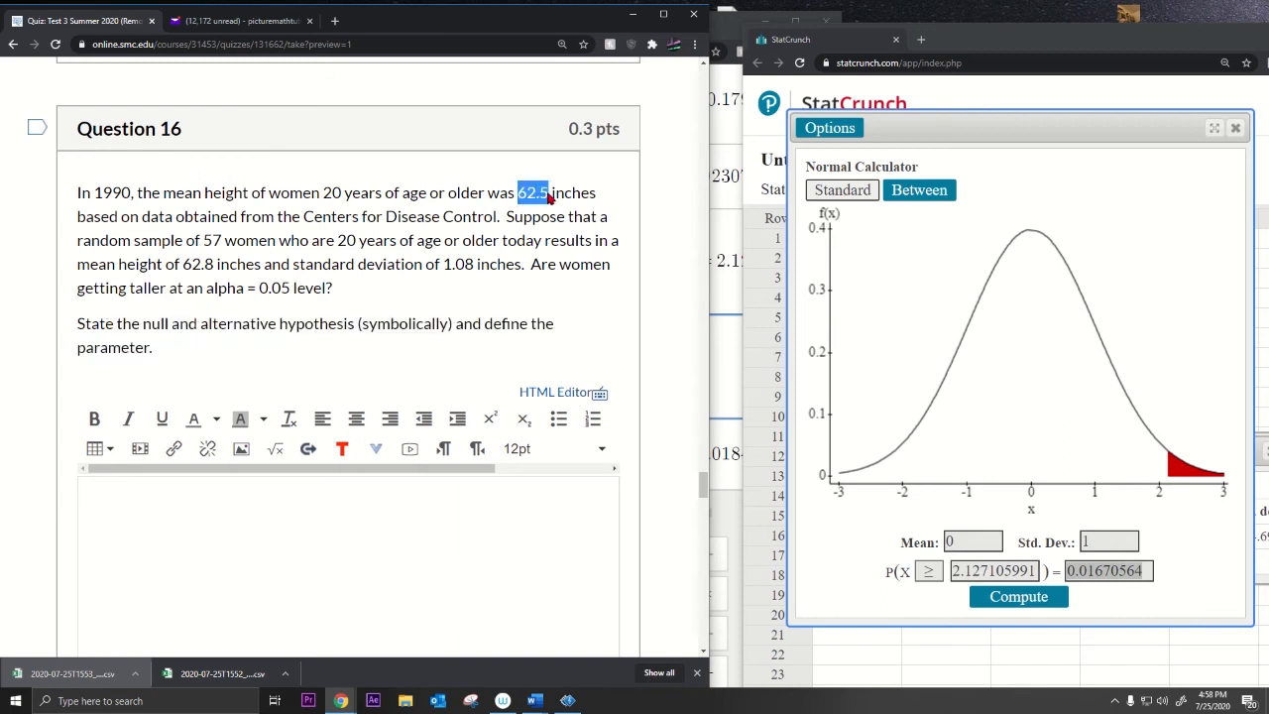
left_click(274, 448)
left_click(188, 412)
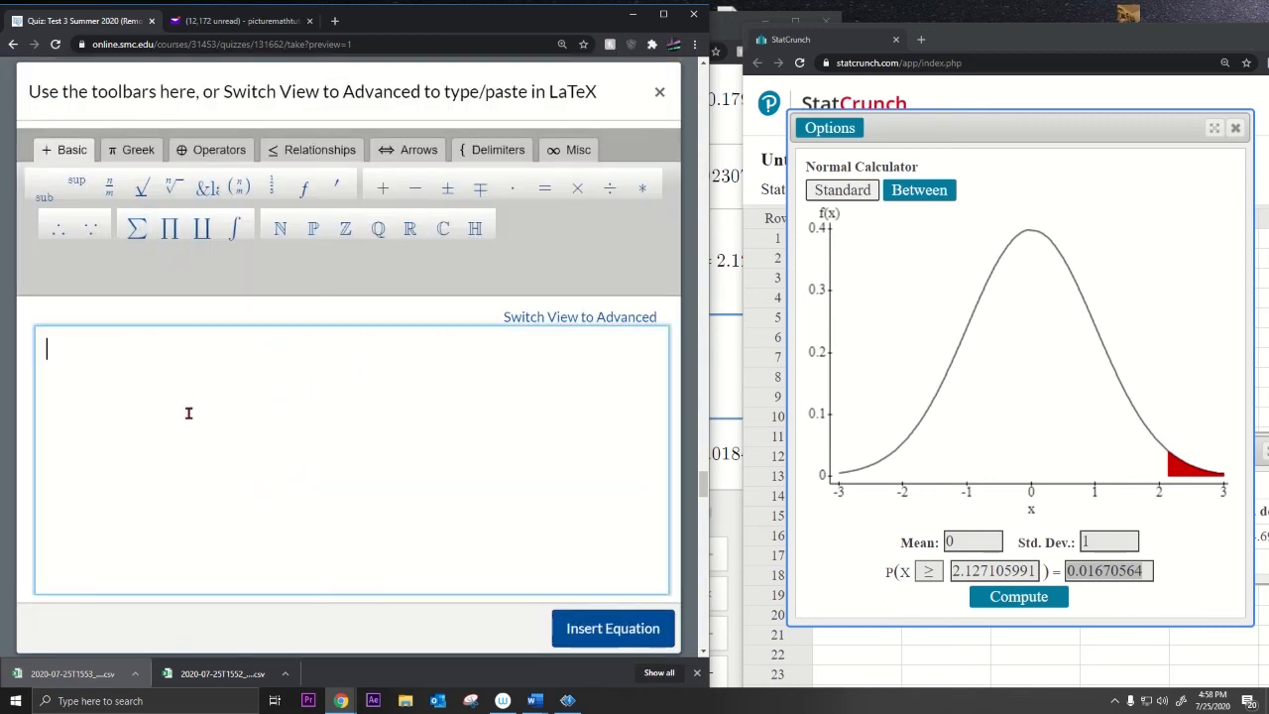
type("H")
type("1. SRS, 2. n >= 30 so the sampling distribution is normal, 3. 20(57) = 1140. There are more than 1140 women 20 years of age or older.")
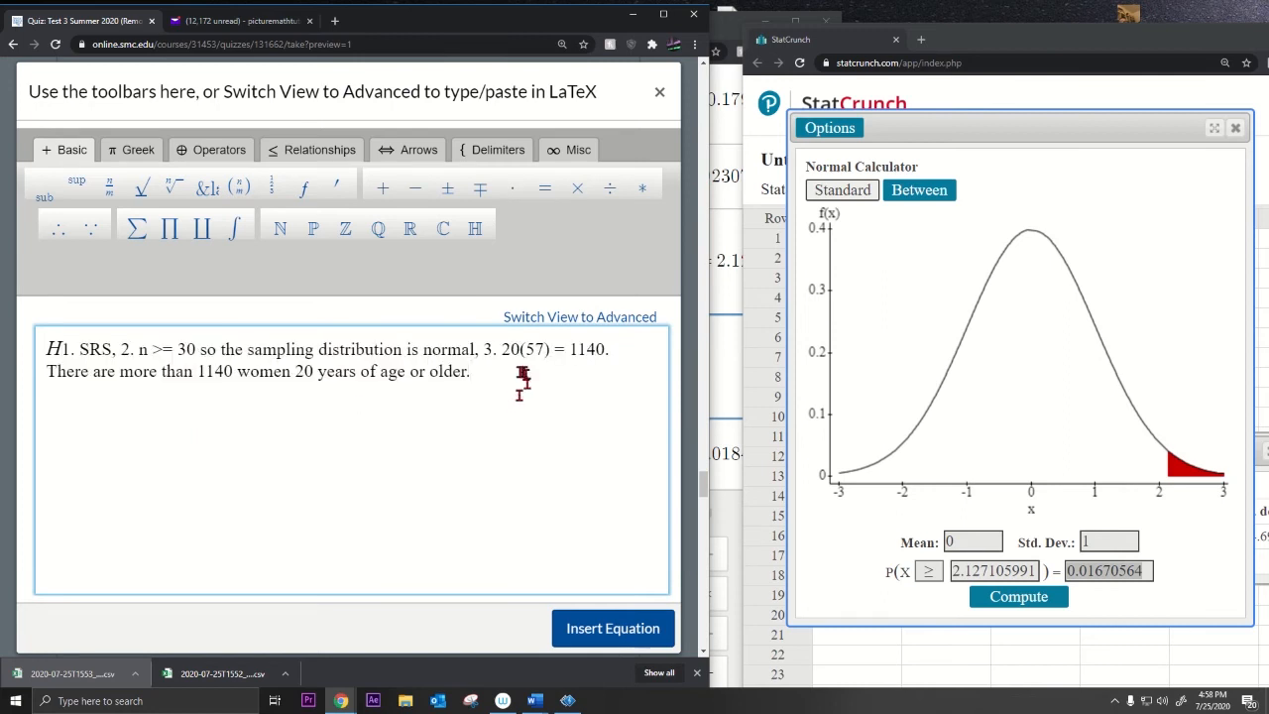
left_click_drag(524, 377, 156, 372)
key("BackSpace")
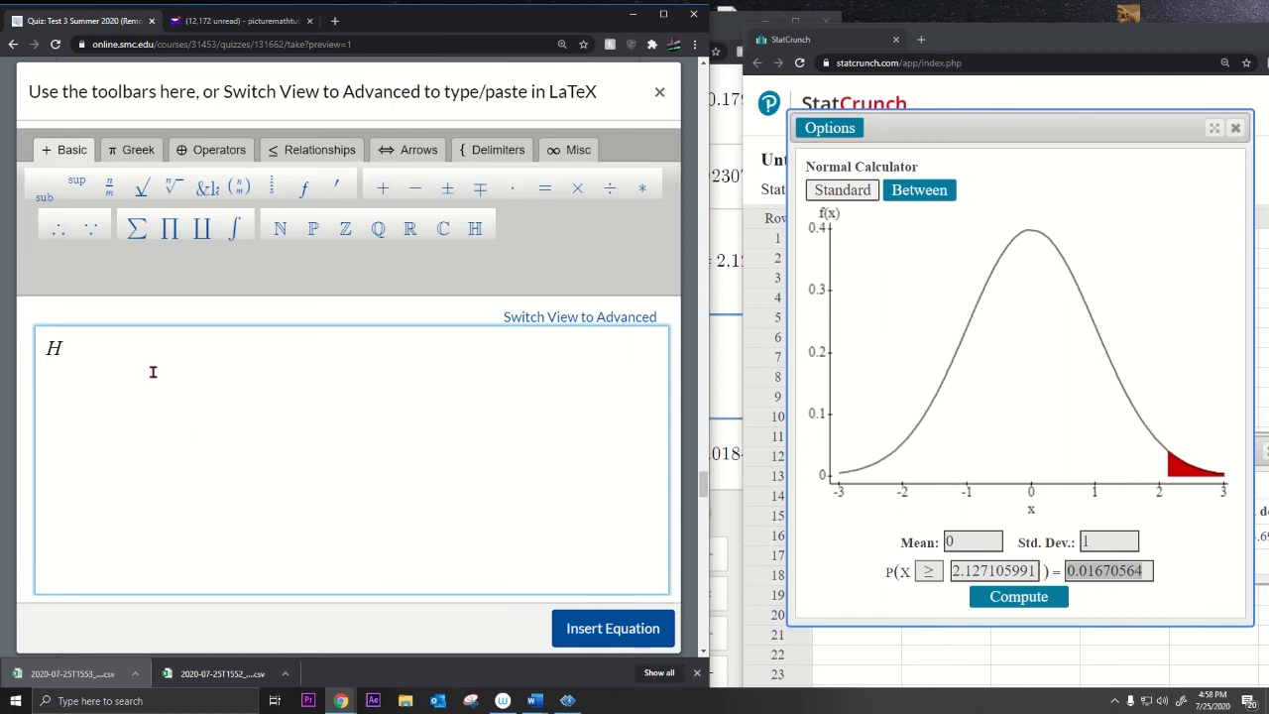
left_click(611, 631)
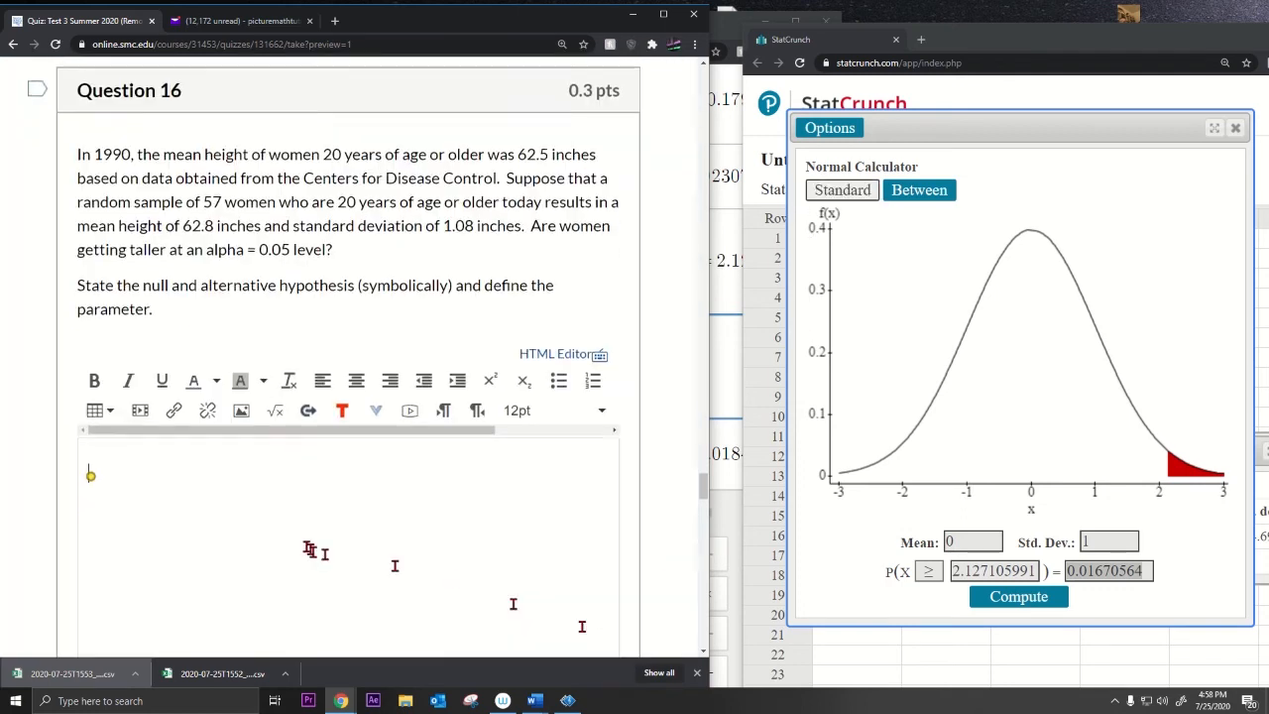
Step: Reopen the H equation in the math equation editor
scroll(309, 548, "down", 3)
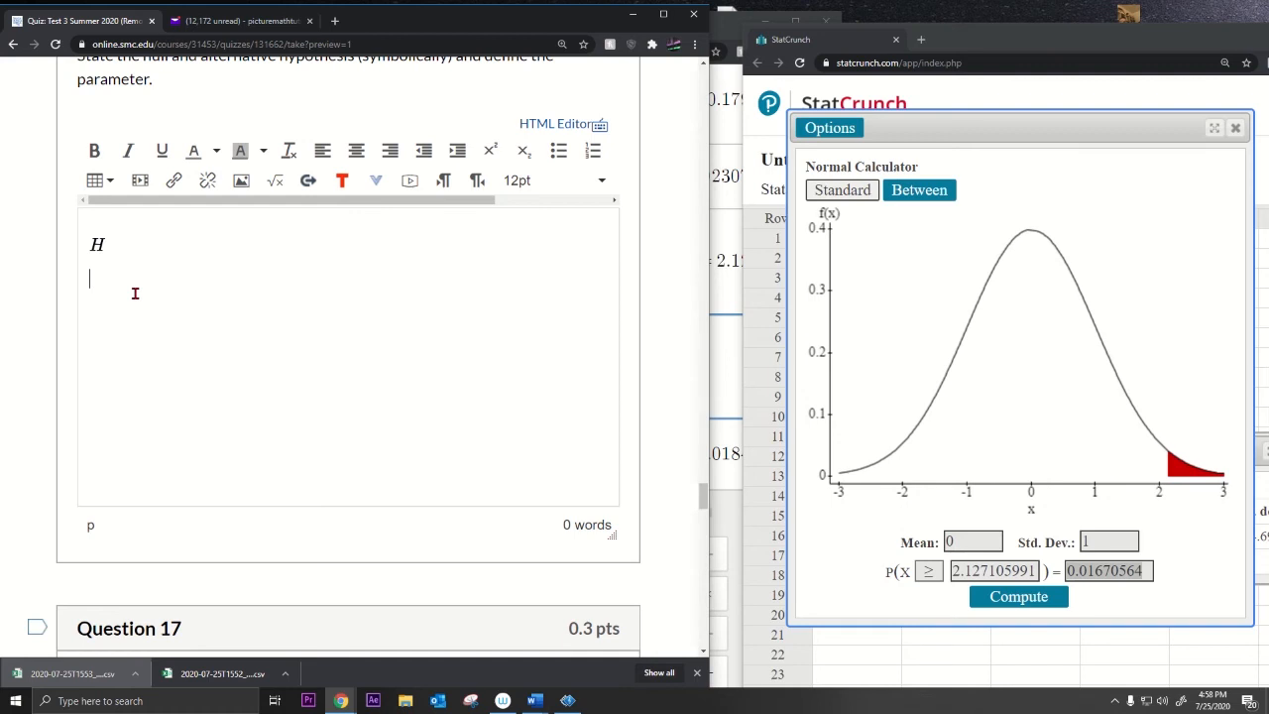
left_click_drag(109, 279, 53, 283)
left_click(96, 243)
left_click(274, 179)
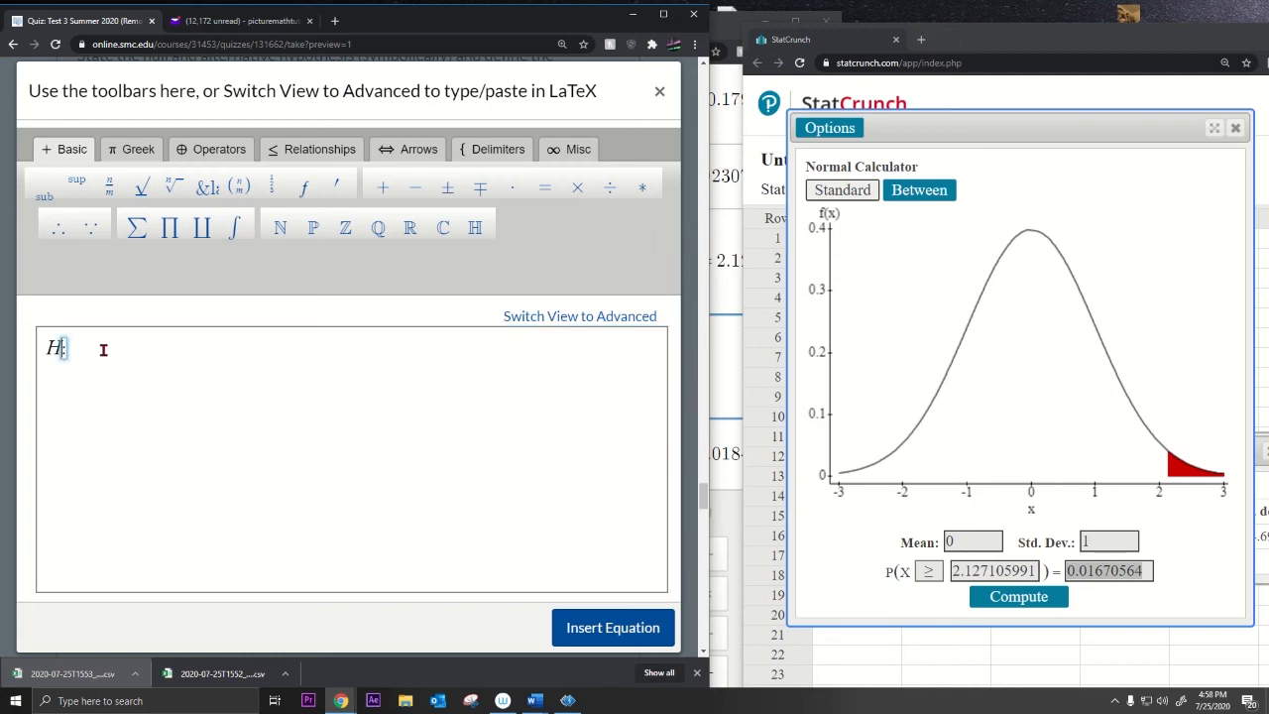
Step: Add subscript 0, the Greek μ and = 62.5 to form H₀: μ = 62.5, then insert it
left_click(45, 195)
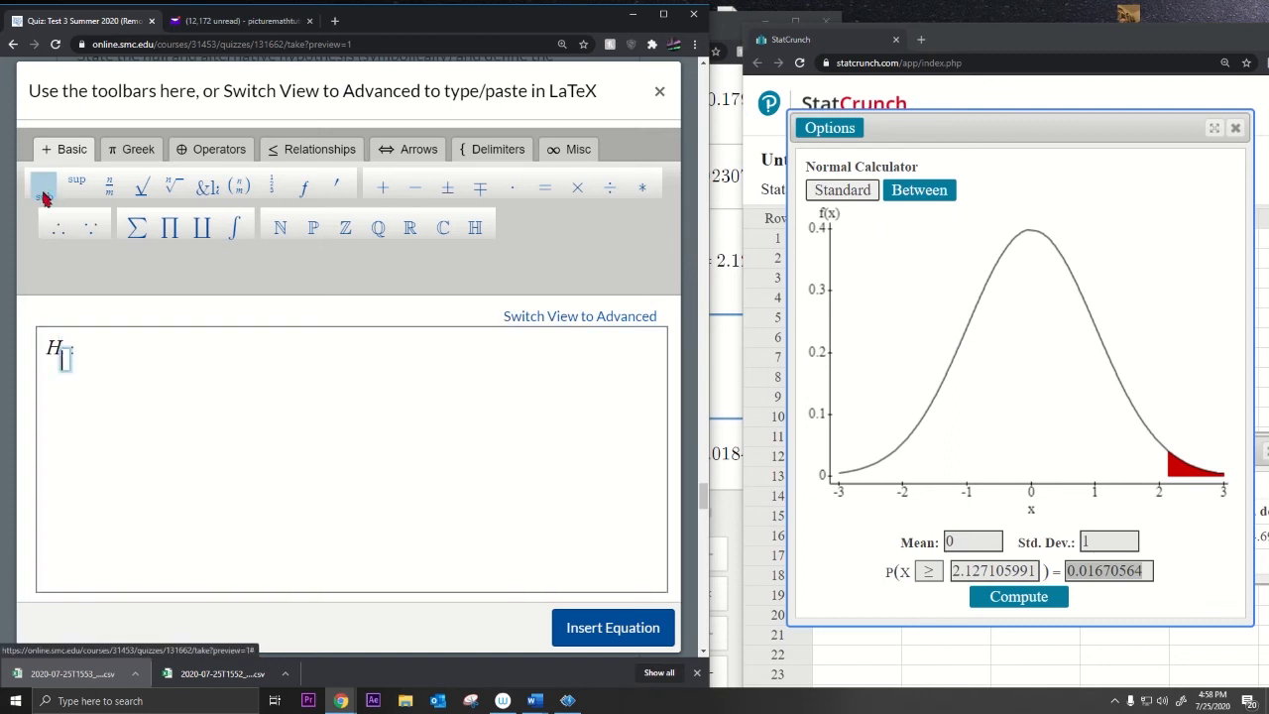
type("0:")
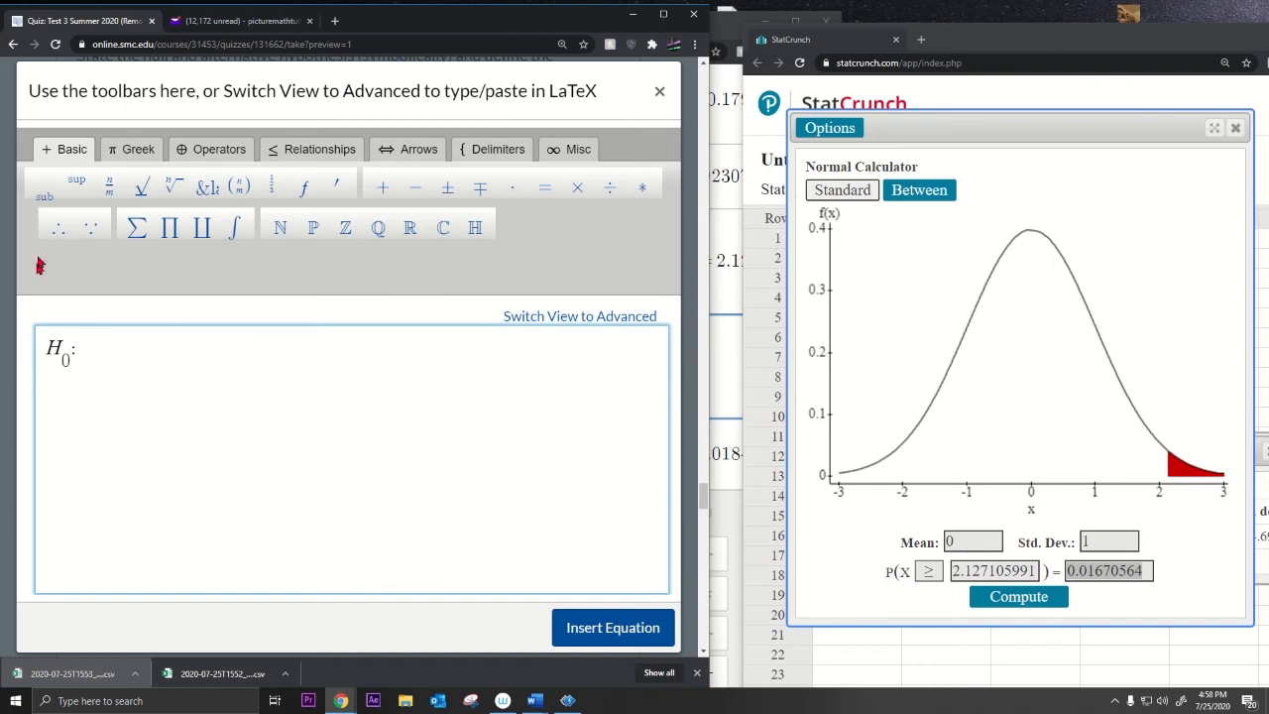
left_click(134, 149)
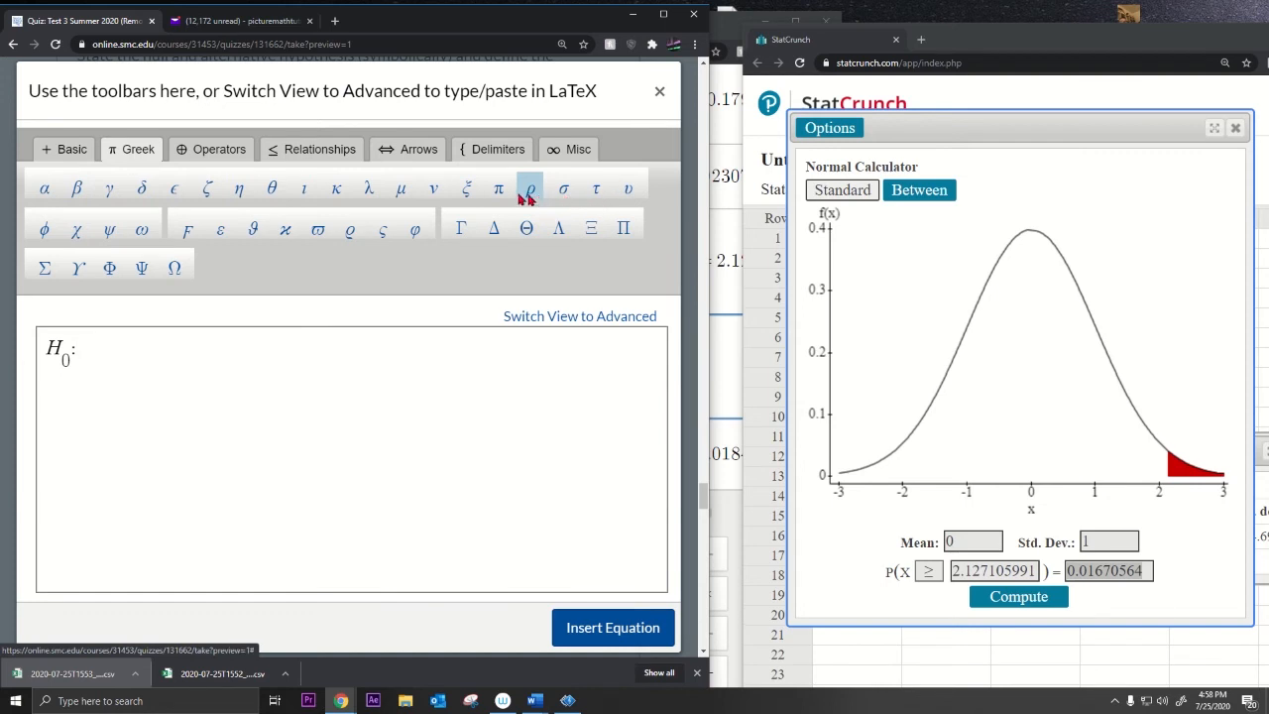
left_click(401, 189)
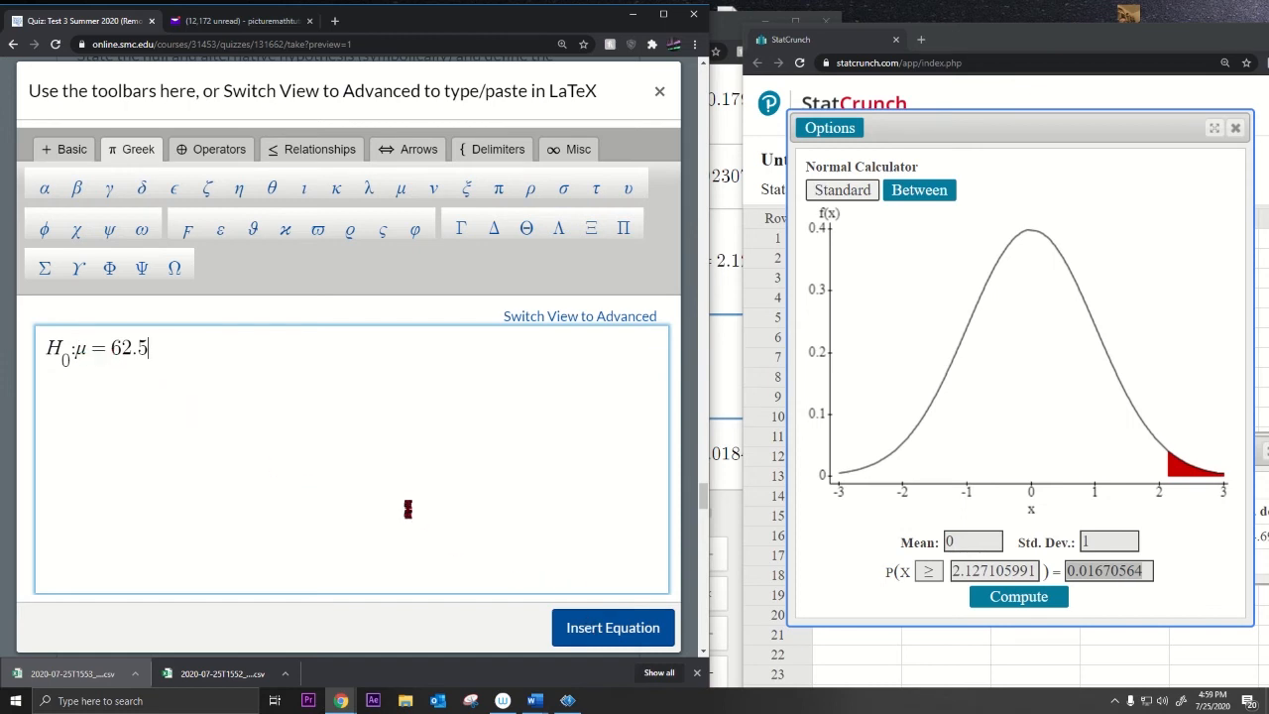
left_click(612, 633)
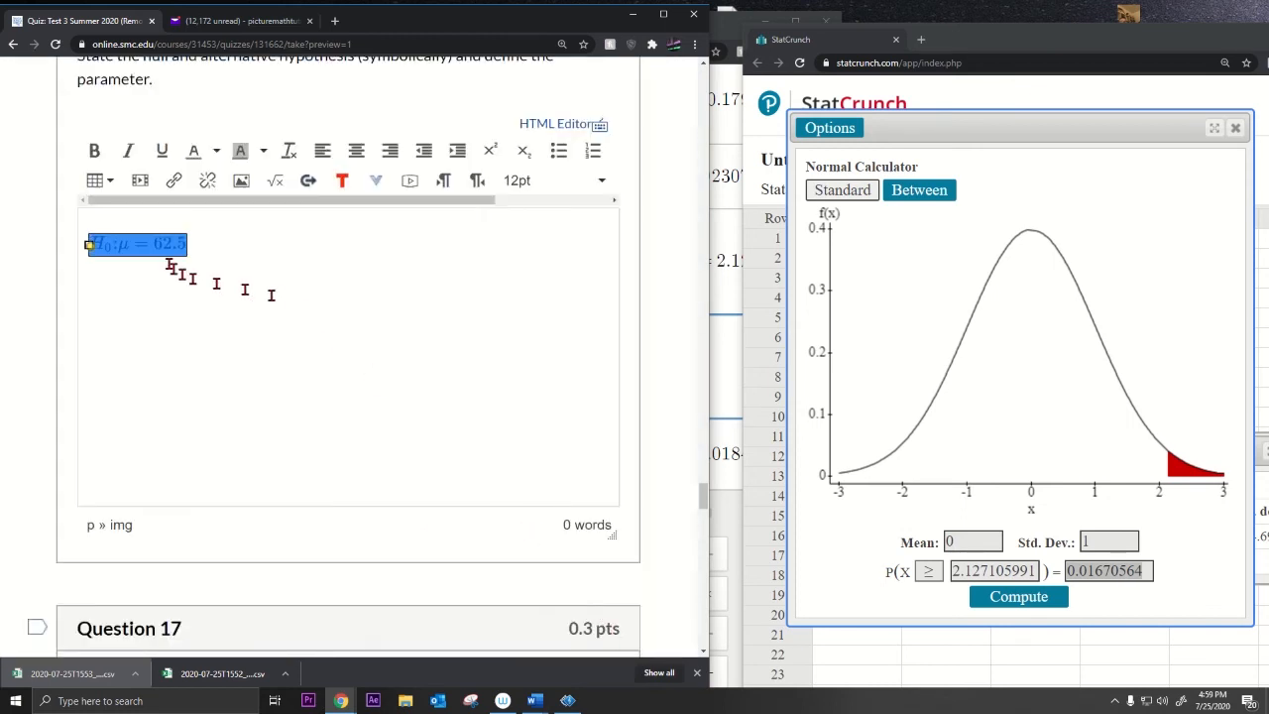
Step: Duplicate the H₀: μ = 62.5 equation on a new line below it
left_click(208, 250)
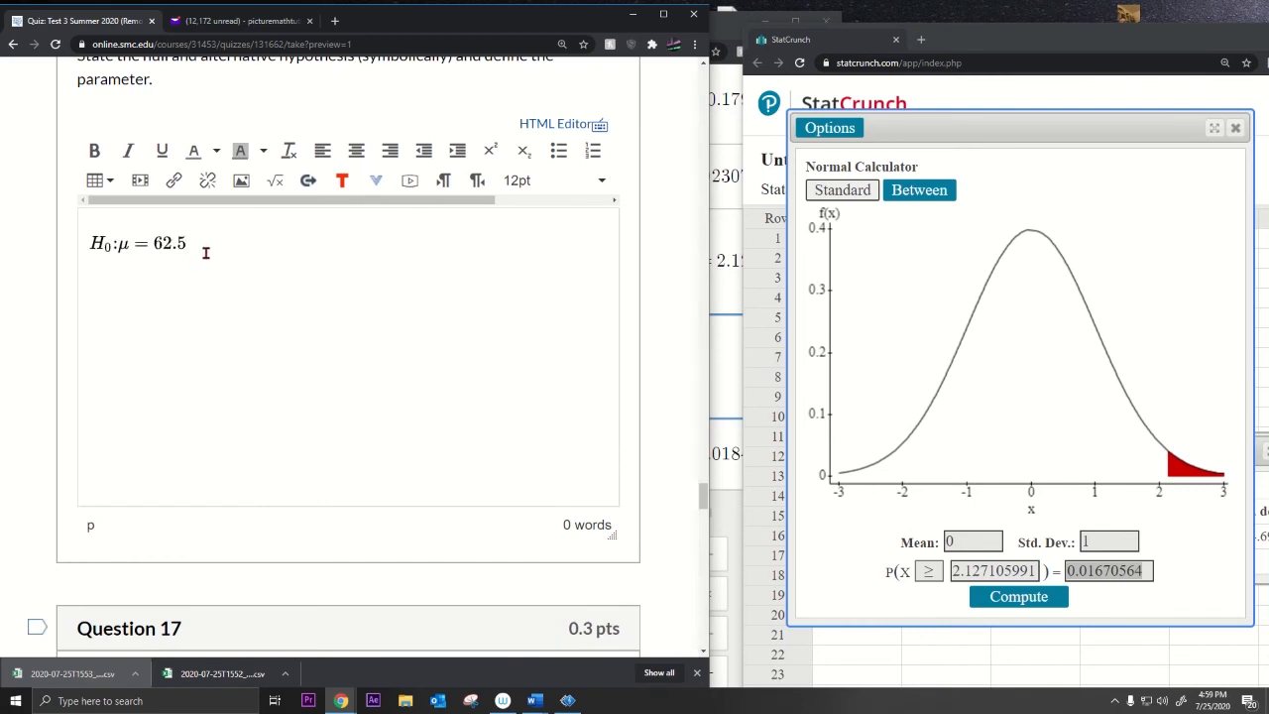
scroll(204, 252, "up", 2)
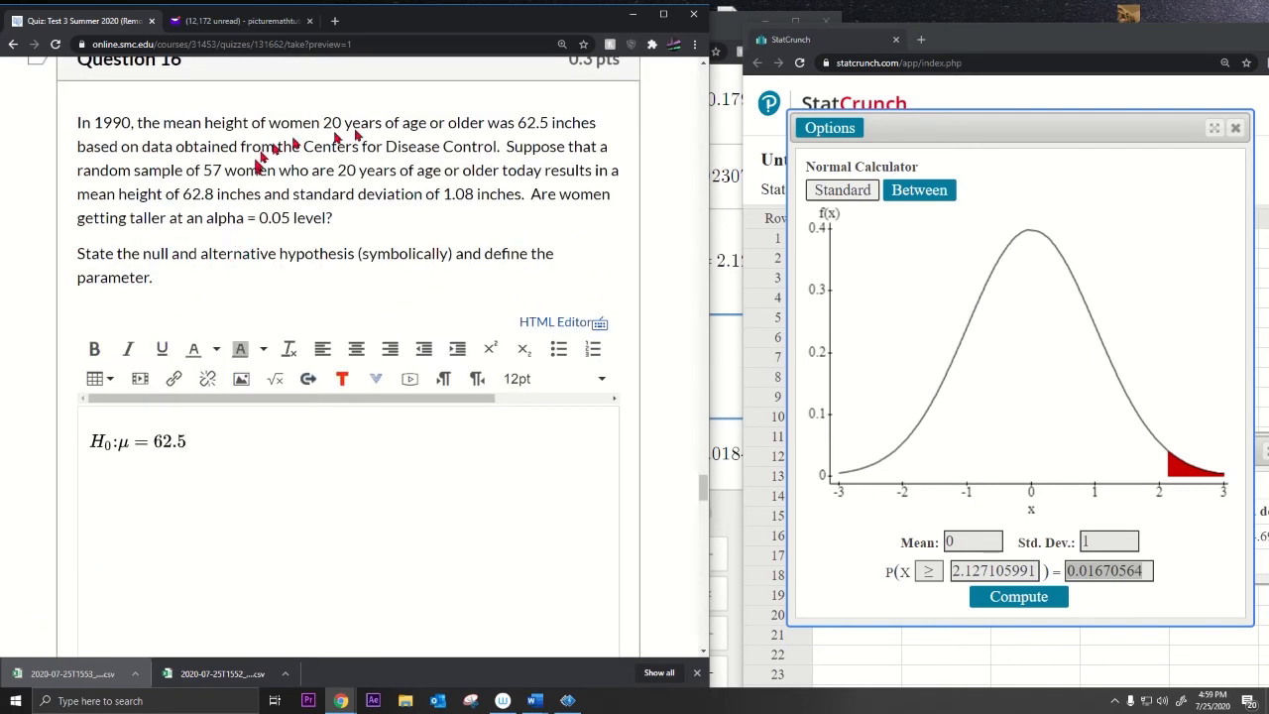
left_click_drag(517, 123, 555, 123)
left_click_drag(91, 436, 196, 452)
key("ctrl+c")
left_click(221, 445)
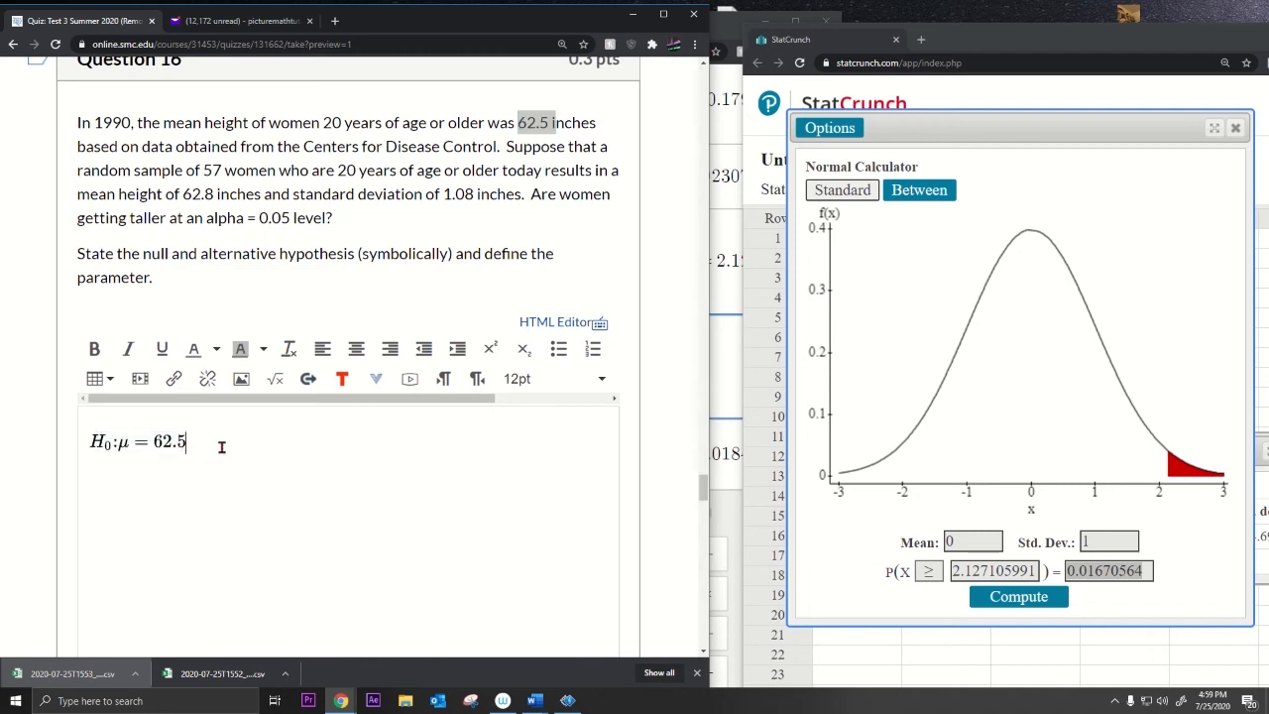
key("Return")
key("ctrl+v")
Step: Edit the copy into H₁: μ > 62.5 and insert it
left_click(131, 477)
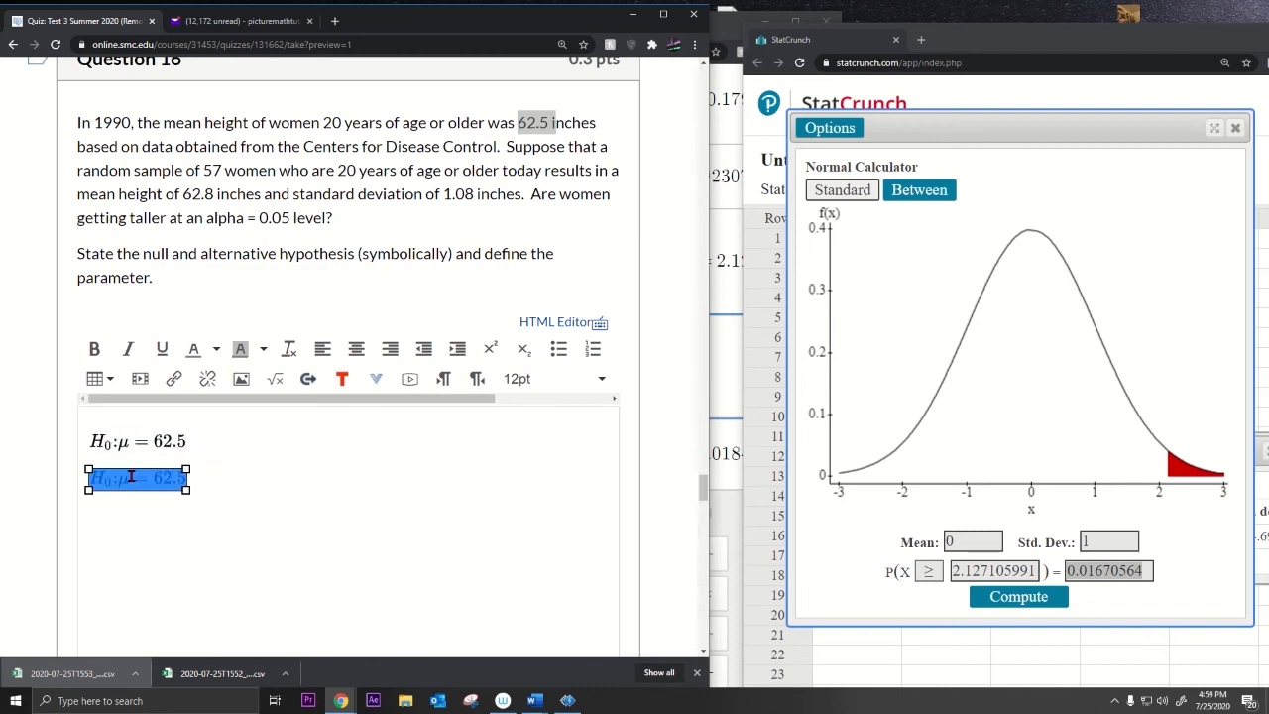
left_click(278, 378)
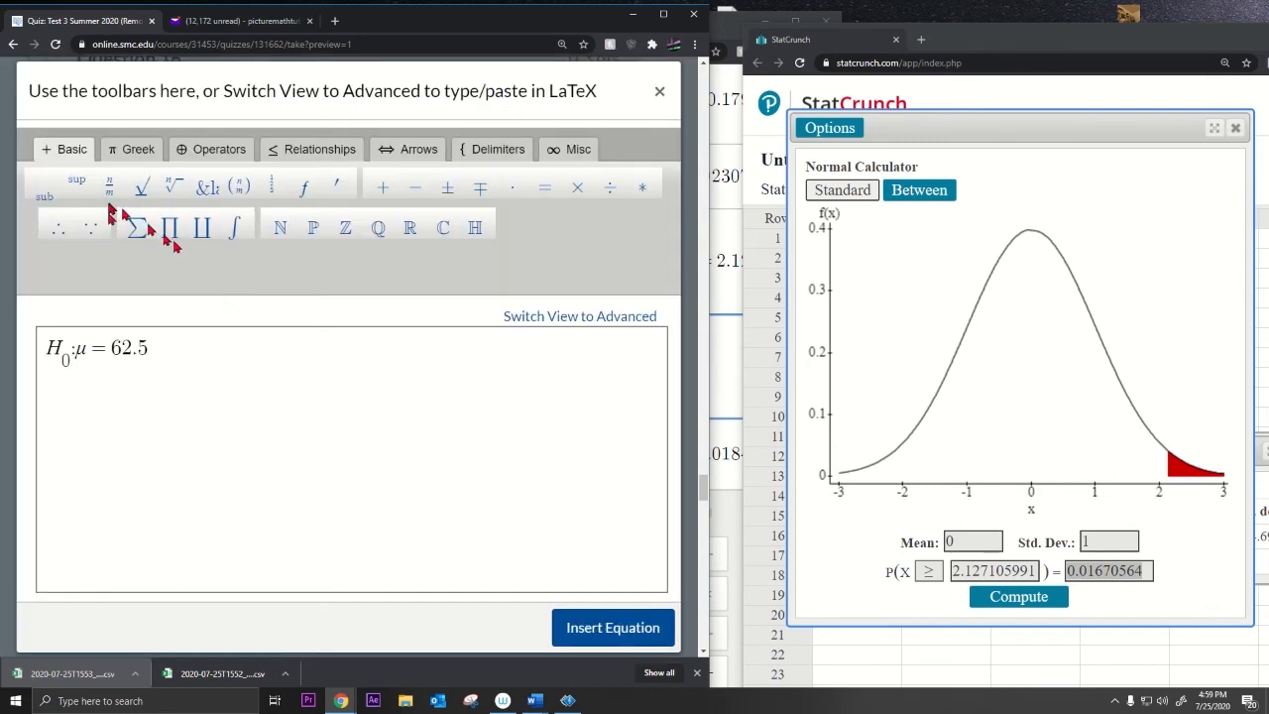
left_click(63, 358)
key("BackSpace")
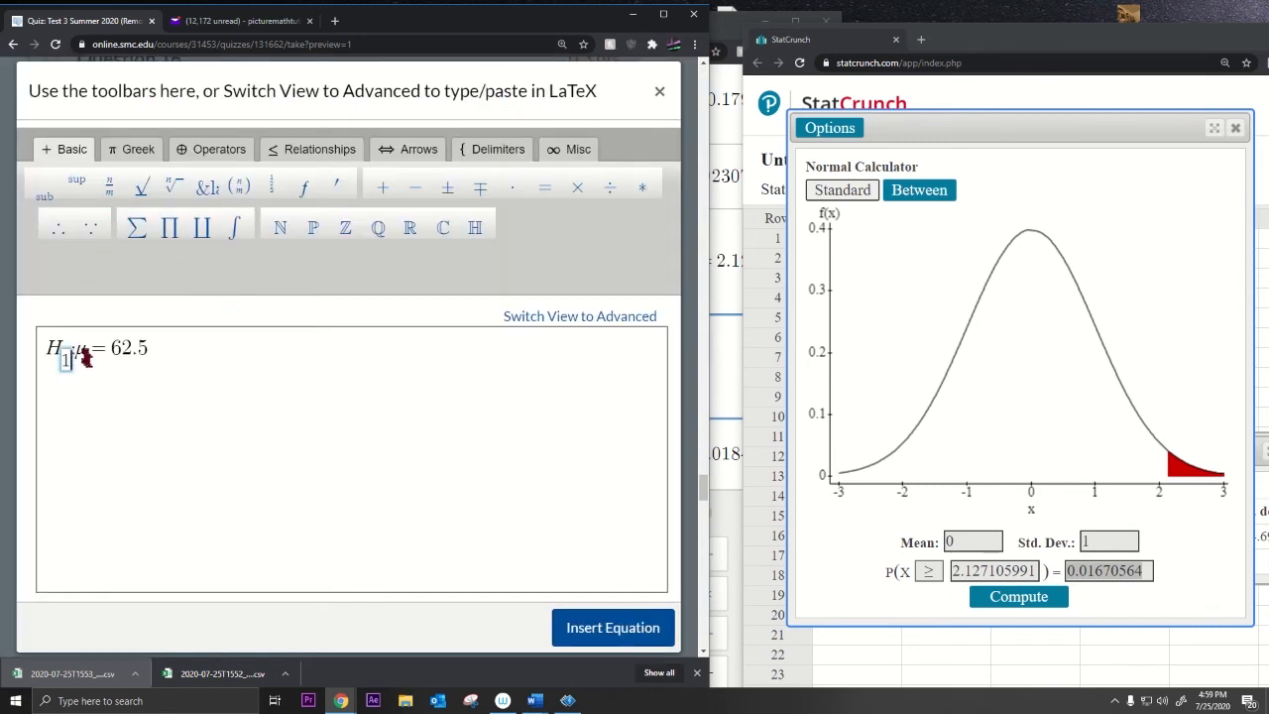
type("1")
left_click(107, 357)
key("BackSpace")
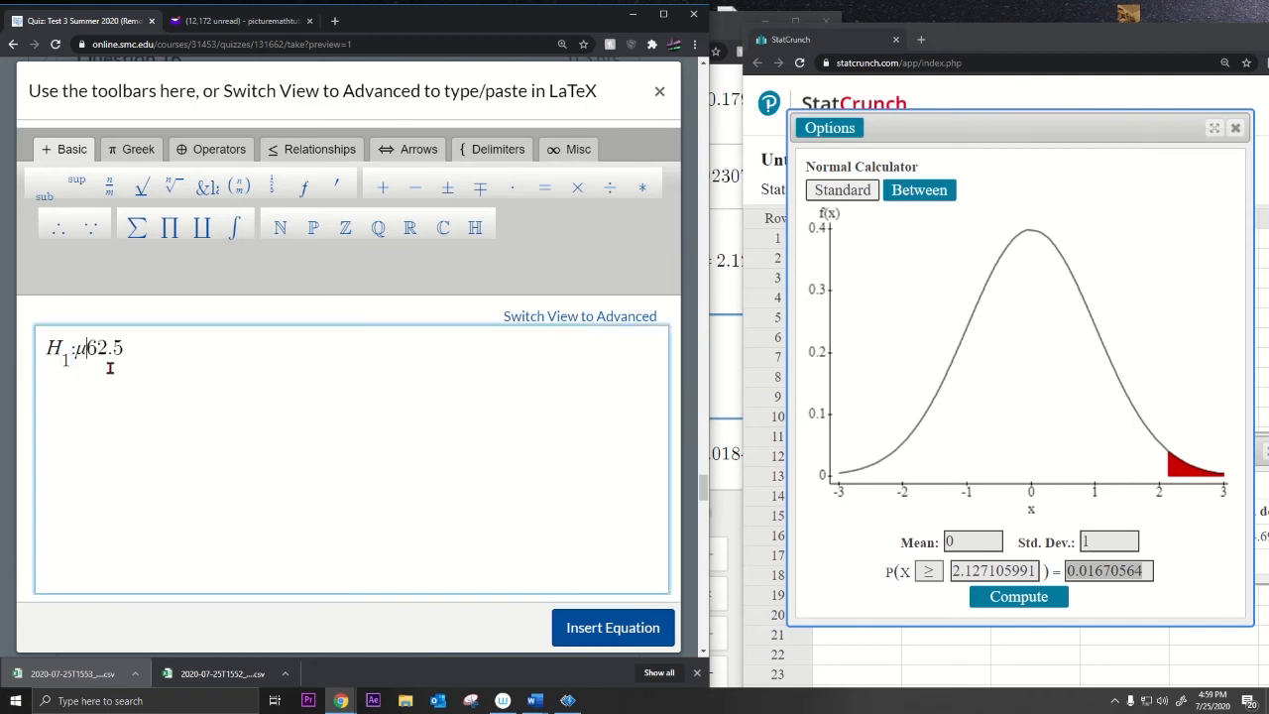
type(">")
left_click(595, 627)
Step: Highlight 'getting taller' in the question and start a new line under H₁
scroll(482, 456, "down", 2)
scroll(340, 266, "up", 2)
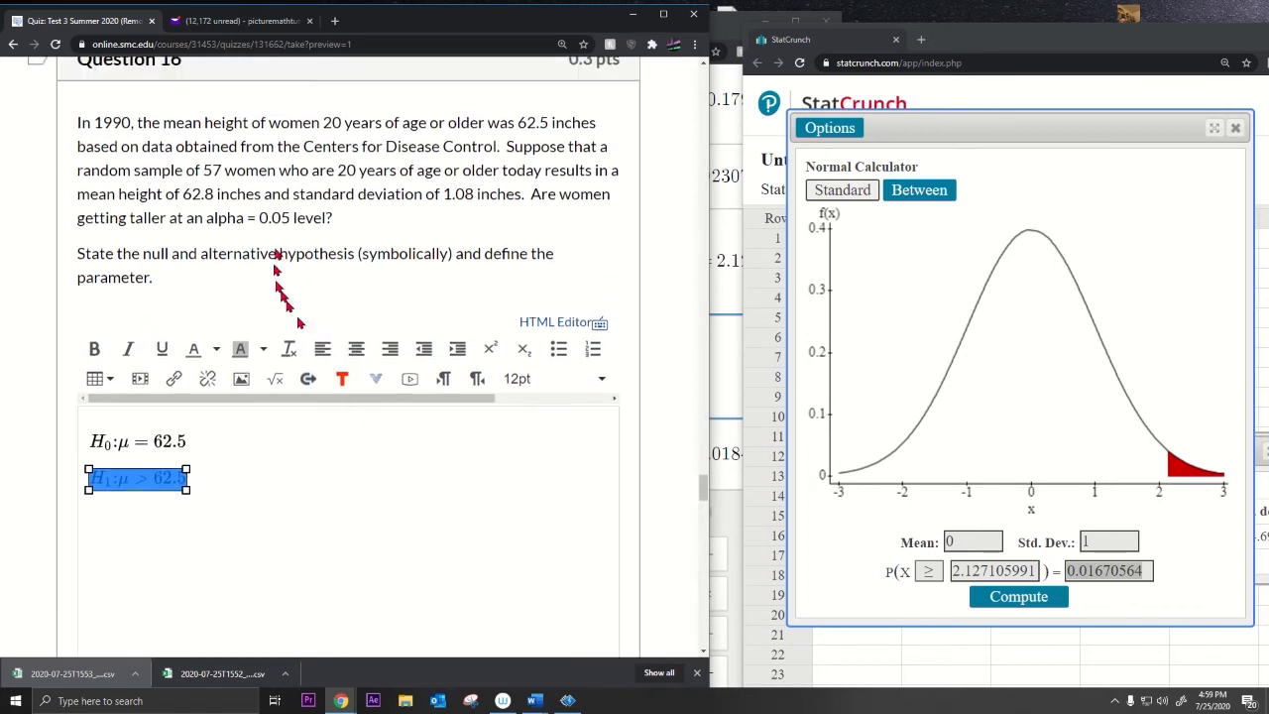
left_click(330, 255)
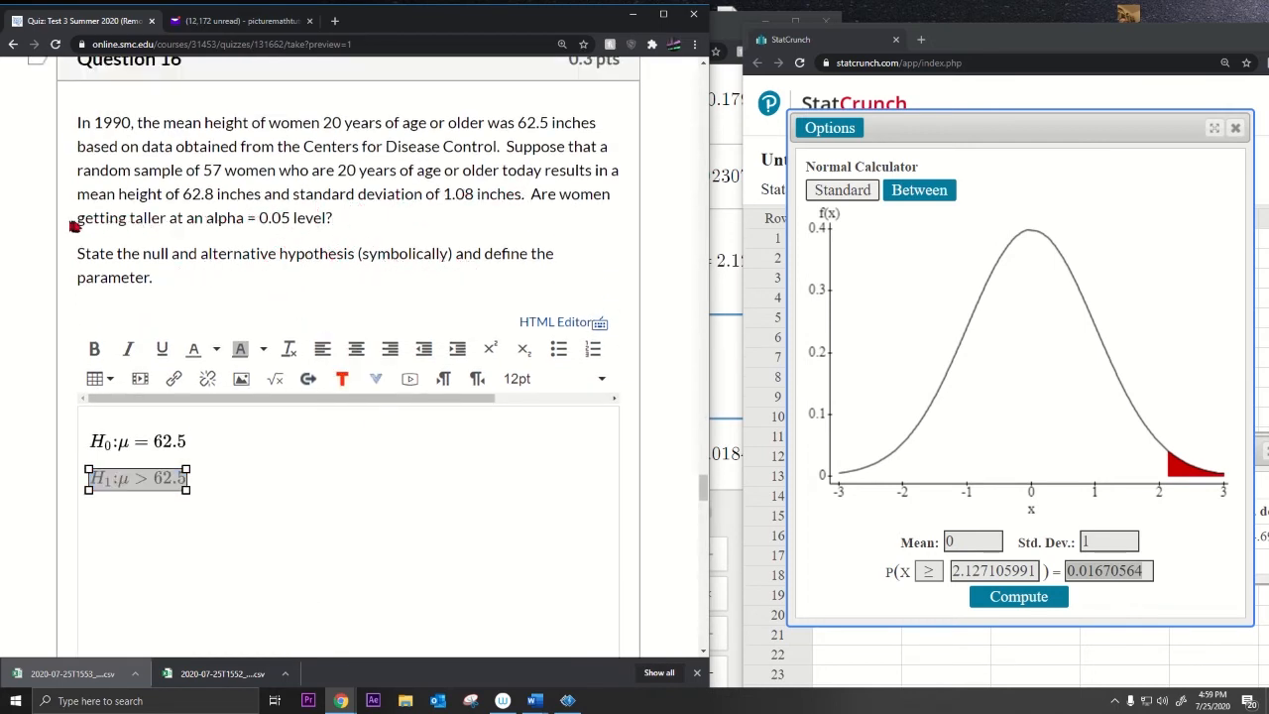
left_click_drag(77, 222, 377, 227)
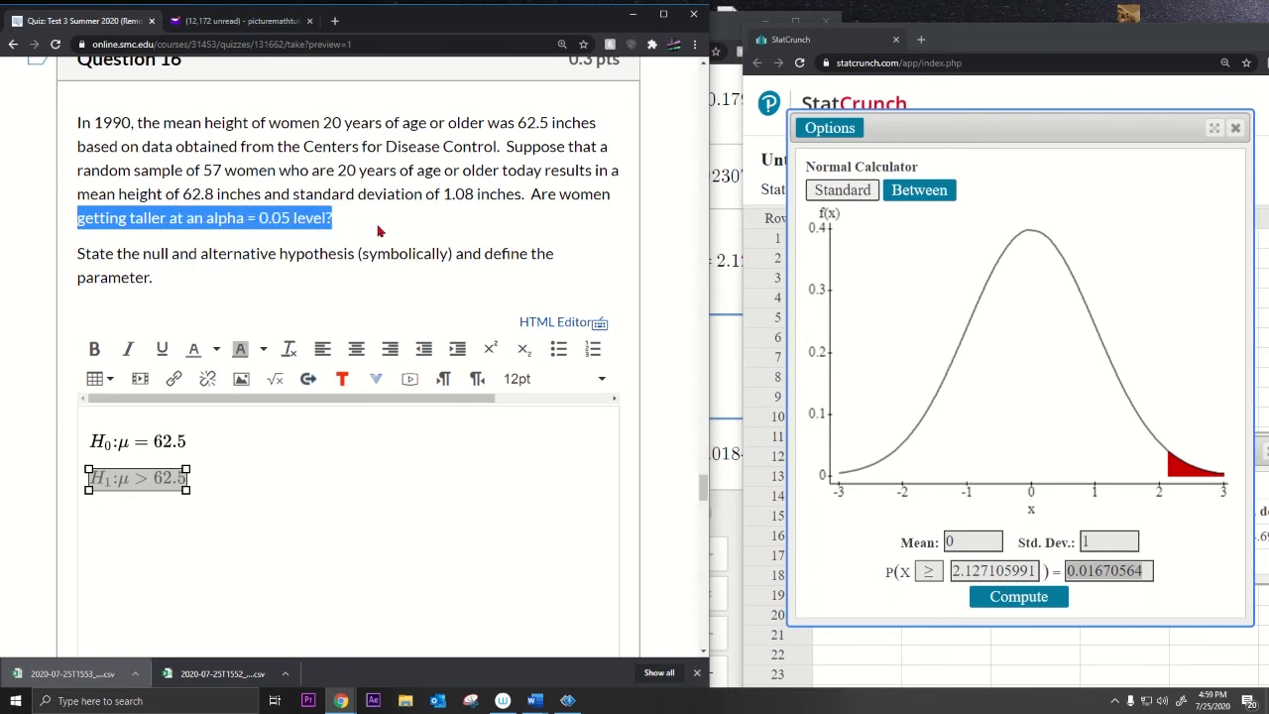
left_click(253, 501)
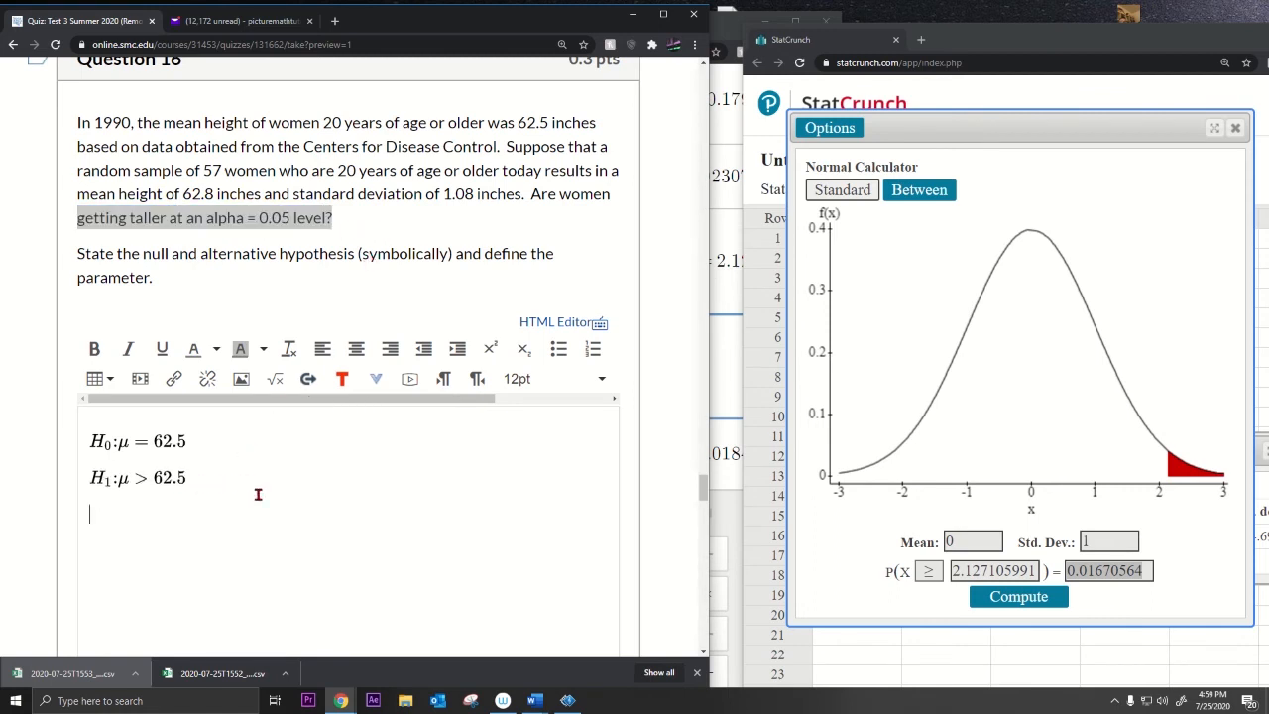
Step: Define mu as the mean height of women 20 years or older in the population today
type("Where mu is the ")
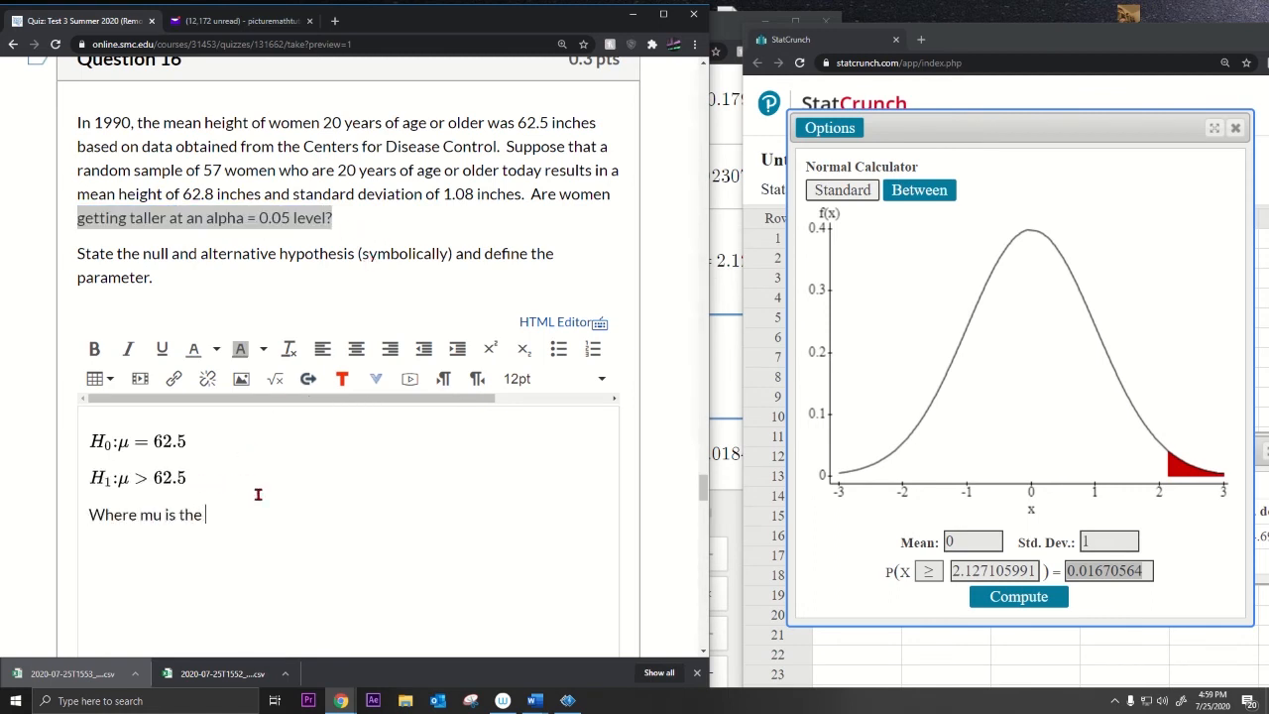
type("p")
type("mea")
type("n height")
type(" of women 20 years of age")
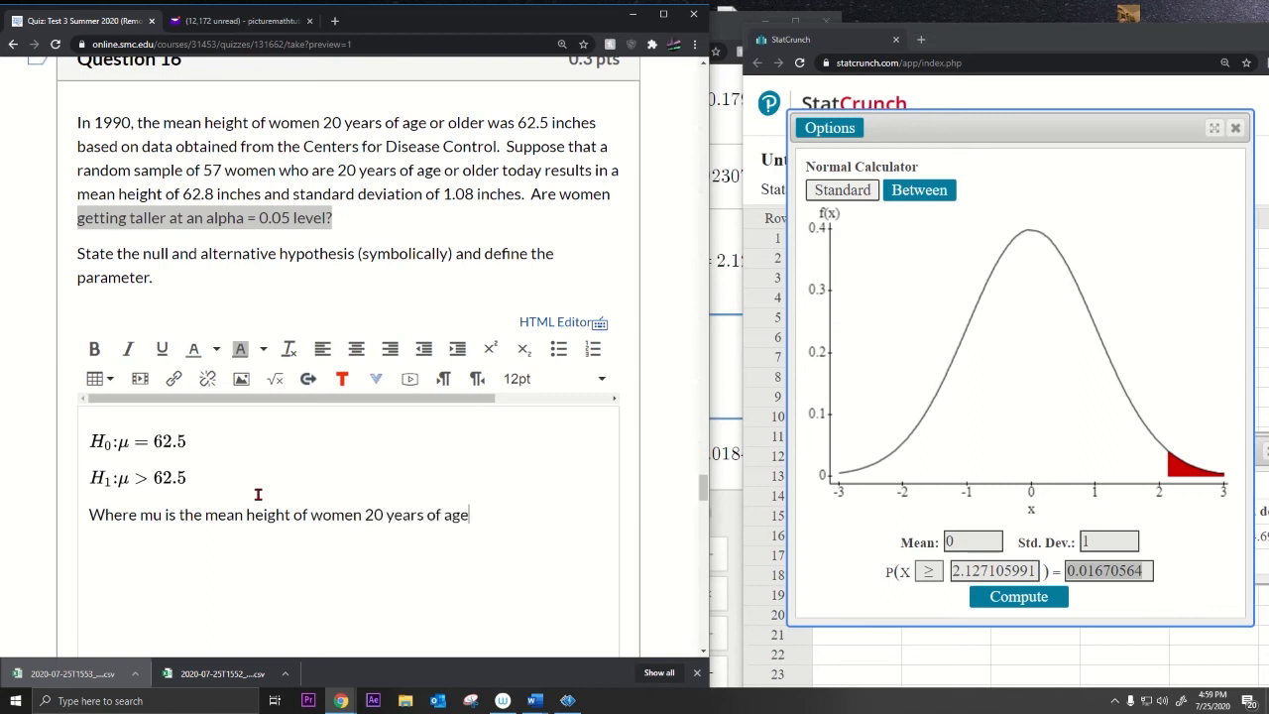
type(" or older in")
type("the popu")
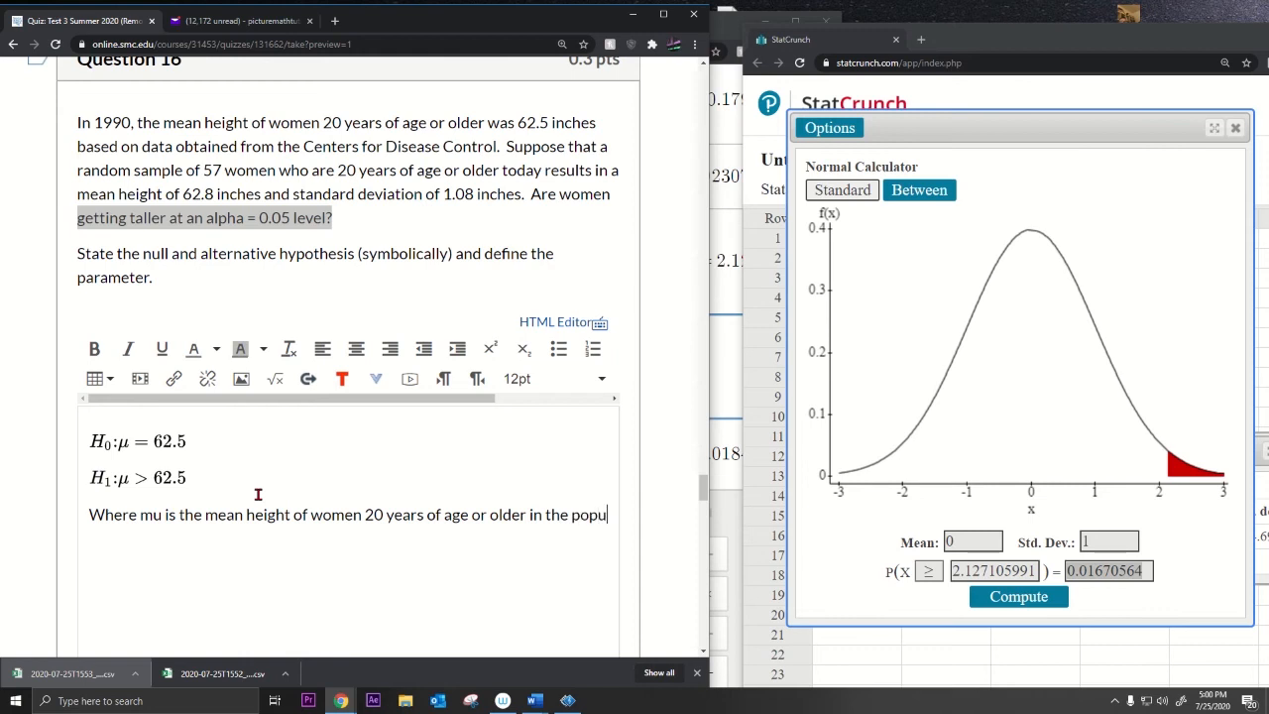
type("lation today.")
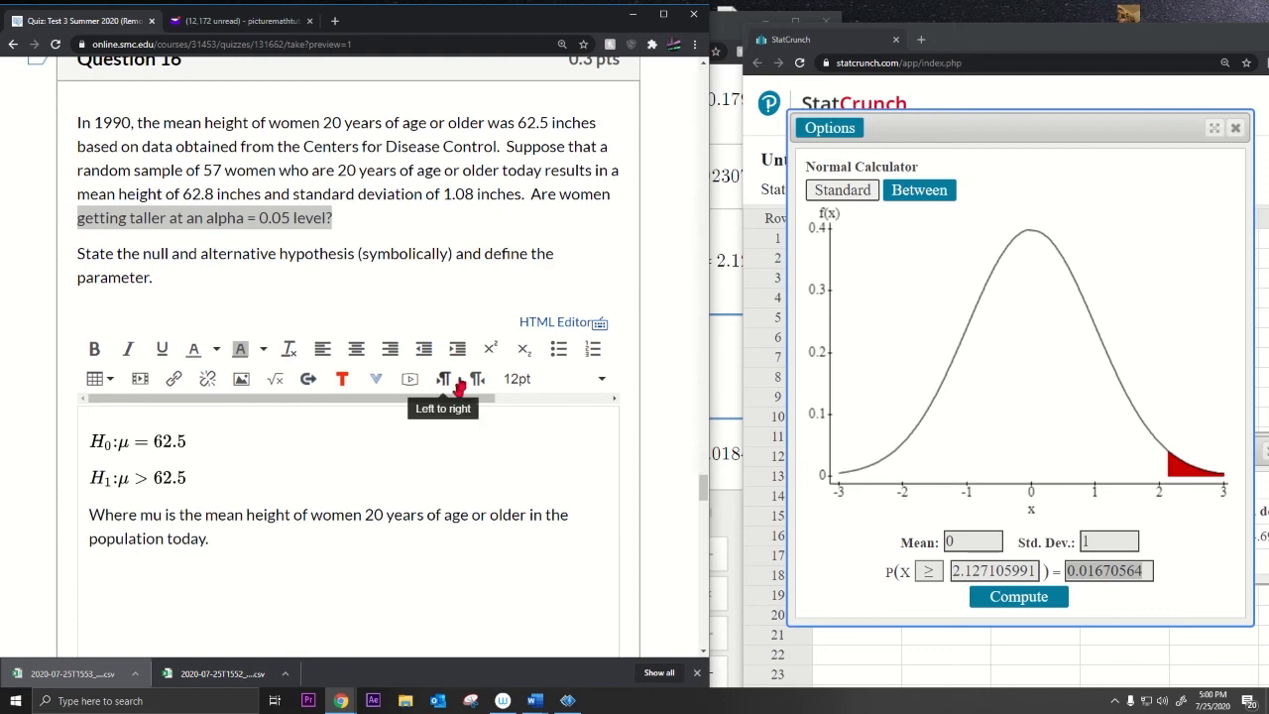
left_click_drag(503, 171, 540, 174)
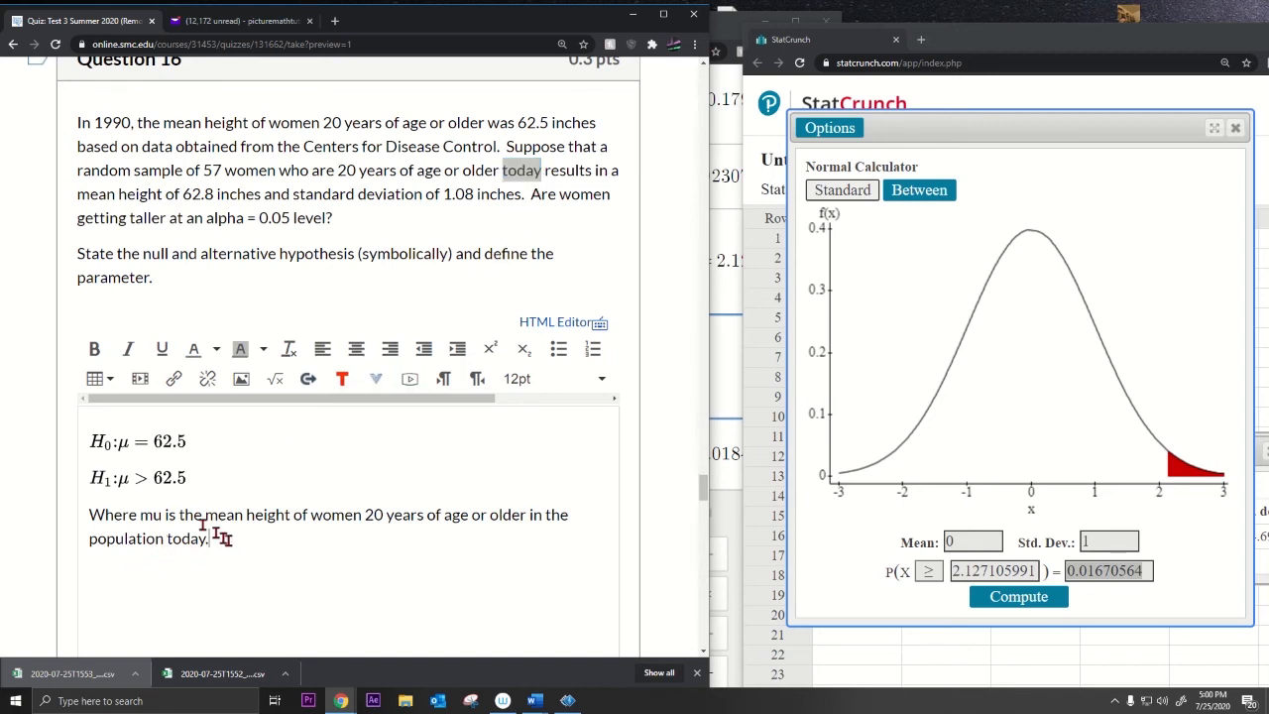
left_click_drag(212, 538, 79, 439)
left_click(142, 260)
left_click_drag(143, 260, 560, 280)
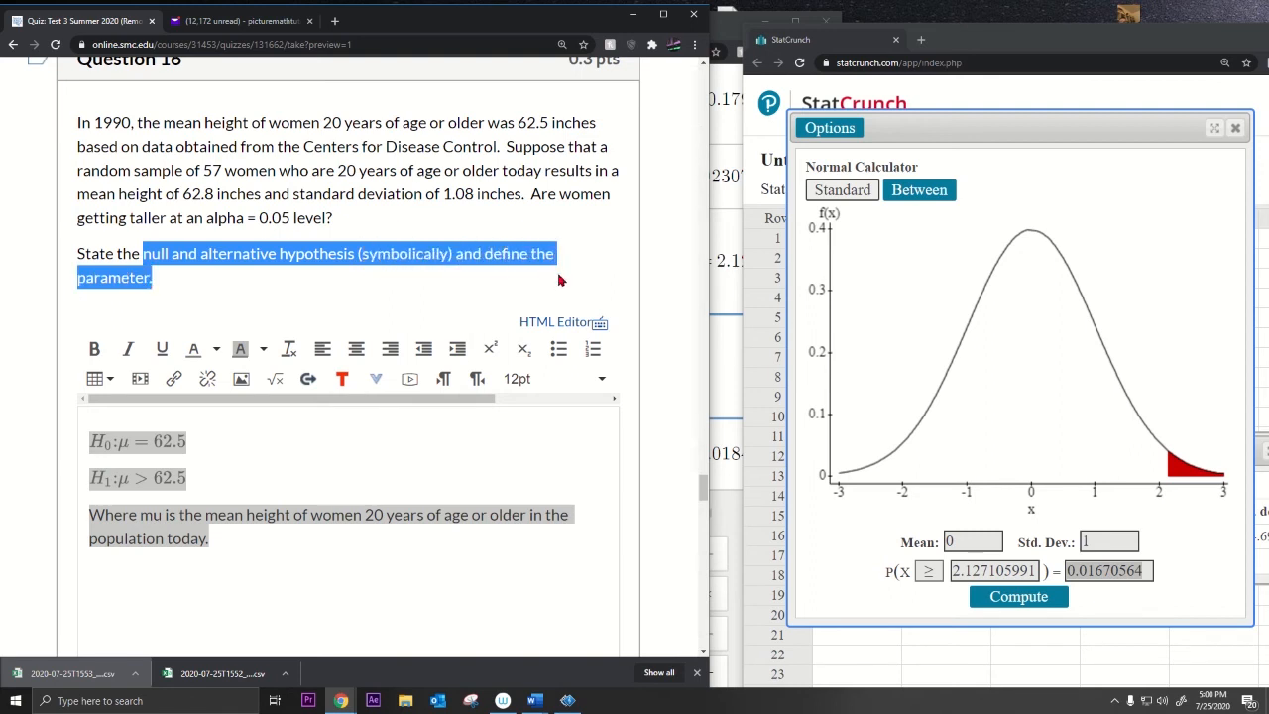
left_click(557, 280)
left_click_drag(486, 259, 558, 280)
left_click(349, 474)
key("ctrl+a")
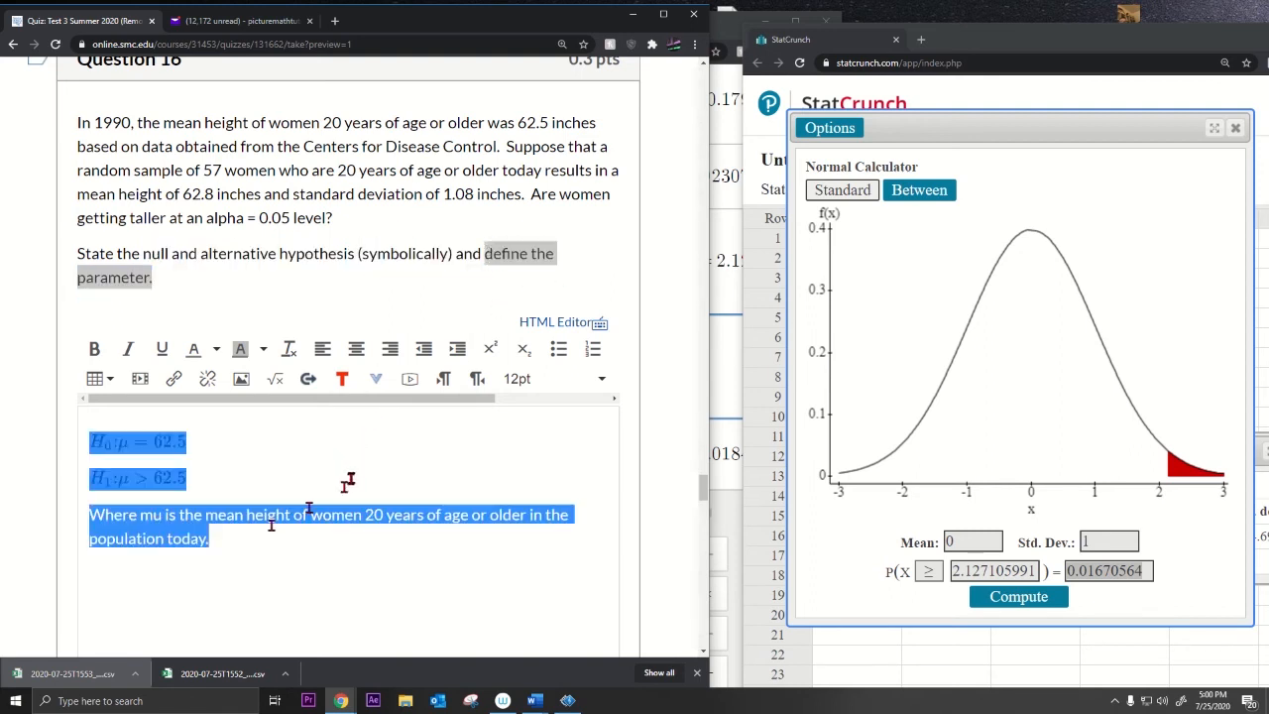
left_click(156, 516)
scroll(297, 525, "down", 7)
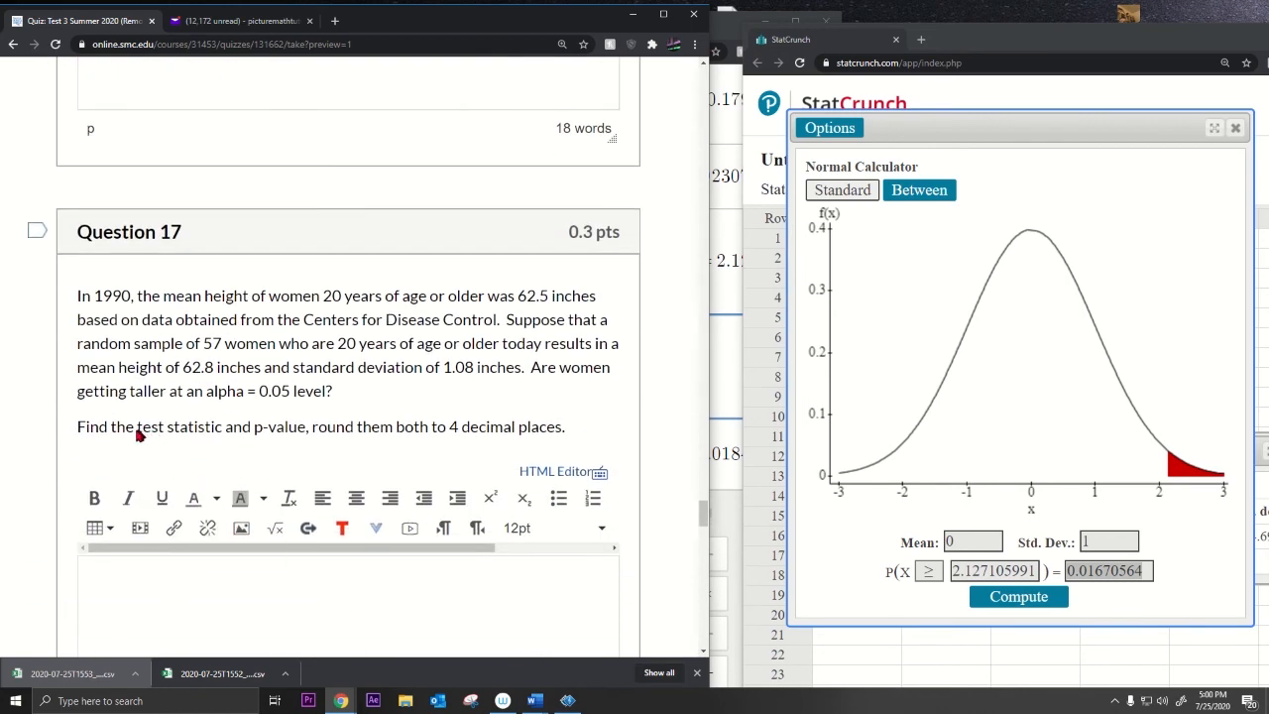
Step: Reread Question 17's test statistic and 4-decimal instruction, then close StatCrunch's Normal Calculator
left_click_drag(139, 436, 304, 440)
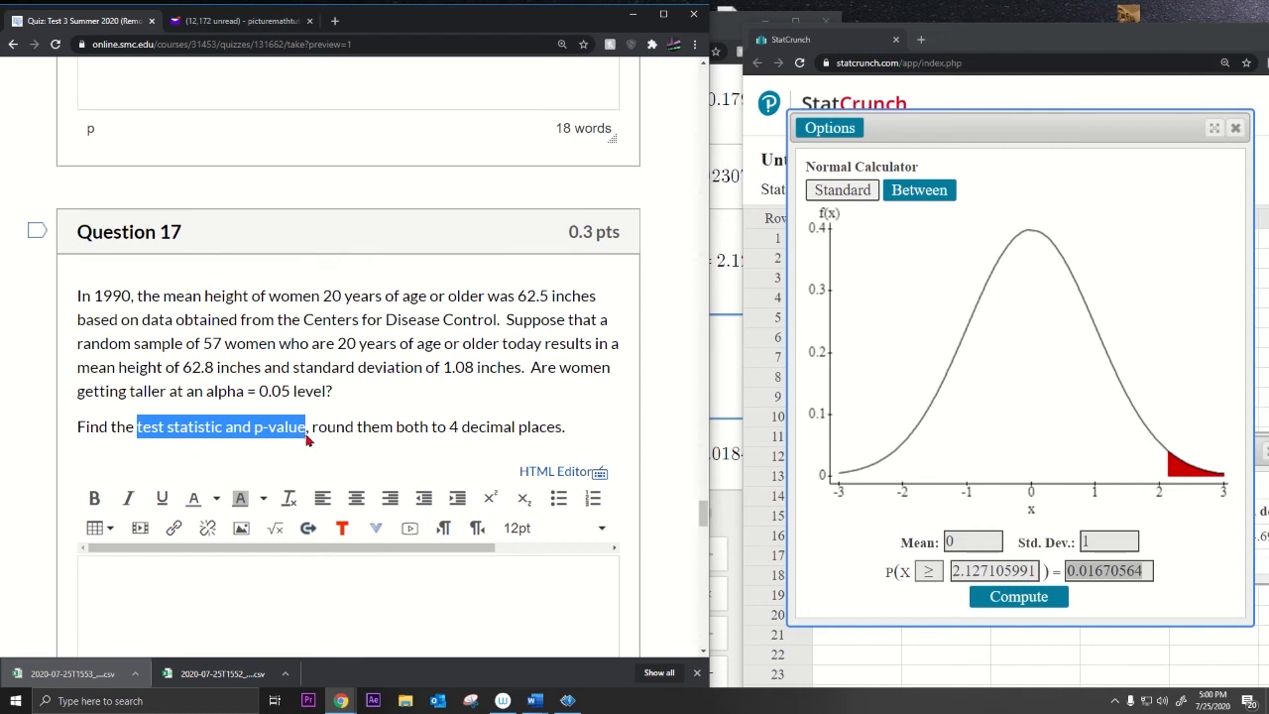
left_click_drag(430, 433, 570, 436)
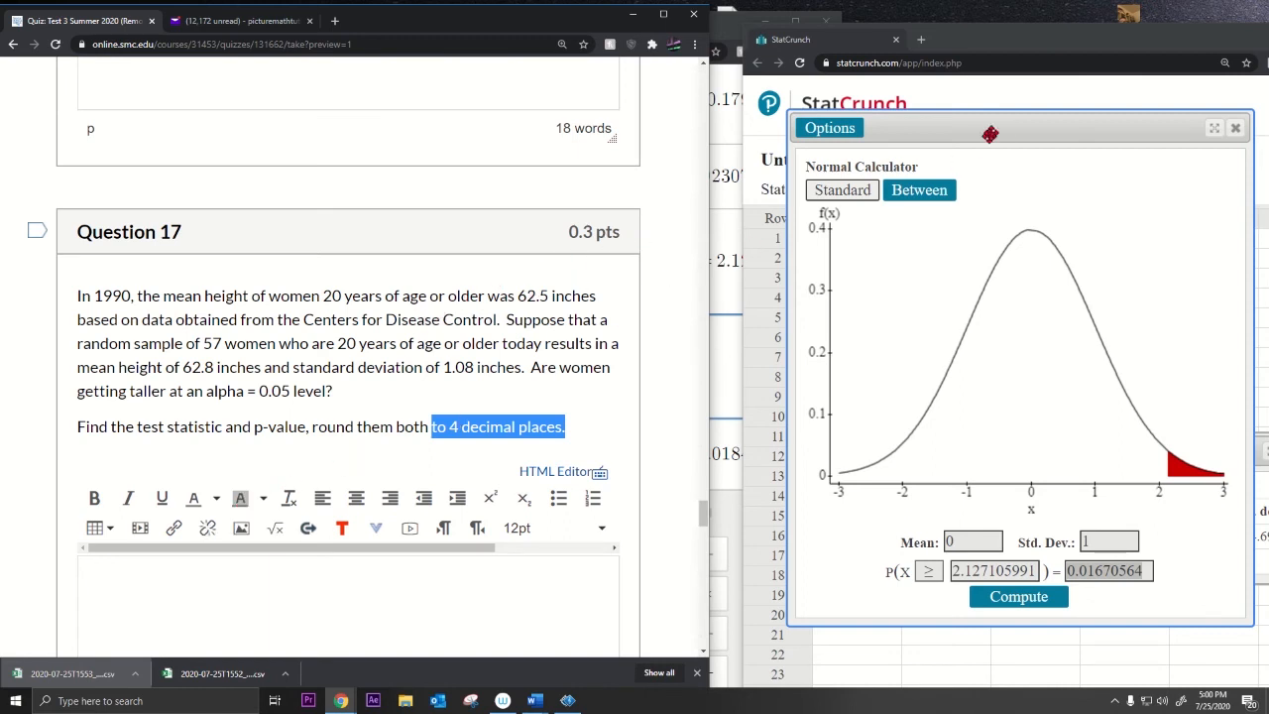
left_click(1235, 131)
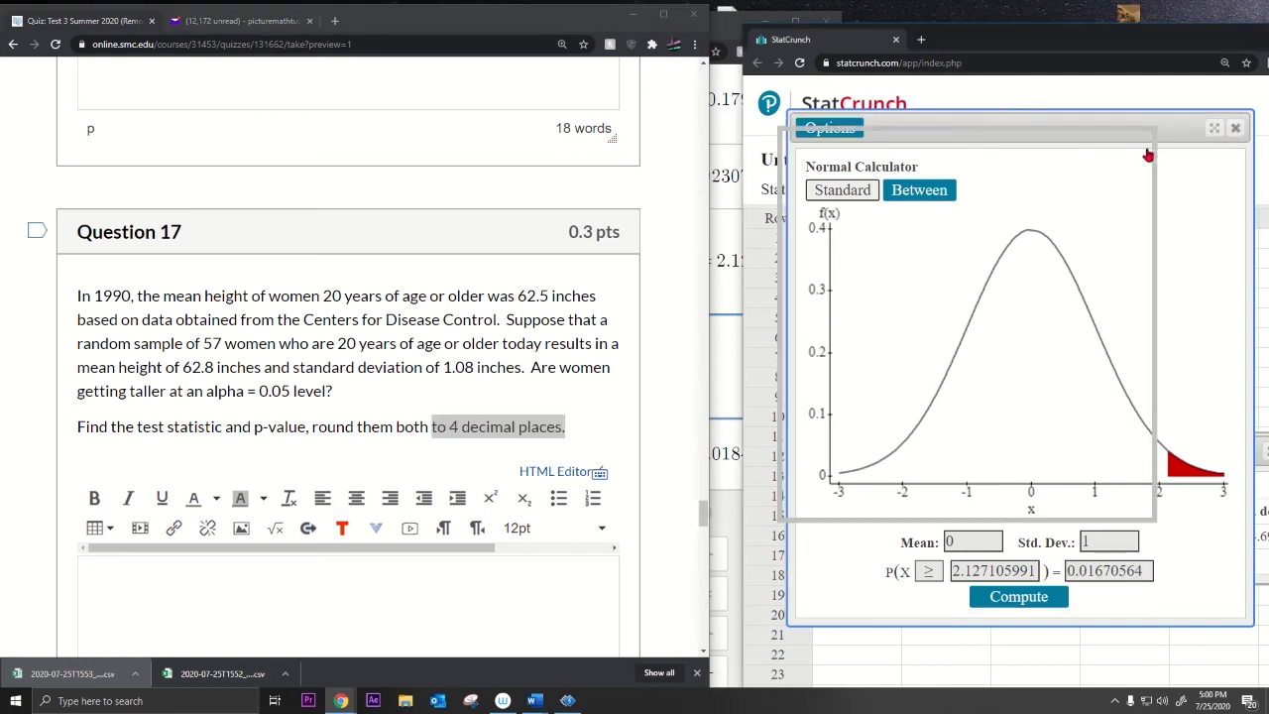
left_click(801, 189)
Step: Open StatCrunch's T Calculator from Stat > Calculators, showing its default DF 10
left_click(1045, 194)
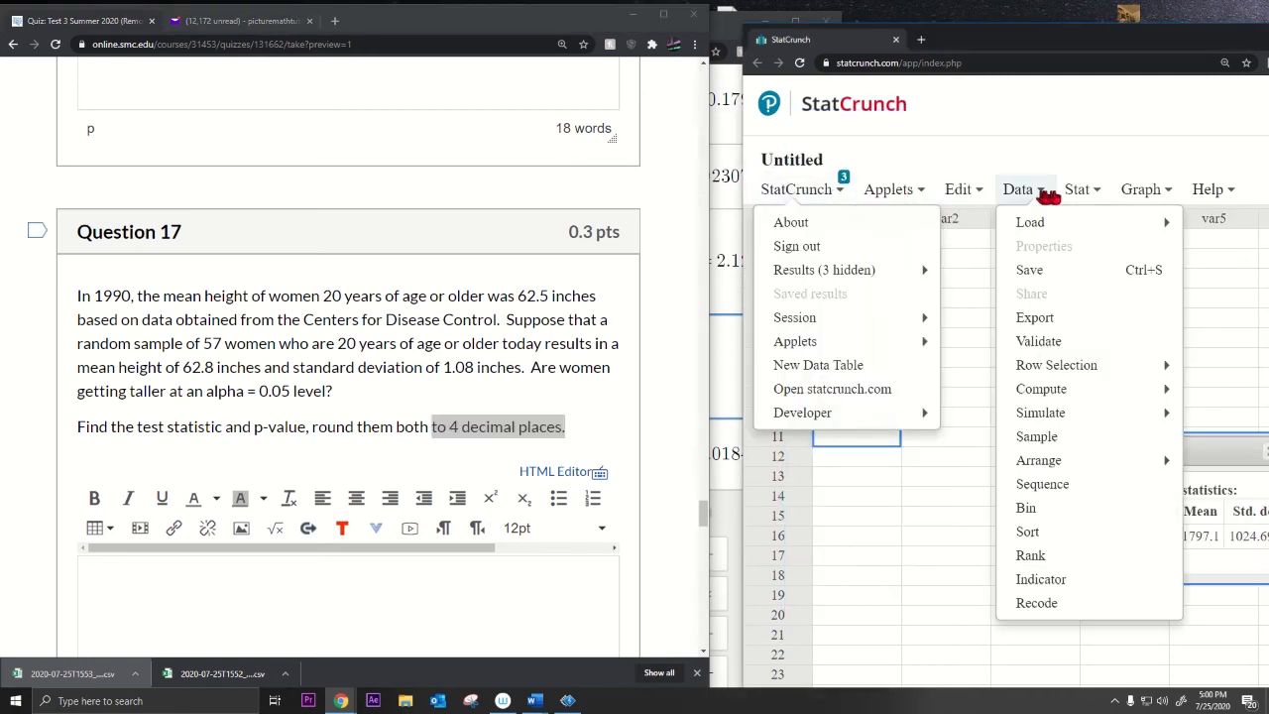
left_click(1078, 189)
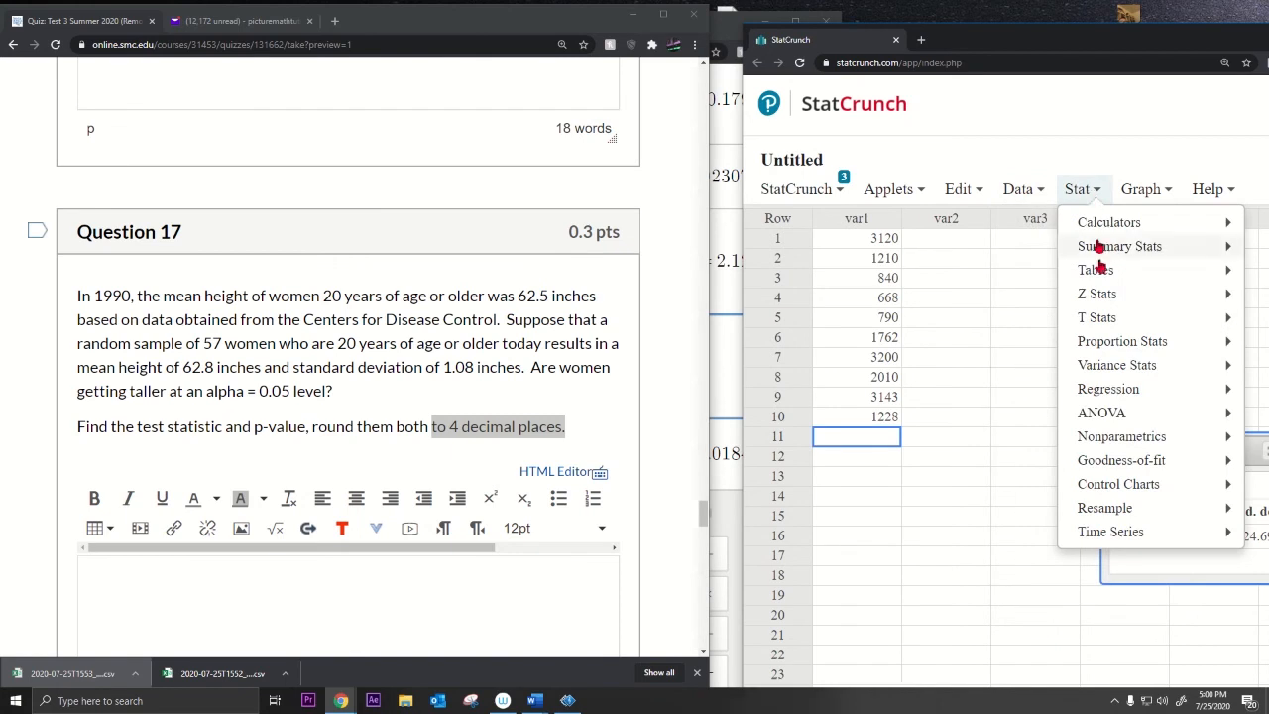
mouse_move(1120, 490)
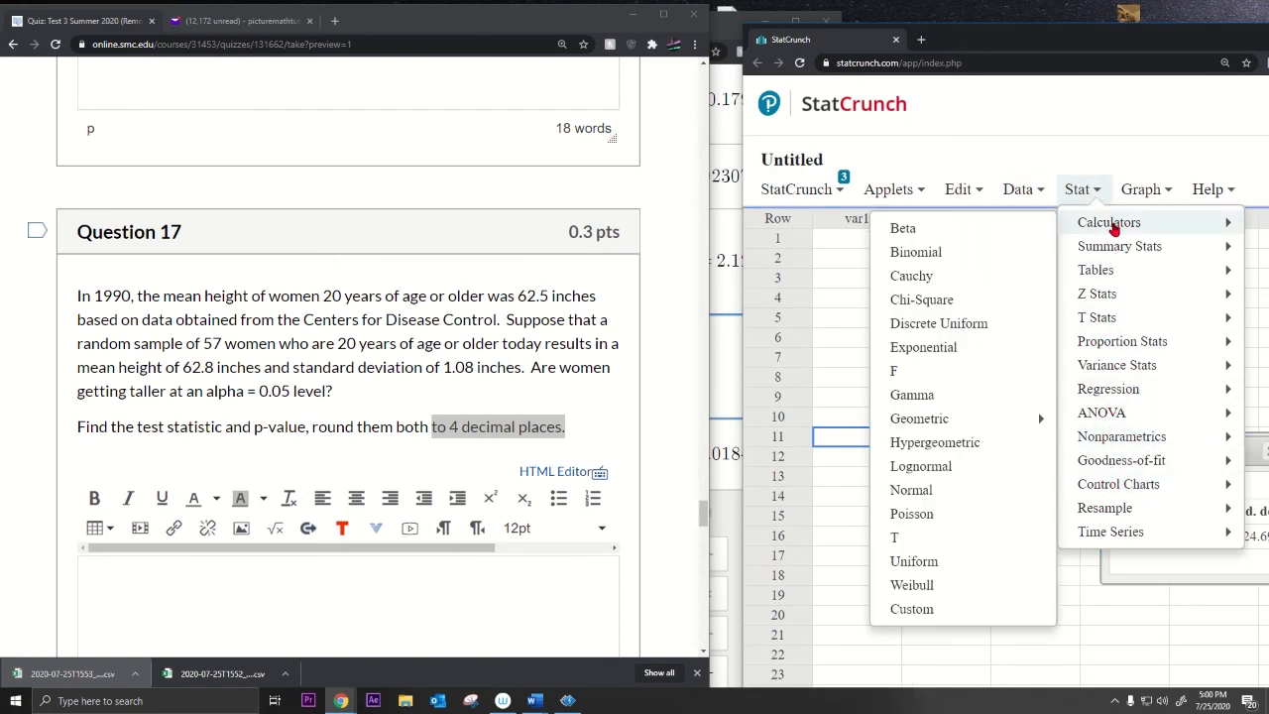
left_click(1088, 191)
left_click(1090, 198)
mouse_move(1078, 224)
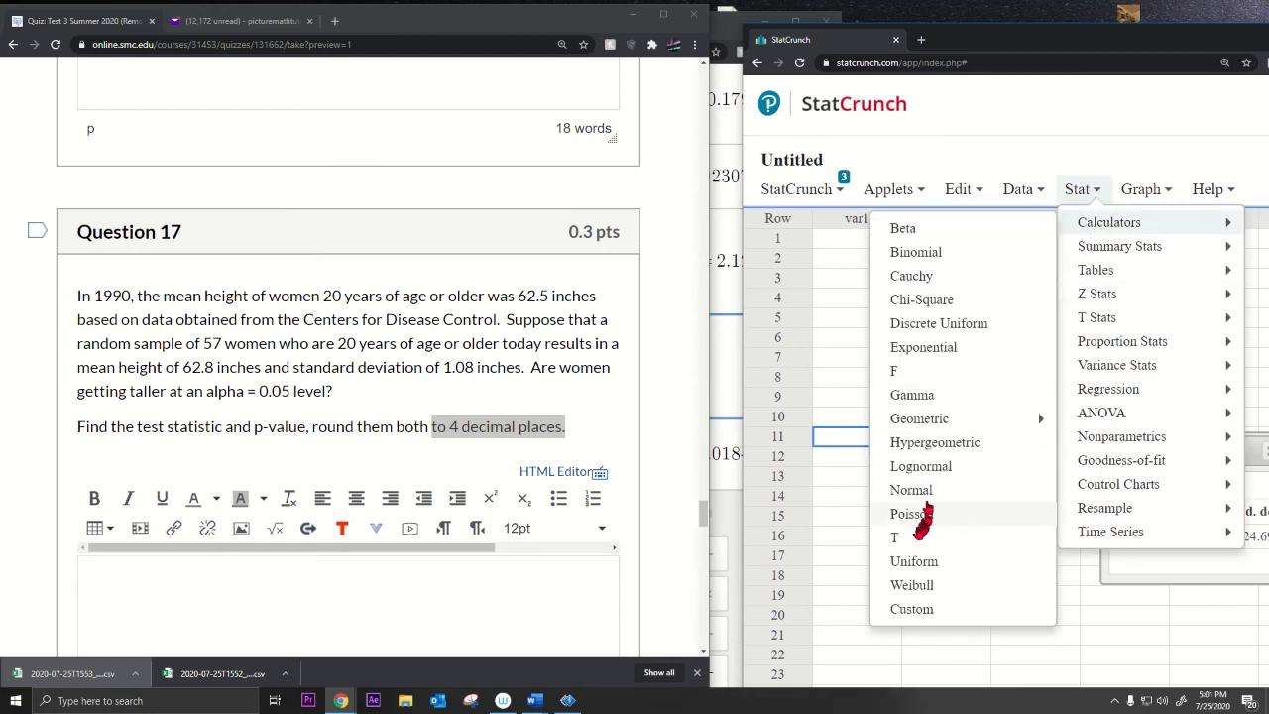
left_click(896, 537)
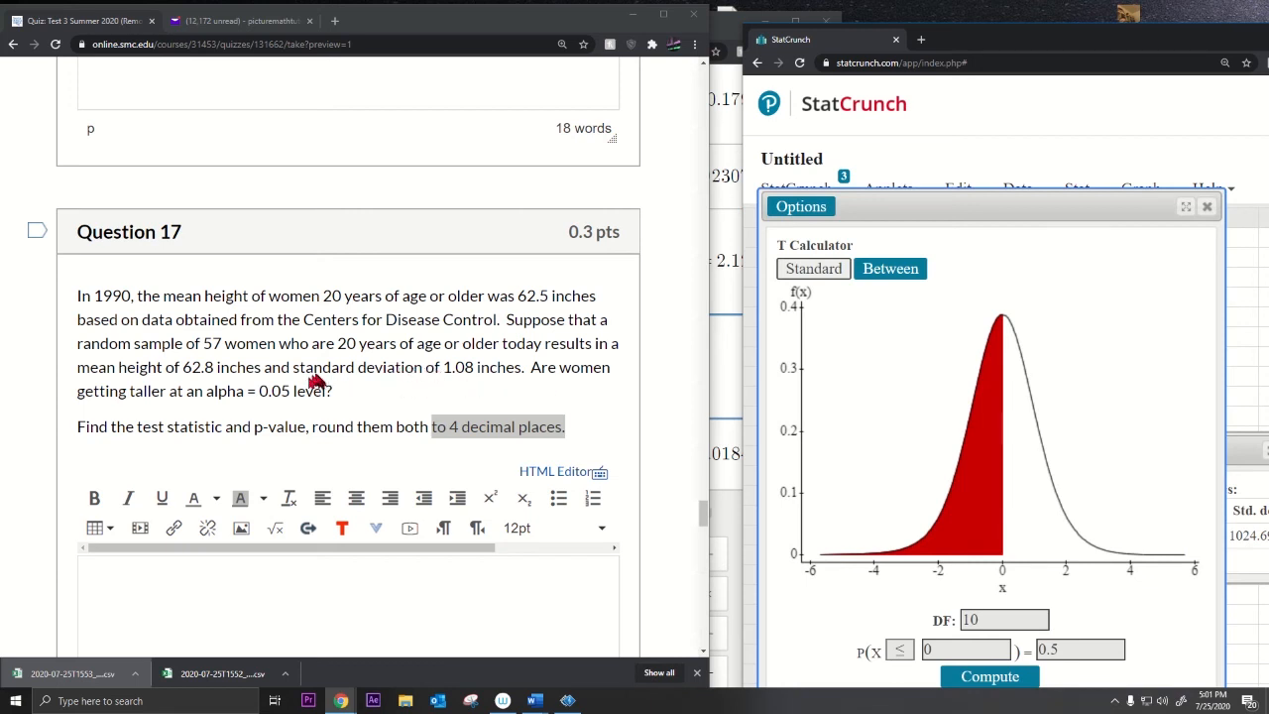
Step: Note the question's standard deviation and sample of 57 women, then move and close the T Calculator
left_click_drag(293, 371, 427, 377)
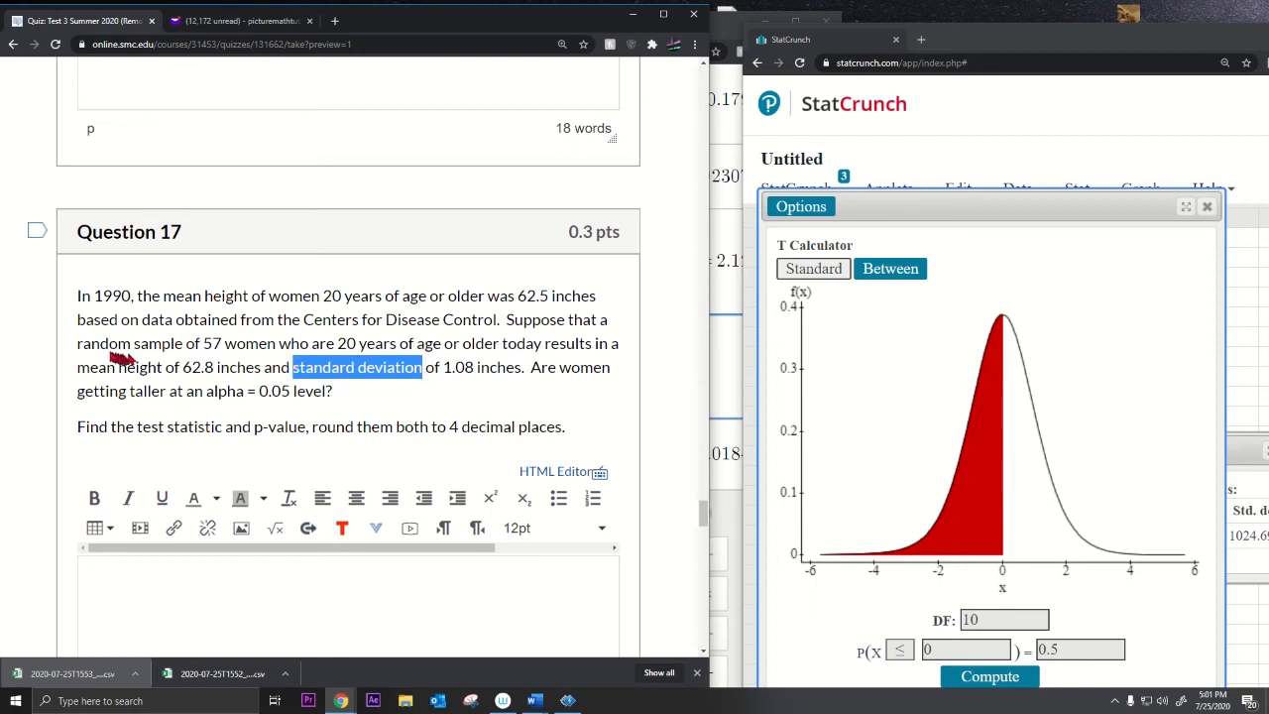
left_click_drag(82, 344, 273, 350)
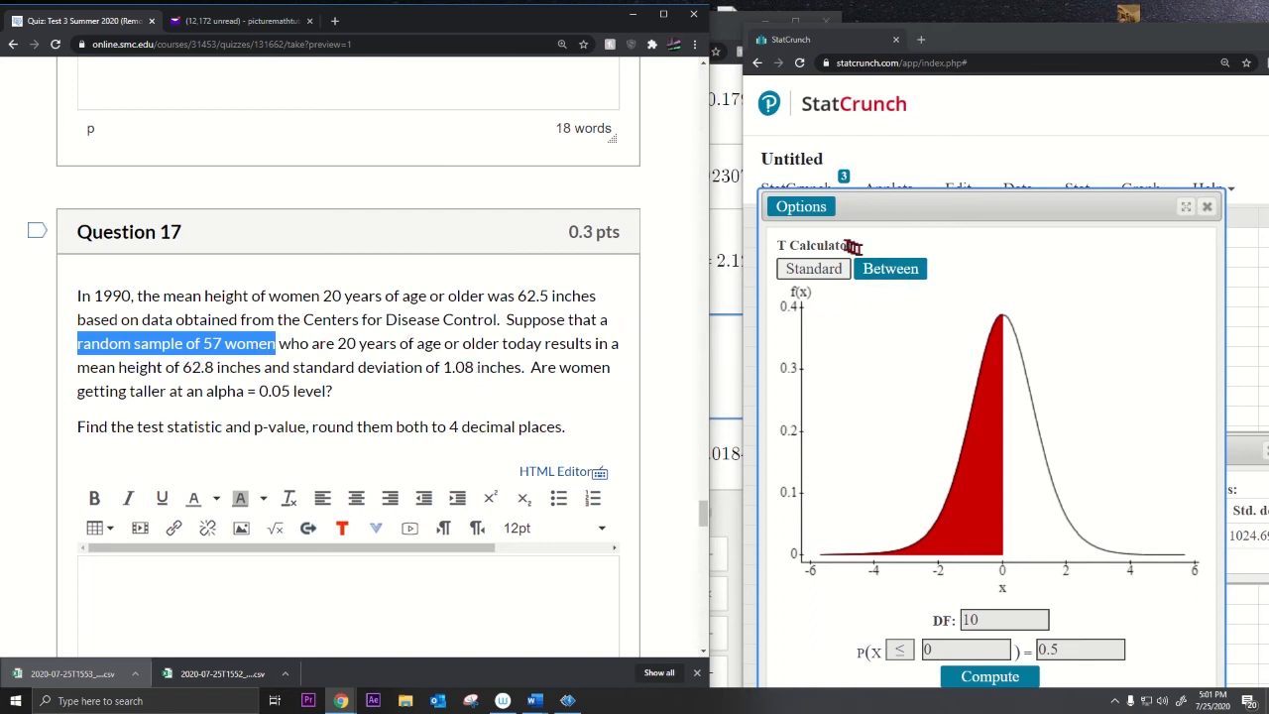
left_click_drag(874, 203, 883, 137)
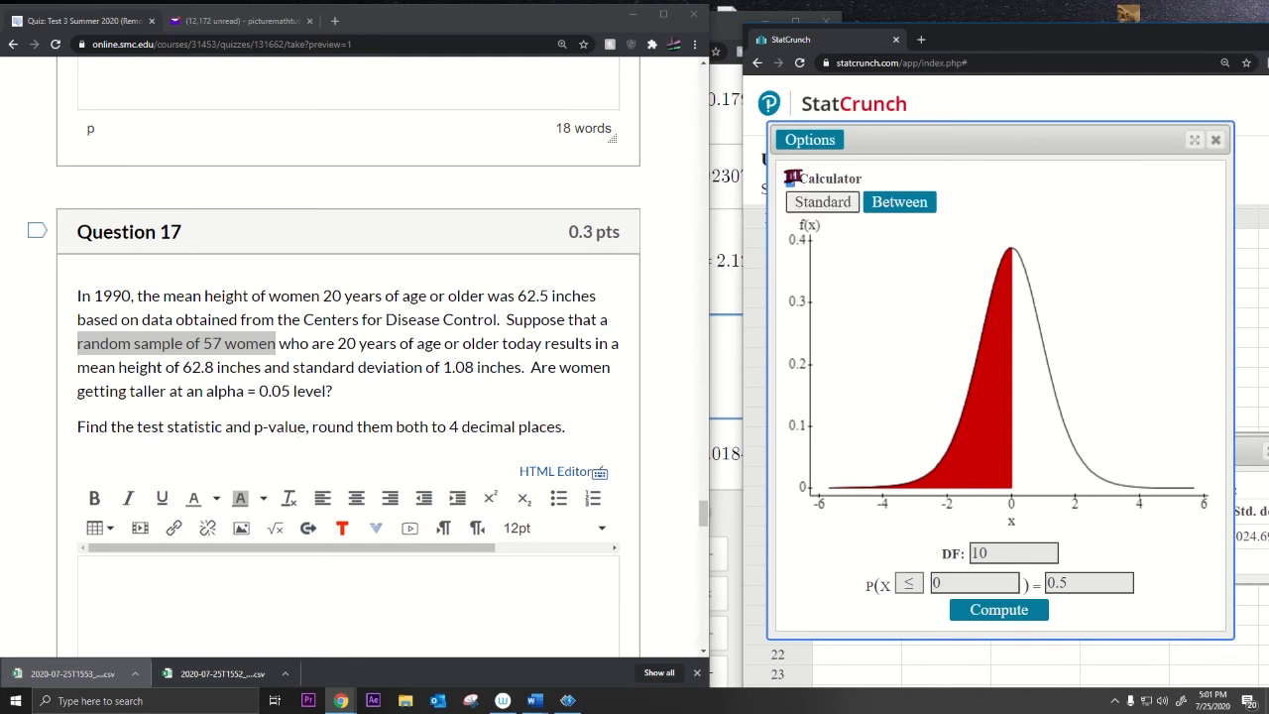
left_click_drag(790, 177, 908, 181)
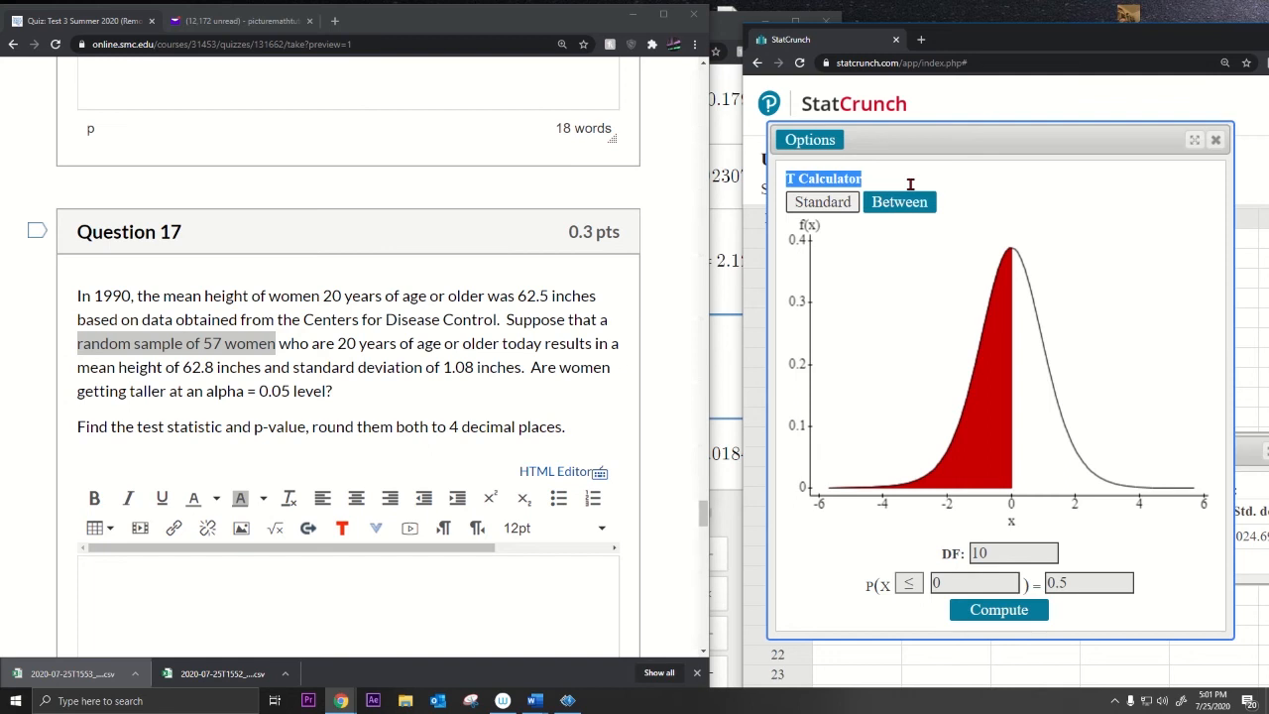
left_click(1216, 141)
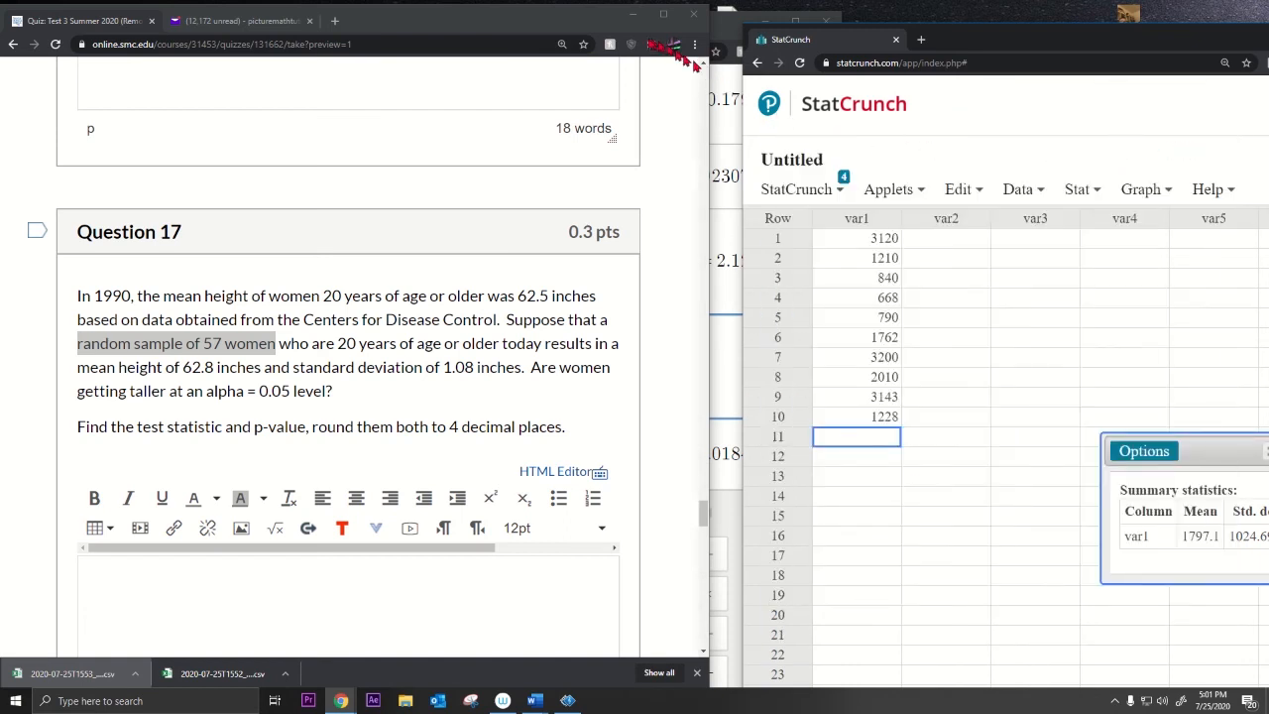
Step: Arrange the quiz and Desmos windows side by side and start a new t expression row
left_click_drag(553, 21, 532, 21)
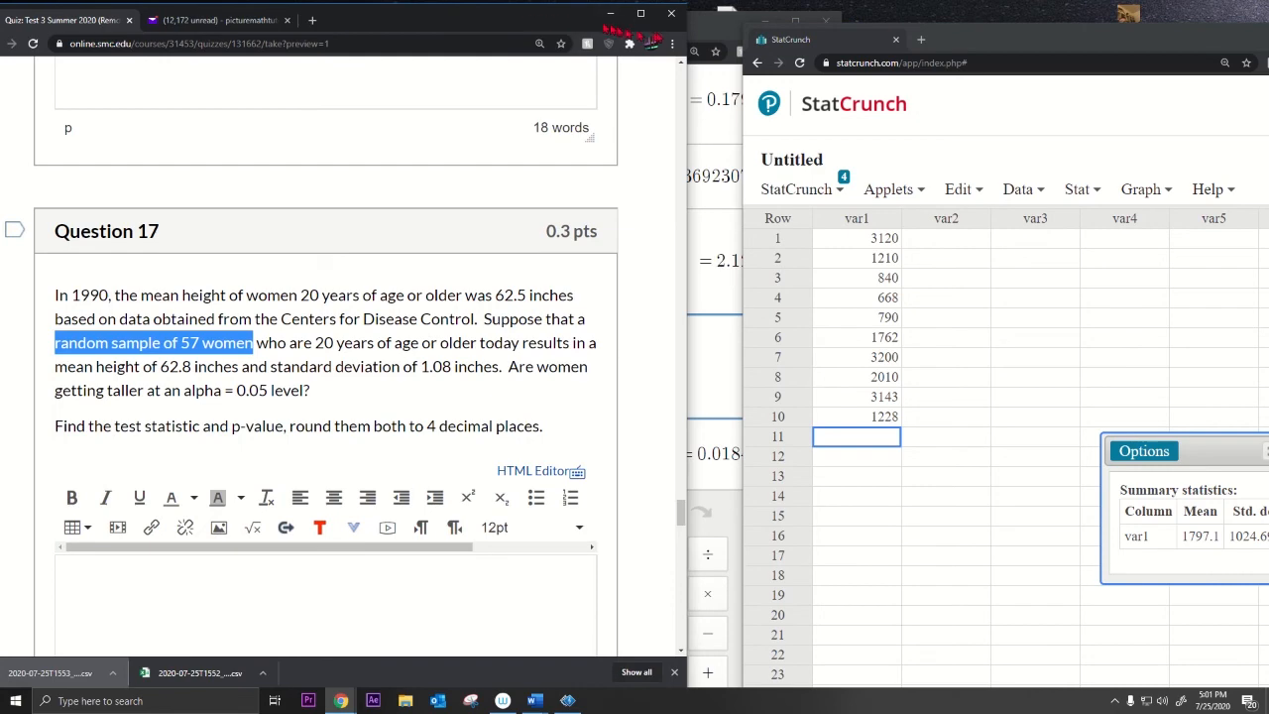
left_click_drag(716, 35, 783, 34)
left_click(654, 462)
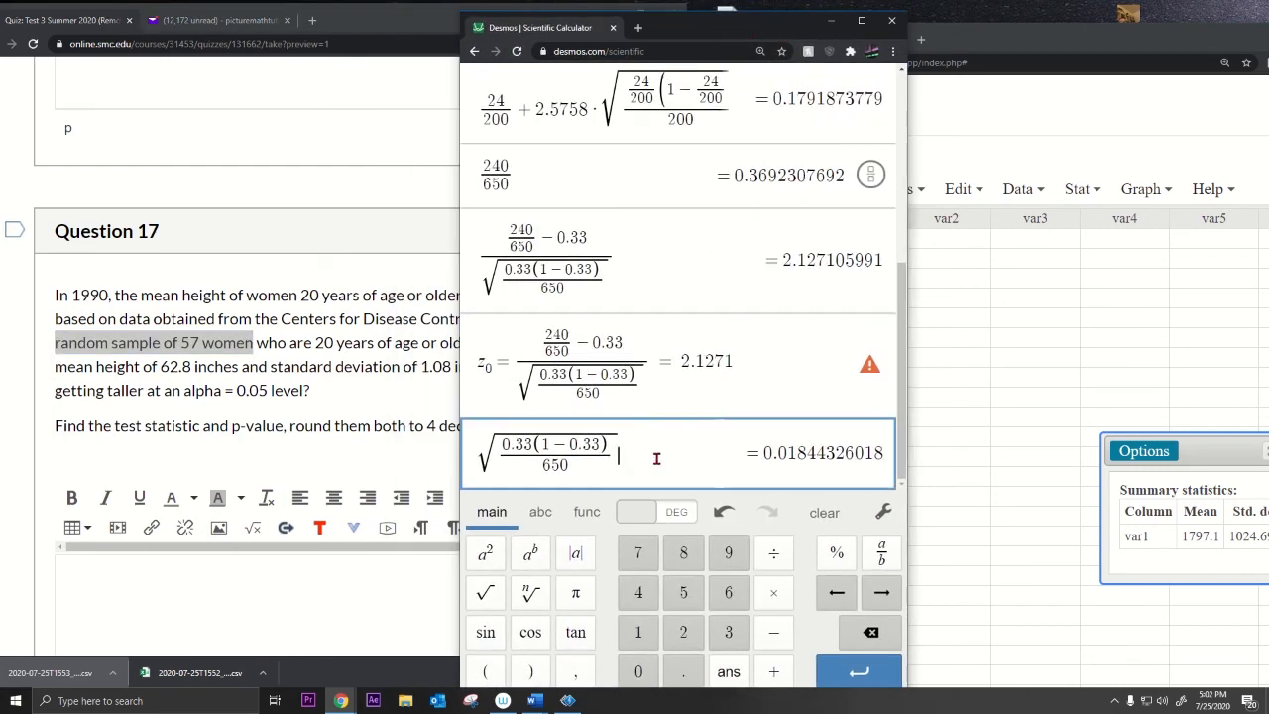
key("Return")
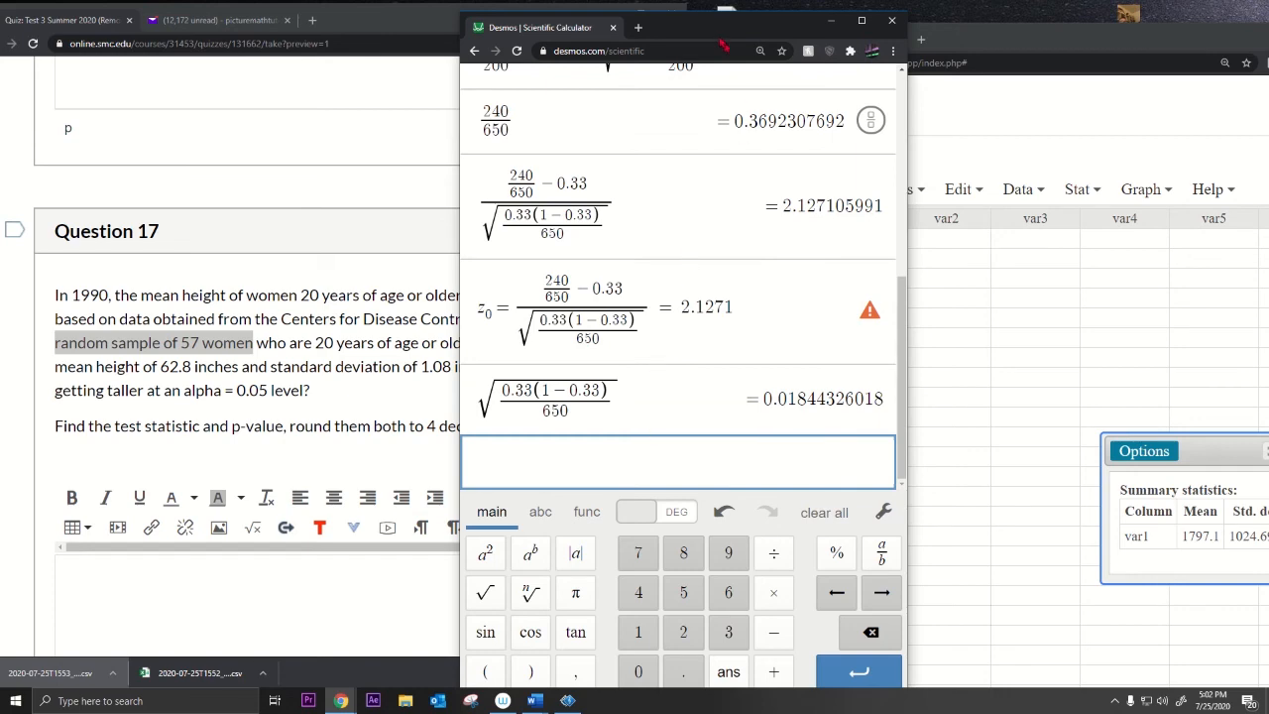
left_click_drag(702, 30, 871, 20)
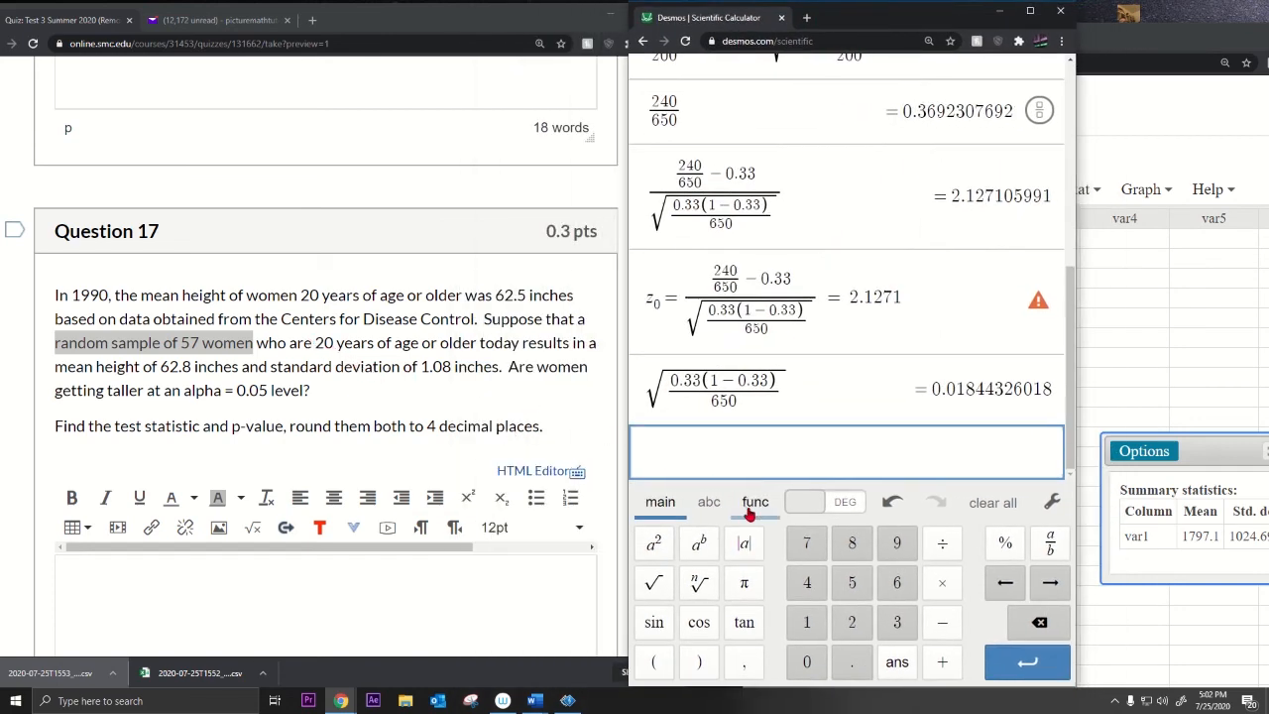
type("t")
key("ctrl+minus")
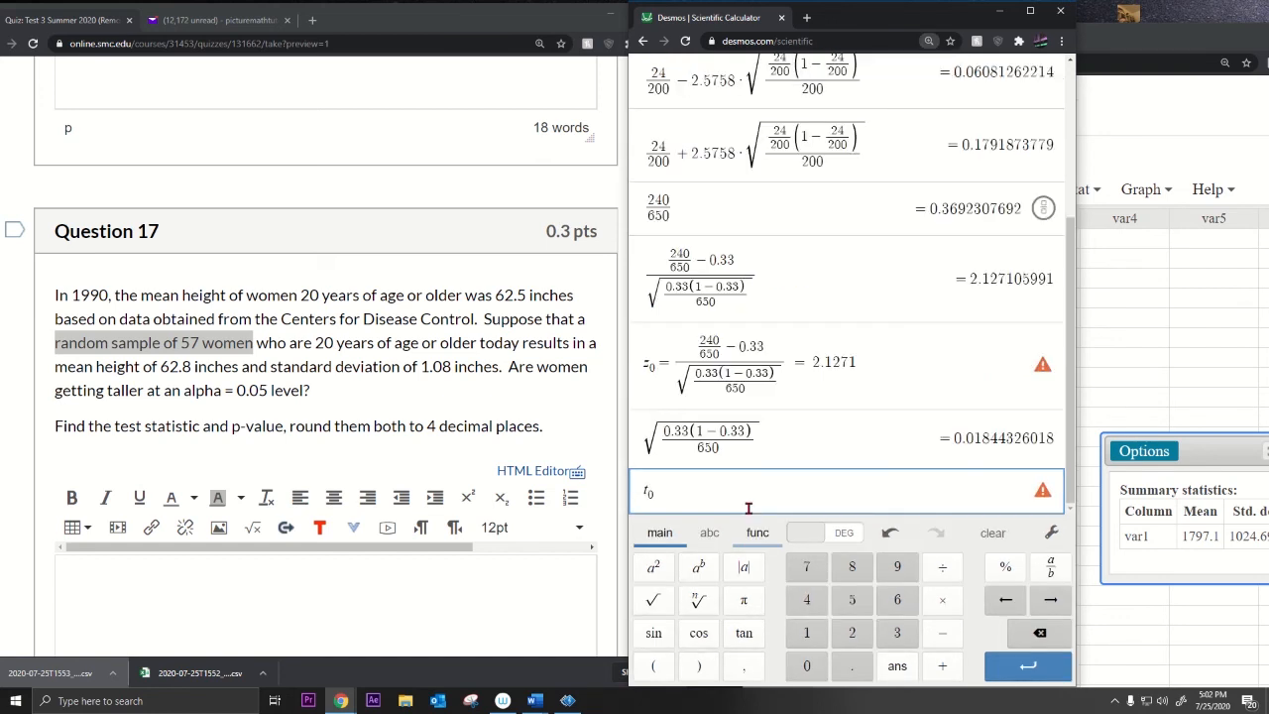
key("ctrl+plus")
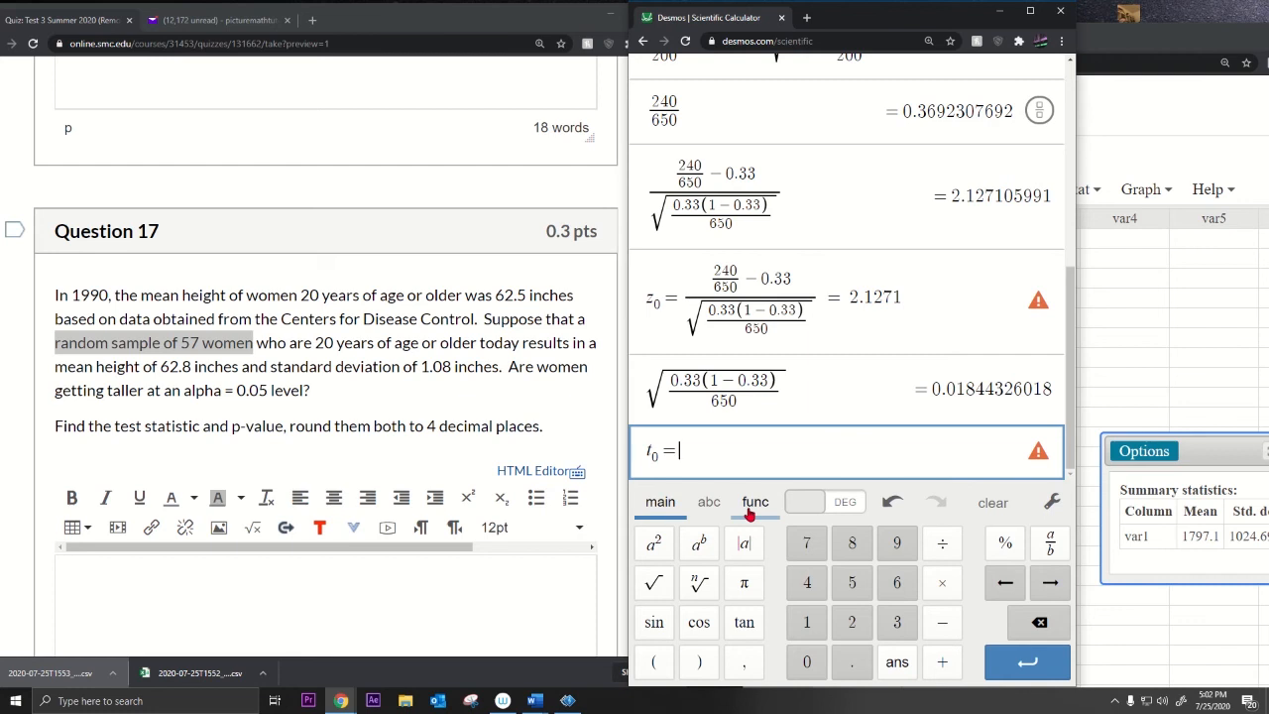
Step: Enter t0 as the fraction (62.8−62.5)/(1.08/√57) in Desmos
left_click(1049, 542)
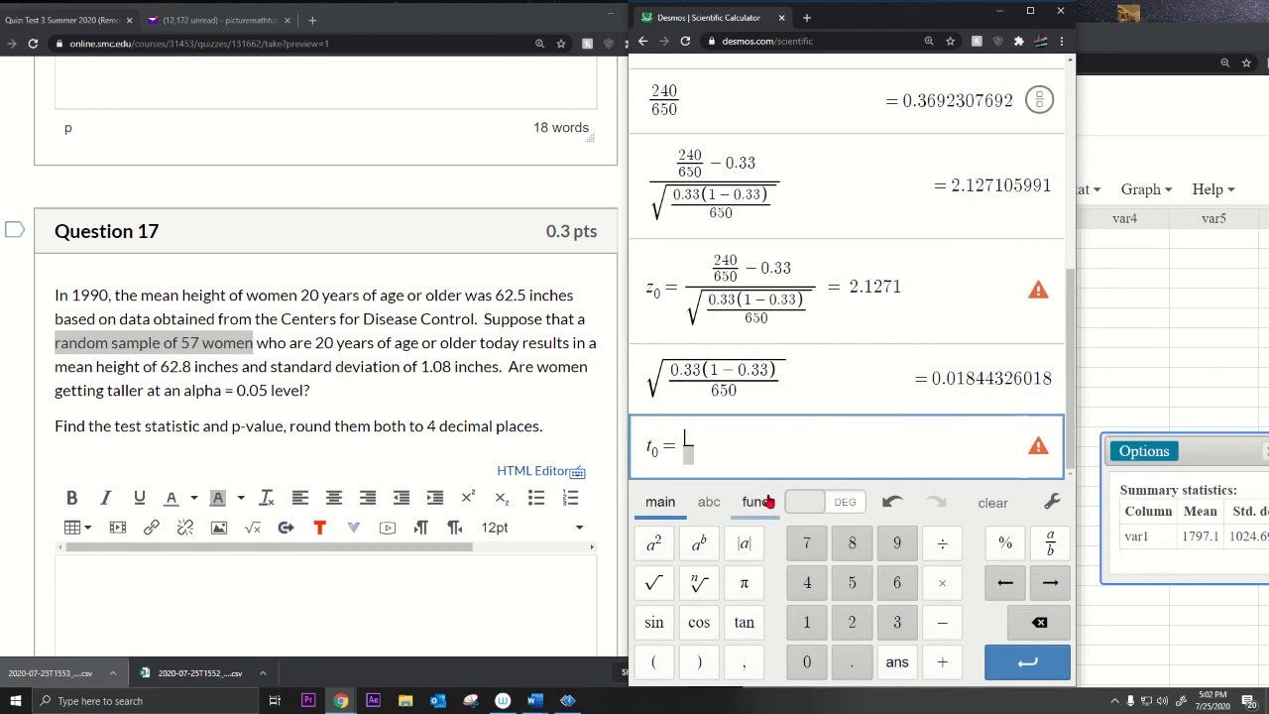
type("62")
type(".8-")
type("62.5")
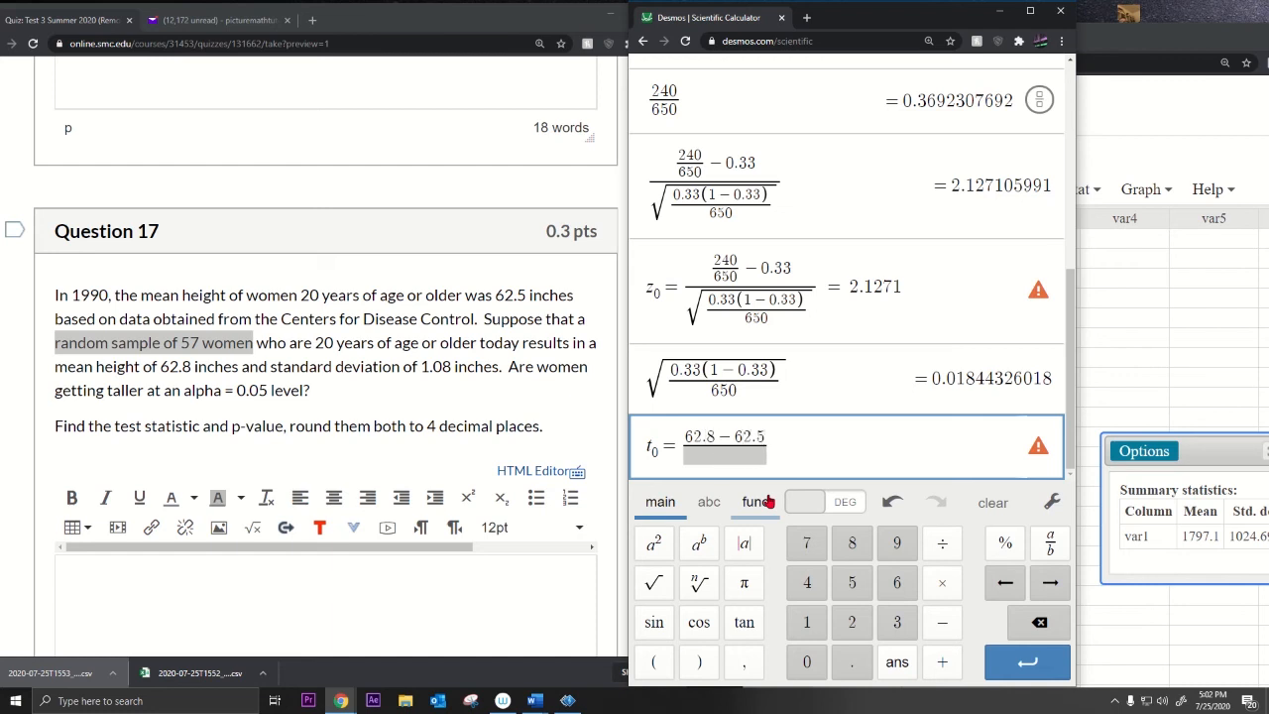
key("Down")
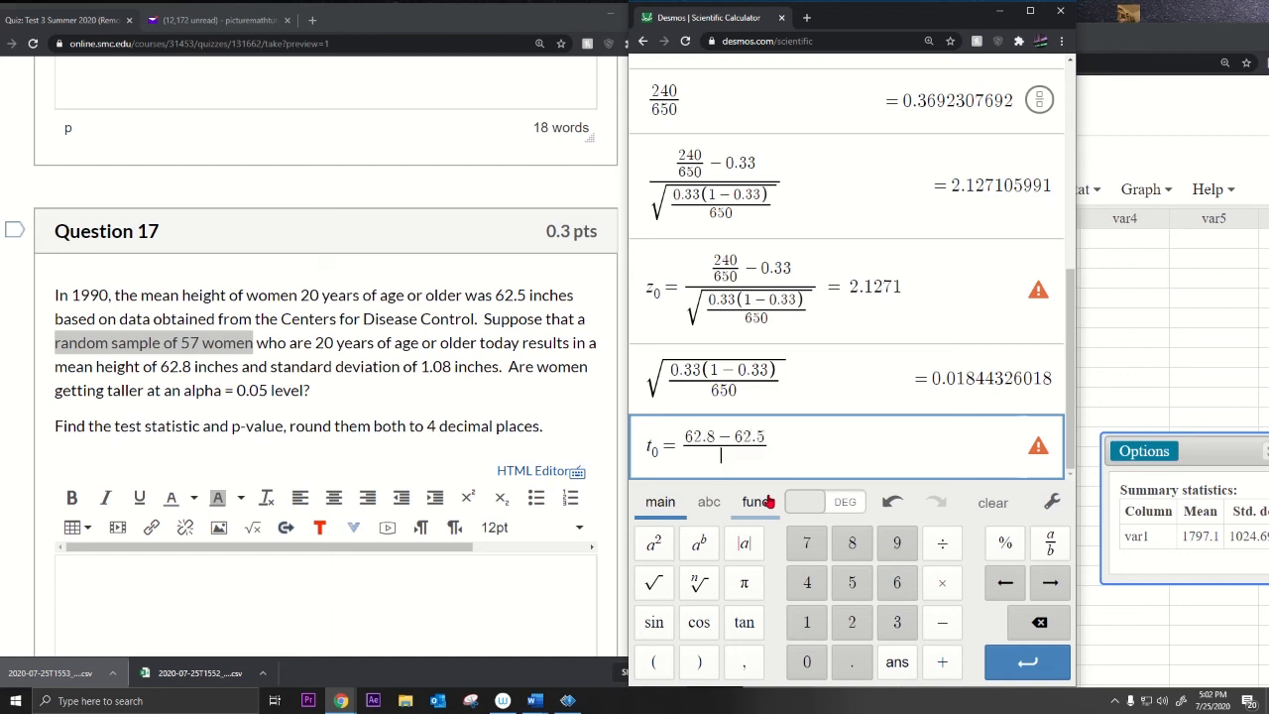
left_click(1050, 542)
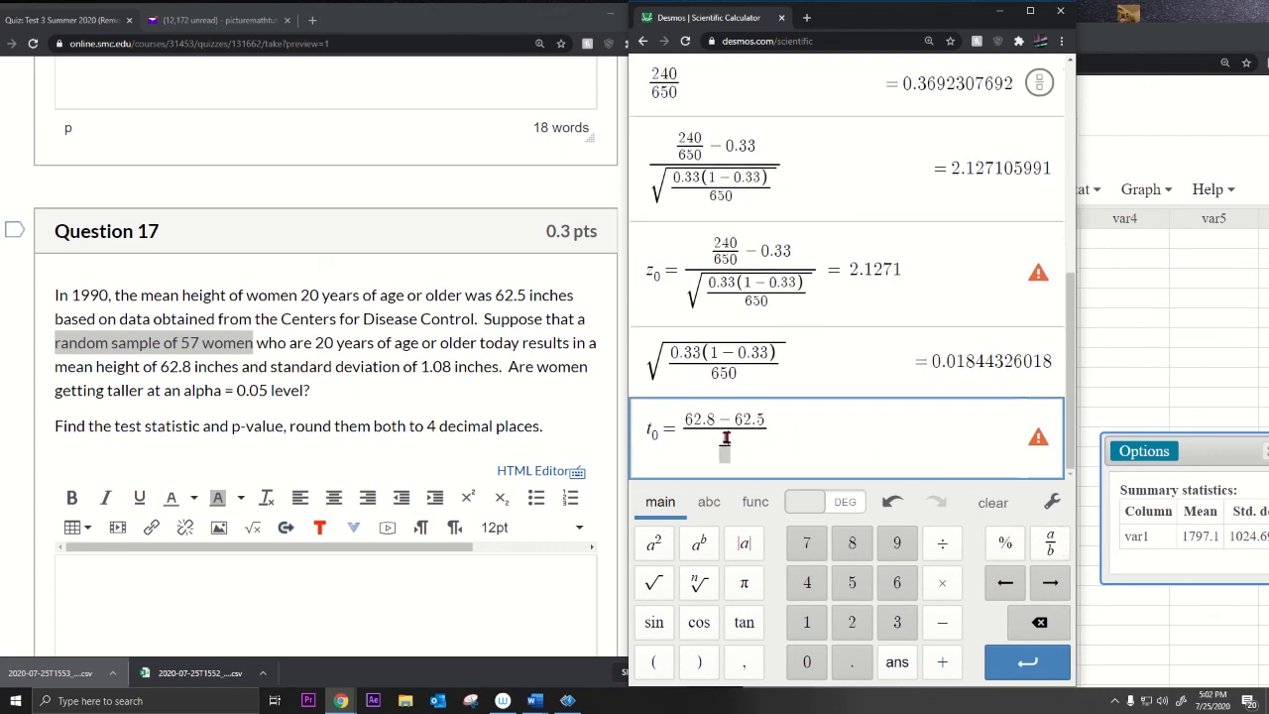
type("1.08/√)")
key("Down")
left_click(653, 582)
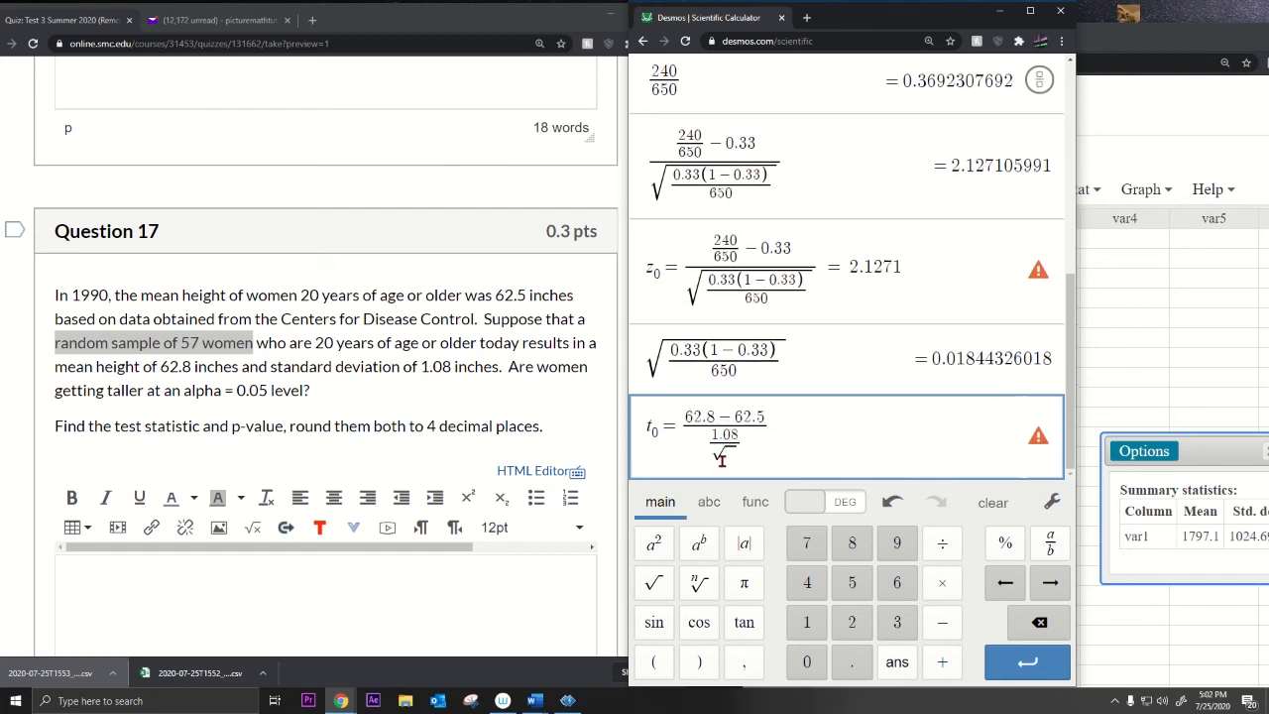
type("57")
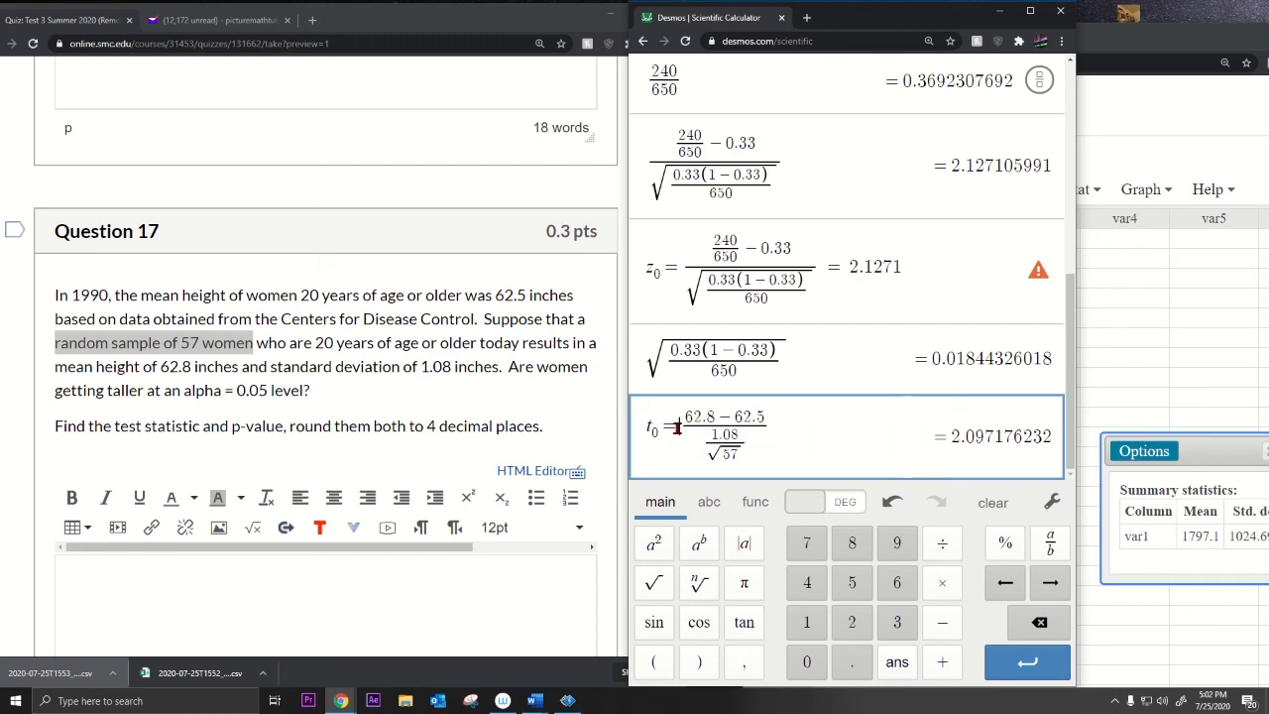
left_click(922, 444)
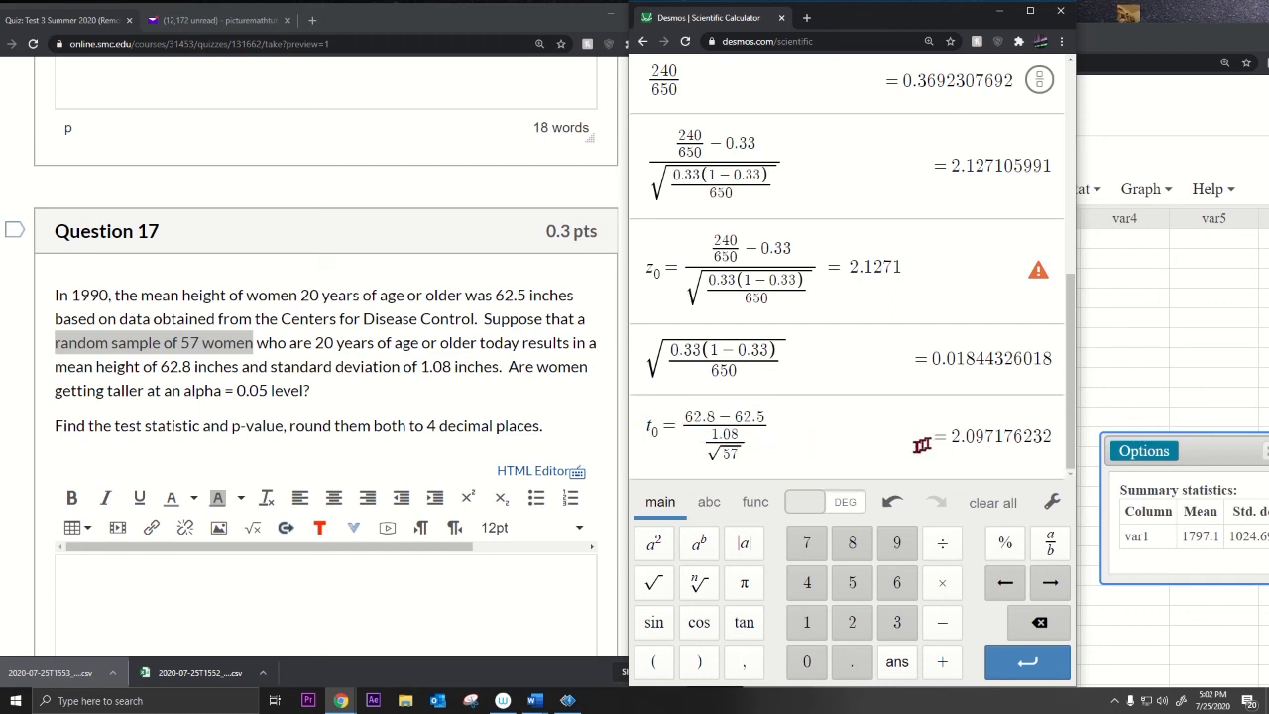
Step: Copy the t0 fraction into a new row and round t0 with = 2, giving 2.0972
left_click(778, 430)
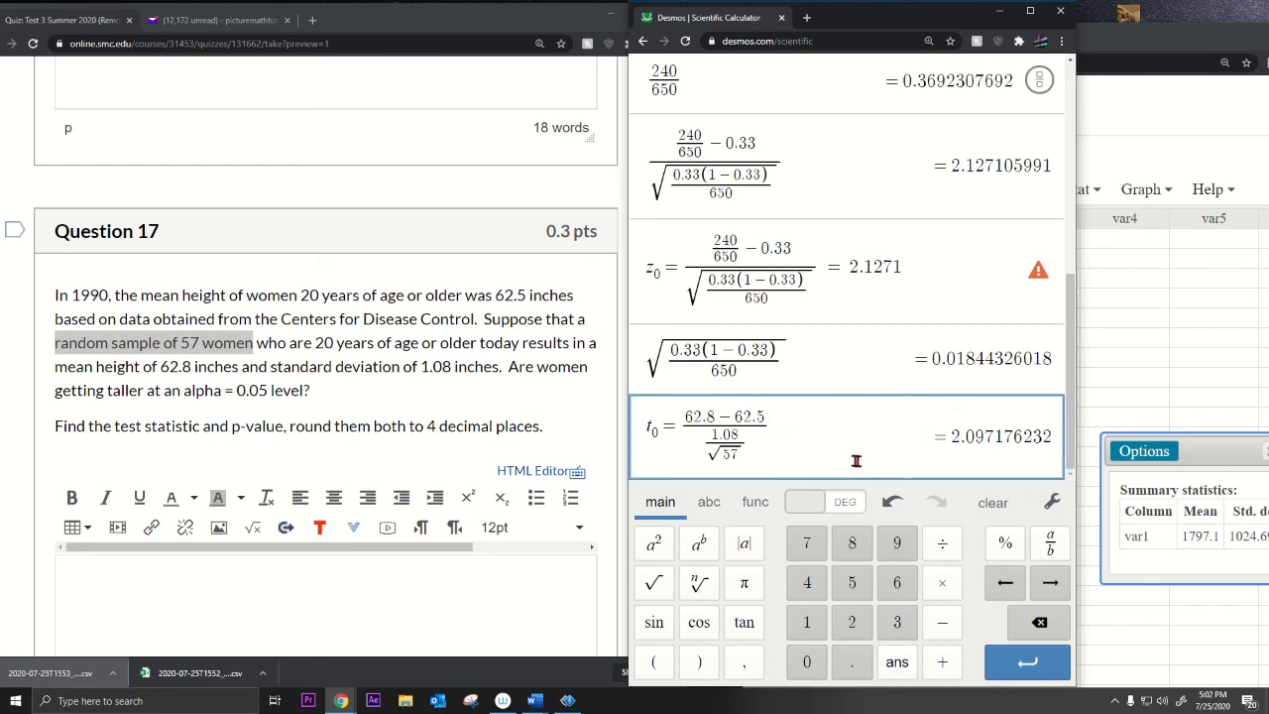
key("Return")
left_click_drag(776, 384, 711, 372)
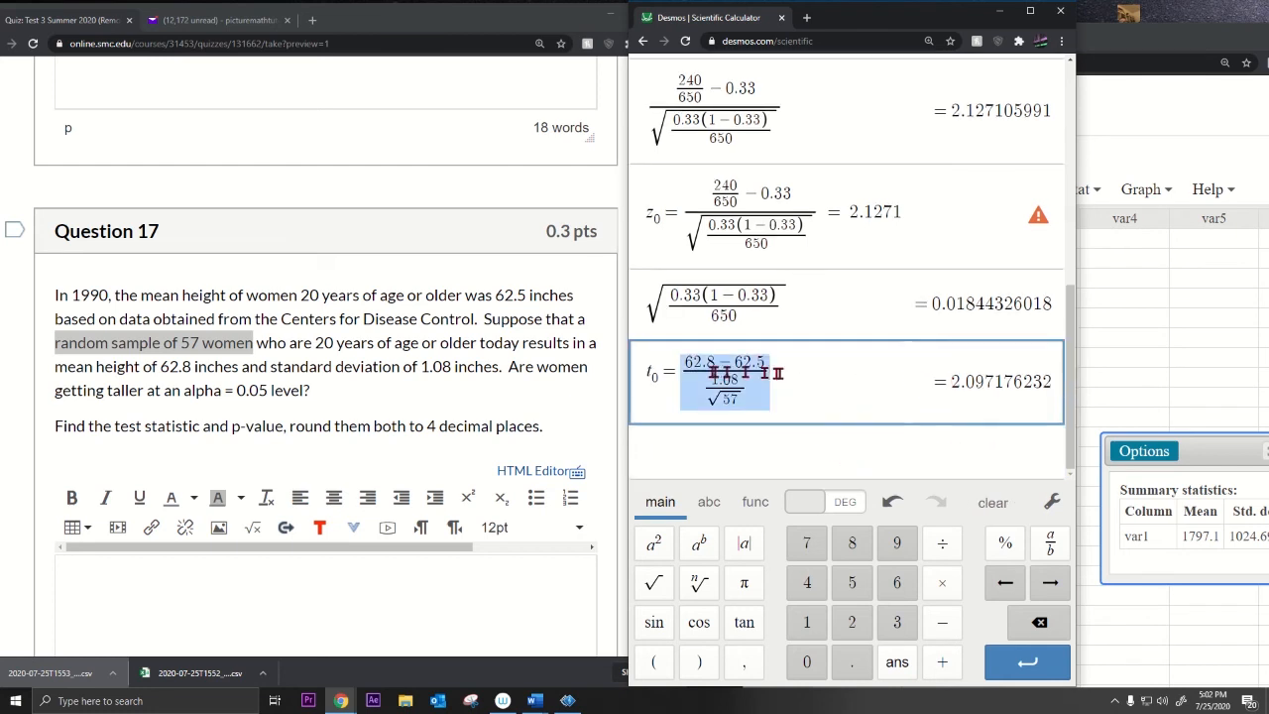
key("ctrl+c")
key("Return")
key("ctrl+v")
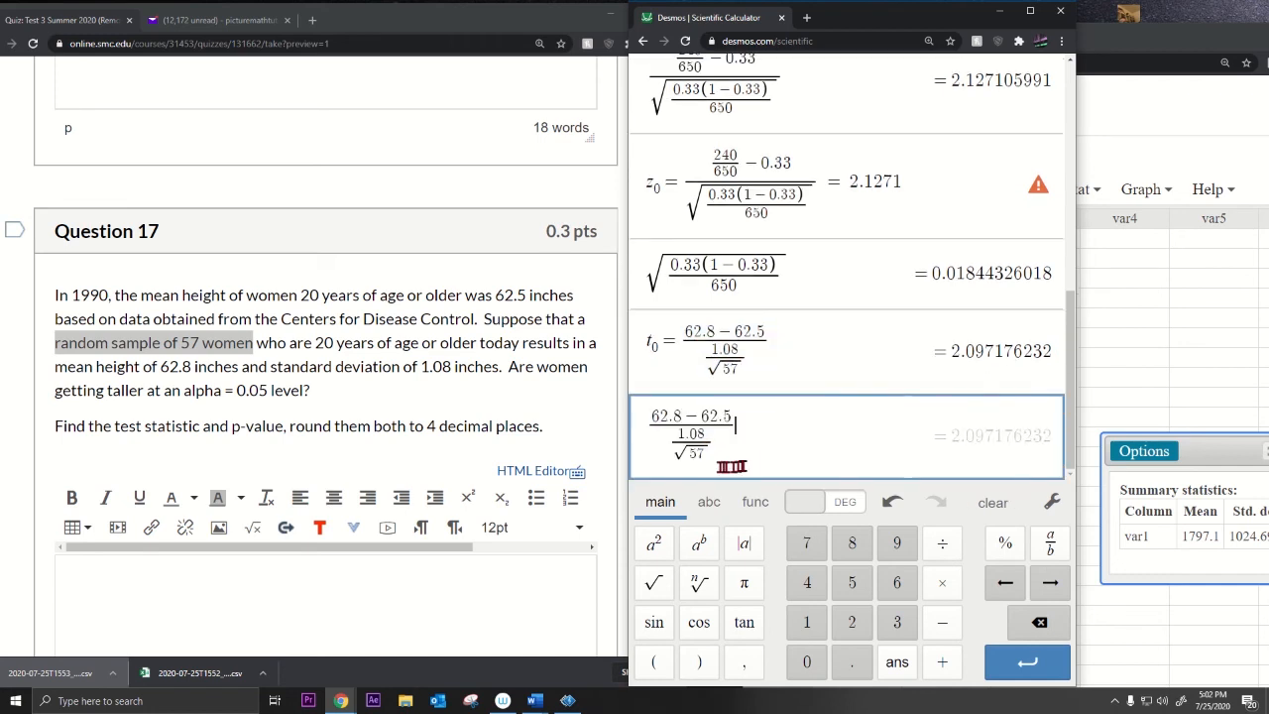
left_click(833, 354)
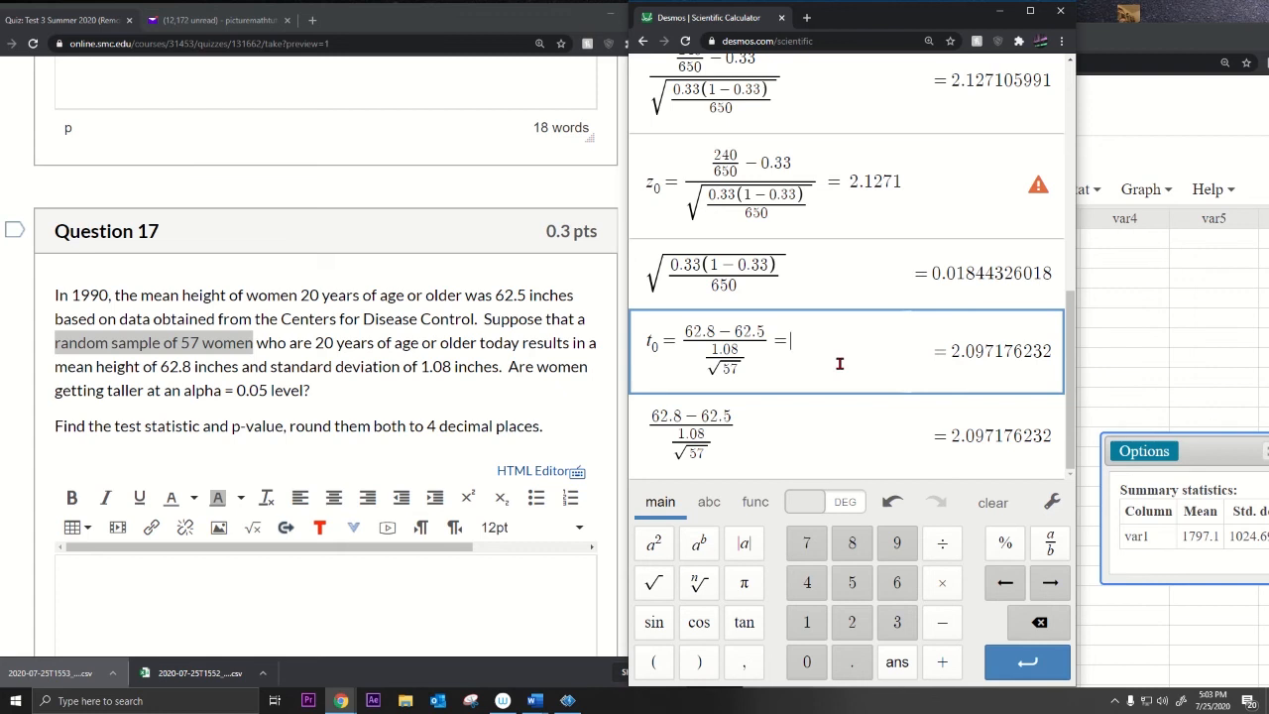
type("= 2.0972")
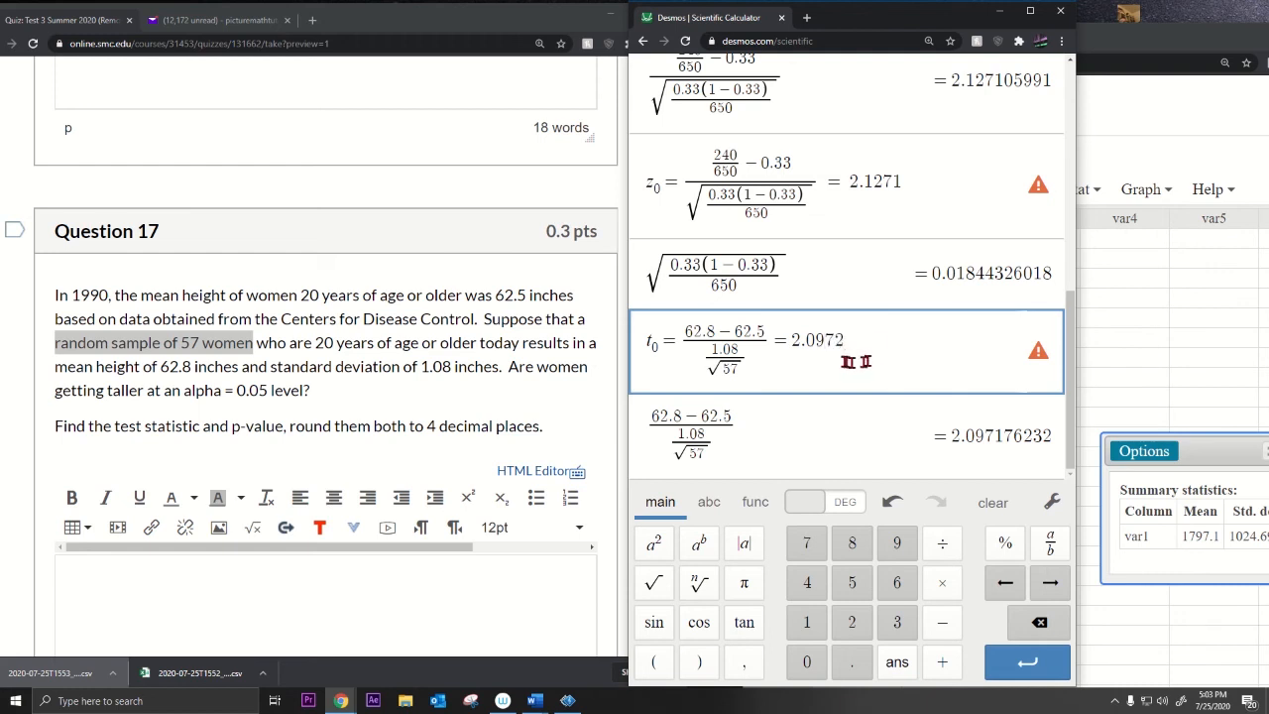
left_click_drag(651, 339, 913, 356)
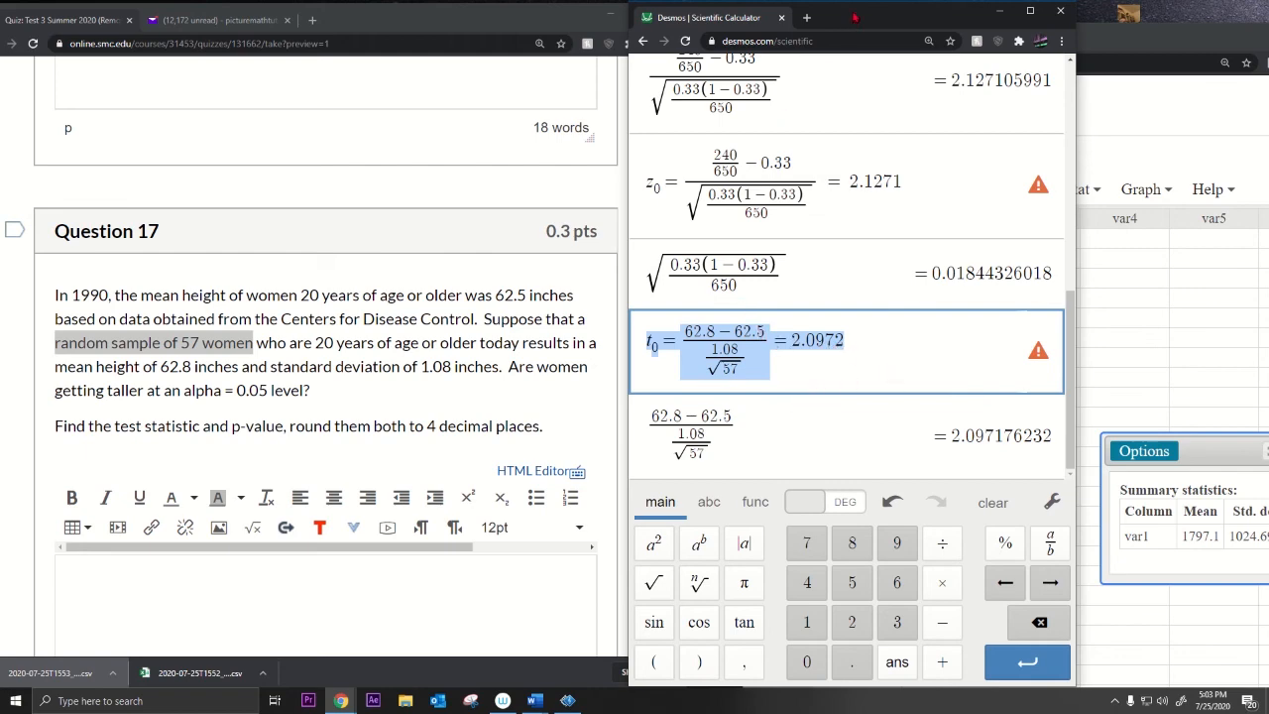
left_click_drag(853, 18, 484, 30)
Step: Open the T Calculator in StatCrunch from Stat > Calculators > T
left_click(958, 189)
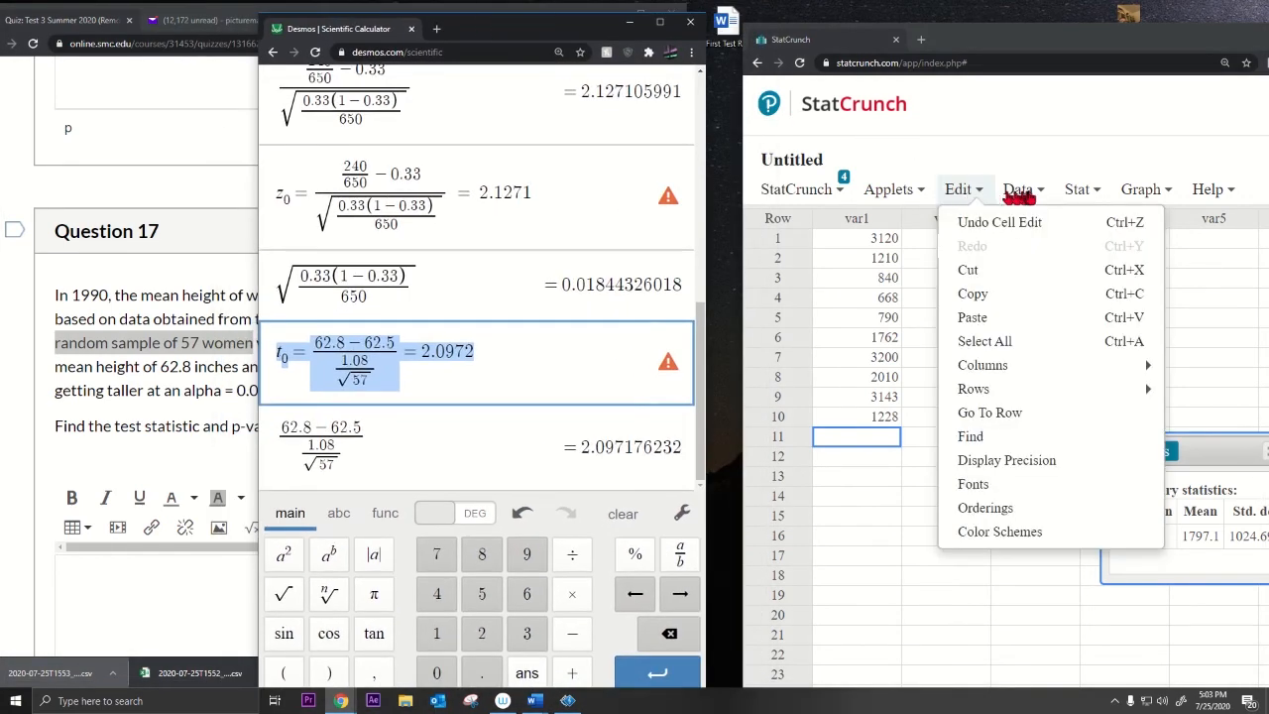
left_click(1077, 191)
mouse_move(1100, 230)
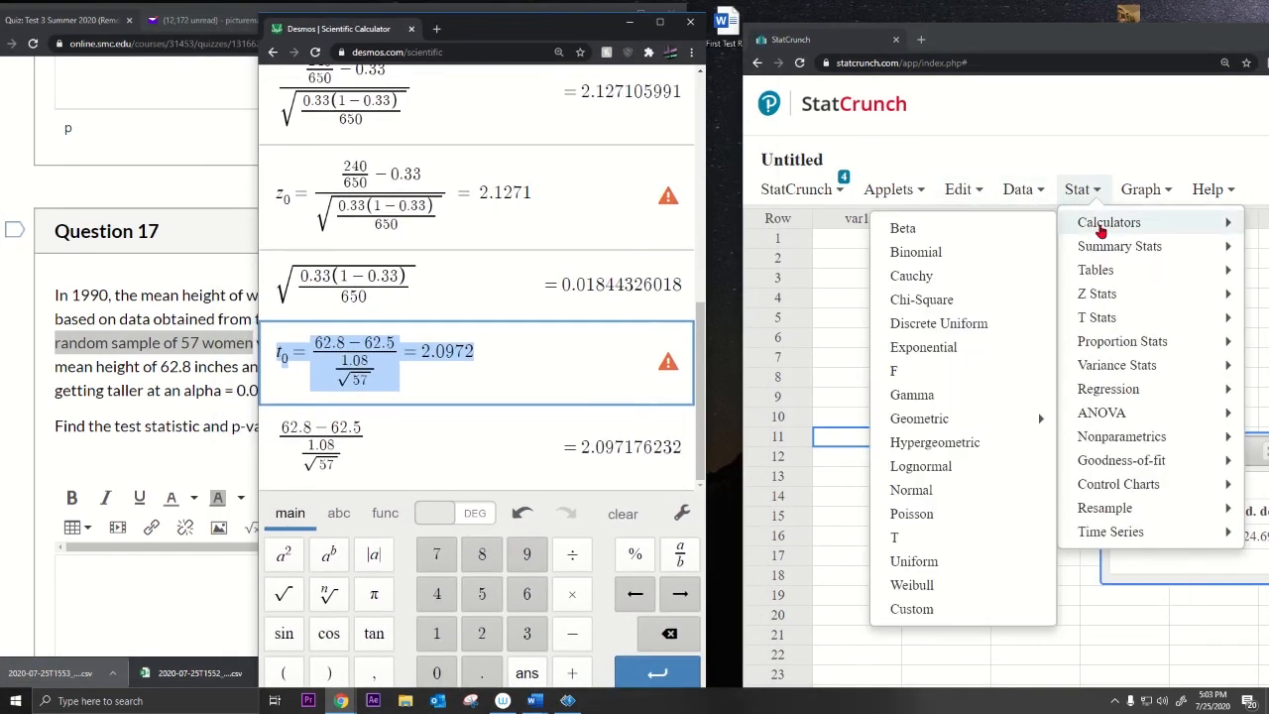
left_click(895, 537)
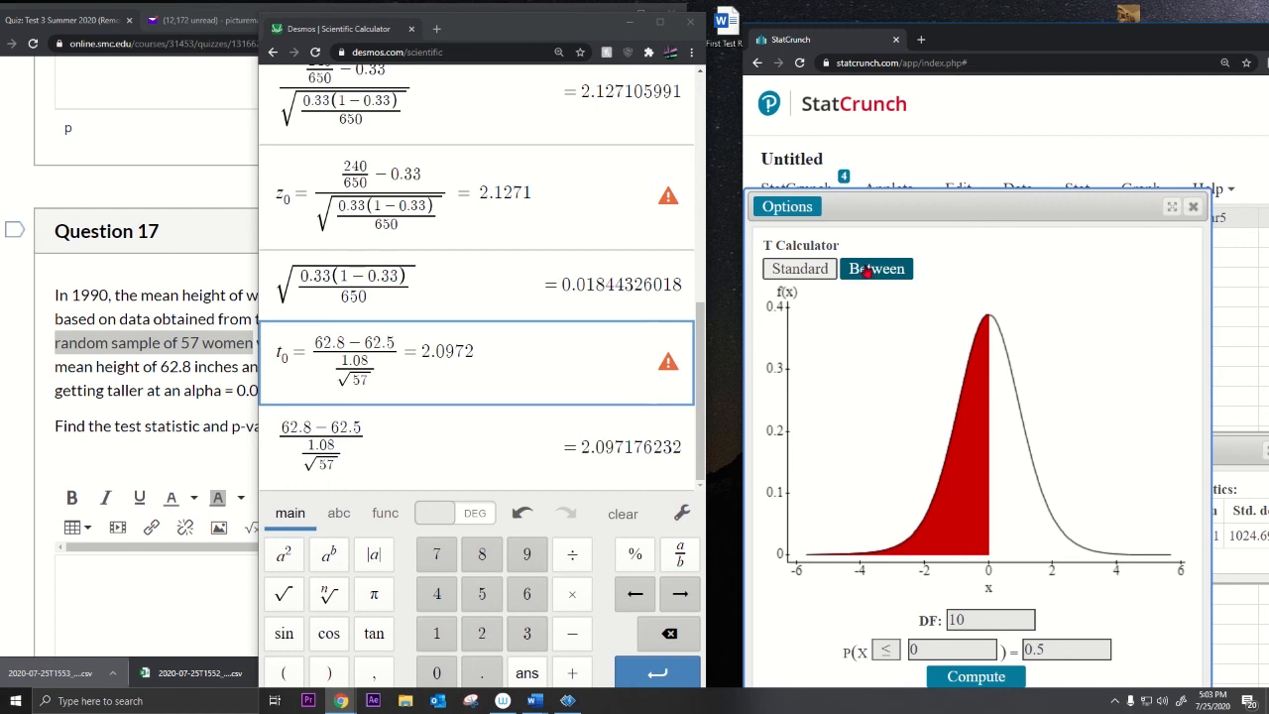
left_click(311, 446)
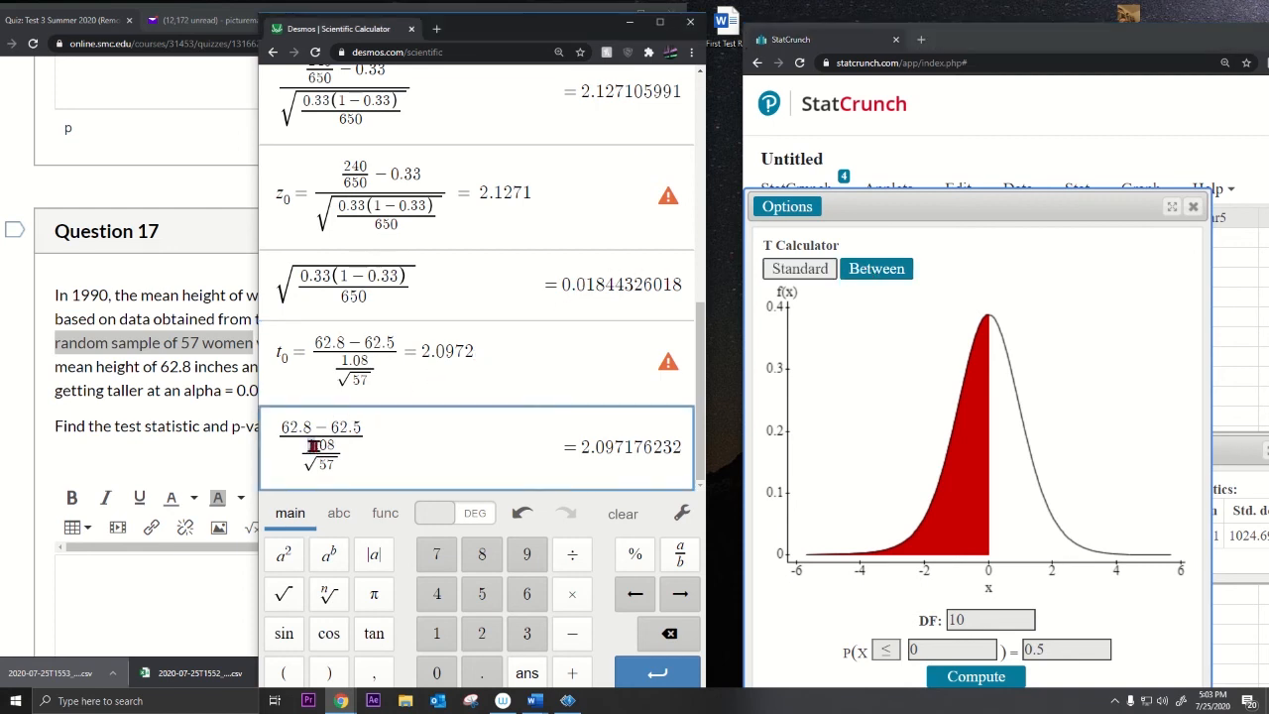
left_click_drag(312, 446, 337, 445)
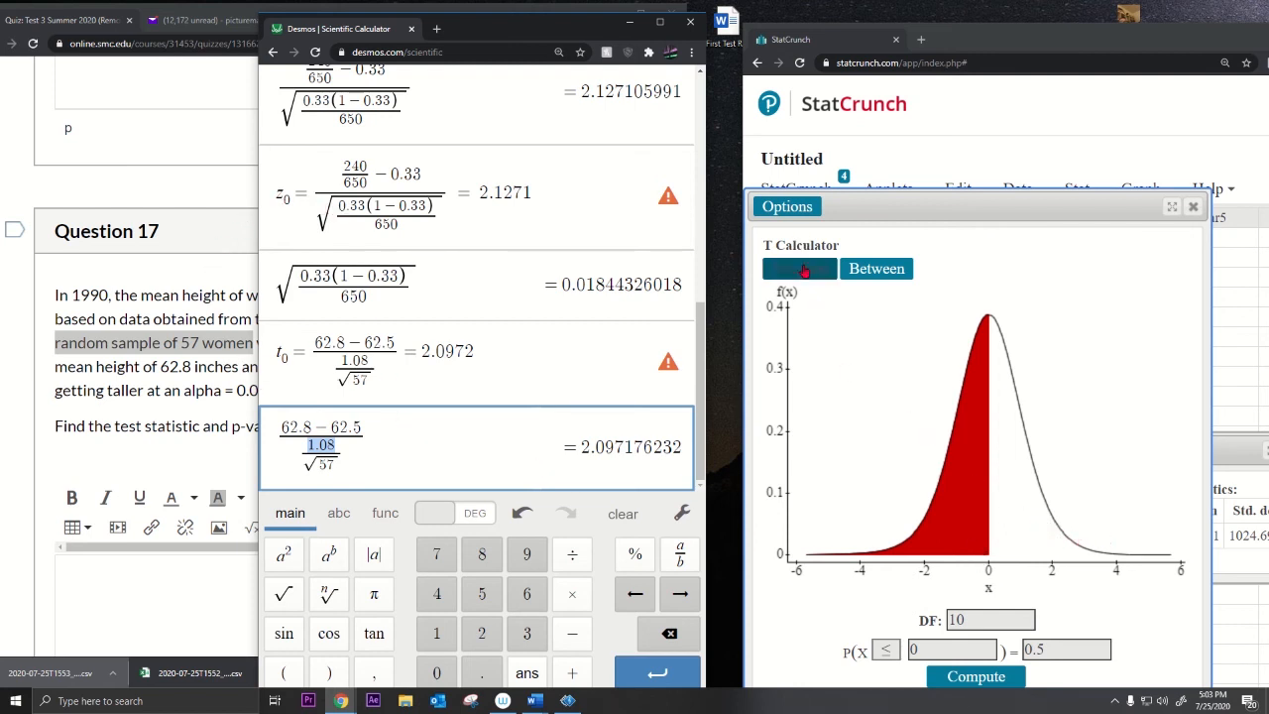
Step: Set the T Calculator to a ≥ right tail with DF 56, and select Desmos's 2.097176232
left_click(805, 276)
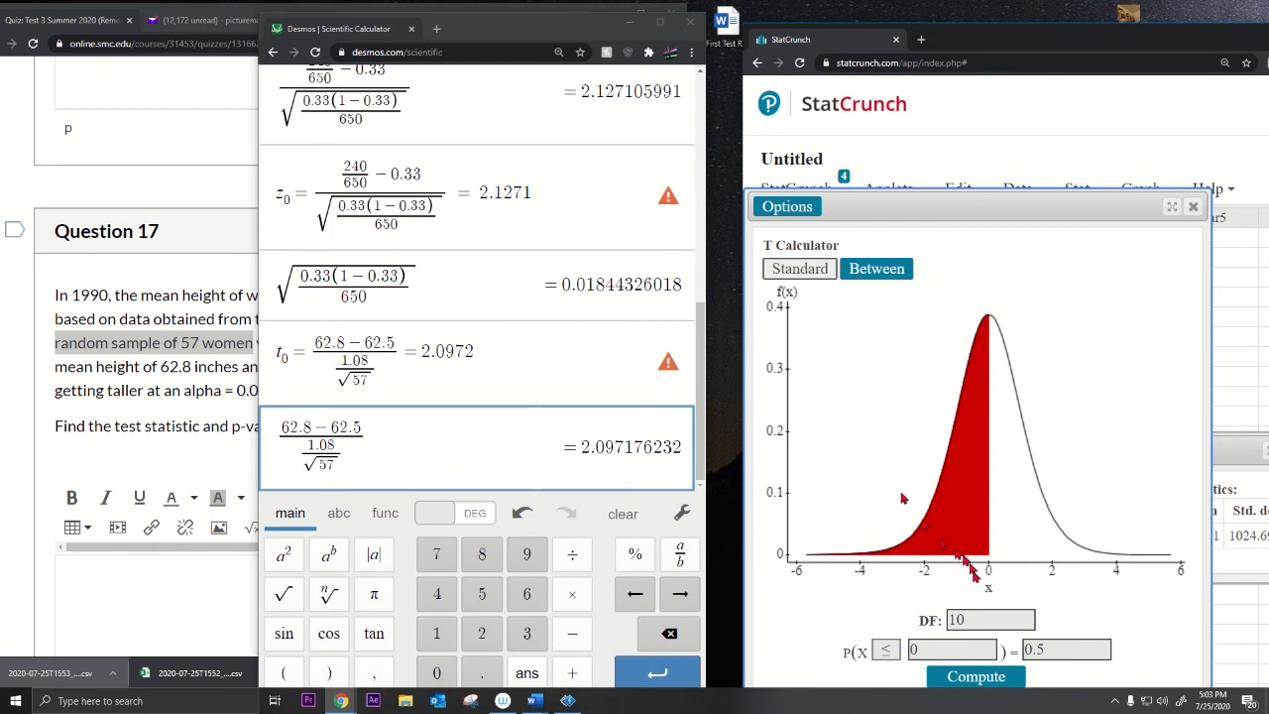
left_click(885, 649)
left_click(885, 623)
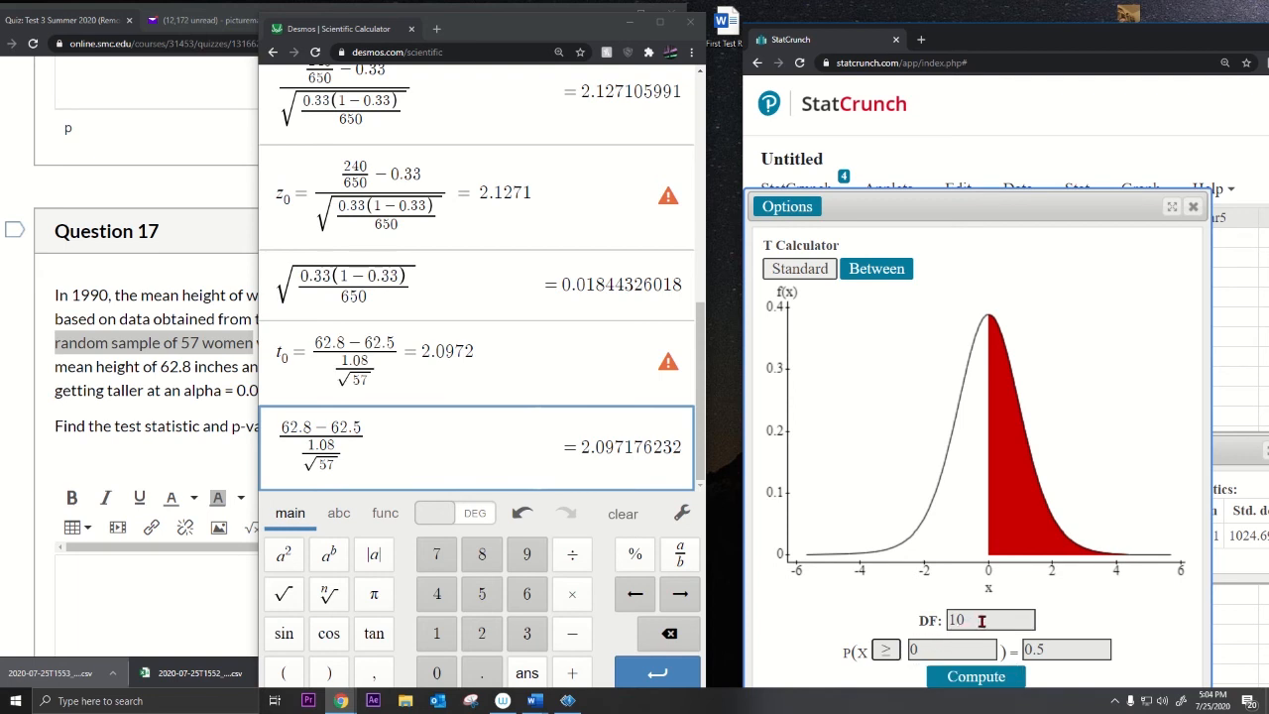
left_click_drag(981, 620, 908, 621)
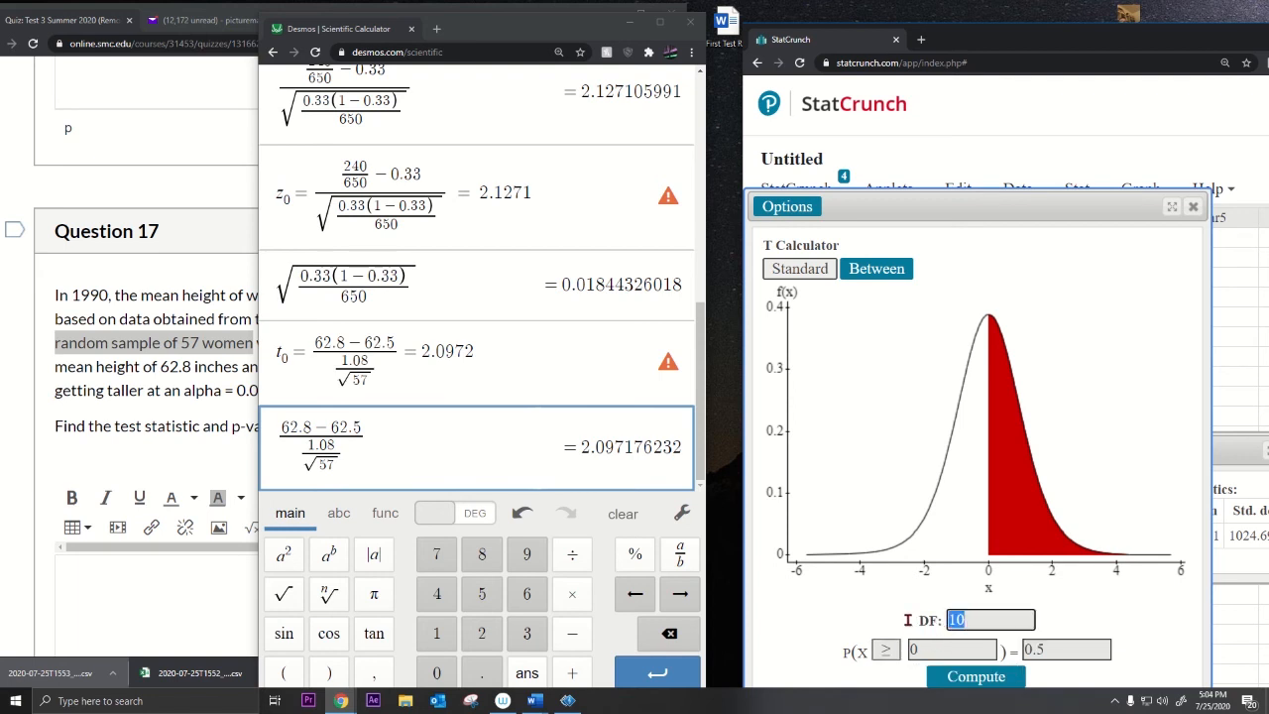
type("56")
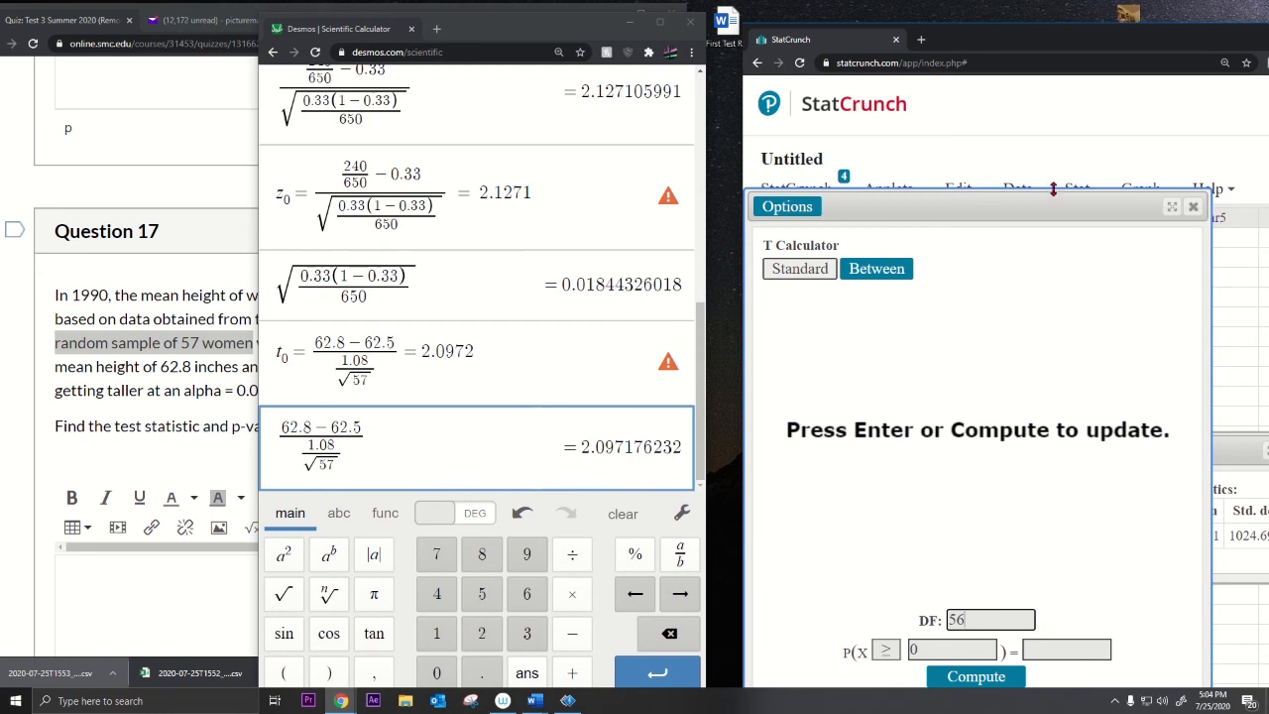
left_click_drag(978, 198, 987, 106)
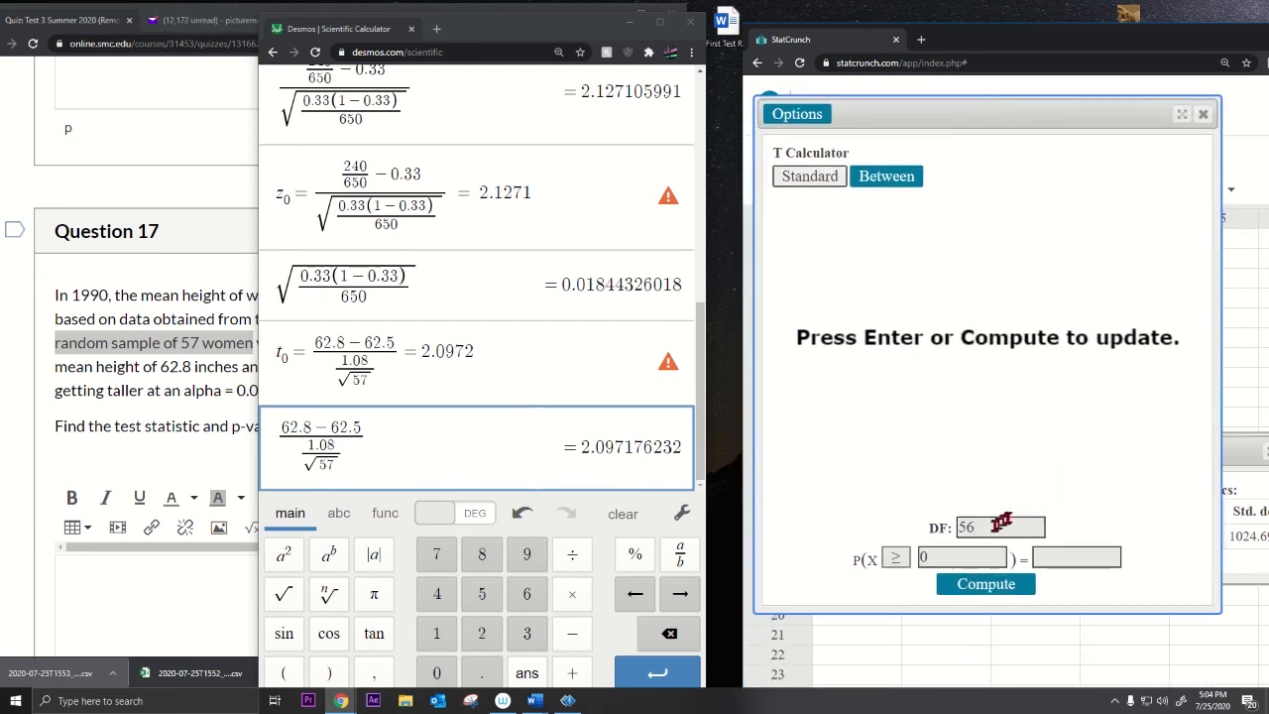
left_click(952, 558)
left_click_drag(581, 448, 683, 448)
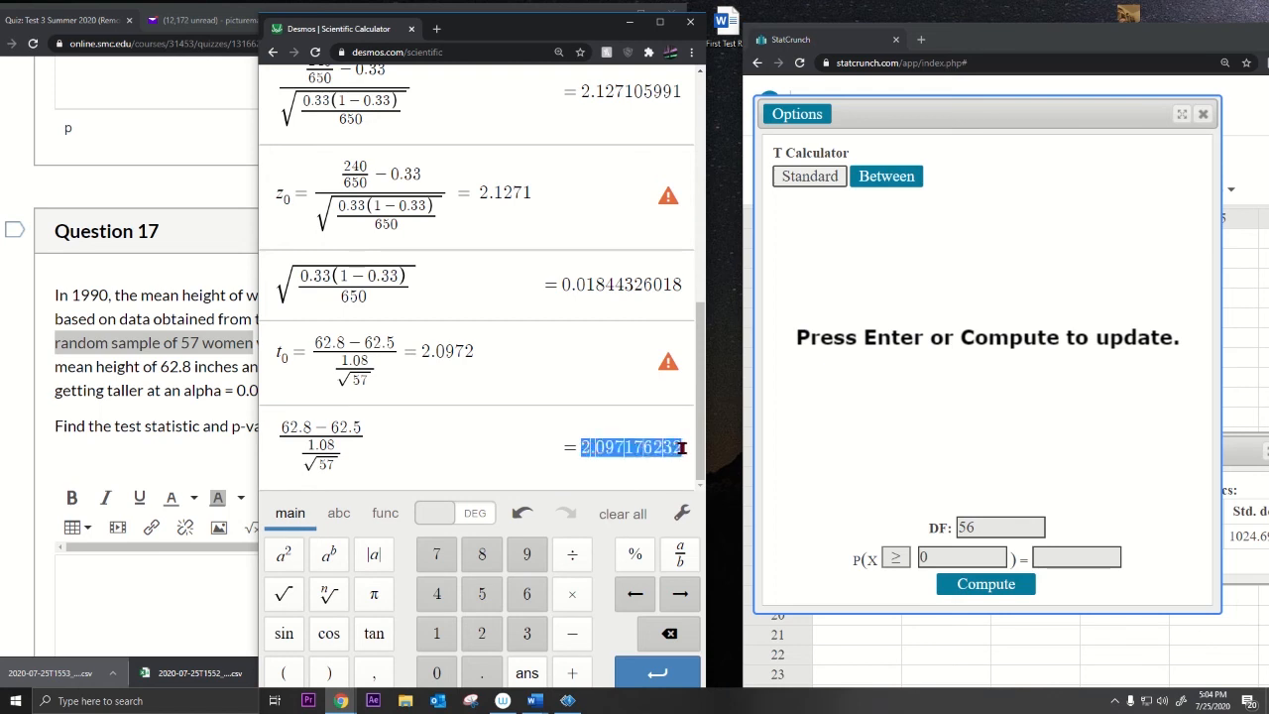
Step: Compute P(X ≥ 2.097176232) at DF 56, getting 0.02025276
key("ctrl+c")
double_click(932, 558)
key("ctrl+v")
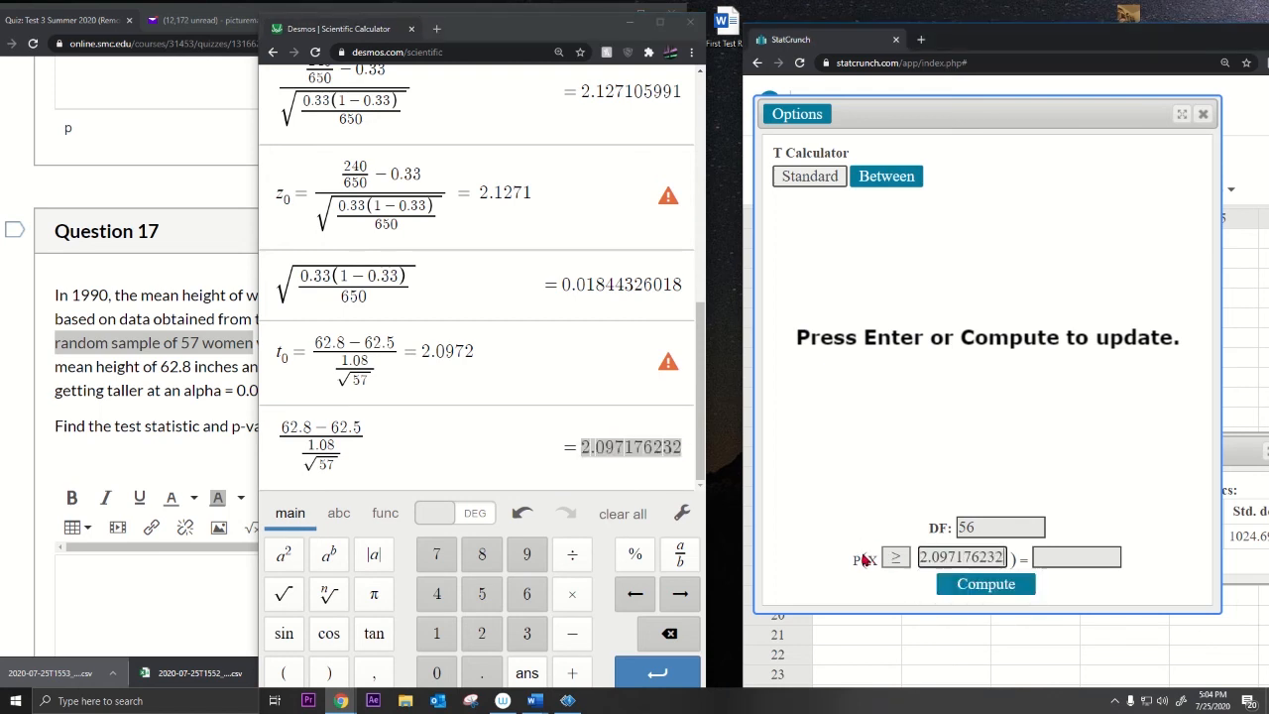
left_click(1021, 585)
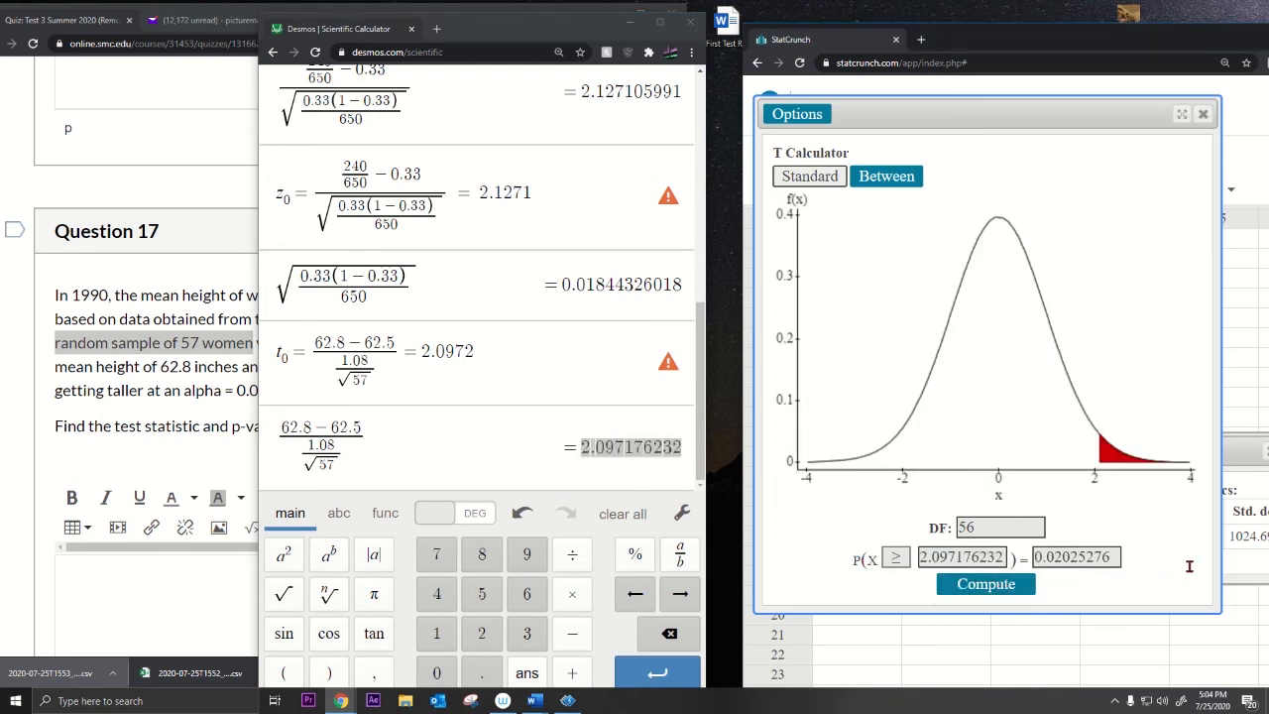
left_click_drag(1118, 558, 1031, 558)
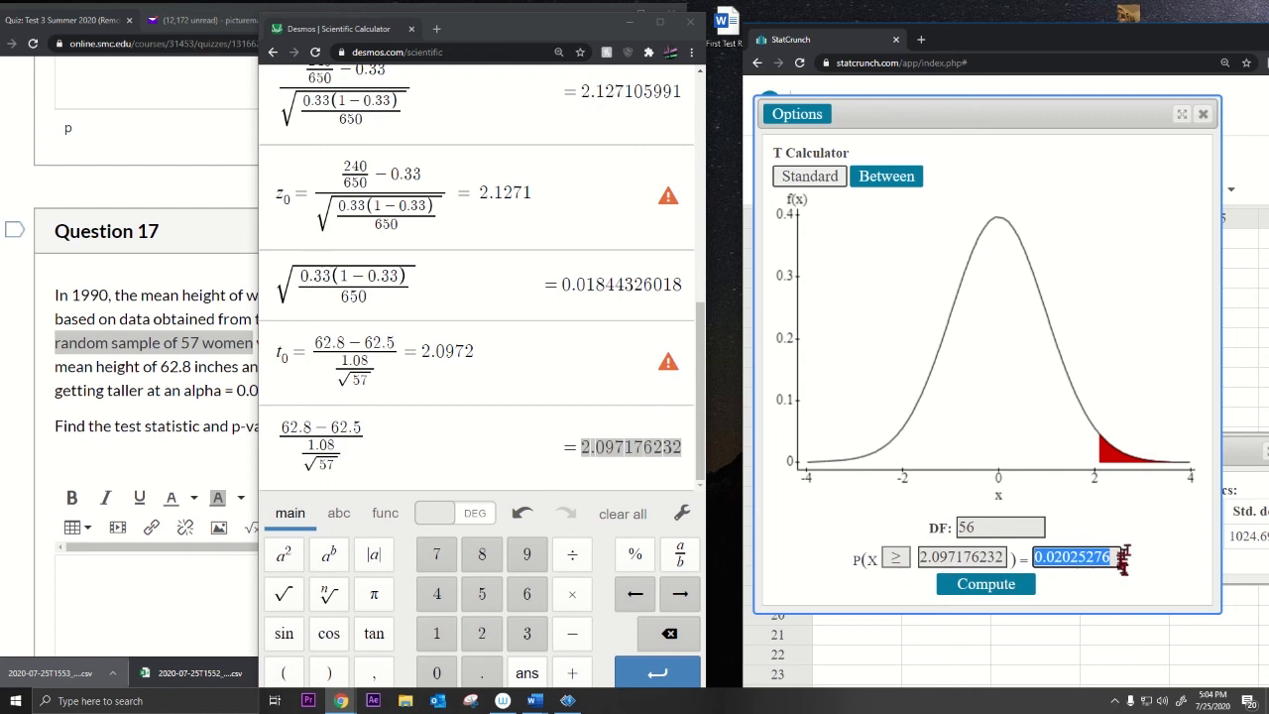
left_click(911, 527)
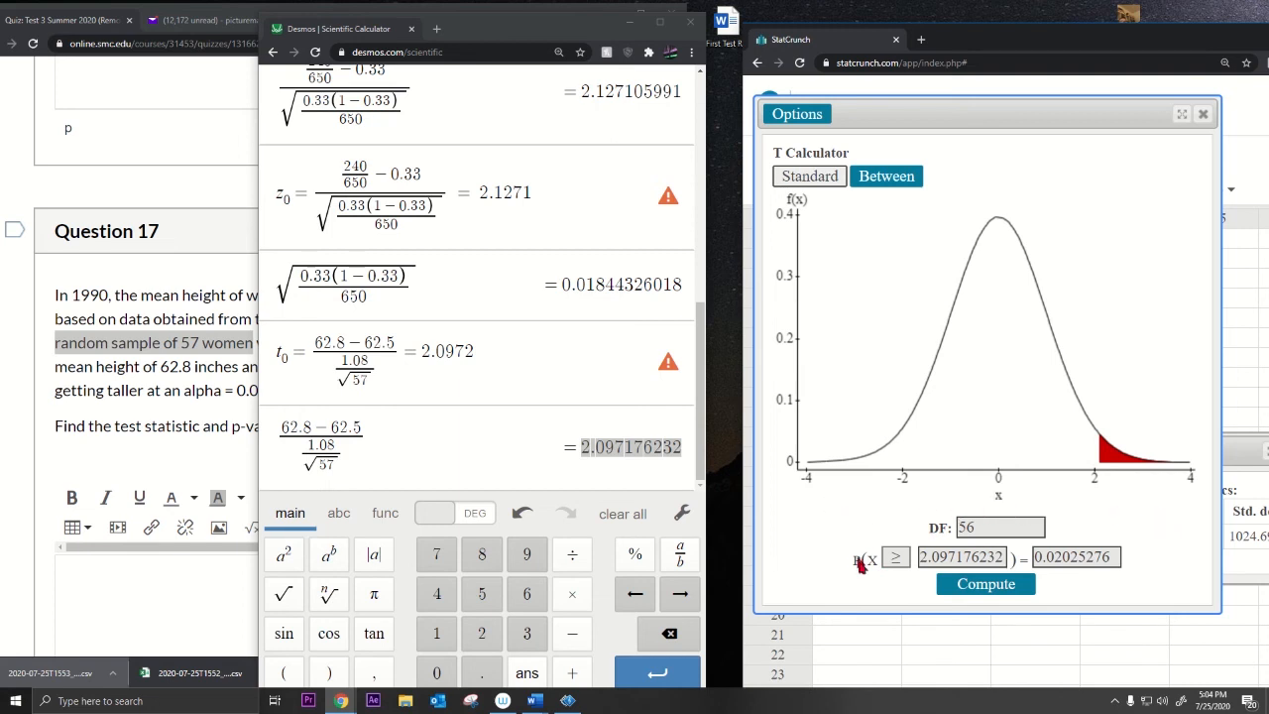
left_click_drag(1036, 557, 1178, 560)
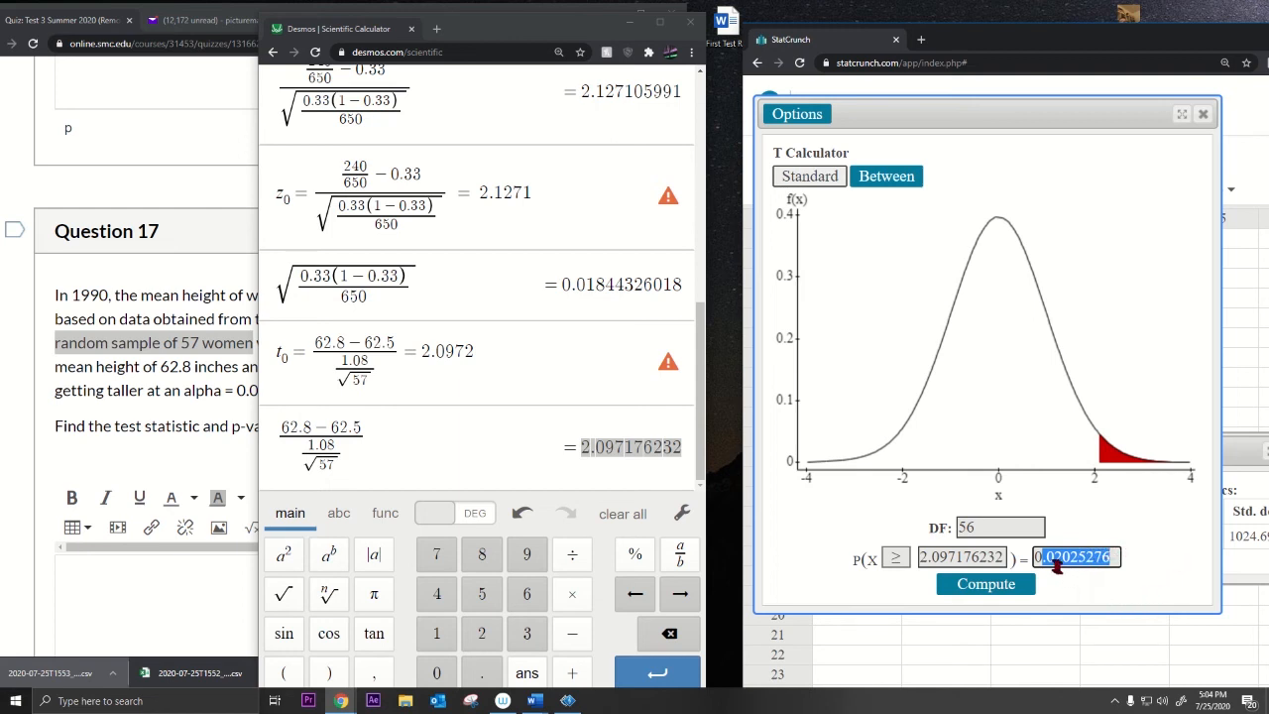
left_click_drag(1048, 556, 1112, 556)
left_click(211, 575)
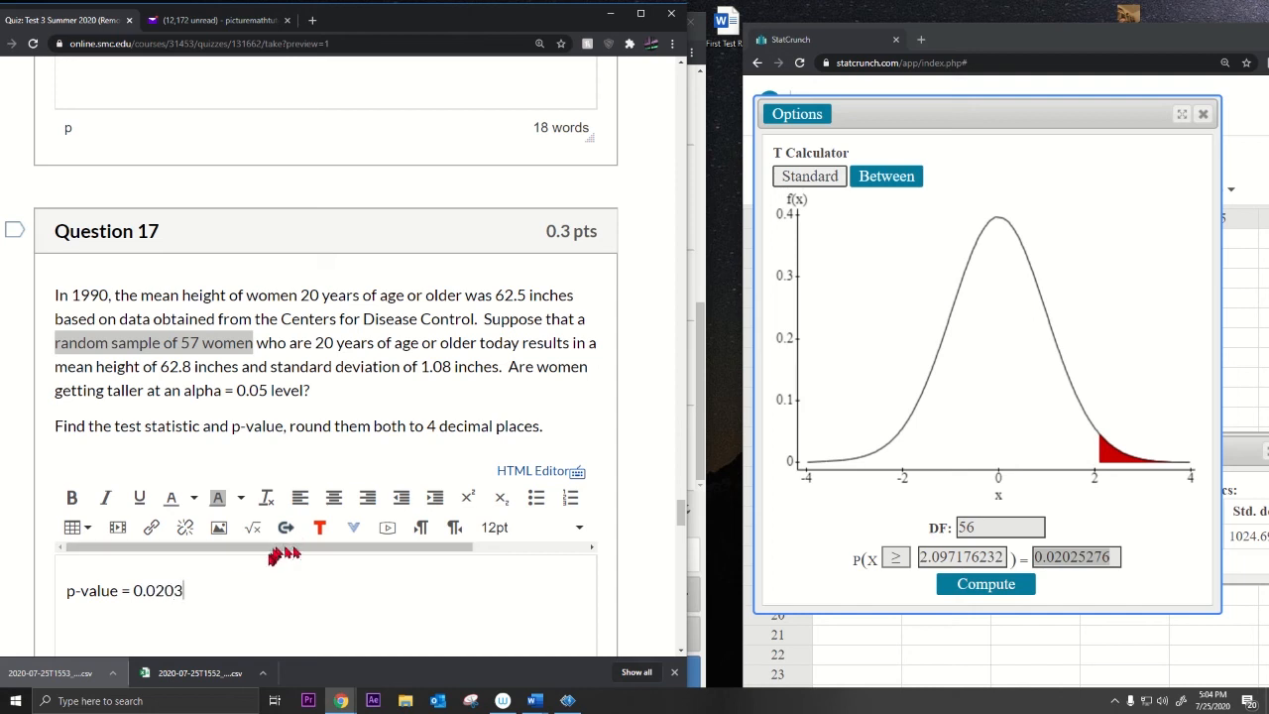
Step: Check the answer p-value = 0.0203 against the question's test statistic and rounding instruction
left_click_drag(115, 428, 211, 428)
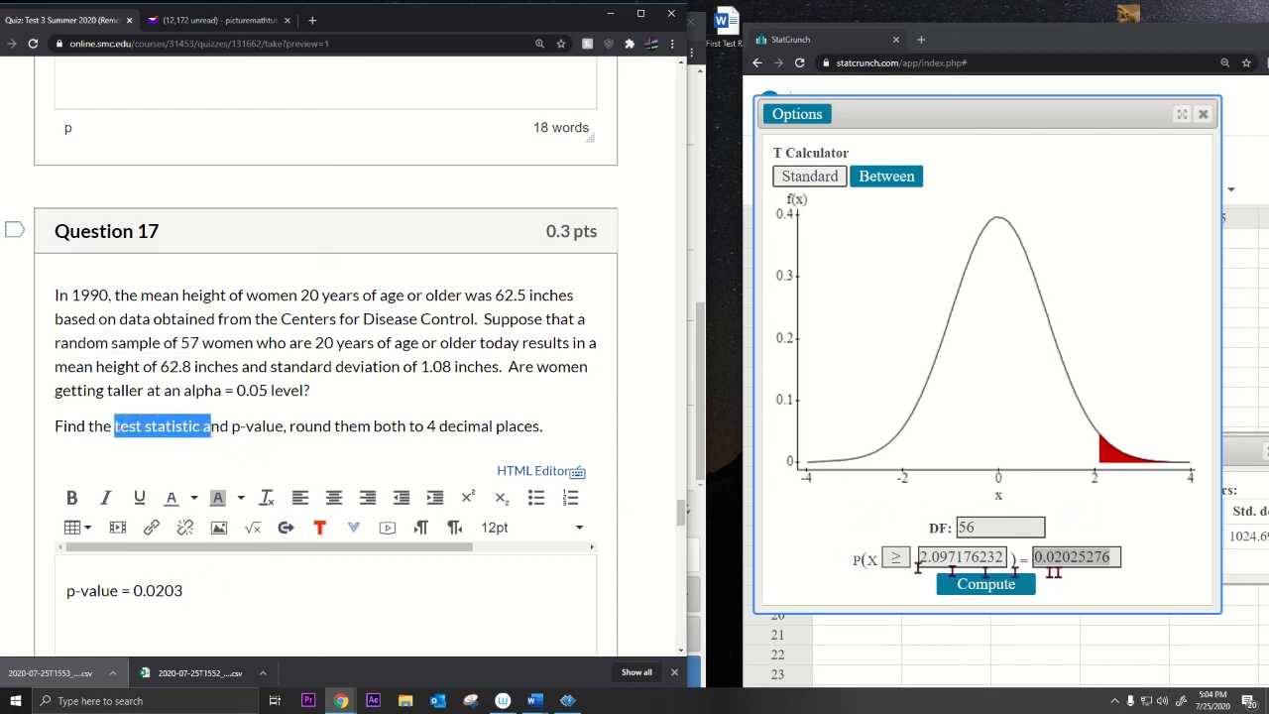
triple_click(96, 599)
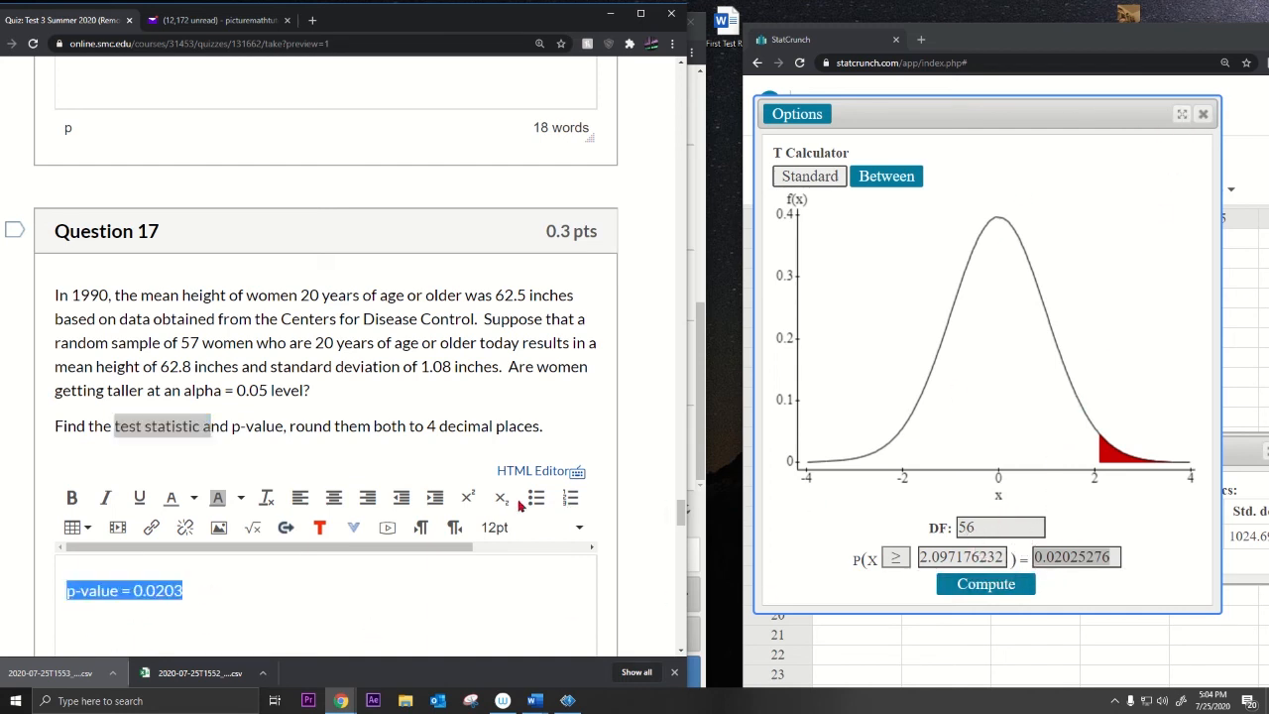
left_click(381, 430)
left_click_drag(380, 431, 548, 432)
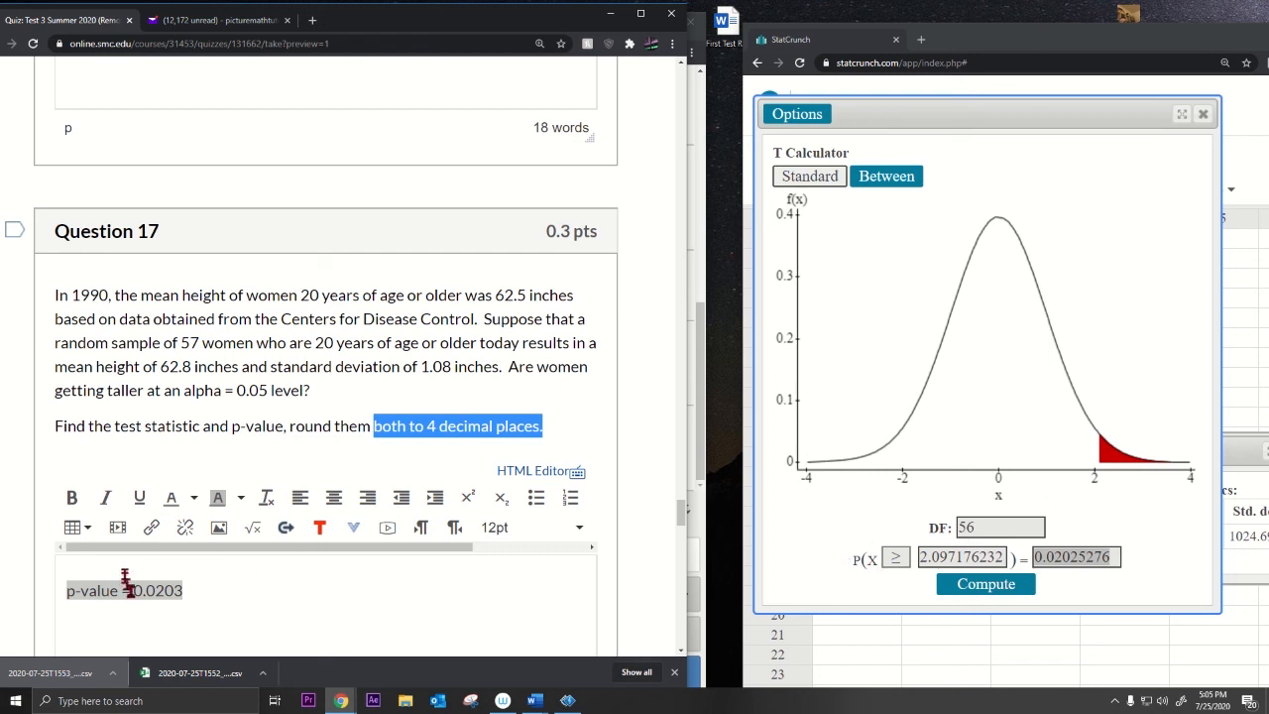
left_click_drag(77, 590, 190, 588)
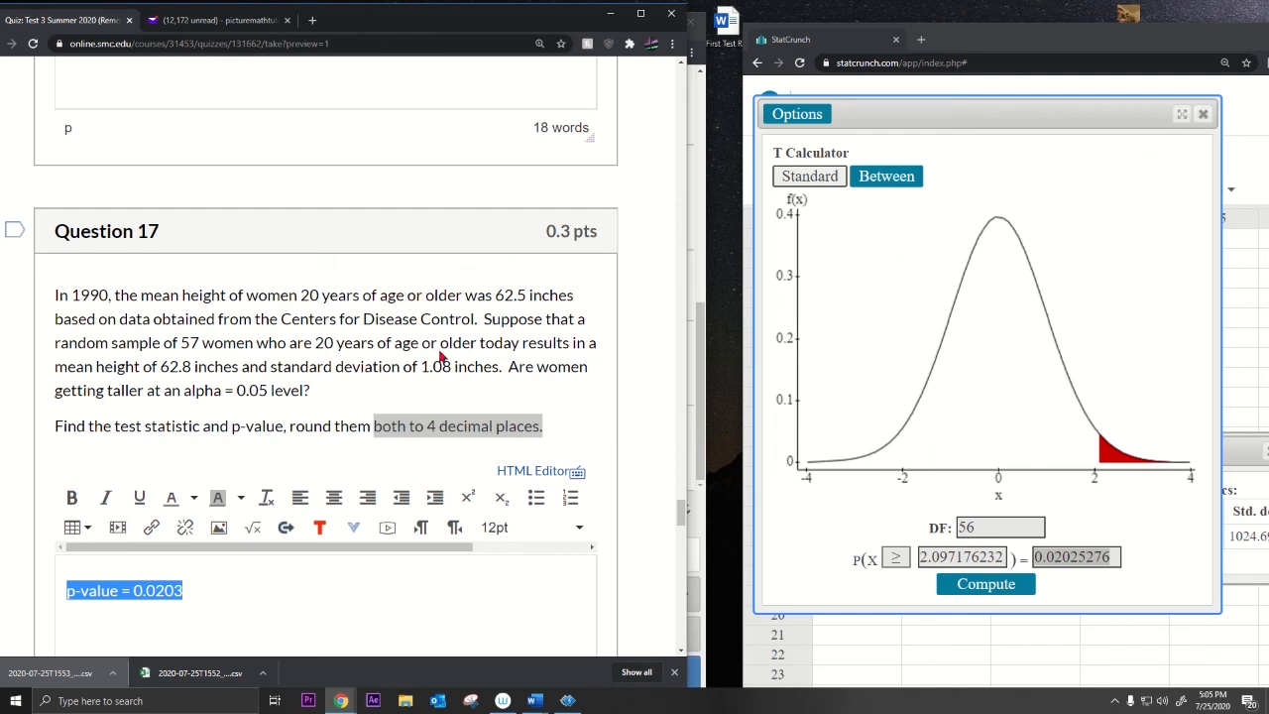
left_click_drag(114, 428, 304, 428)
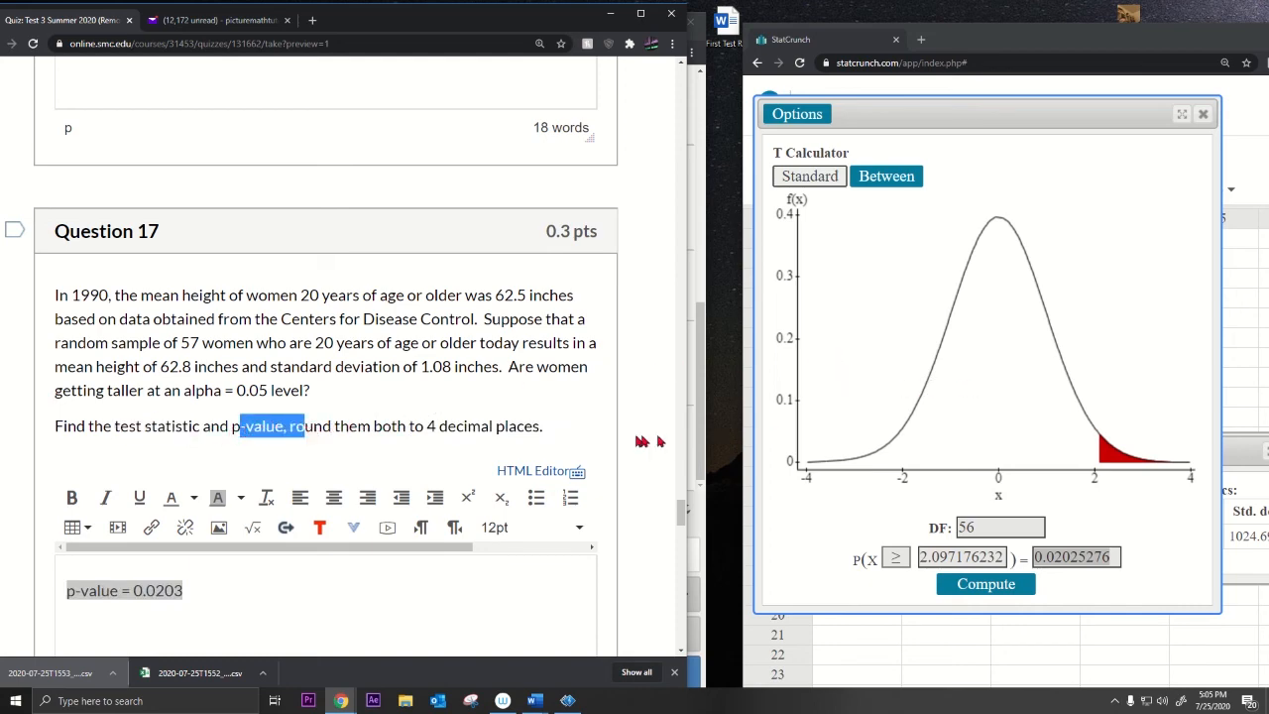
Step: Review Question 18's request for technical and non-technical conclusions and the earlier p-value answer
scroll(532, 427, "down", 10)
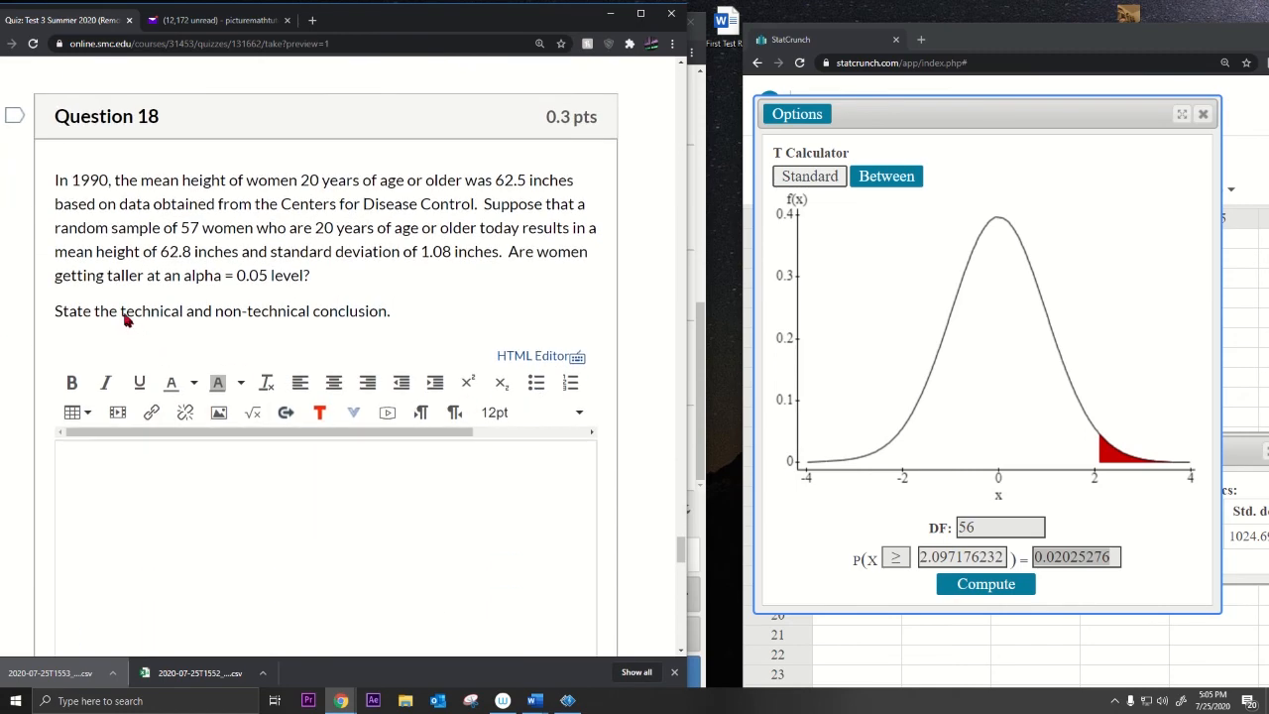
left_click_drag(126, 314, 394, 315)
scroll(347, 456, "up", 5)
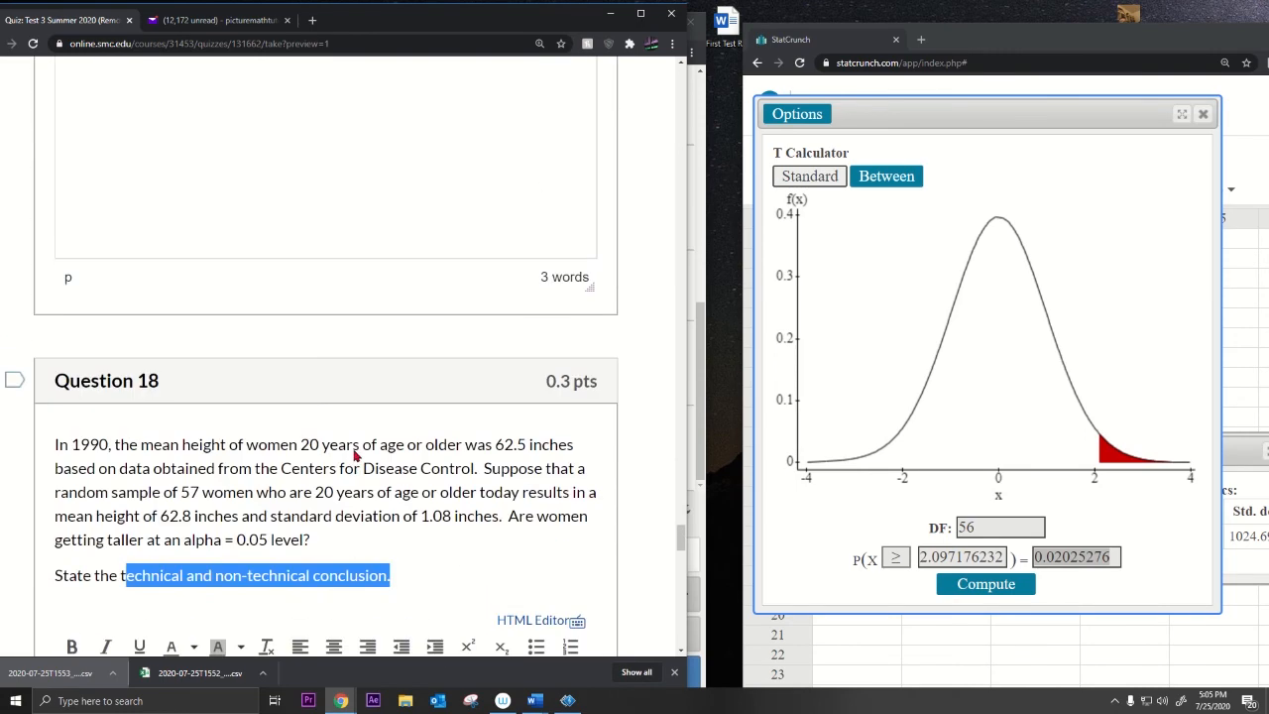
triple_click(149, 194)
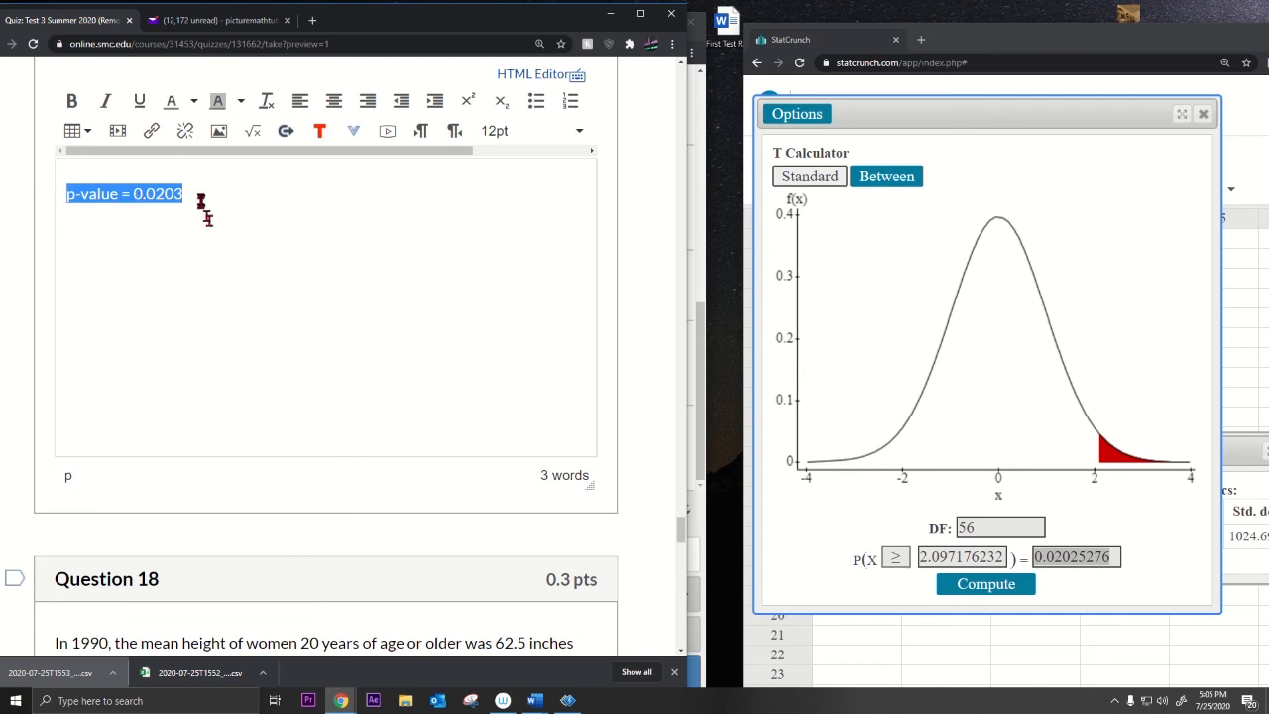
scroll(276, 325, "down", 5)
scroll(278, 342, "up", 4)
scroll(263, 336, "up", 1)
left_click_drag(133, 193, 212, 193)
scroll(363, 346, "down", 3)
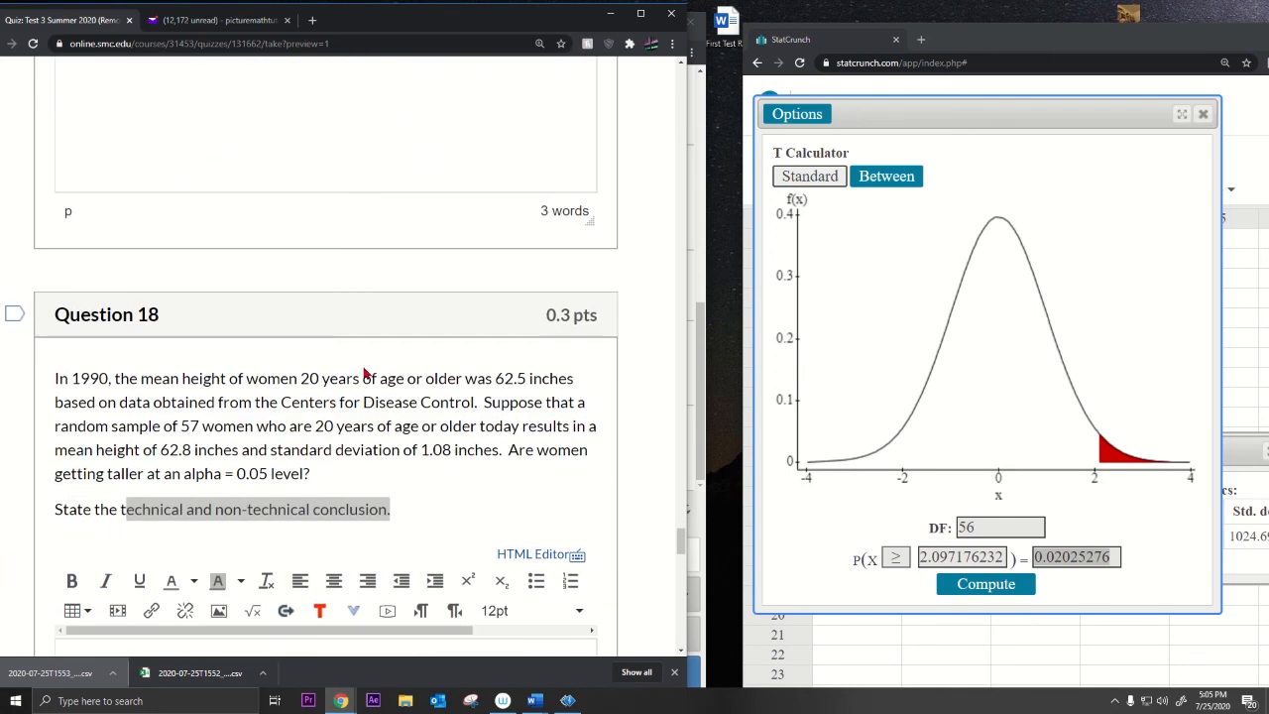
left_click_drag(235, 478, 283, 477)
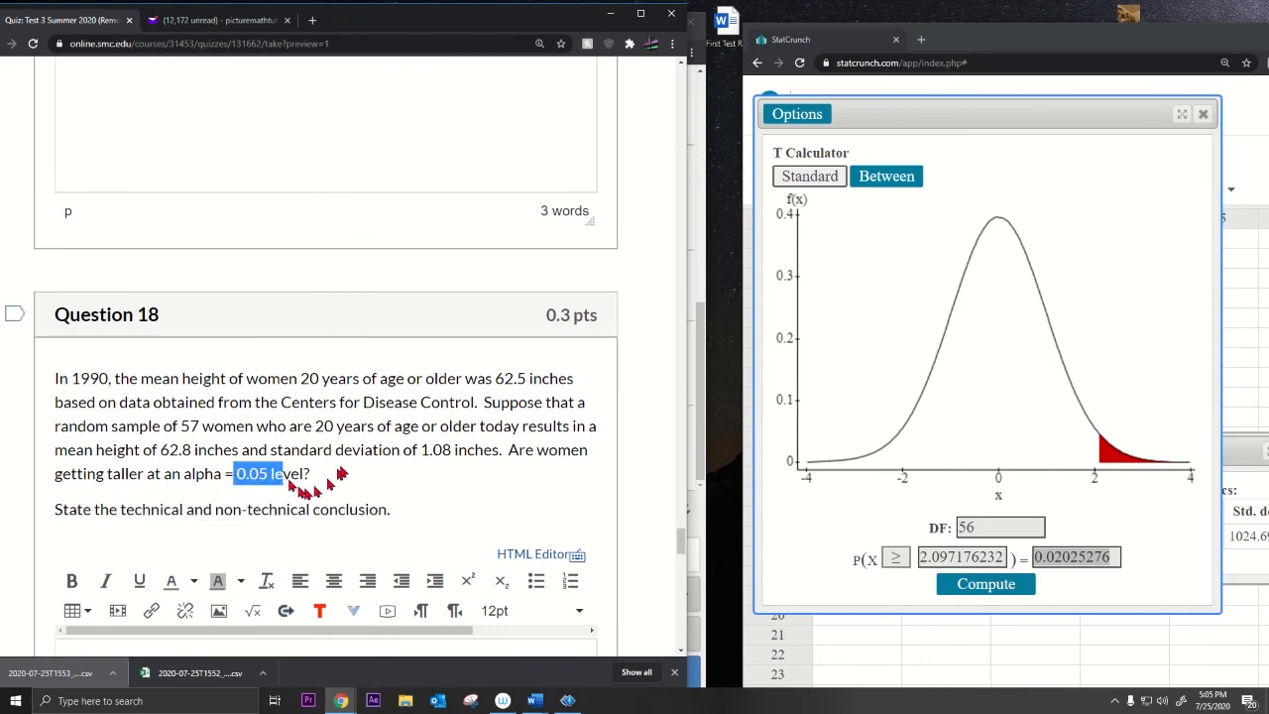
scroll(149, 436, "down", 3)
Step: Begin Question 18's answer: 'Reject H0 since p-value < 0.05. There's sufficient evidence to conclude that'
left_click(149, 433)
type("Rej")
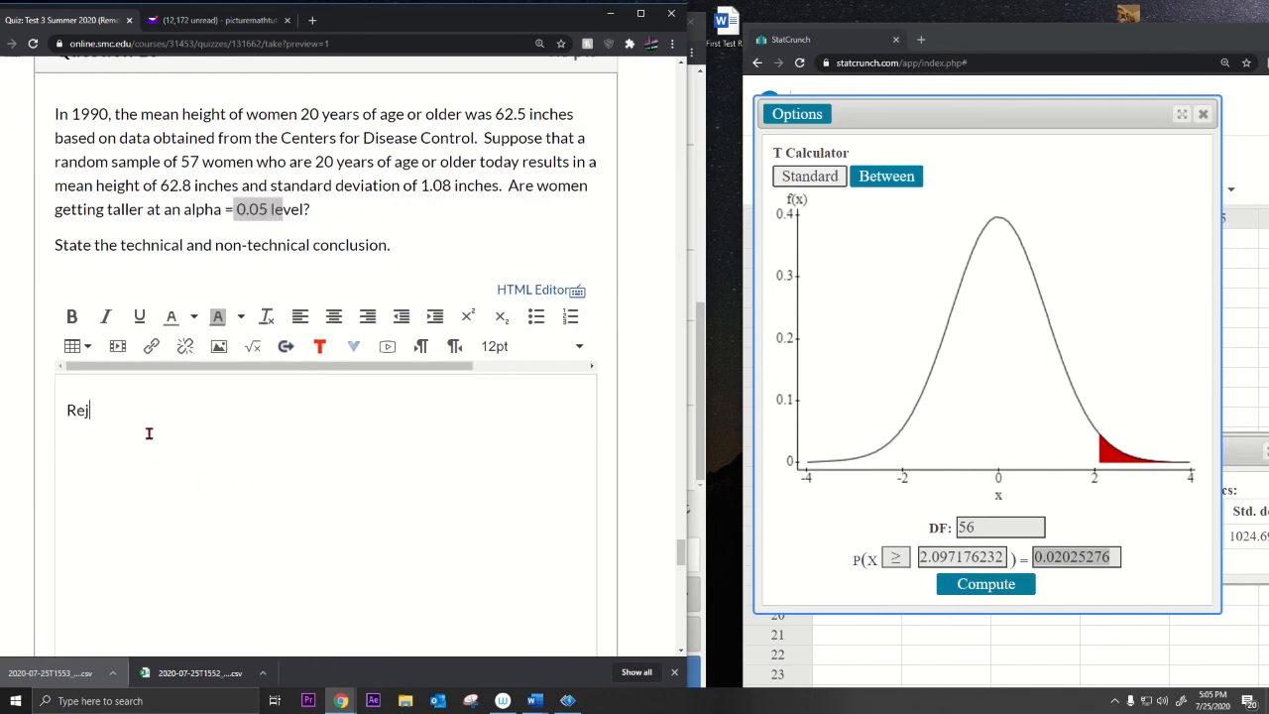
type("ect H0 si")
type("nce the")
key("BackSpace")
key("BackSpace")
type("-value")
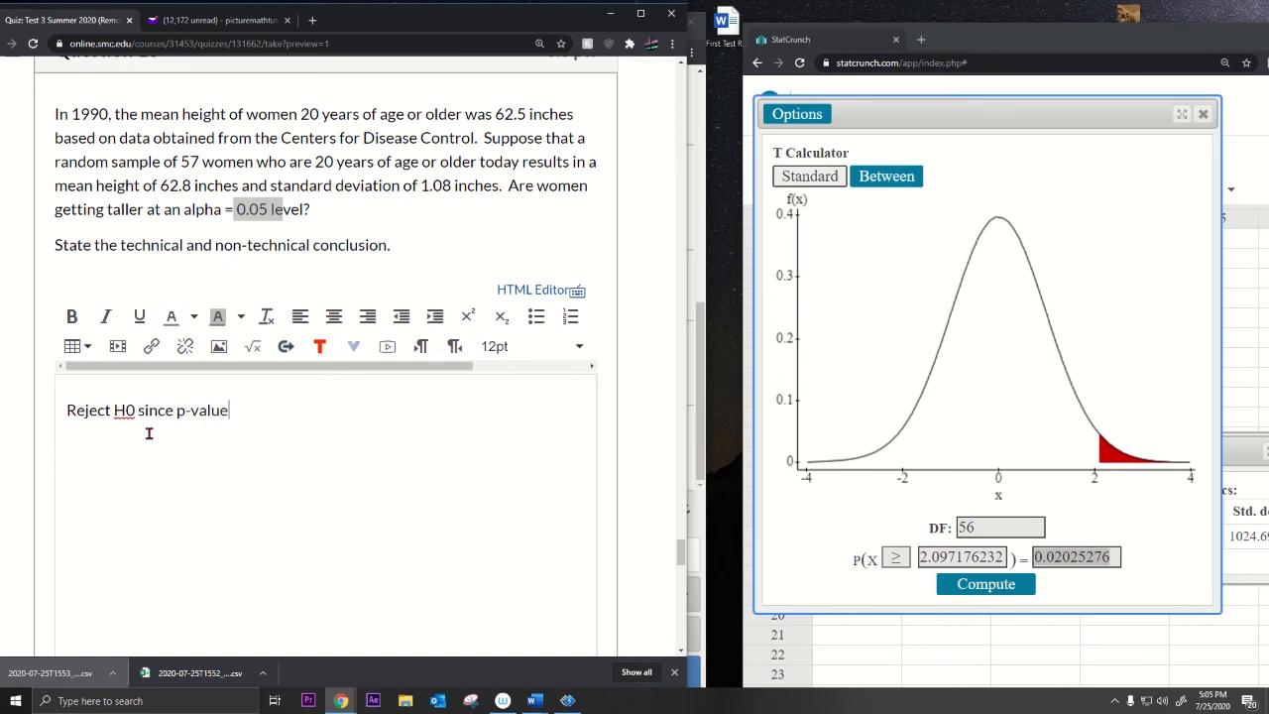
type(" < 0.05.  There's suffici")
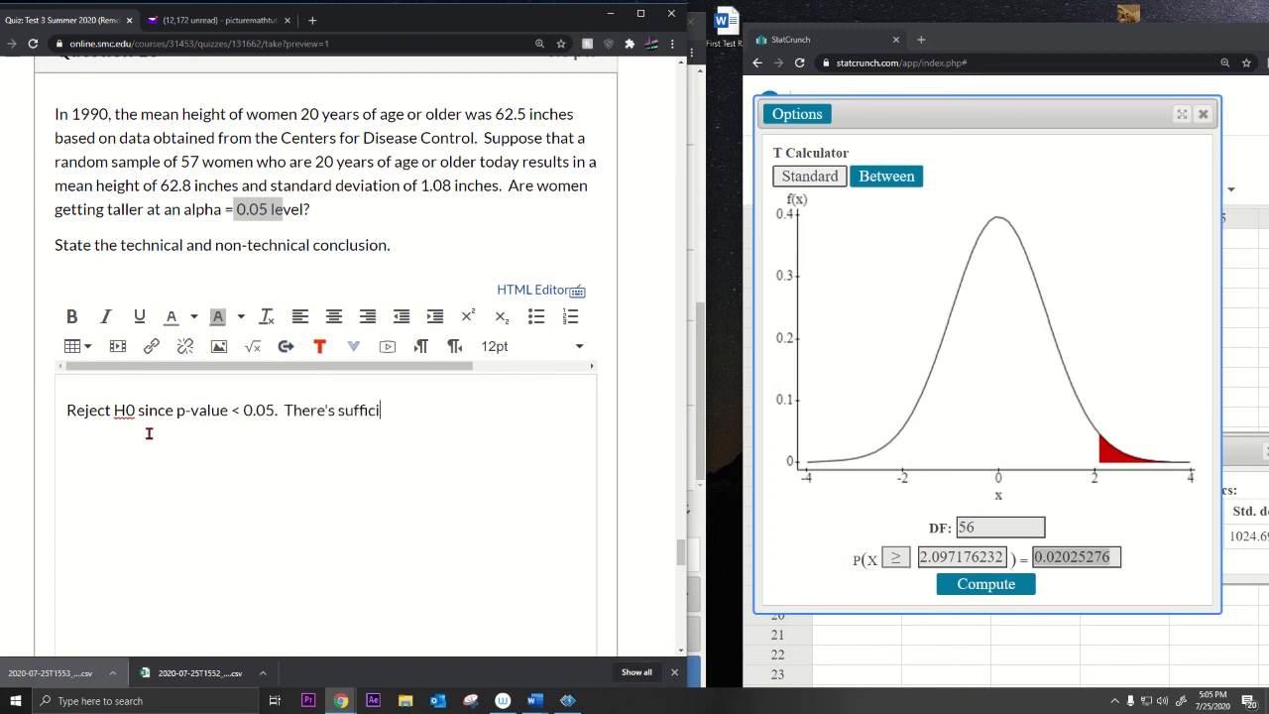
type("ent evide")
type("nce")
type("to re")
type("con")
type("c")
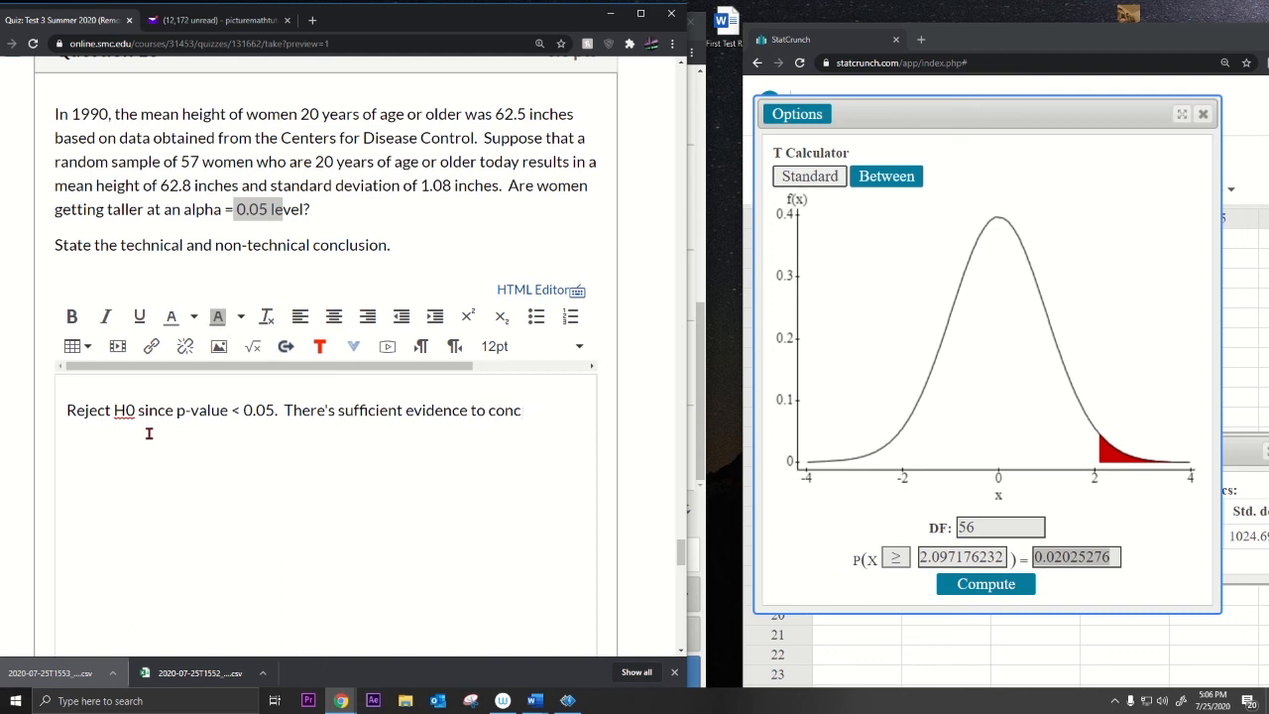
type("lude that")
Step: Finish the conclusion with 'women are getting taller', reusing the question's own phrase
left_click(269, 195)
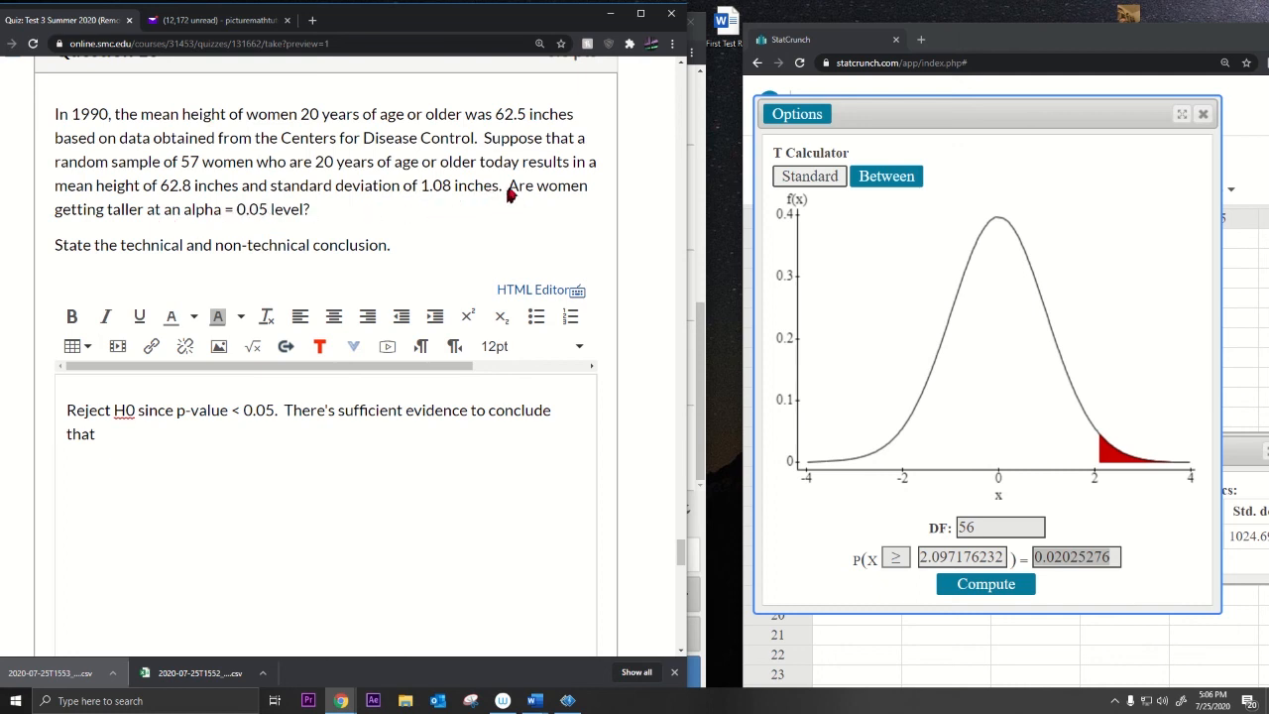
left_click_drag(508, 194, 146, 216)
key("ctrl+c")
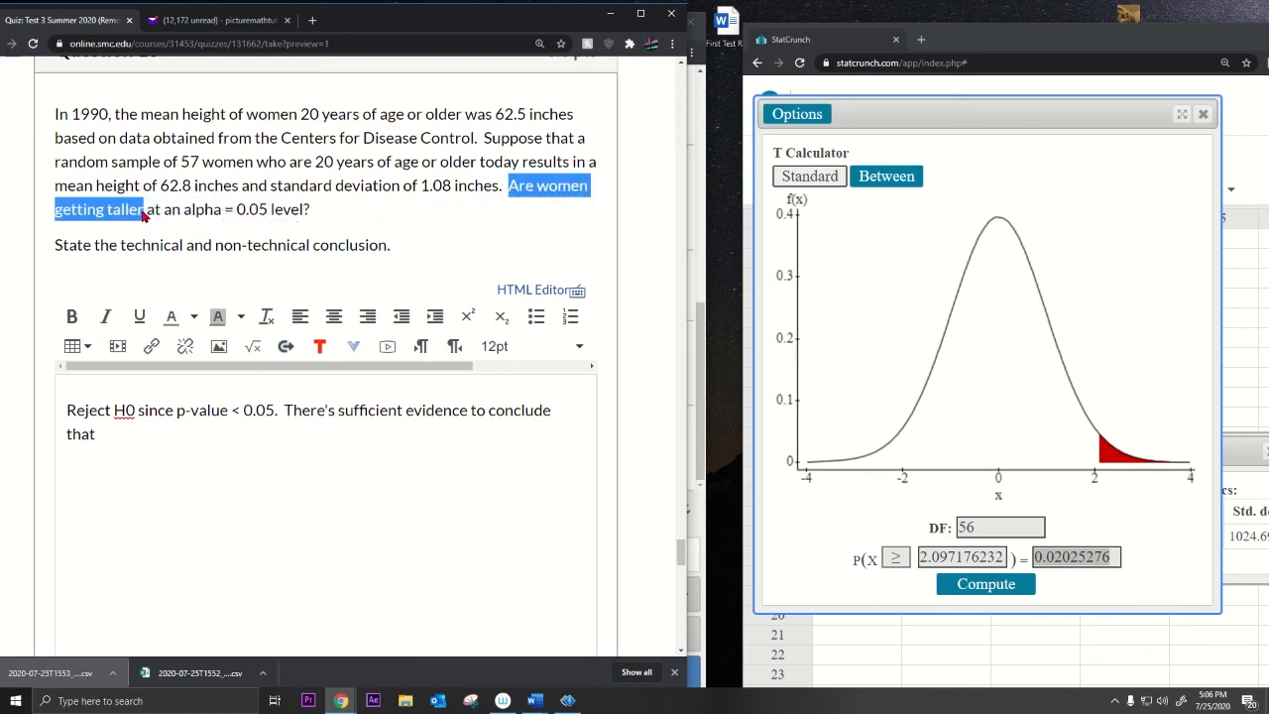
left_click(164, 433)
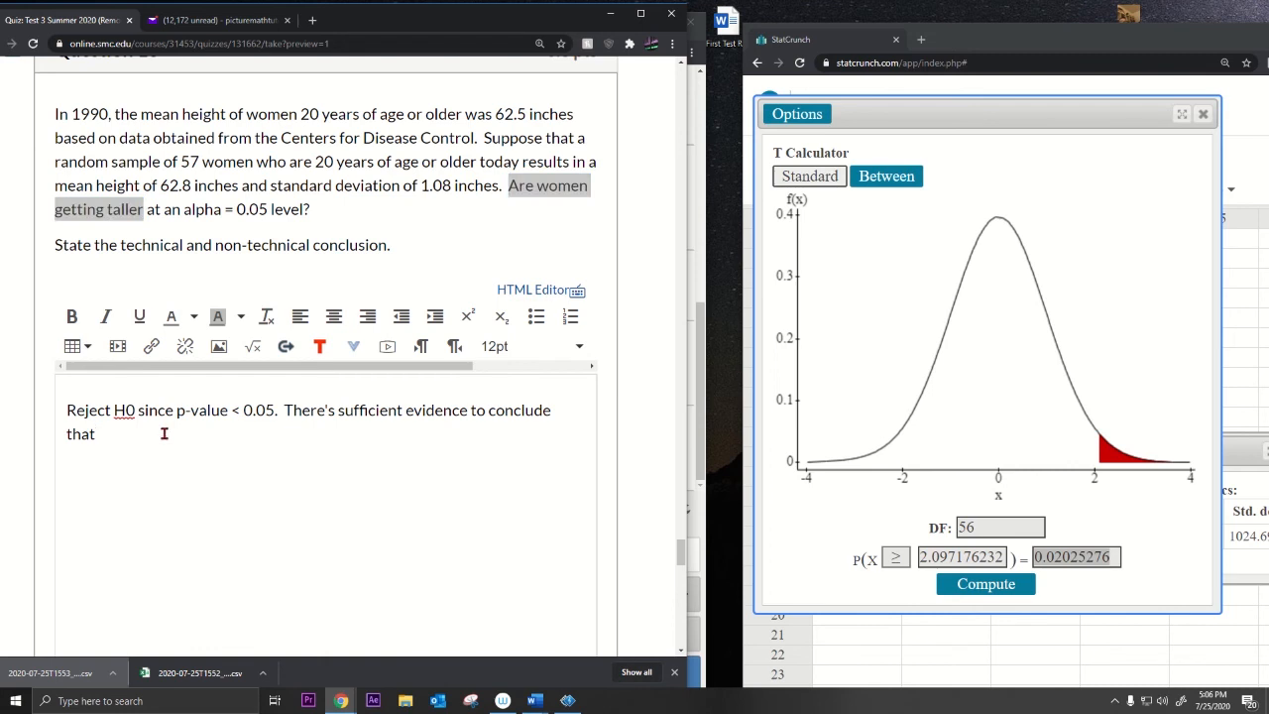
type("women")
key("ctrl+v")
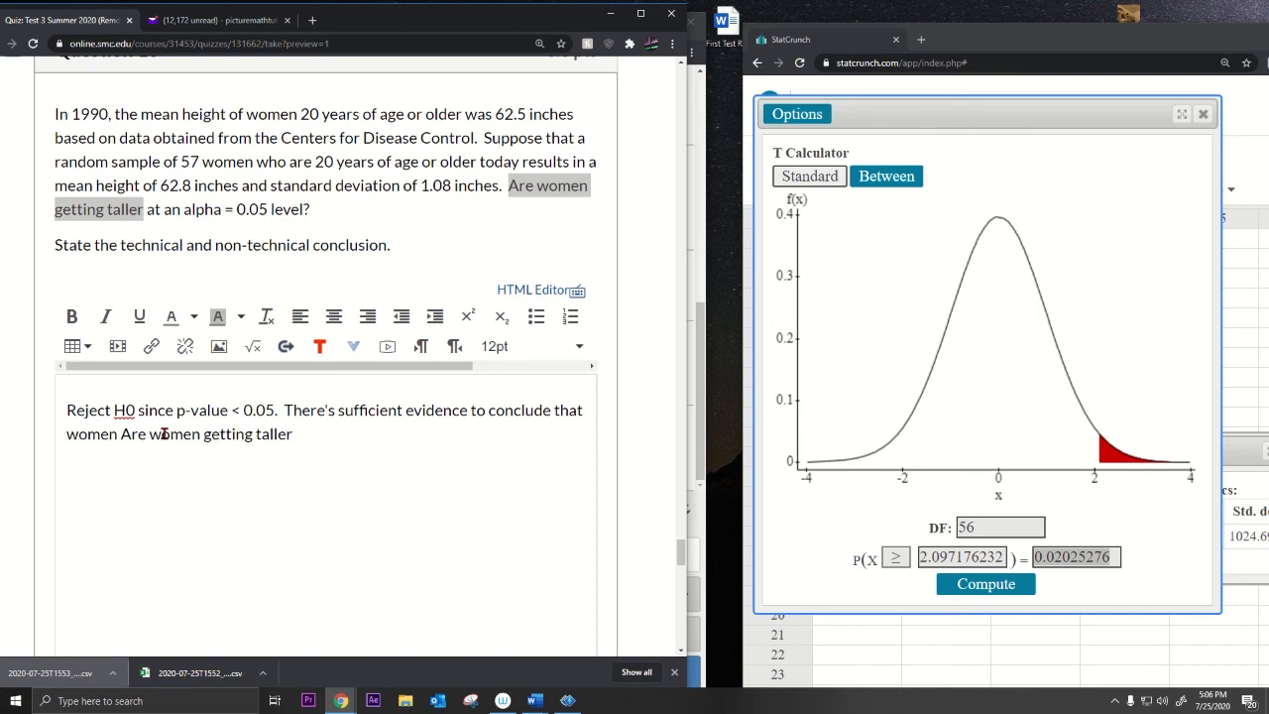
key("BackSpace")
key("BackSpace")
key("BackSpace")
key("BackSpace")
key("BackSpace")
key("BackSpace")
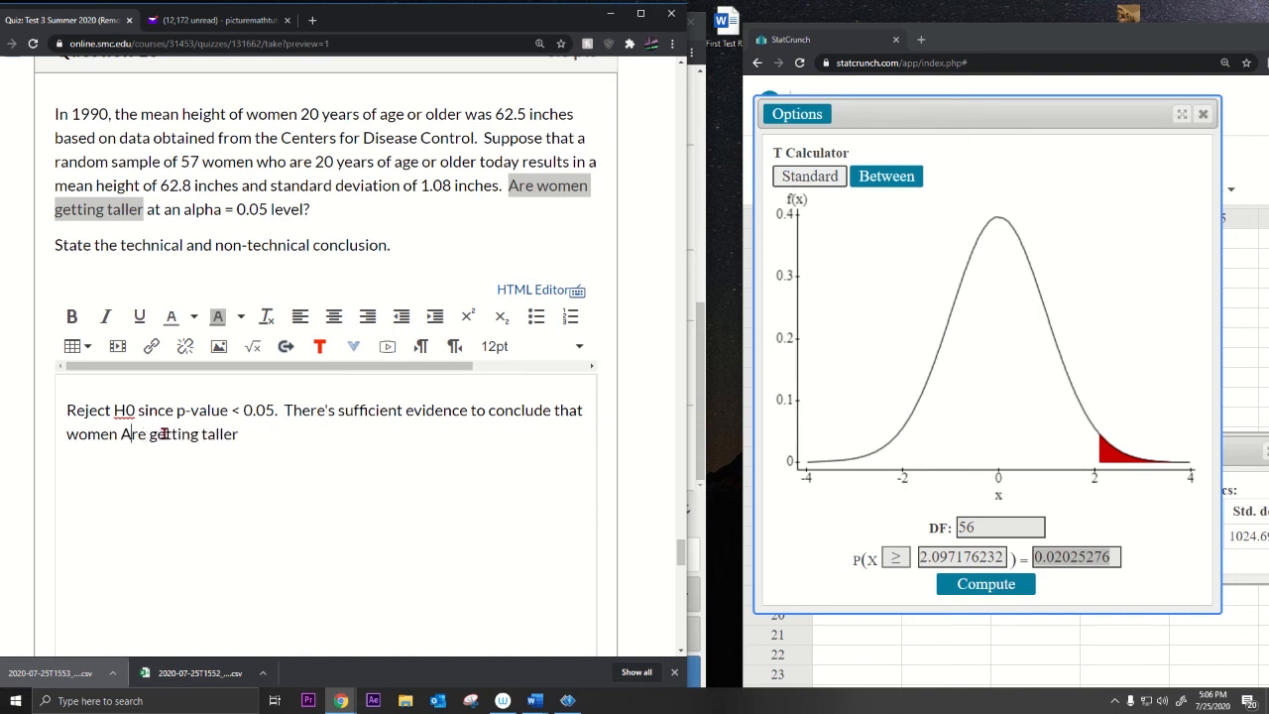
key("BackSpace")
type("a")
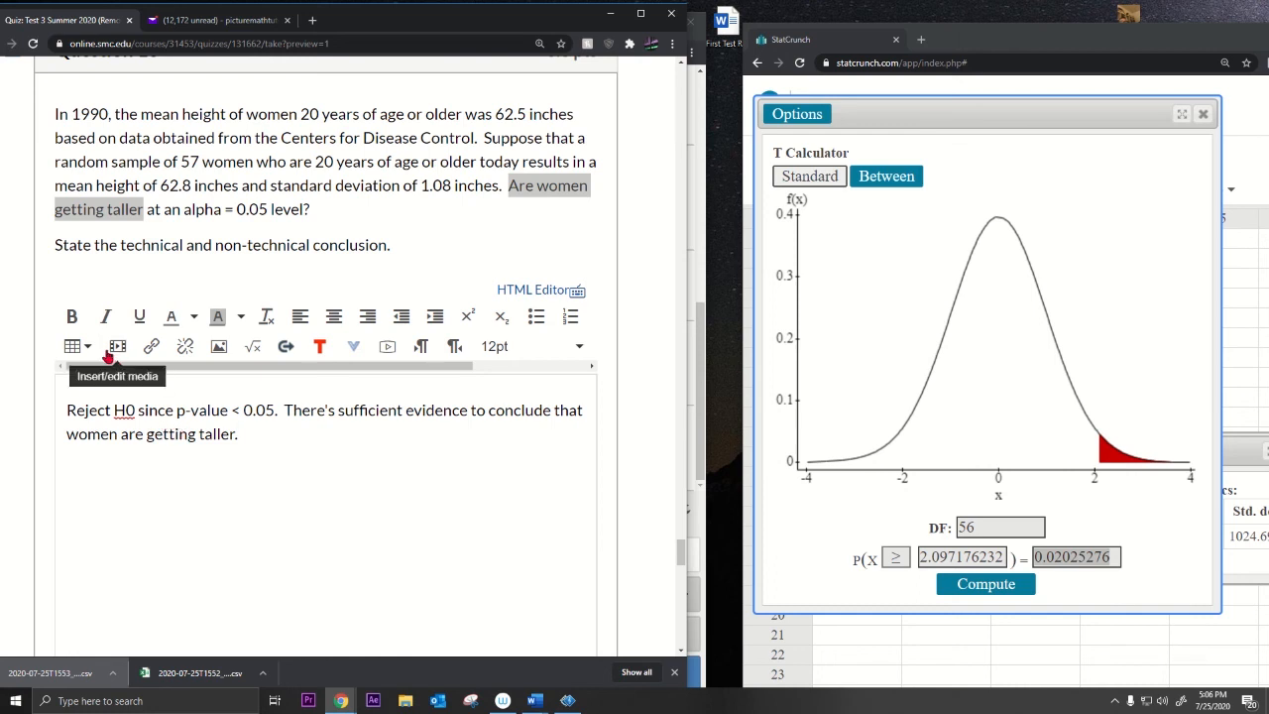
Step: Compare the sample mean 62.8 with the 1990 mean 62.5, noting n = 57 and SD 1.08
left_click(166, 191)
left_click_drag(164, 190, 188, 197)
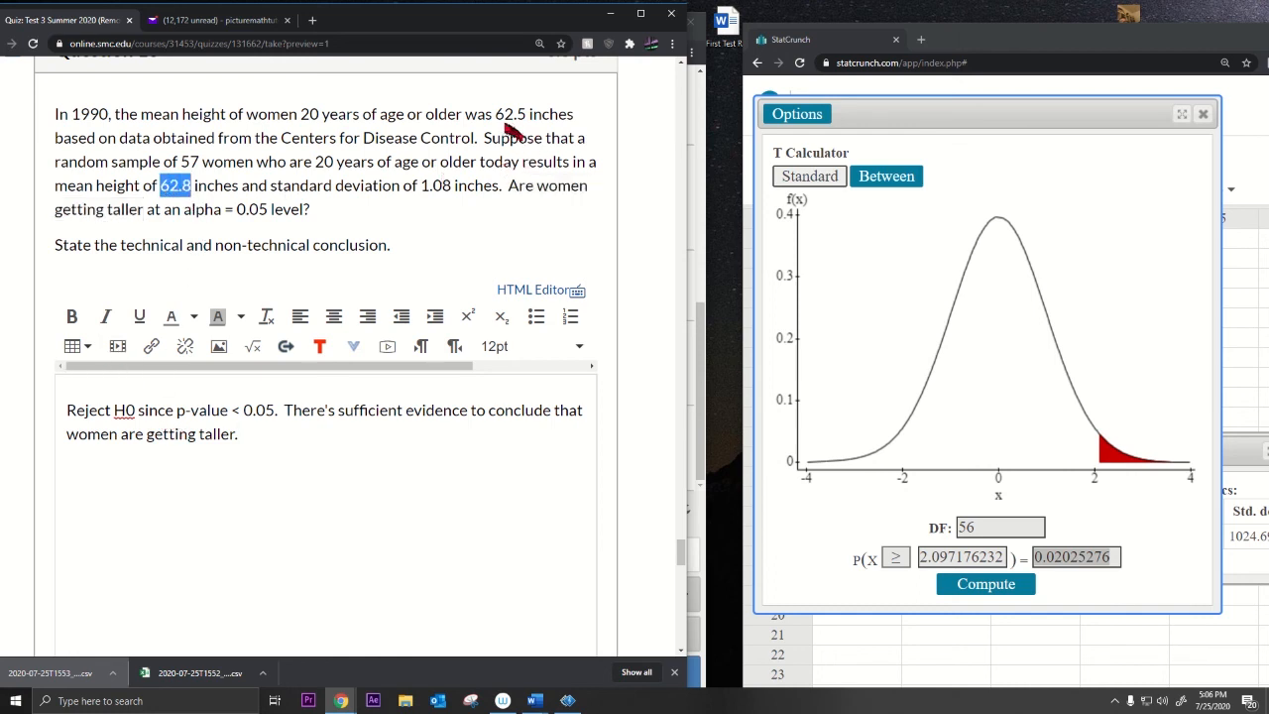
left_click_drag(496, 114, 528, 121)
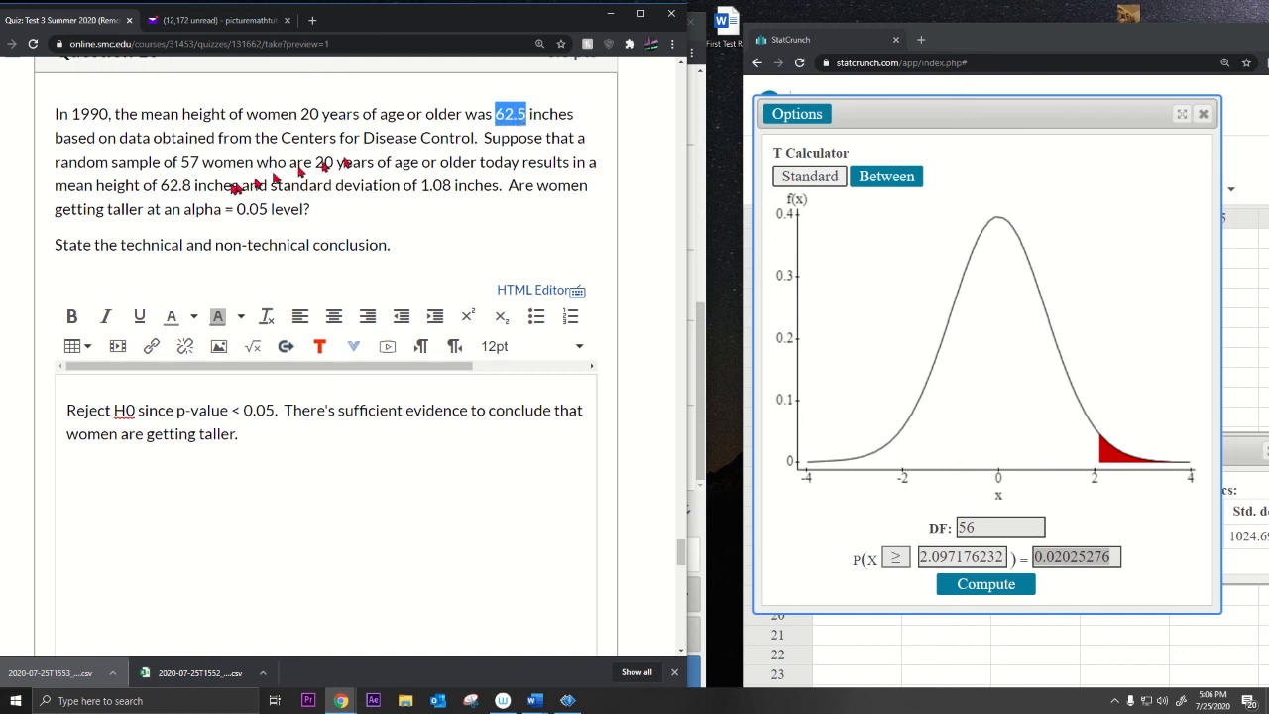
left_click_drag(163, 191, 191, 195)
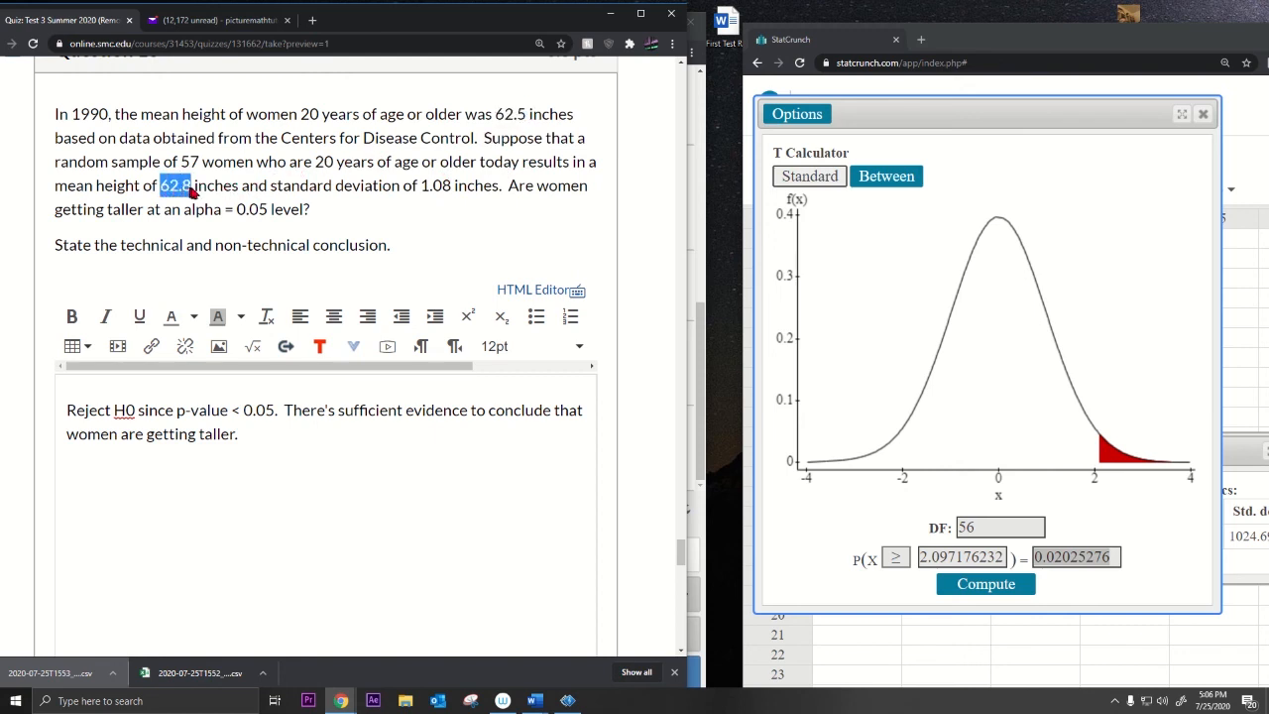
left_click_drag(495, 115, 528, 119)
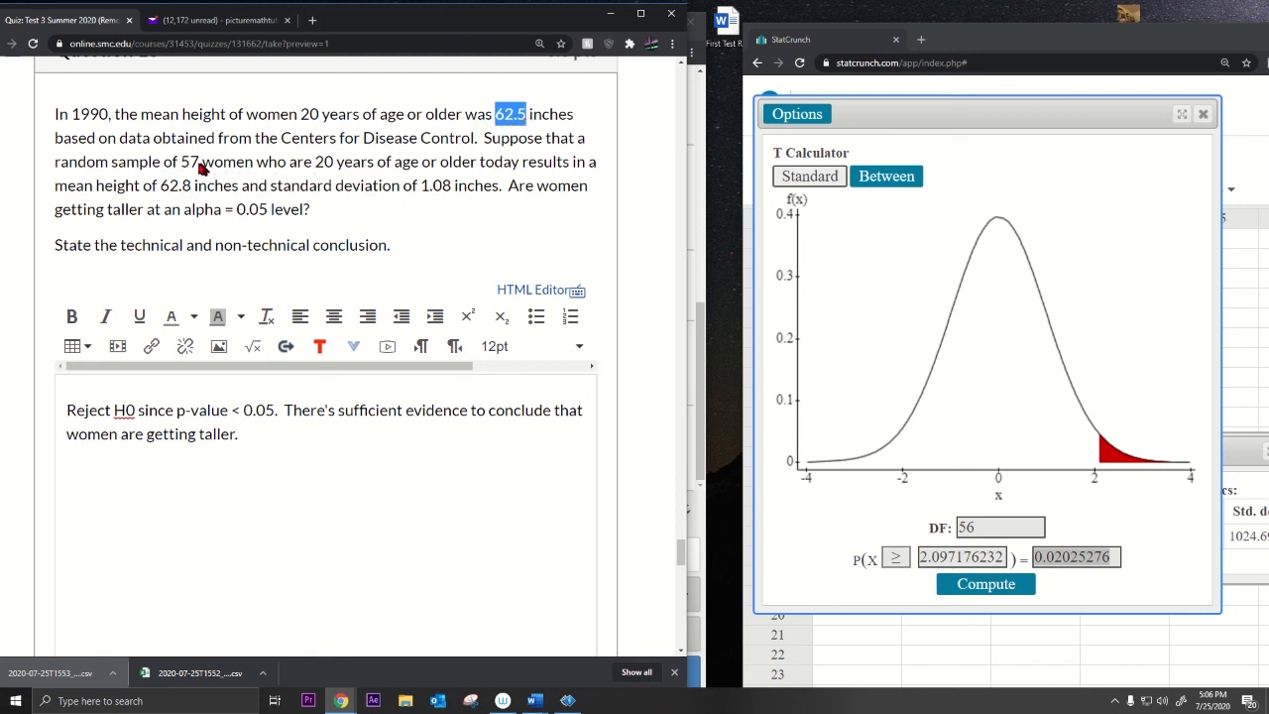
left_click_drag(200, 164, 184, 169)
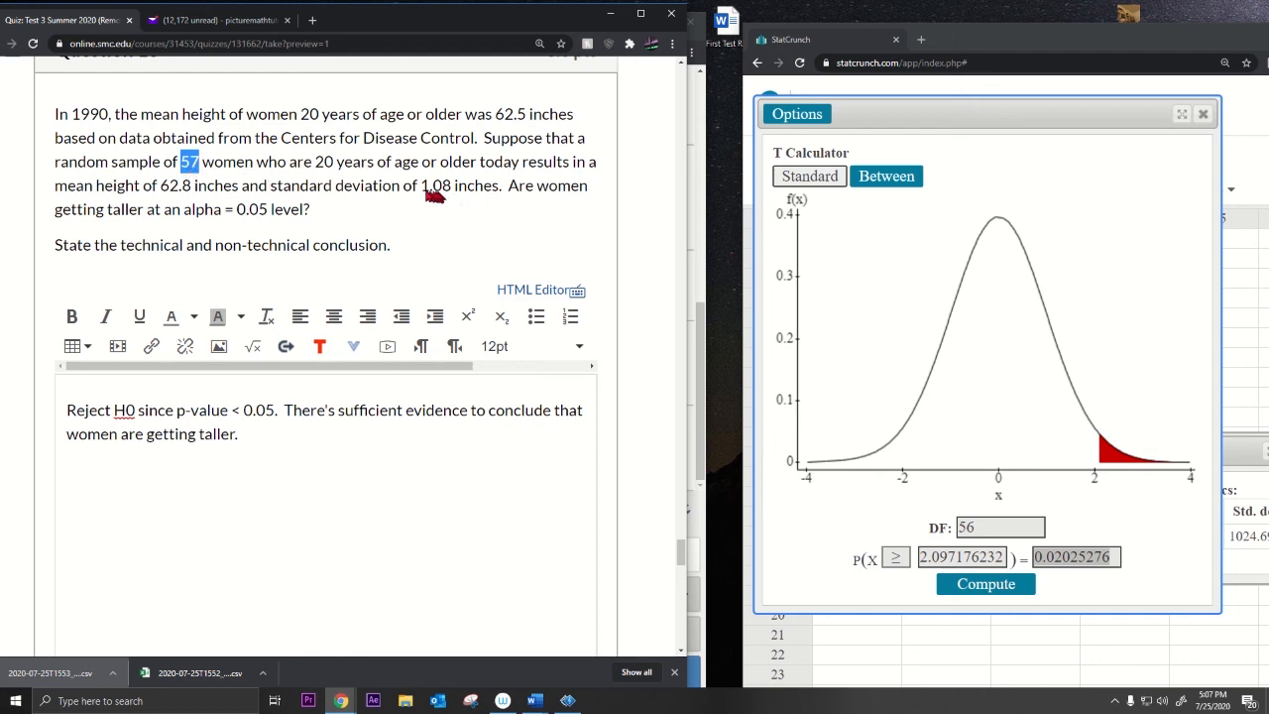
left_click_drag(421, 193, 452, 195)
left_click_drag(495, 116, 531, 119)
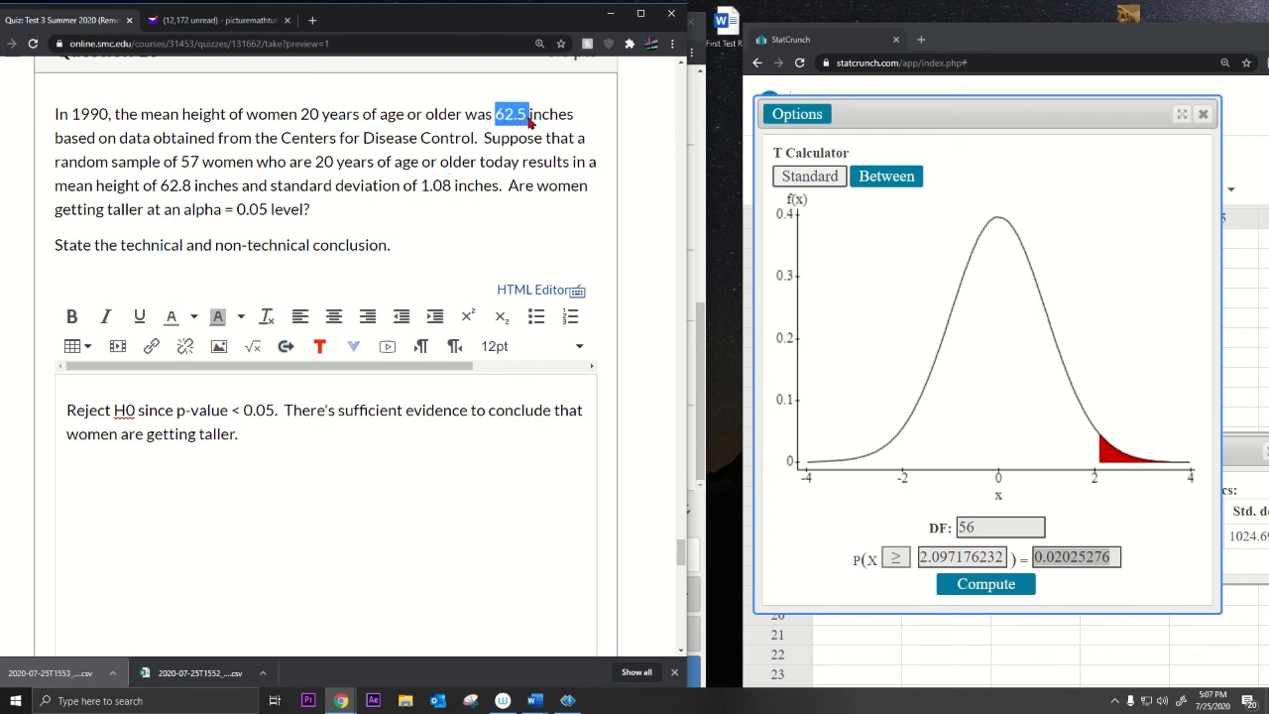
left_click_drag(161, 189, 192, 194)
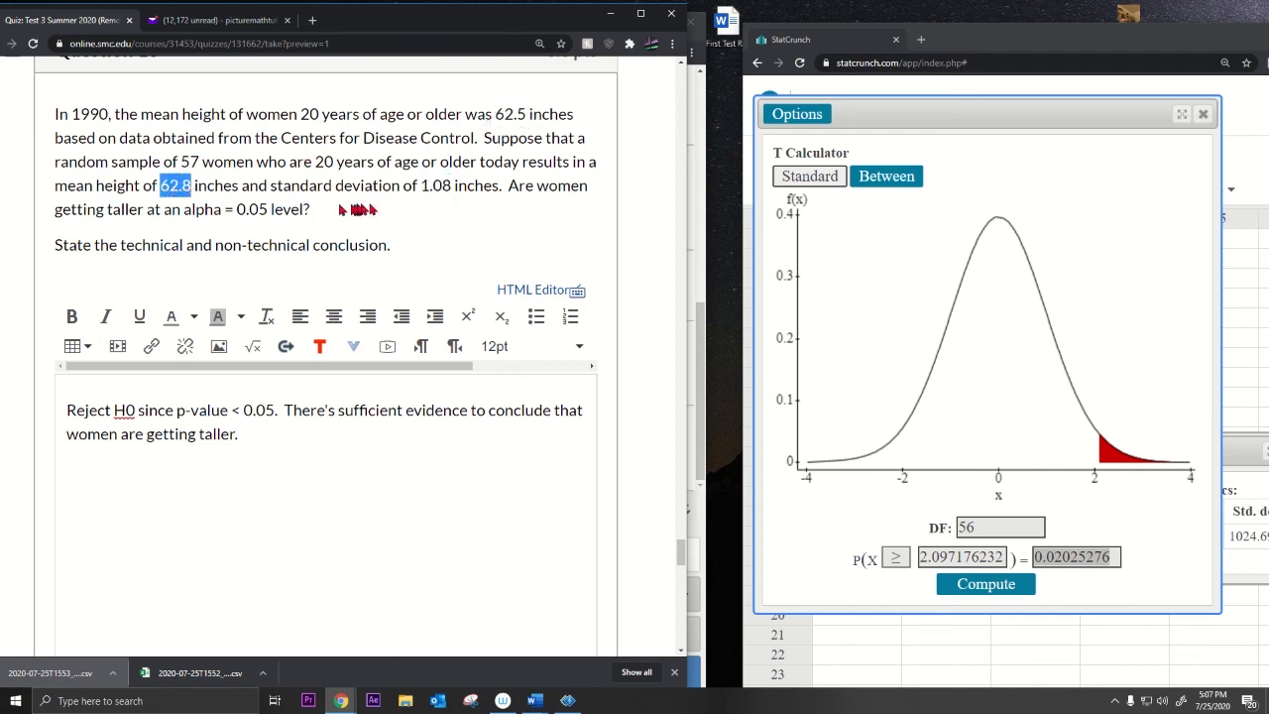
left_click_drag(419, 188, 449, 196)
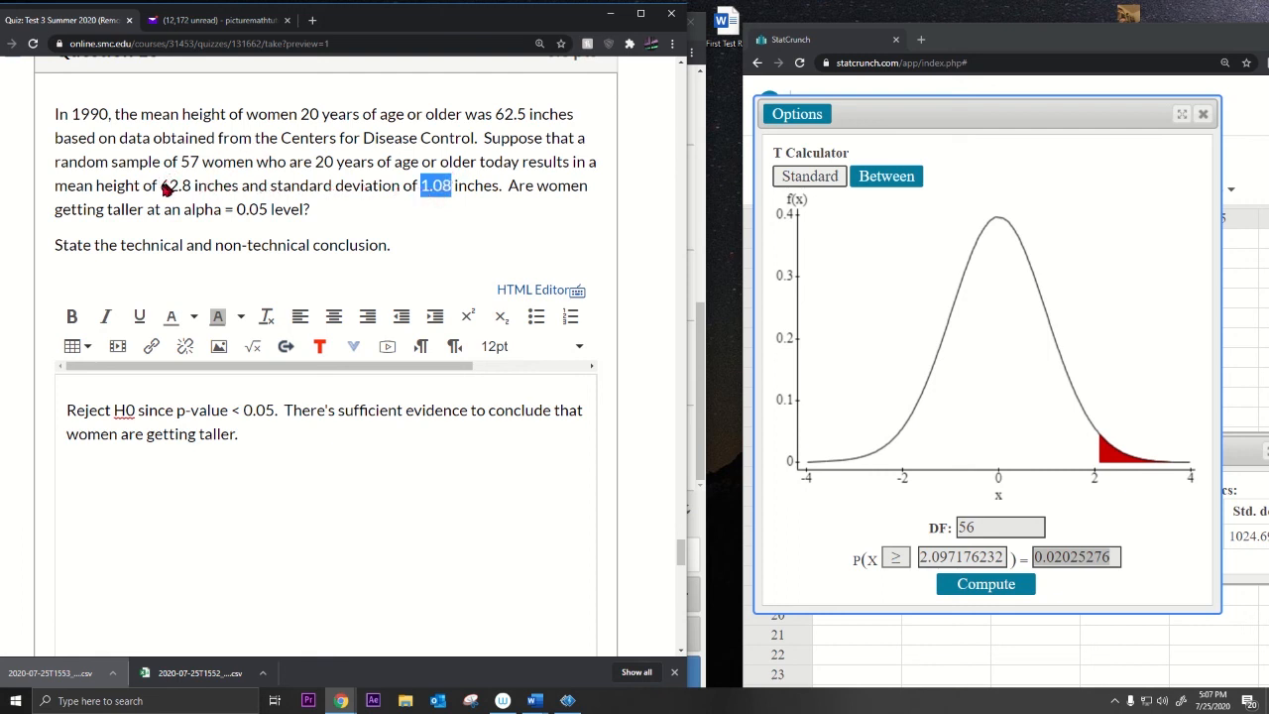
left_click_drag(162, 186, 190, 193)
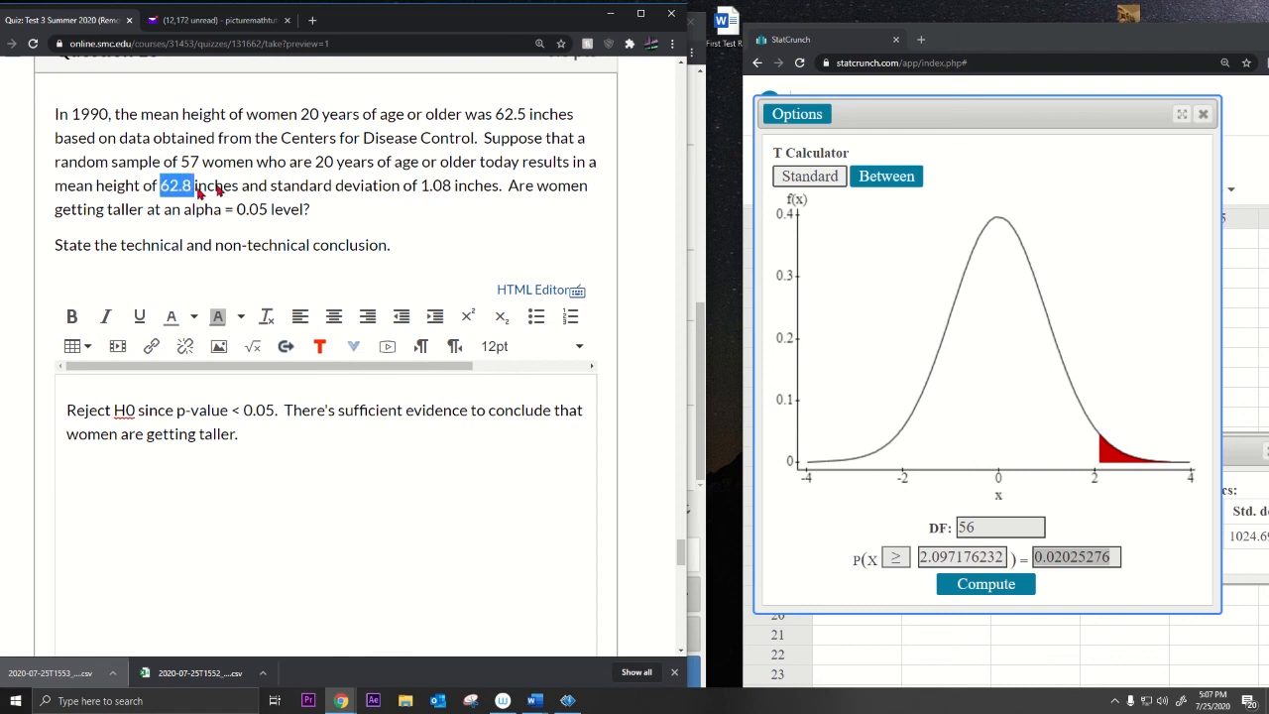
left_click(499, 117)
left_click_drag(498, 117, 531, 121)
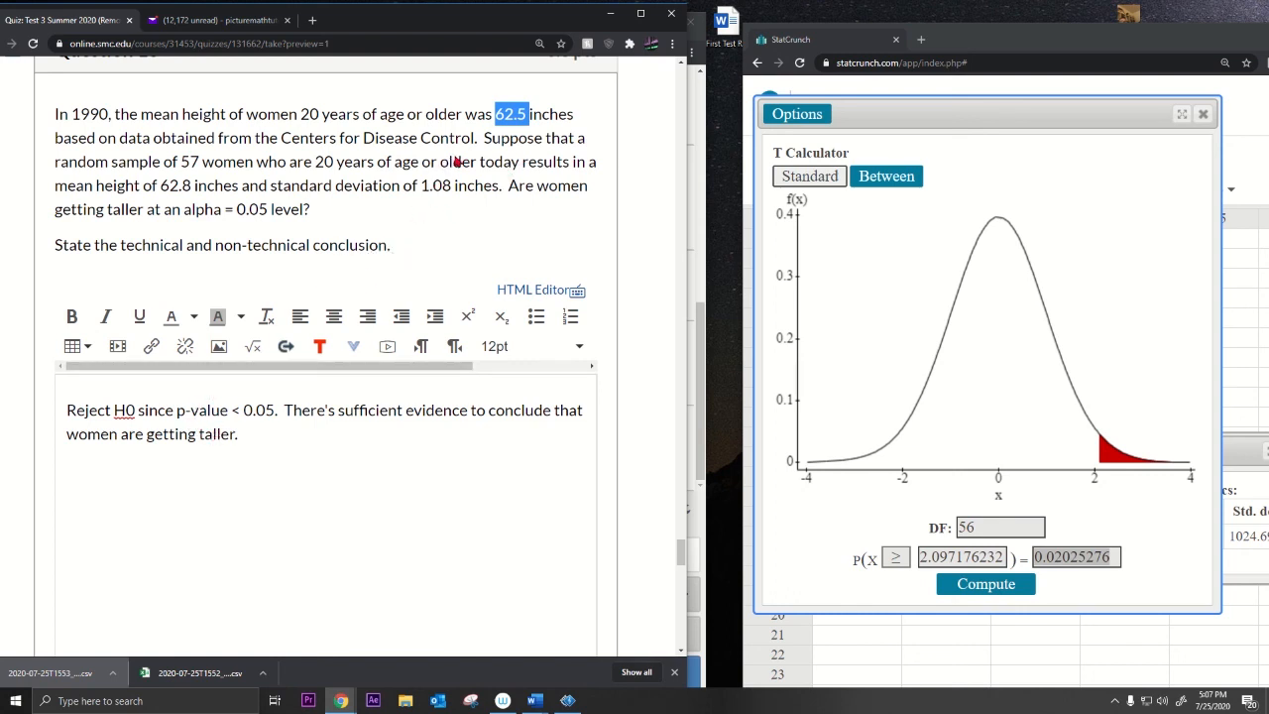
left_click_drag(163, 188, 192, 189)
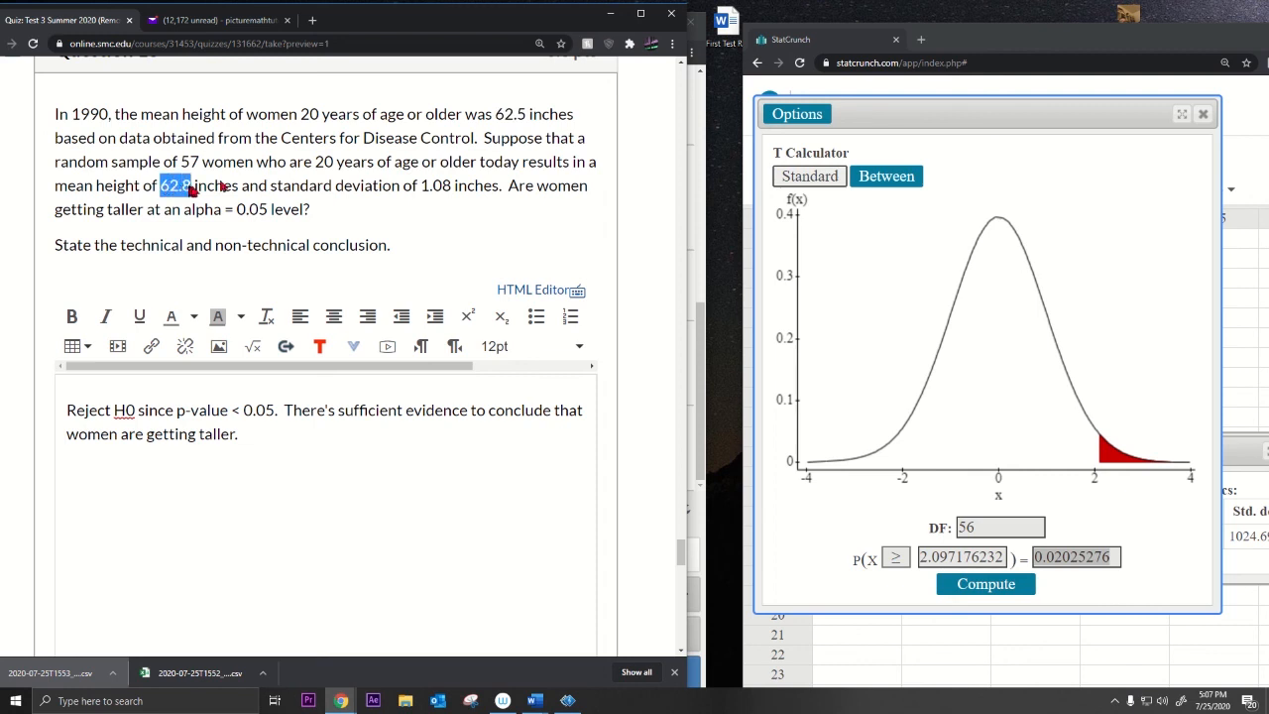
left_click_drag(496, 117, 529, 117)
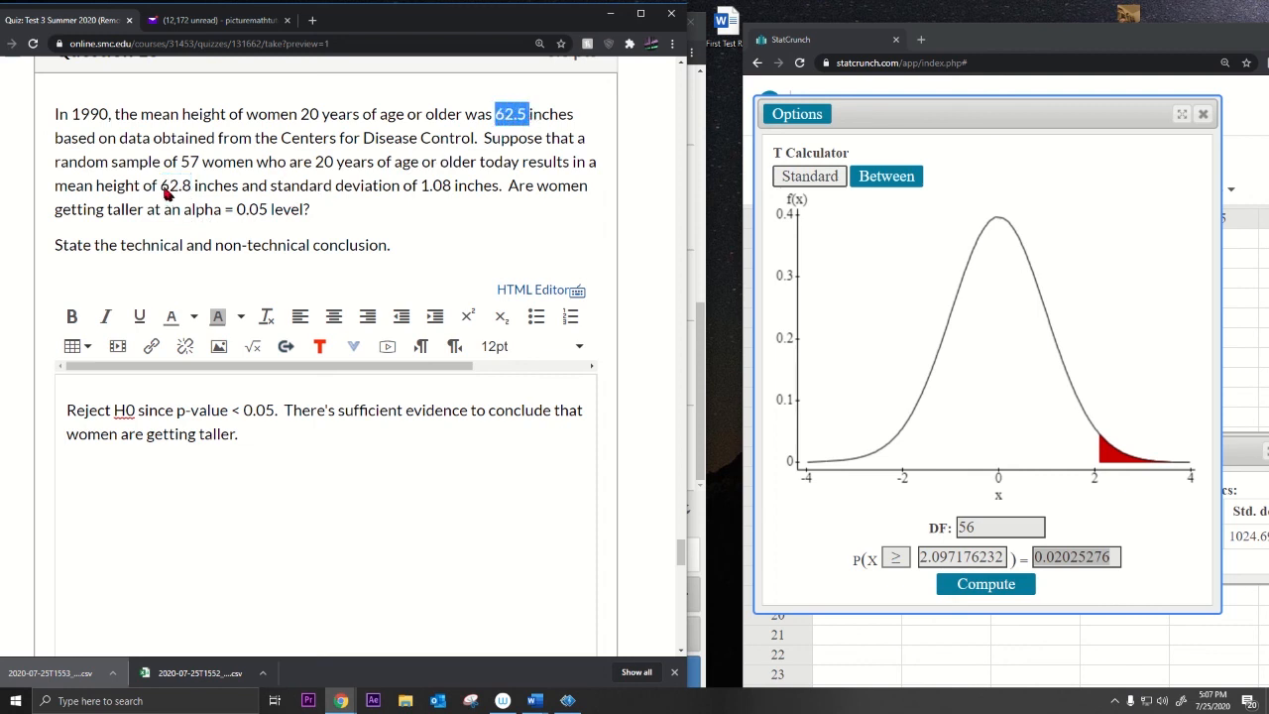
left_click_drag(162, 188, 193, 189)
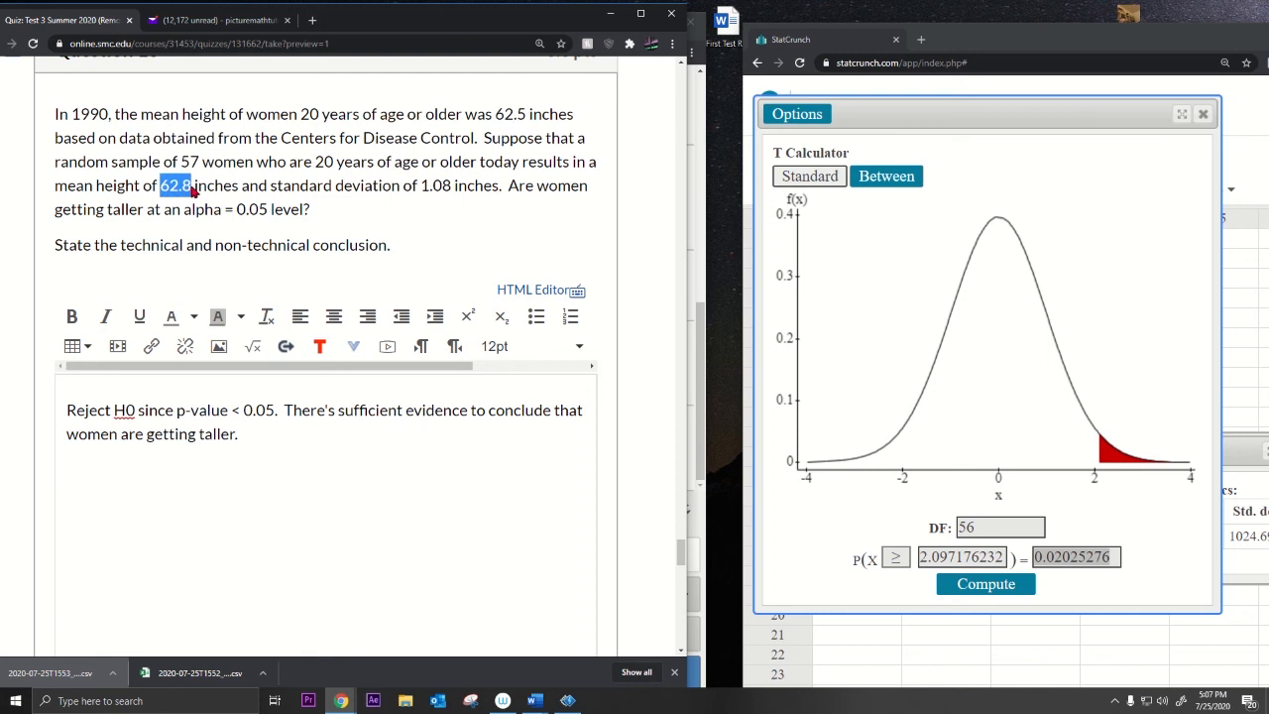
left_click(416, 410)
left_click_drag(416, 411, 466, 444)
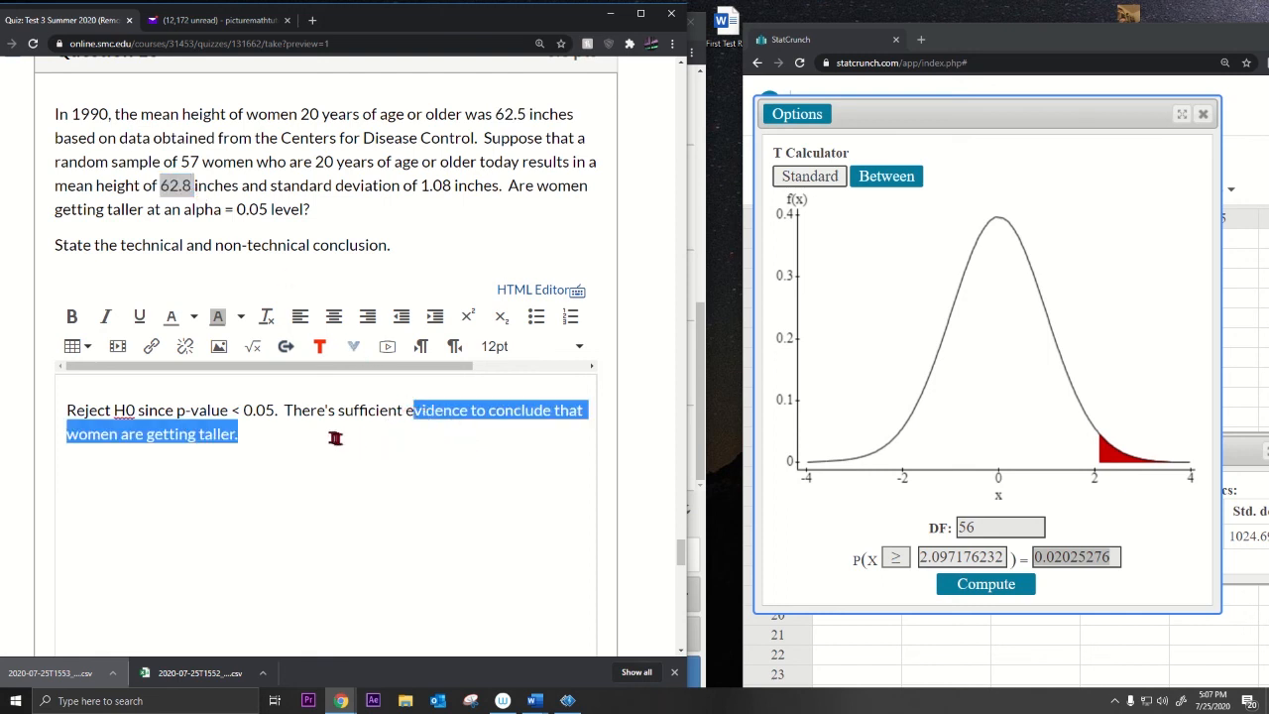
left_click(171, 188)
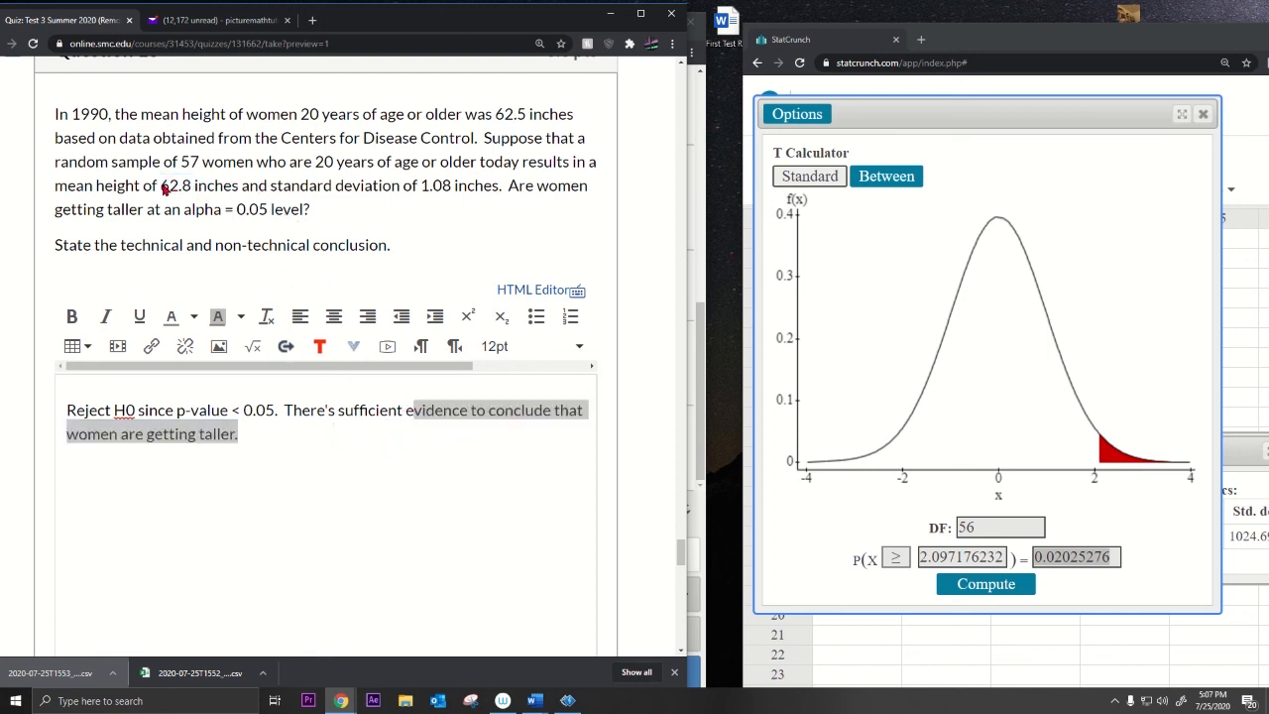
left_click_drag(169, 189, 199, 189)
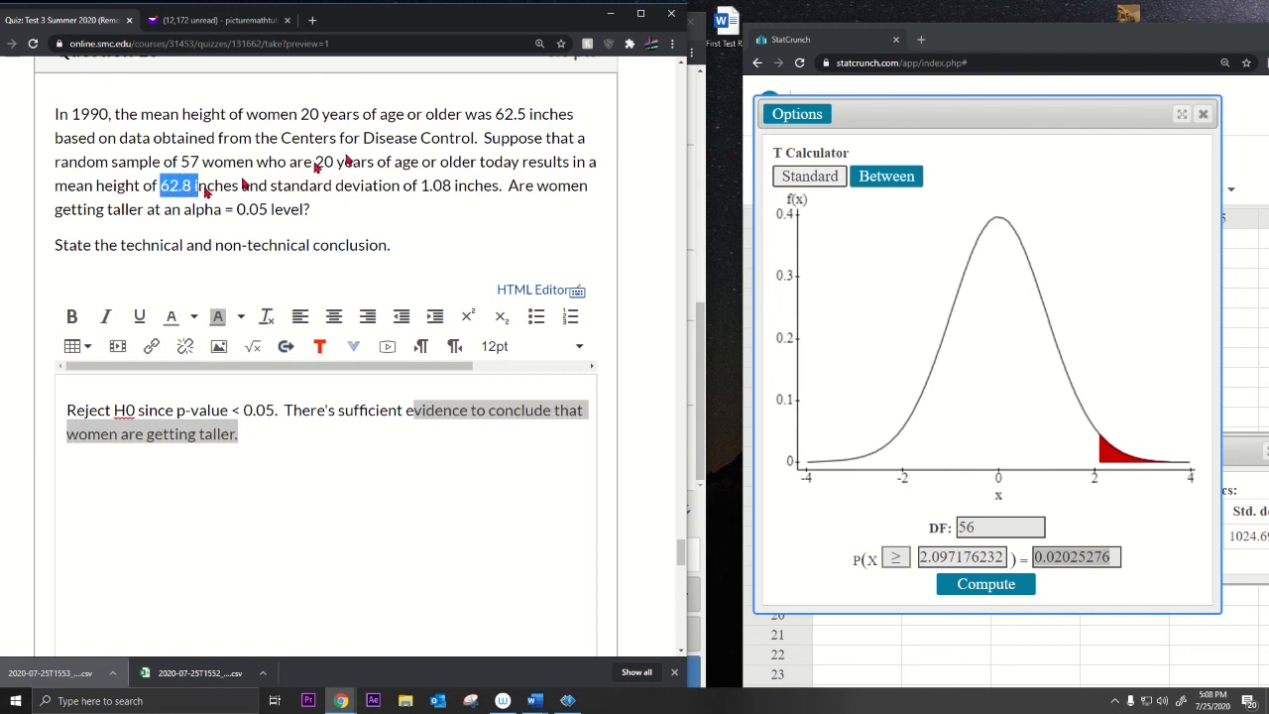
left_click_drag(496, 115, 531, 115)
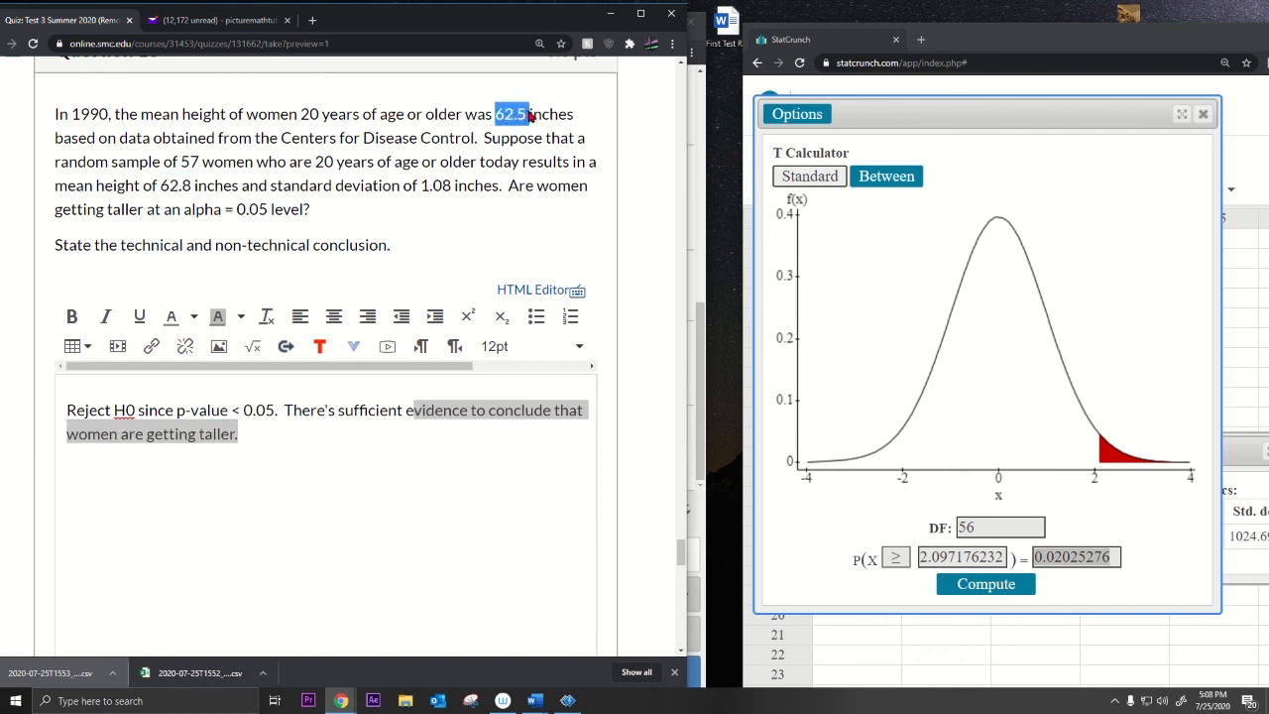
left_click_drag(162, 188, 196, 190)
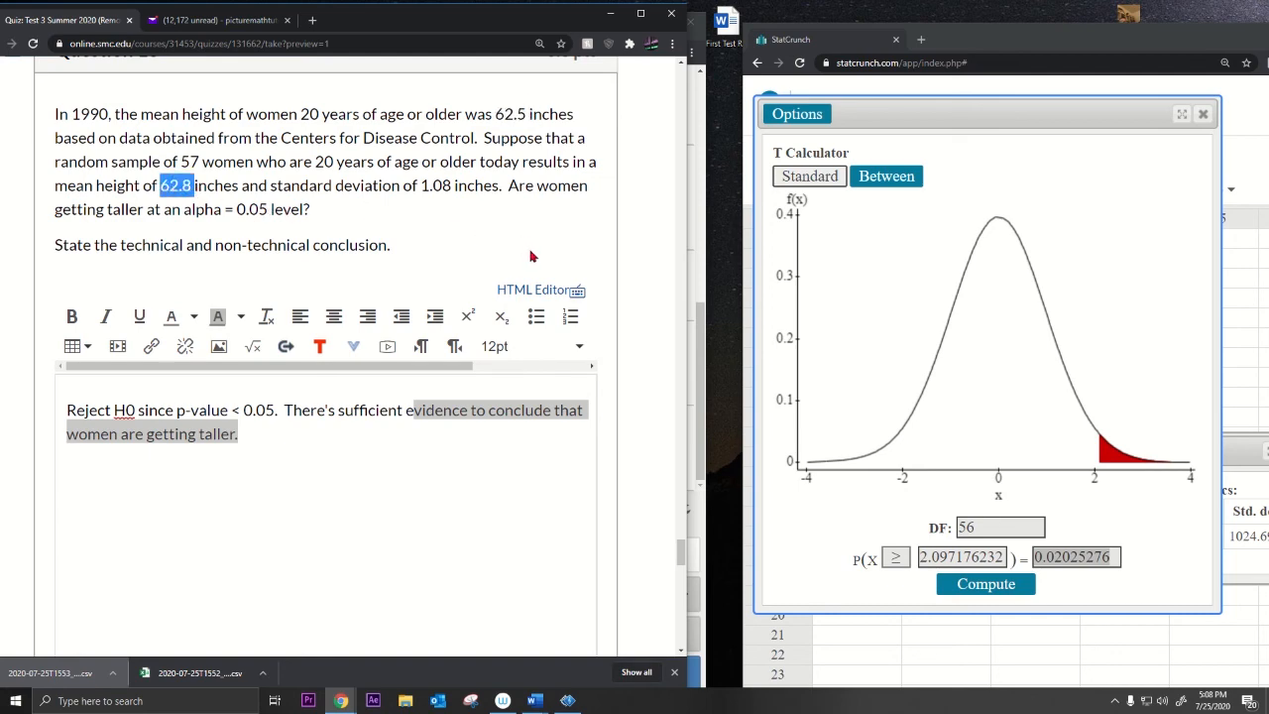
scroll(530, 256, "down", 9)
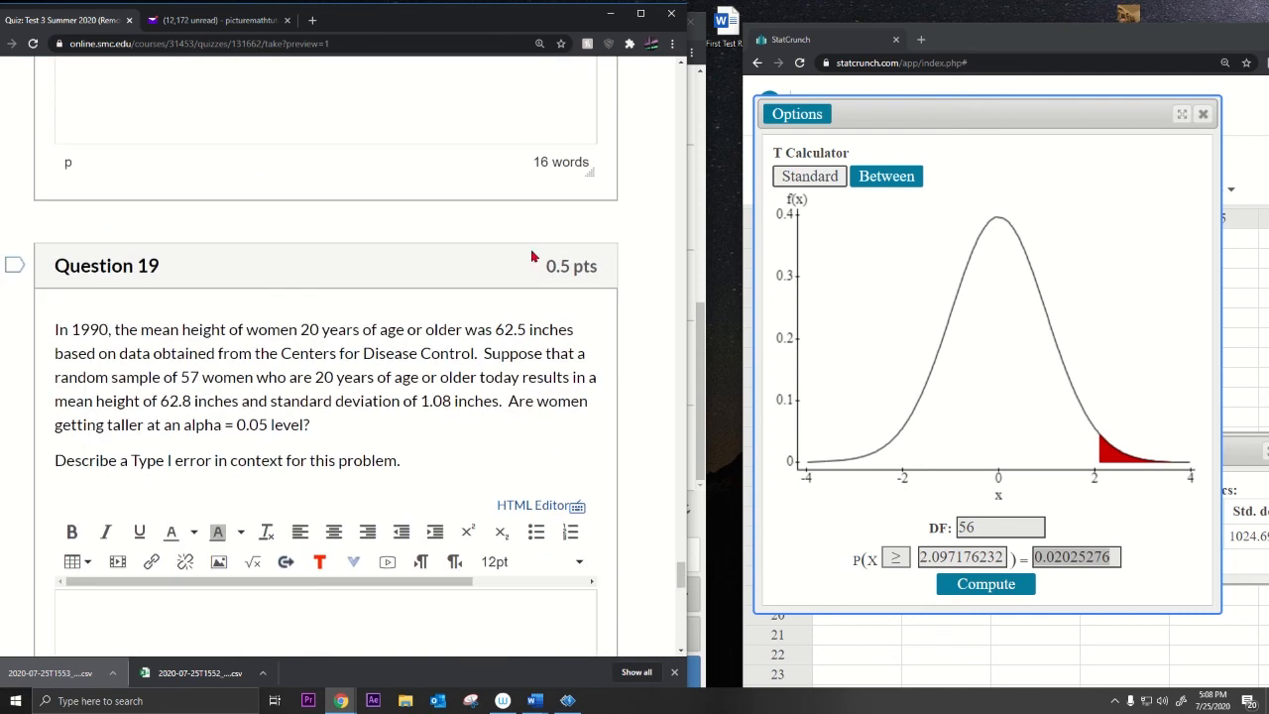
Step: Answer Question 19 with 'Reject a true null hypothesis. (0.22)'
scroll(531, 253, "down", 8)
scroll(532, 255, "up", 10)
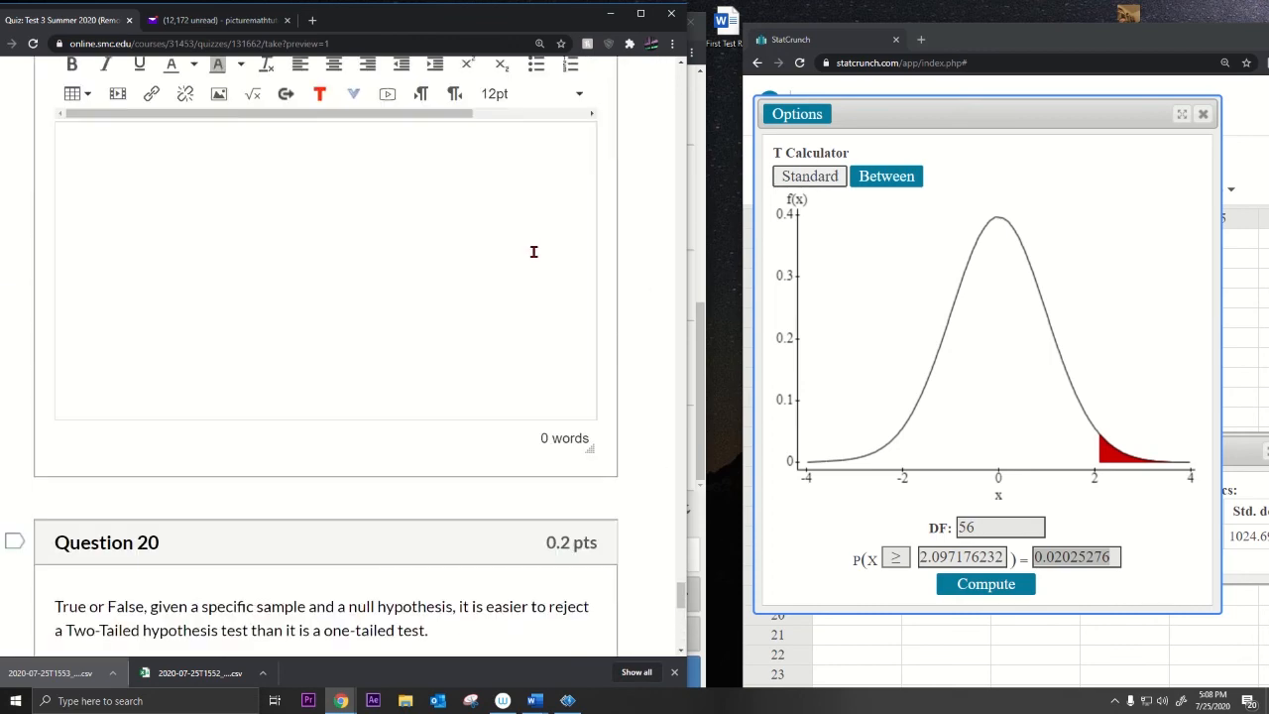
scroll(534, 256, "up", 3)
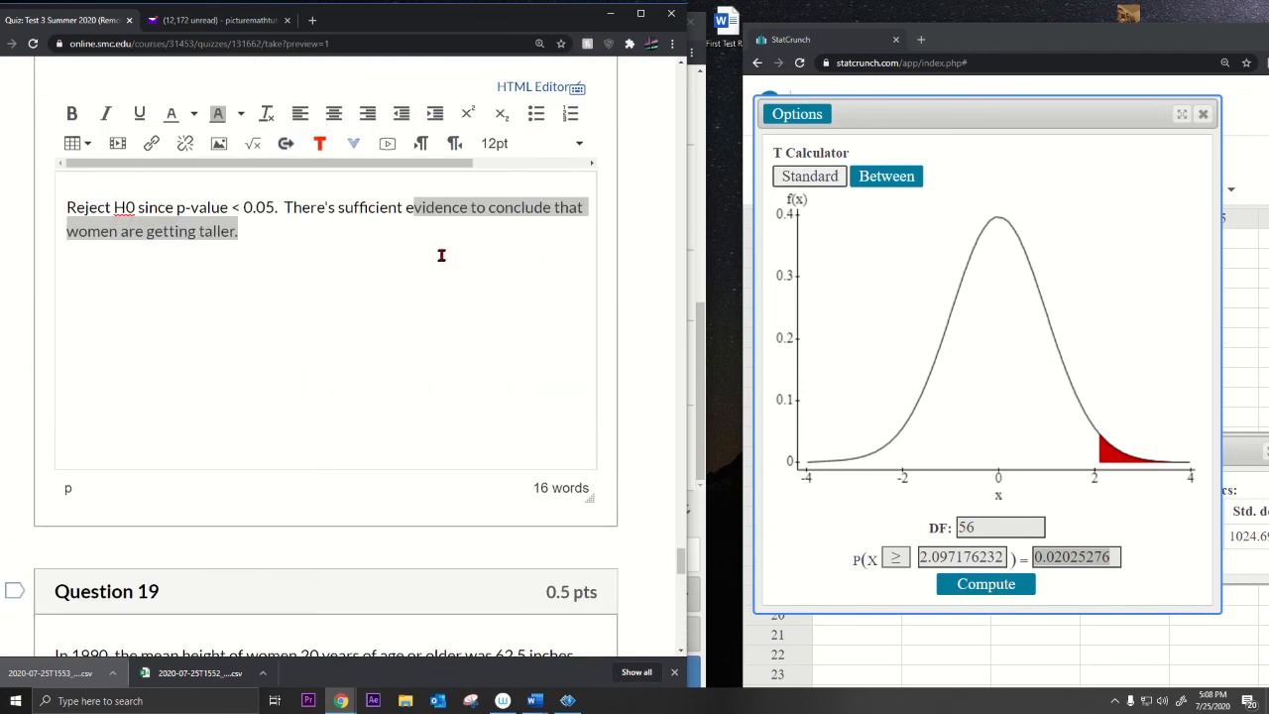
scroll(439, 255, "down", 5)
left_click_drag(109, 259, 400, 261)
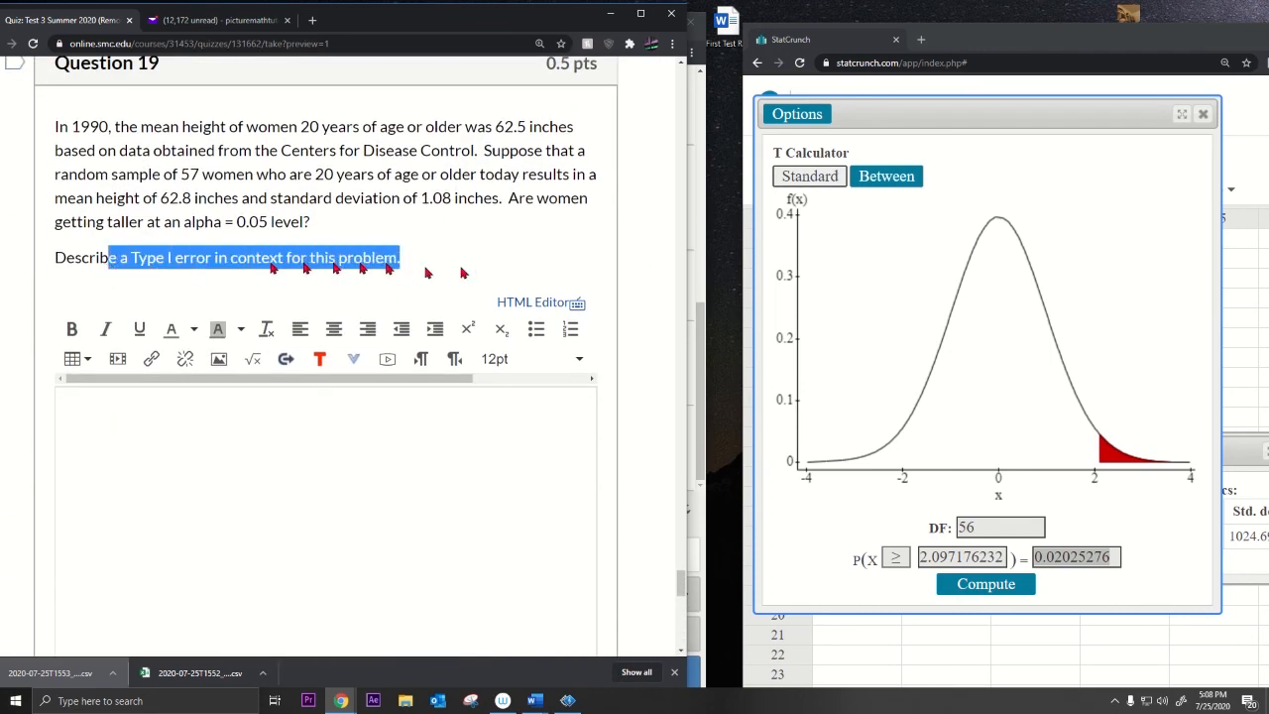
left_click(206, 434)
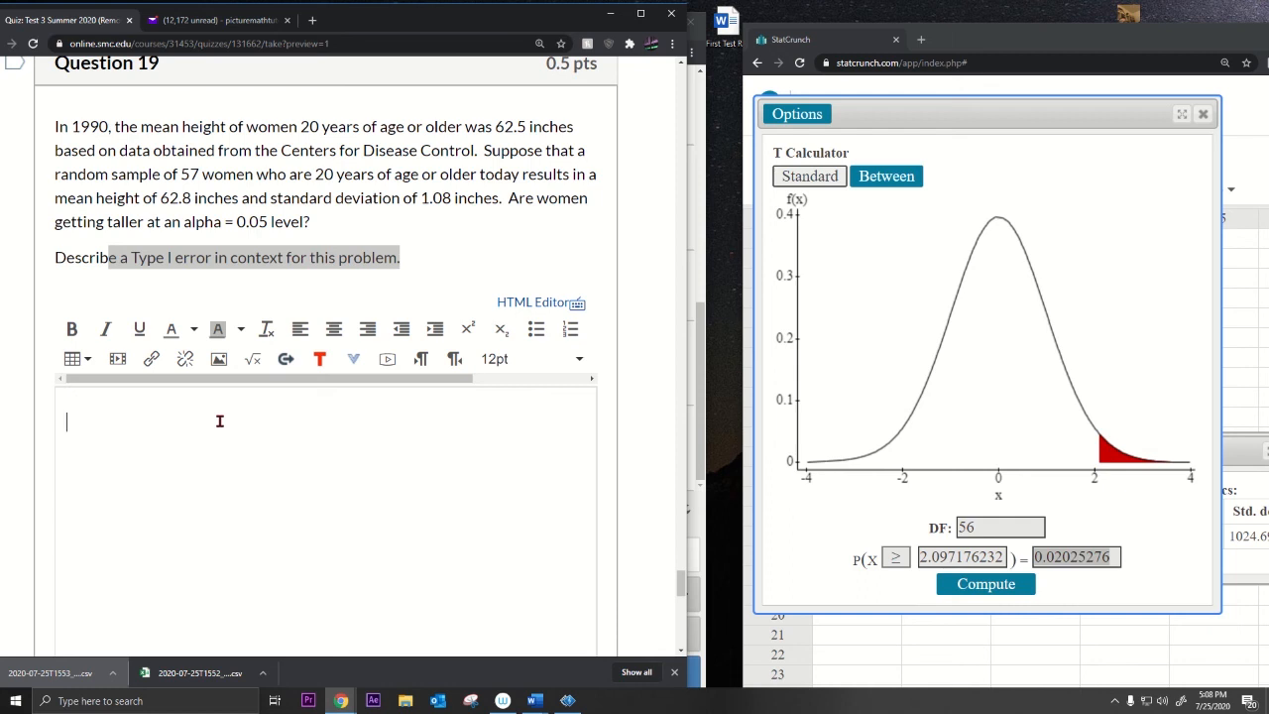
type("Reject a true null hypothesis")
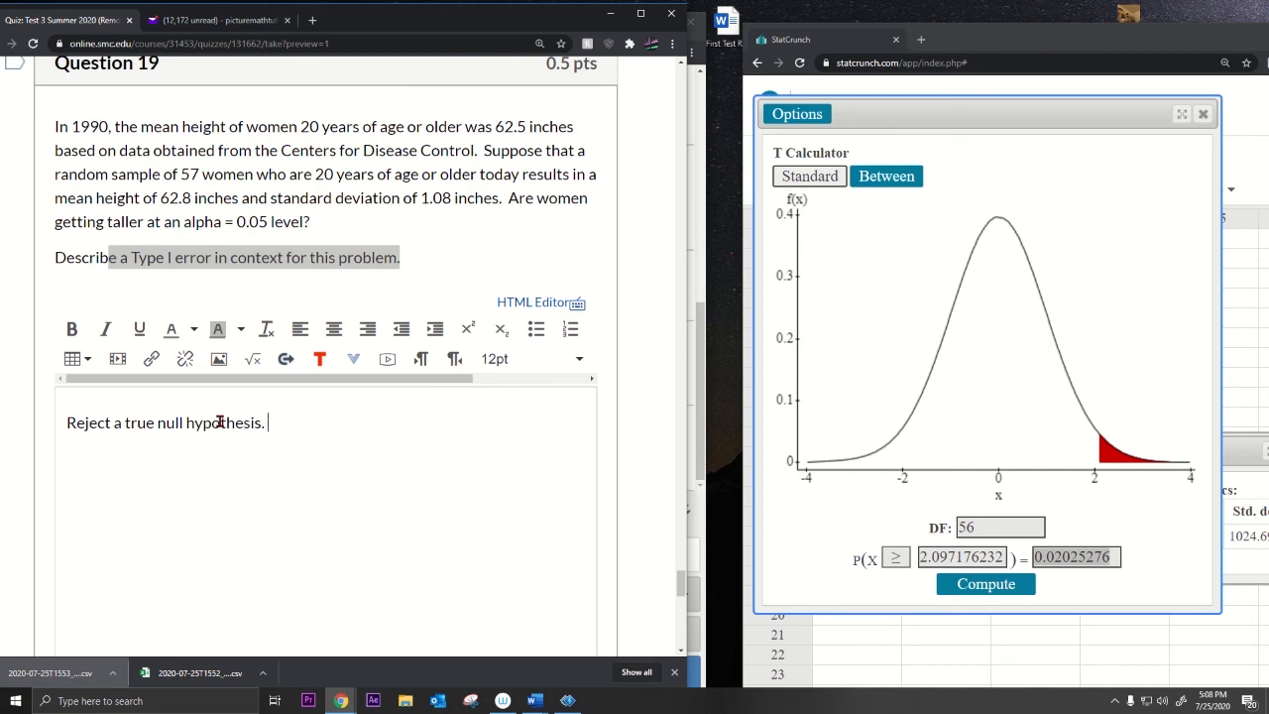
type(". (0.22")
Step: Add the in-context line 'Stating that women are getting taller when they aren't'
scroll(220, 423, "up", 1)
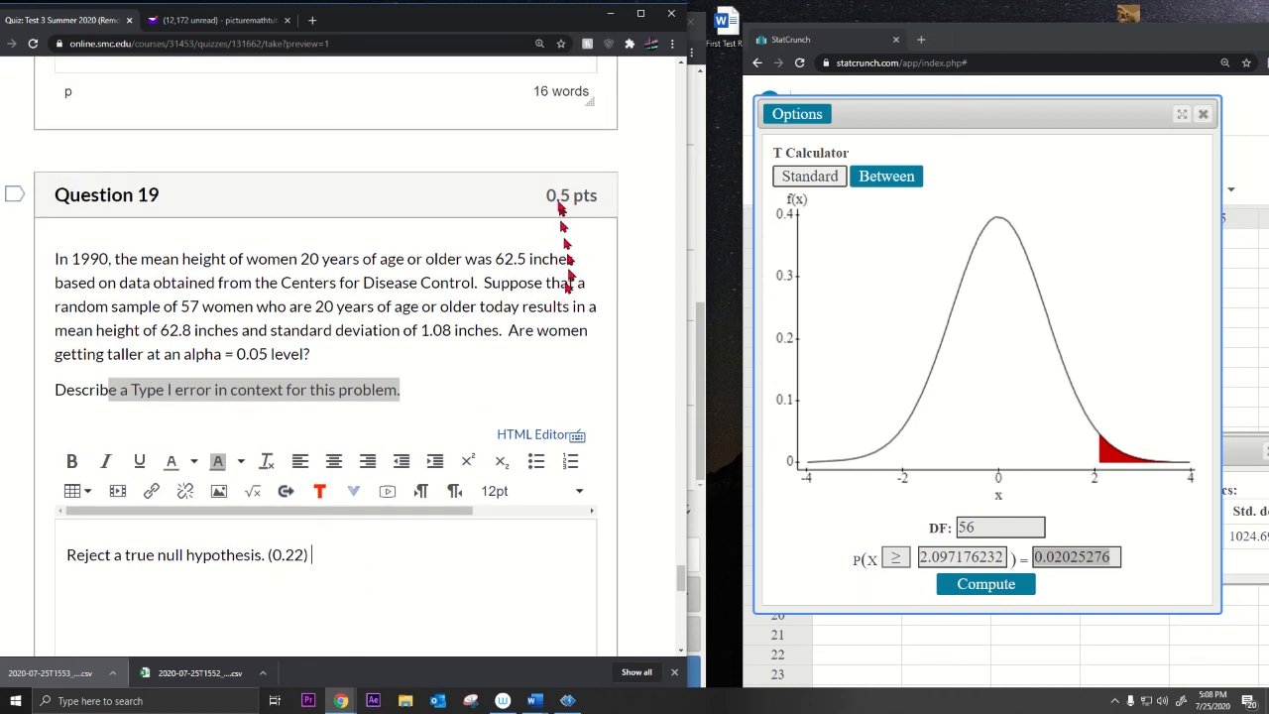
left_click_drag(548, 195, 600, 213)
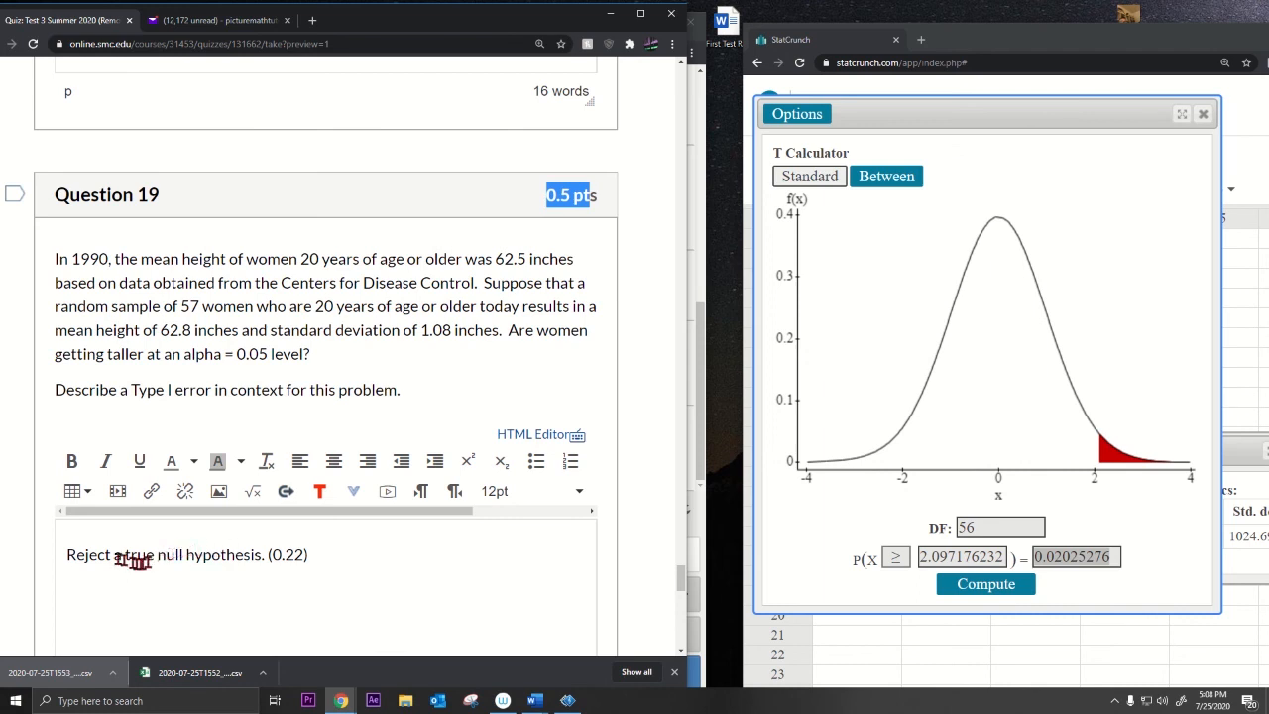
left_click_drag(96, 555, 248, 555)
left_click(334, 559)
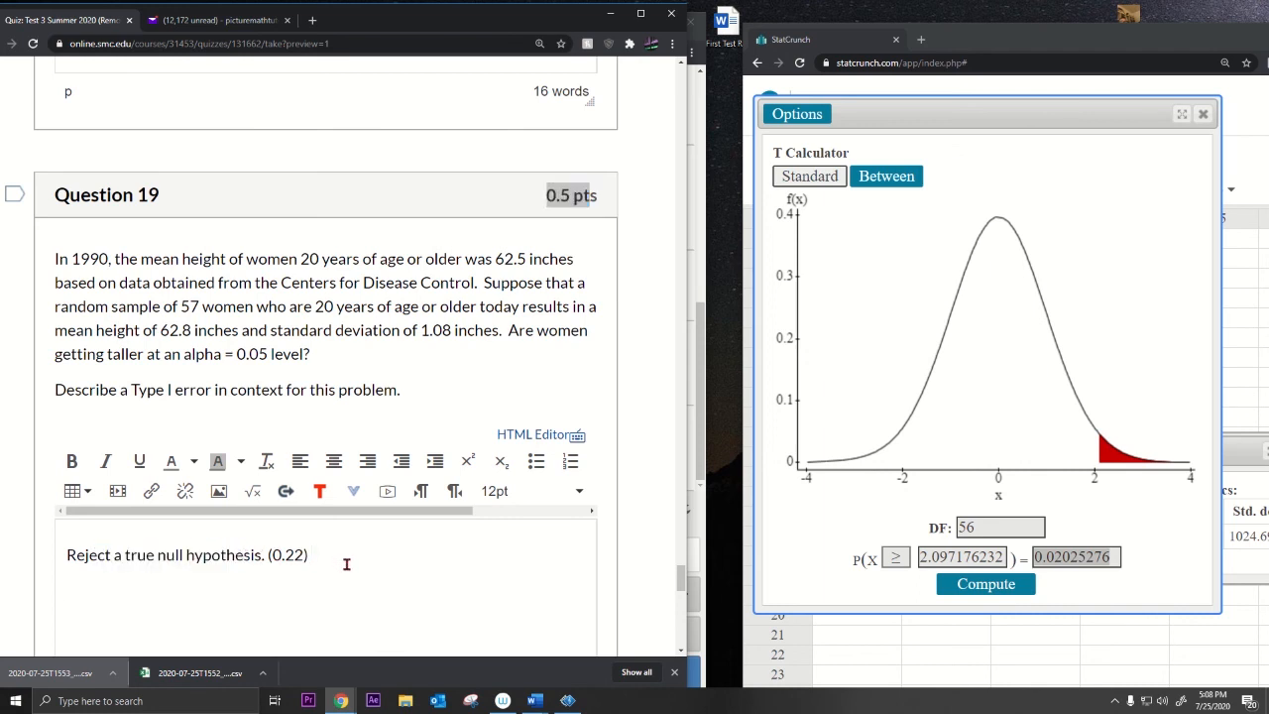
double_click(224, 391)
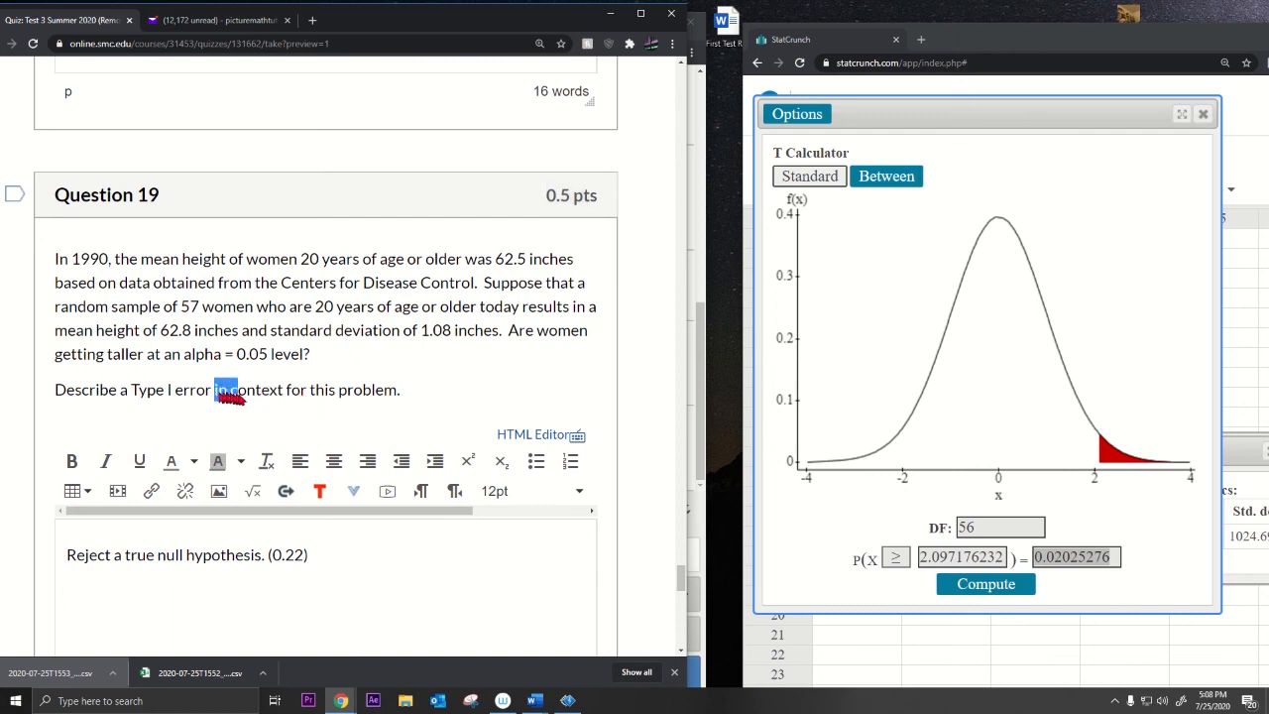
left_click_drag(230, 395, 285, 397)
left_click(153, 589)
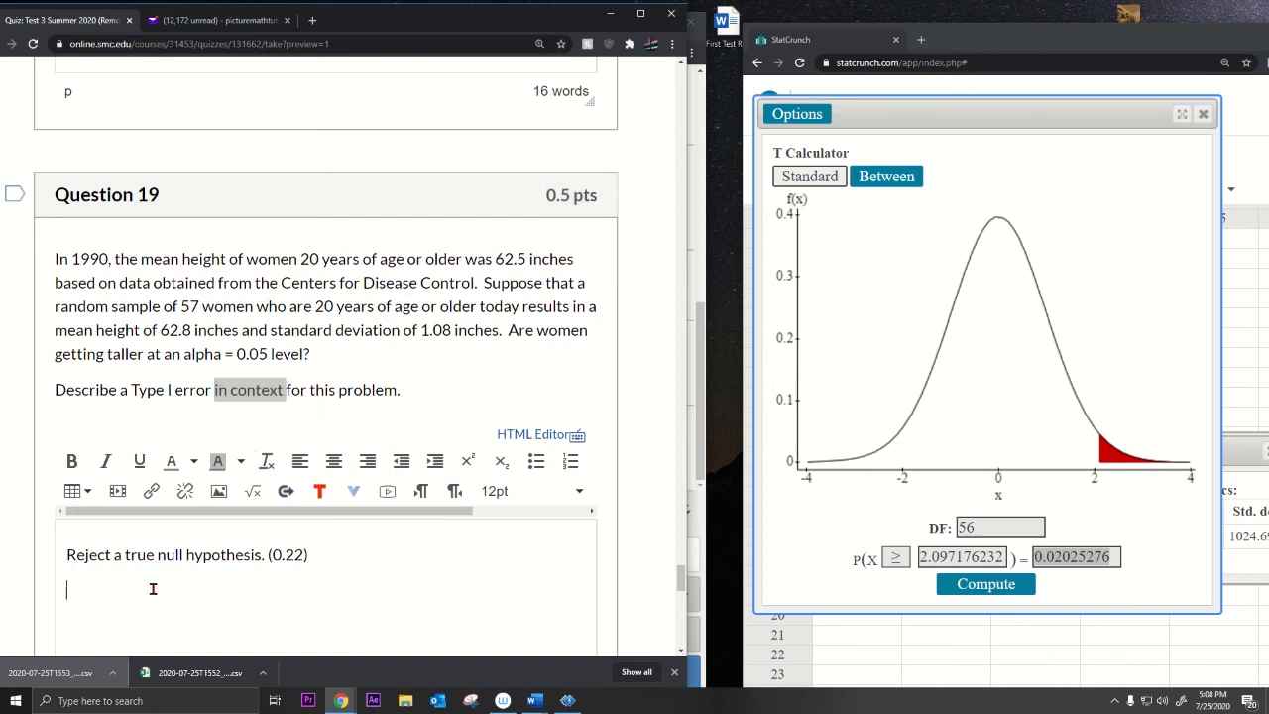
type("Stating that women are")
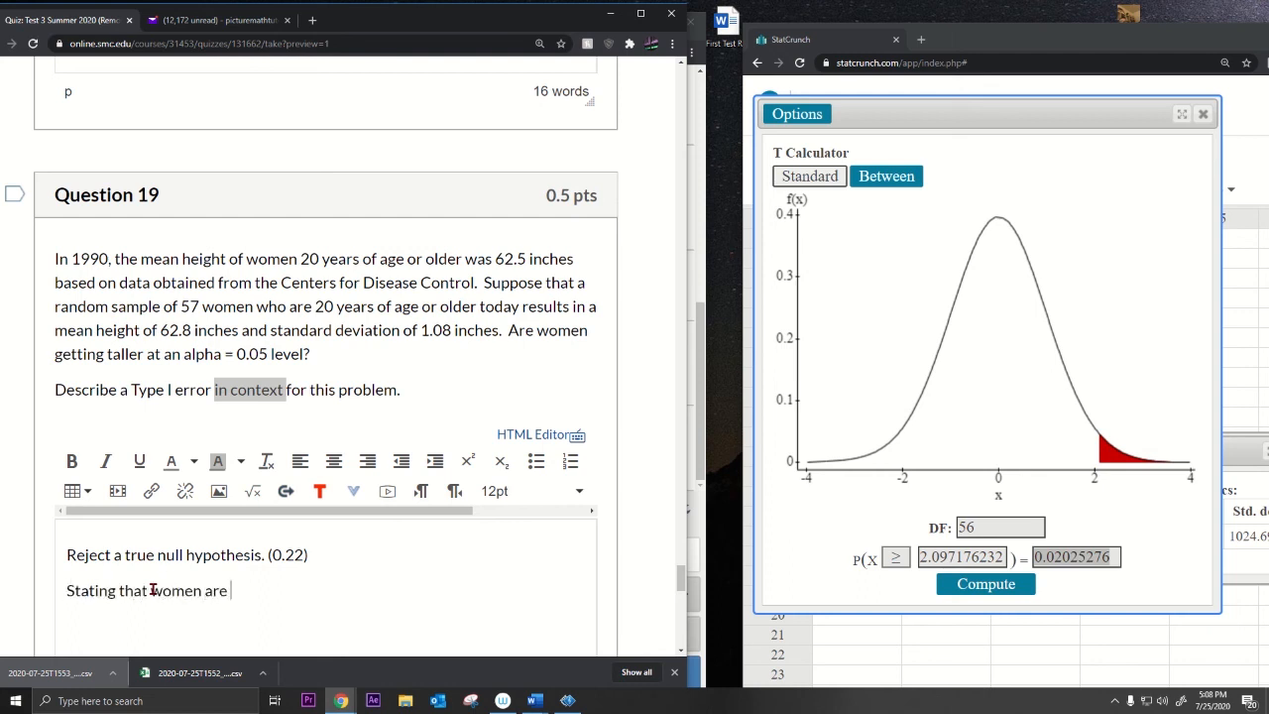
type(" gettting")
key("BackSpace")
key("BackSpace")
type("ing taller whe")
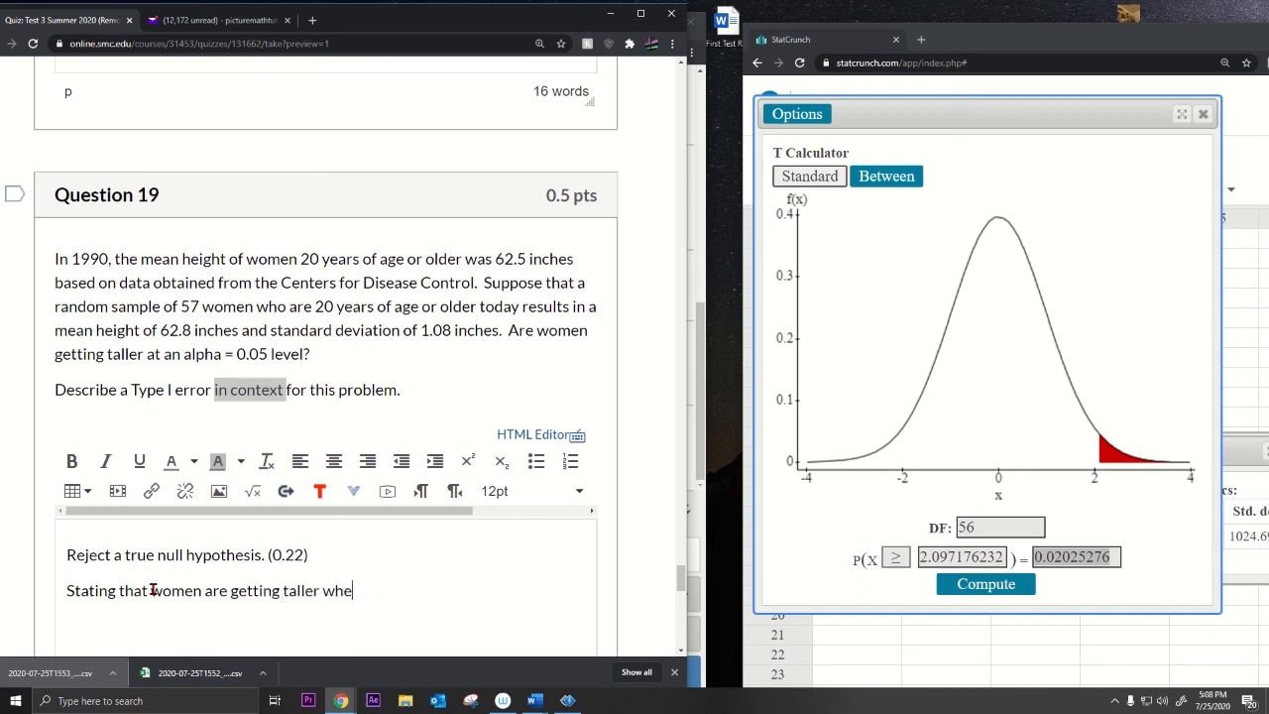
type("n they aren't")
Step: Re-highlight Question 18's conclusion that women are getting taller
scroll(153, 589, "up", 5)
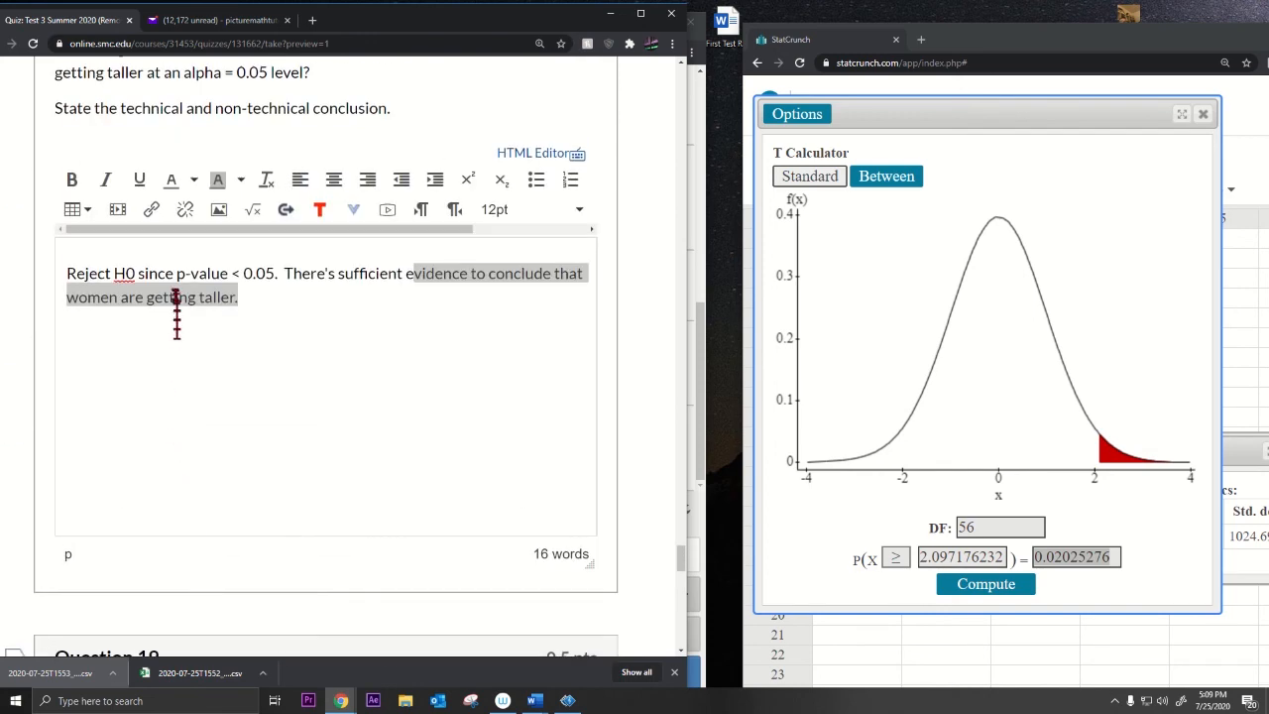
left_click(354, 291)
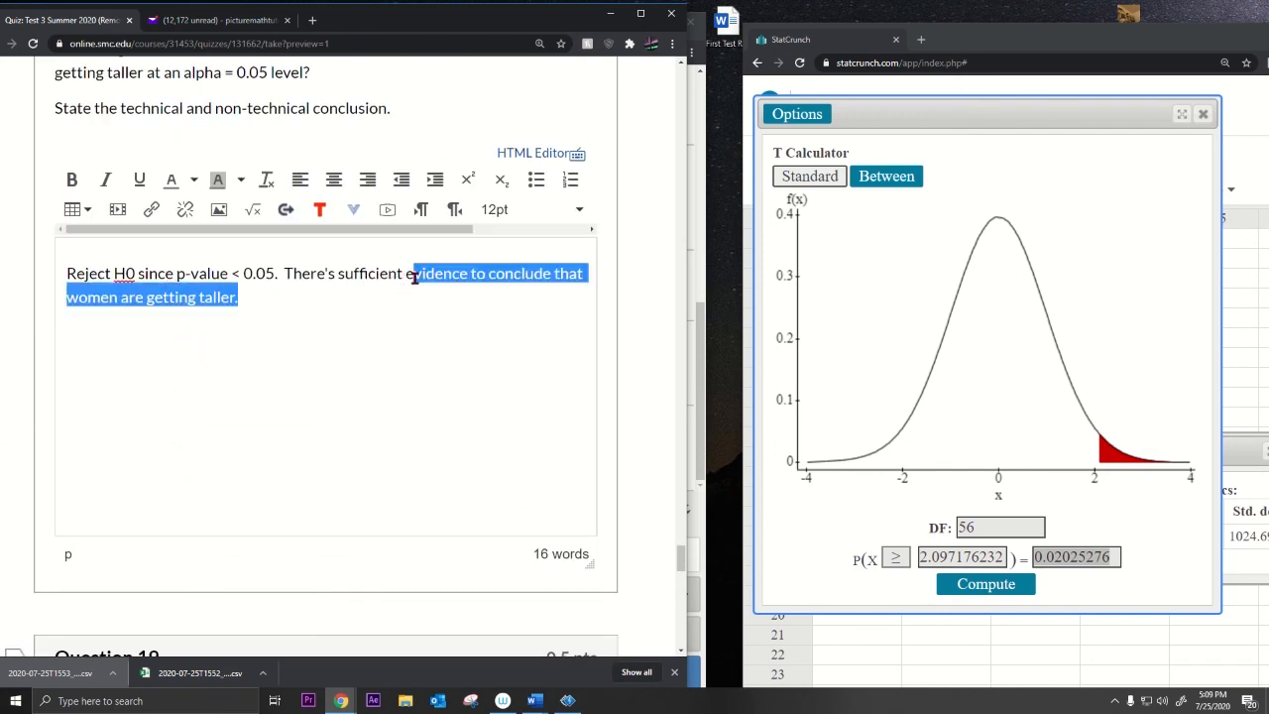
left_click(406, 274)
left_click_drag(366, 272, 544, 292)
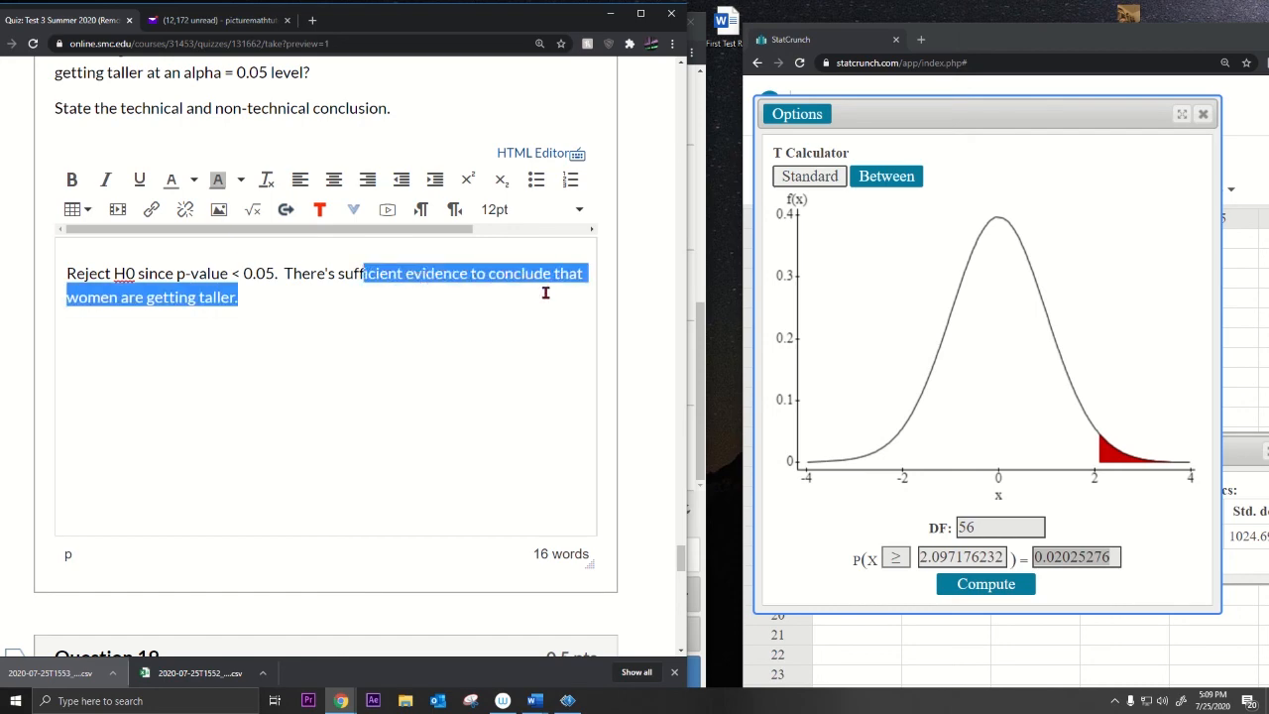
Step: Highlight 'Type I error' and the in-context part of Question 19's answer, then move down to Question 20
scroll(436, 357, "down", 6)
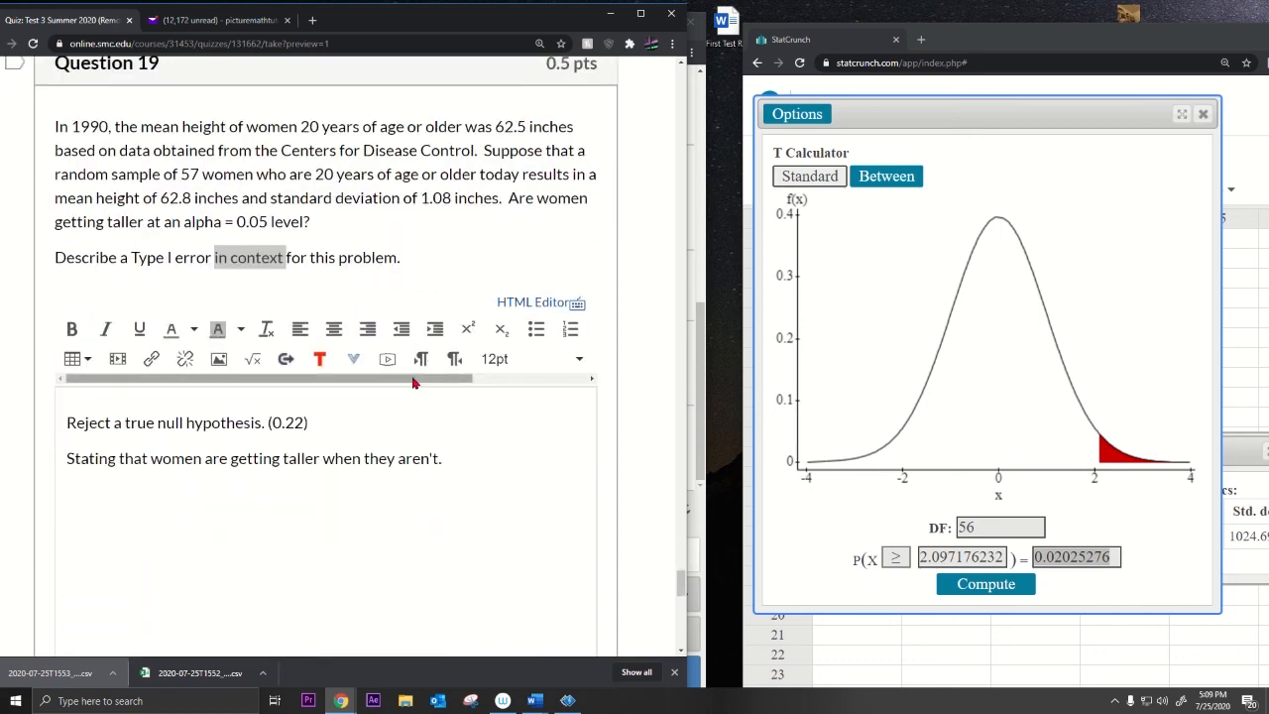
left_click_drag(131, 263, 212, 263)
scroll(248, 307, "up", 3)
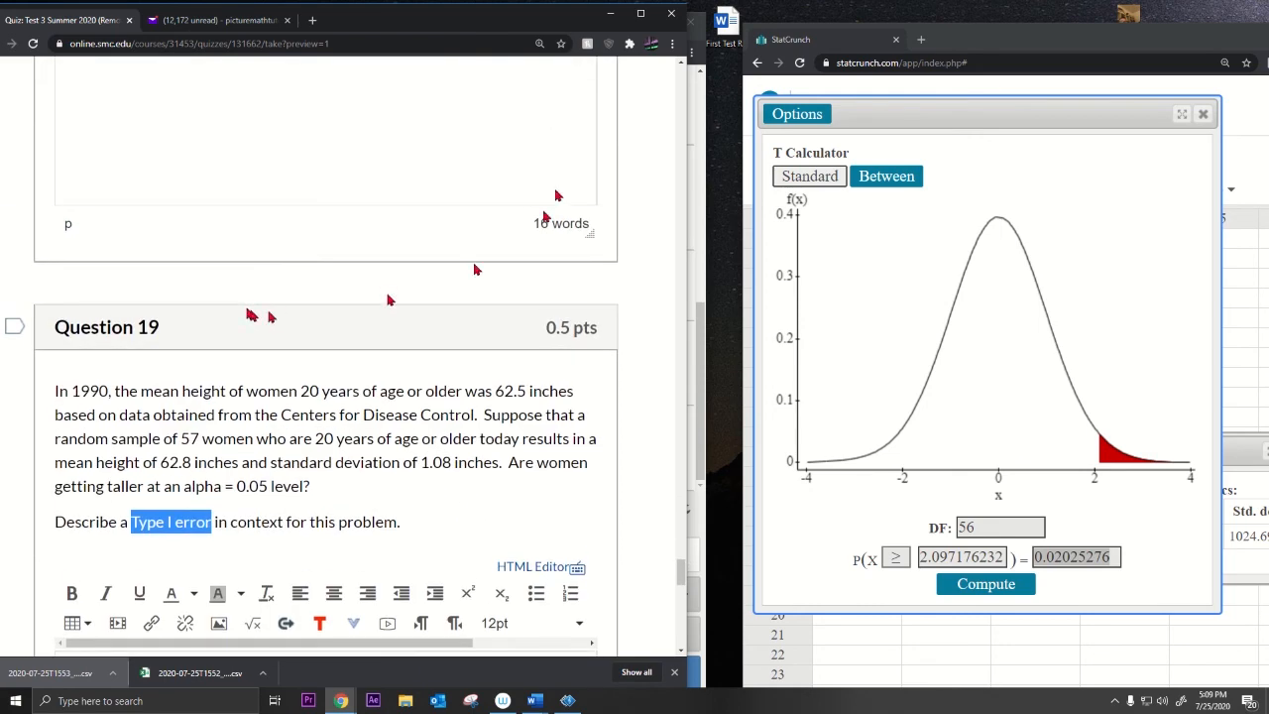
scroll(427, 297, "down", 4)
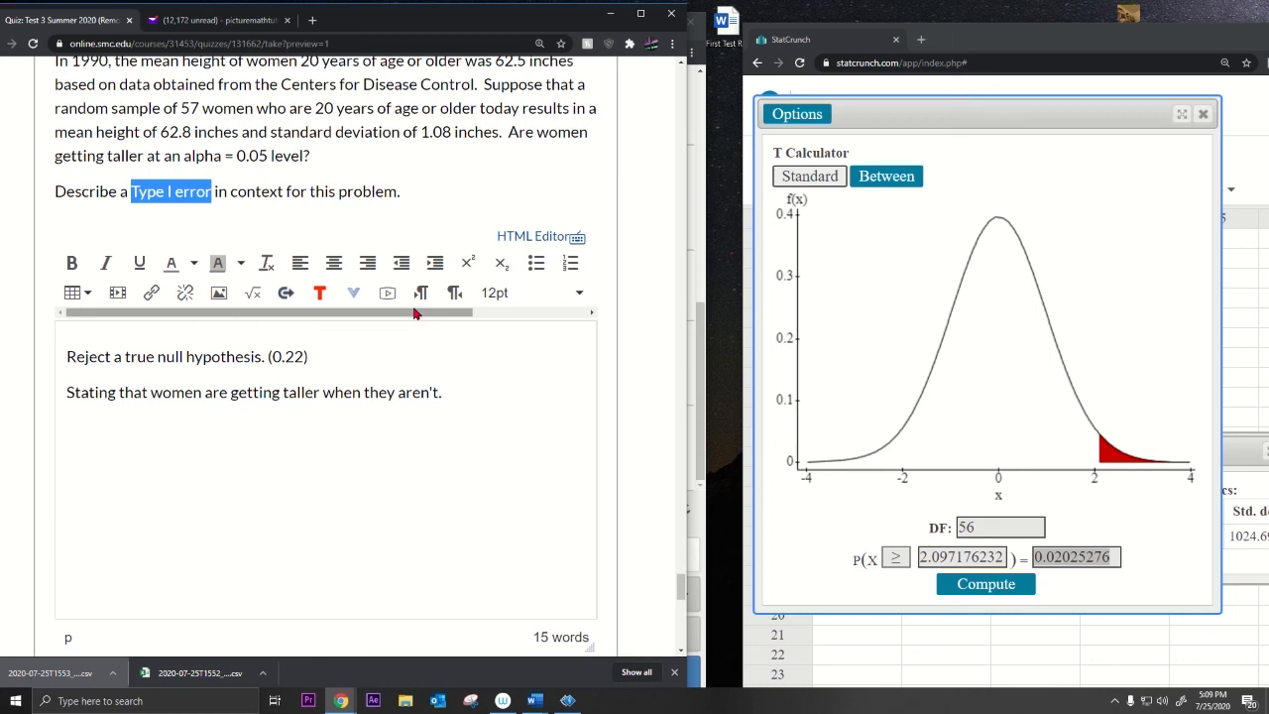
left_click_drag(193, 392, 505, 419)
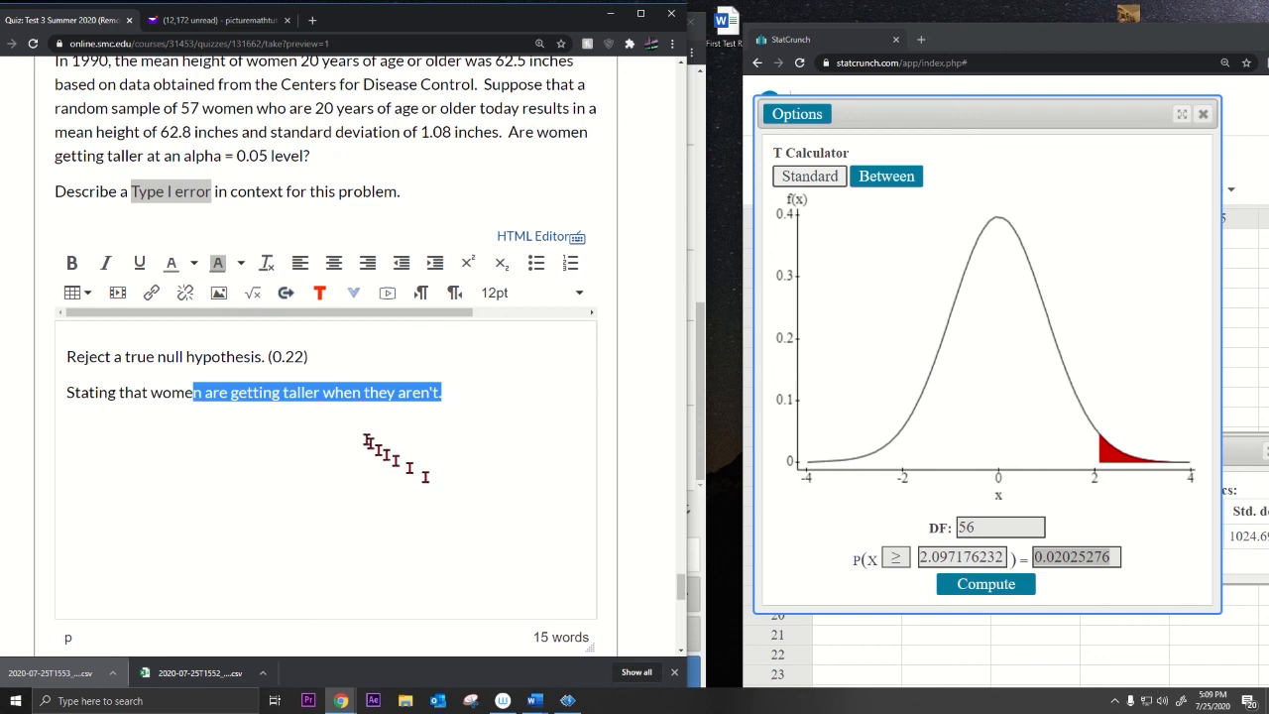
scroll(335, 416, "down", 2)
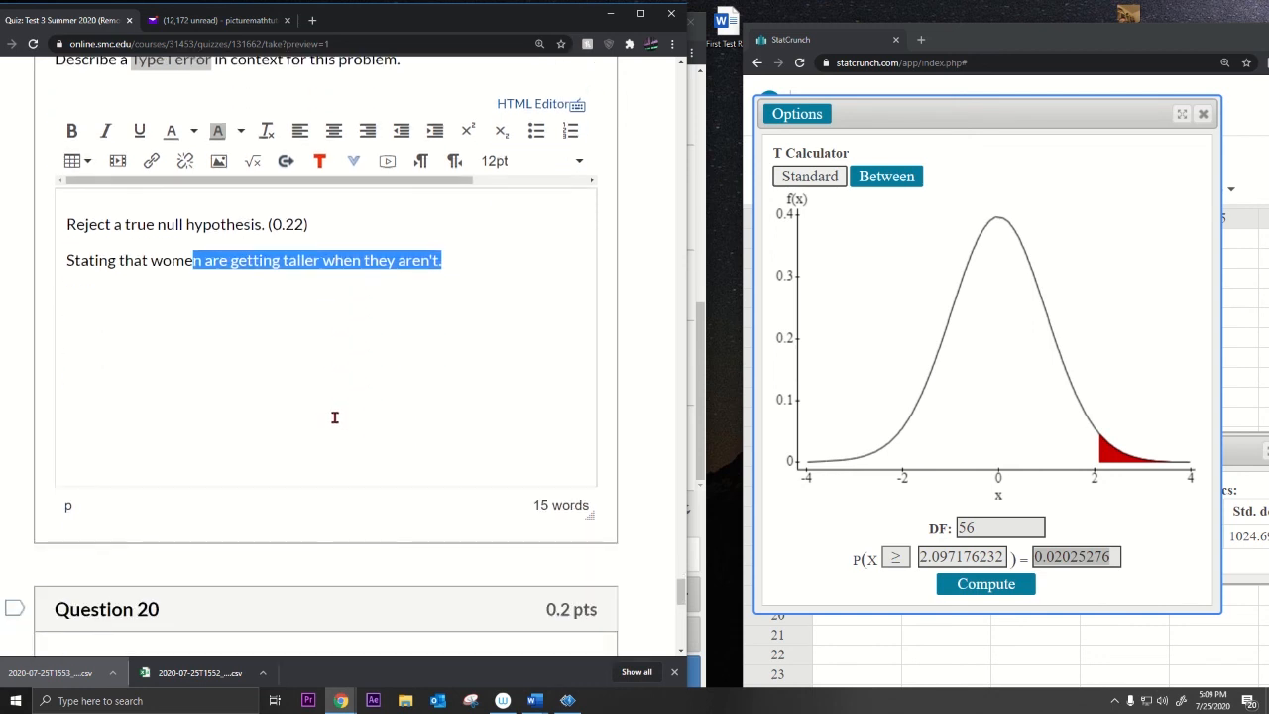
scroll(335, 417, "down", 5)
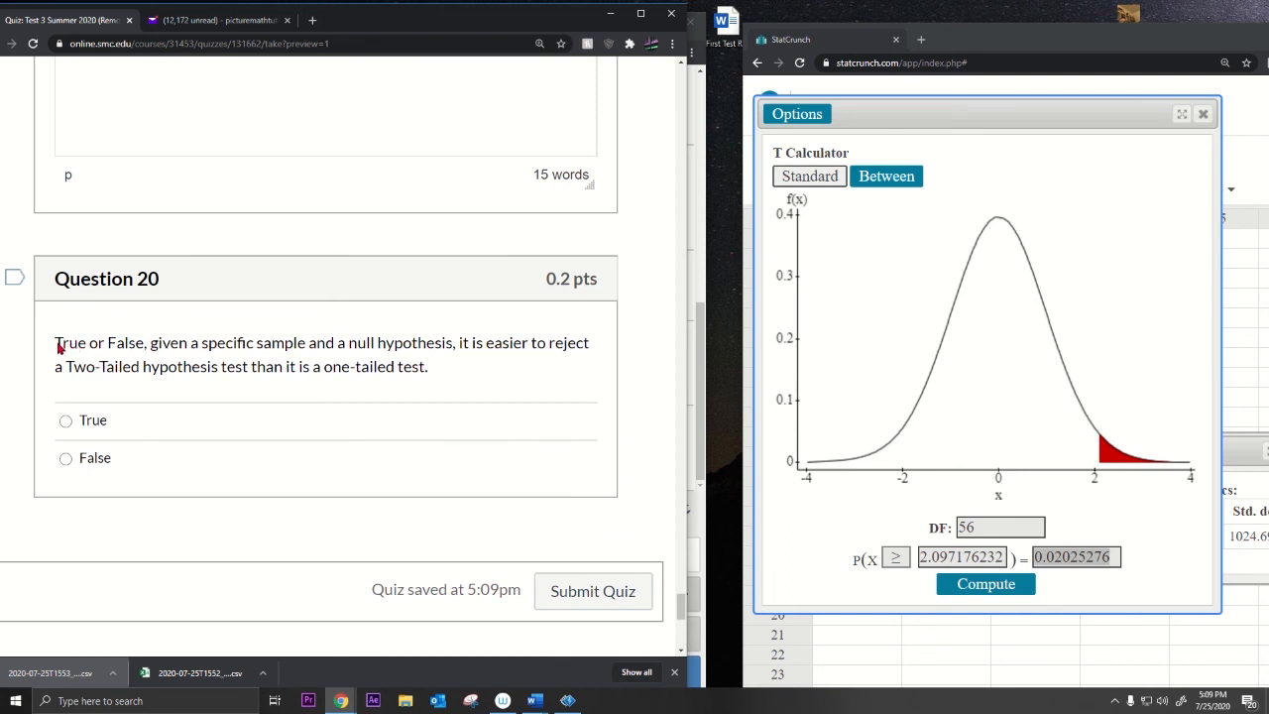
Step: Read Question 20's two-tailed versus one-tailed statement and answer it False
left_click_drag(57, 343, 476, 357)
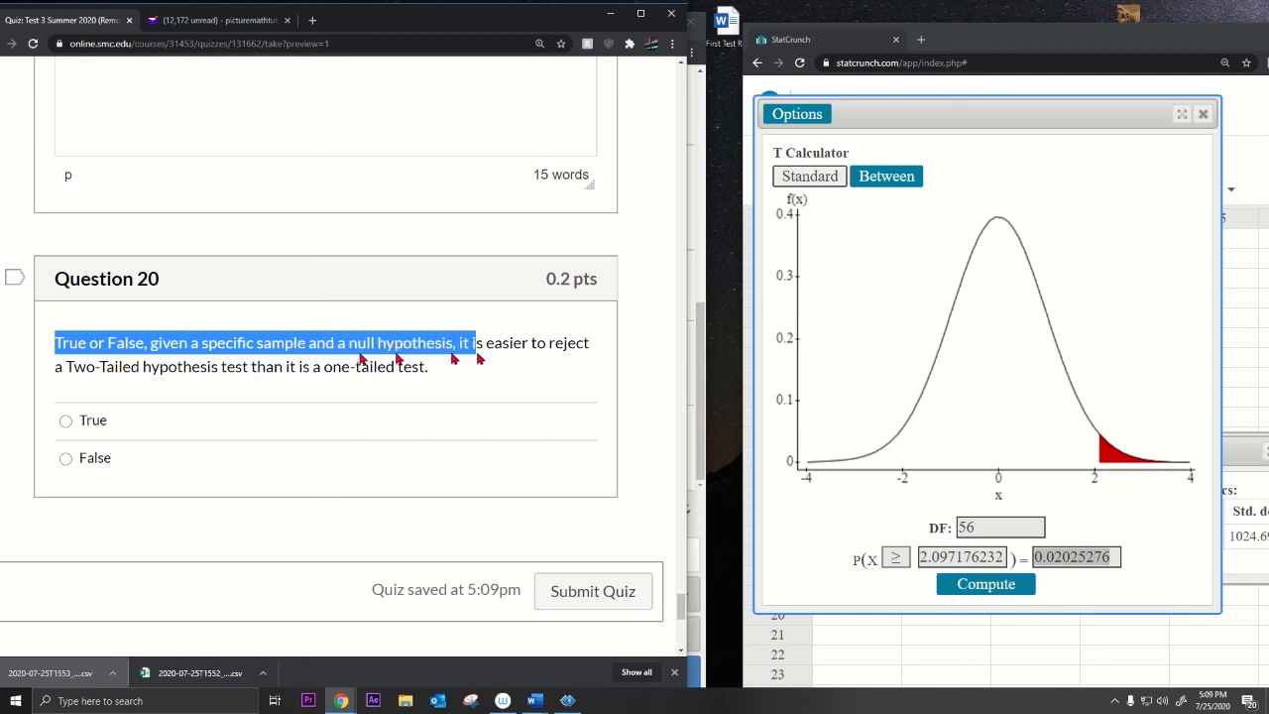
left_click_drag(100, 368, 298, 377)
left_click_drag(313, 369, 590, 385)
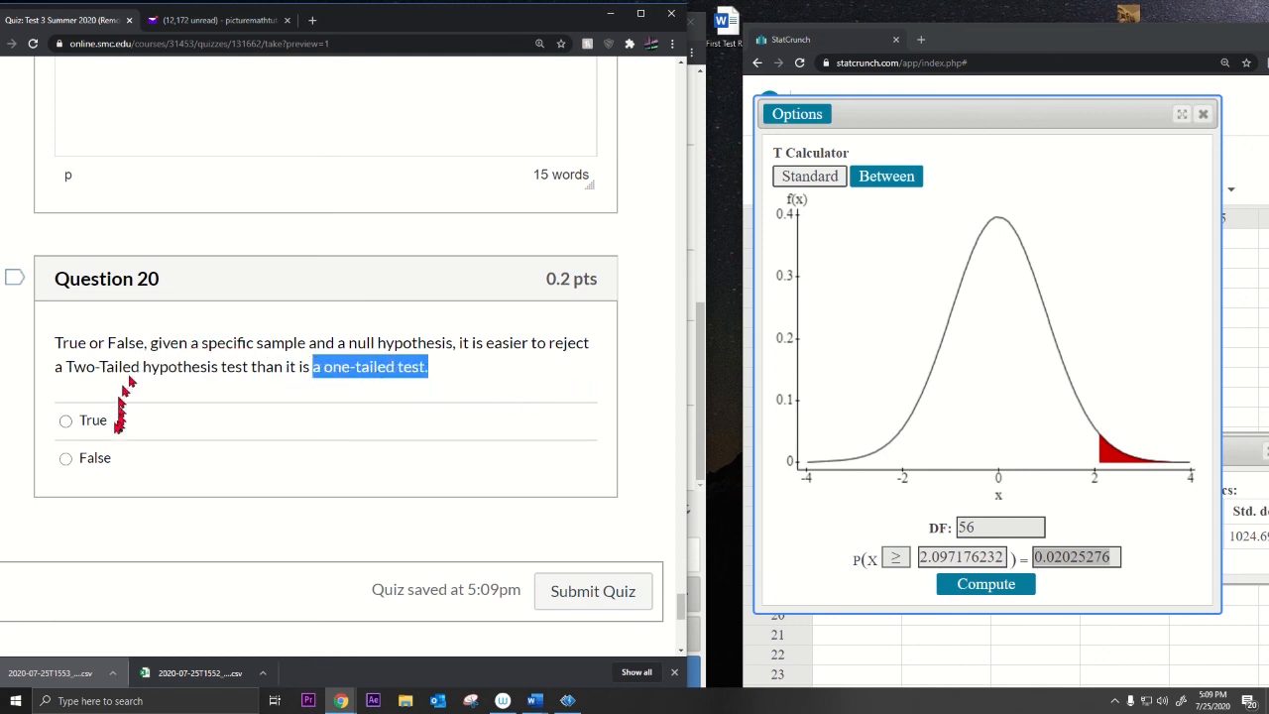
left_click(65, 459)
Step: Recheck the Two-Tailed wording and highlight StatCrunch's p-value 0.02025276
left_click_drag(85, 369, 224, 381)
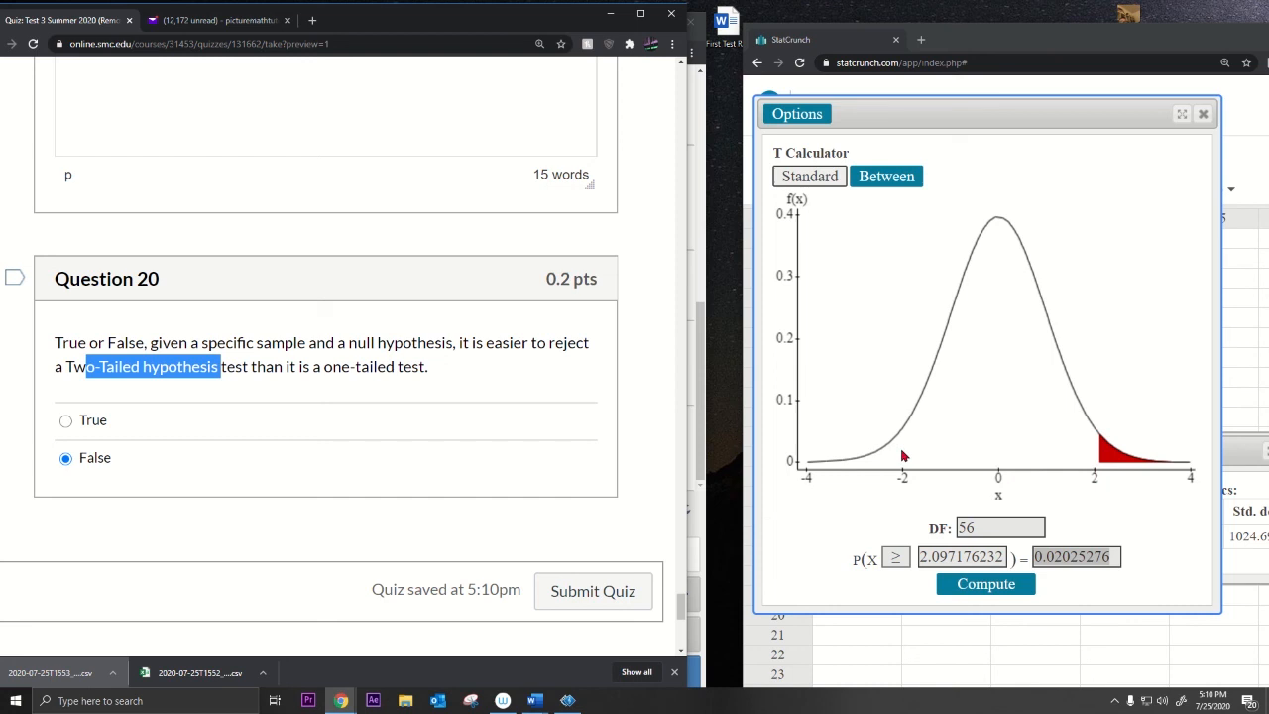
left_click(1050, 561)
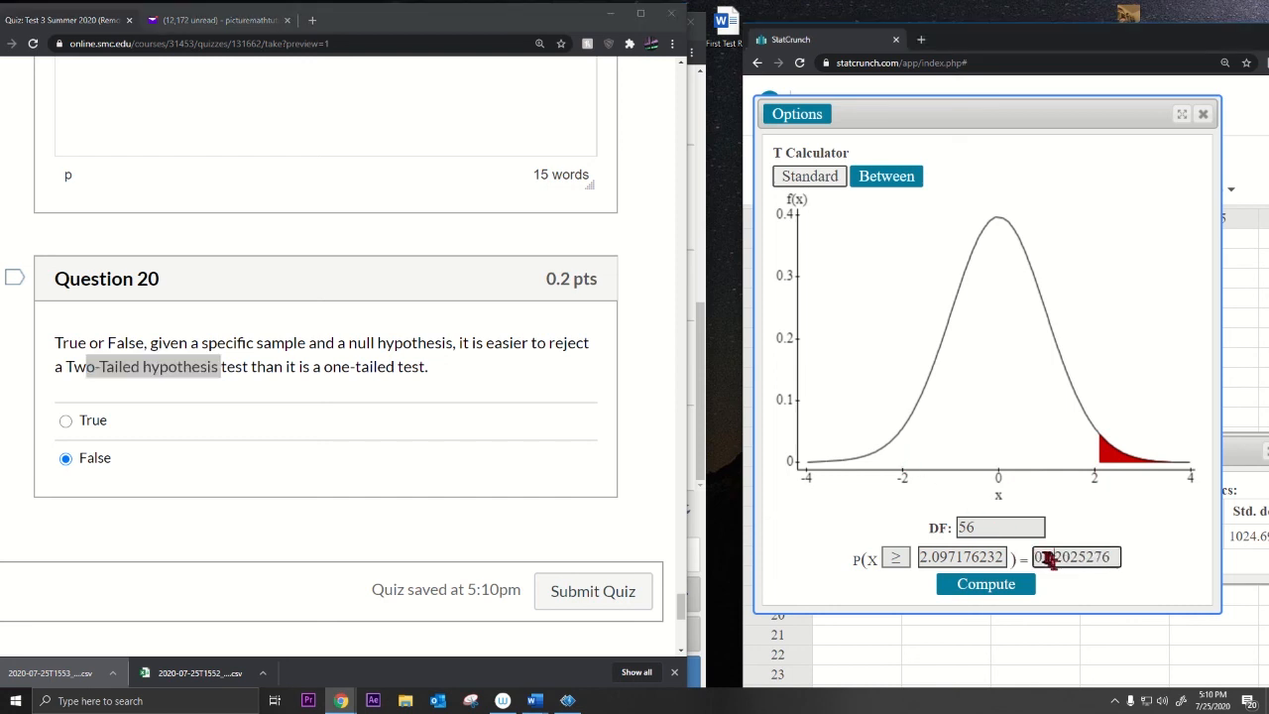
left_click_drag(1037, 557, 1074, 557)
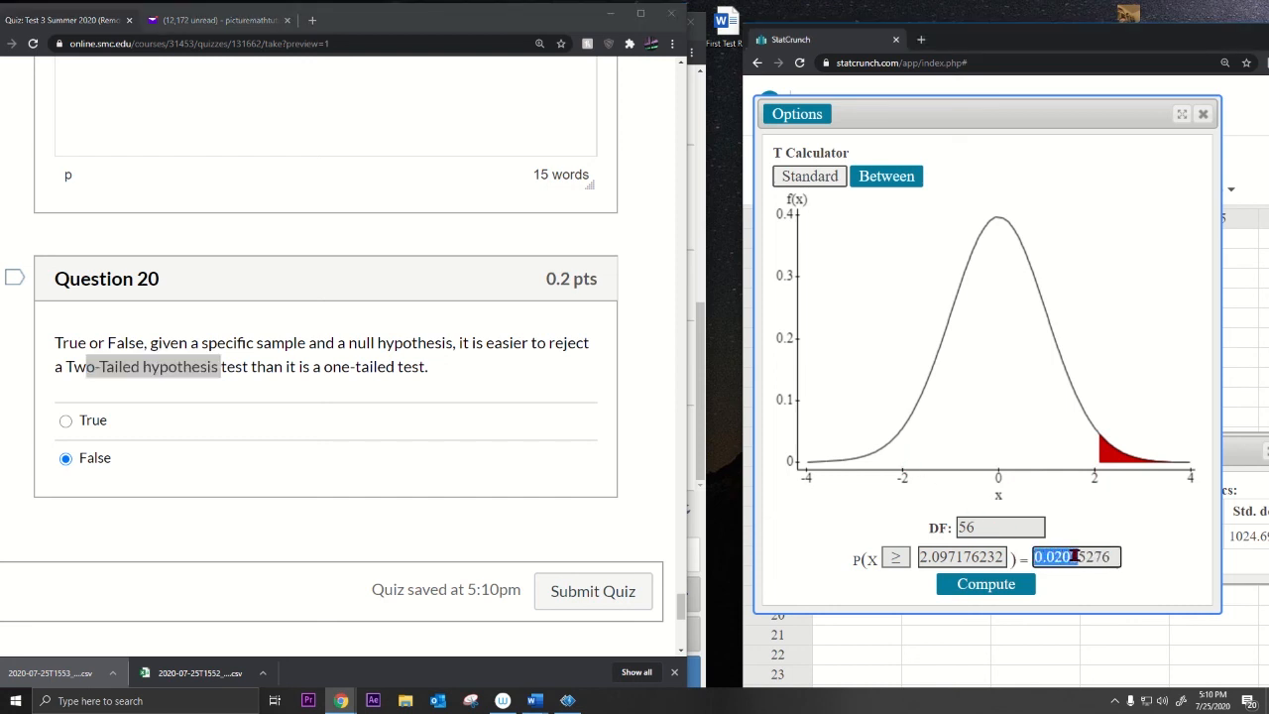